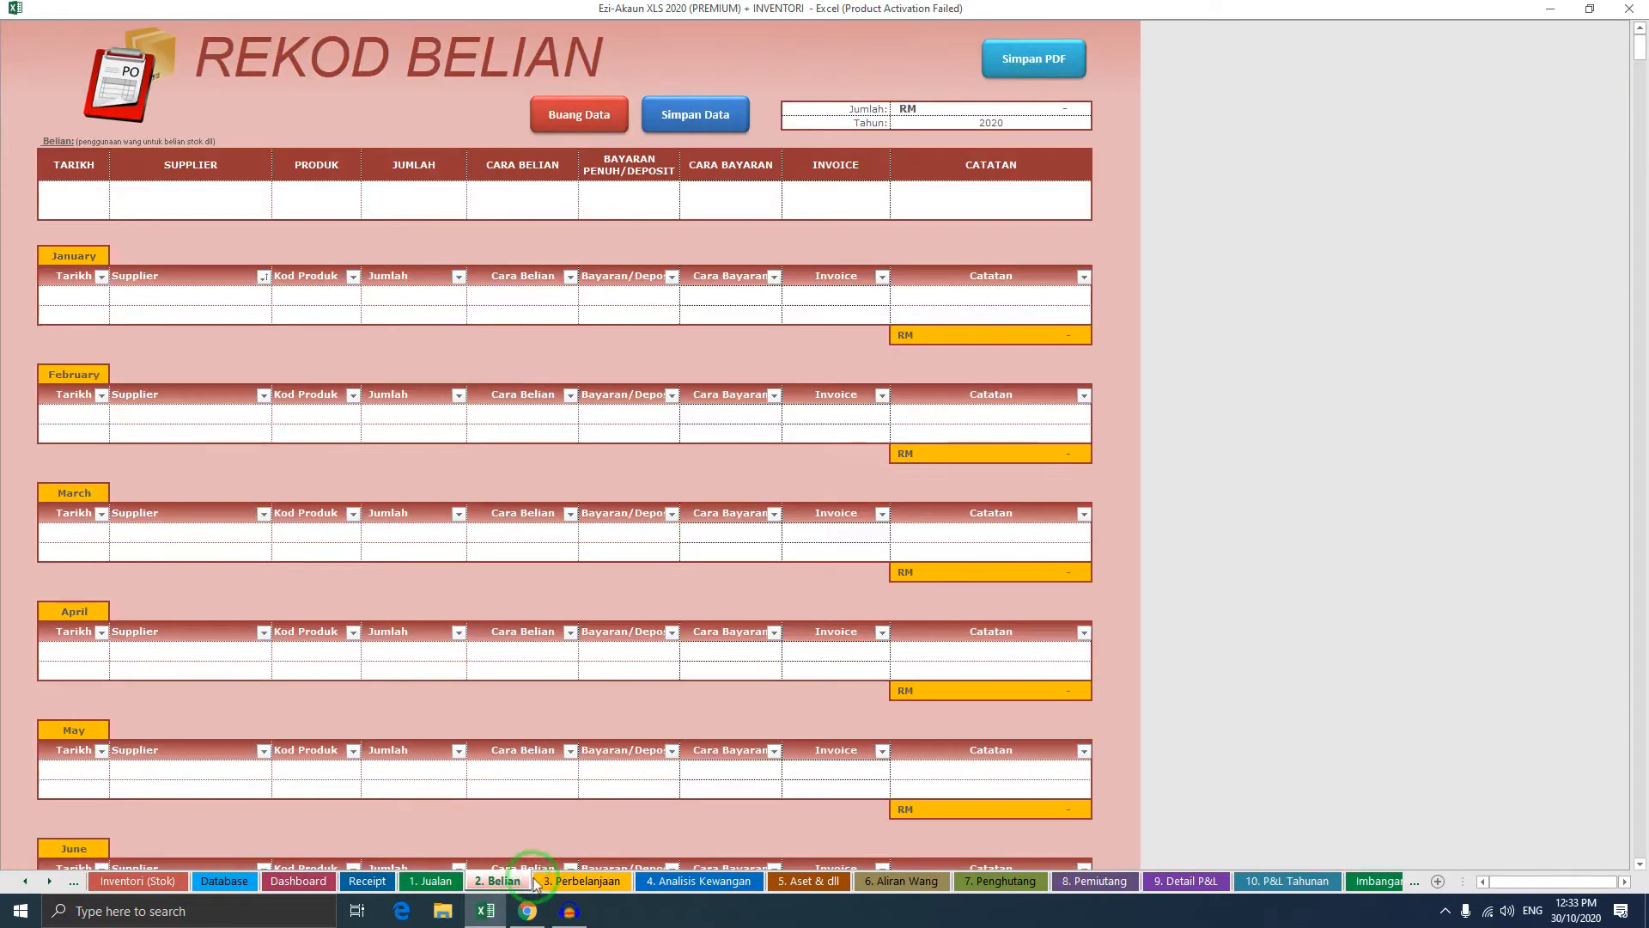
# Clear all expense records from the 3. Perbelanjaan sheet with the Buang Data function and check the monthly tables
pyautogui.click(559, 880)
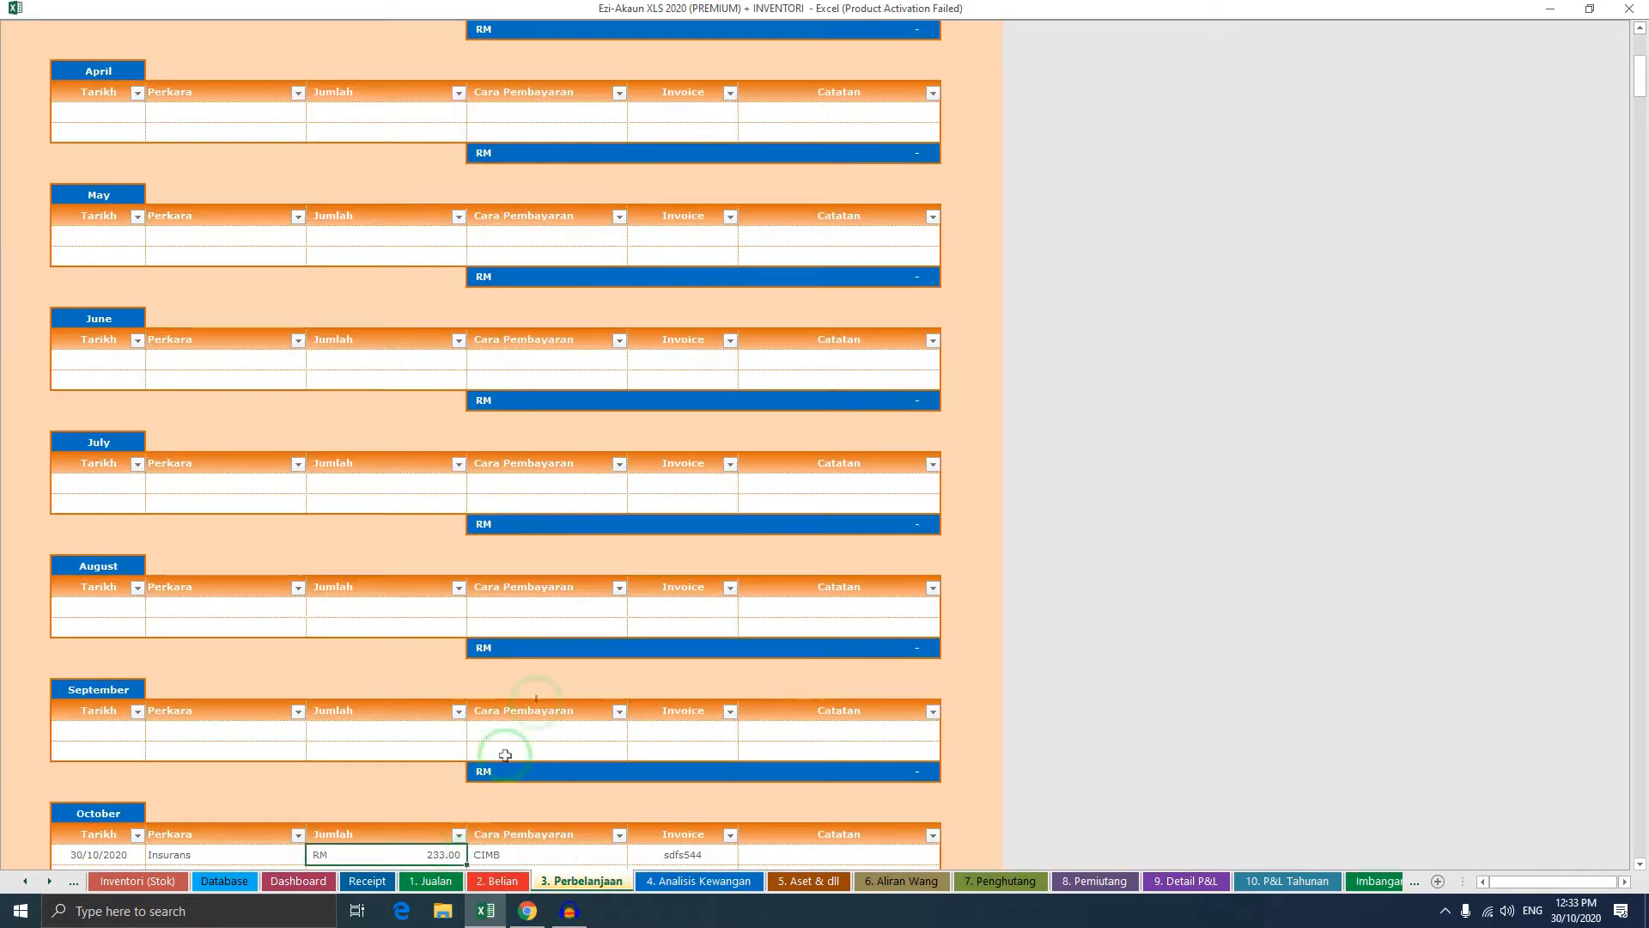
pyautogui.scroll(10, 449, 802)
pyautogui.click(554, 142)
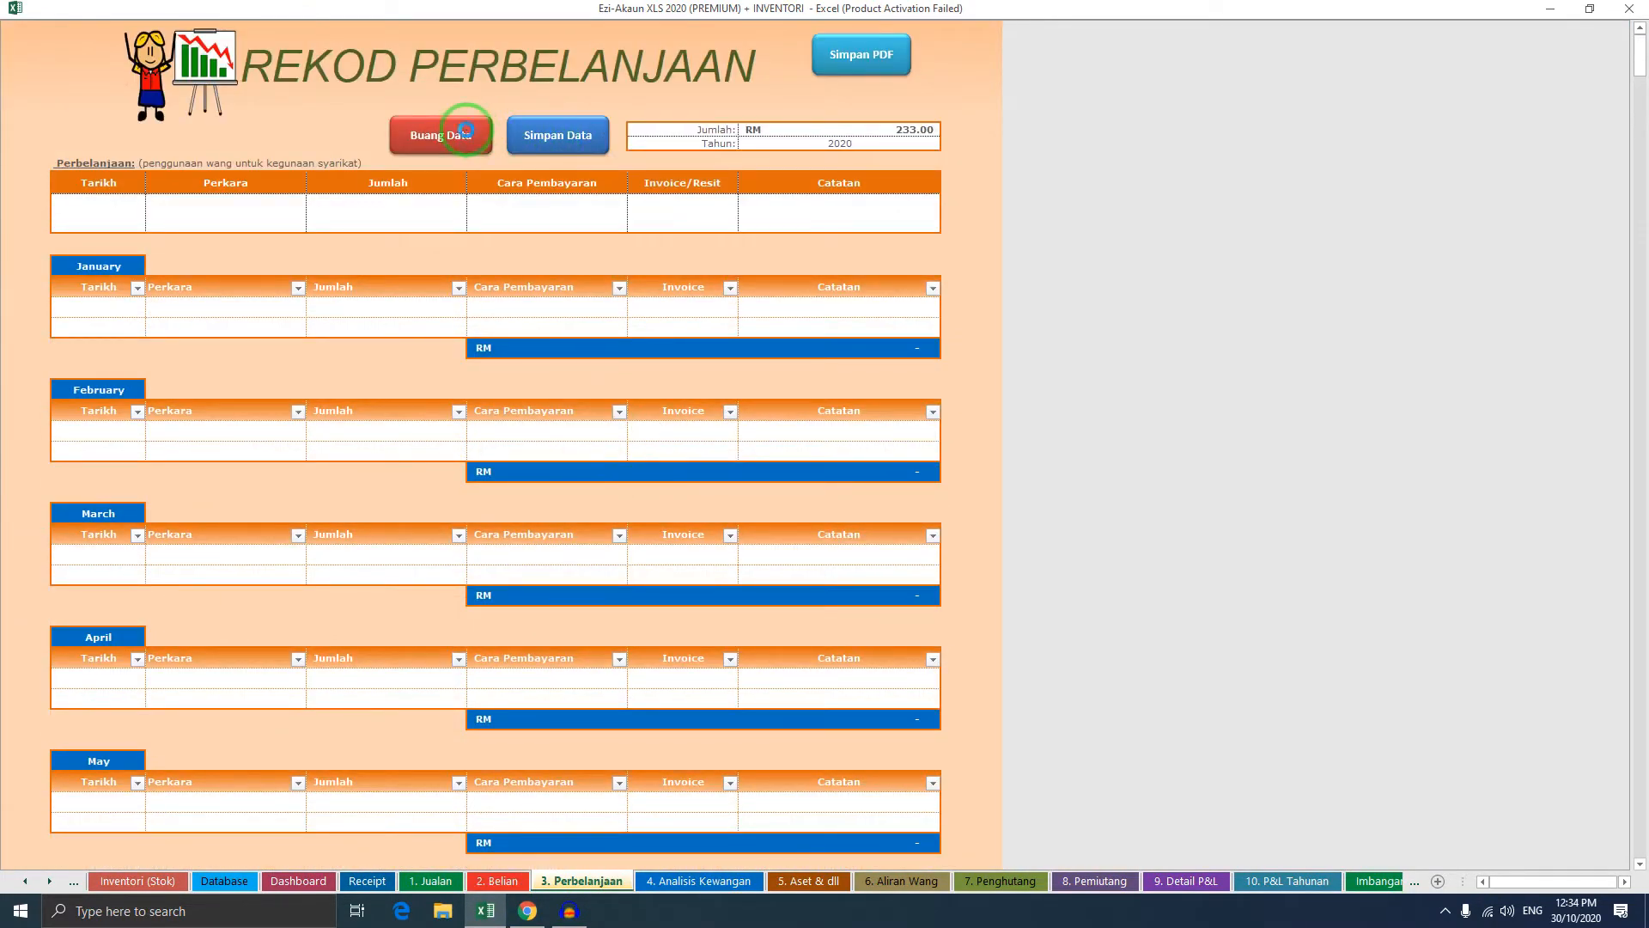
pyautogui.click(839, 516)
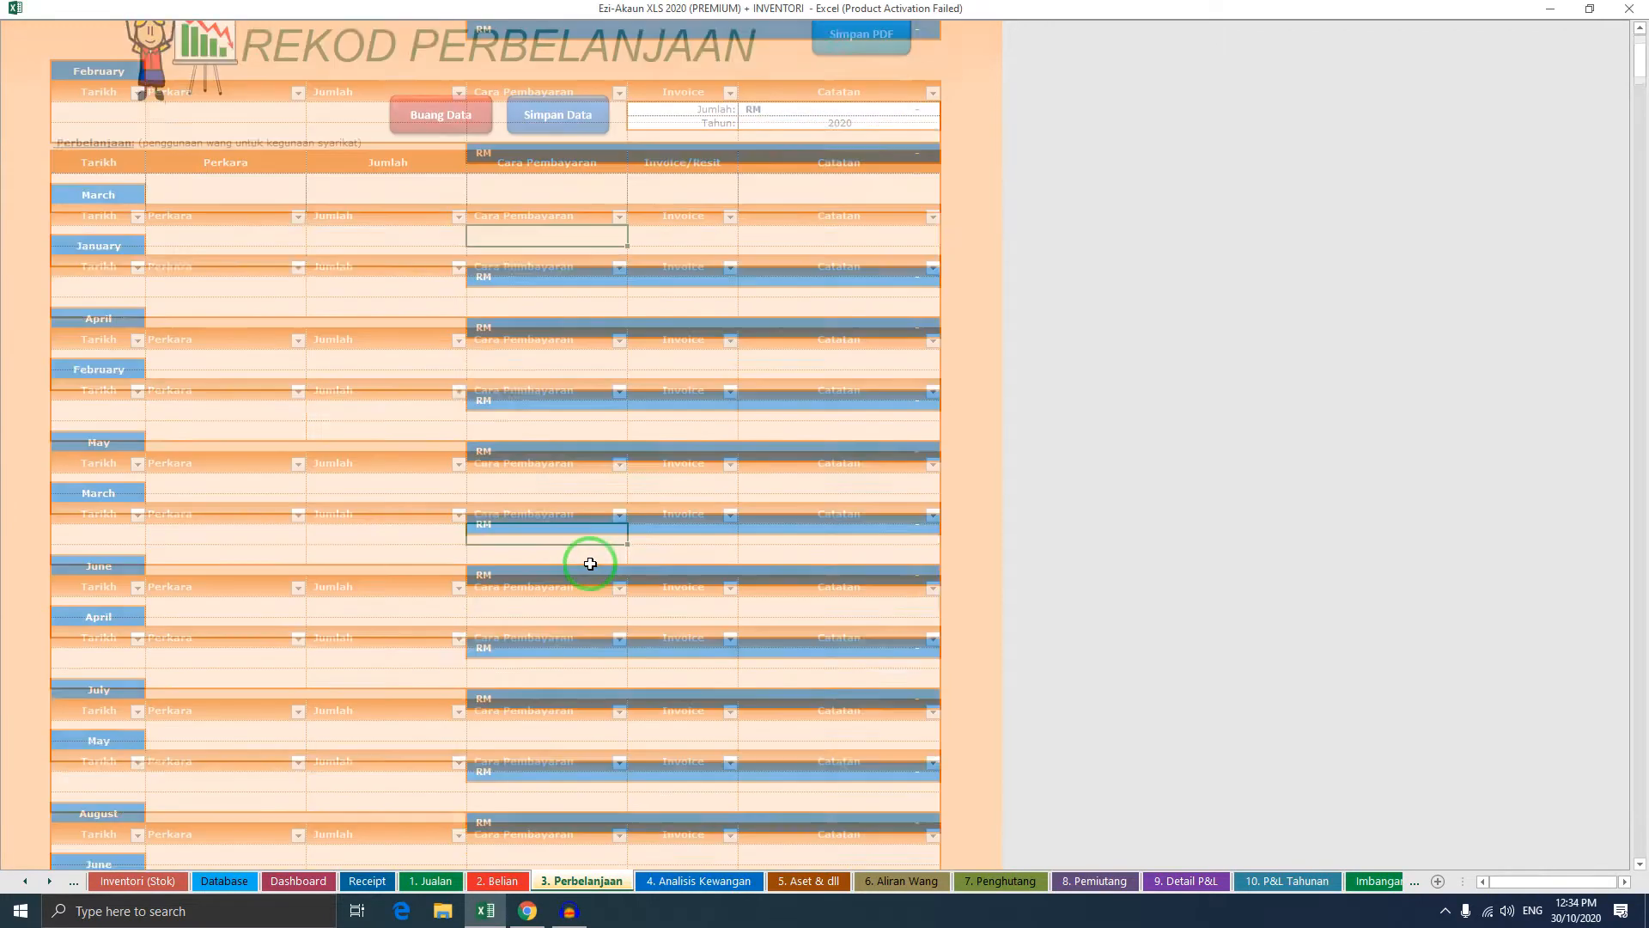
pyautogui.scroll(-14, 589, 564)
pyautogui.scroll(-5, 595, 563)
pyautogui.scroll(19, 596, 564)
pyautogui.click(598, 563)
pyautogui.click(664, 557)
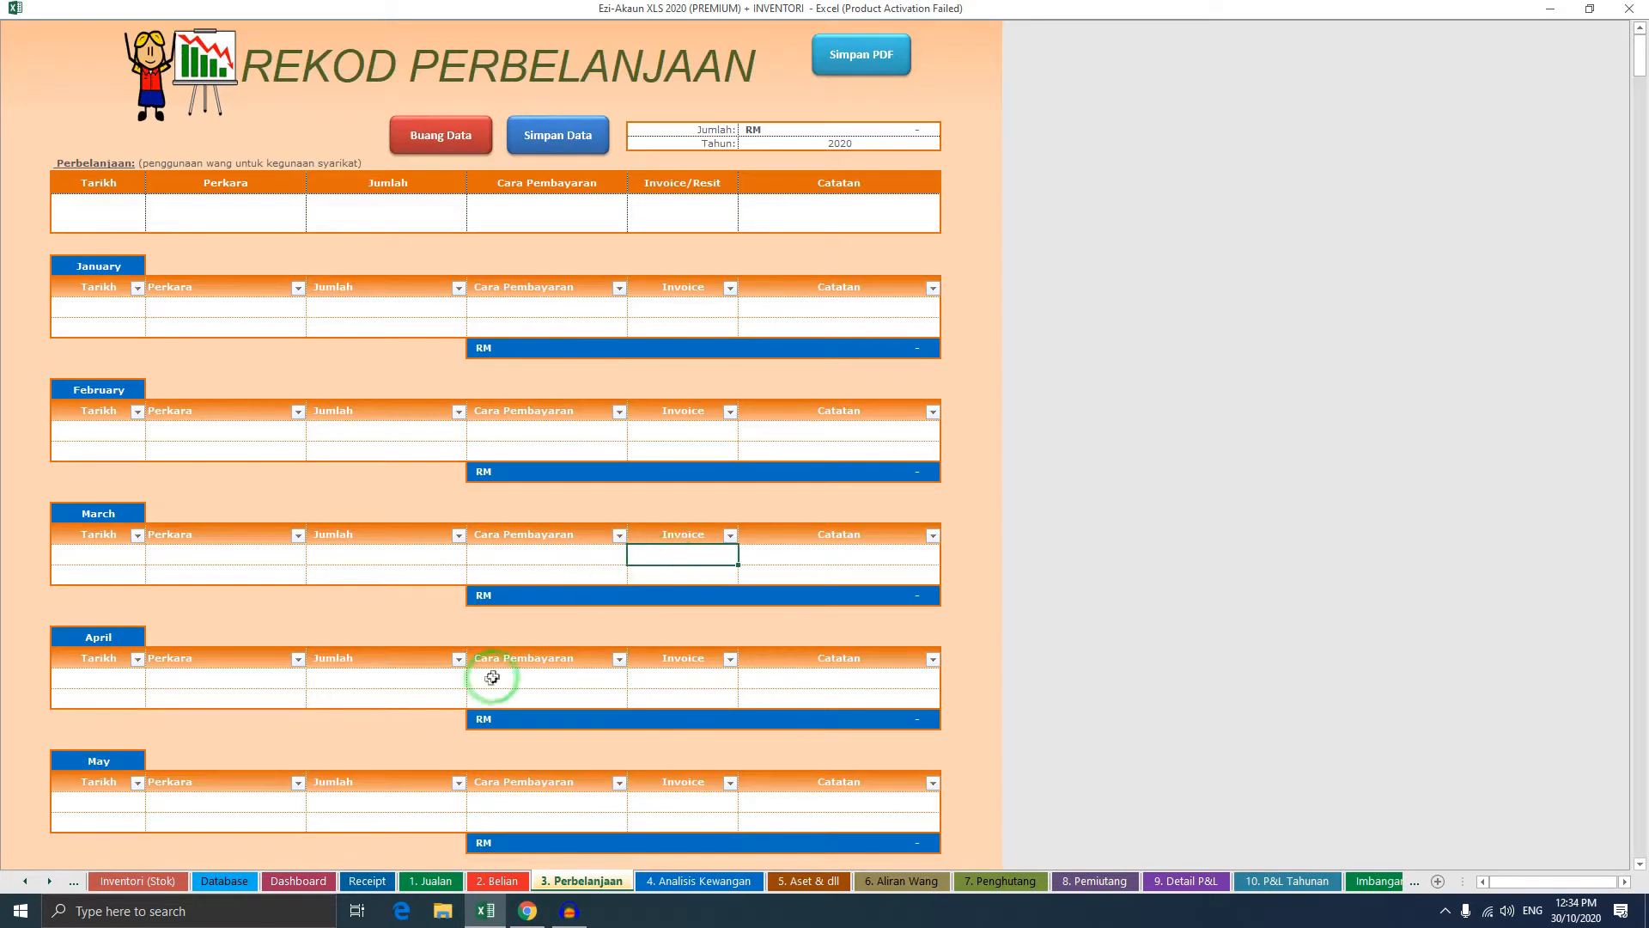
# Compare the layouts and entry columns of the 1. Jualan, 2. Belian and 3. Perbelanjaan record sheets
pyautogui.click(498, 881)
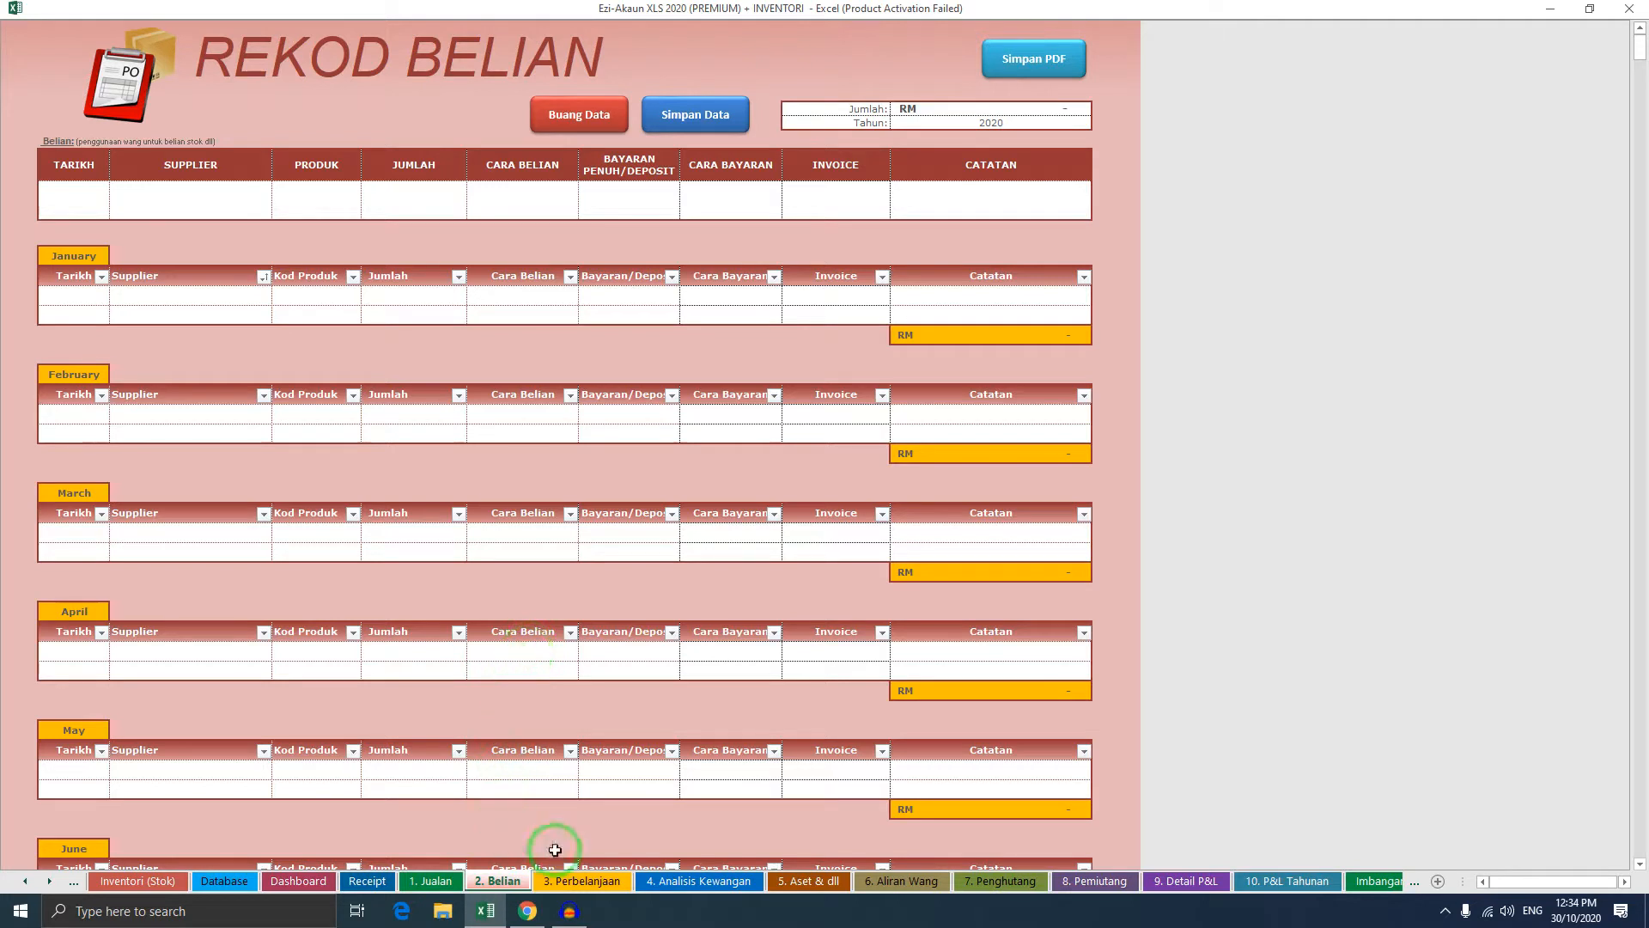
pyautogui.click(378, 200)
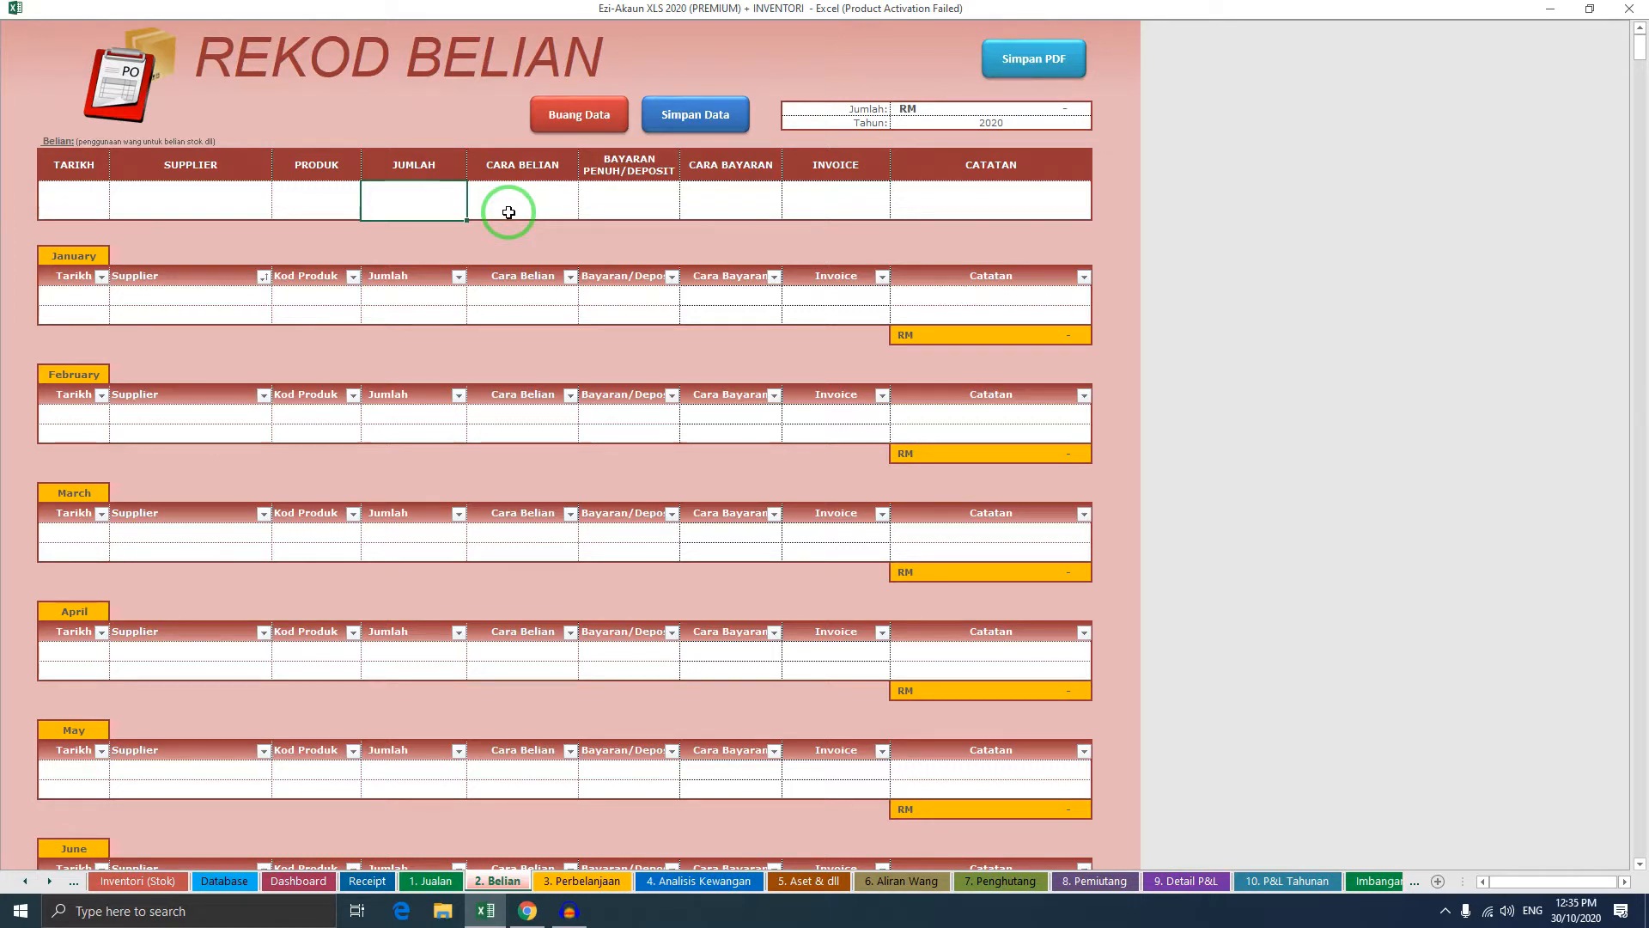
pyautogui.click(550, 883)
pyautogui.click(410, 436)
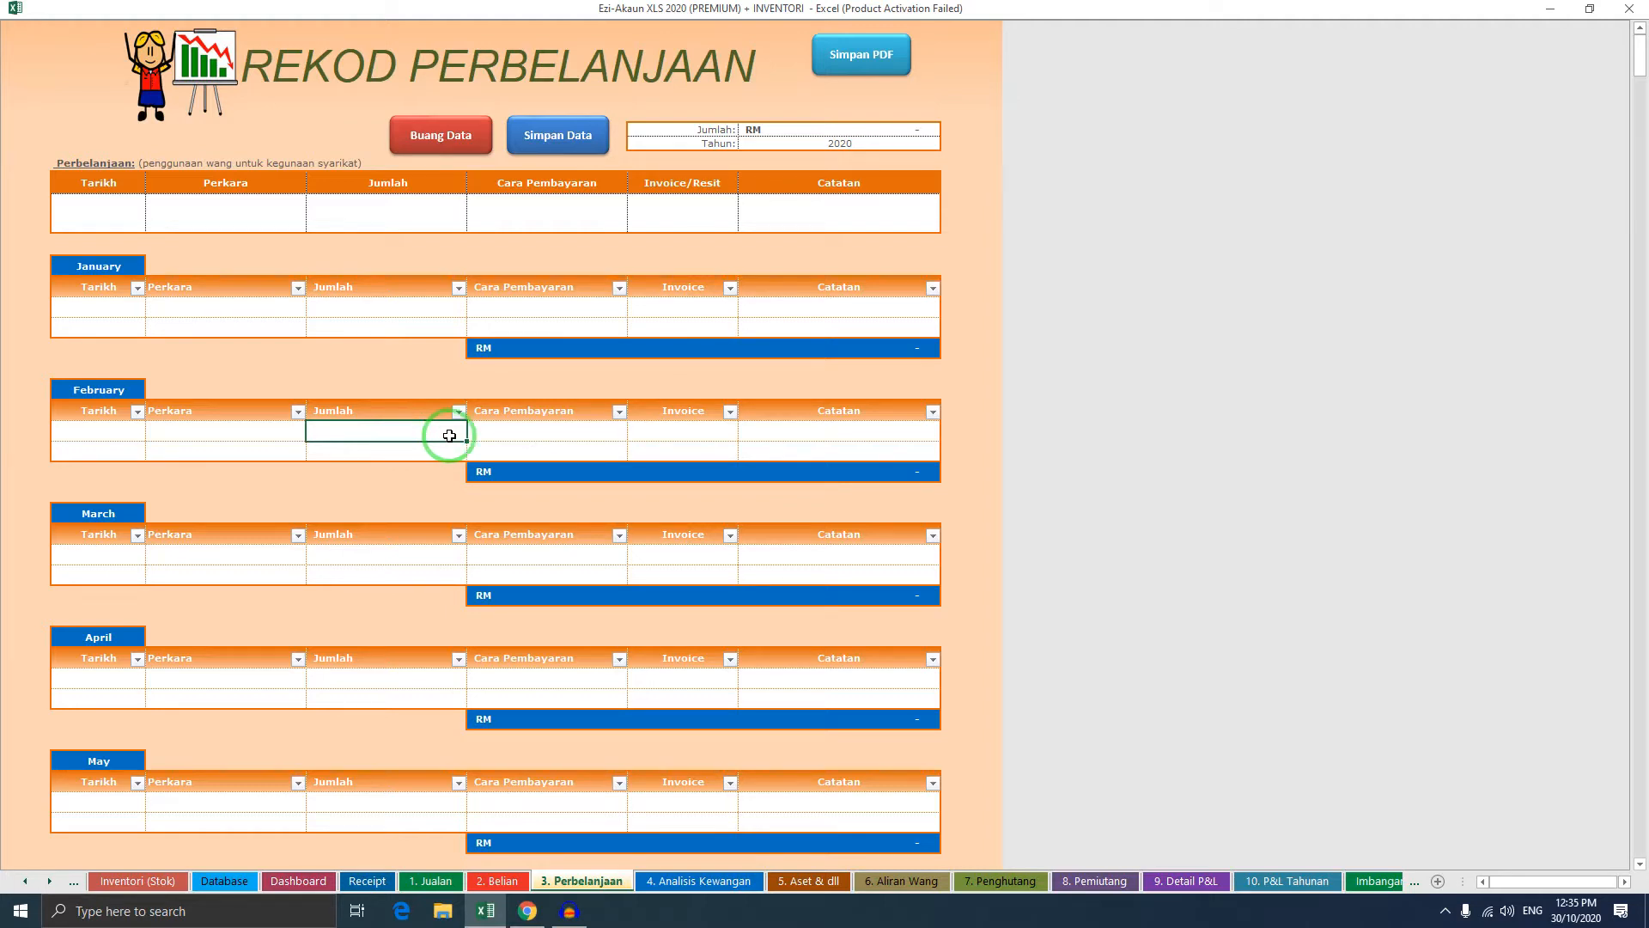
pyautogui.click(534, 433)
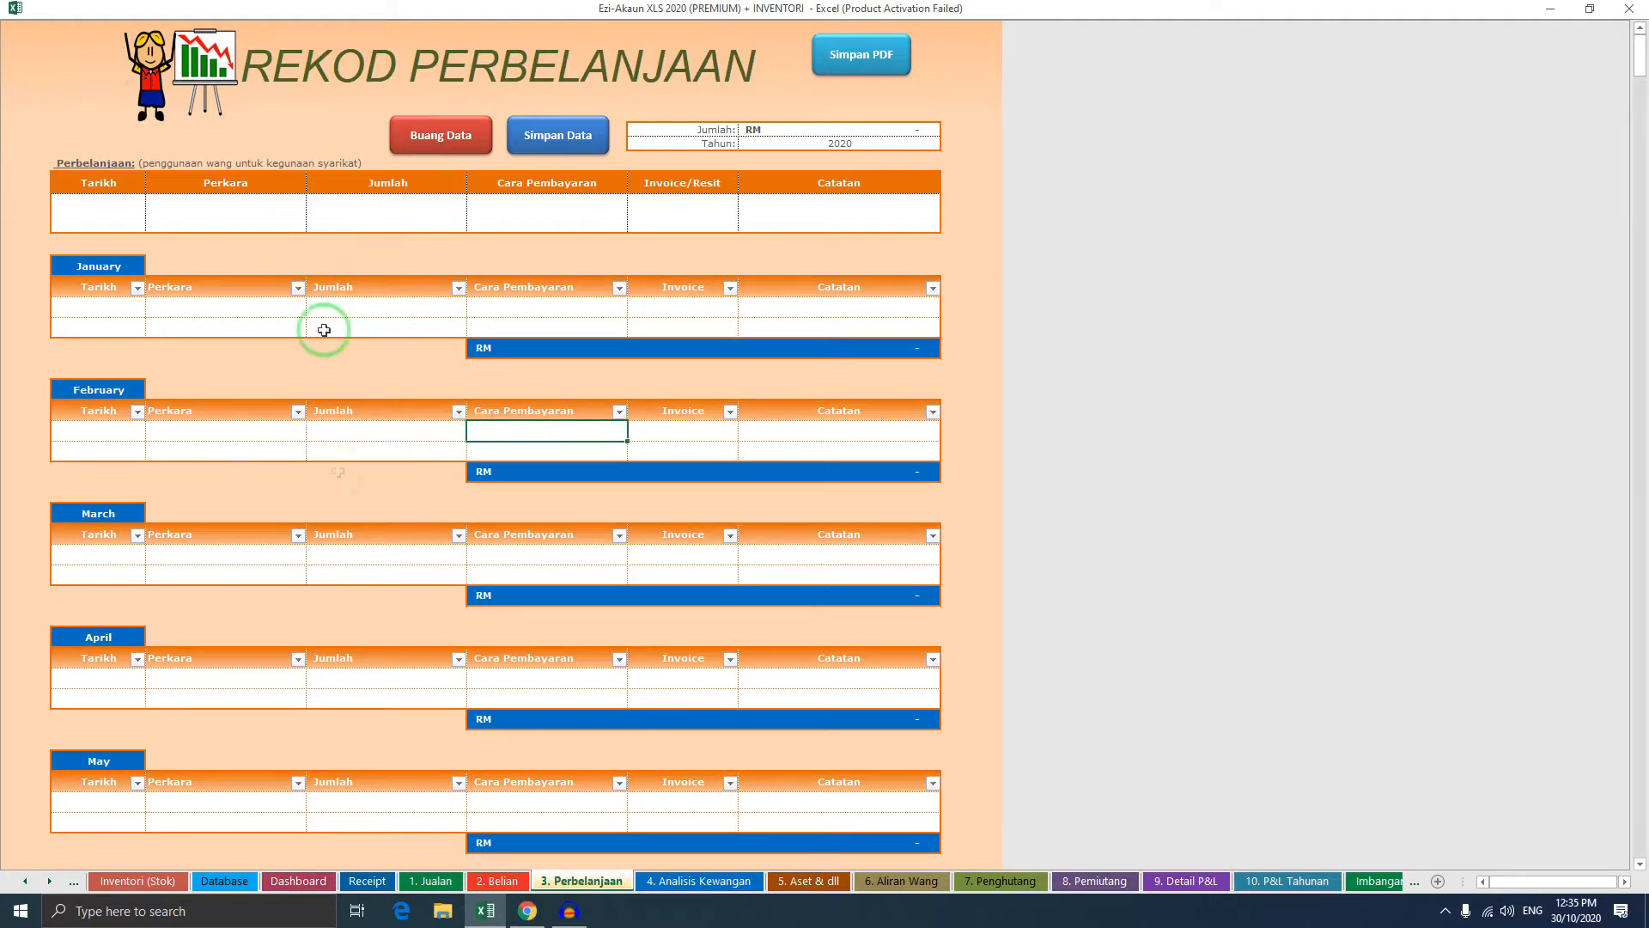
pyautogui.click(498, 881)
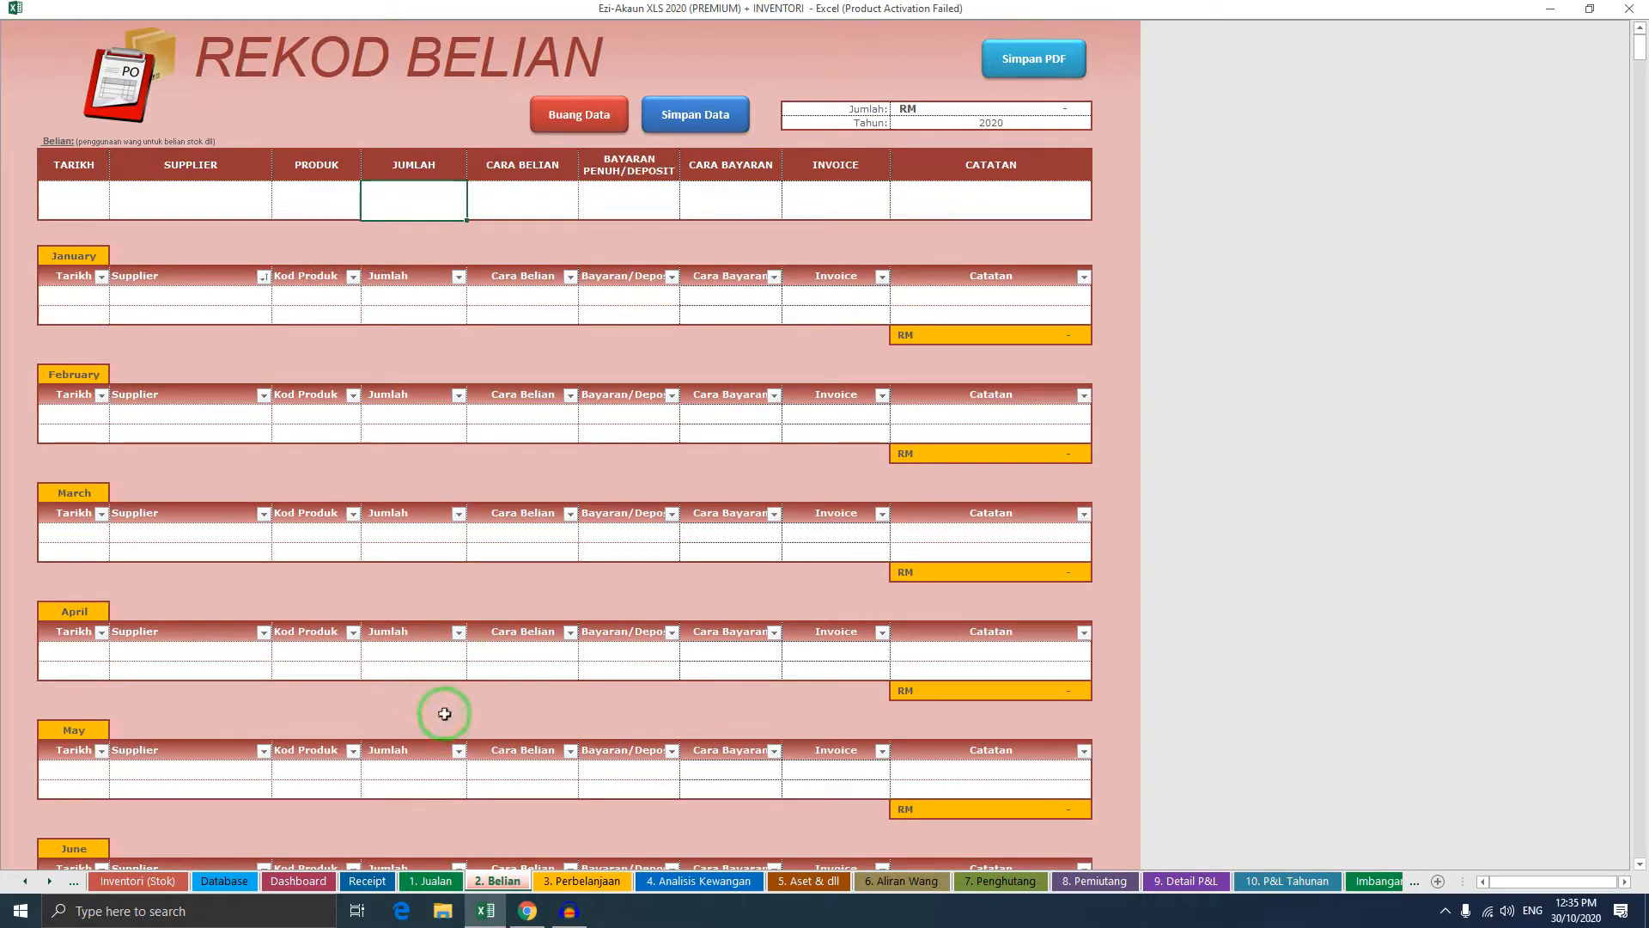
pyautogui.click(444, 884)
pyautogui.click(502, 884)
pyautogui.click(573, 882)
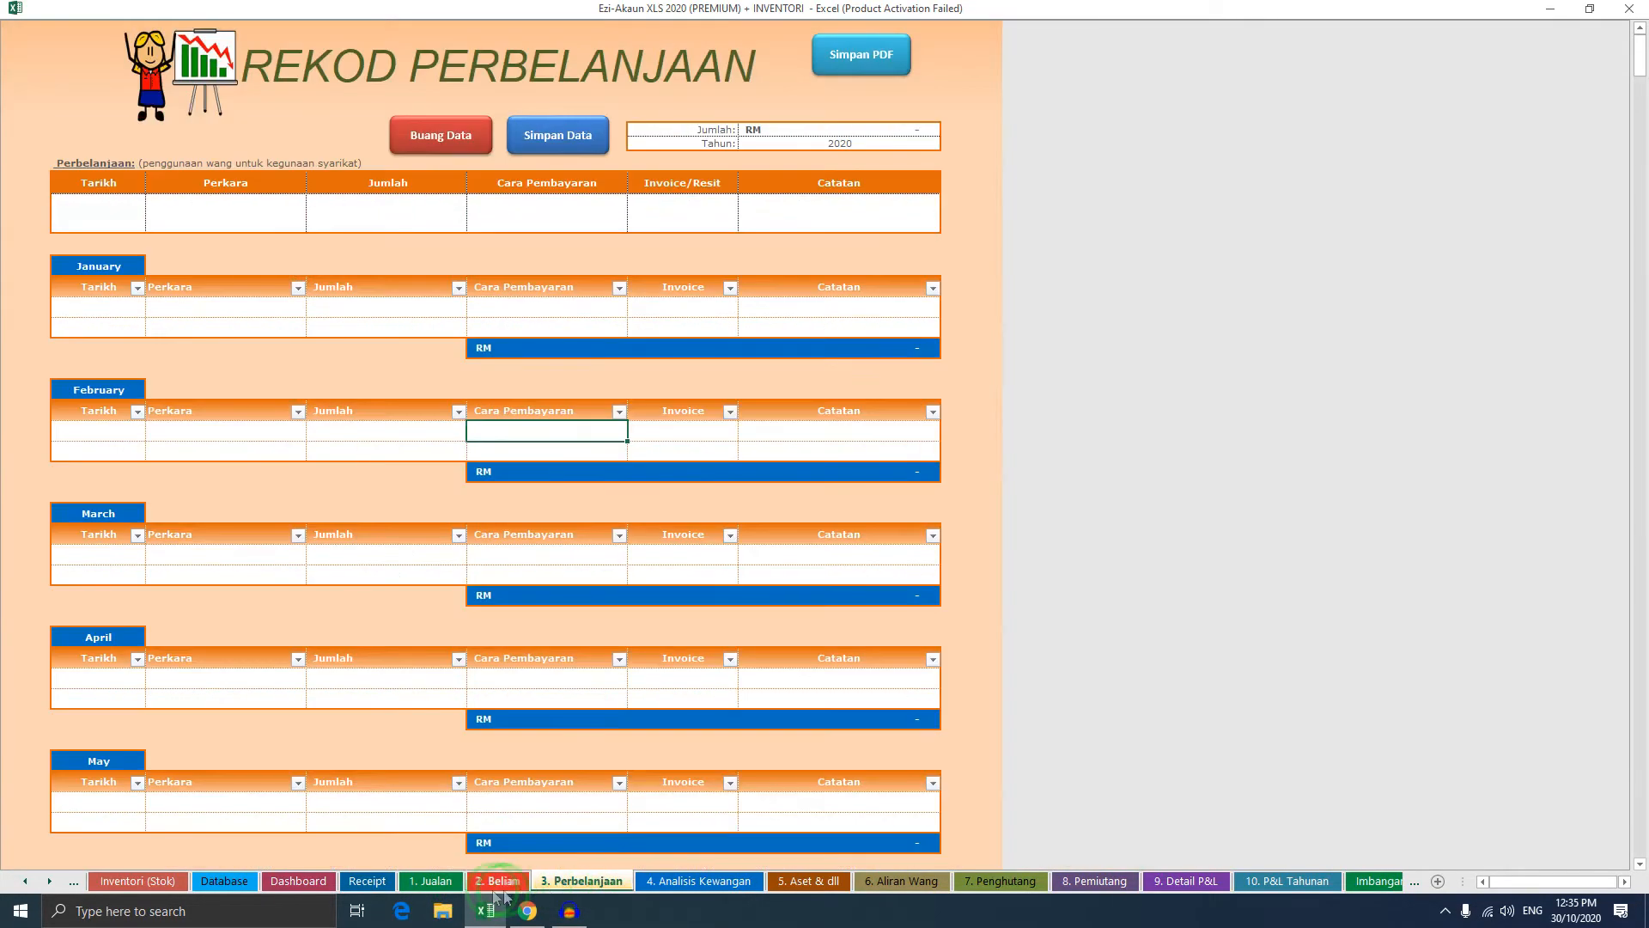
pyautogui.click(432, 882)
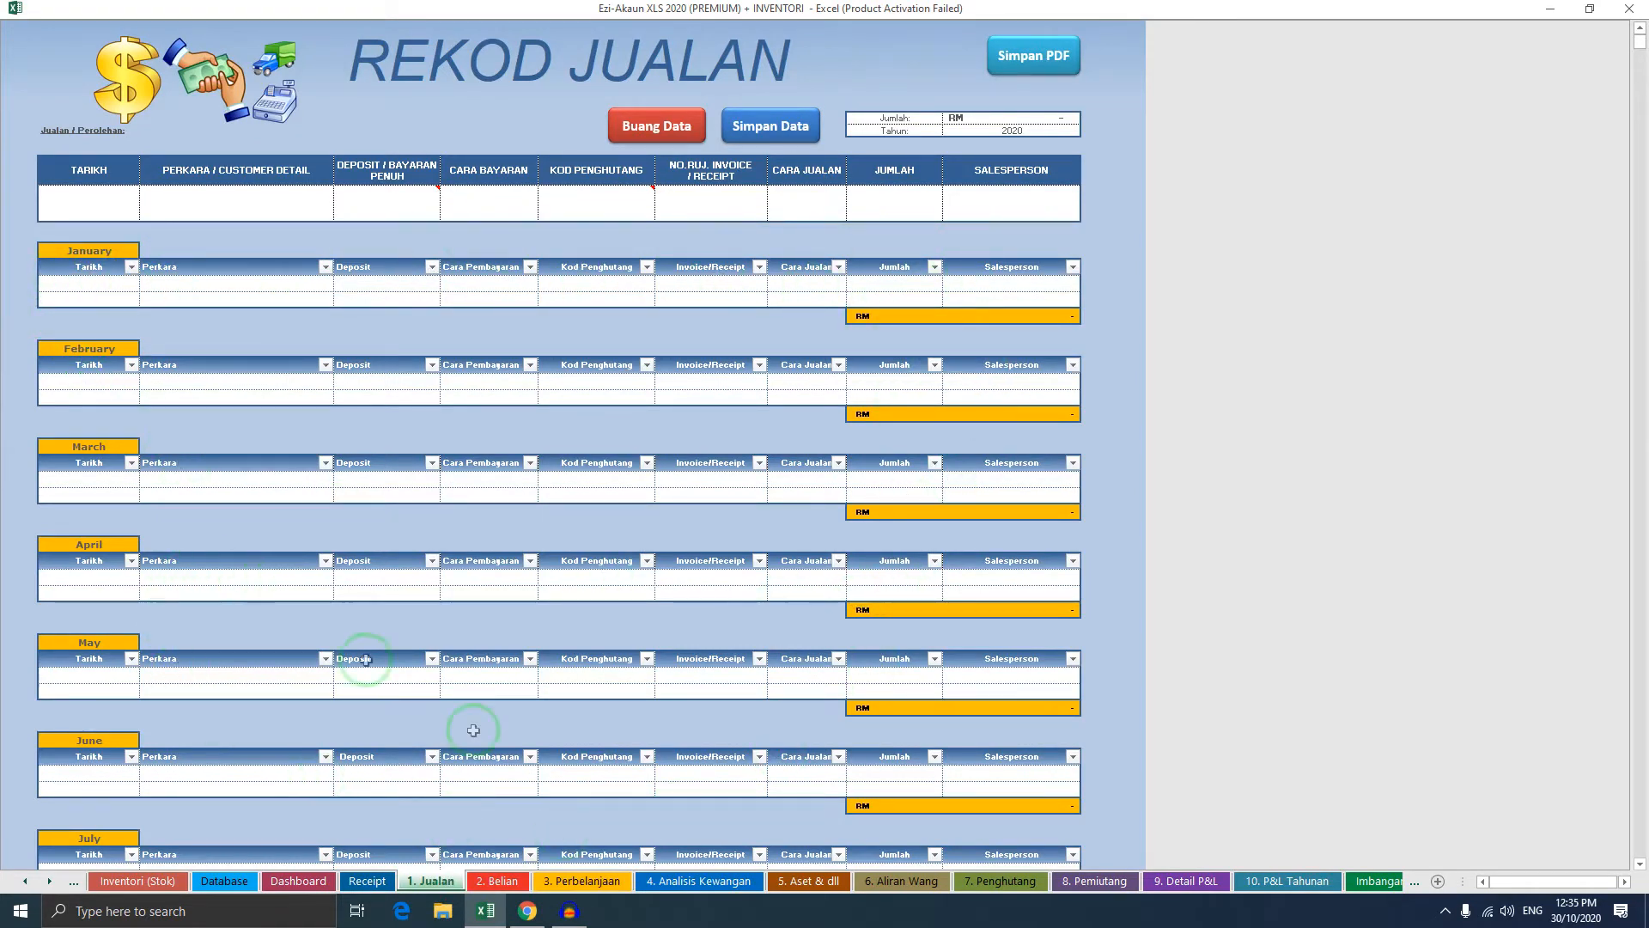
pyautogui.click(499, 881)
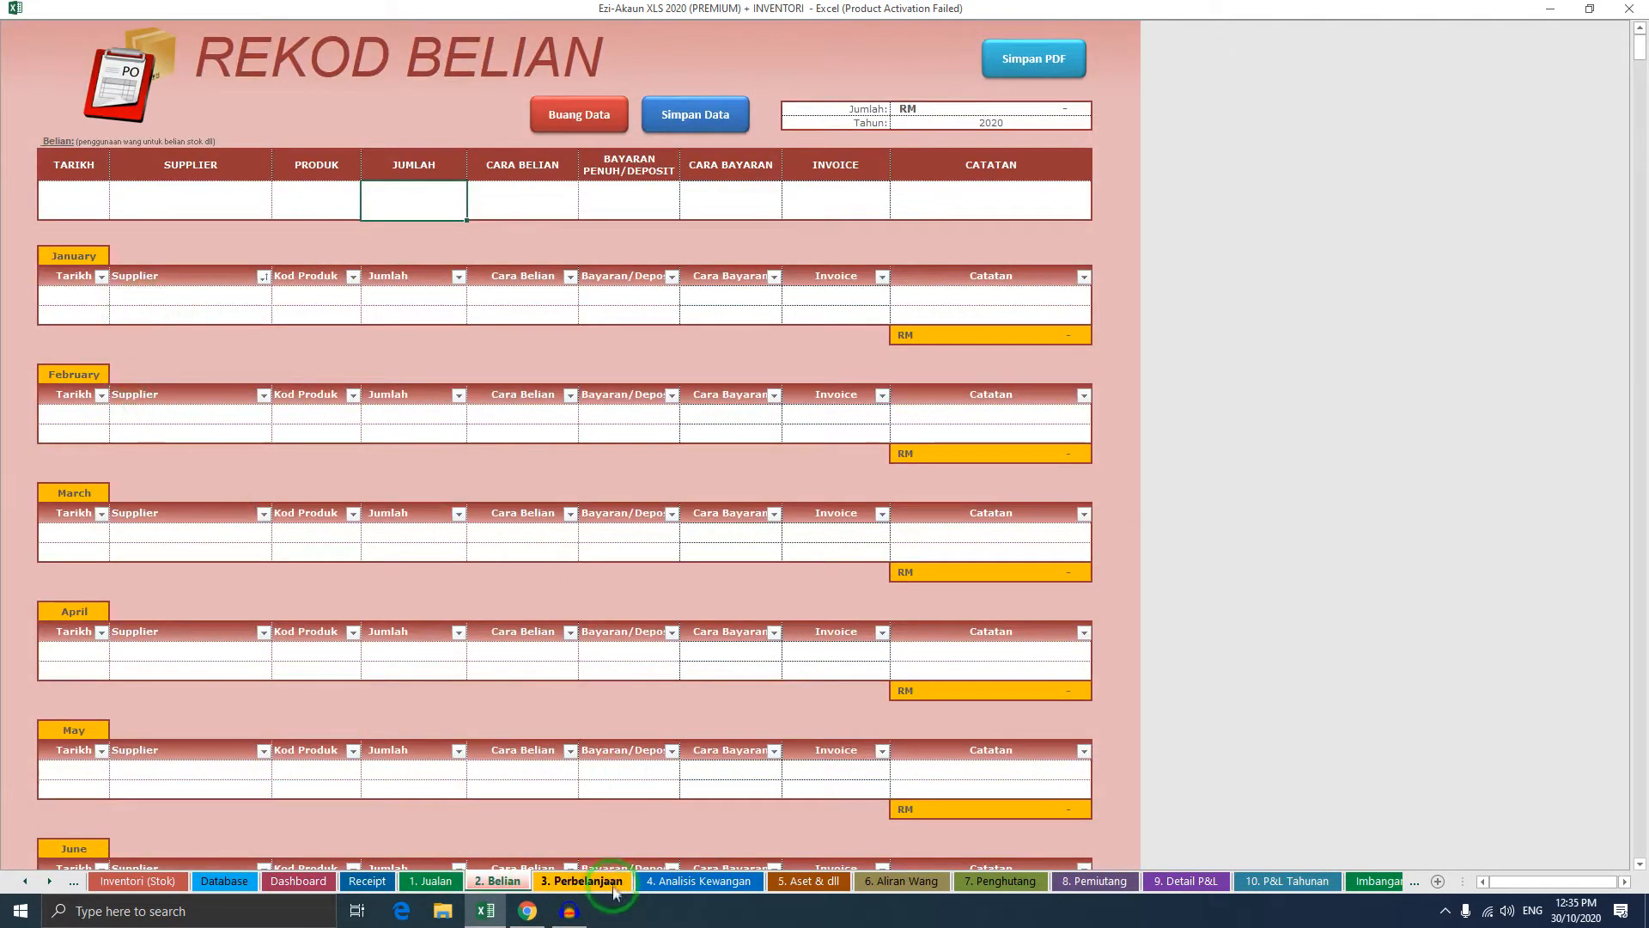
pyautogui.click(584, 881)
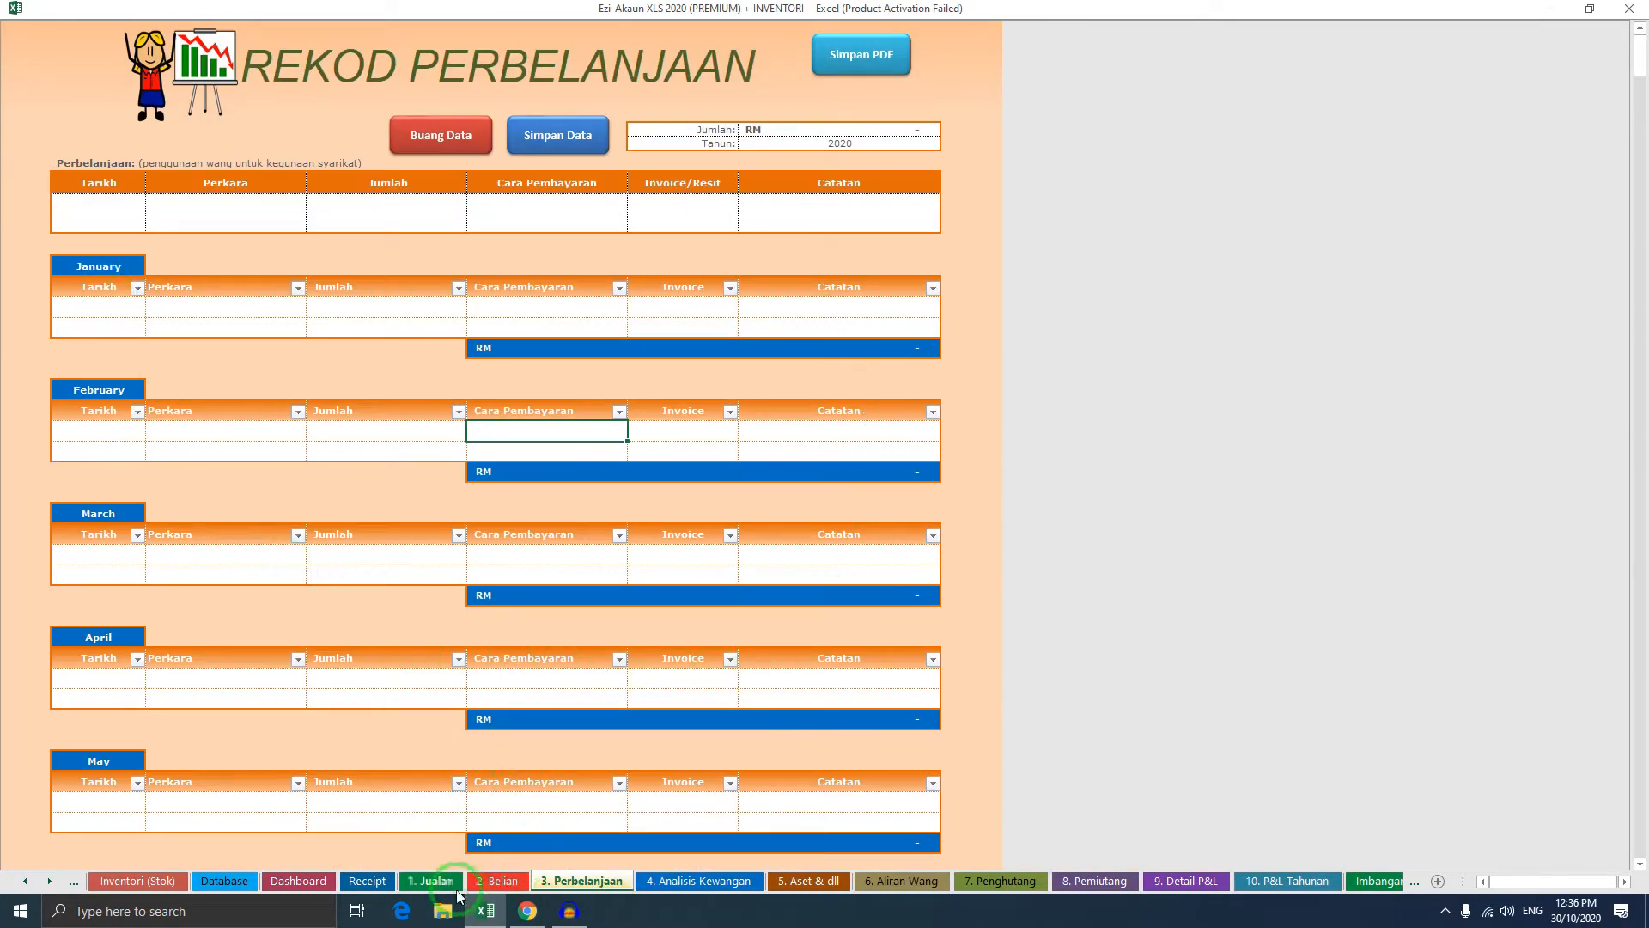
pyautogui.click(501, 881)
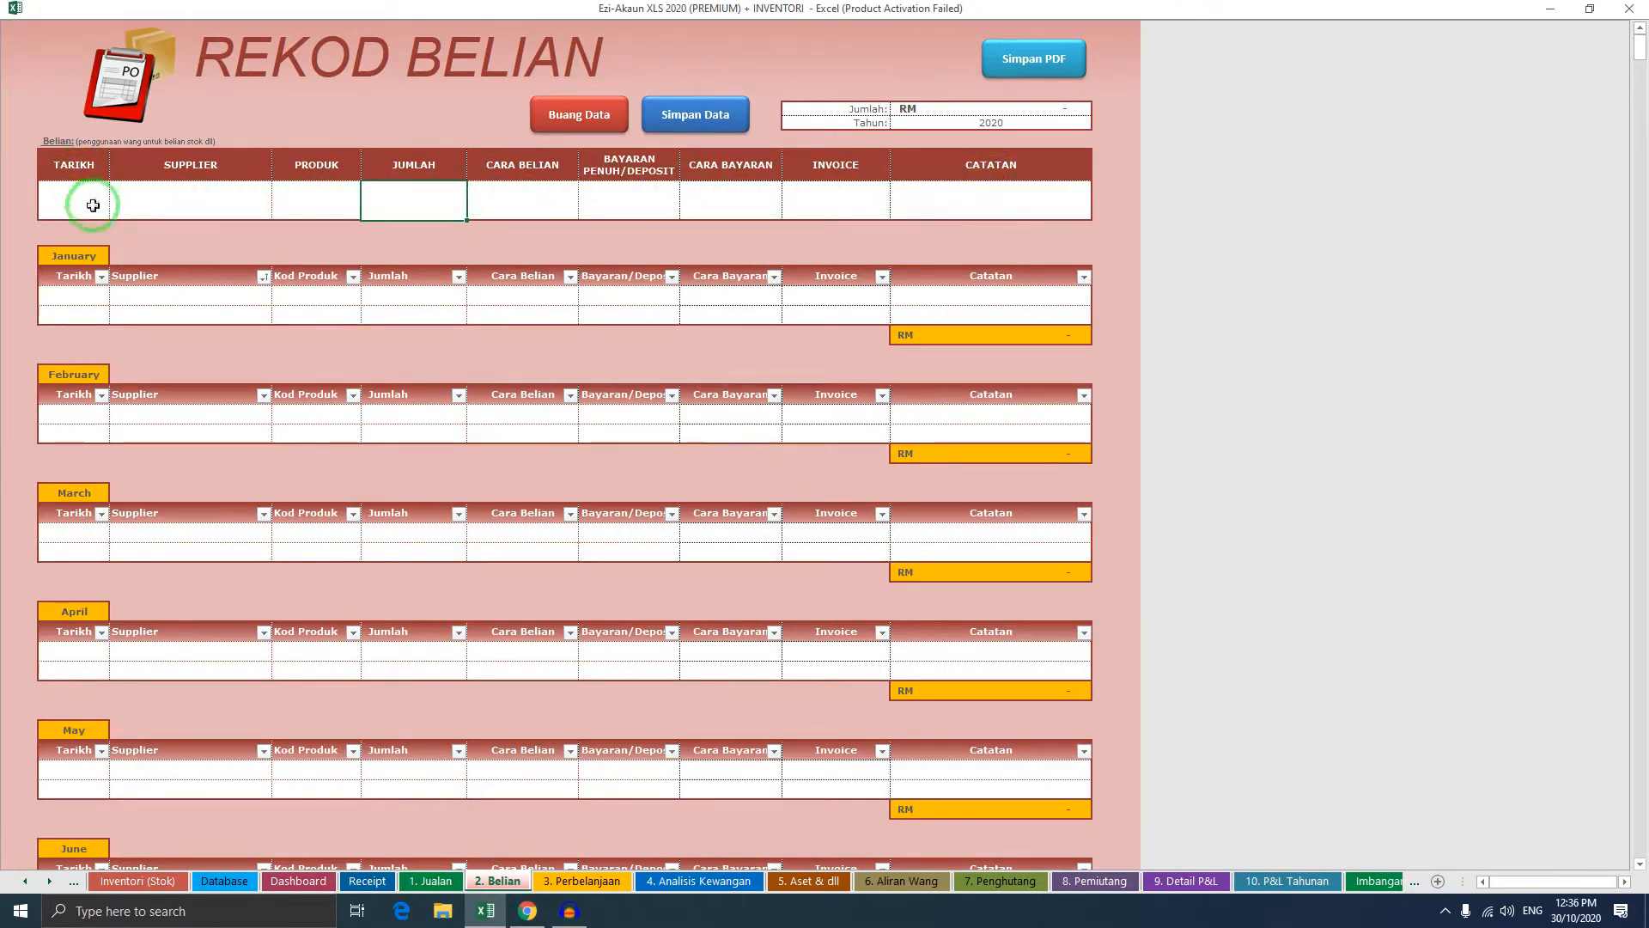
pyautogui.click(577, 882)
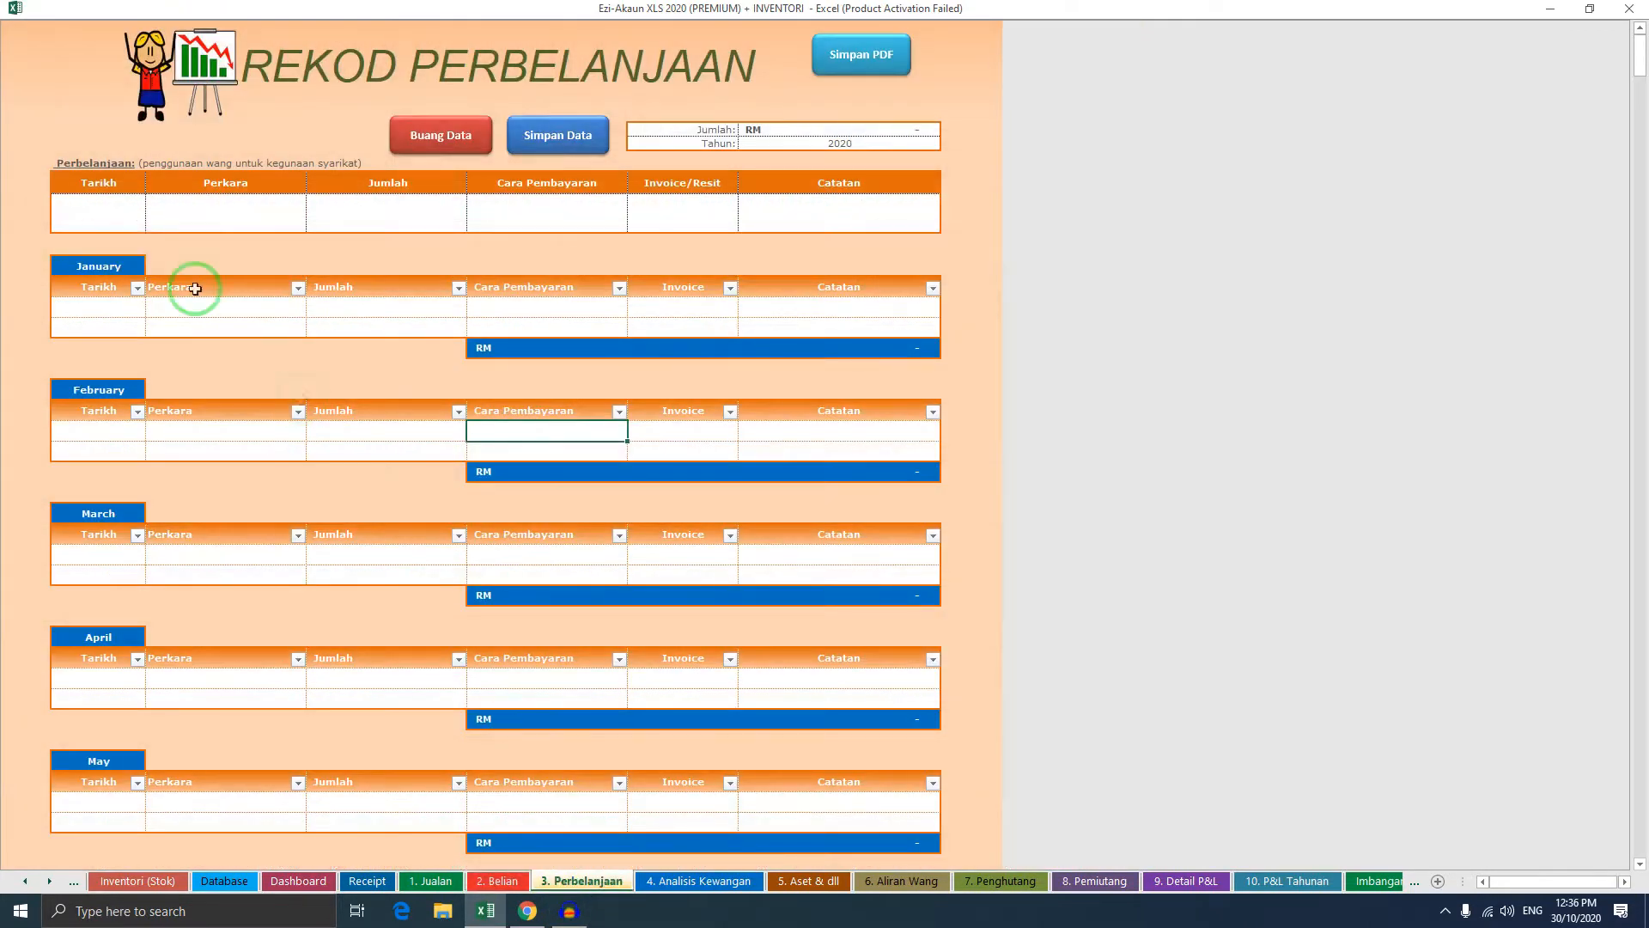
pyautogui.click(498, 880)
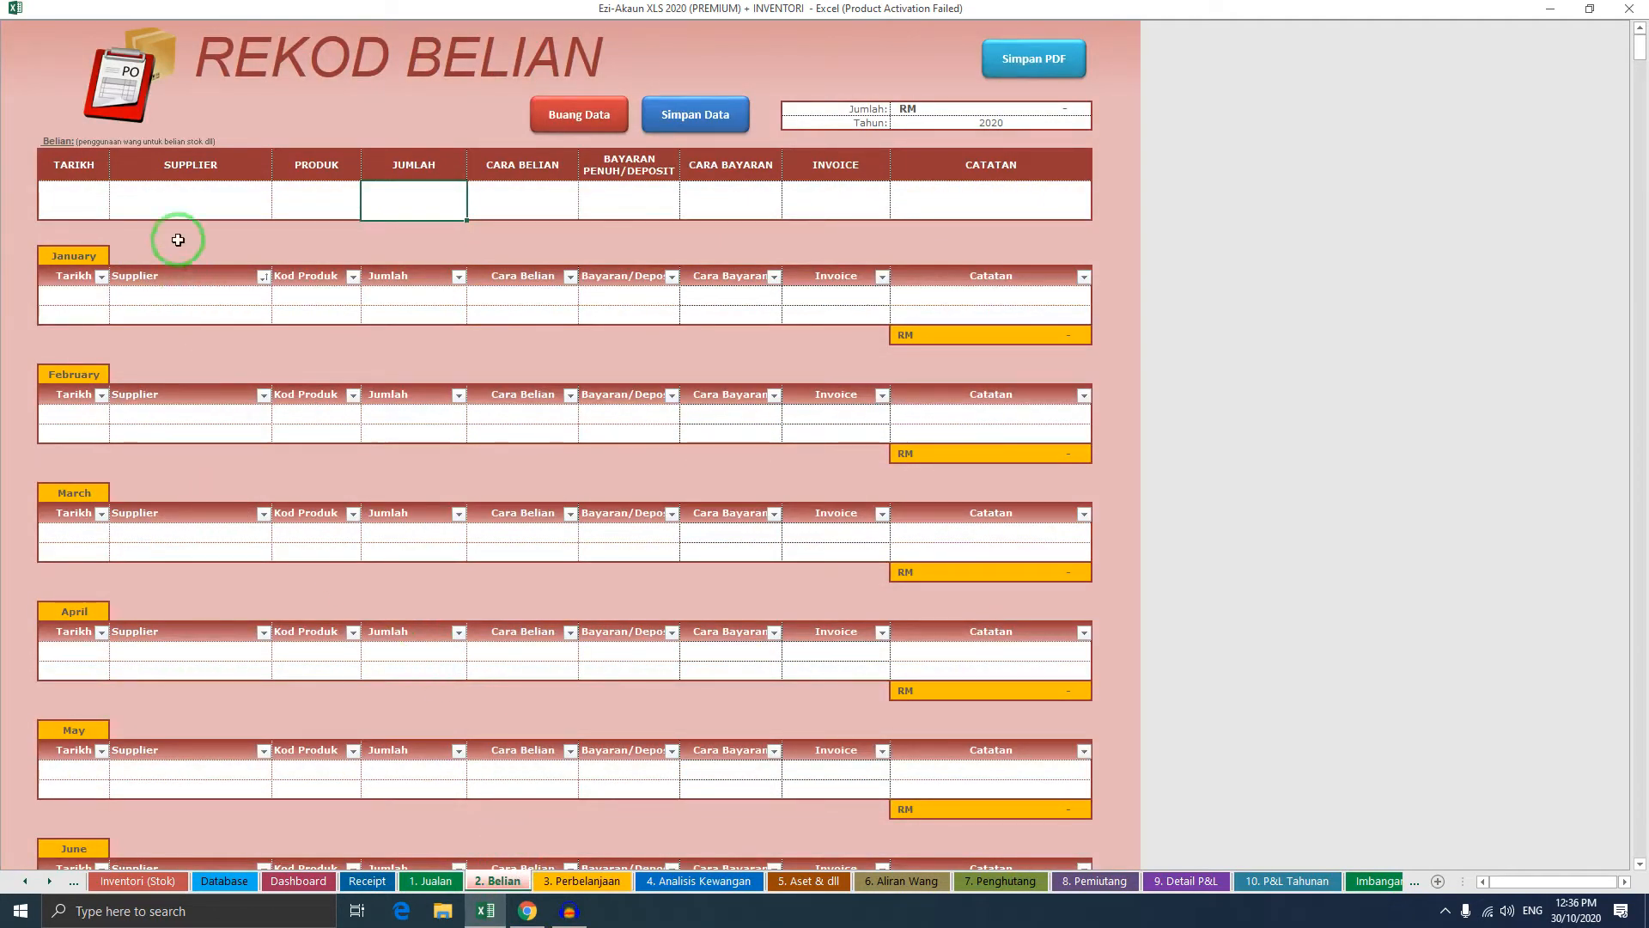
# Enter the date 30/10/2020 under TARIKH in the entry row of the 2. Belian sheet
pyautogui.moveTo(81, 202); pyautogui.dragTo(983, 189)
pyautogui.click(173, 200)
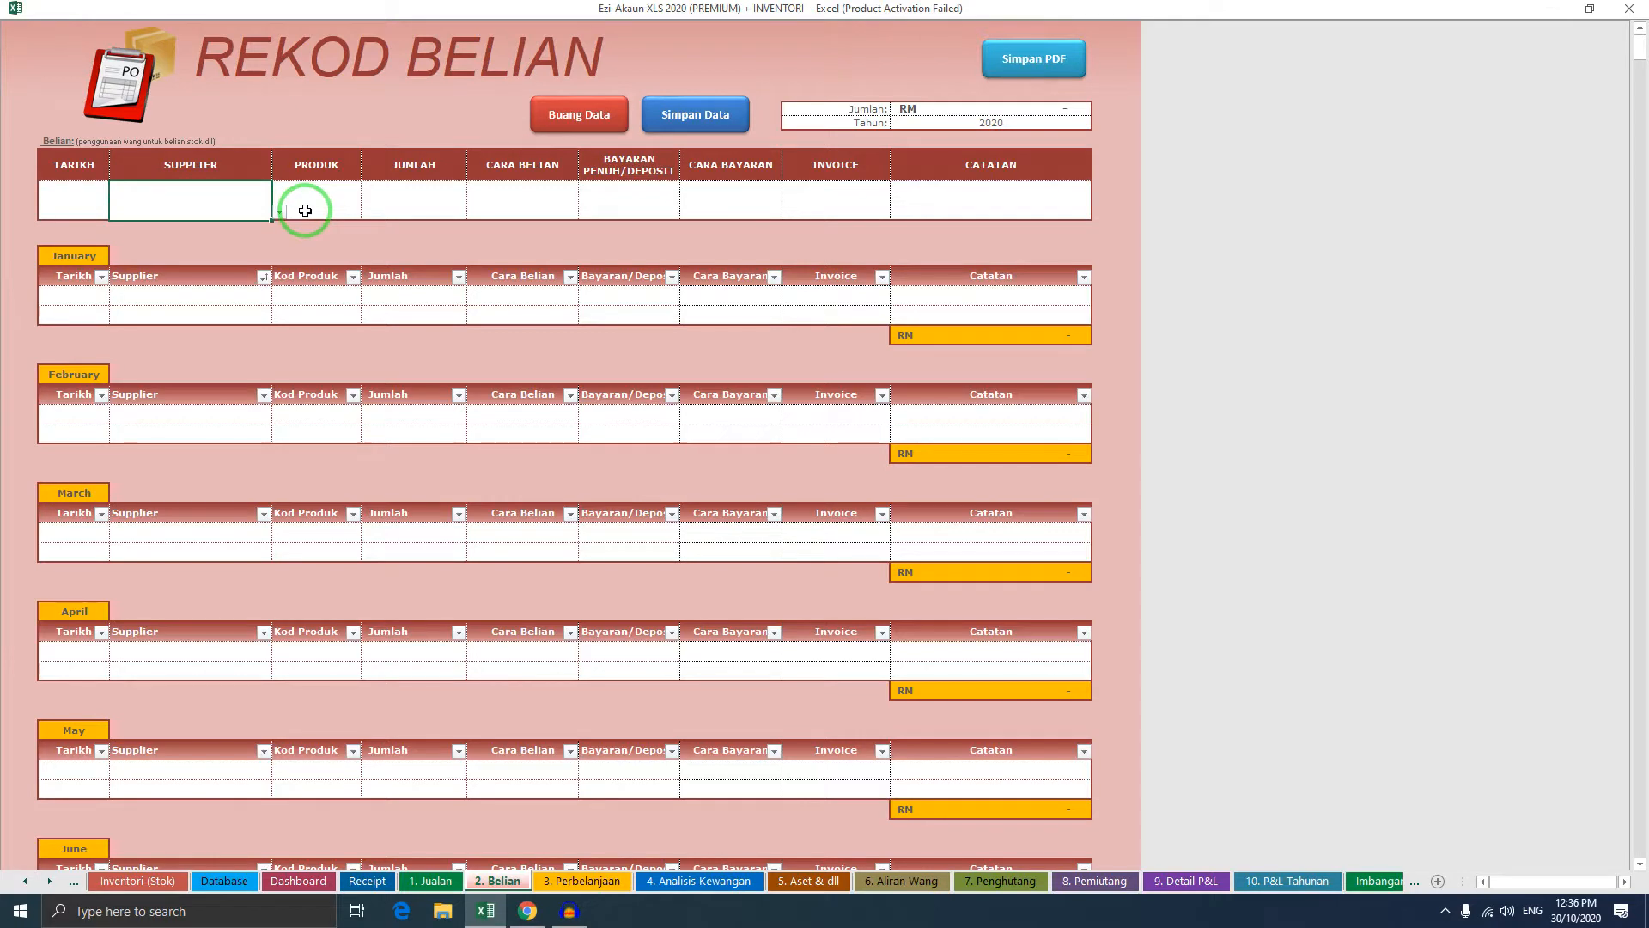
pyautogui.click(305, 210)
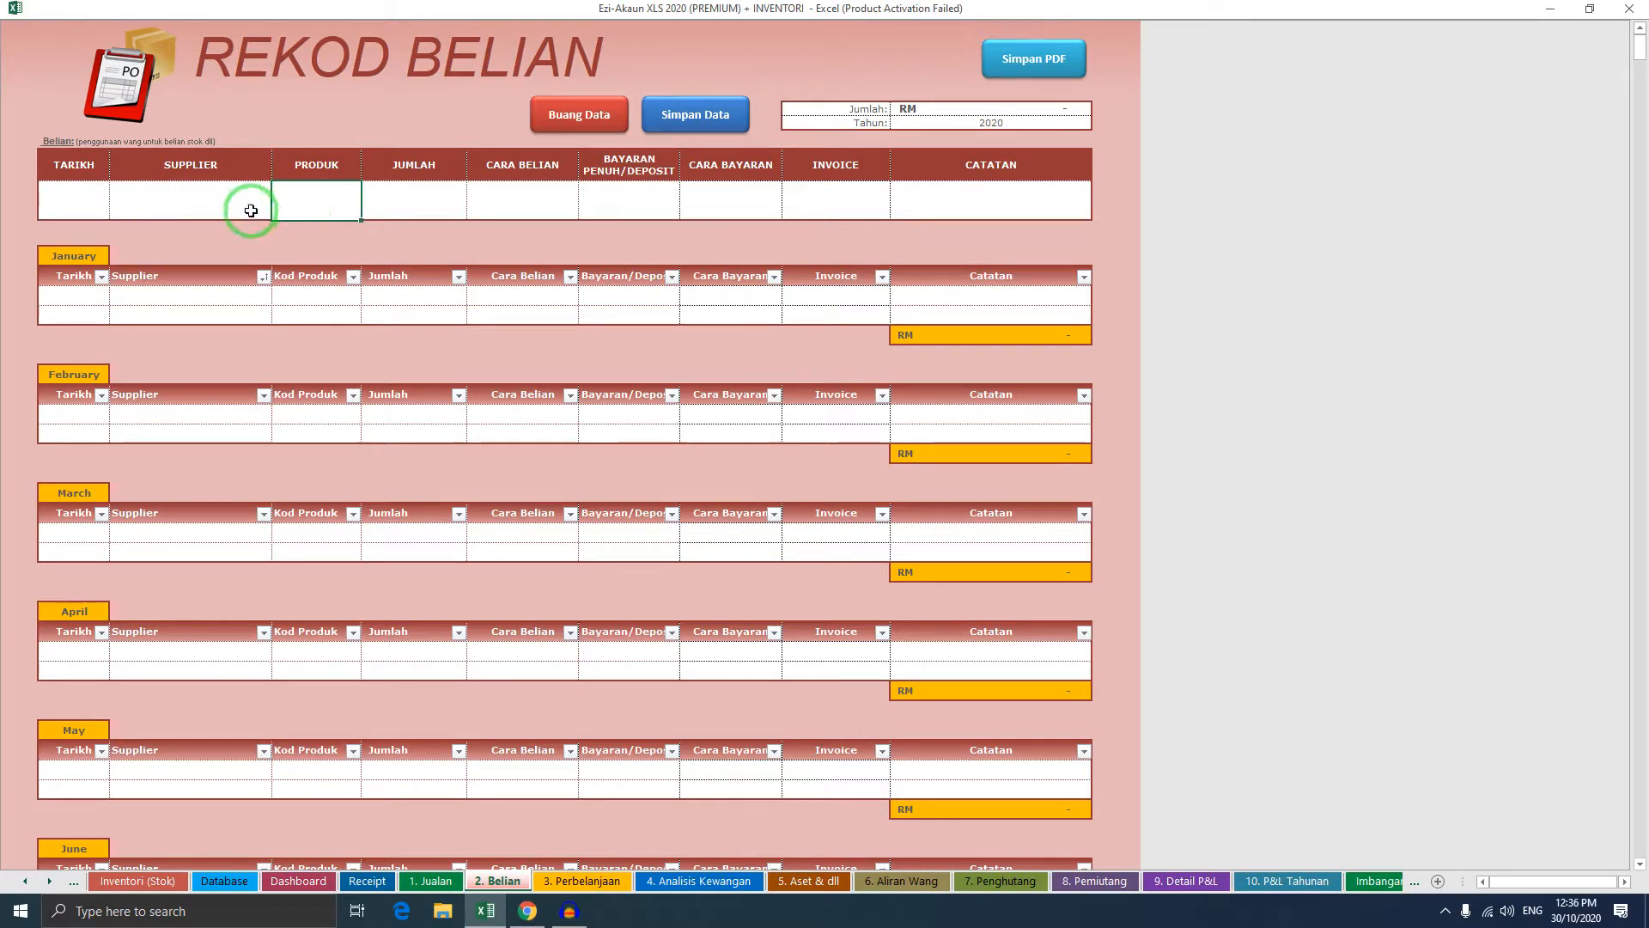
pyautogui.click(88, 205)
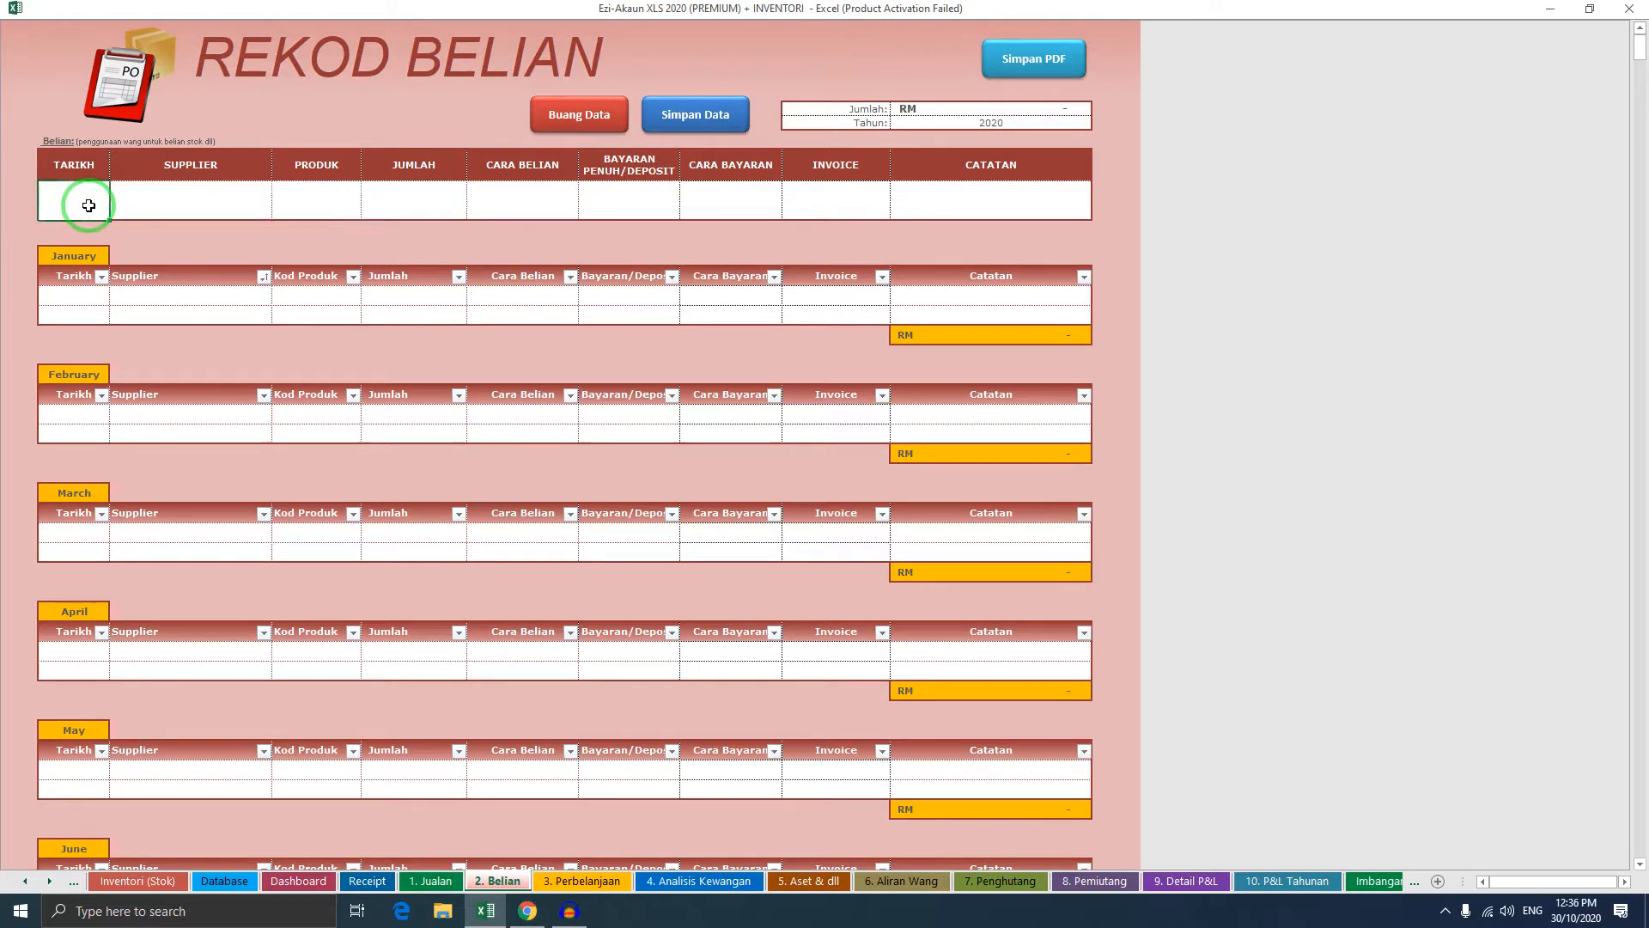
pyautogui.click(159, 333)
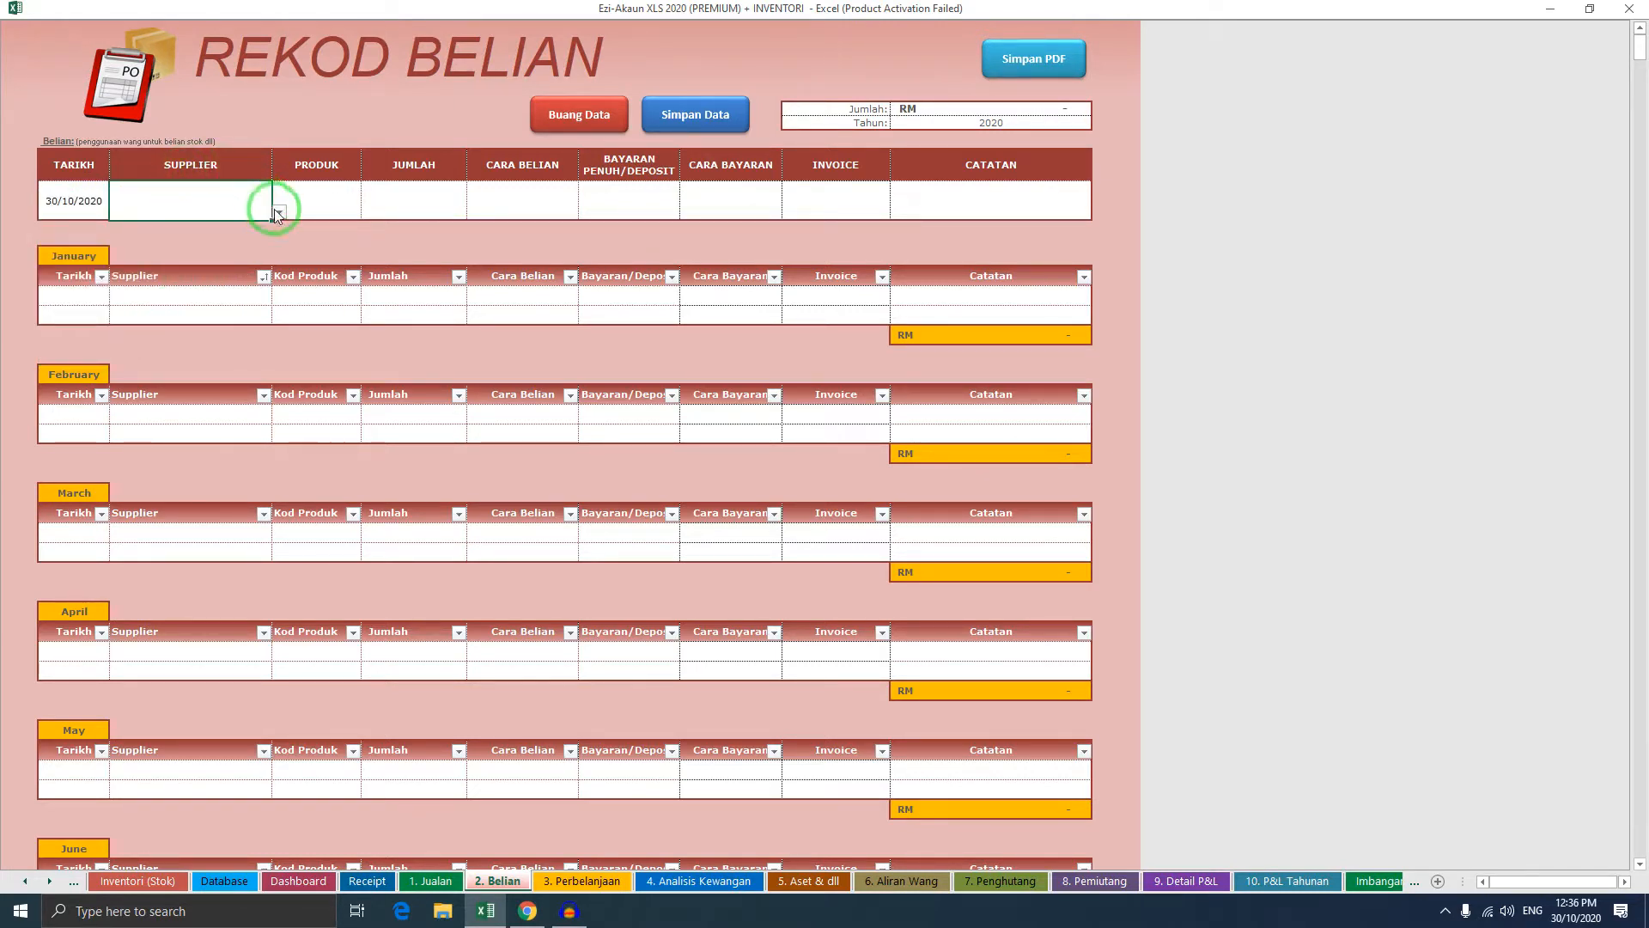
# Examine the choices offered for SUPPLIER in the purchase entry row
pyautogui.click(278, 212)
pyautogui.click(302, 203)
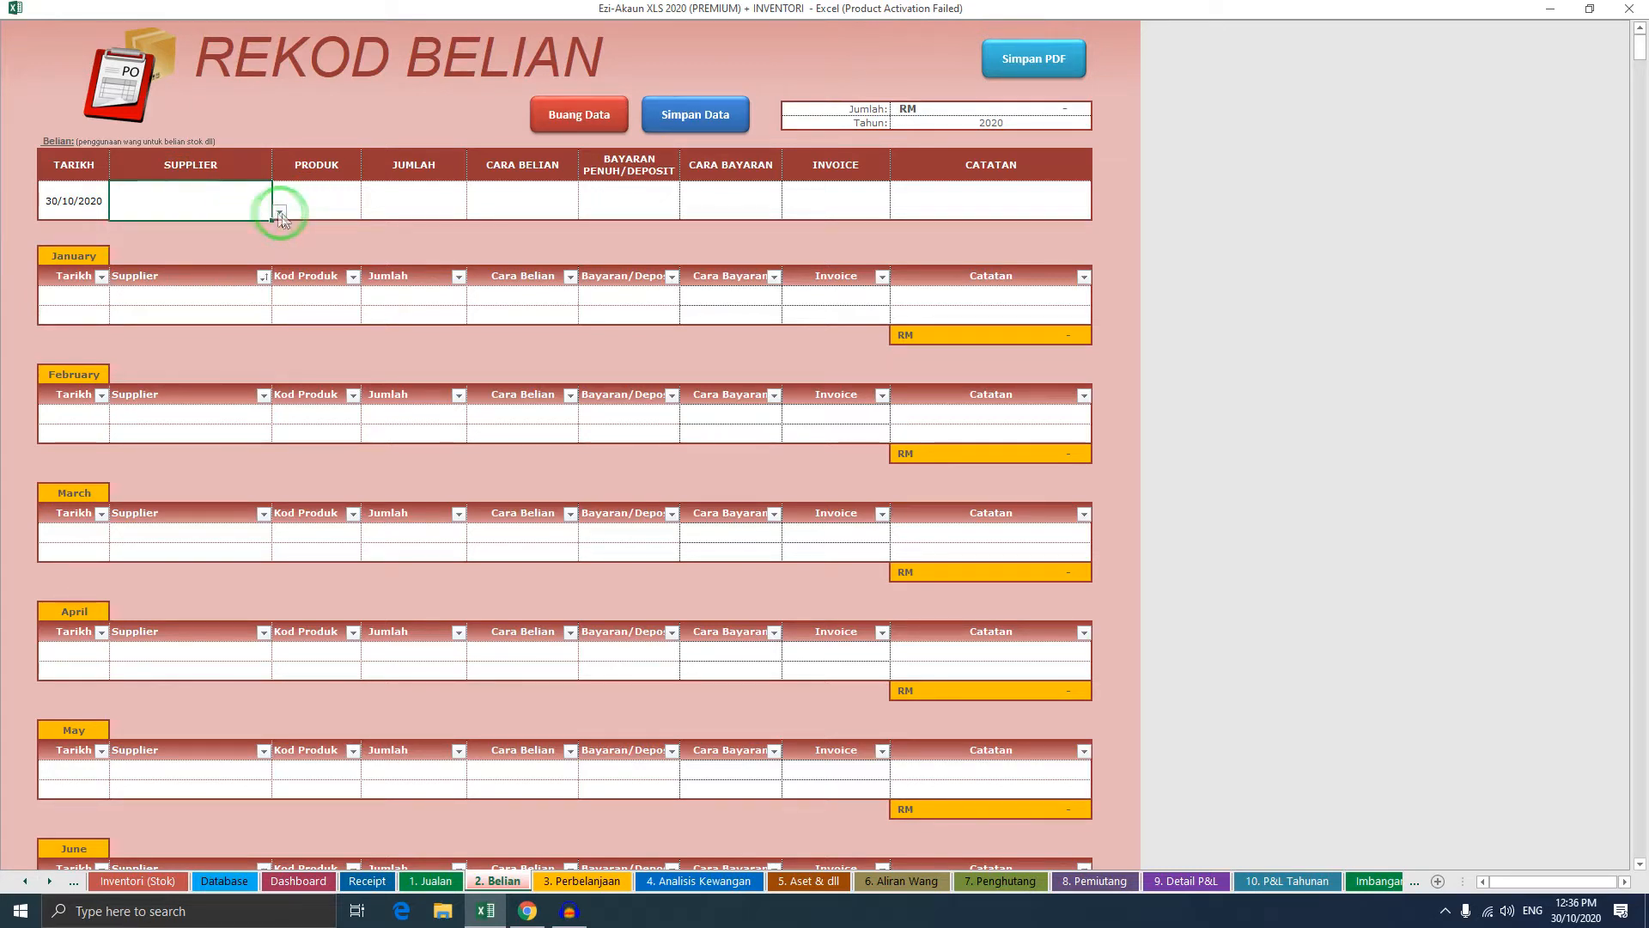
pyautogui.click(279, 212)
pyautogui.click(270, 232)
pyautogui.click(278, 213)
pyautogui.click(271, 224)
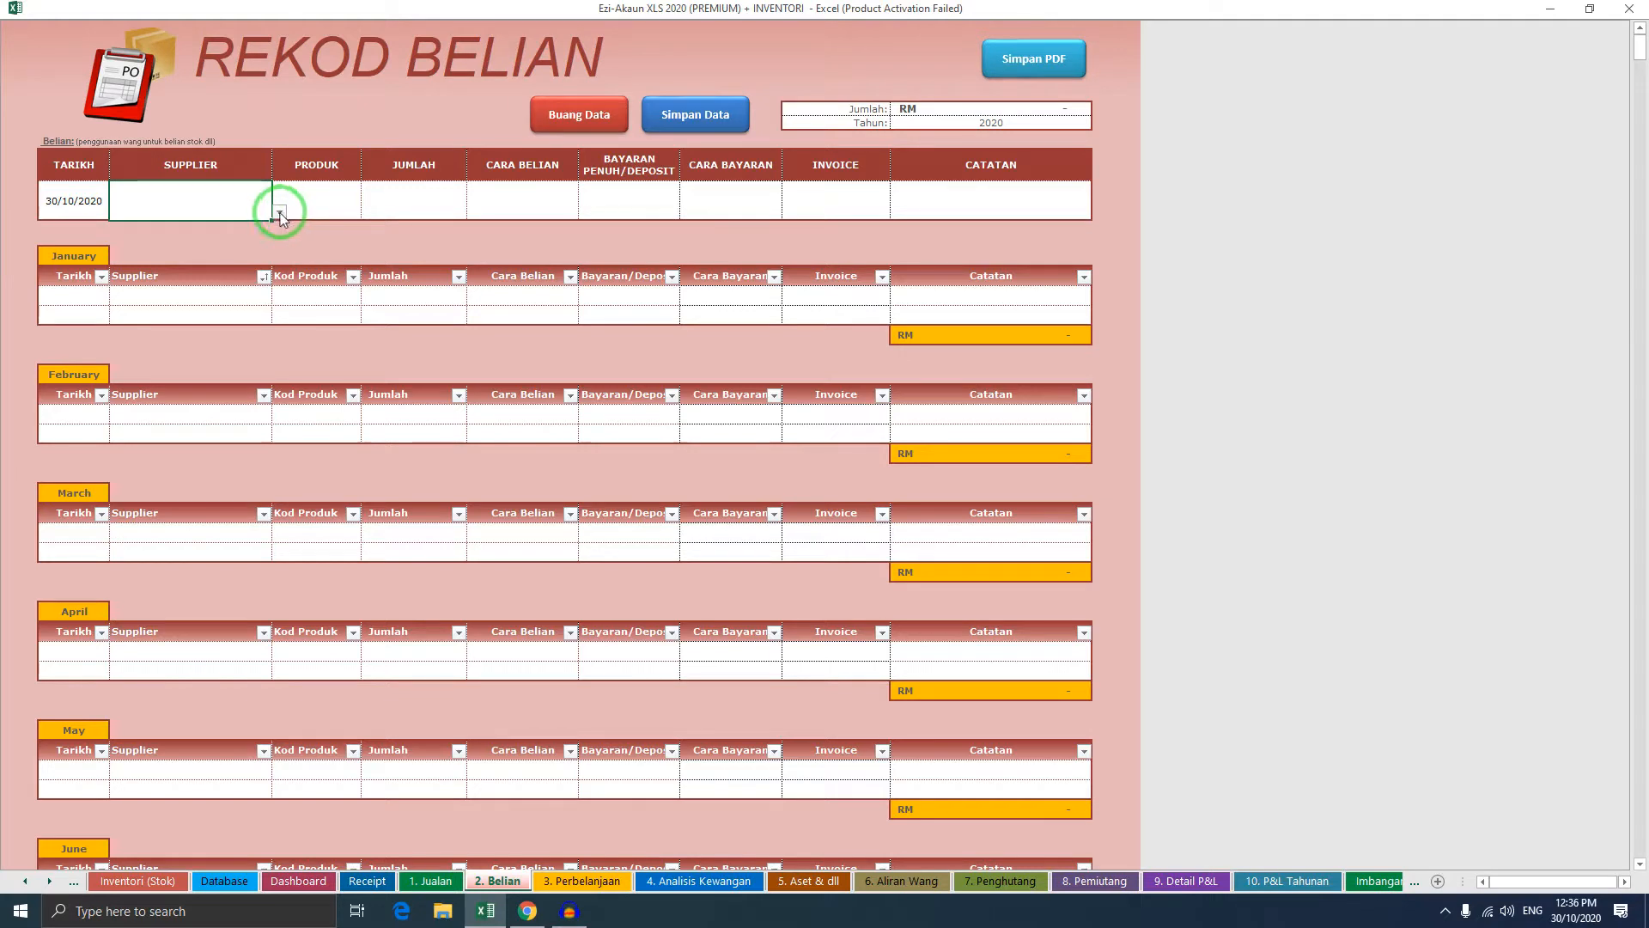
pyautogui.click(278, 213)
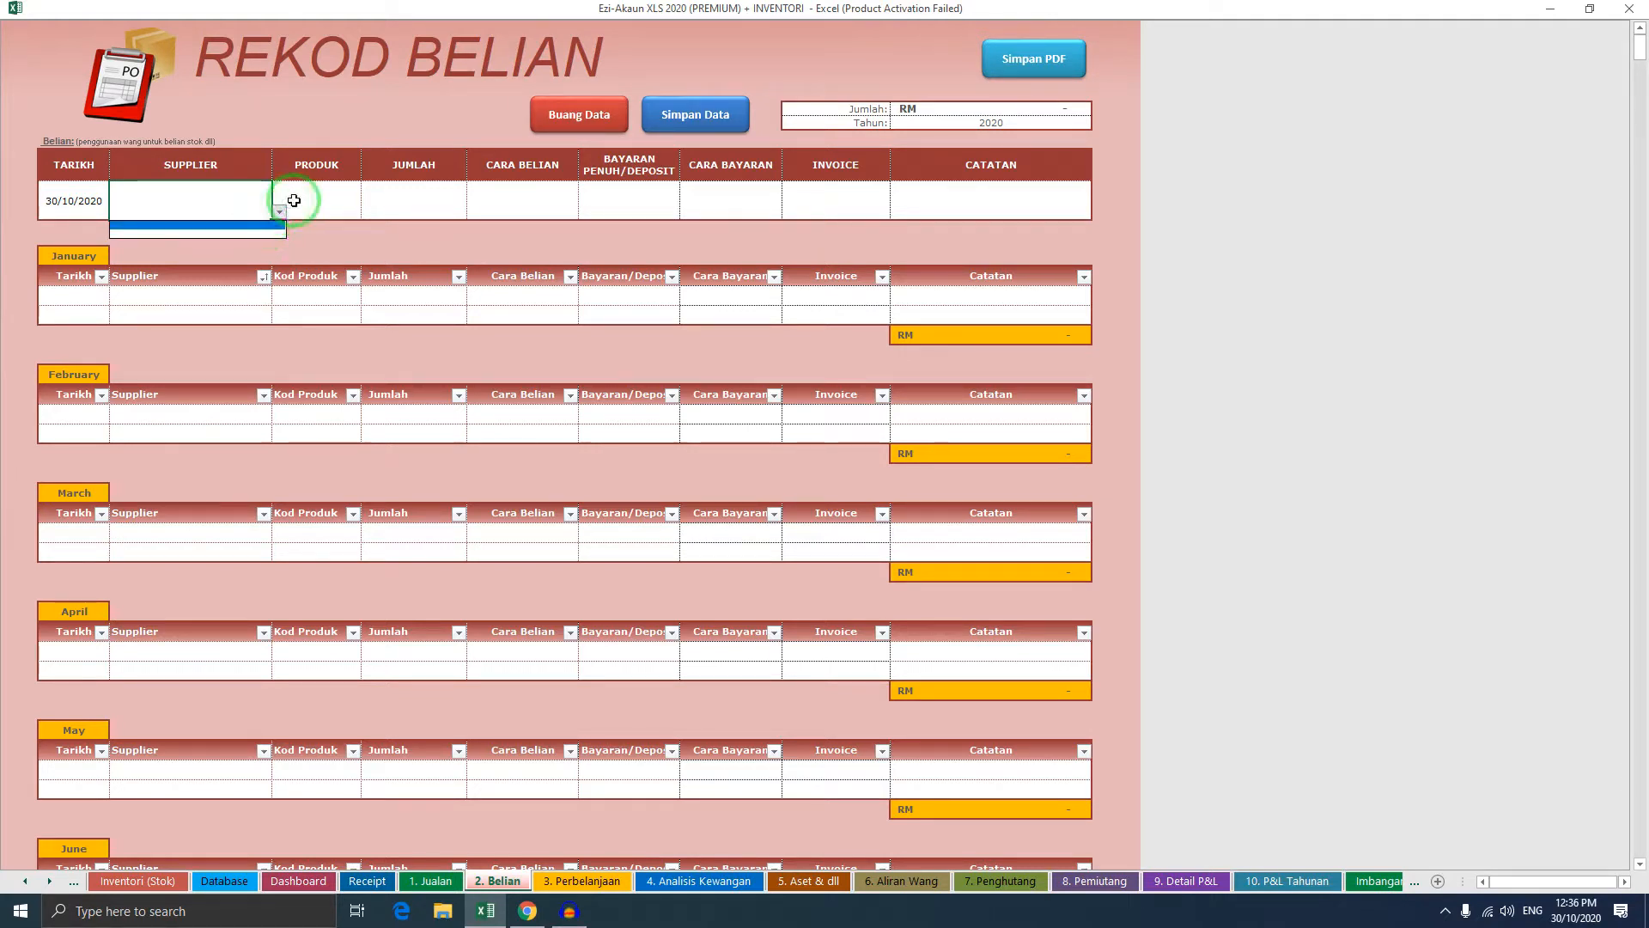
pyautogui.click(295, 199)
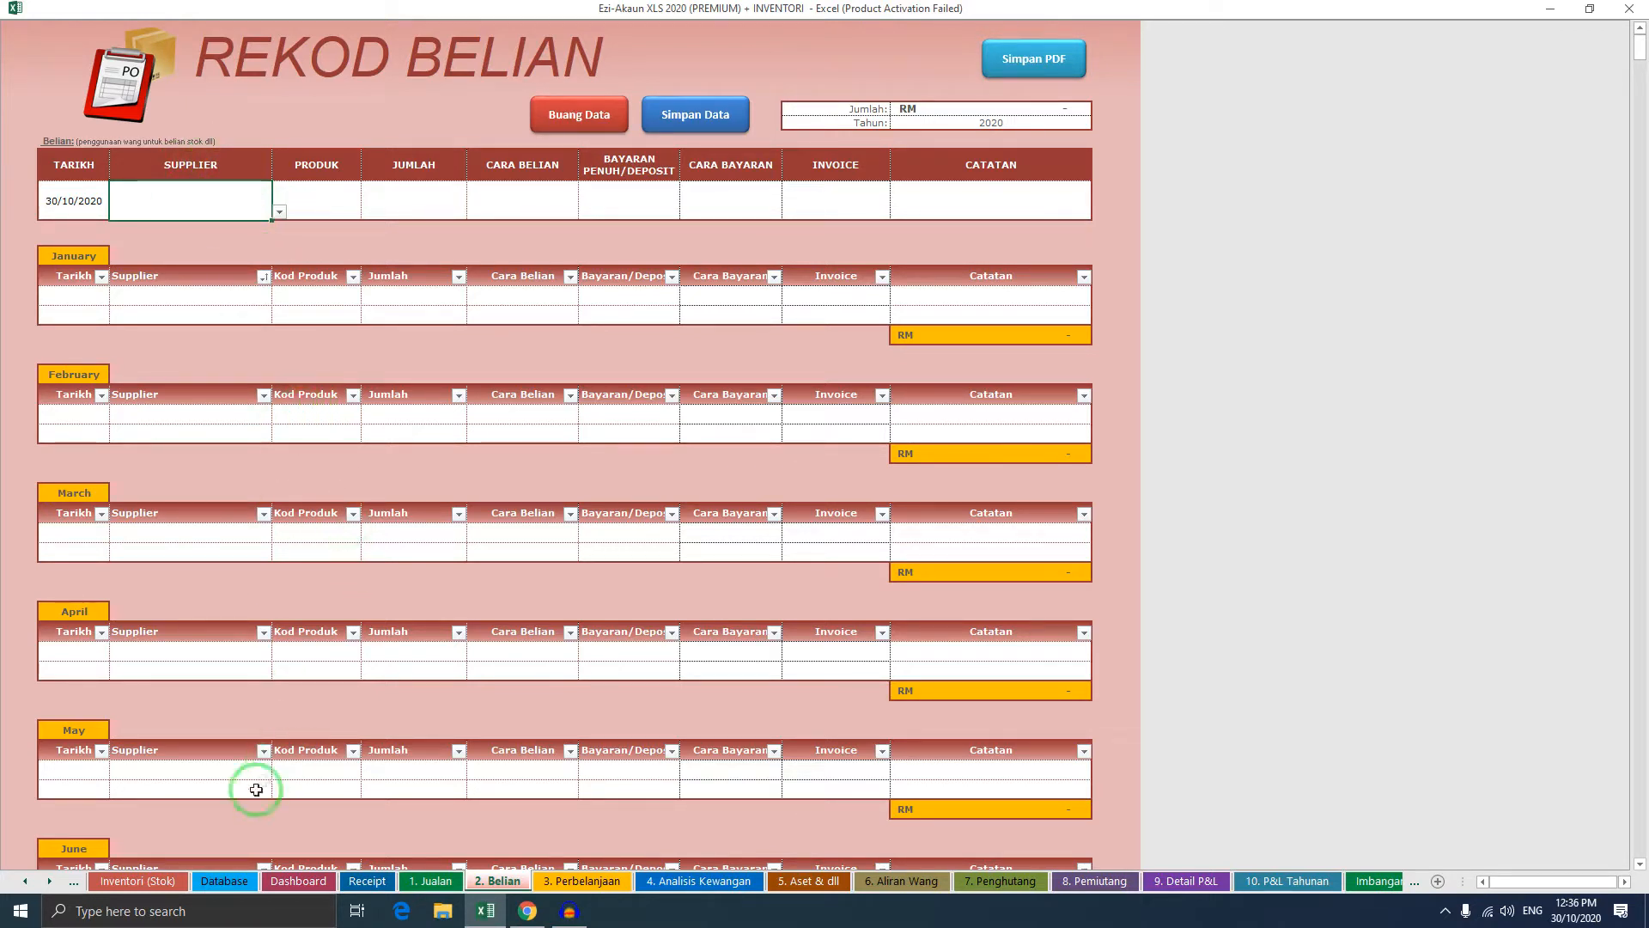
# Add SYARIKAT A as the first entry of the SUPPLIER/PEMIUTANG table on the Database sheet
pyautogui.click(220, 885)
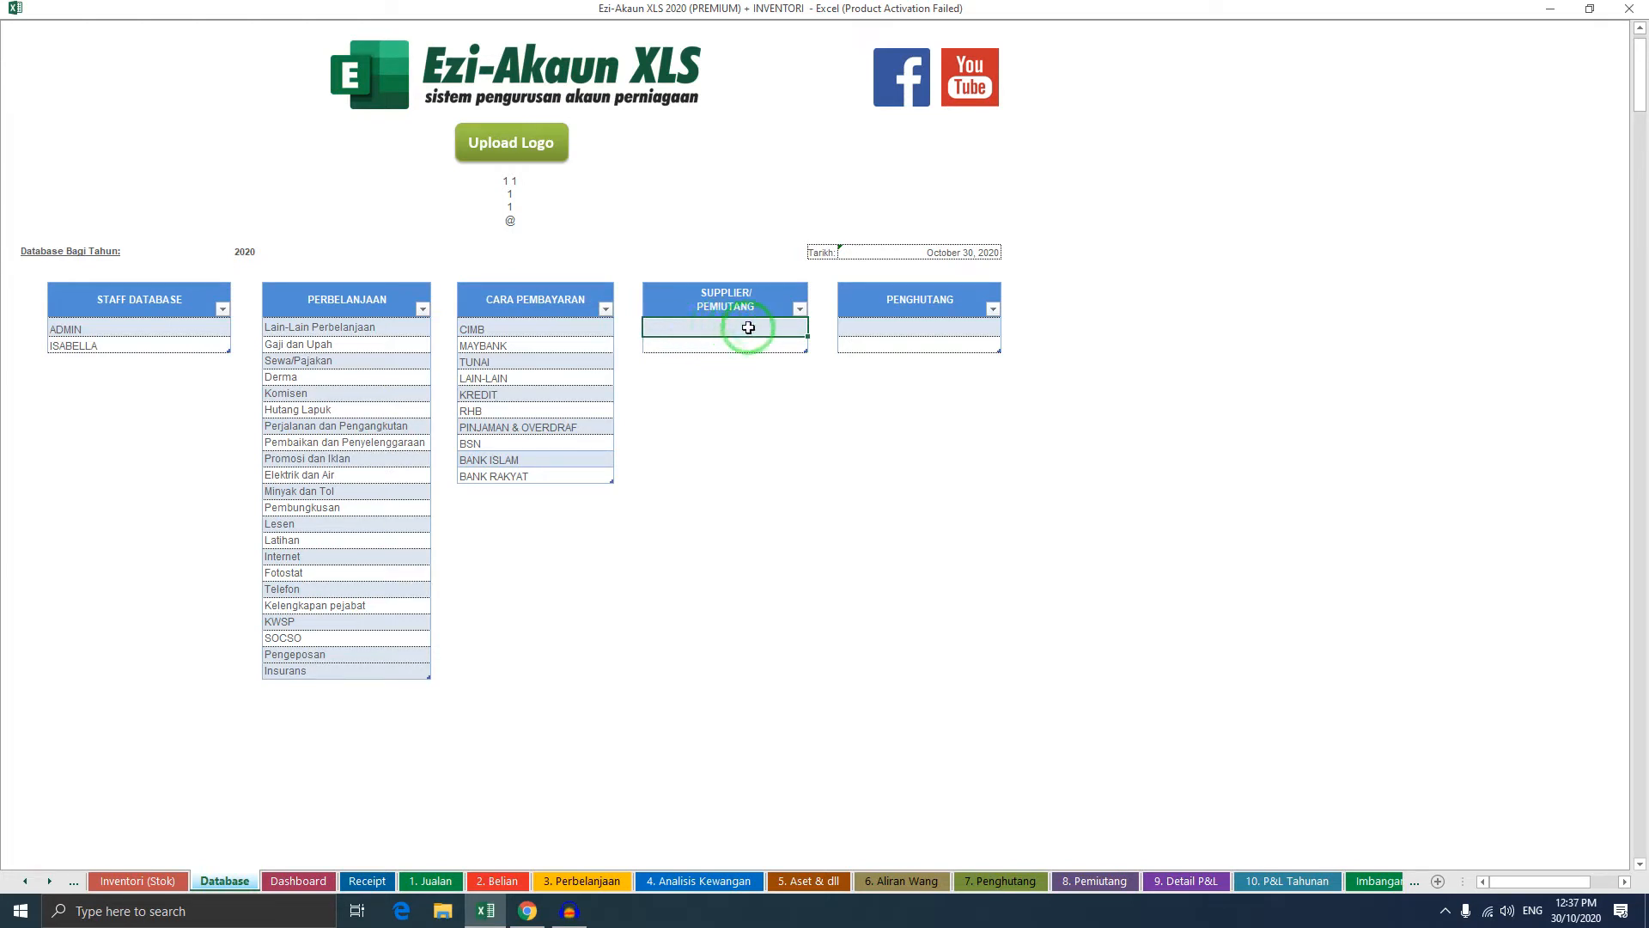
pyautogui.click(697, 344)
pyautogui.click(697, 327)
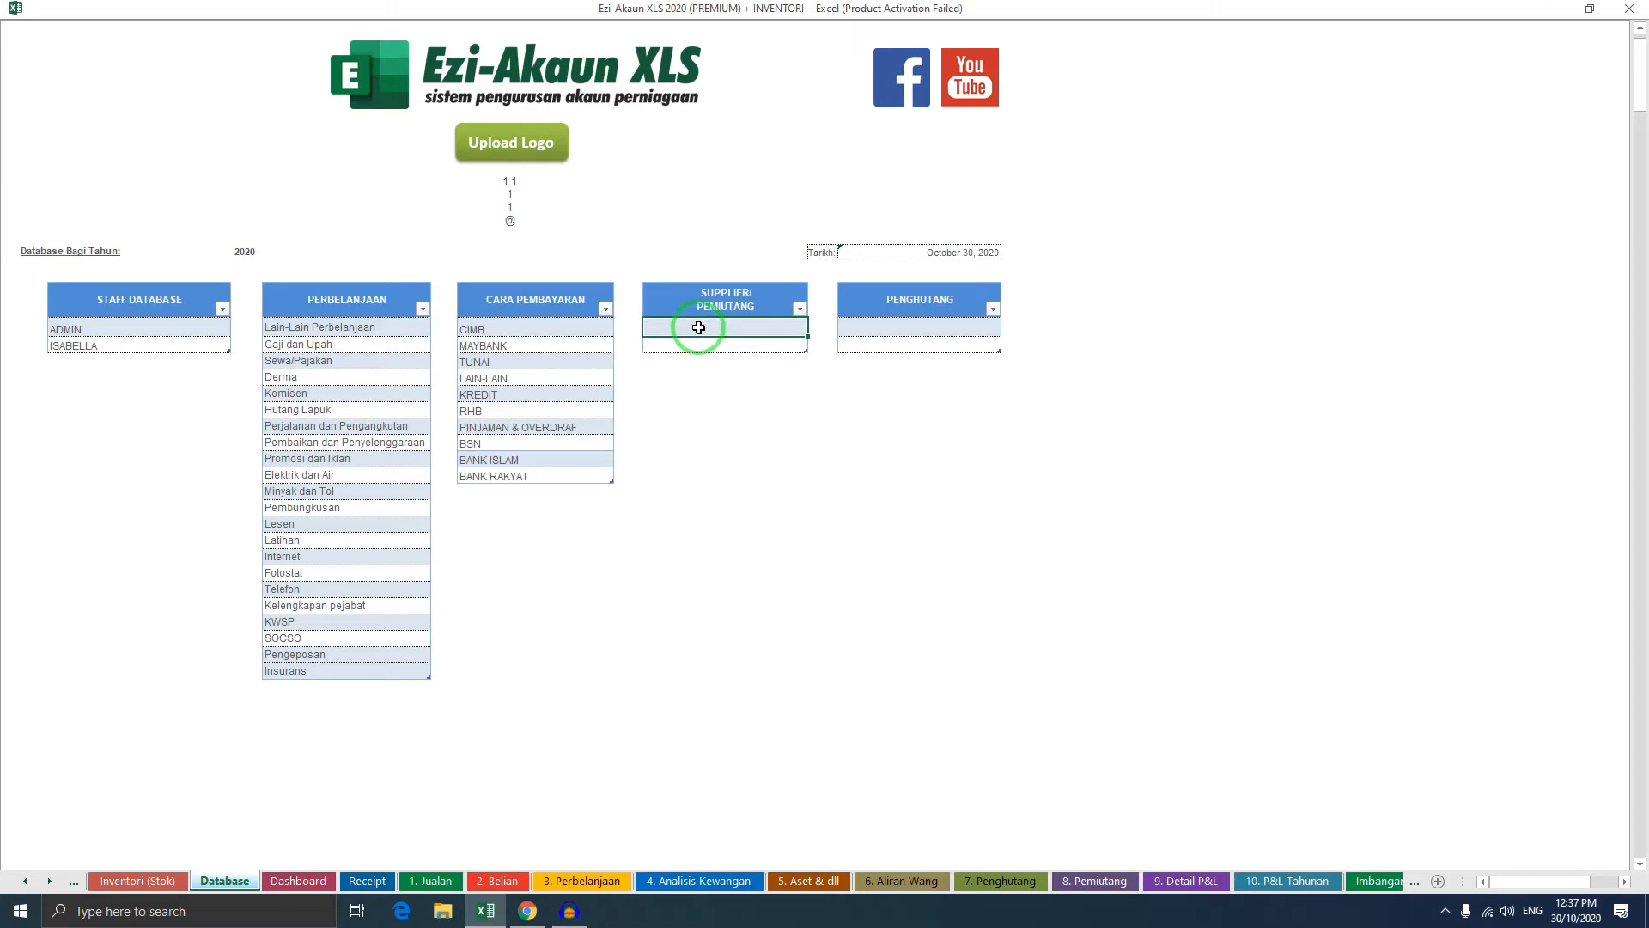
pyautogui.write('SYARIKAT A')
pyautogui.press('Return')
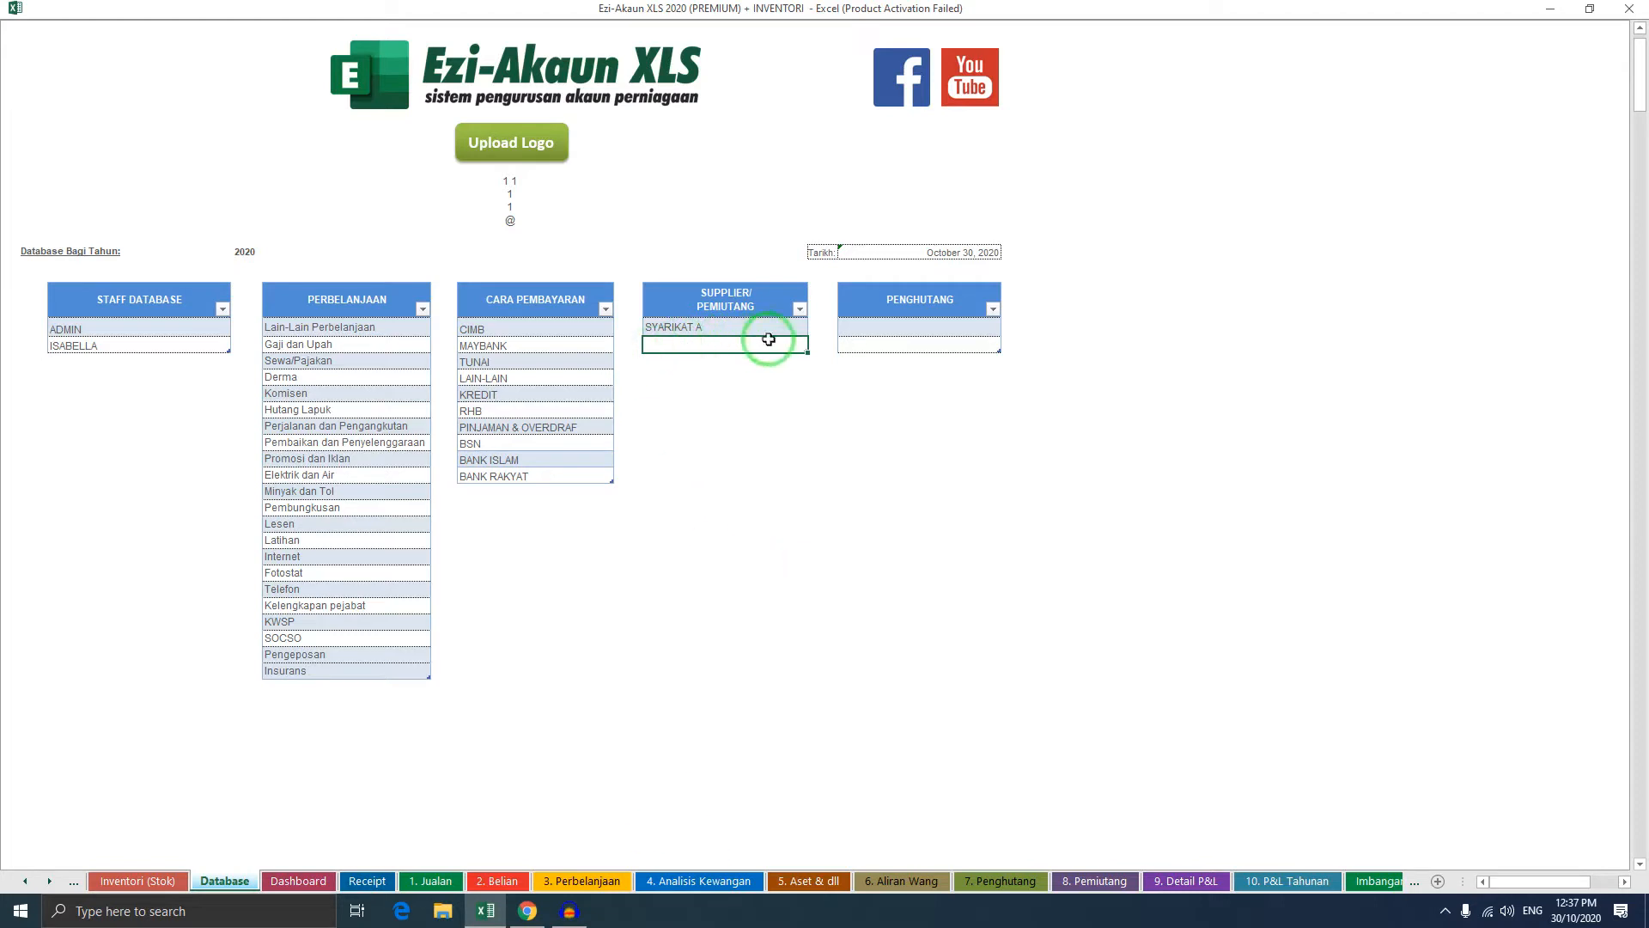
# Set the supplier in the 2. Belian entry row to SYARIKAT A
pyautogui.click(500, 880)
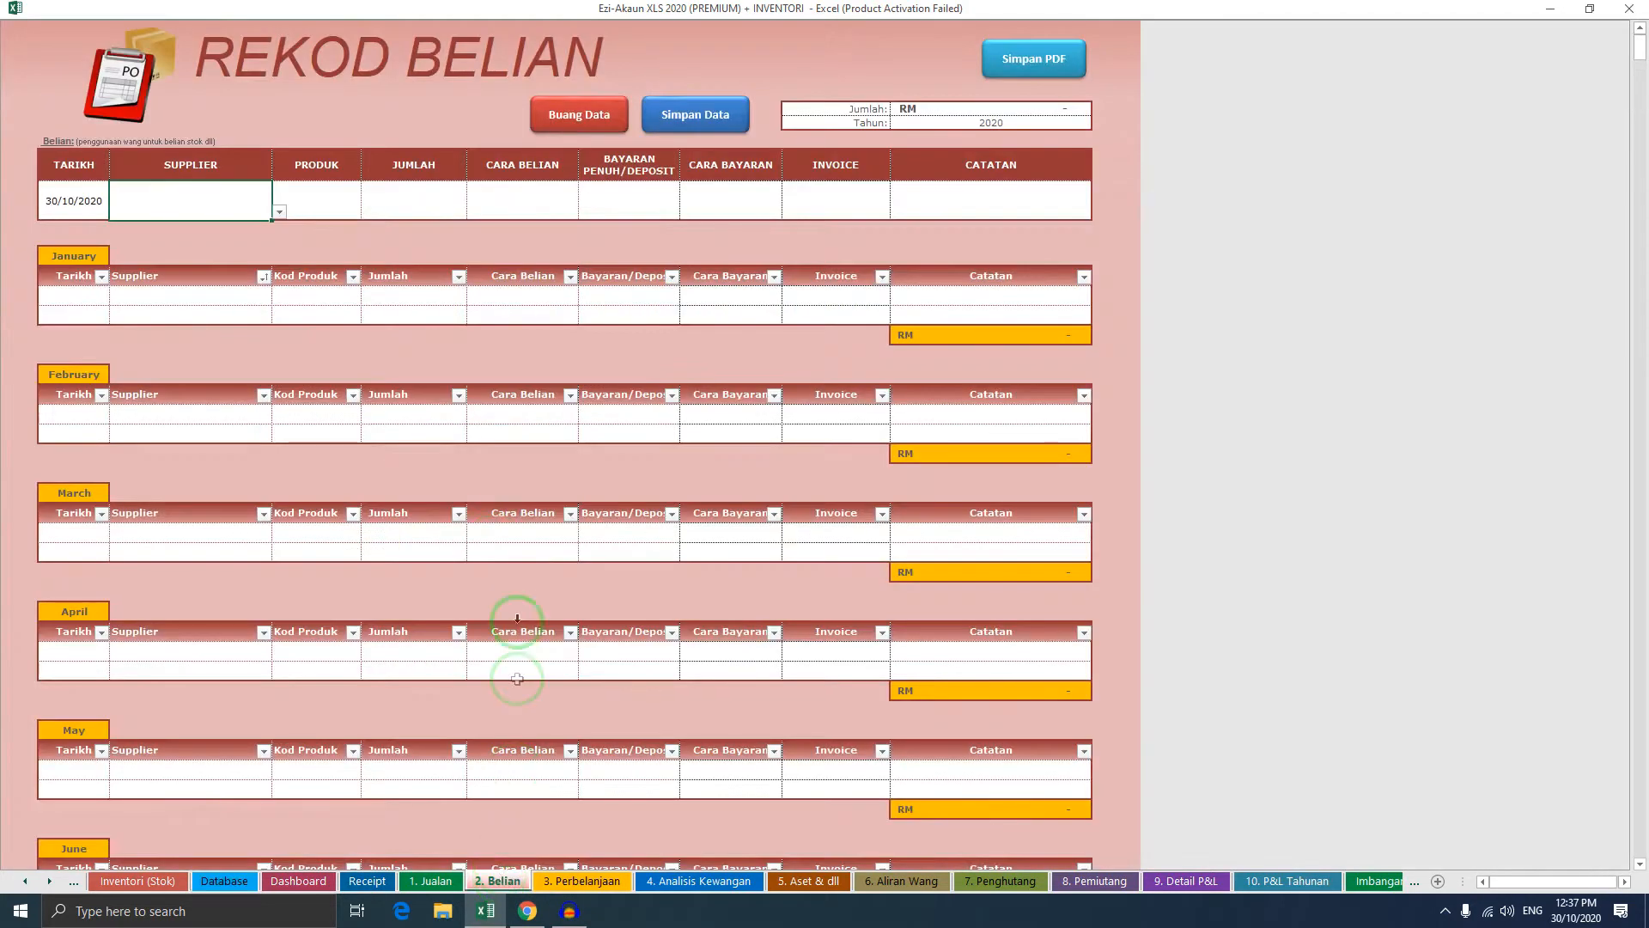
pyautogui.click(280, 212)
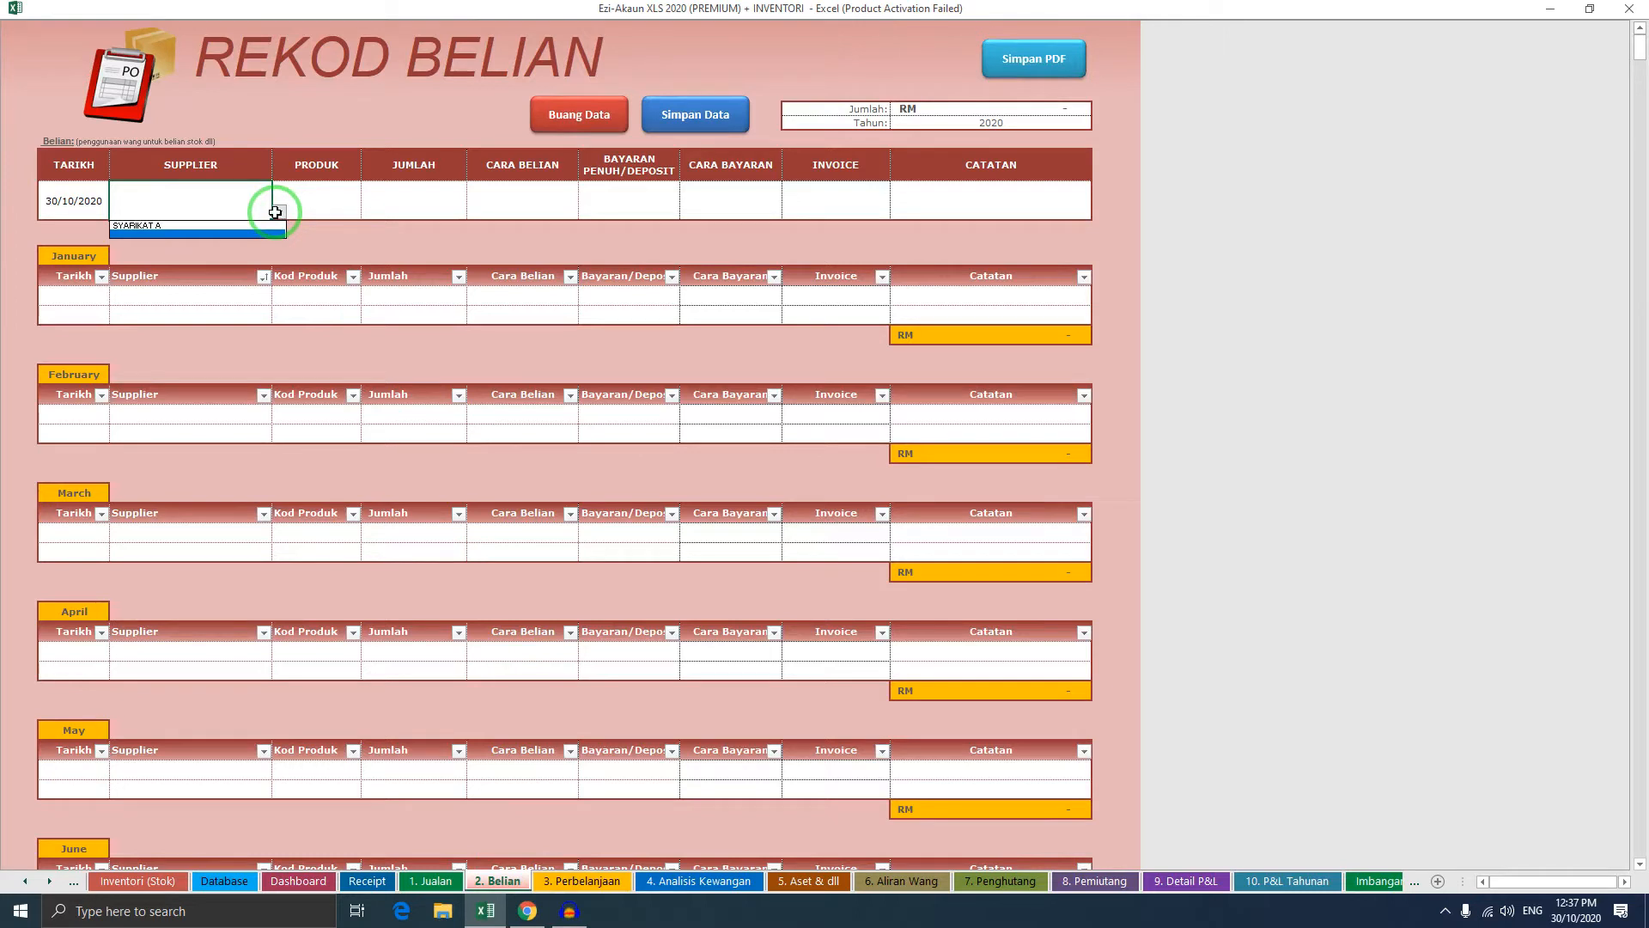
pyautogui.click(137, 225)
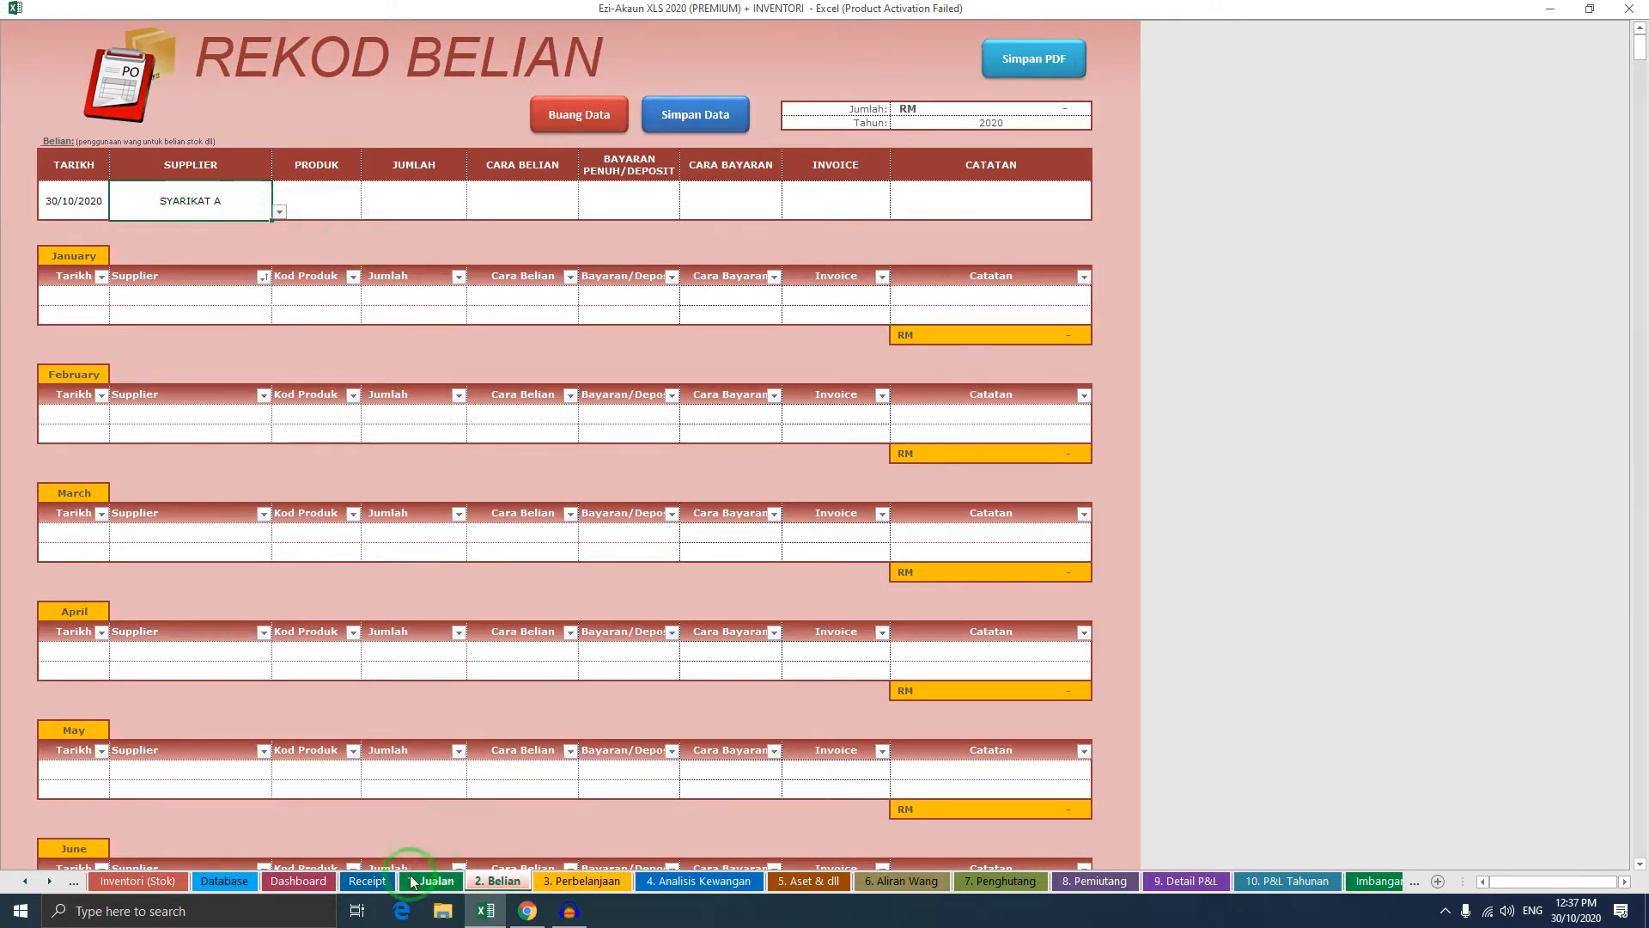
# Add SYARIKAT B to the SUPPLIER/PEMIUTANG table on the Database sheet and check the supplier choices in the 2. Belian entry row
pyautogui.click(224, 880)
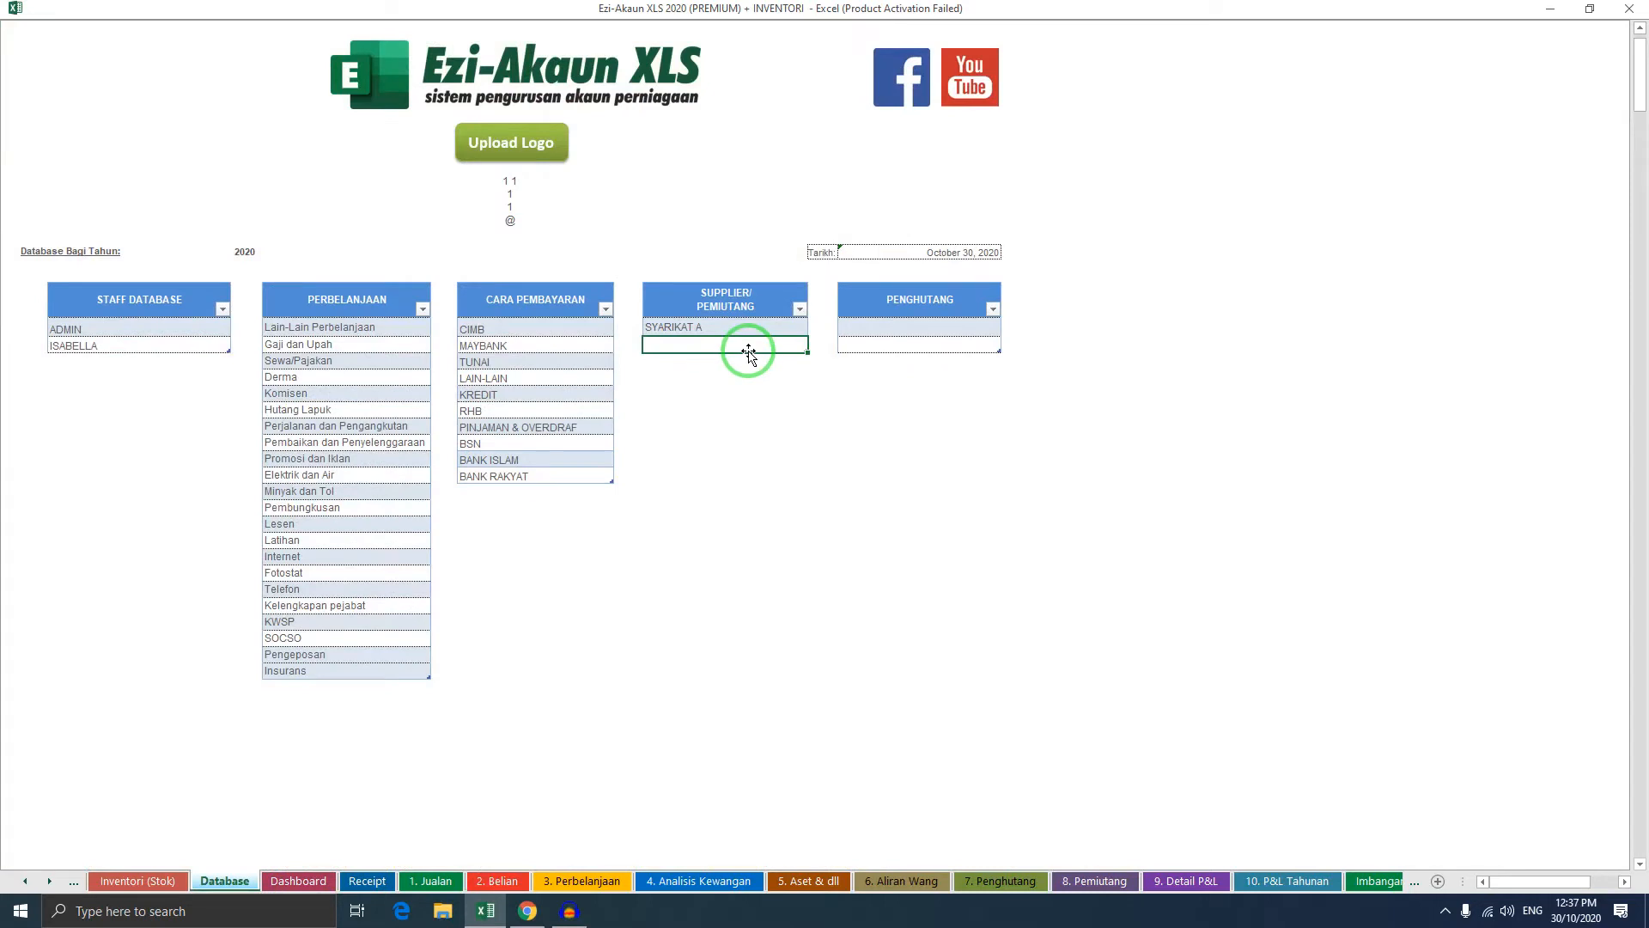
pyautogui.press('Return')
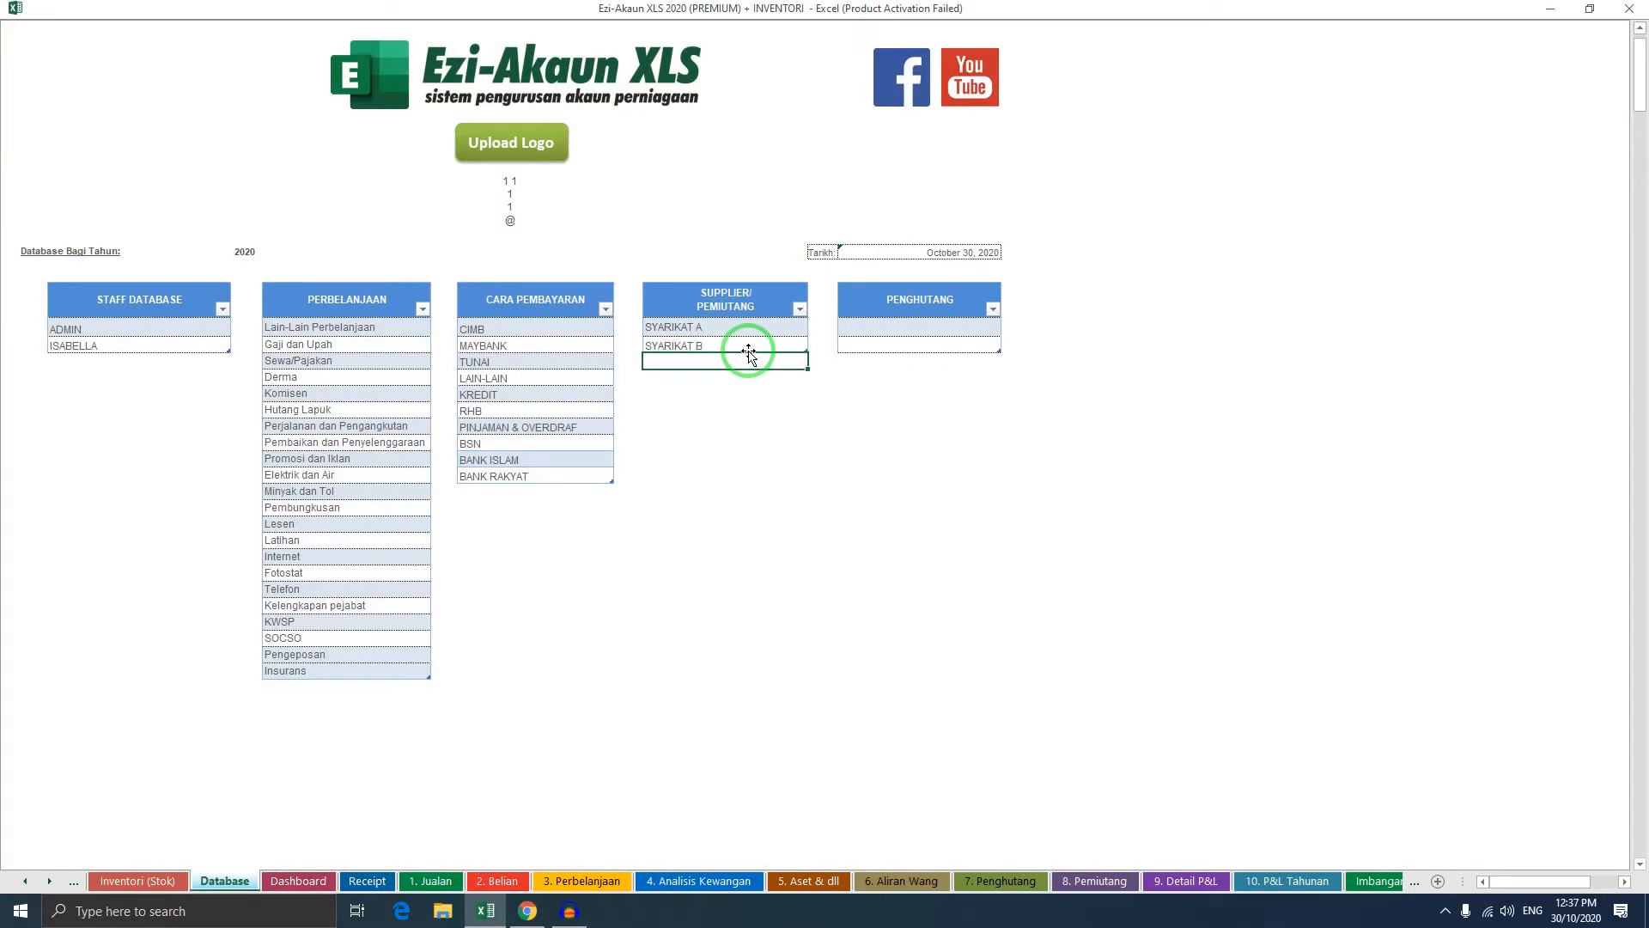
pyautogui.click(499, 880)
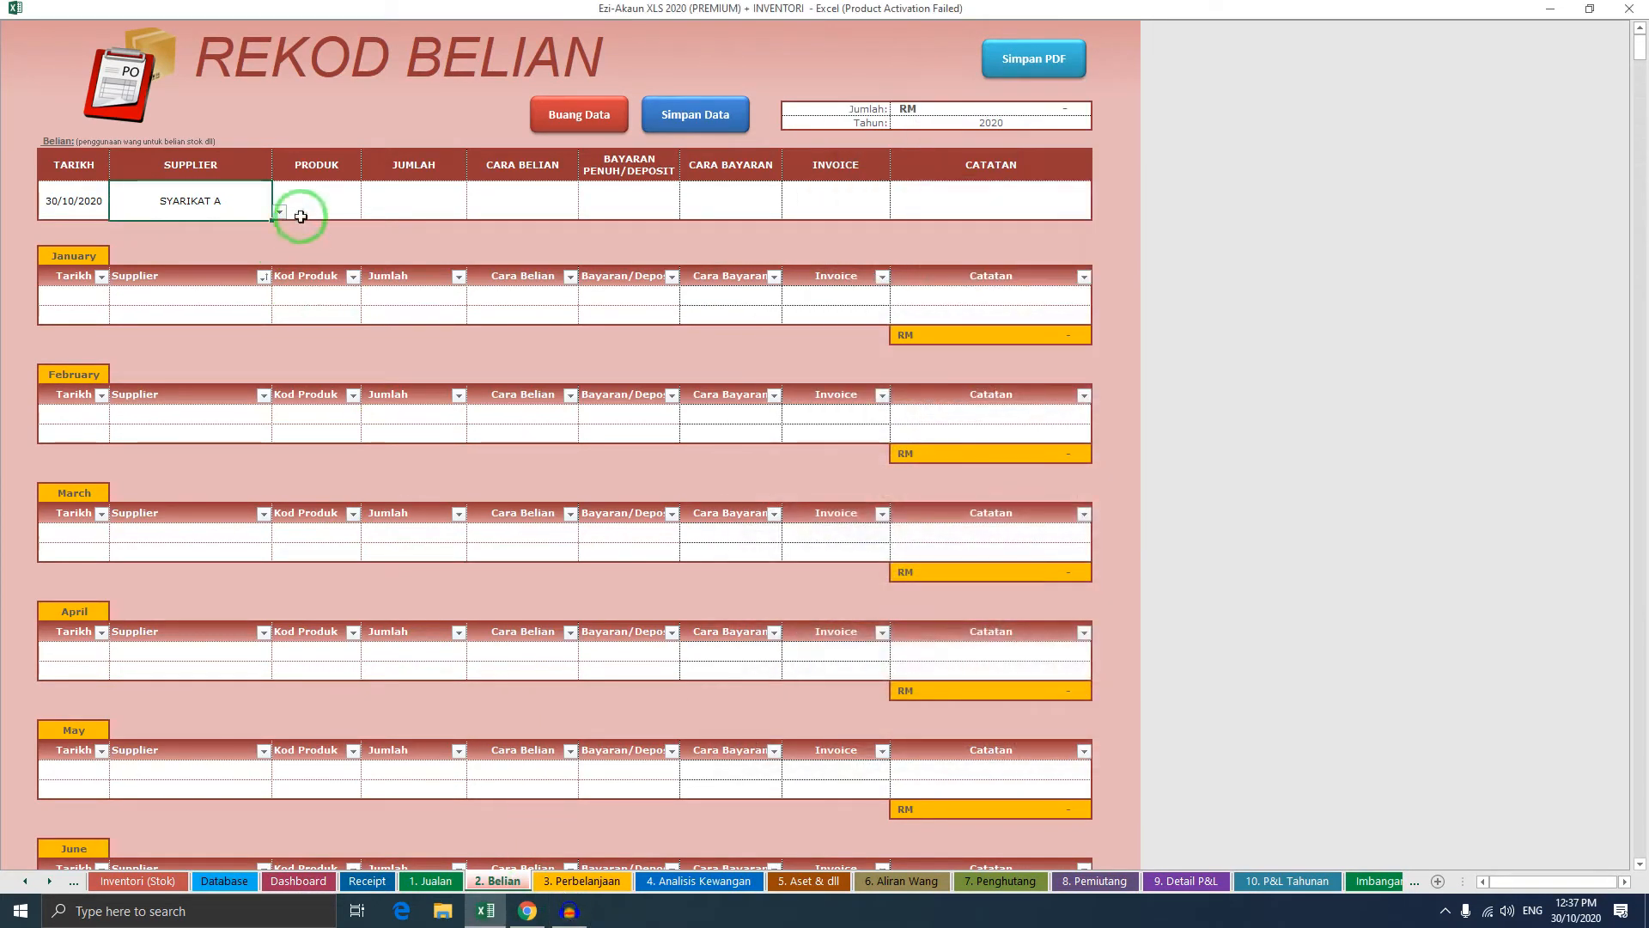
pyautogui.click(280, 211)
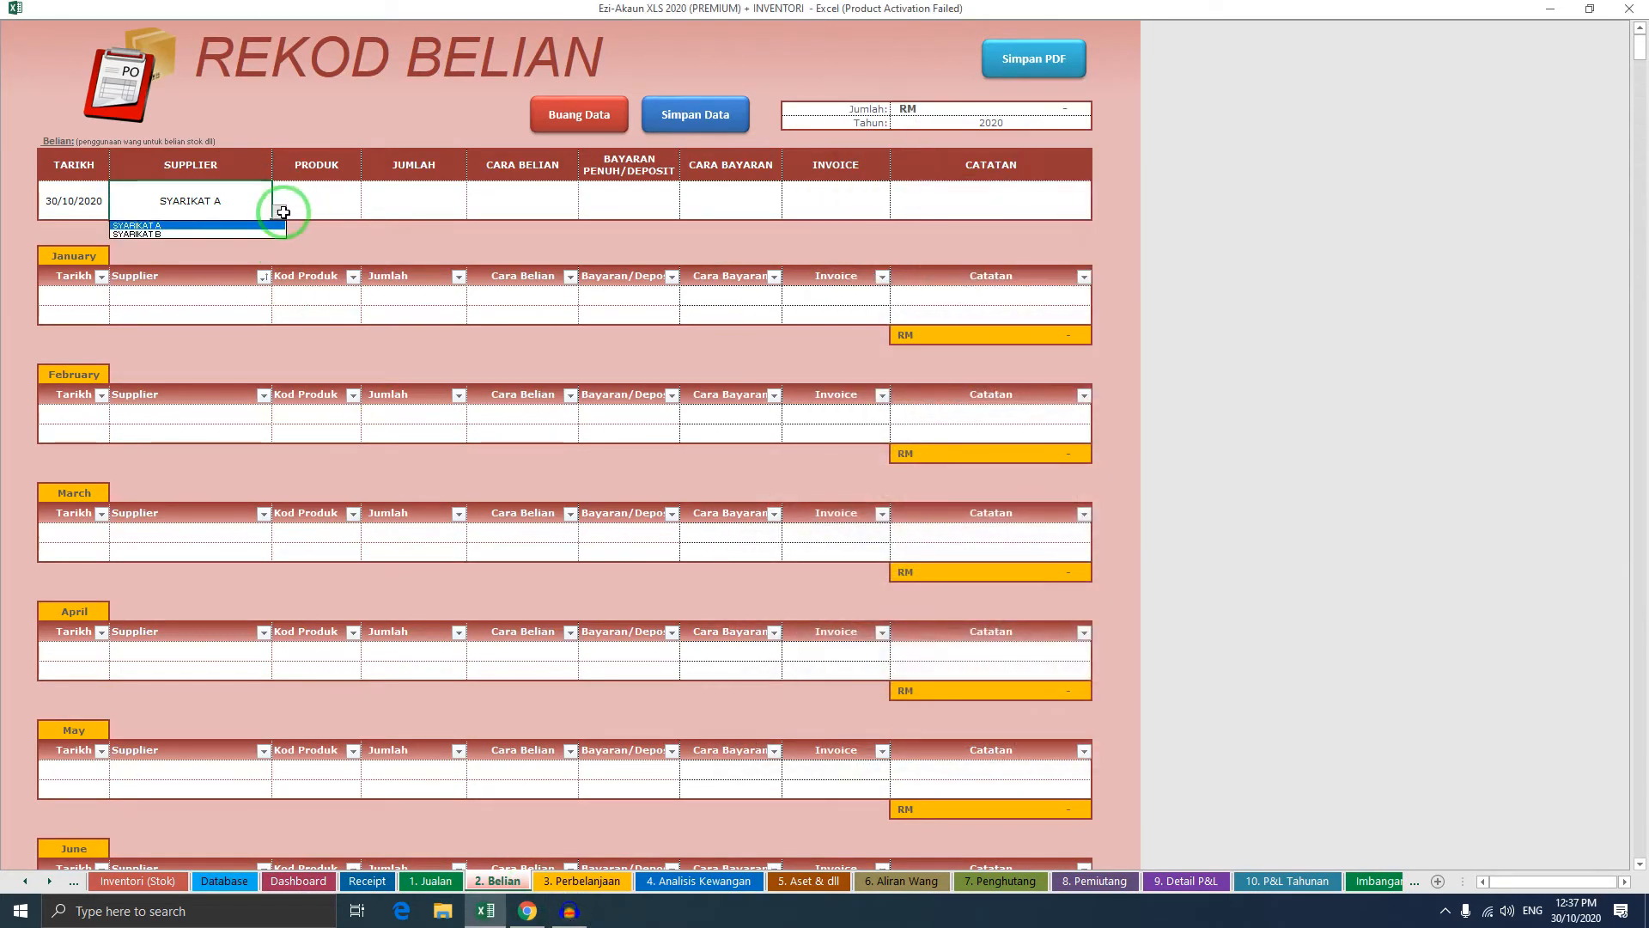
pyautogui.click(152, 233)
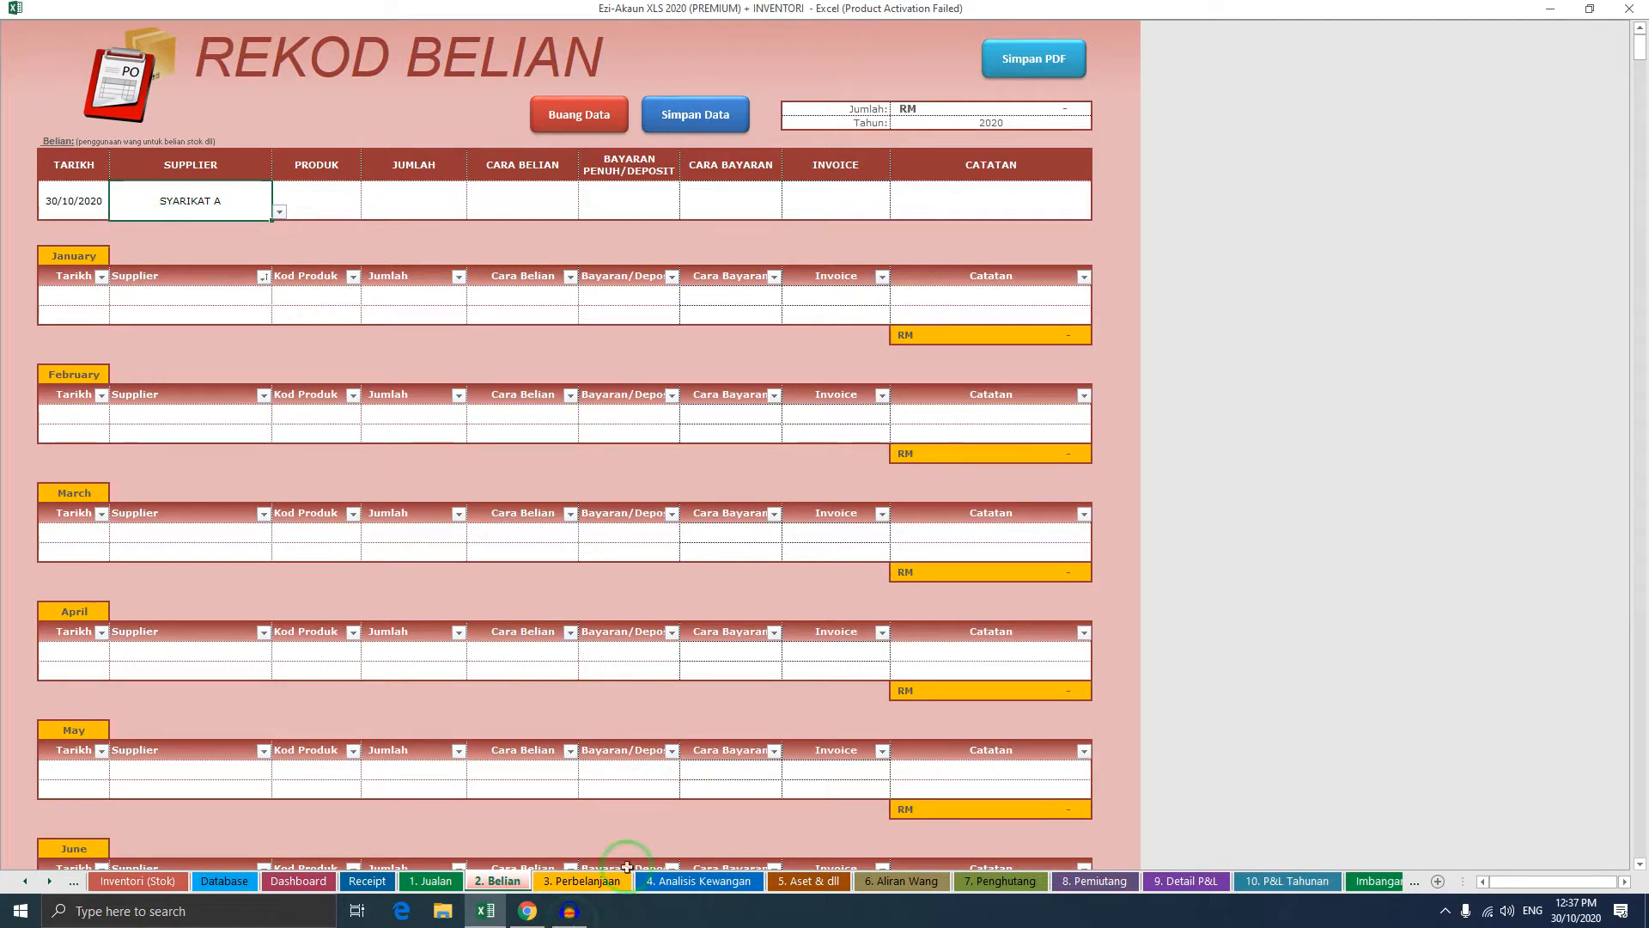
# Review the SUPPLIER/PEMIUTANG table on the Database sheet and keep SYARIKAT A as supplier in the 2. Belian entry row
pyautogui.click(224, 880)
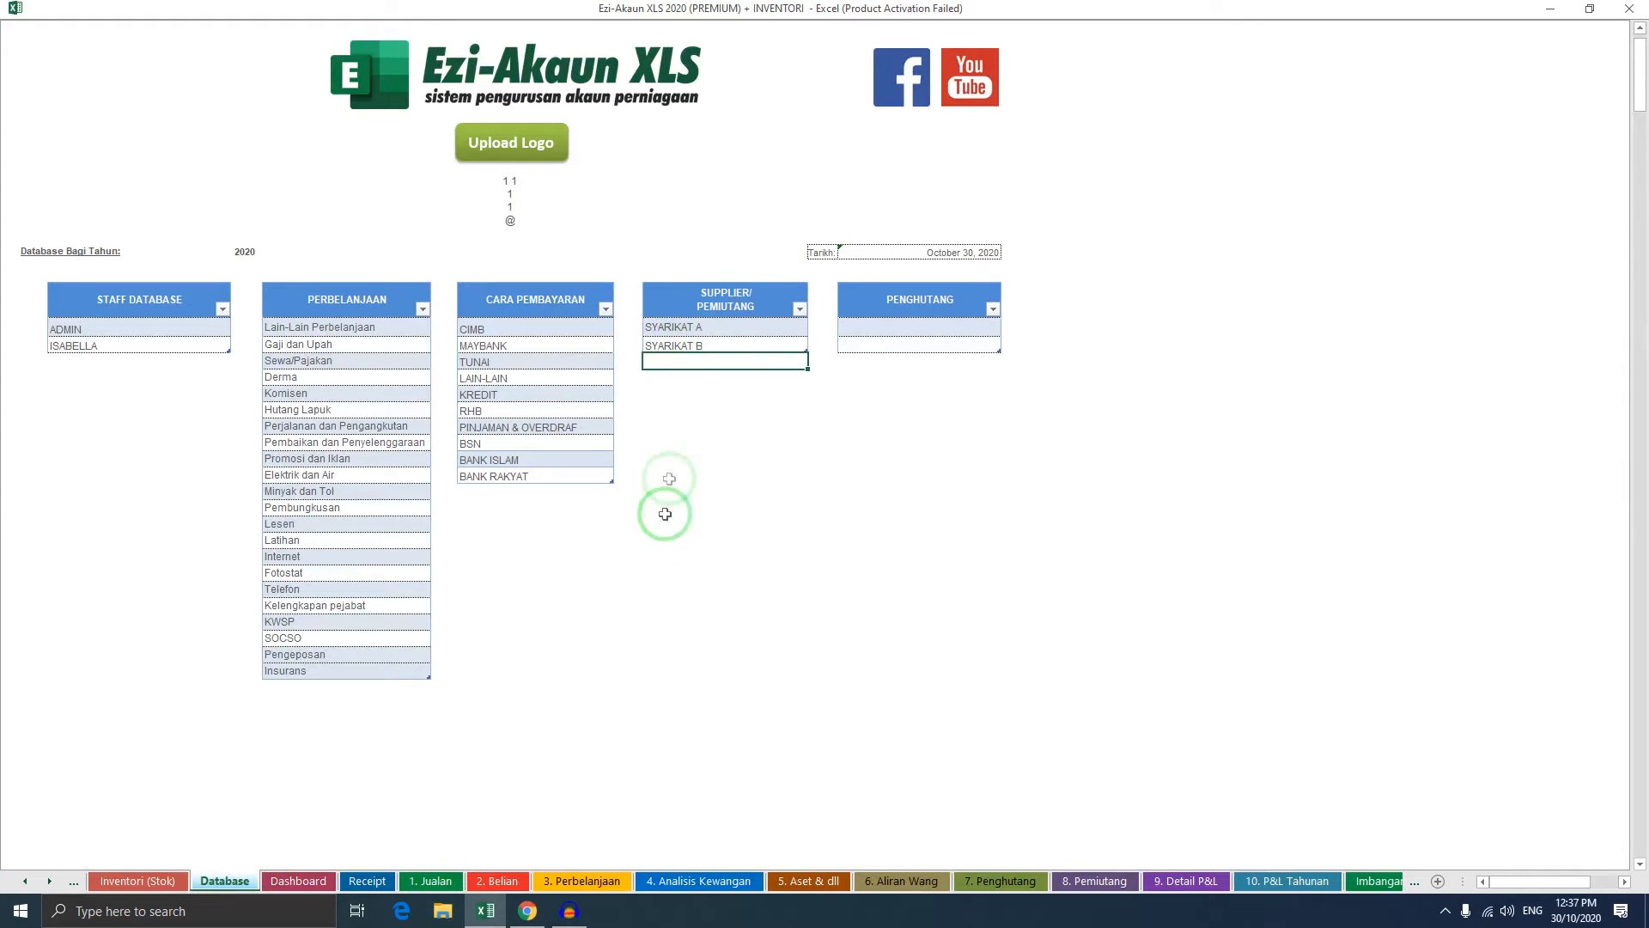
pyautogui.click(499, 880)
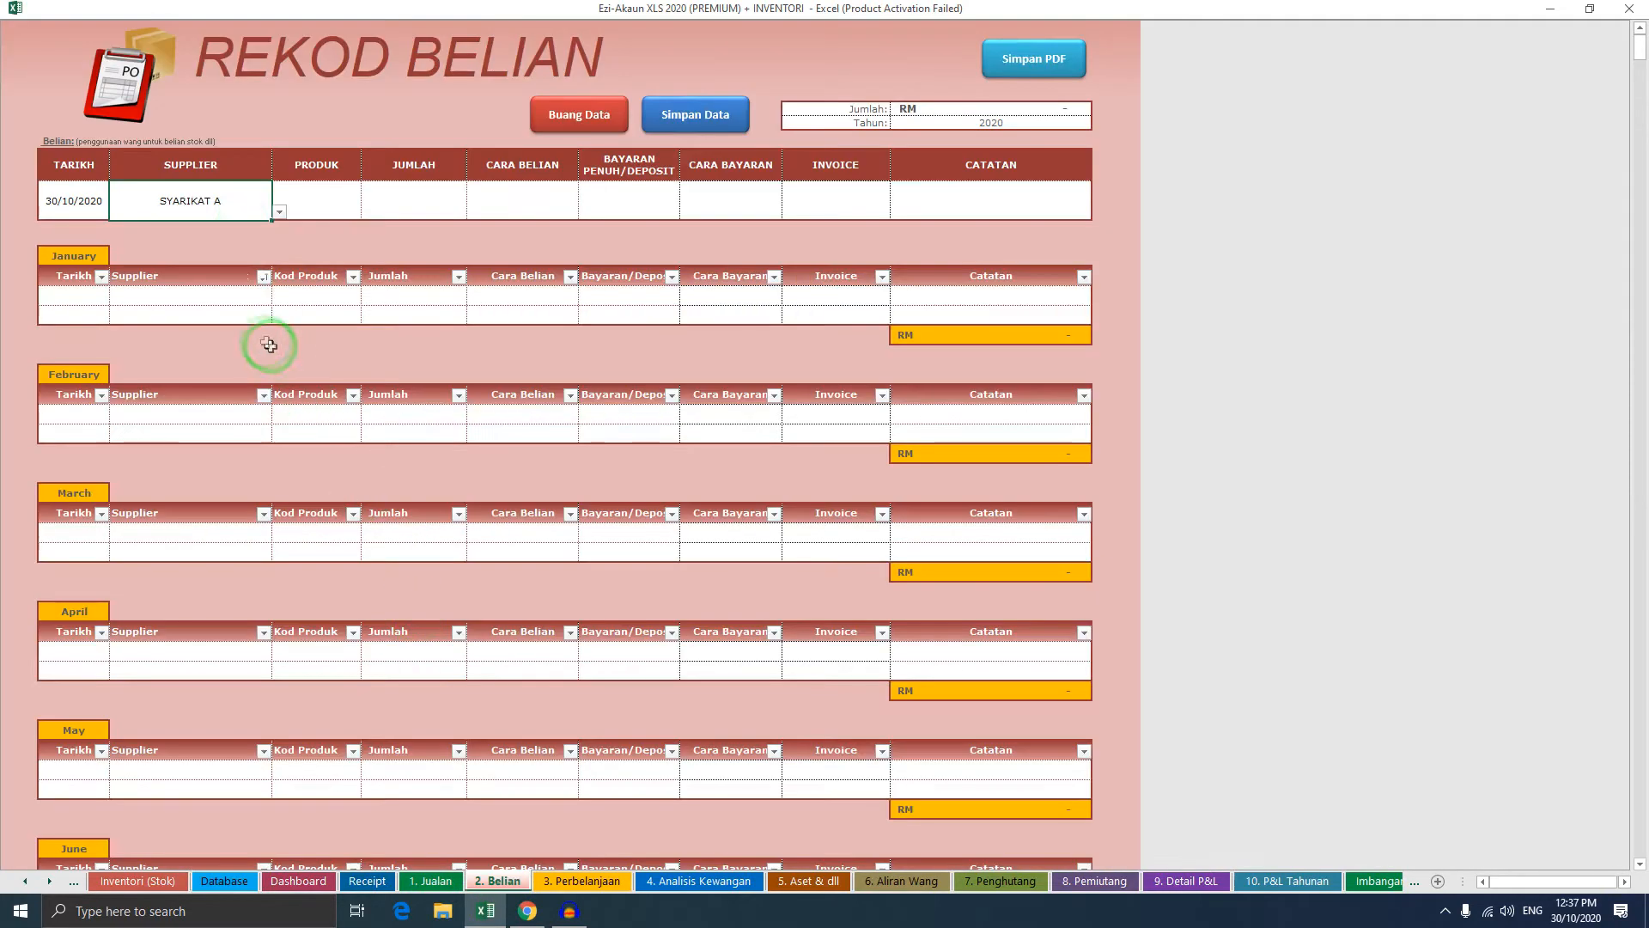
pyautogui.click(280, 213)
pyautogui.click(266, 230)
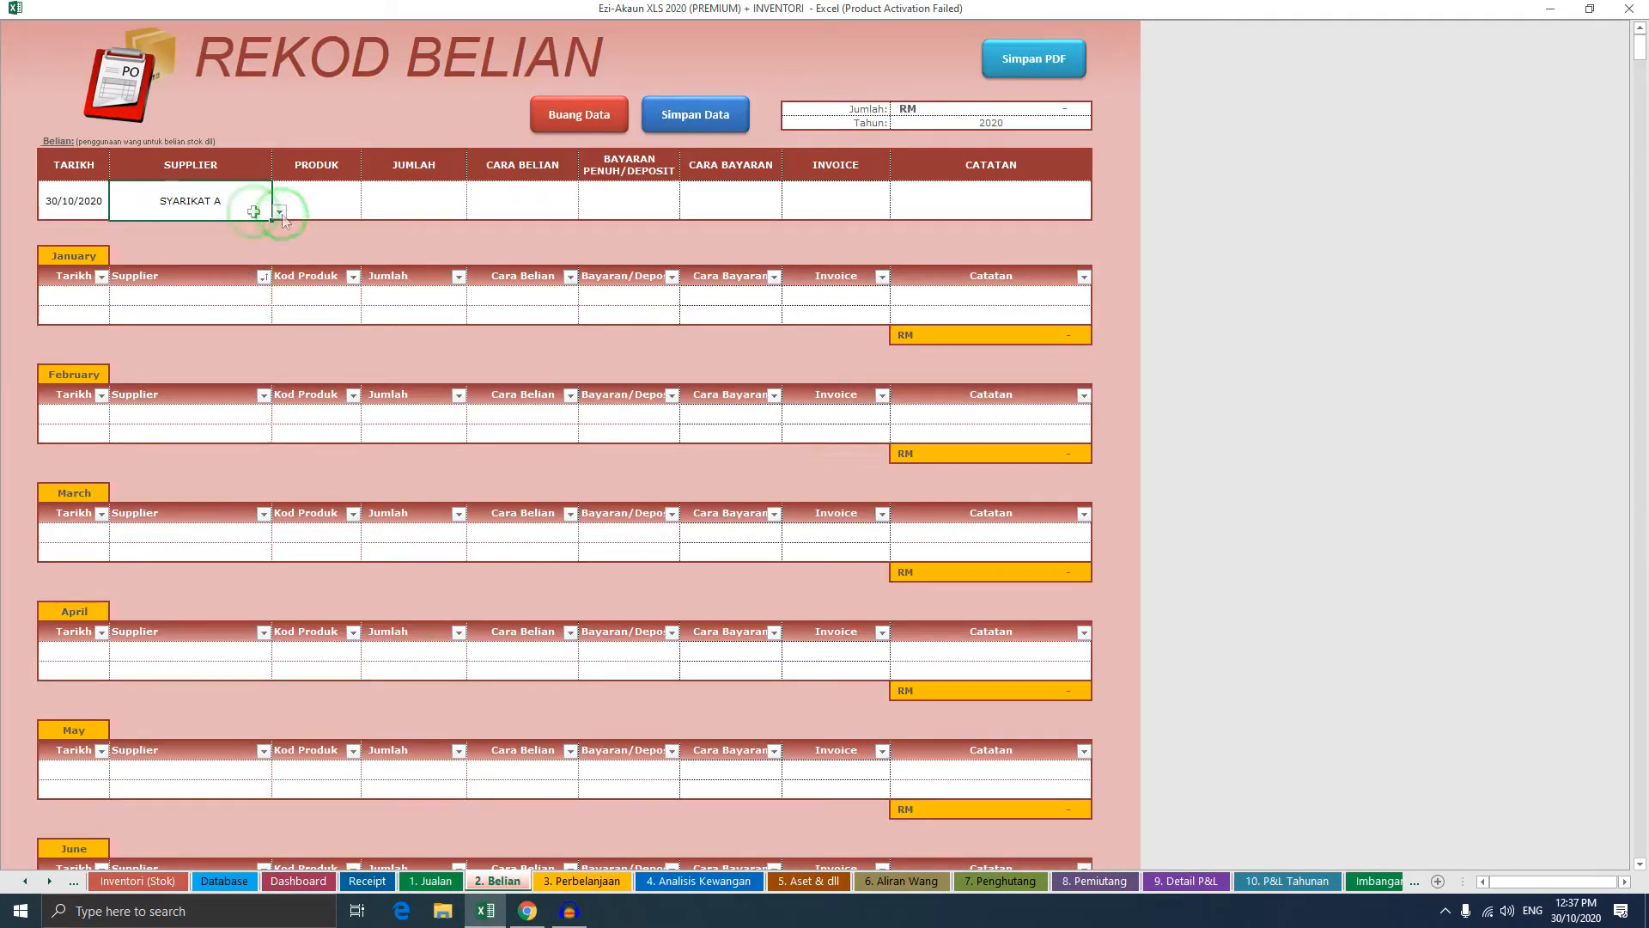
# Enter TUDUNG as PRODUK and 400 as JUMLAH in the 2. Belian entry row
pyautogui.click(331, 202)
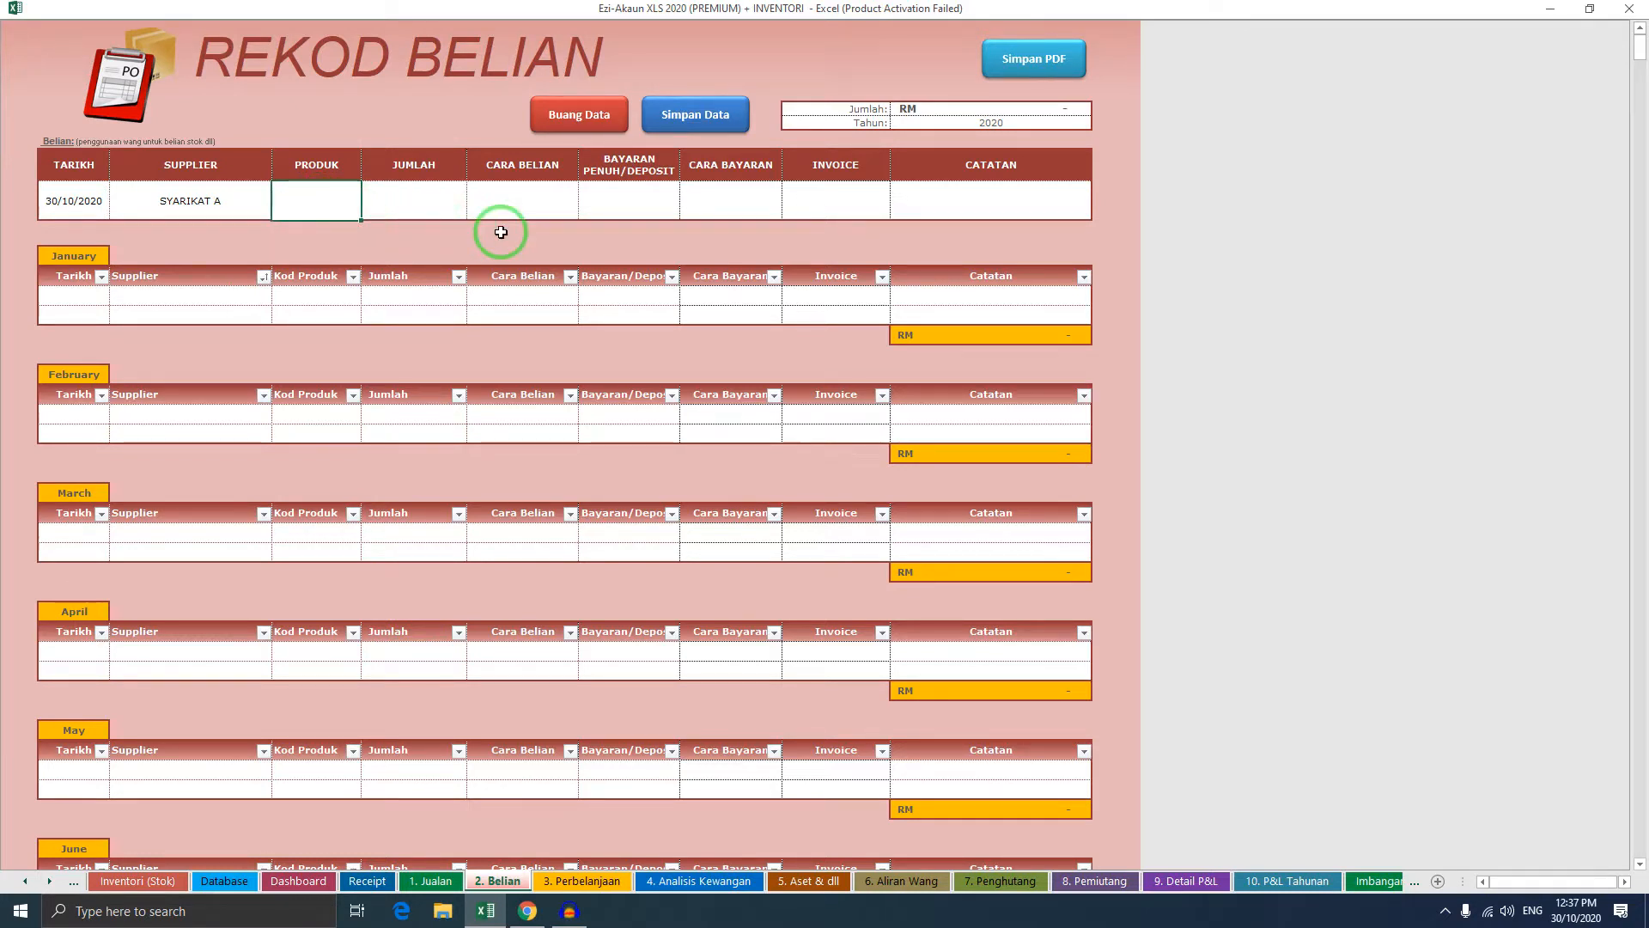
pyautogui.click(461, 214)
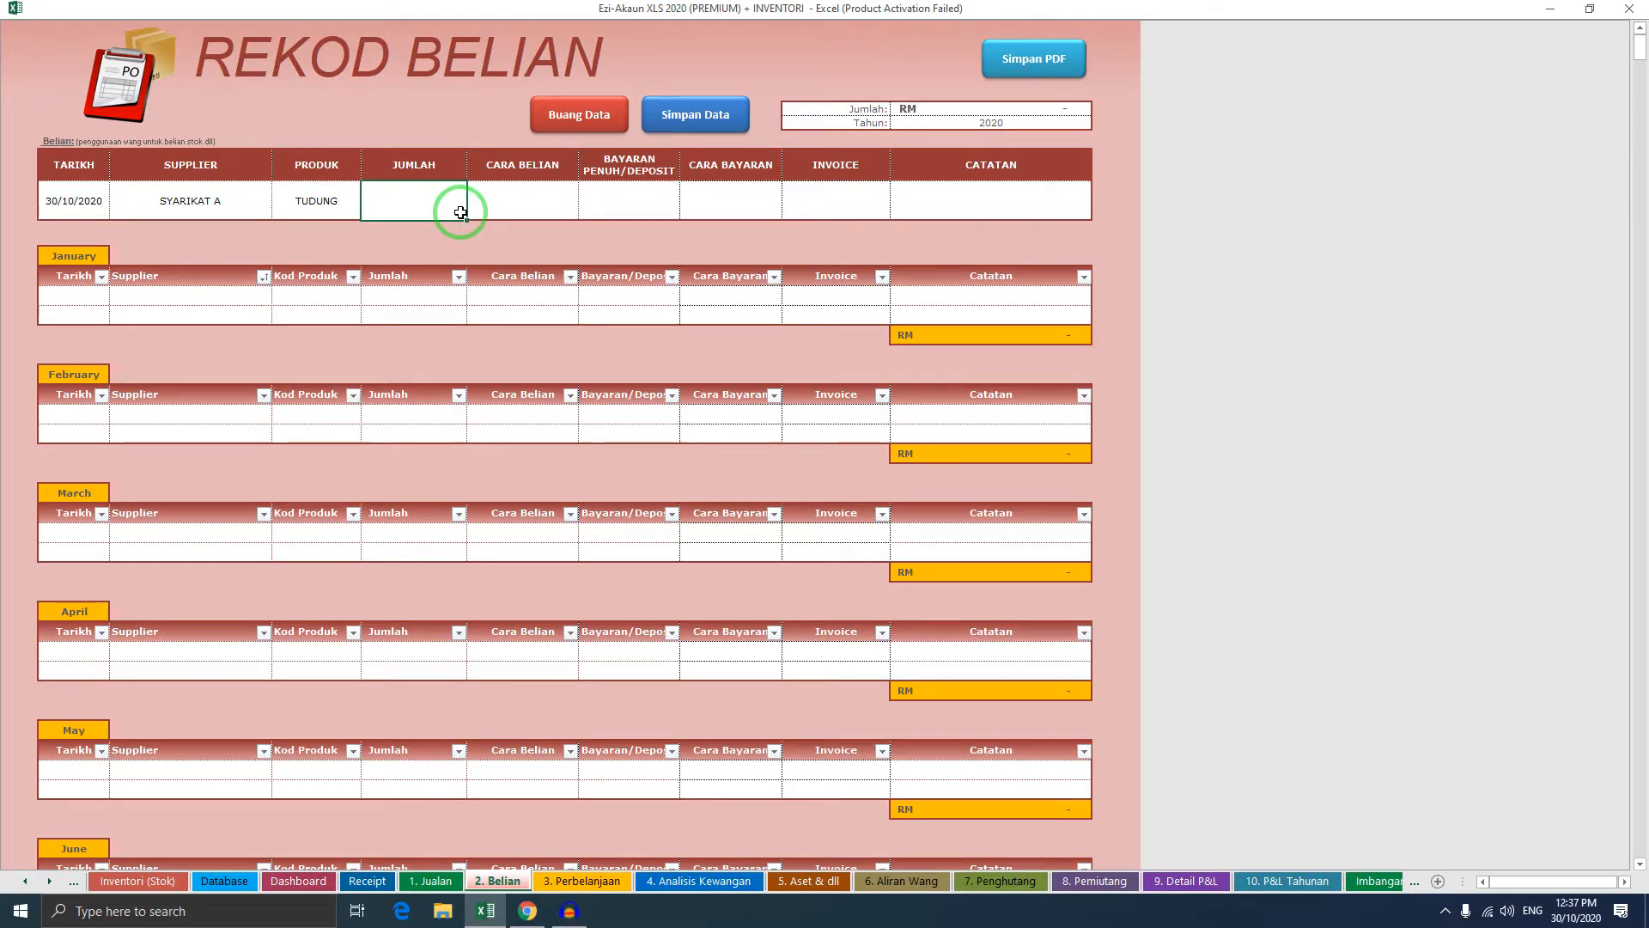
pyautogui.click(545, 210)
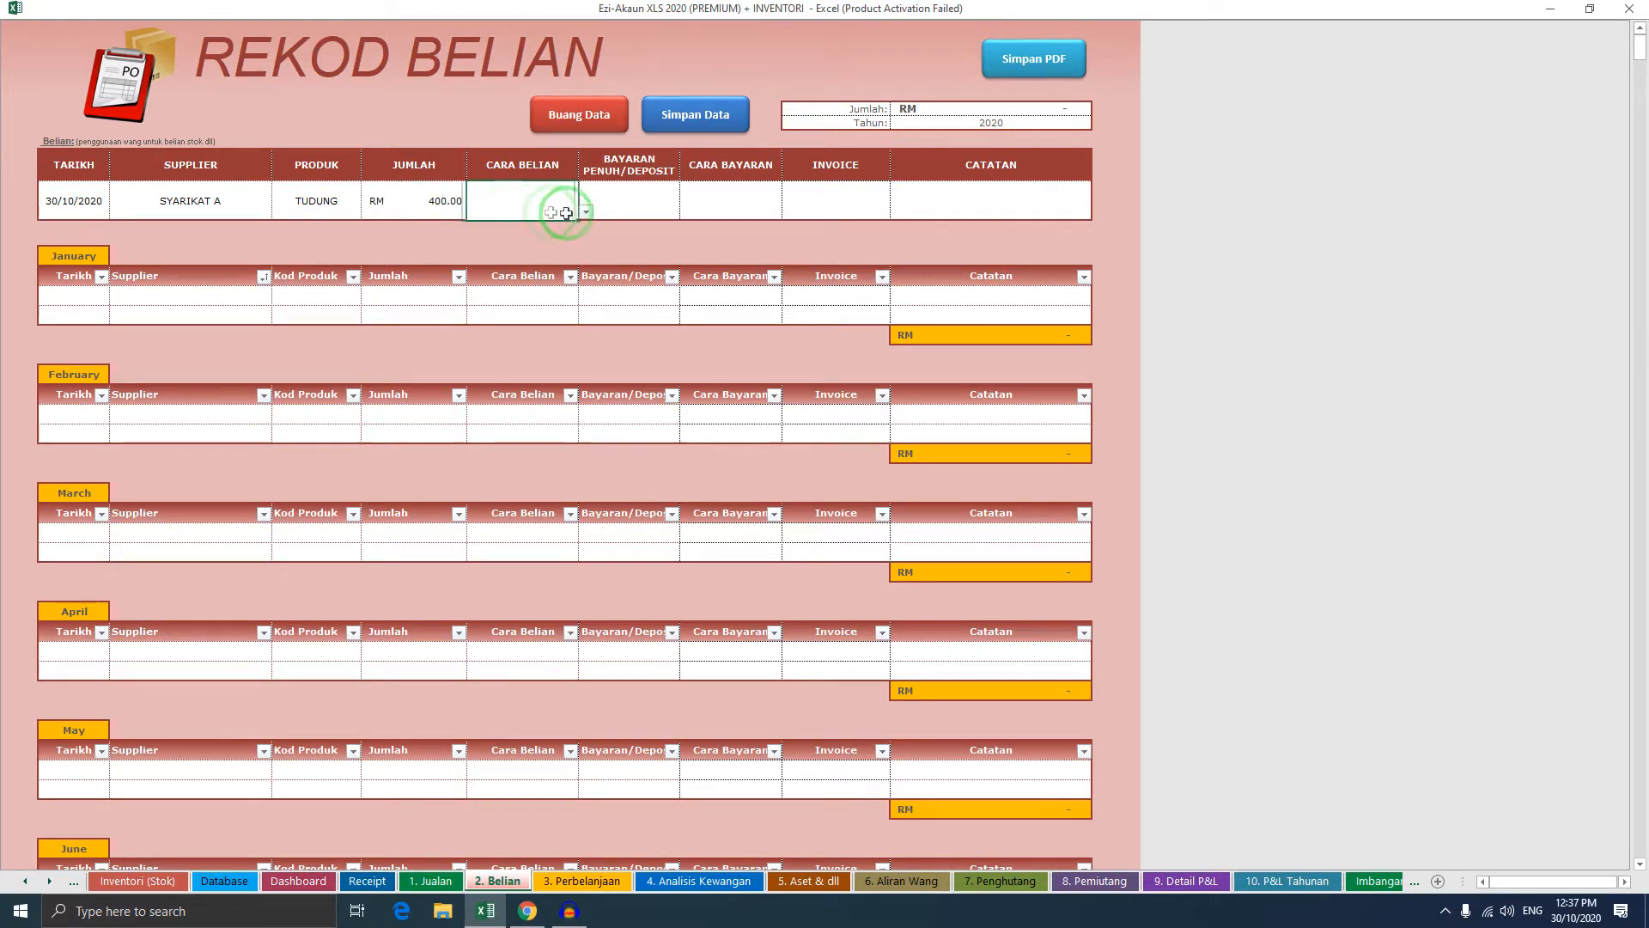
# Set CARA BELIAN to CASH and enter 400 as BAYARAN PENUH/DEPOSIT
pyautogui.click(585, 211)
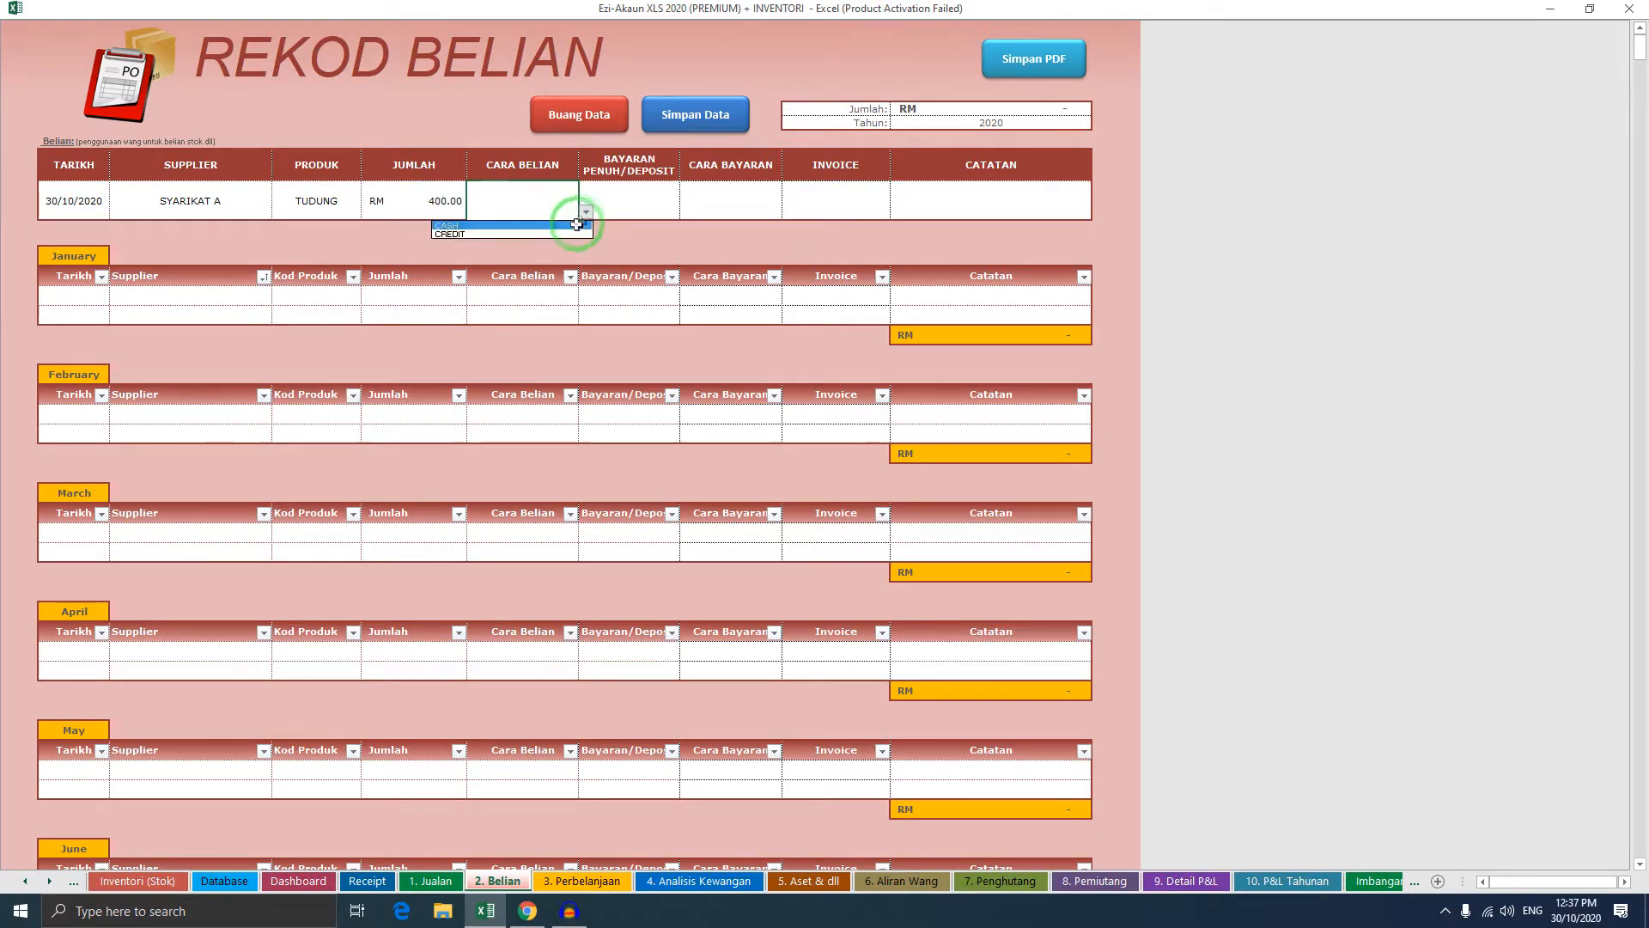
pyautogui.click(458, 225)
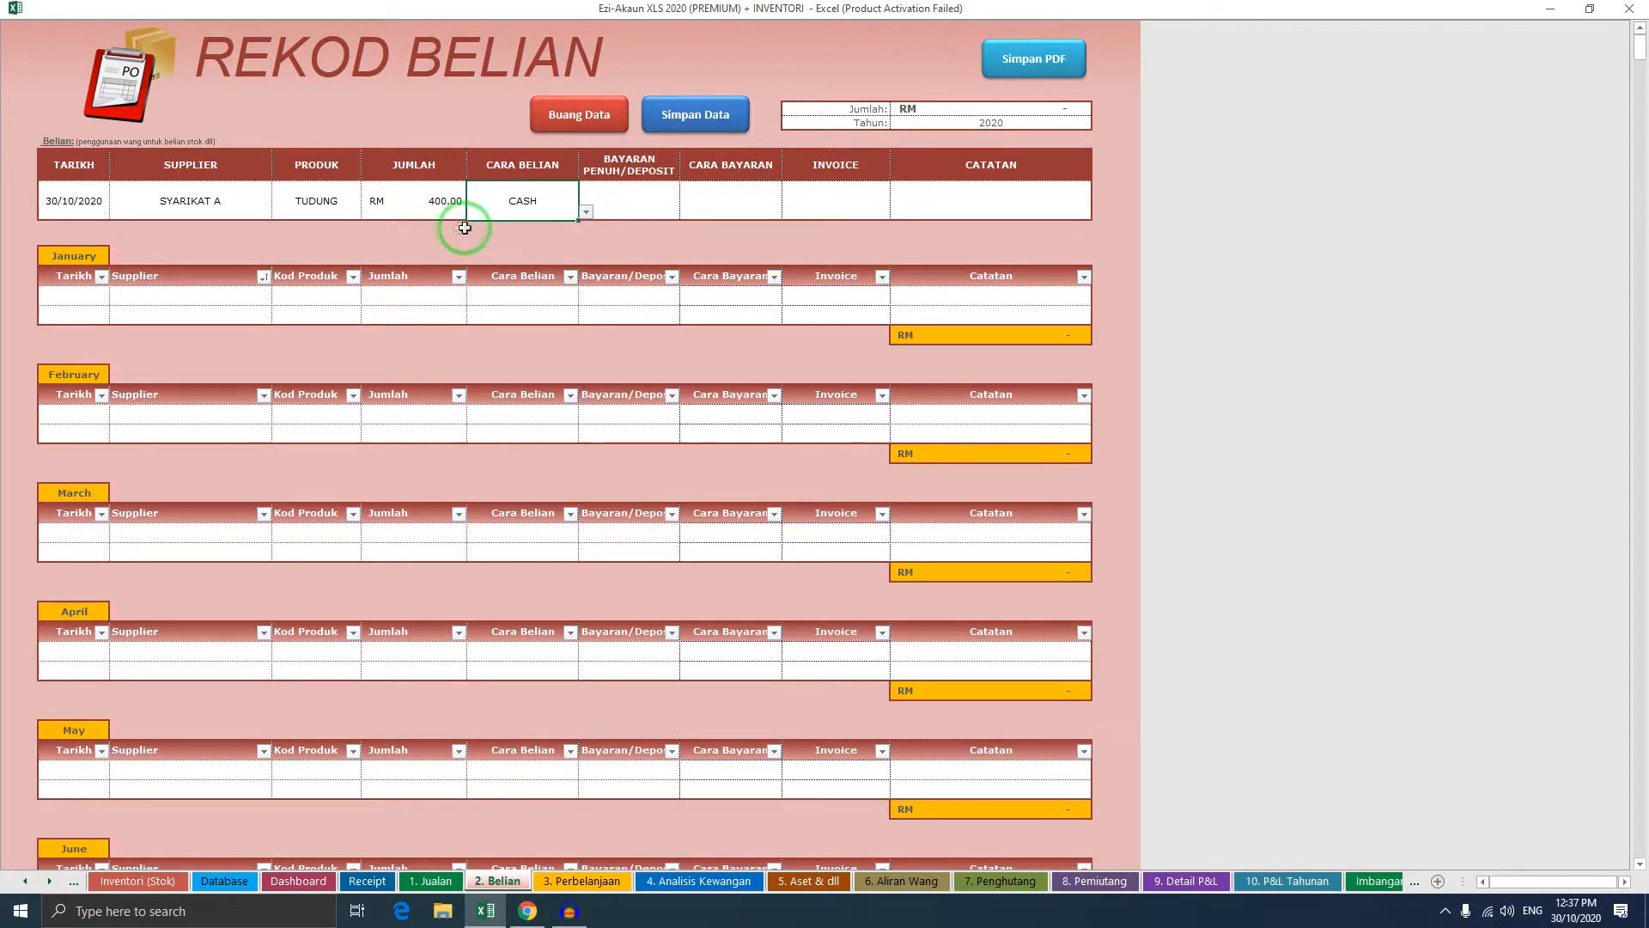
pyautogui.click(669, 214)
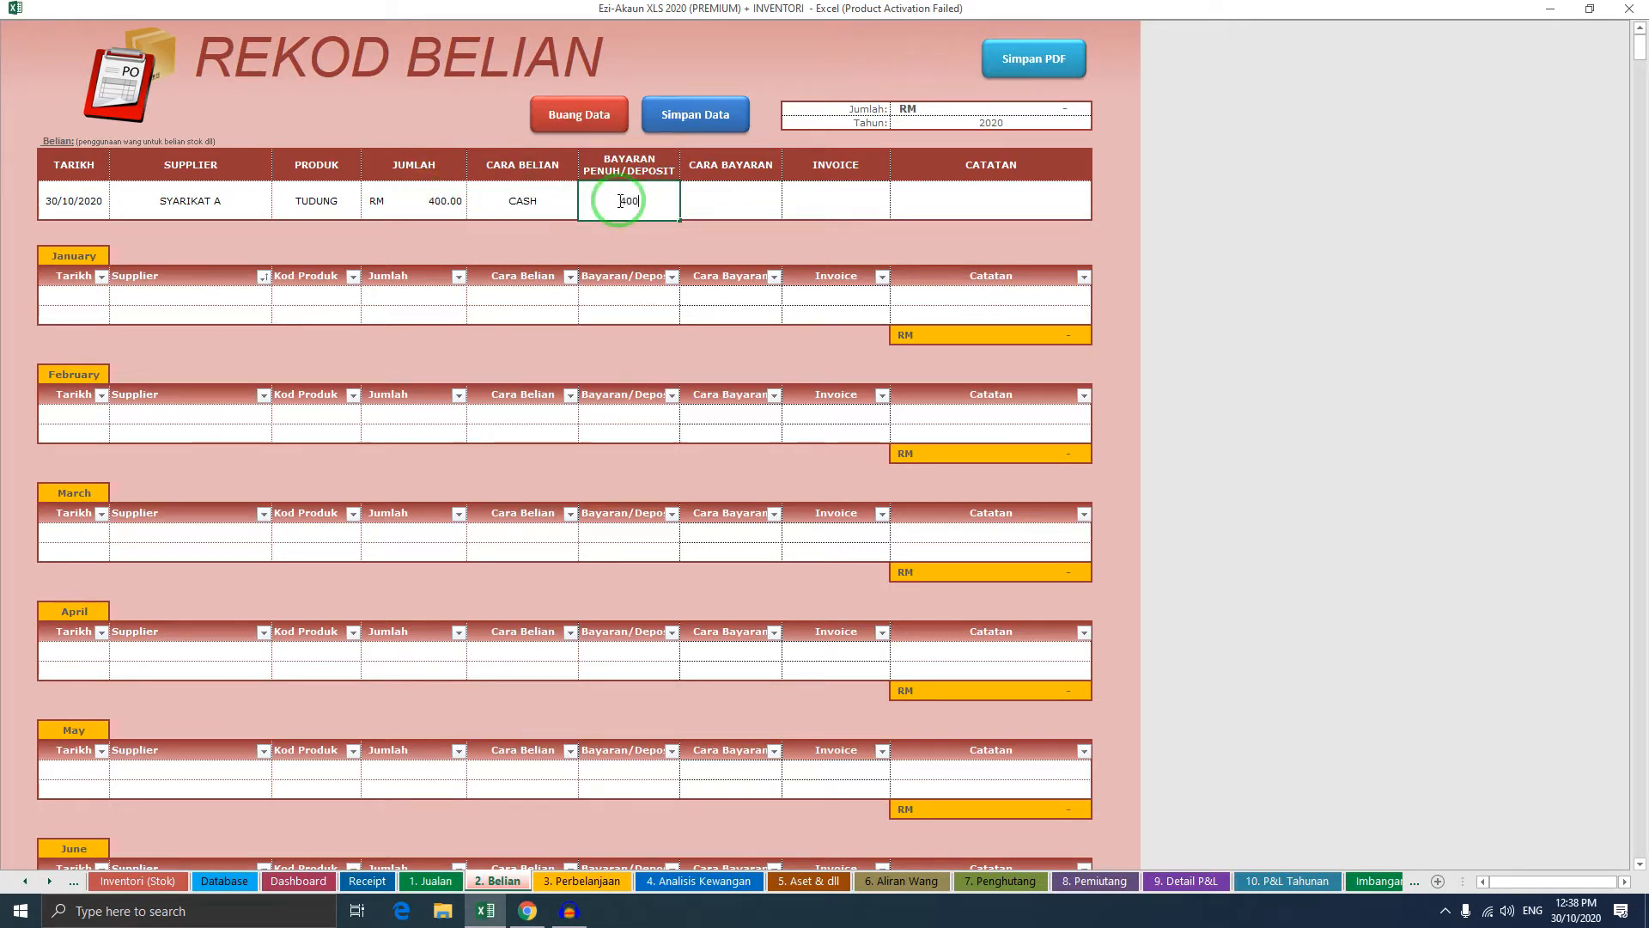
# Change CARA BELIAN to CREDIT and enter a deposit of 100 in the purchase entry row
pyautogui.click(516, 208)
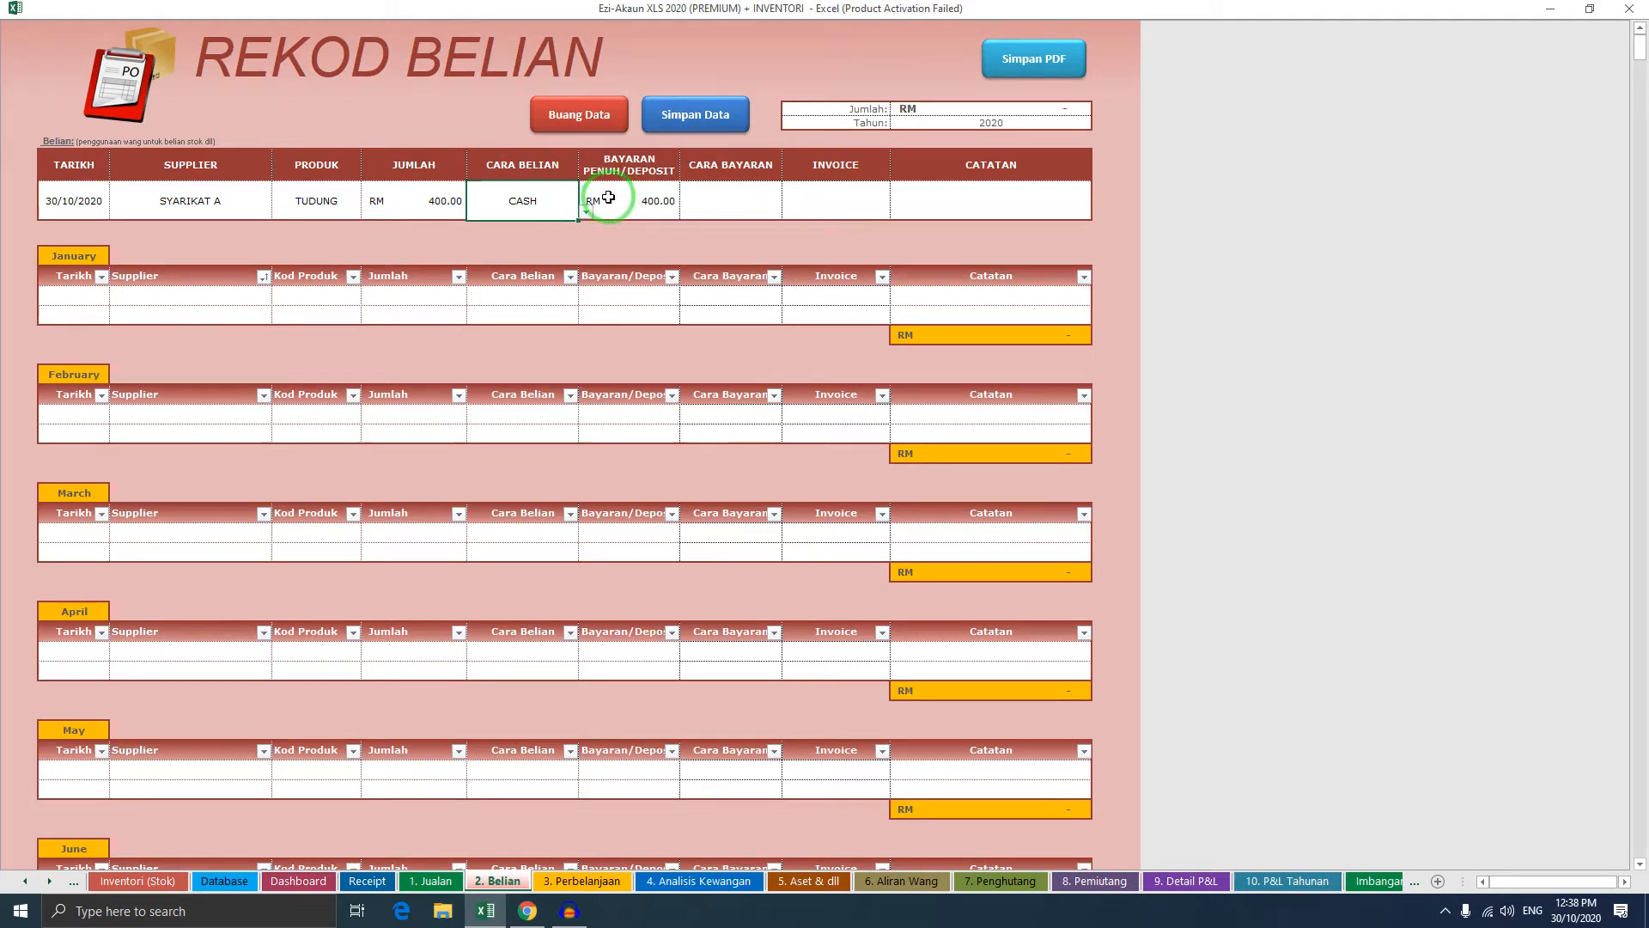
pyautogui.click(585, 213)
pyautogui.click(572, 227)
pyautogui.click(616, 190)
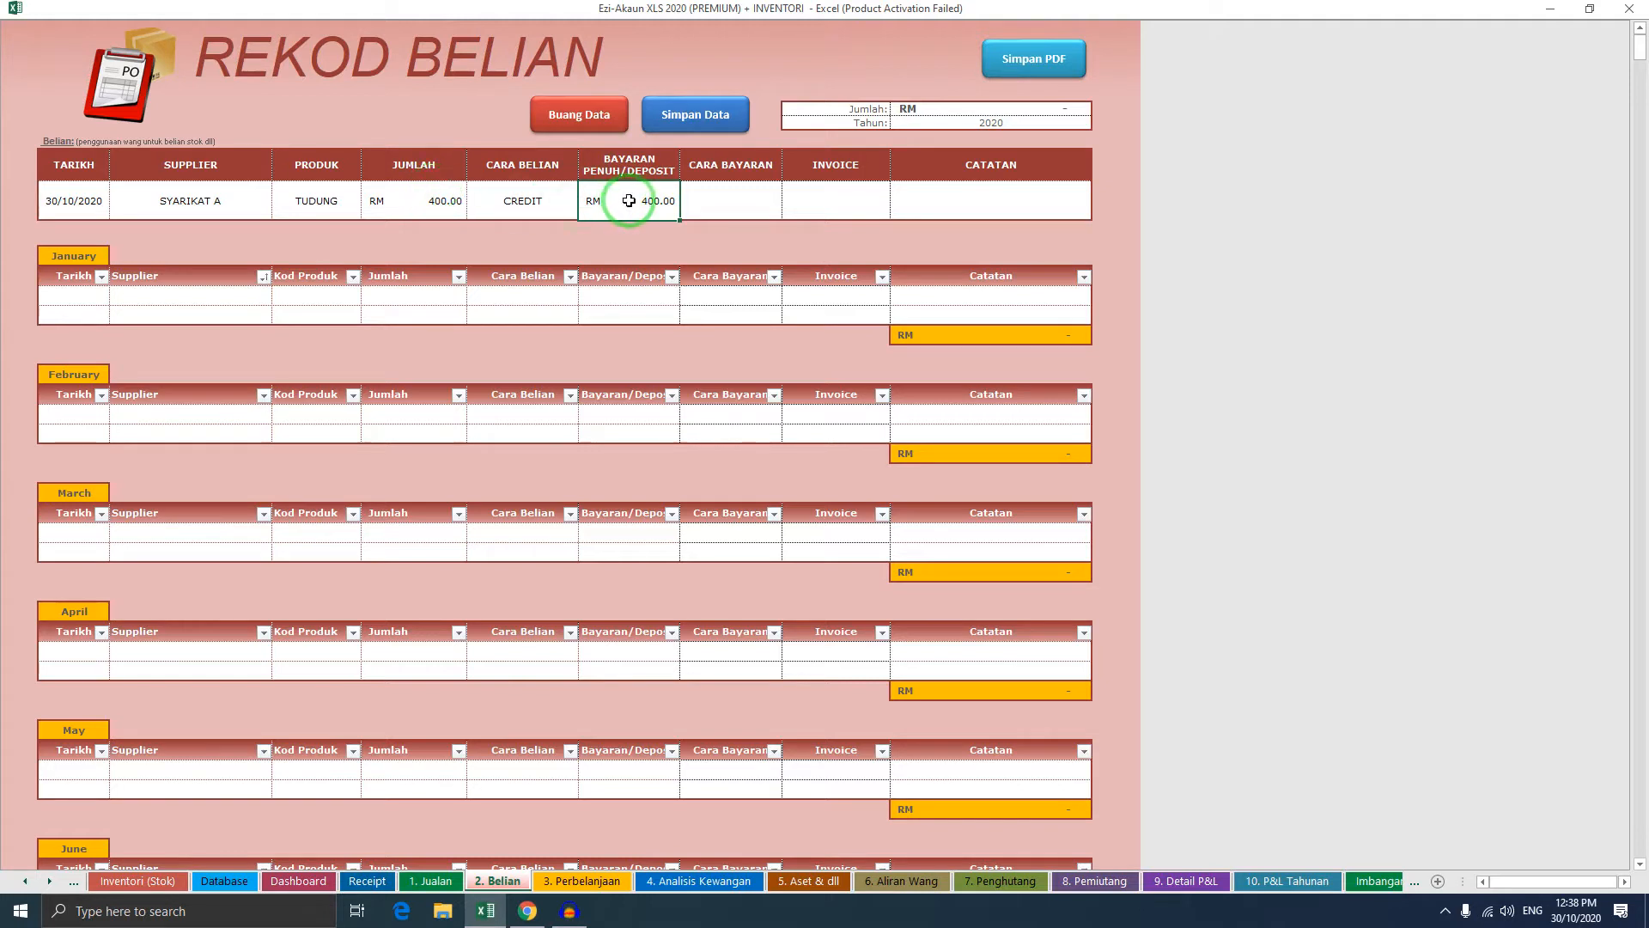
pyautogui.press('Return')
pyautogui.click(447, 198)
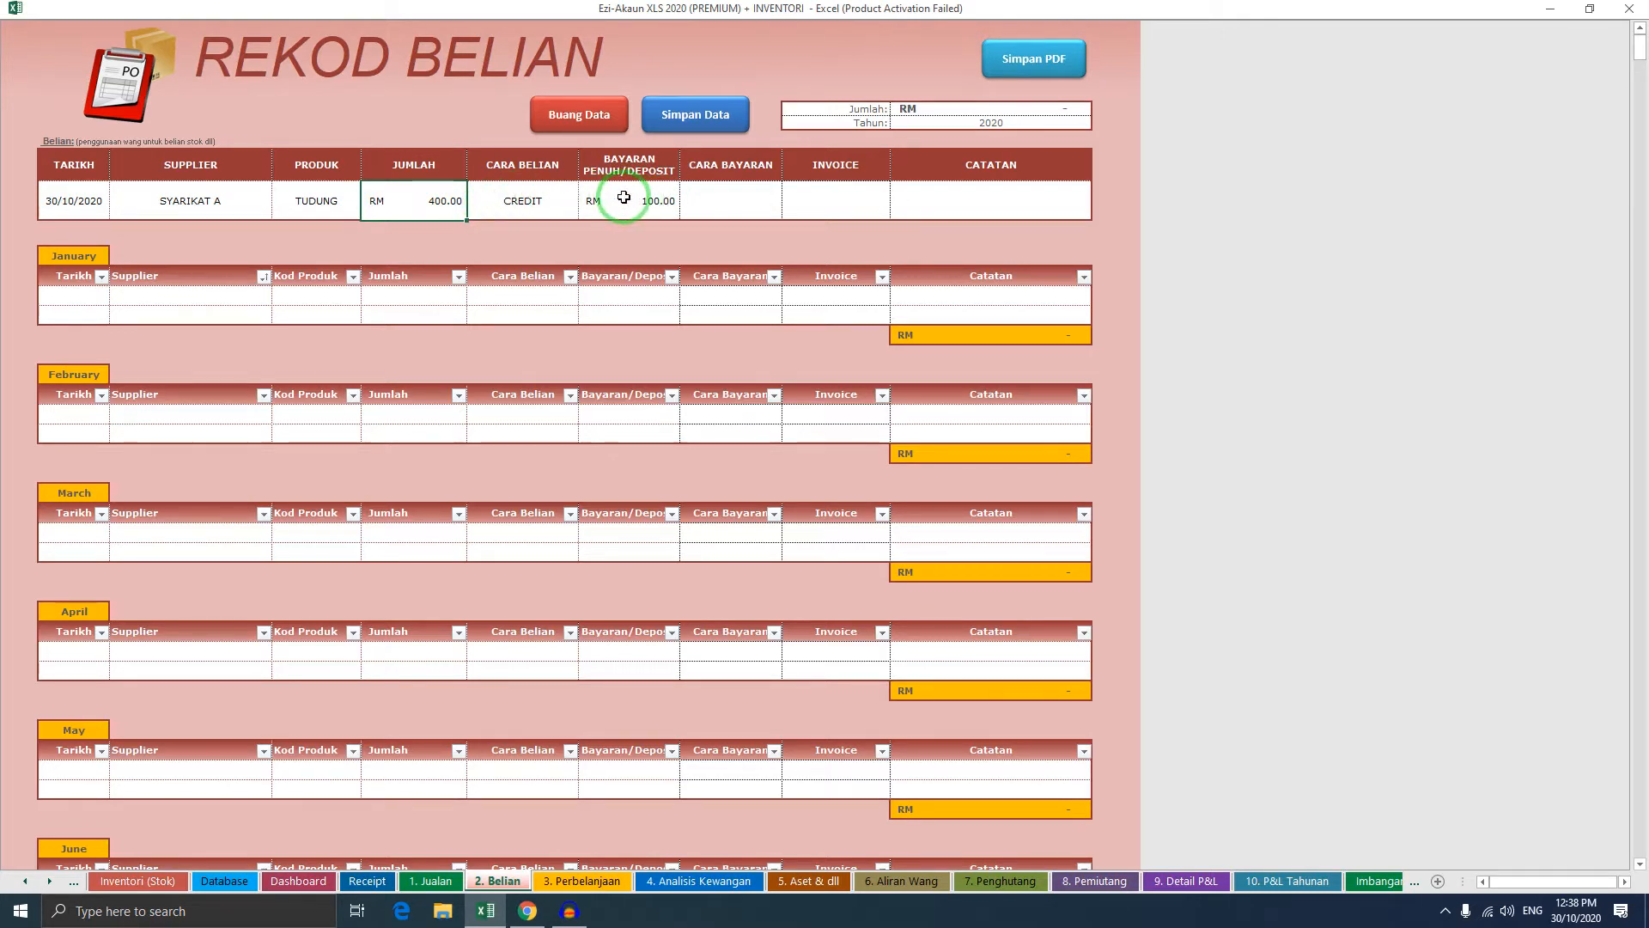
# Switch CARA BELIAN to CASH and set the payment amount to the full 400
pyautogui.click(560, 198)
pyautogui.click(587, 212)
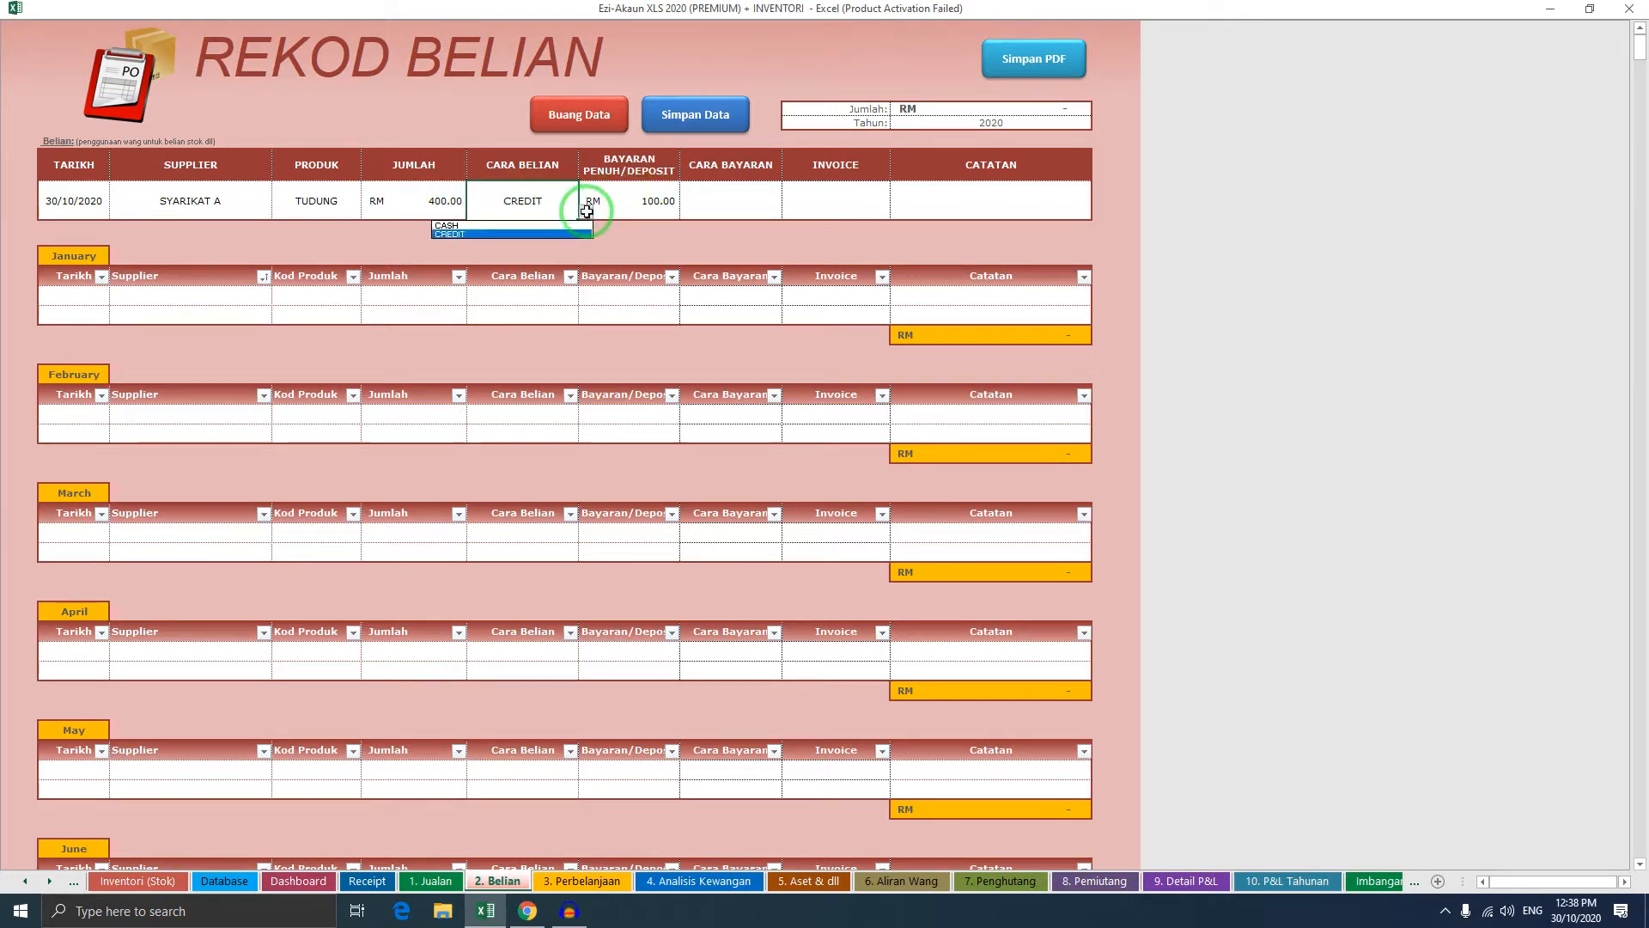
pyautogui.click(570, 225)
pyautogui.click(633, 203)
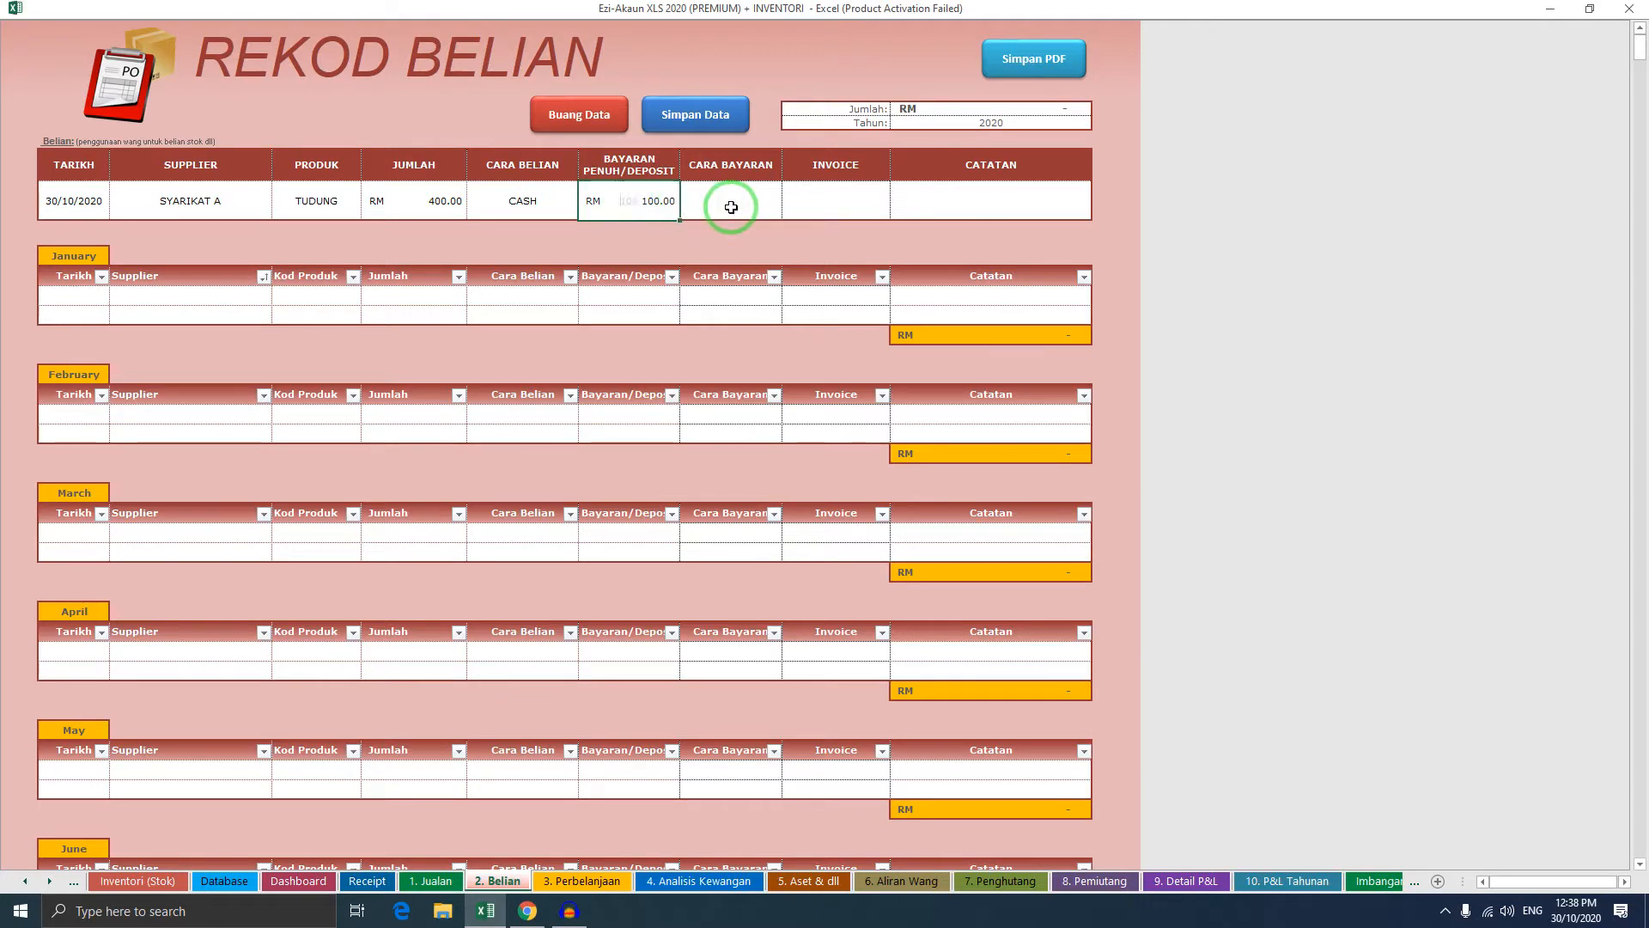
# Examine the payment methods offered for CARA BAYARAN in the purchase entry row
pyautogui.click(731, 207)
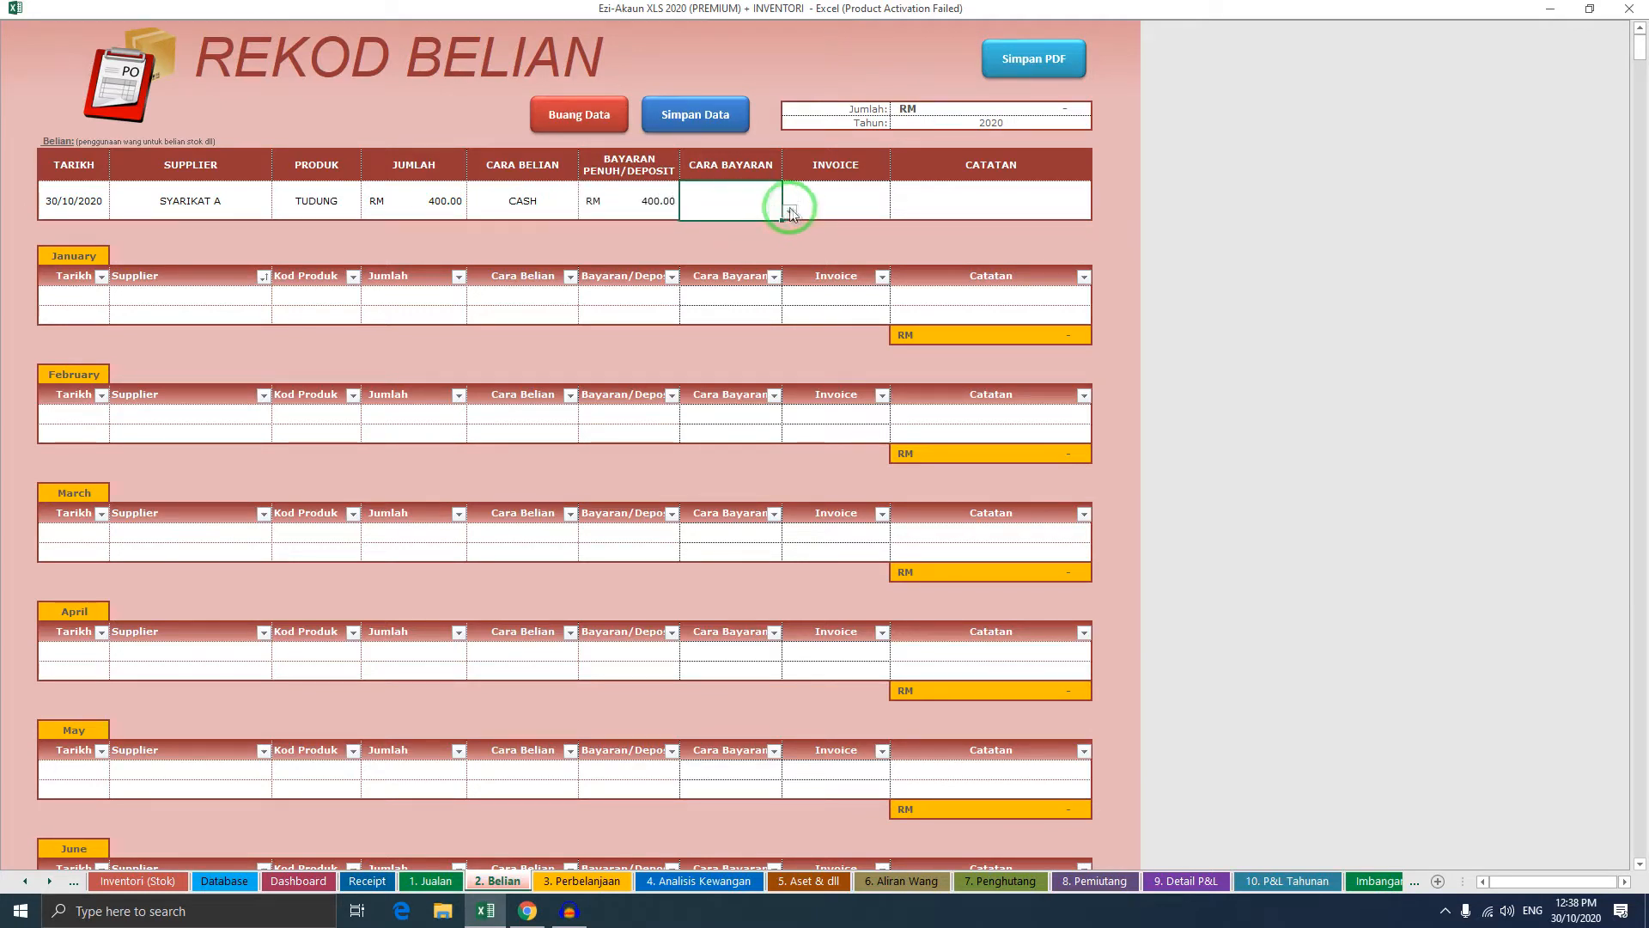
pyautogui.click(790, 213)
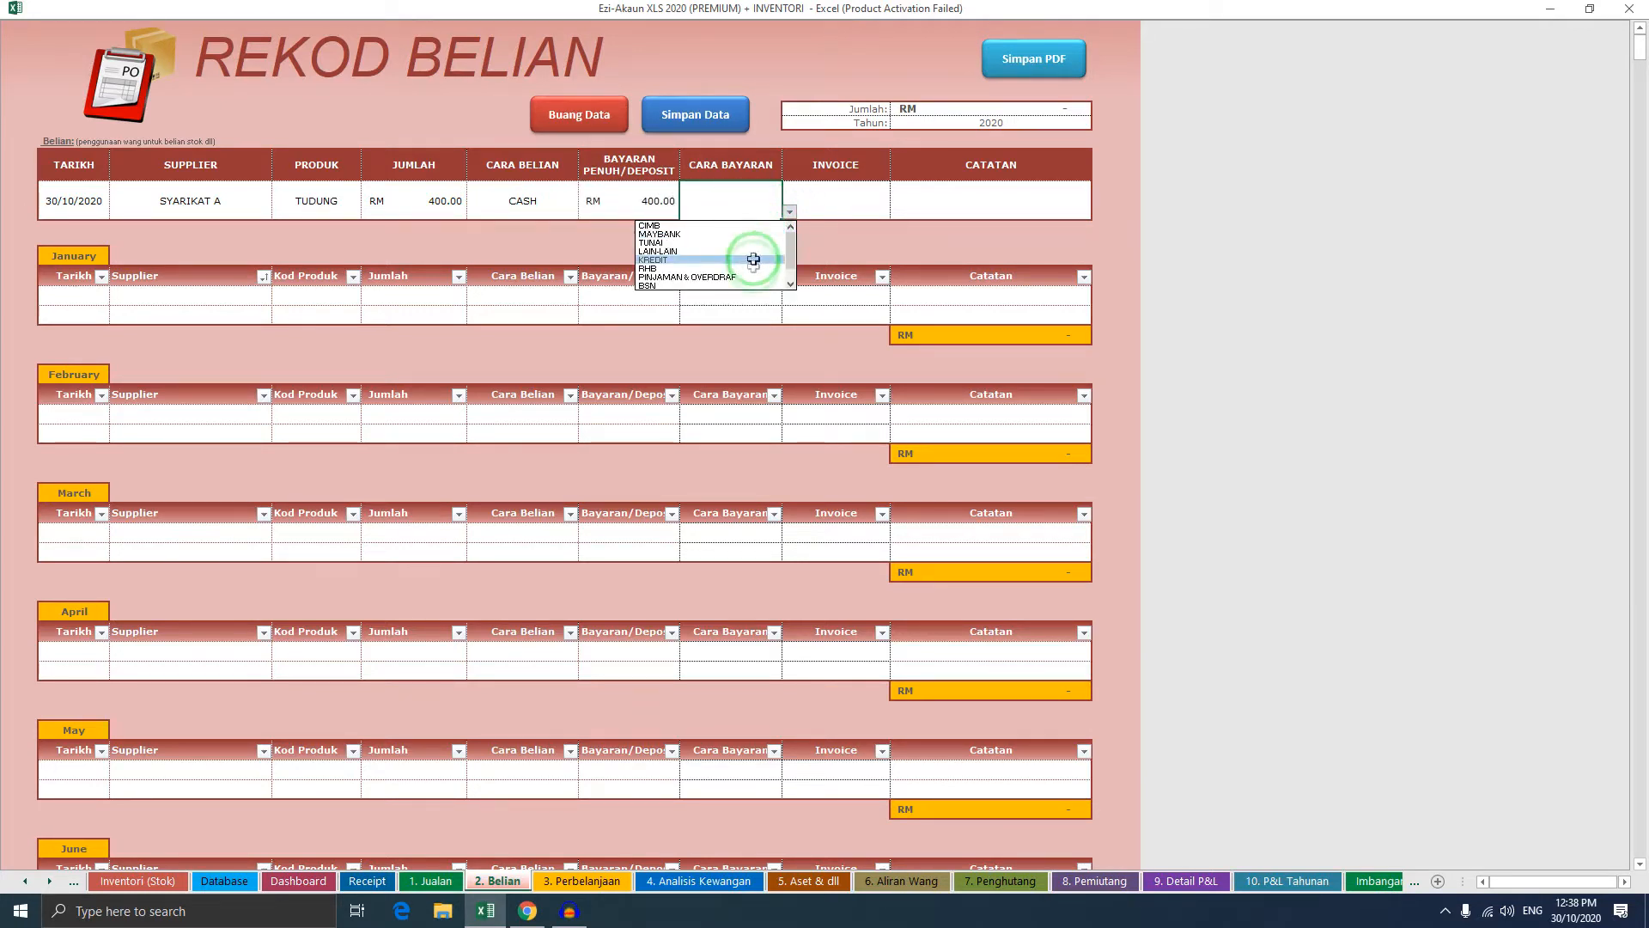
pyautogui.click(789, 212)
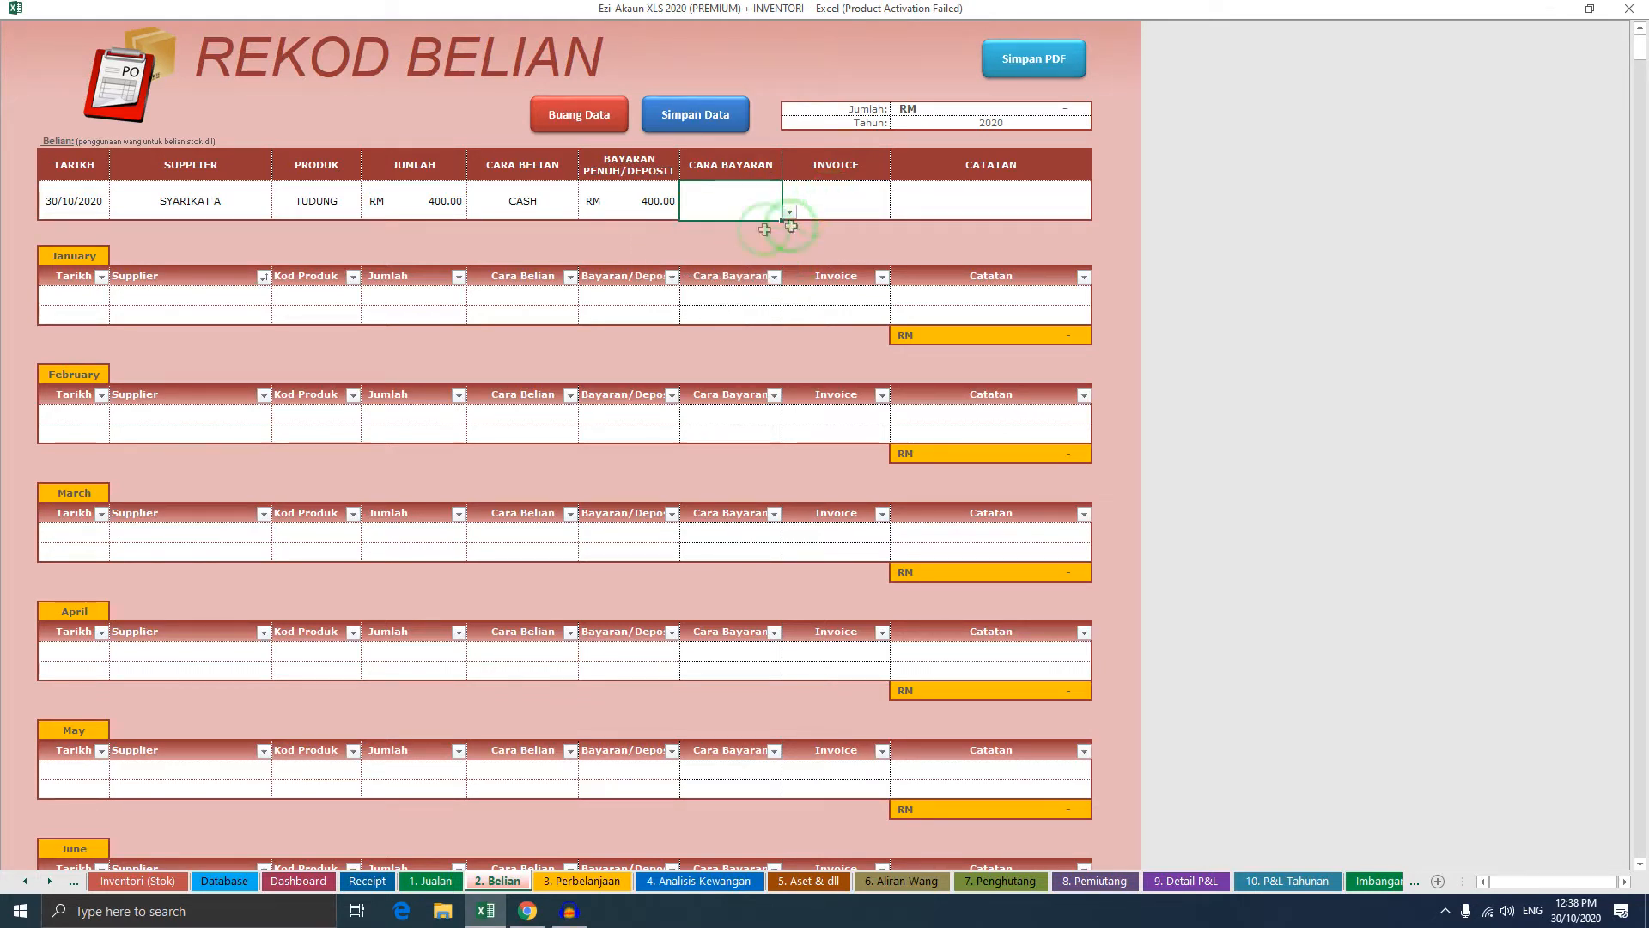
pyautogui.click(791, 214)
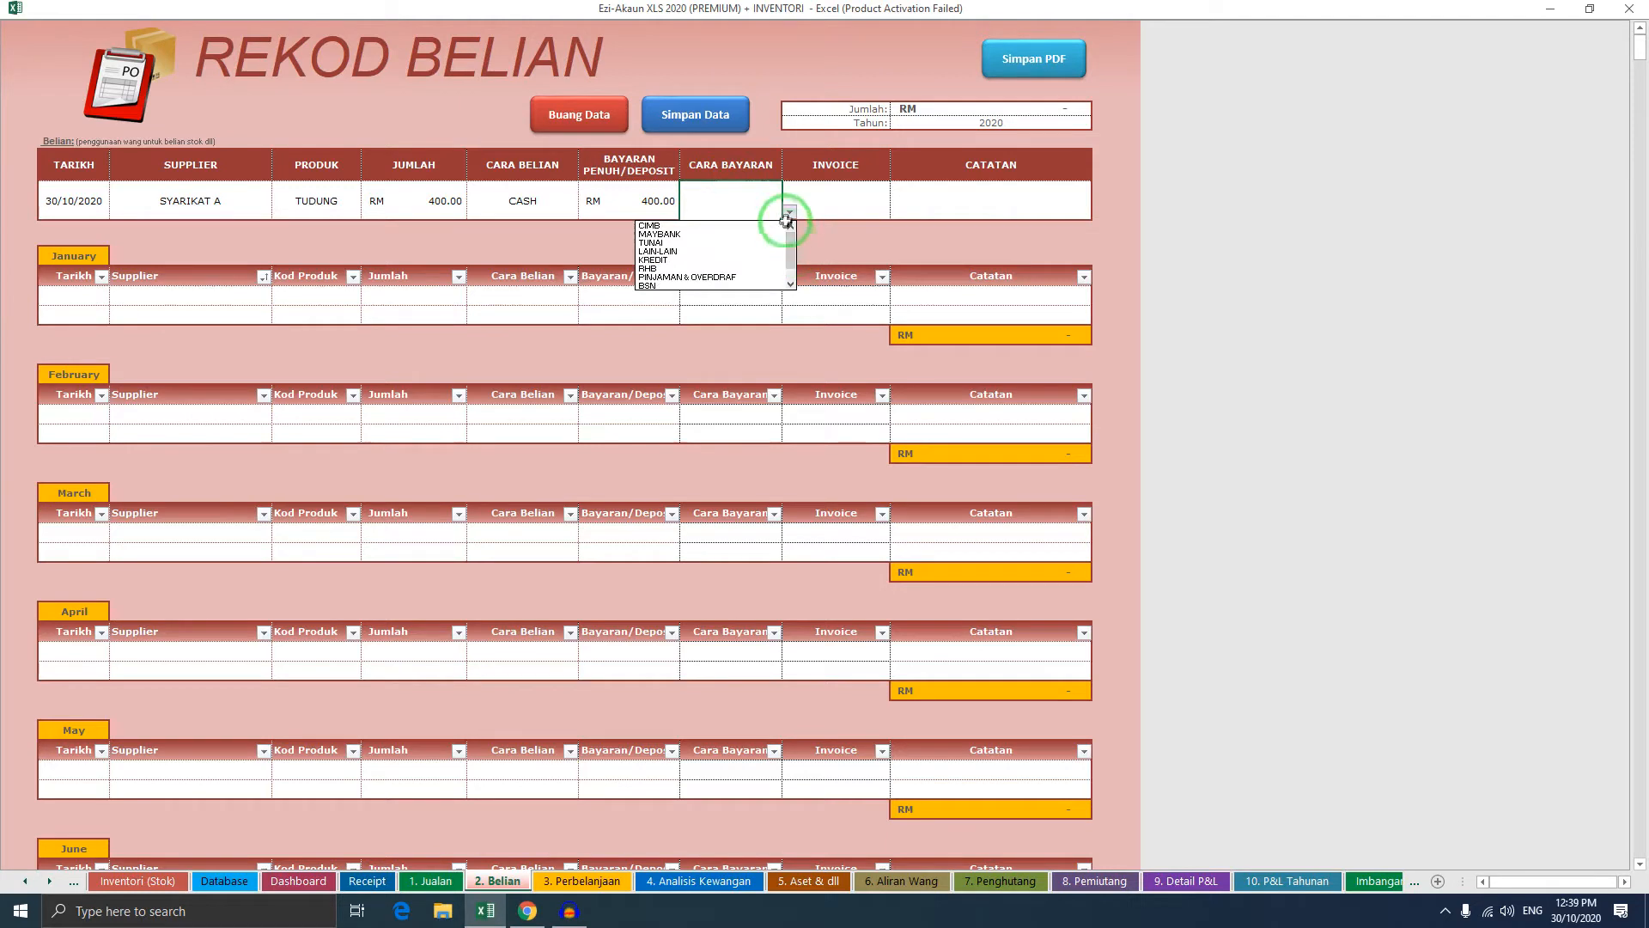
pyautogui.click(813, 203)
# Add AGRO BANK at the end of the CARA PEMBAYARAN table on the Database sheet
pyautogui.click(225, 881)
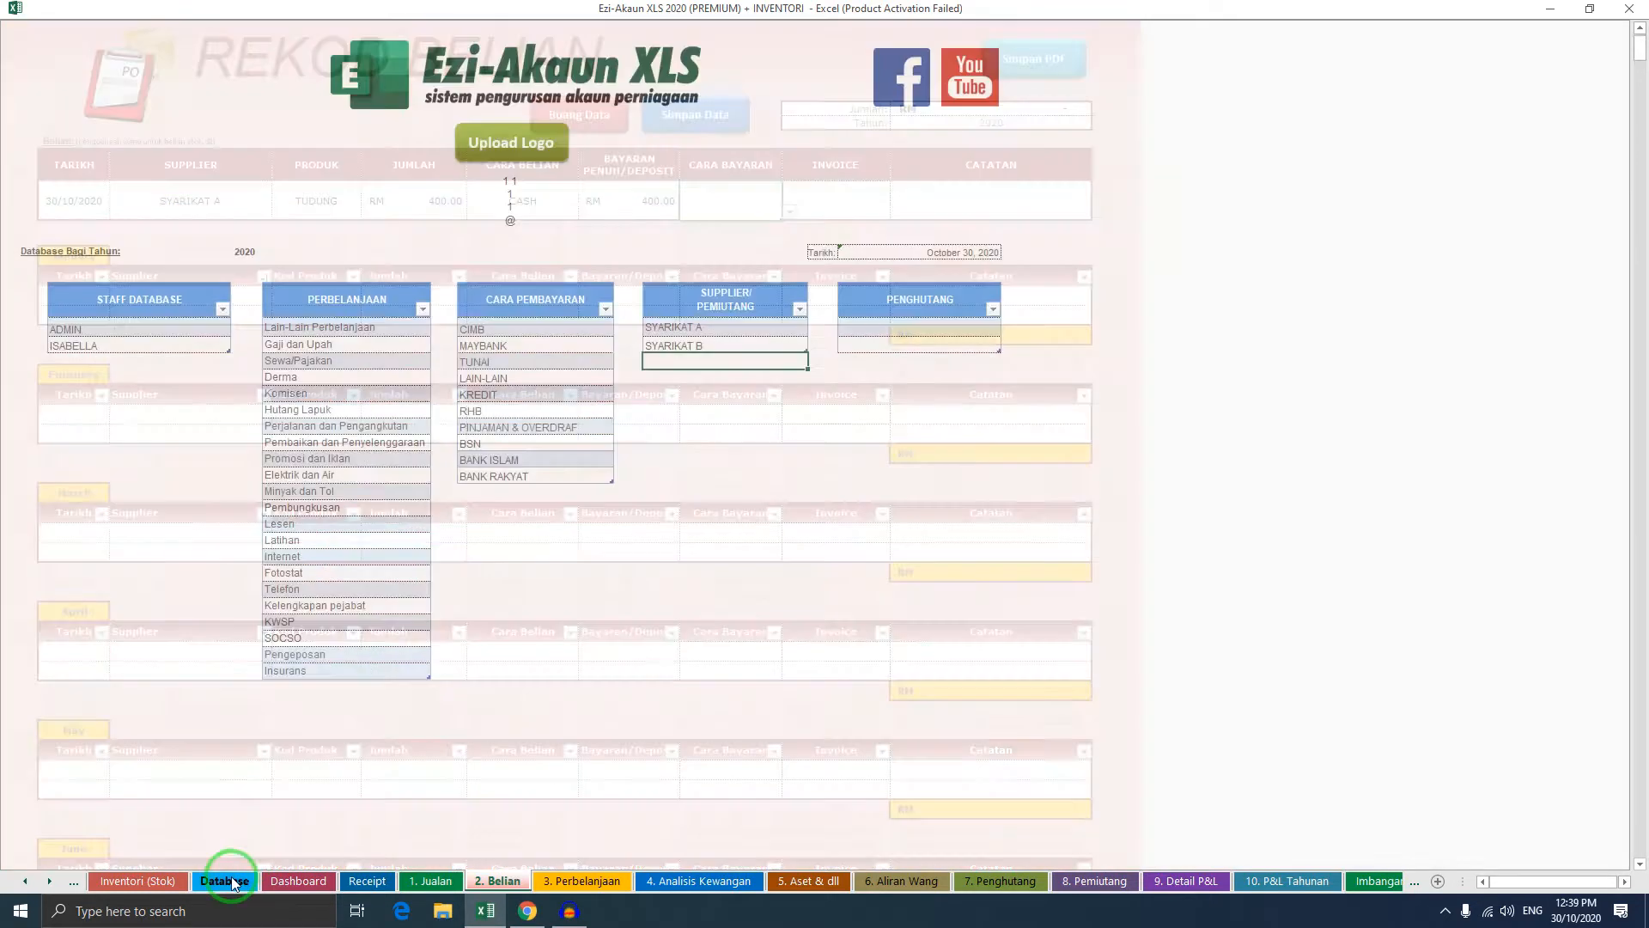
pyautogui.moveTo(512, 296); pyautogui.dragTo(513, 476)
pyautogui.click(510, 489)
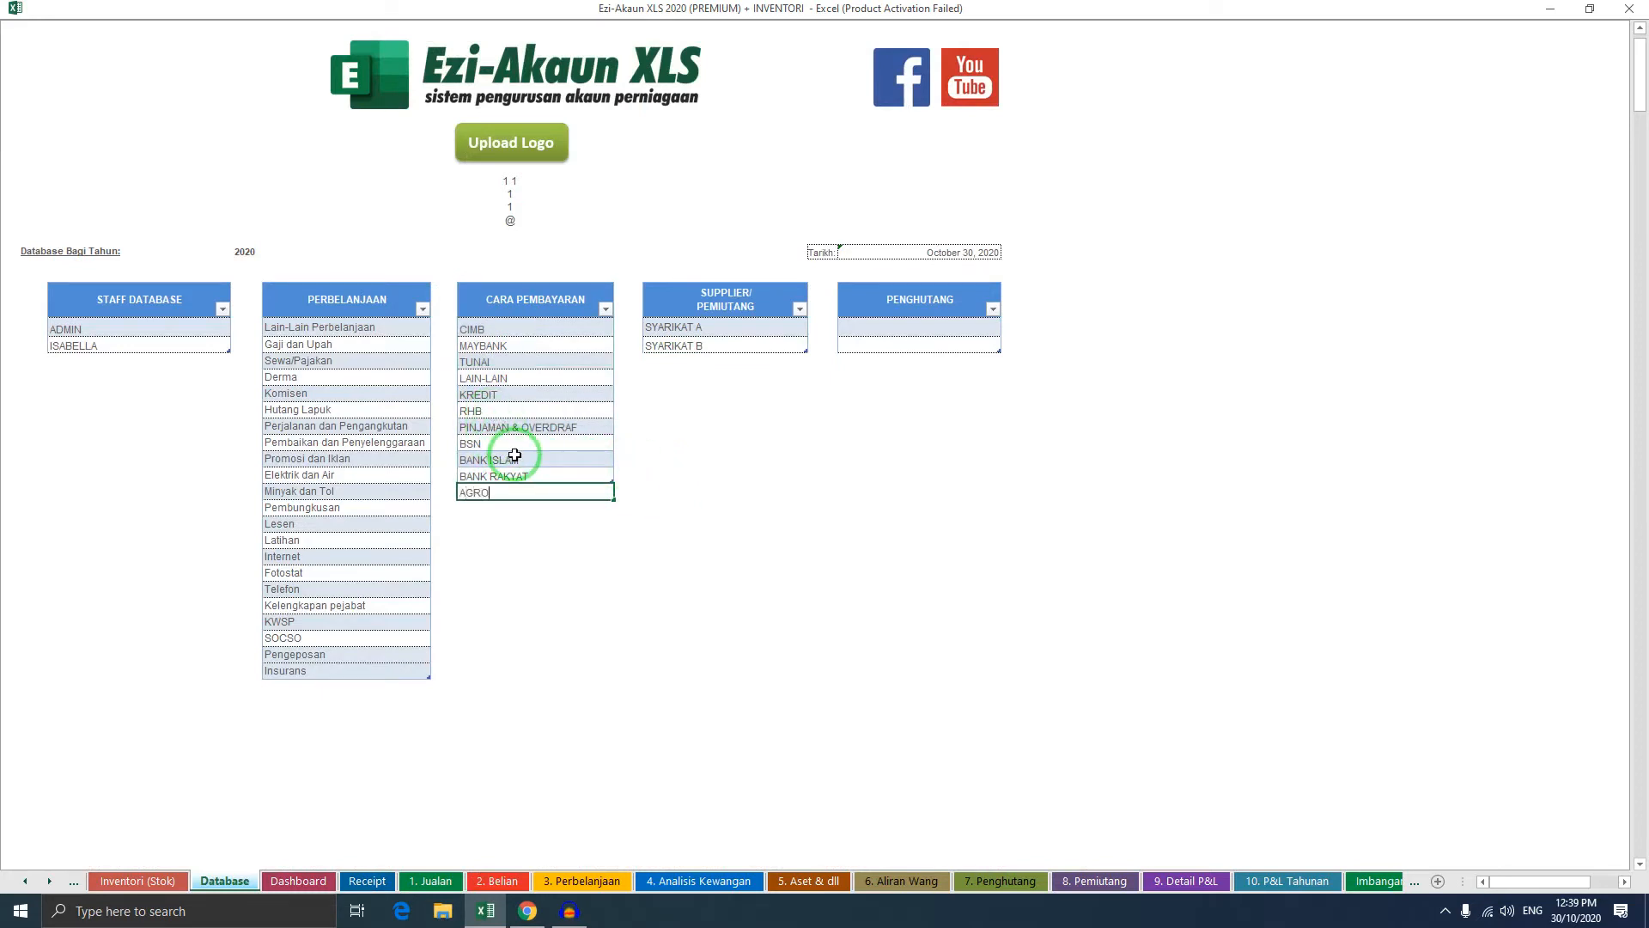
pyautogui.press('Return')
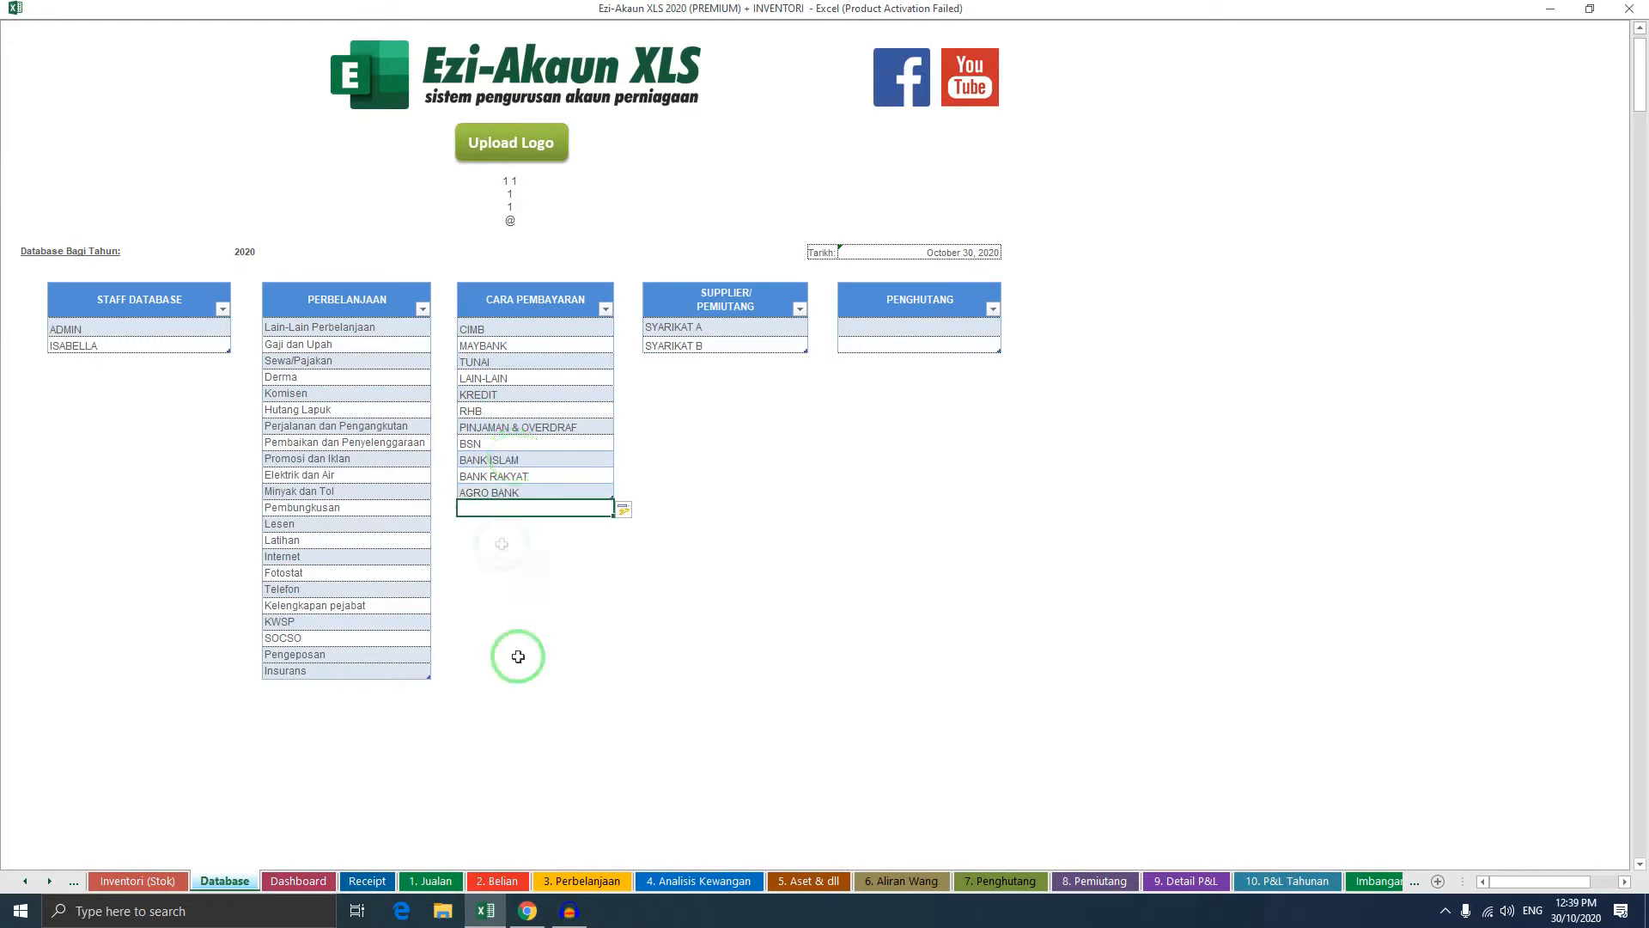
# Set CARA BAYARAN in the 2. Belian entry row to AGRO BANK
pyautogui.click(498, 881)
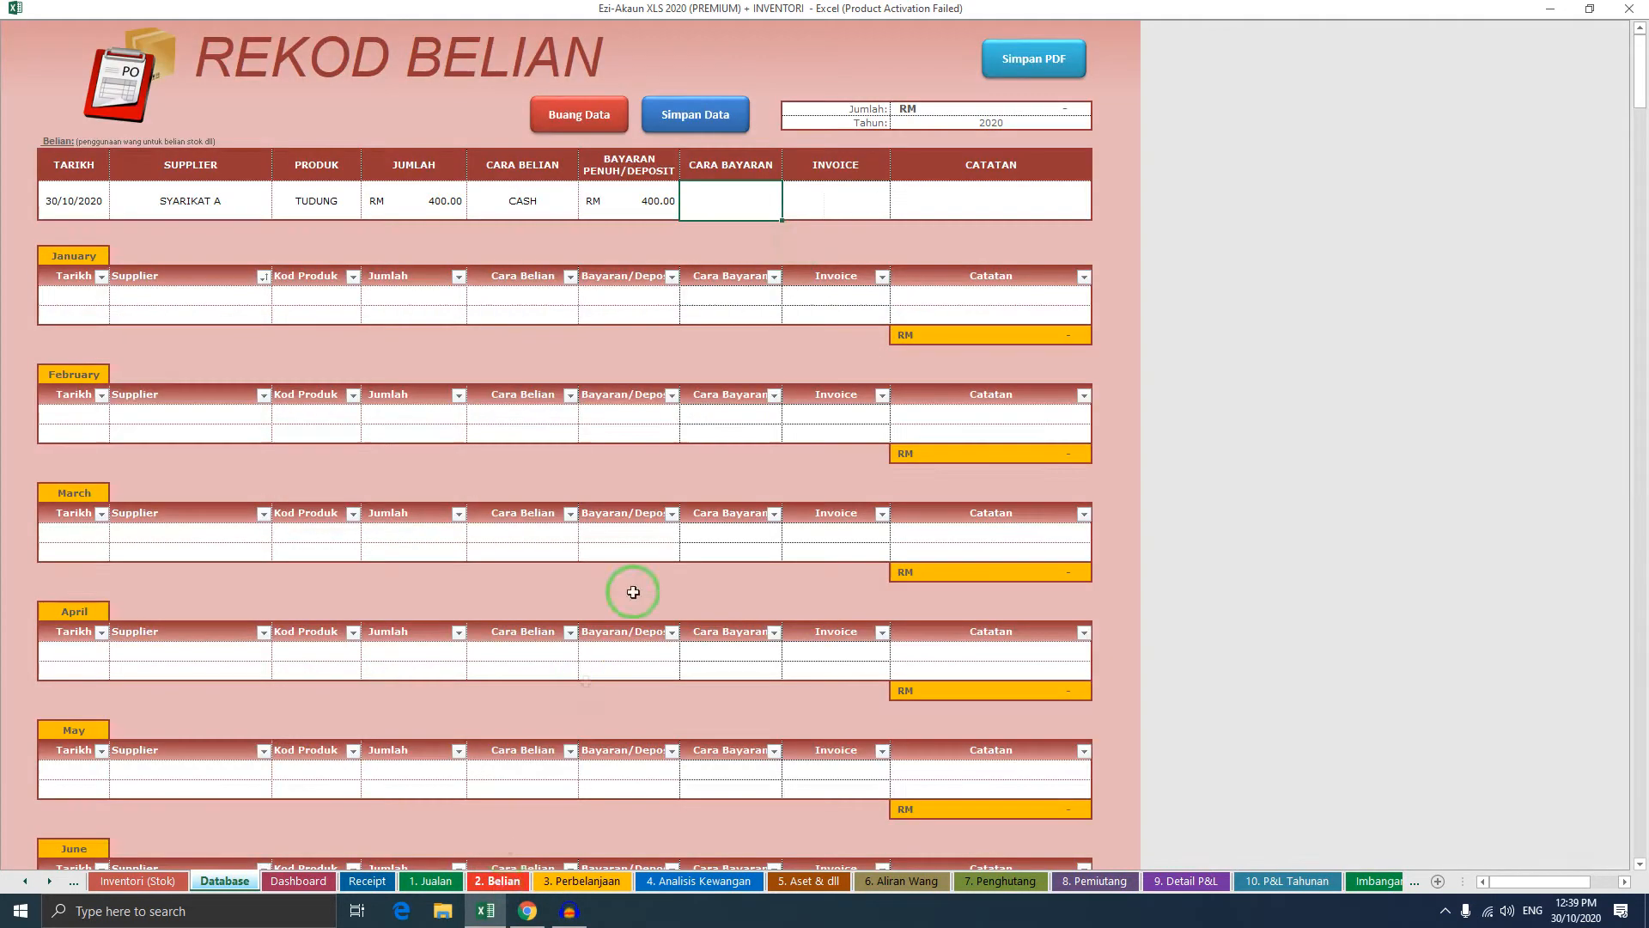
pyautogui.click(791, 213)
pyautogui.moveTo(793, 244); pyautogui.dragTo(790, 267)
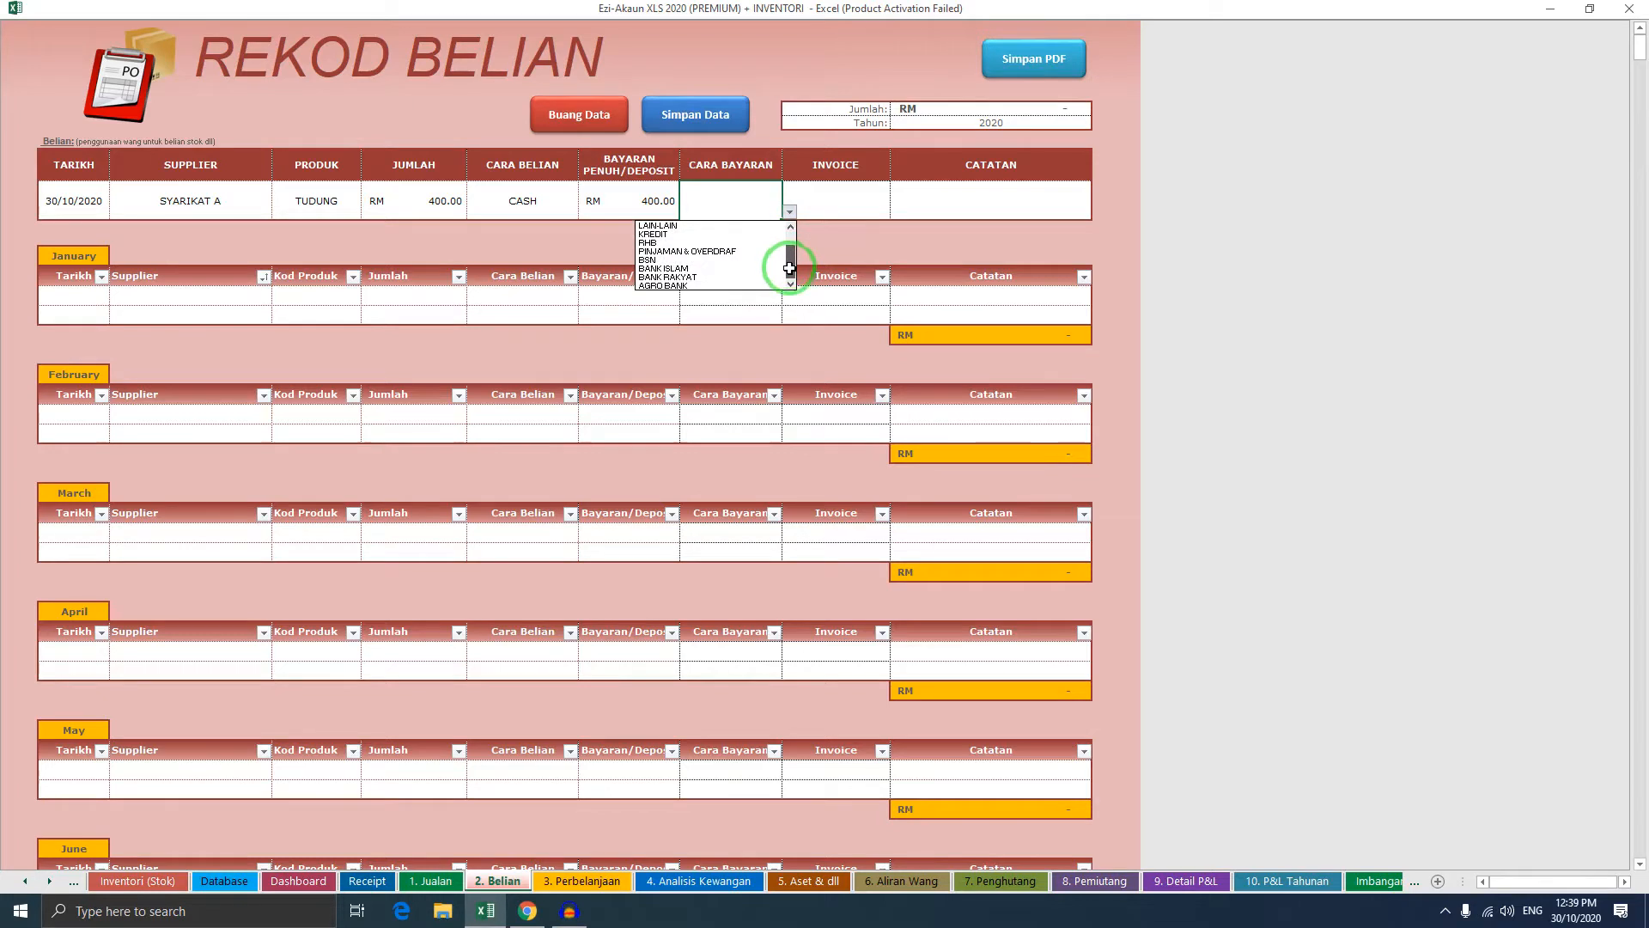
pyautogui.click(689, 285)
# Enter invoice SDF345676 and the CATATAN note STOK BULAN 11 for the purchase
pyautogui.click(820, 211)
pyautogui.write('SDF345676')
pyautogui.click(935, 203)
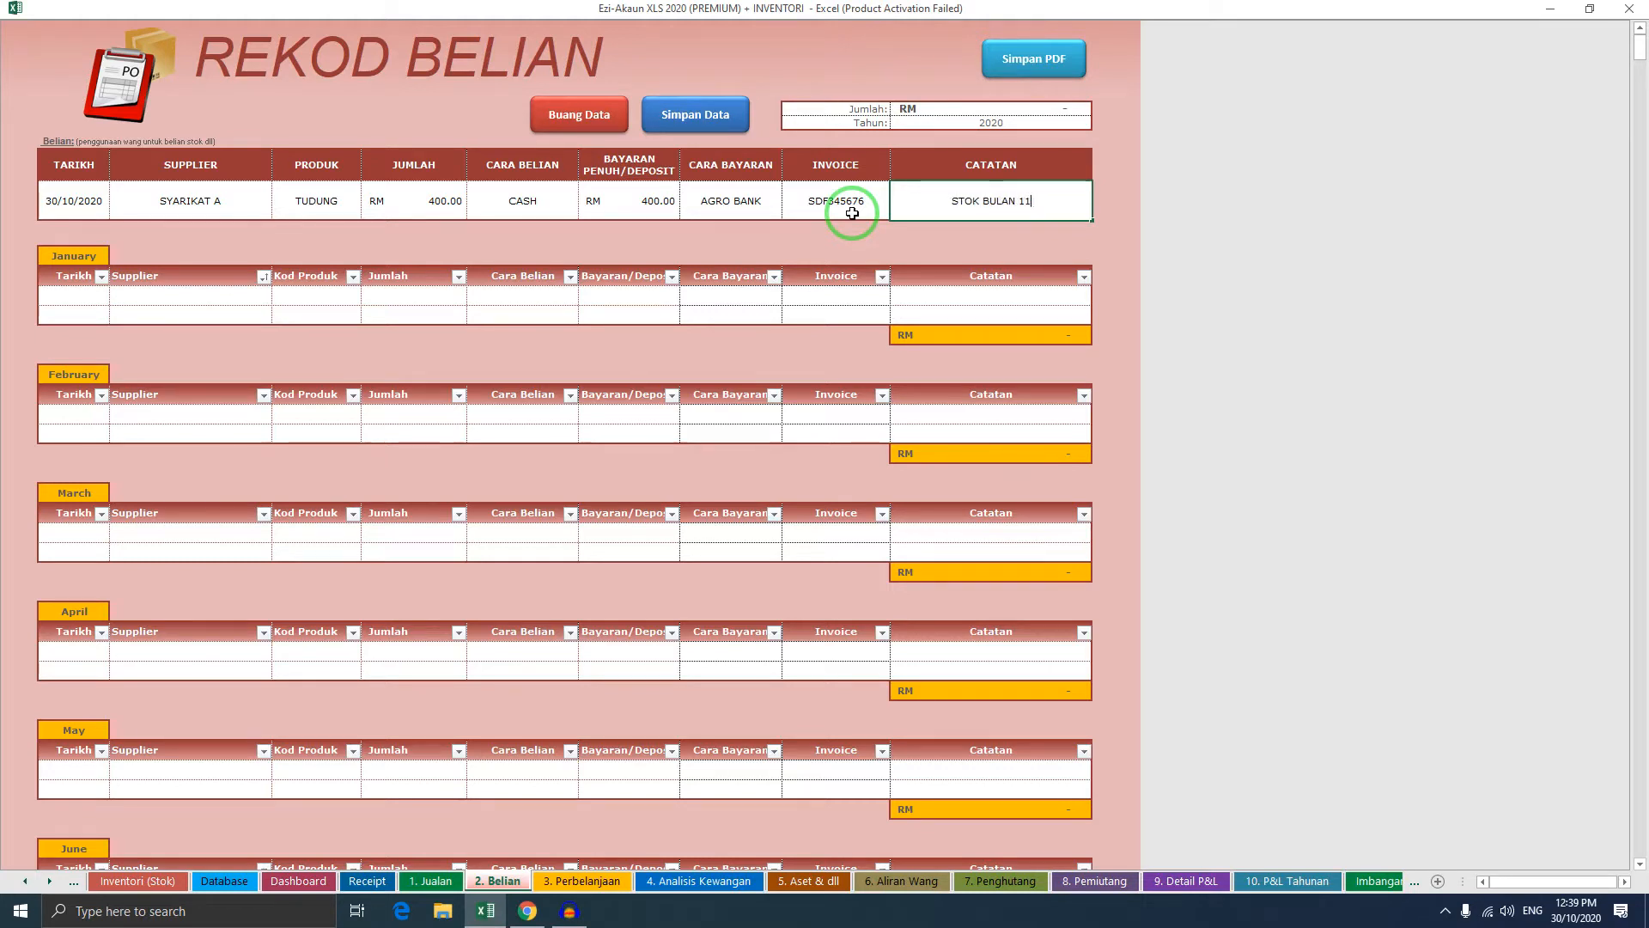
pyautogui.click(829, 210)
# Review the completed purchase entry row and save it to the monthly records, acknowledging the message
pyautogui.moveTo(1005, 209); pyautogui.dragTo(176, 213)
pyautogui.click(318, 207)
pyautogui.click(679, 134)
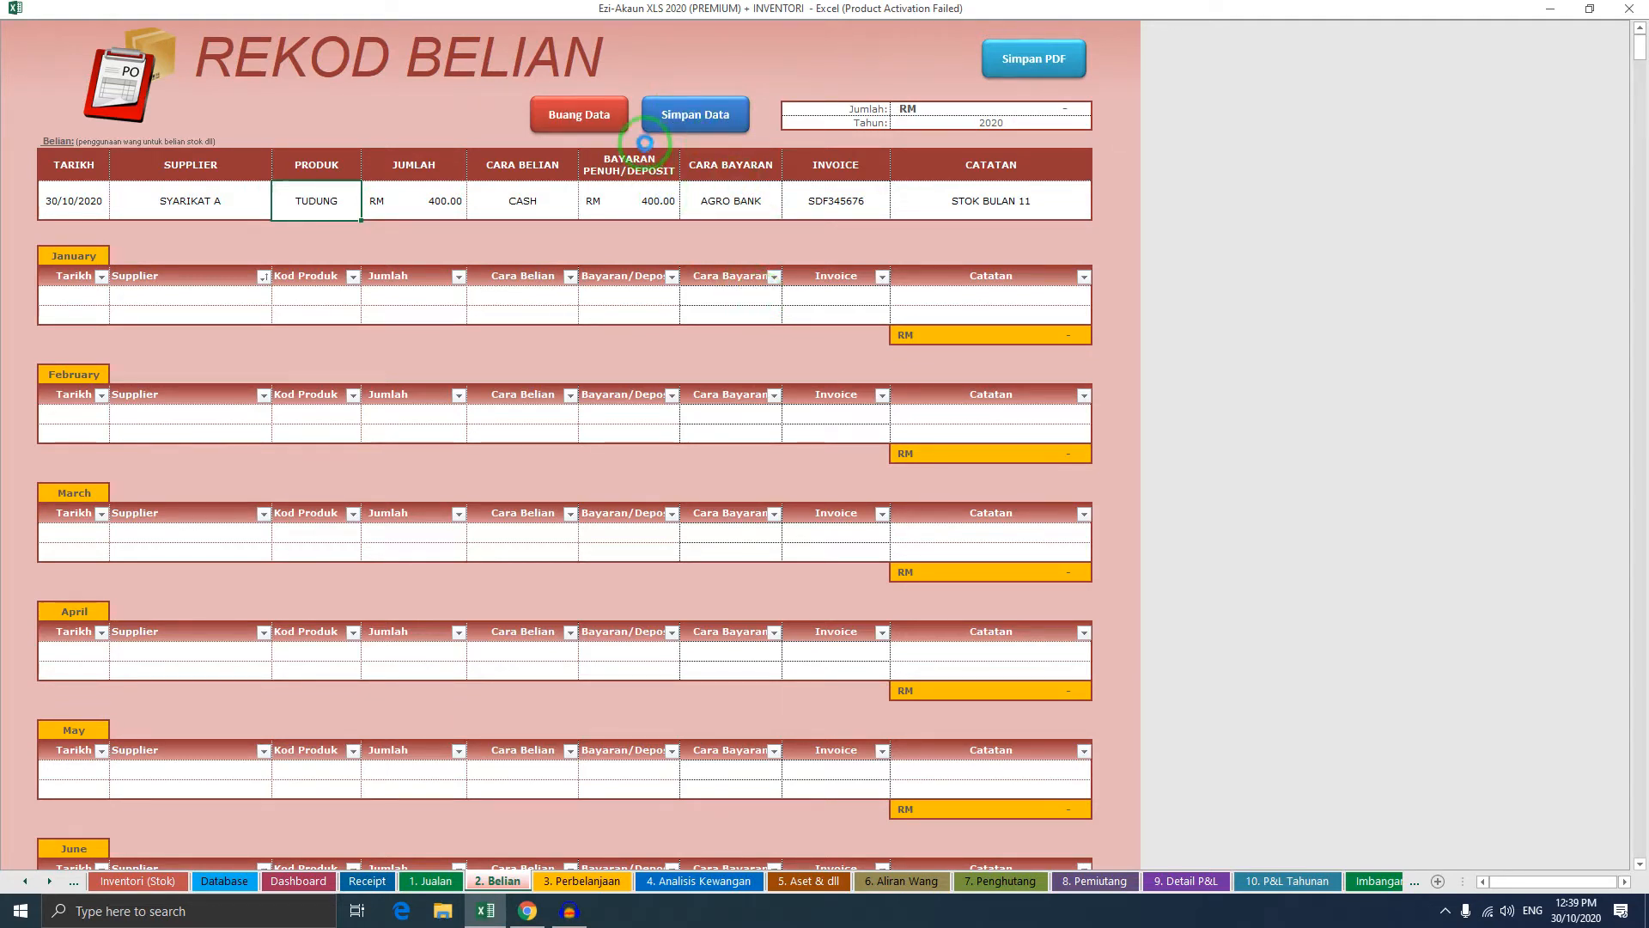
pyautogui.click(873, 512)
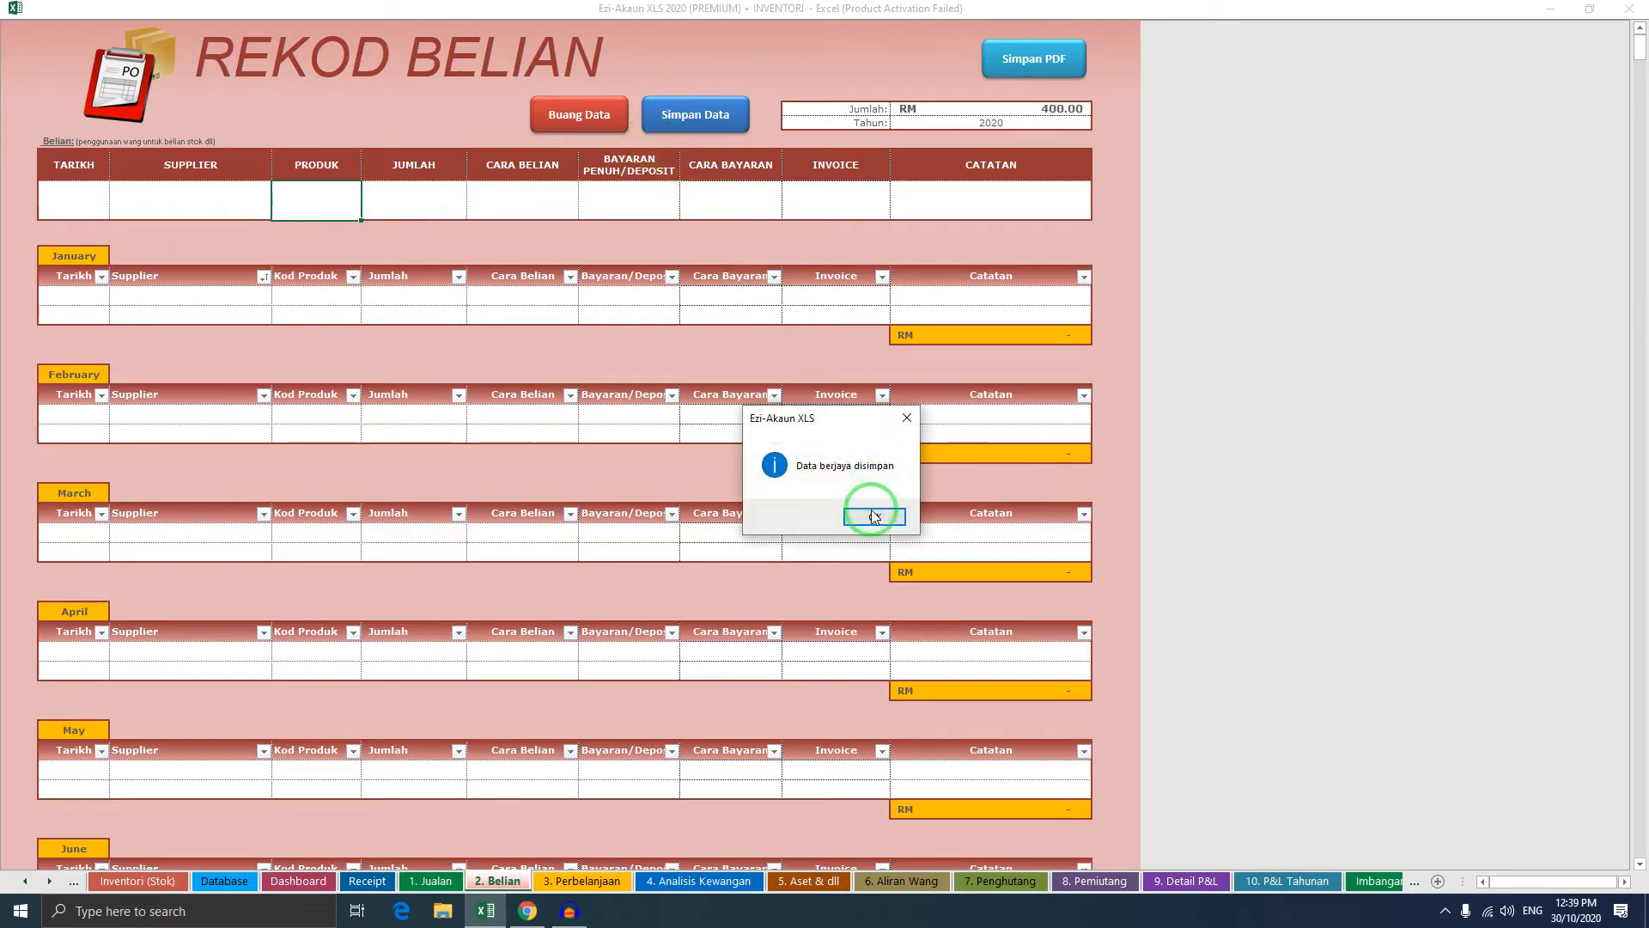
# Examine the saved purchase in the October table and the yearly total of the 2. Belian sheet
pyautogui.scroll(-12, 469, 464)
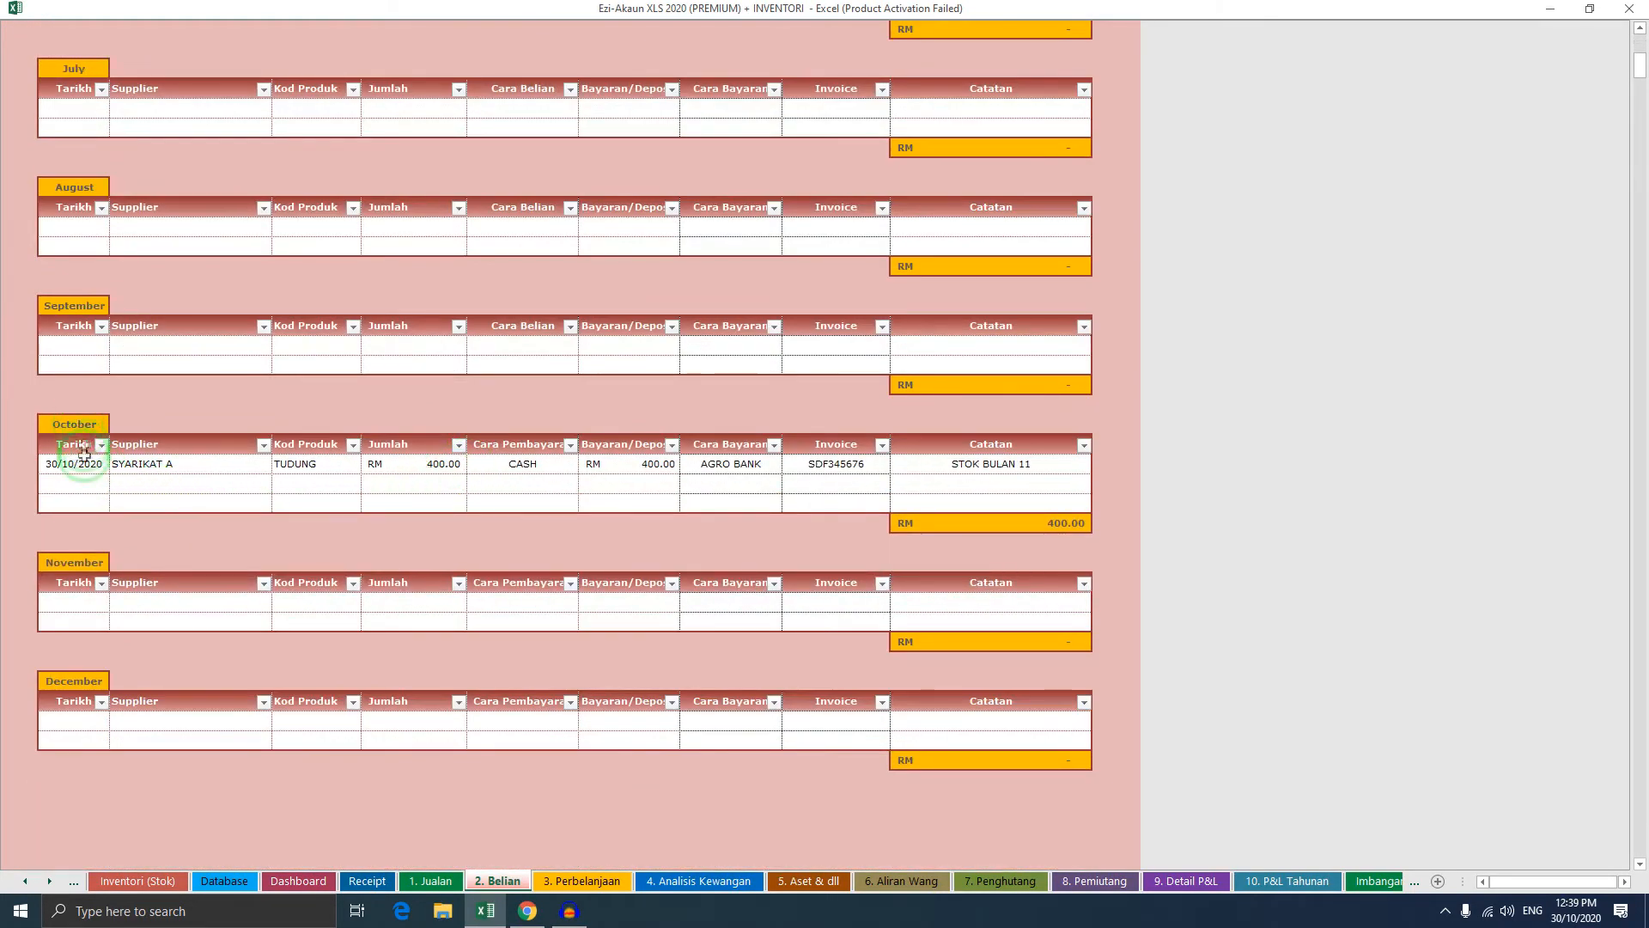
pyautogui.moveTo(77, 465); pyautogui.dragTo(1014, 467)
pyautogui.click(144, 464)
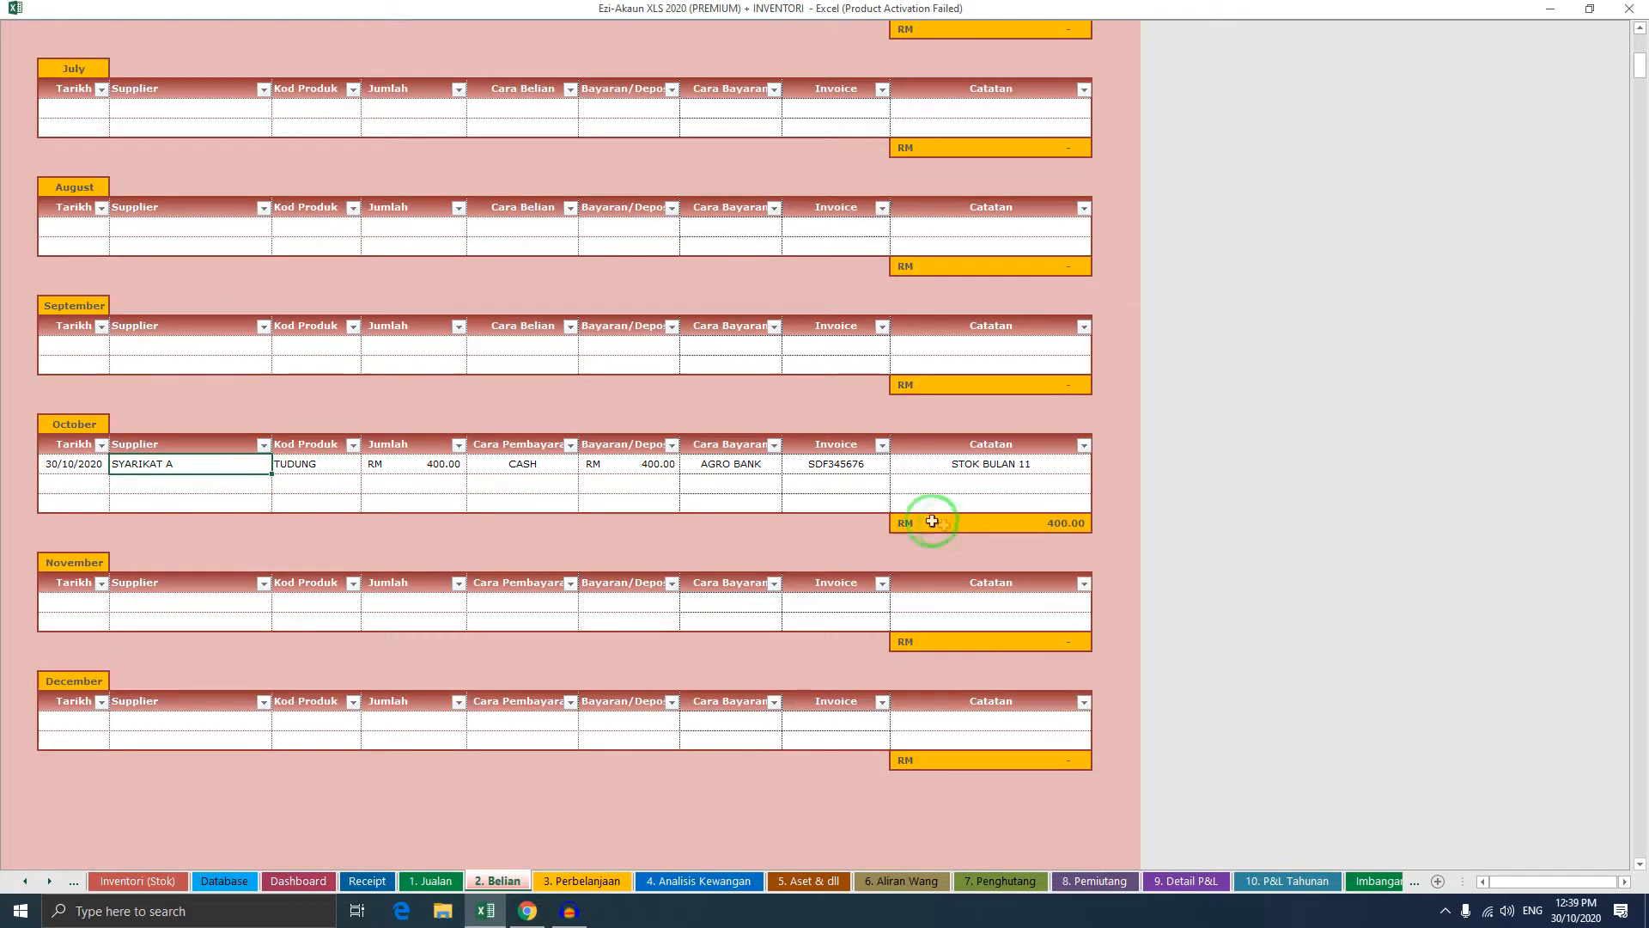
pyautogui.click(407, 467)
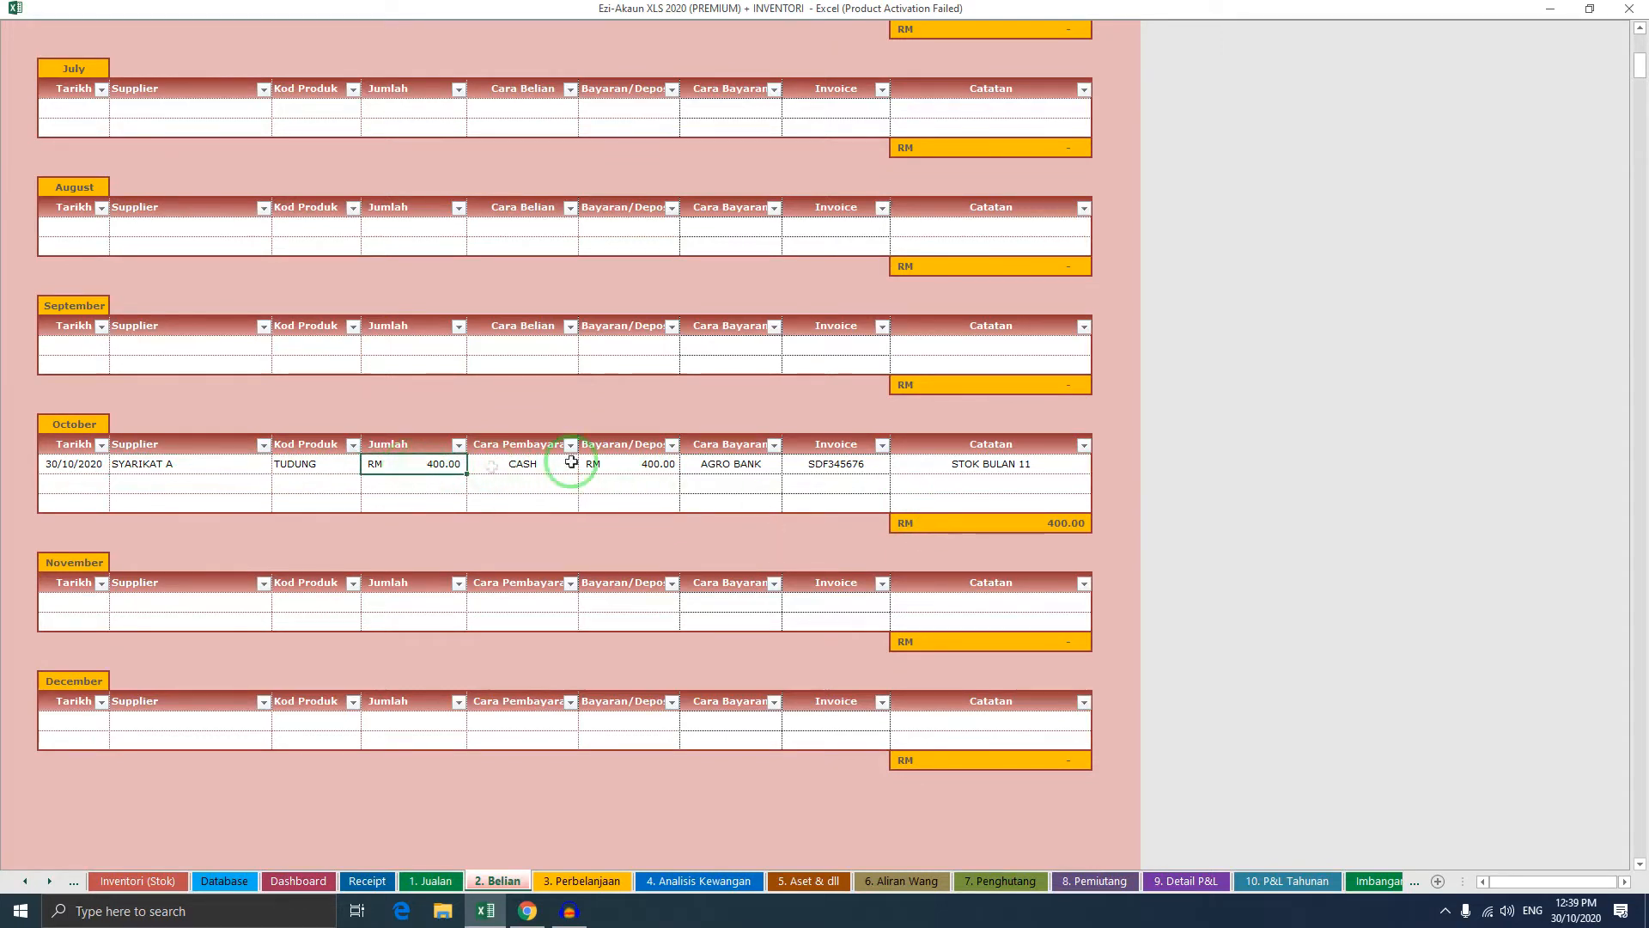
pyautogui.scroll(15, 593, 459)
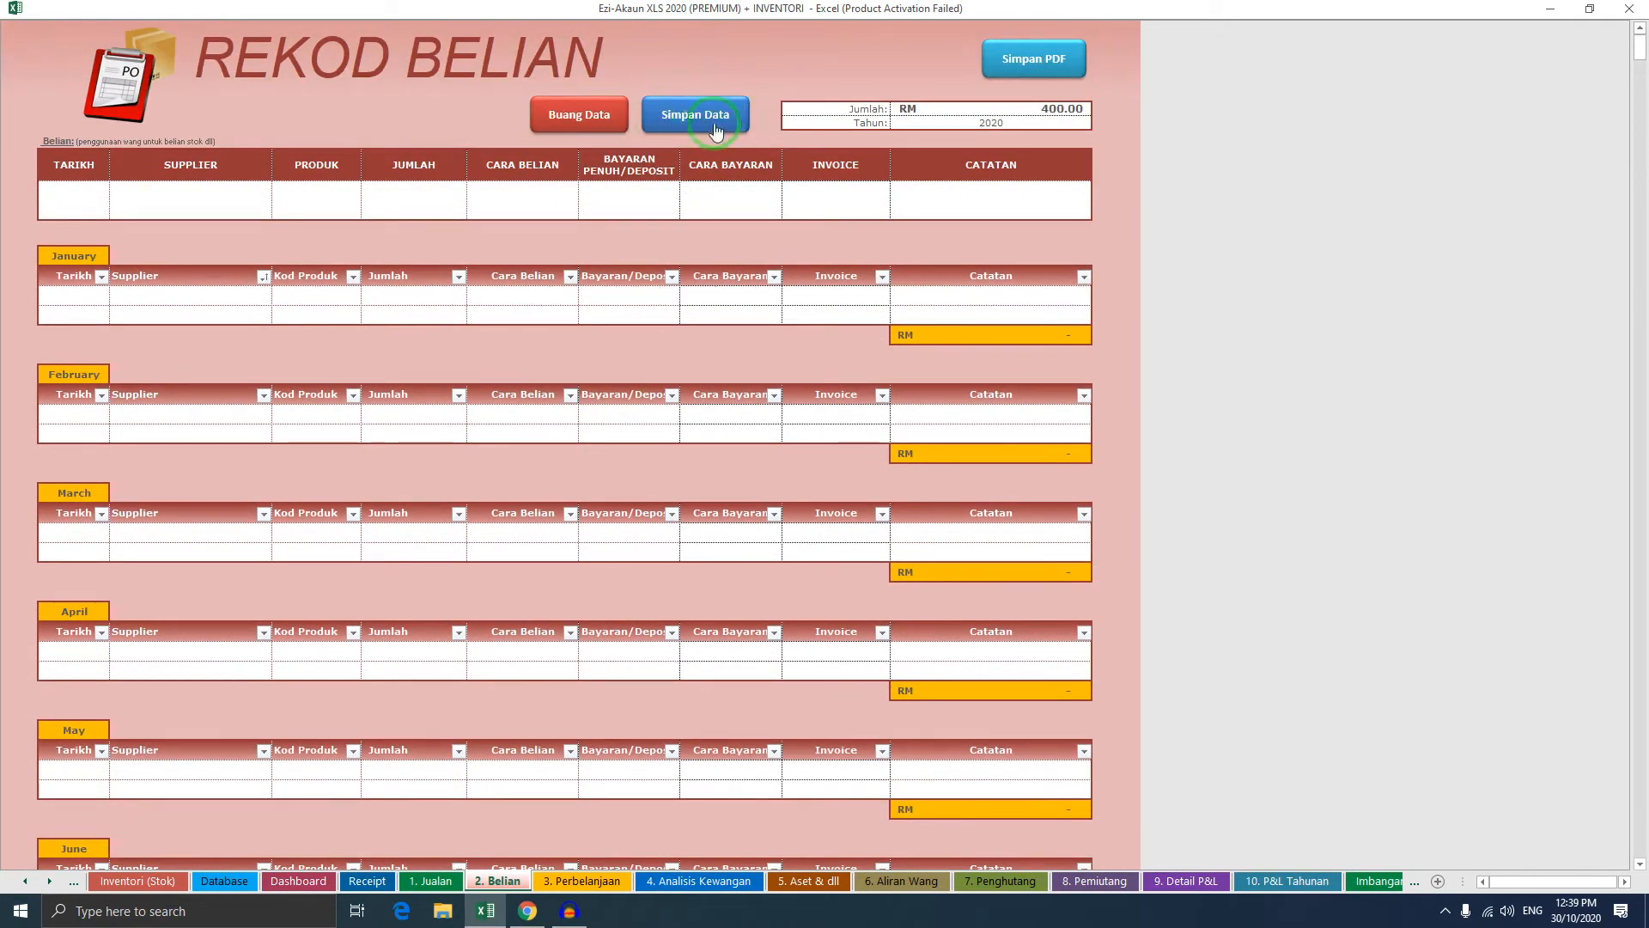
pyautogui.scroll(-10, 599, 287)
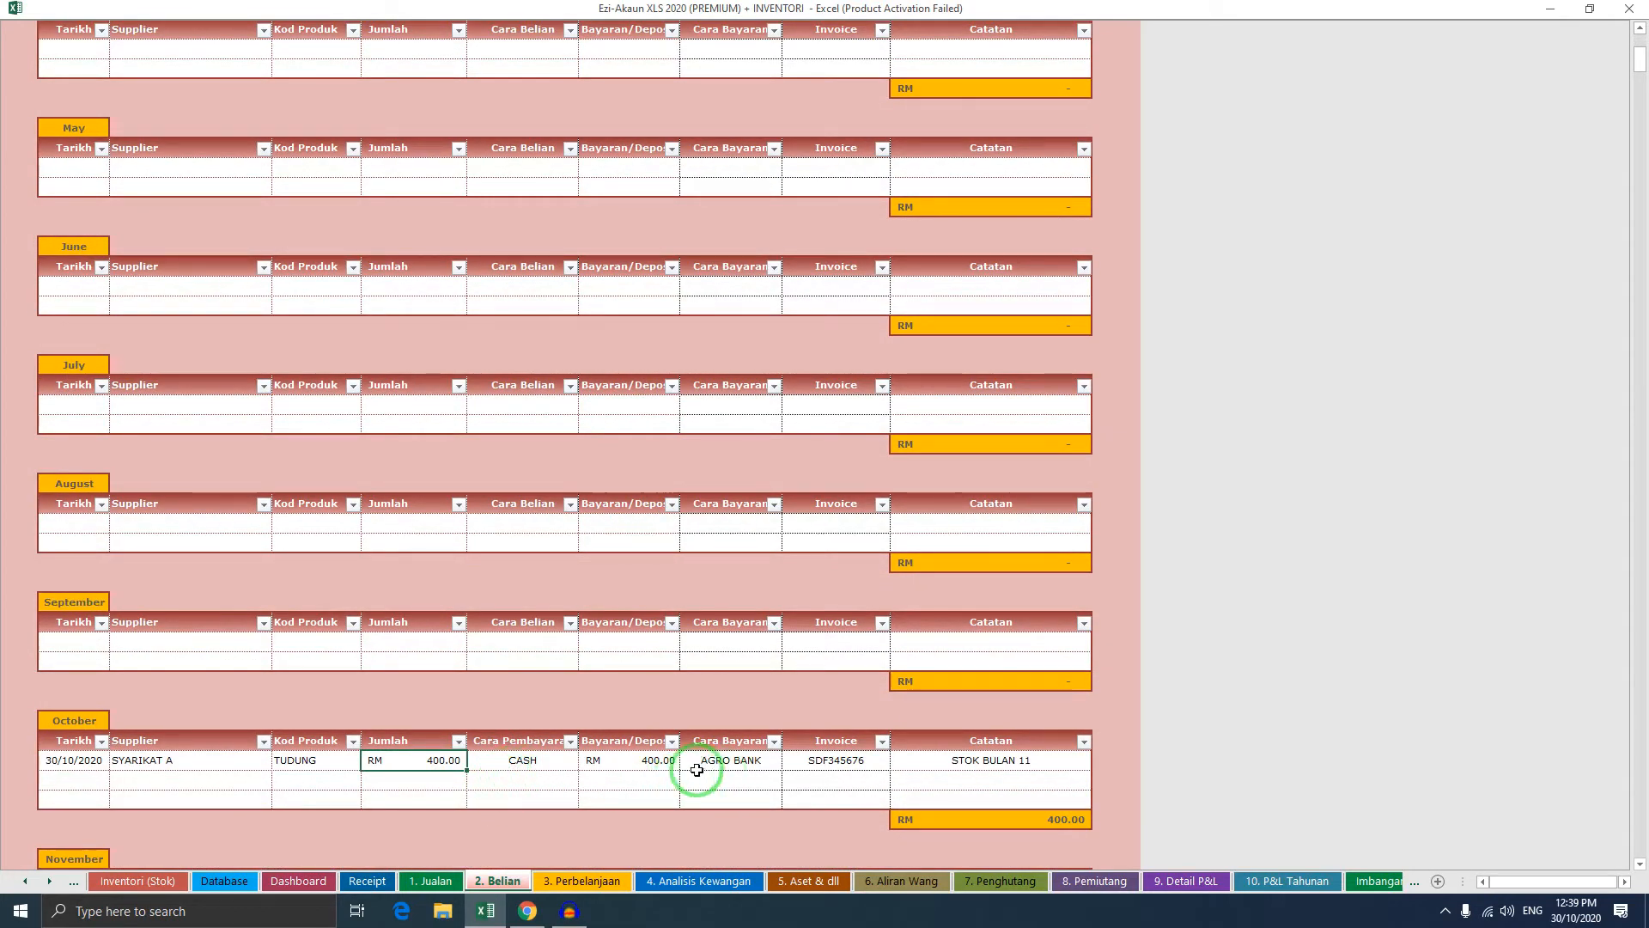
# Check the October purchase in the 4. Analisis Kewangan, 9. Detail P&L and 10. P&L Tahunan sheets
pyautogui.click(687, 880)
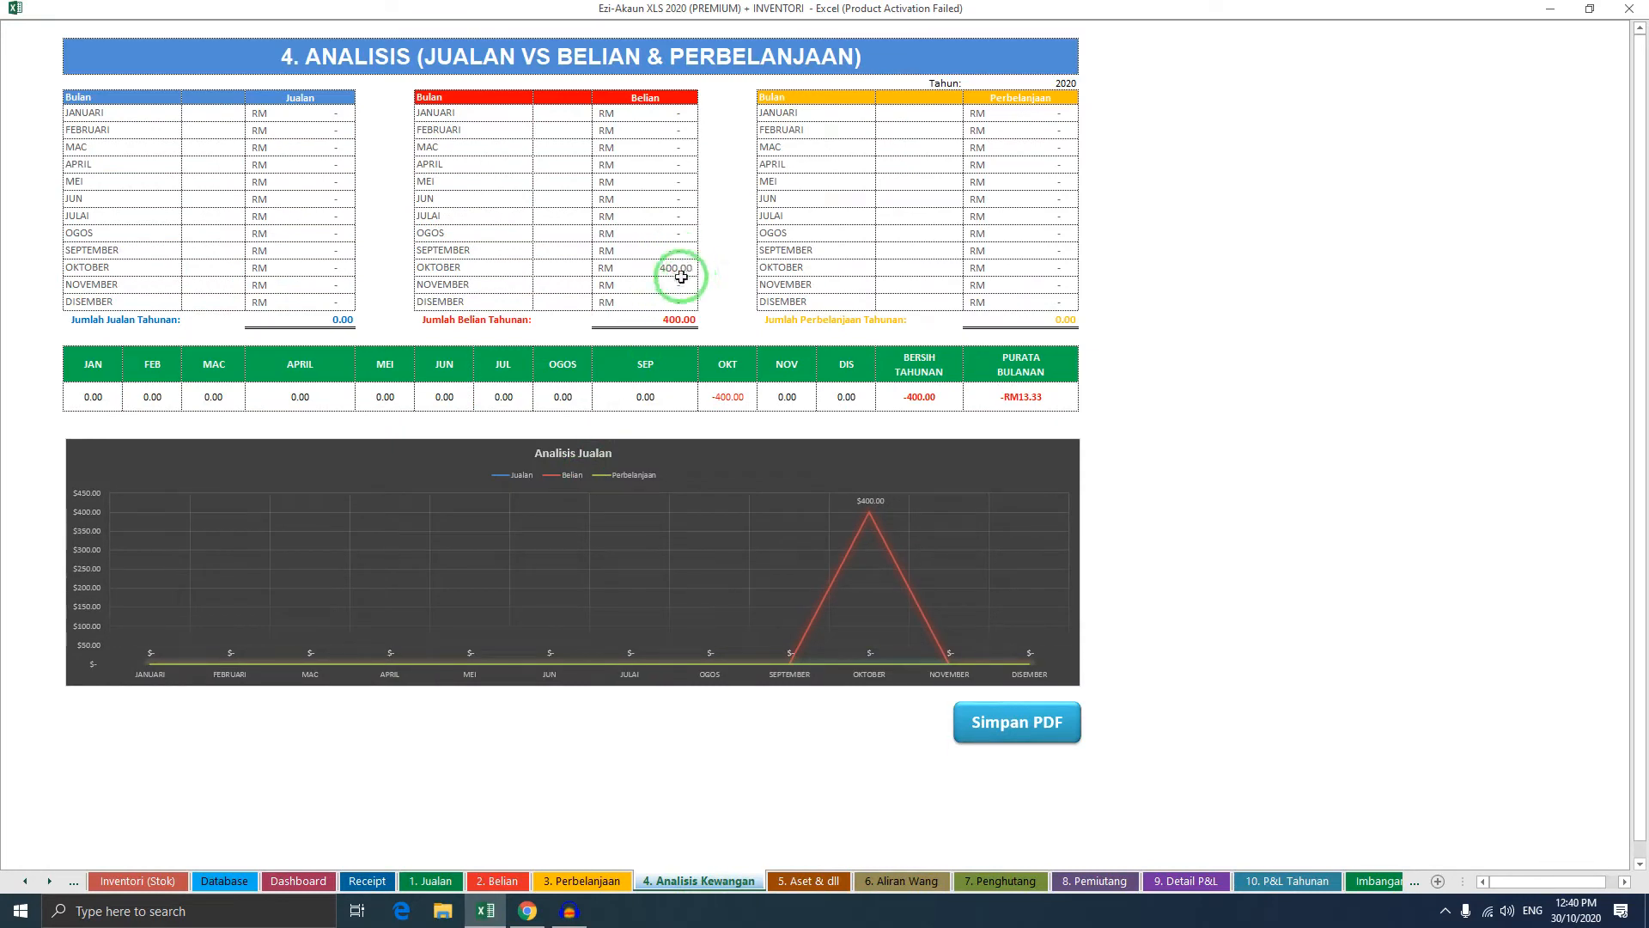
pyautogui.click(1194, 880)
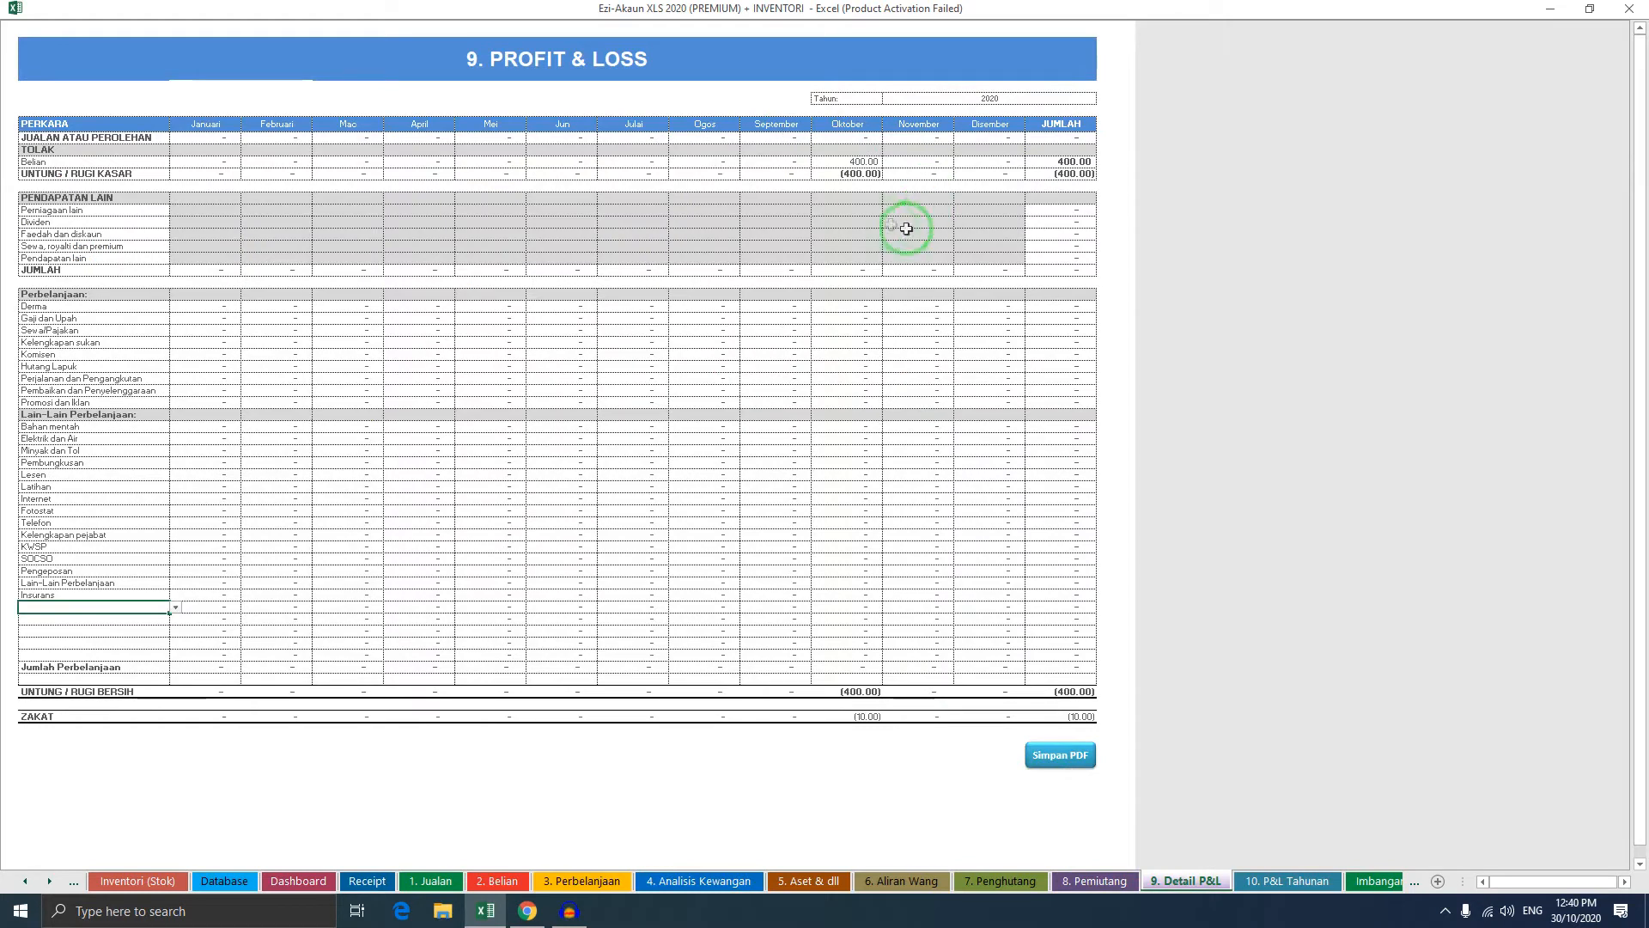
pyautogui.click(1254, 881)
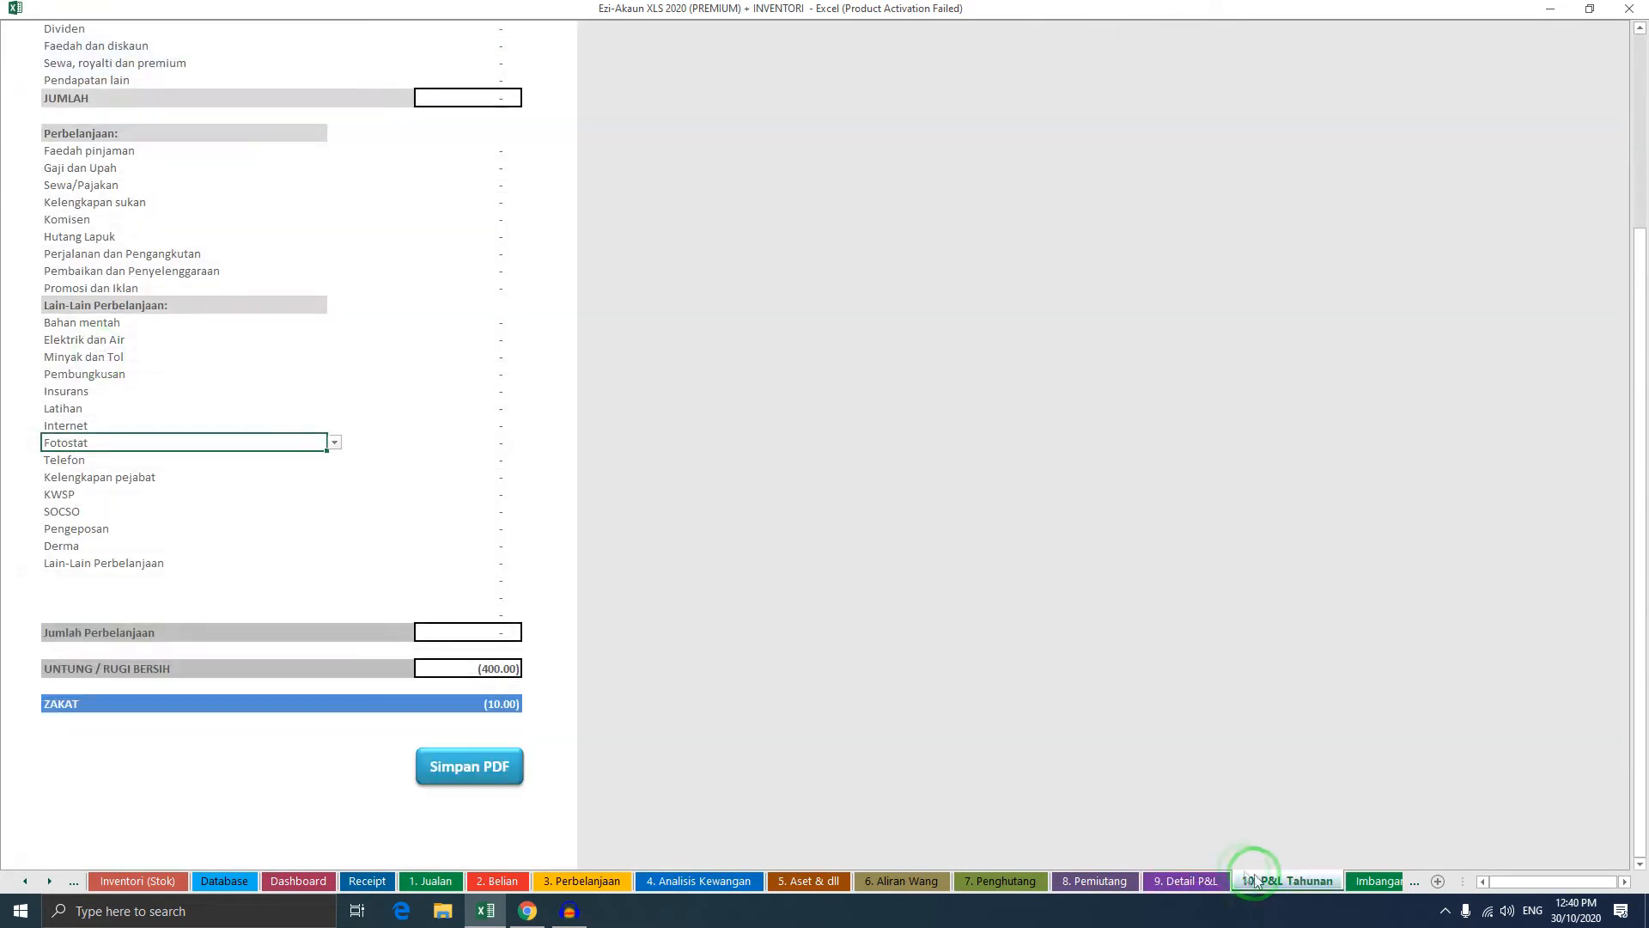
pyautogui.scroll(3, 329, 223)
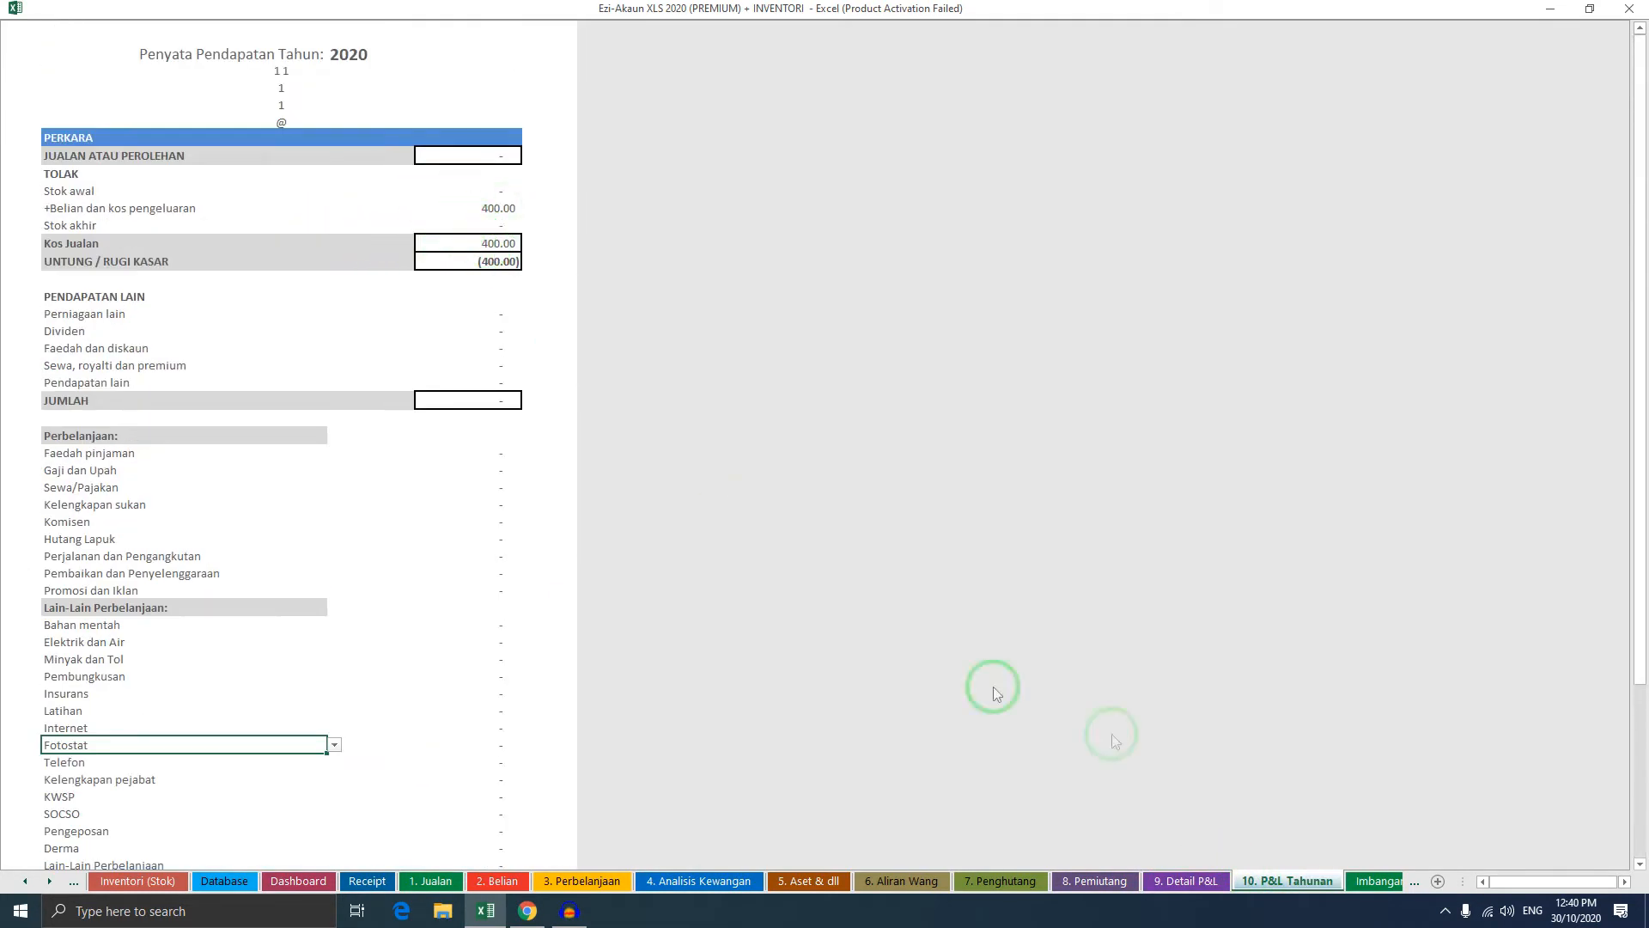
# Check the purchase in the Imbangan Duga sheet and review its October record in the 2. Belian sheet
pyautogui.click(1366, 880)
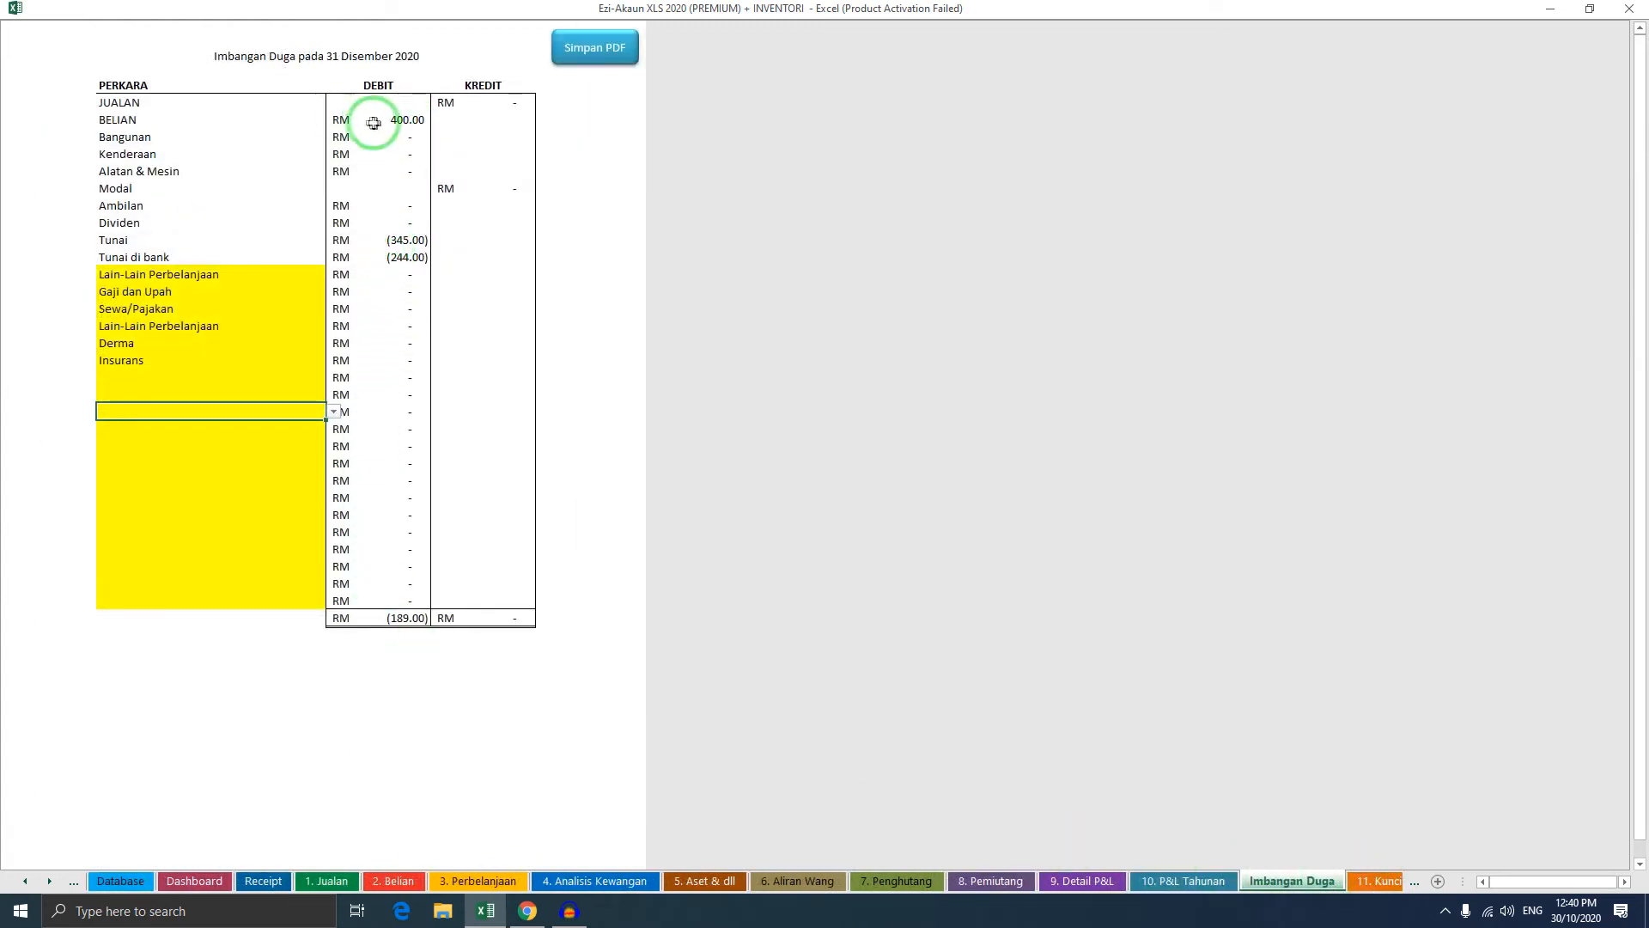
pyautogui.click(1372, 881)
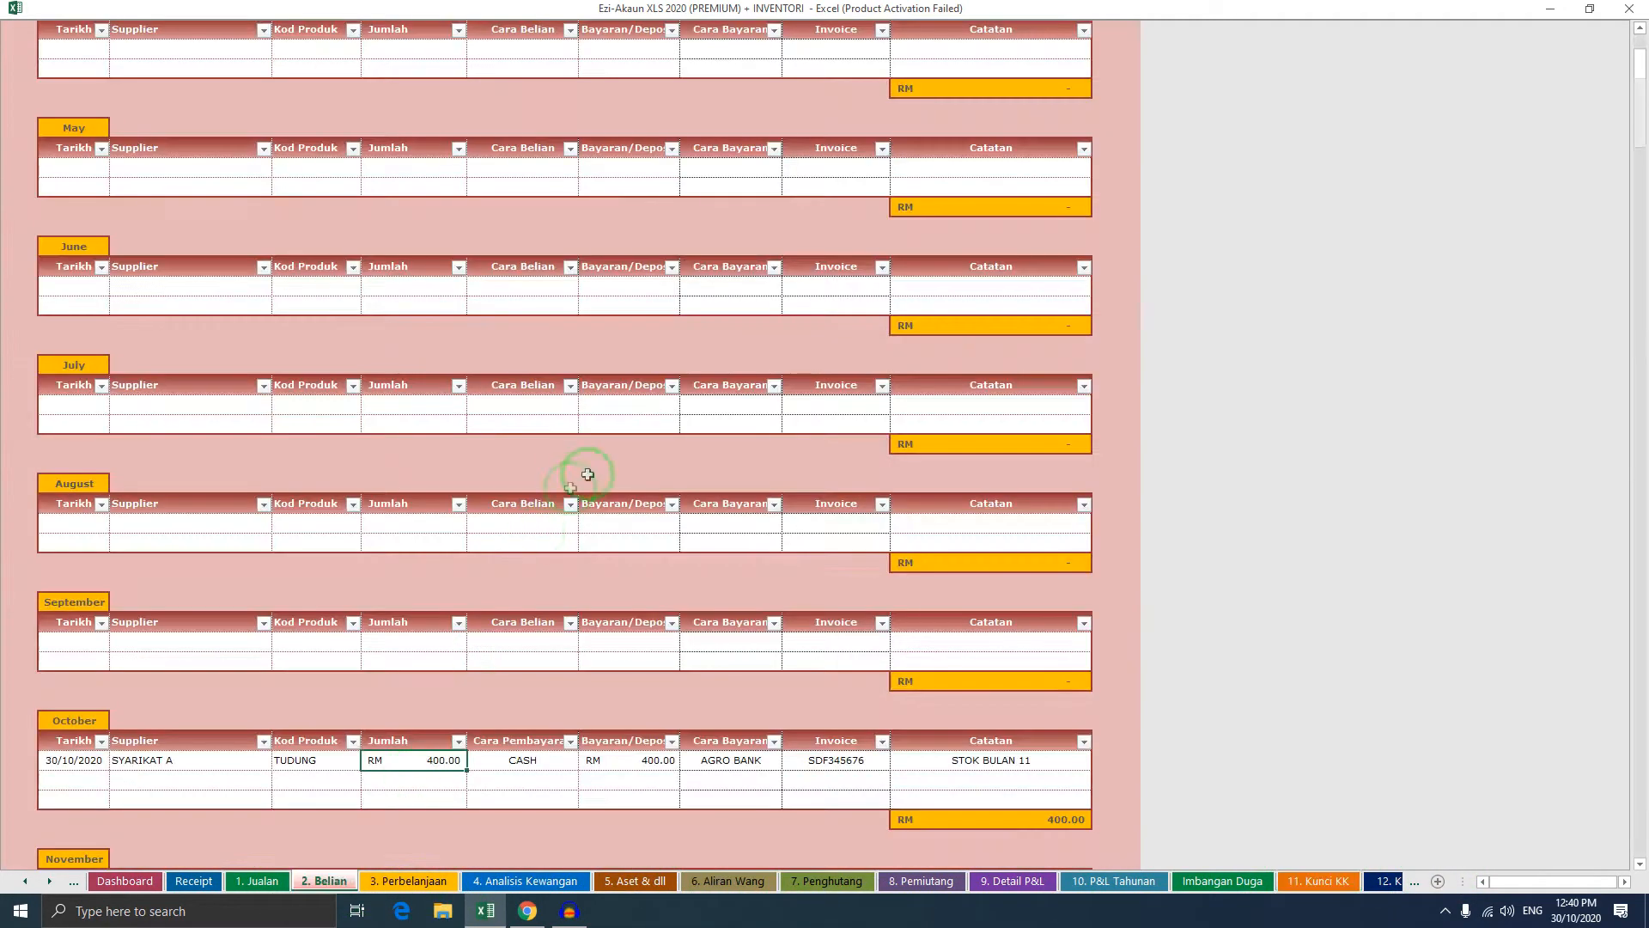
pyautogui.click(324, 881)
pyautogui.click(518, 762)
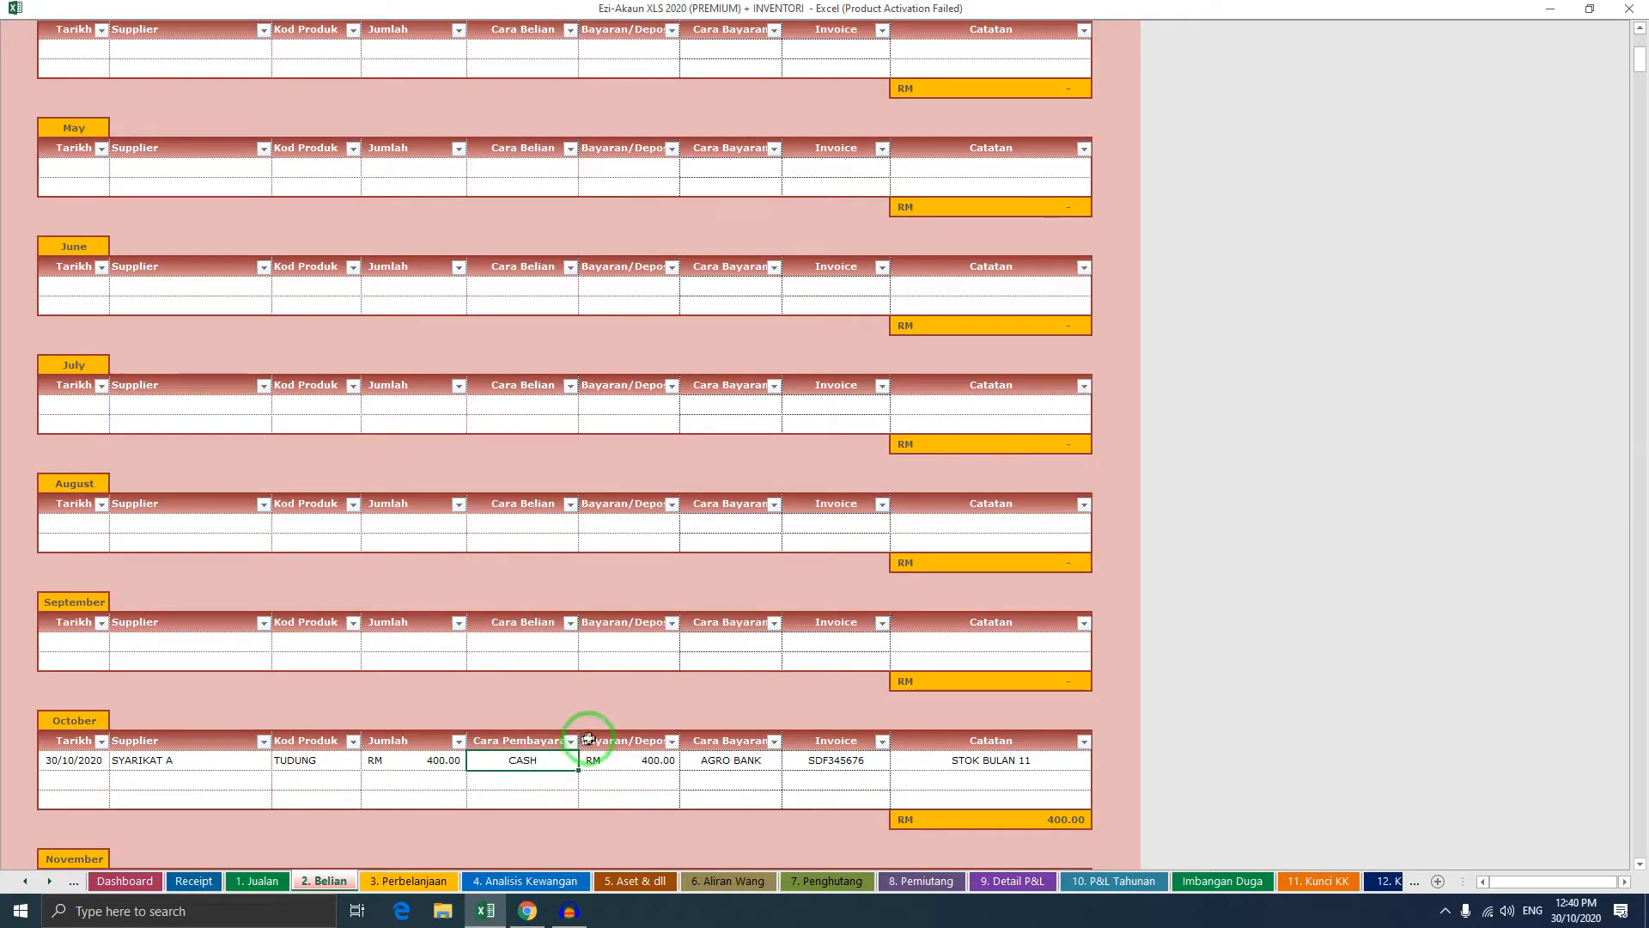
pyautogui.scroll(-7, 527, 711)
# Start a new 2. Belian purchase entry dated 30/10/2020 with supplier SYARIKAT A and product TUDUNG
pyautogui.scroll(20, 544, 693)
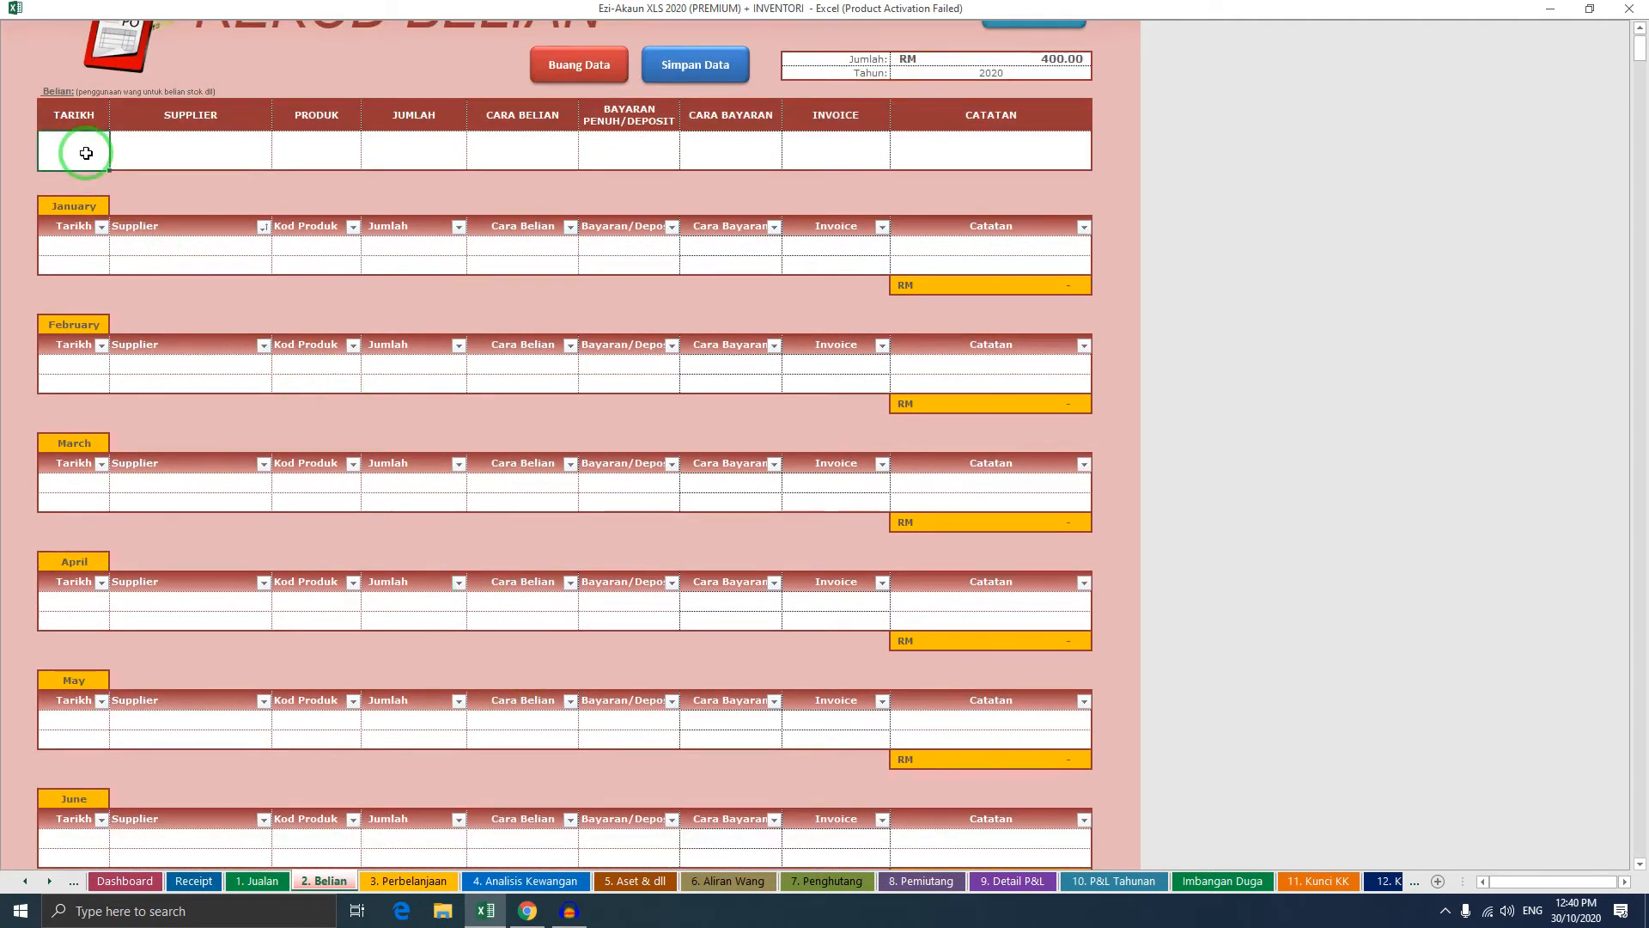
pyautogui.click(163, 286)
pyautogui.click(280, 162)
pyautogui.click(253, 176)
pyautogui.click(332, 155)
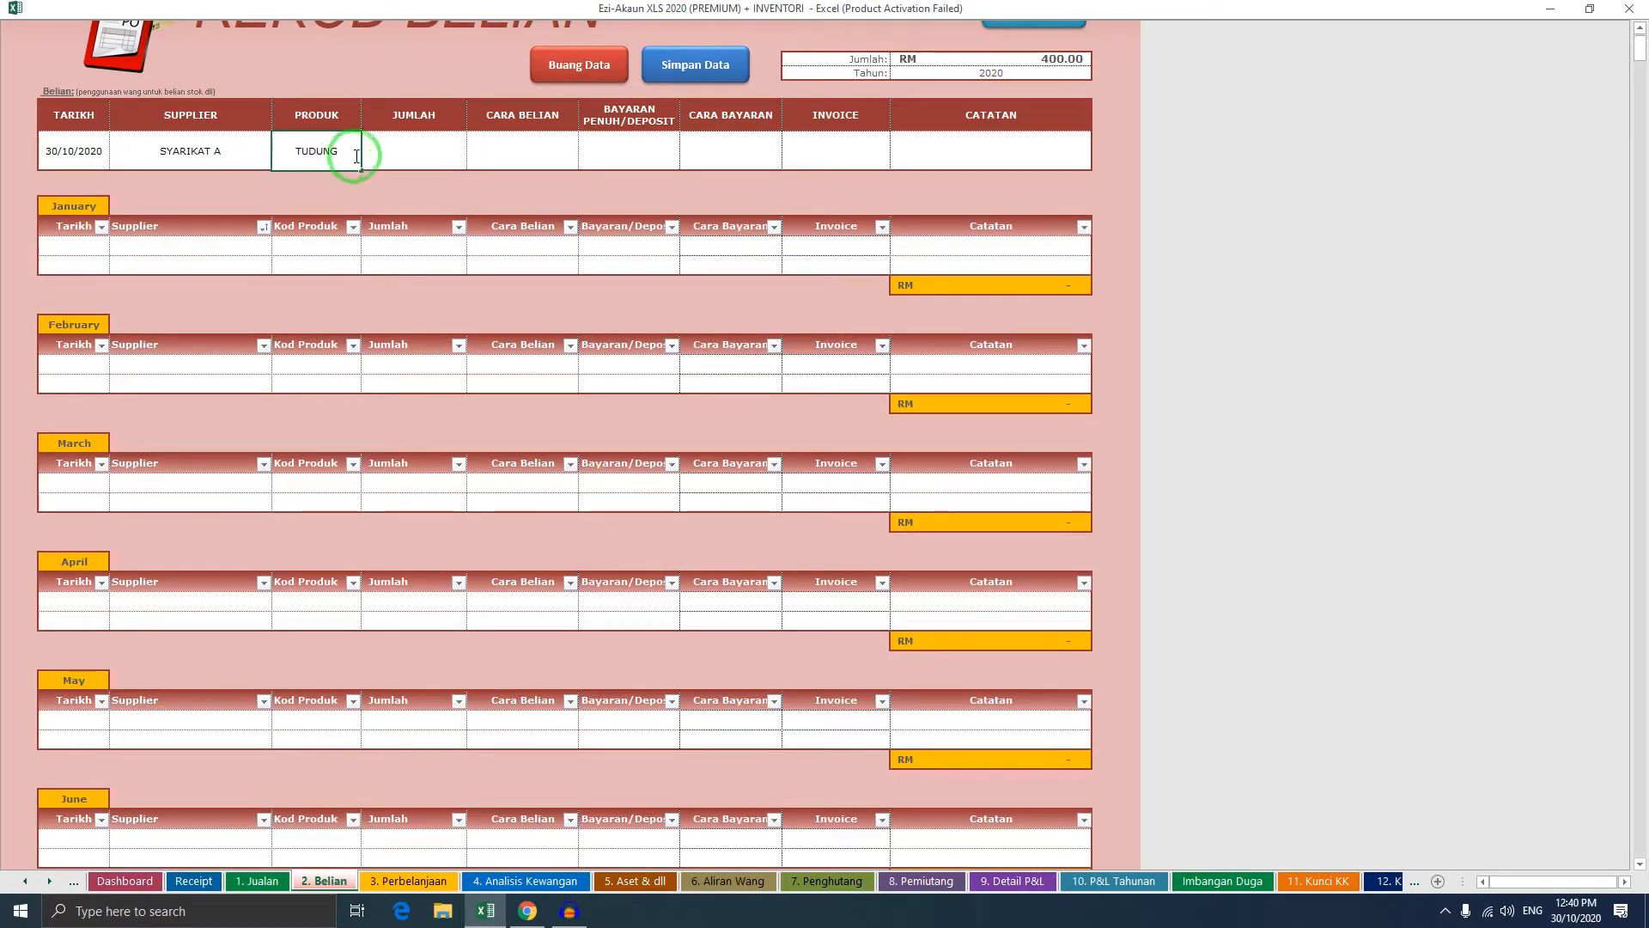
# Set the new purchase's JUMLAH to 1,000 and its CARA BELIAN to CREDIT
pyautogui.click(452, 157)
pyautogui.write('1,000')
pyautogui.click(569, 156)
pyautogui.click(586, 161)
pyautogui.click(550, 177)
# Try deposit amounts of 200 and zero in the BAYARAN PENUH/DEPOSIT cell of the new purchase
pyautogui.click(624, 162)
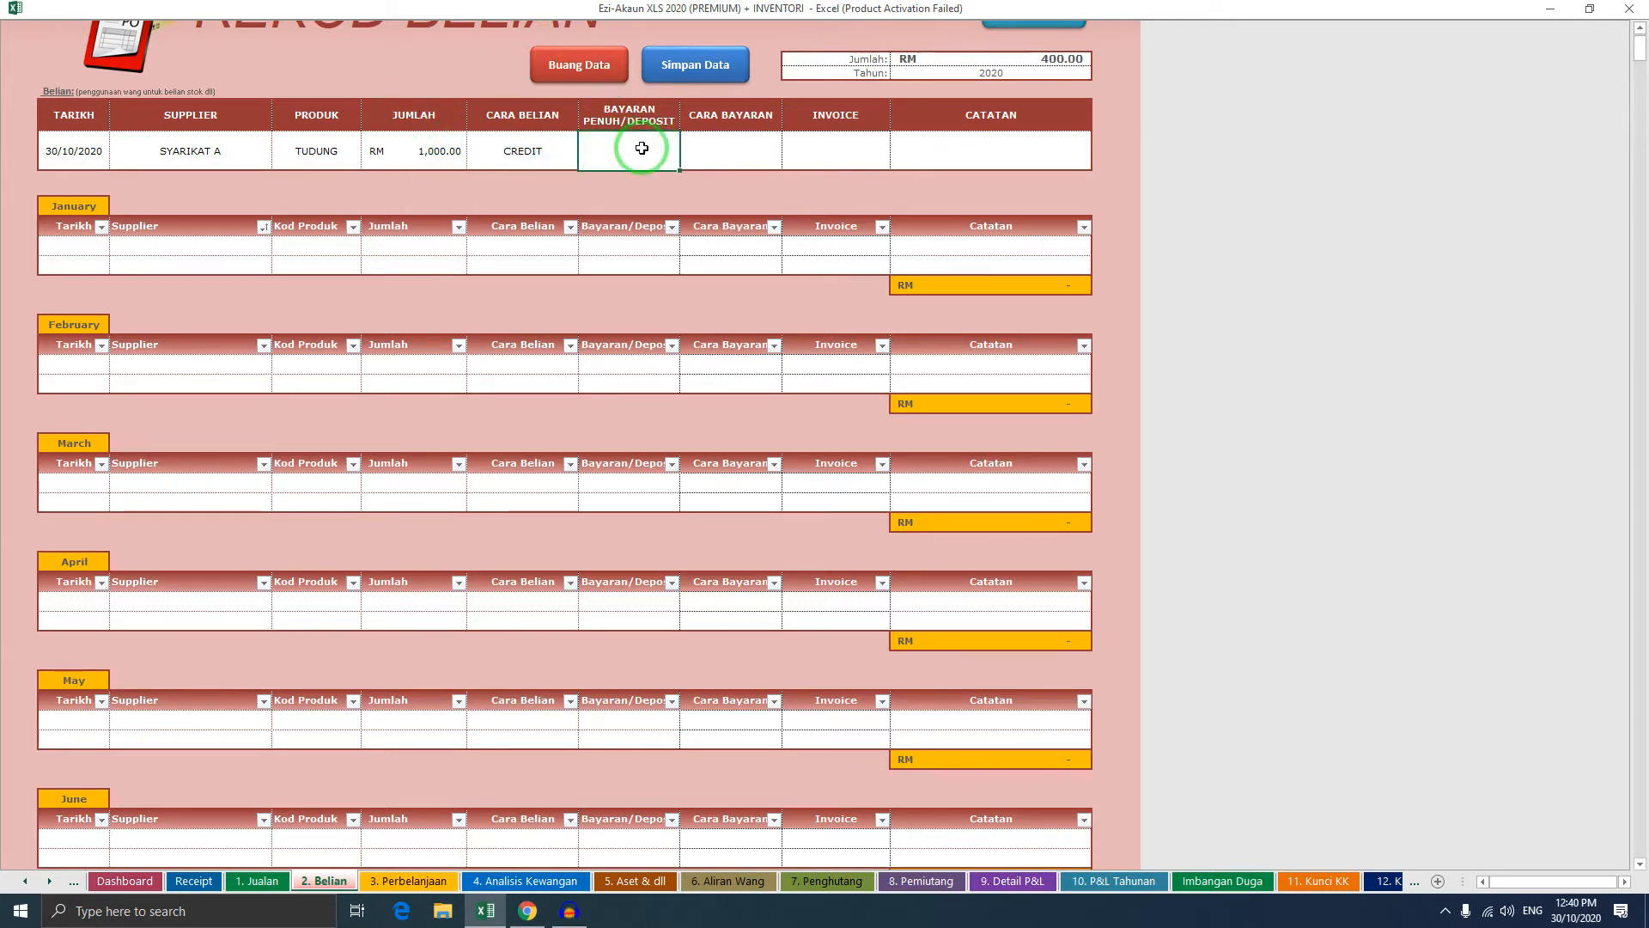
pyautogui.click(718, 145)
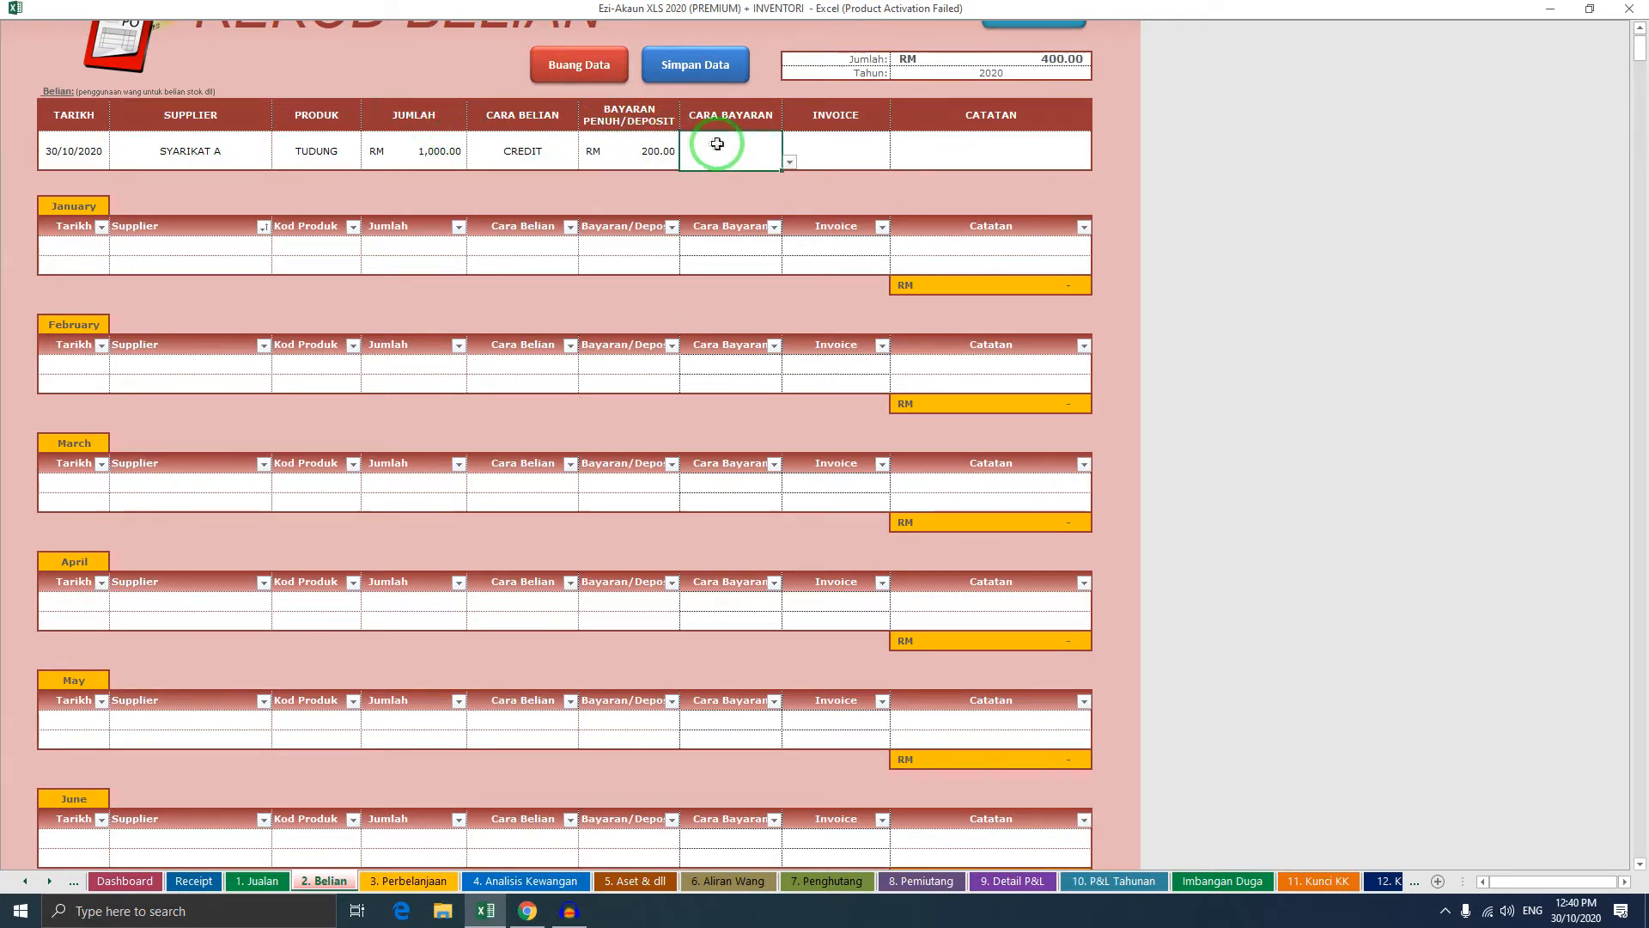
pyautogui.click(658, 150)
pyautogui.write('000')
pyautogui.click(769, 163)
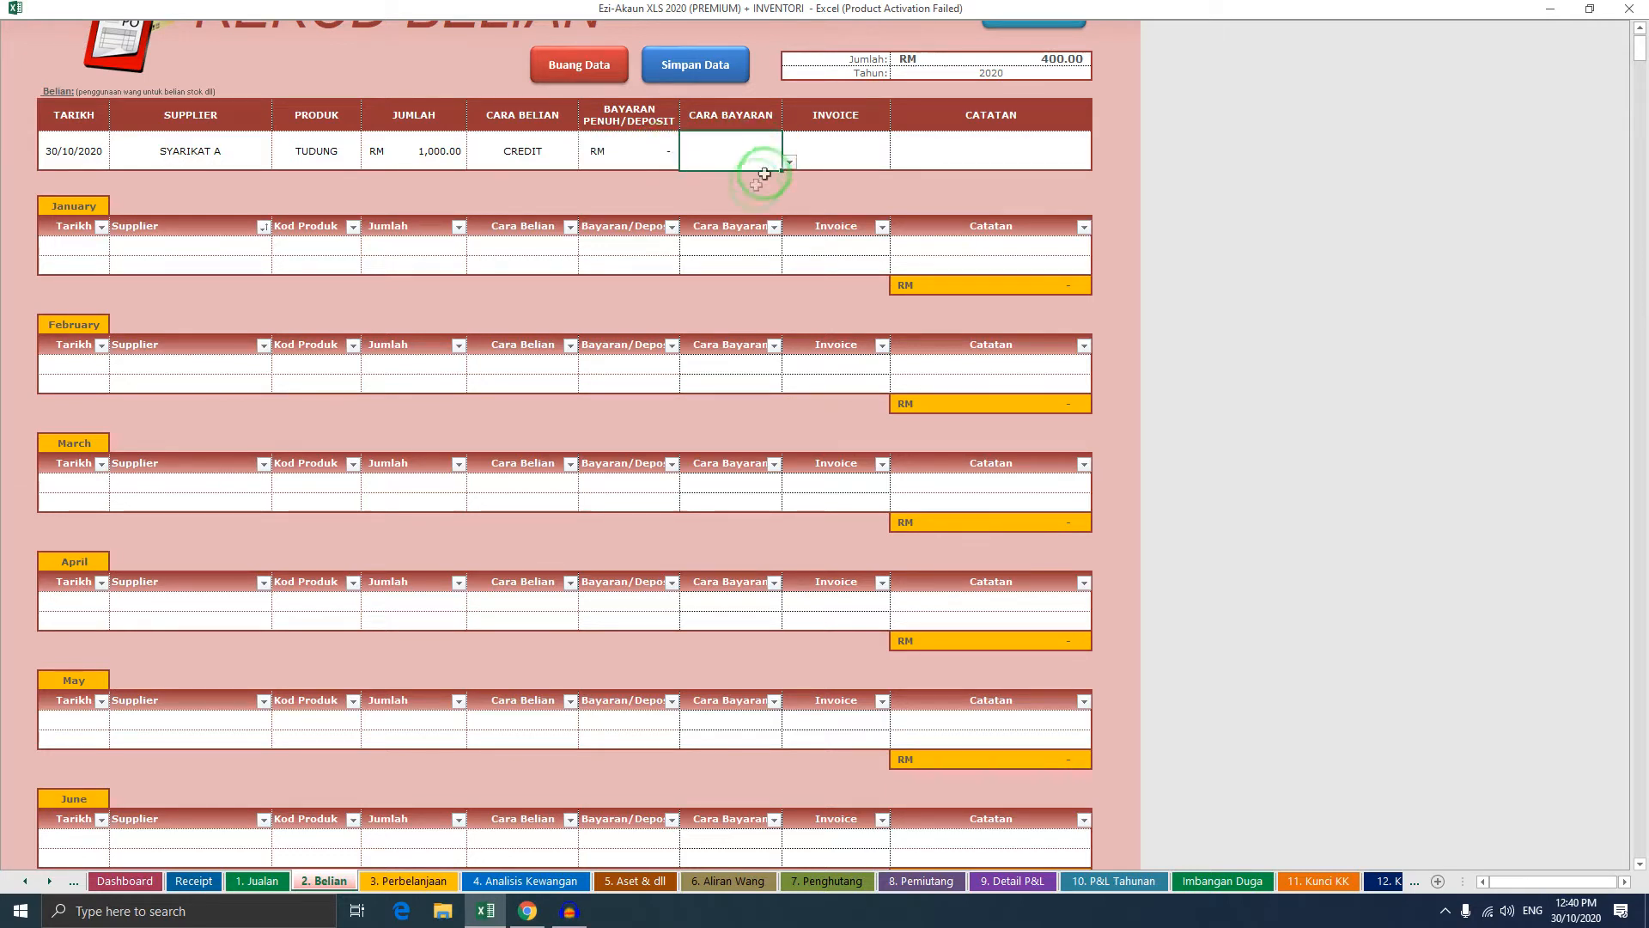
# Enter a deposit of 100 for the credit purchase and choose CIMB as the CARA BAYARAN
pyautogui.click(649, 150)
pyautogui.write('100')
pyautogui.click(726, 153)
pyautogui.click(789, 164)
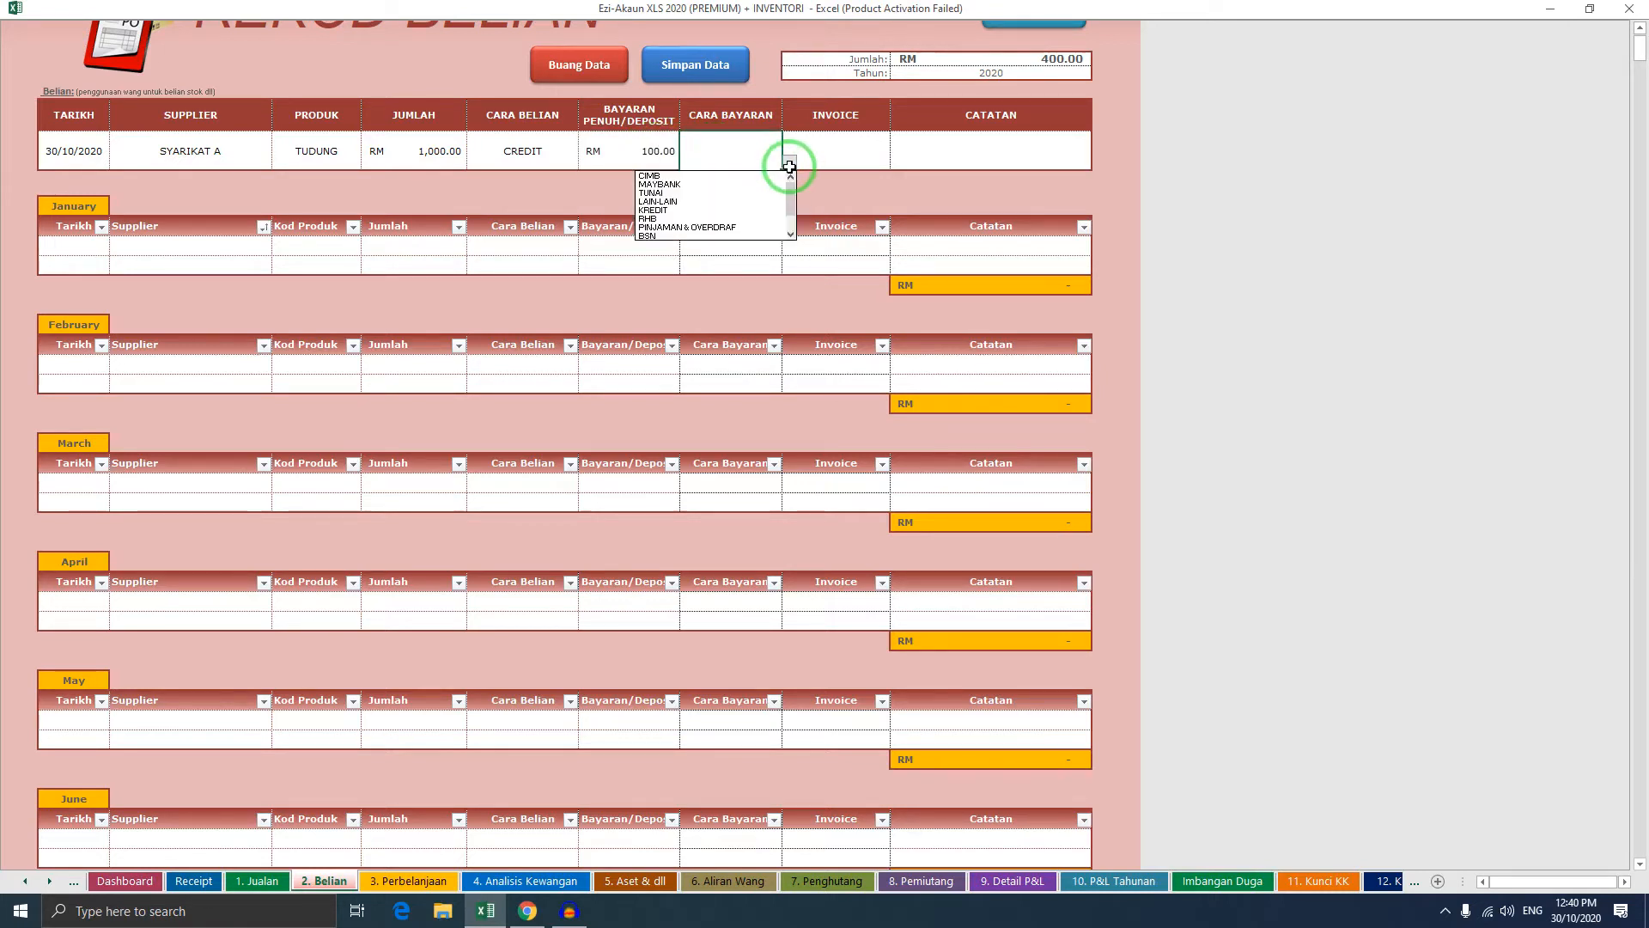
pyautogui.click(754, 177)
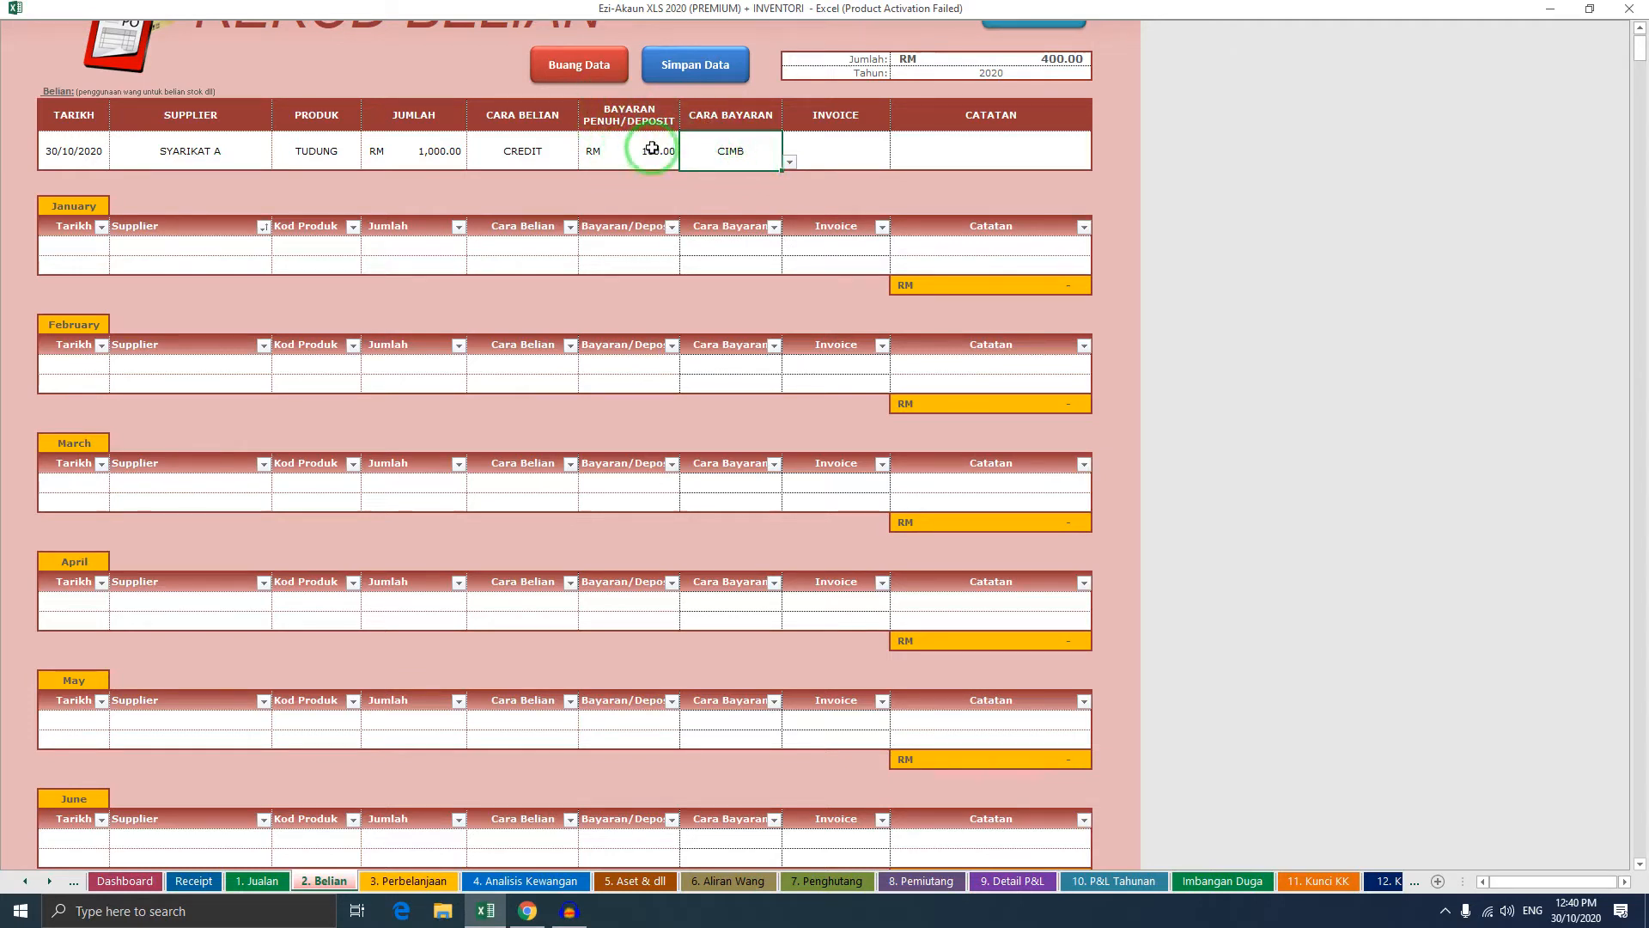
# Try MAYBANK as the CARA BAYARAN of the credit purchase and switch it back to CIMB
pyautogui.click(790, 162)
pyautogui.scroll(-1, 791, 196)
pyautogui.click(683, 175)
pyautogui.click(787, 162)
pyautogui.scroll(1, 772, 176)
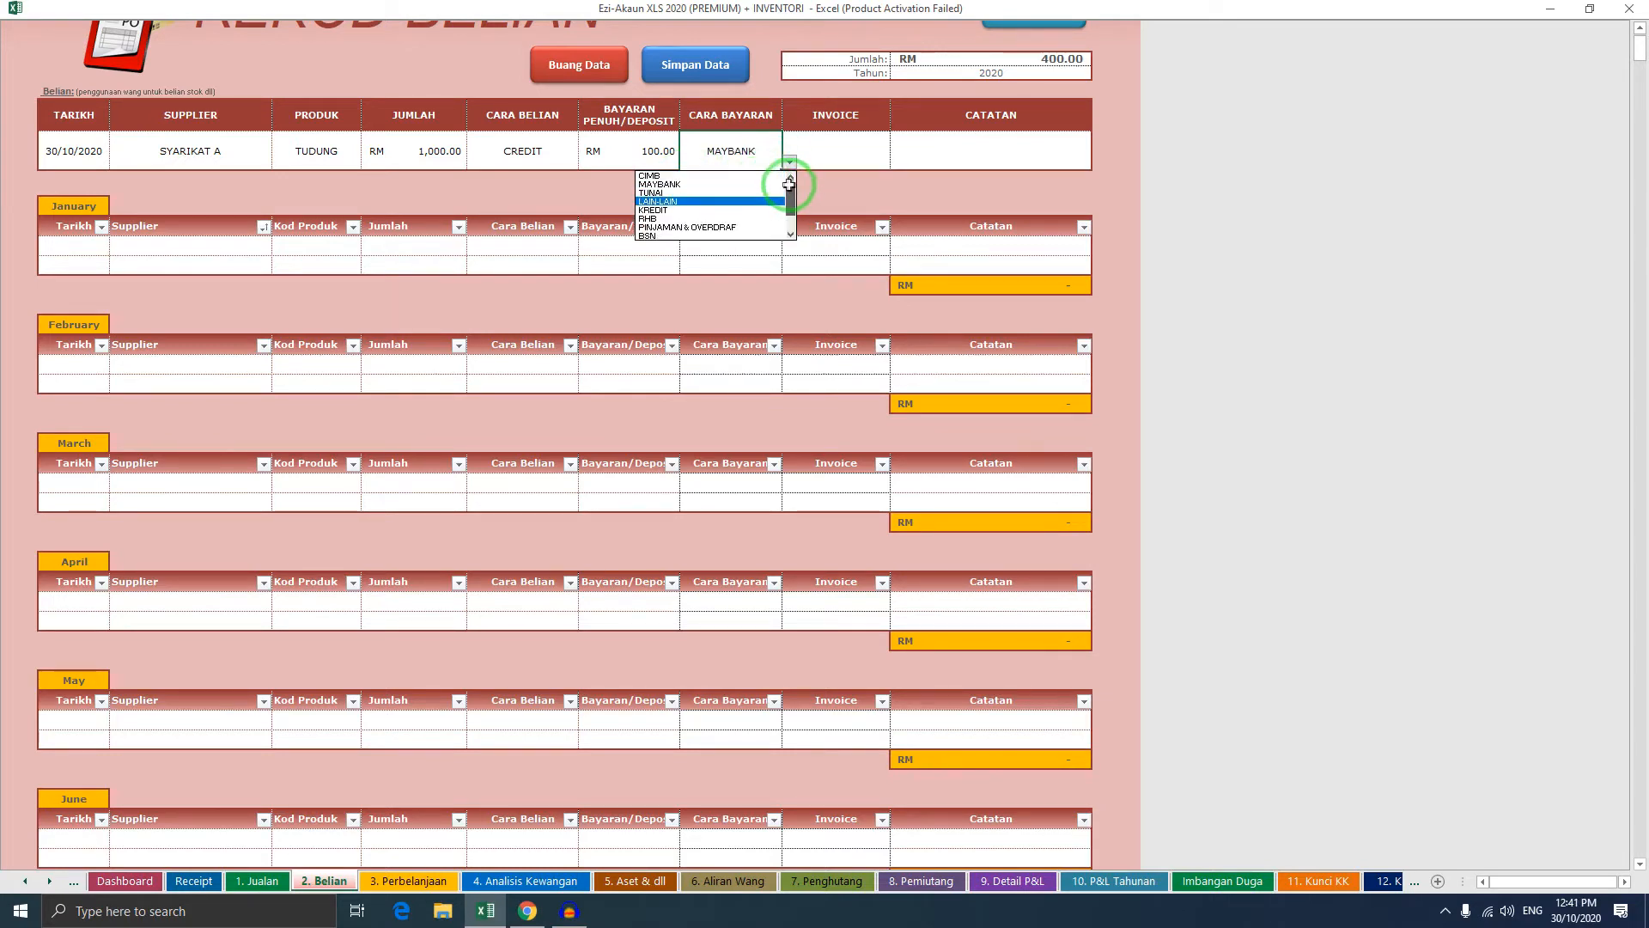
pyautogui.click(768, 177)
# Enter invoice SD3466 for the credit purchase
pyautogui.click(855, 151)
pyautogui.write('SD')
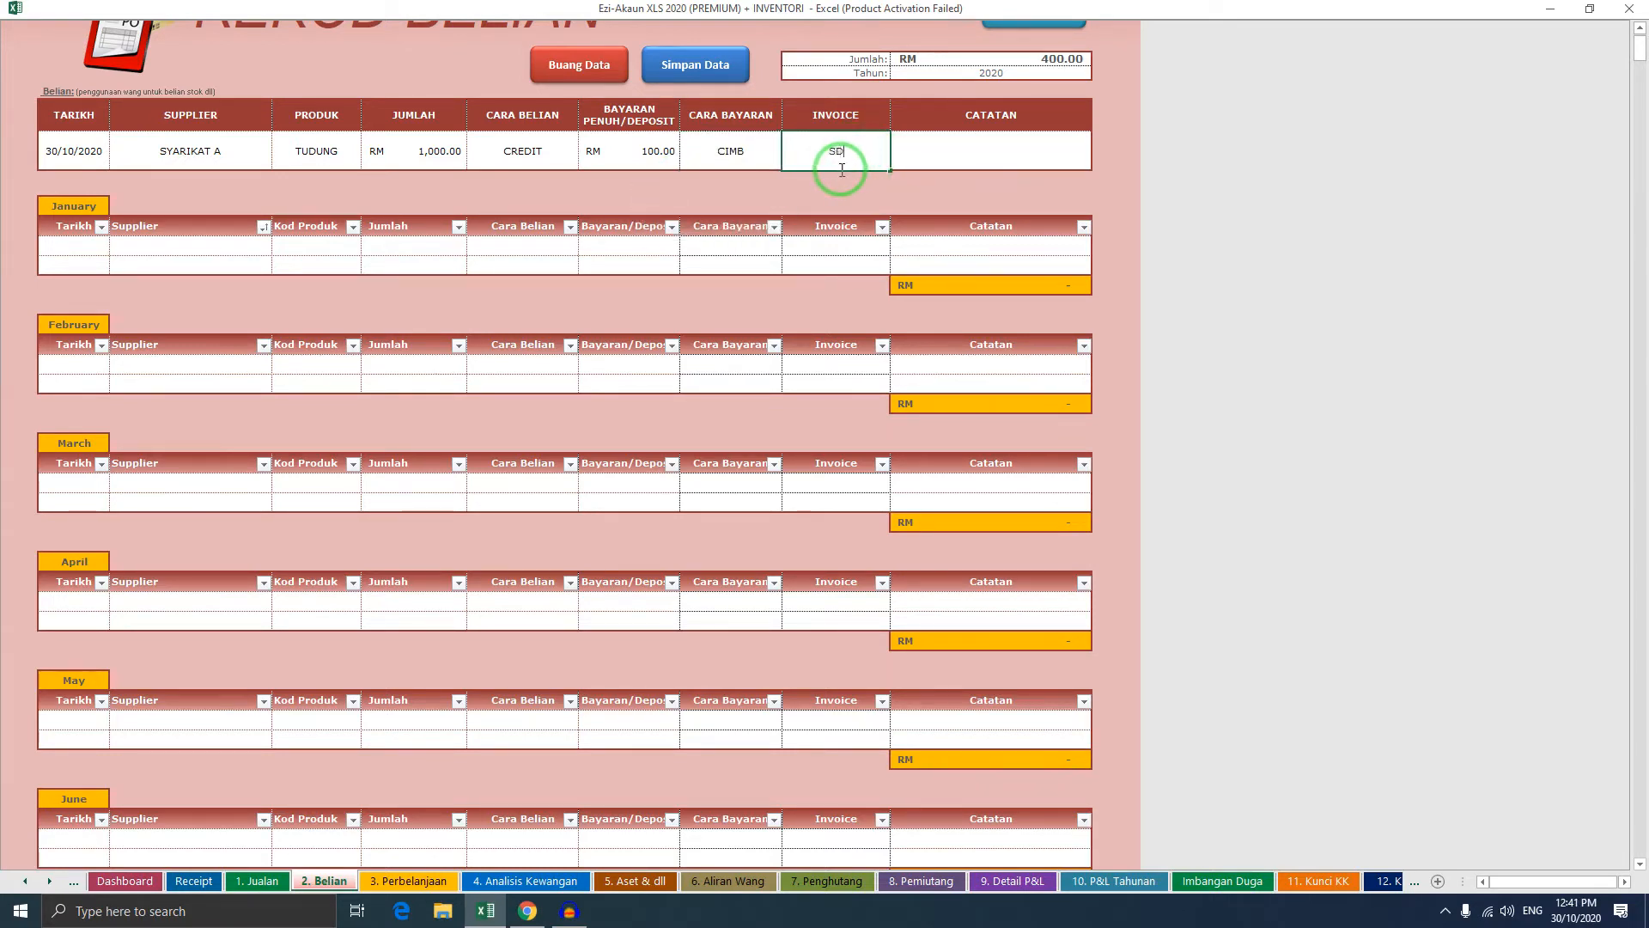
pyautogui.write('3466')
pyautogui.scroll(1, 756, 163)
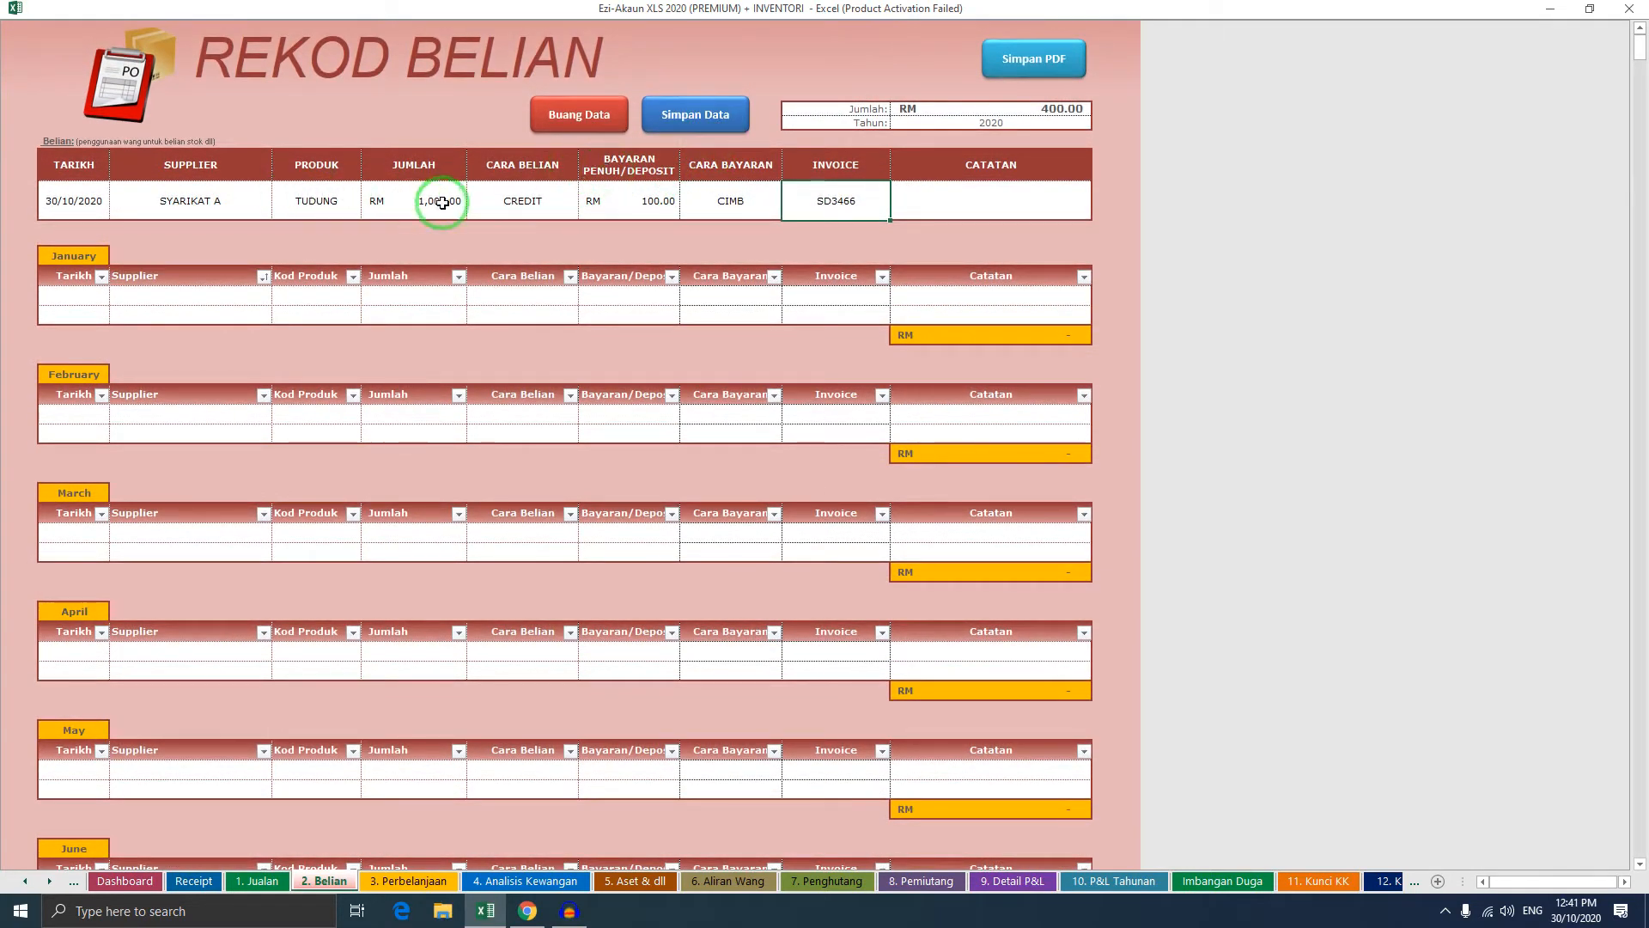
# Delete the RM 345.00 payment dated 2/11/2020 from the SYARIKAT A table in the 8. Pemiutang sheet
pyautogui.click(1014, 881)
pyautogui.click(921, 882)
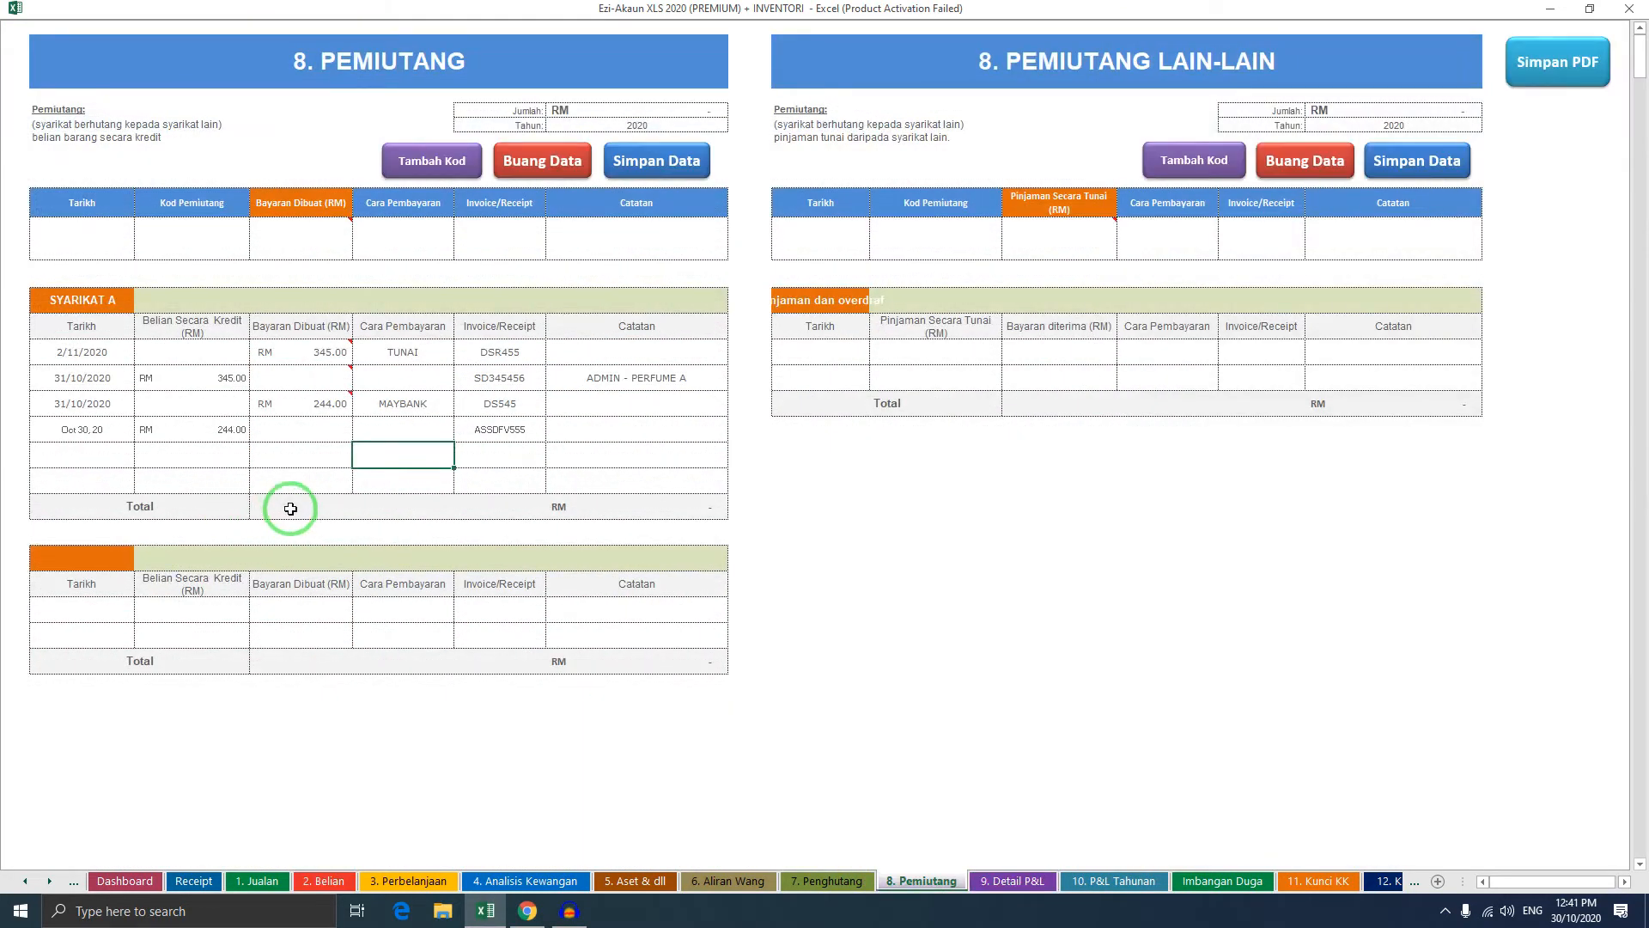
pyautogui.click(187, 305)
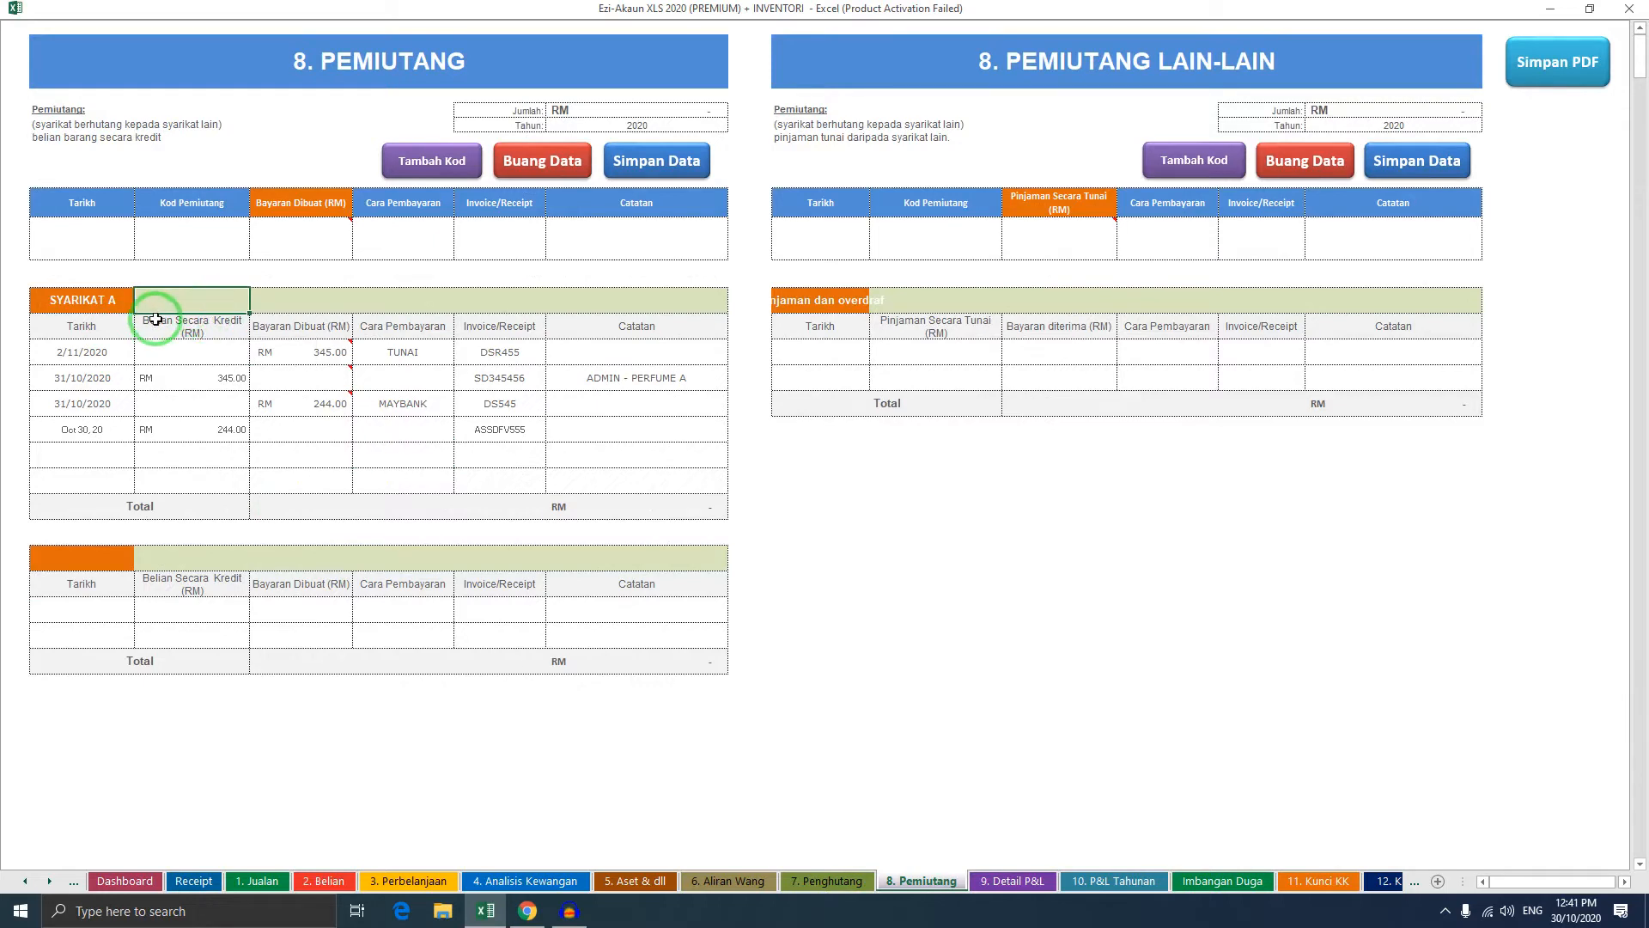
pyautogui.click(177, 359)
pyautogui.click(547, 172)
pyautogui.click(802, 508)
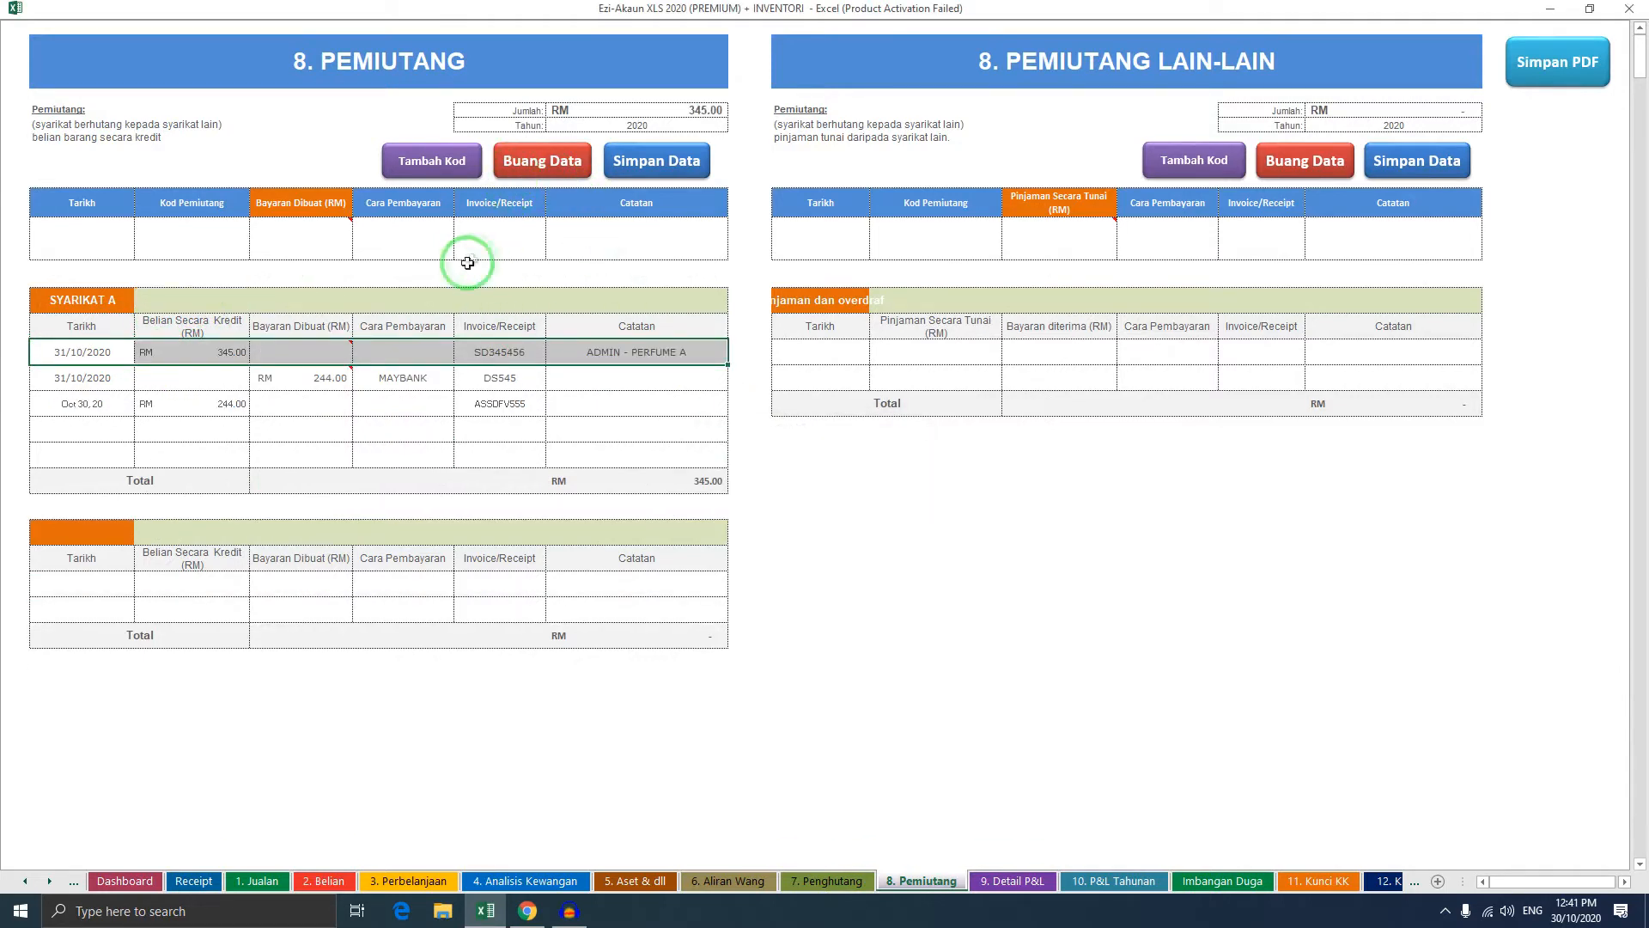
# Delete the RM 345.00 credit purchase with invoice SD345456 from the SYARIKAT A table, confirming the removal
pyautogui.click(430, 356)
pyautogui.click(515, 163)
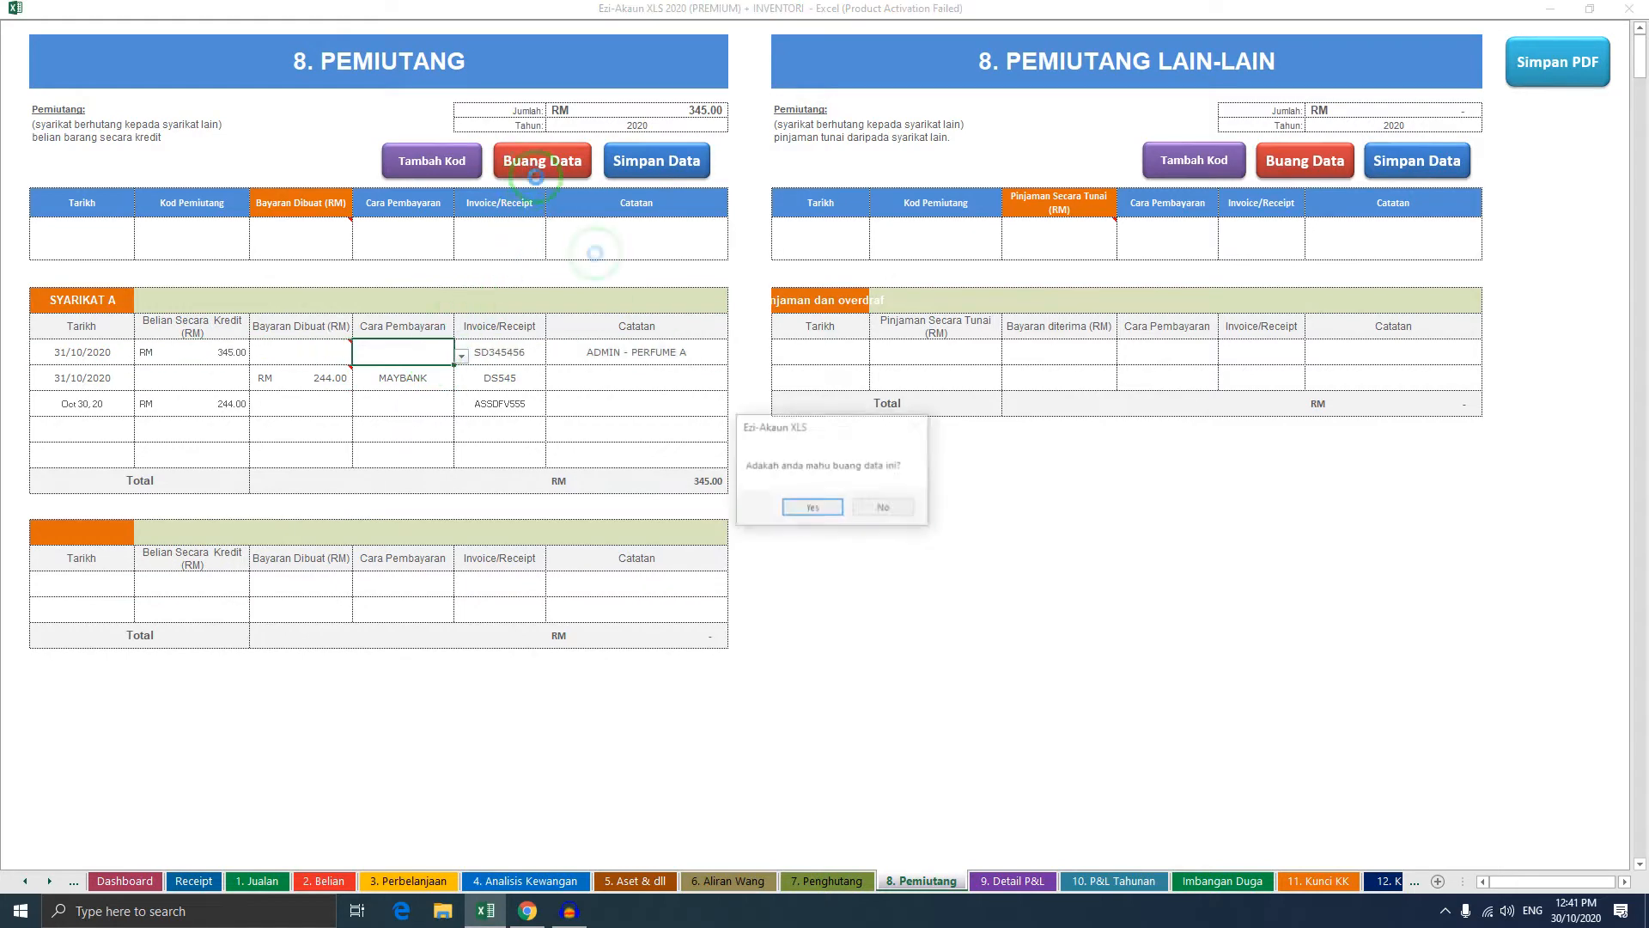
pyautogui.click(813, 507)
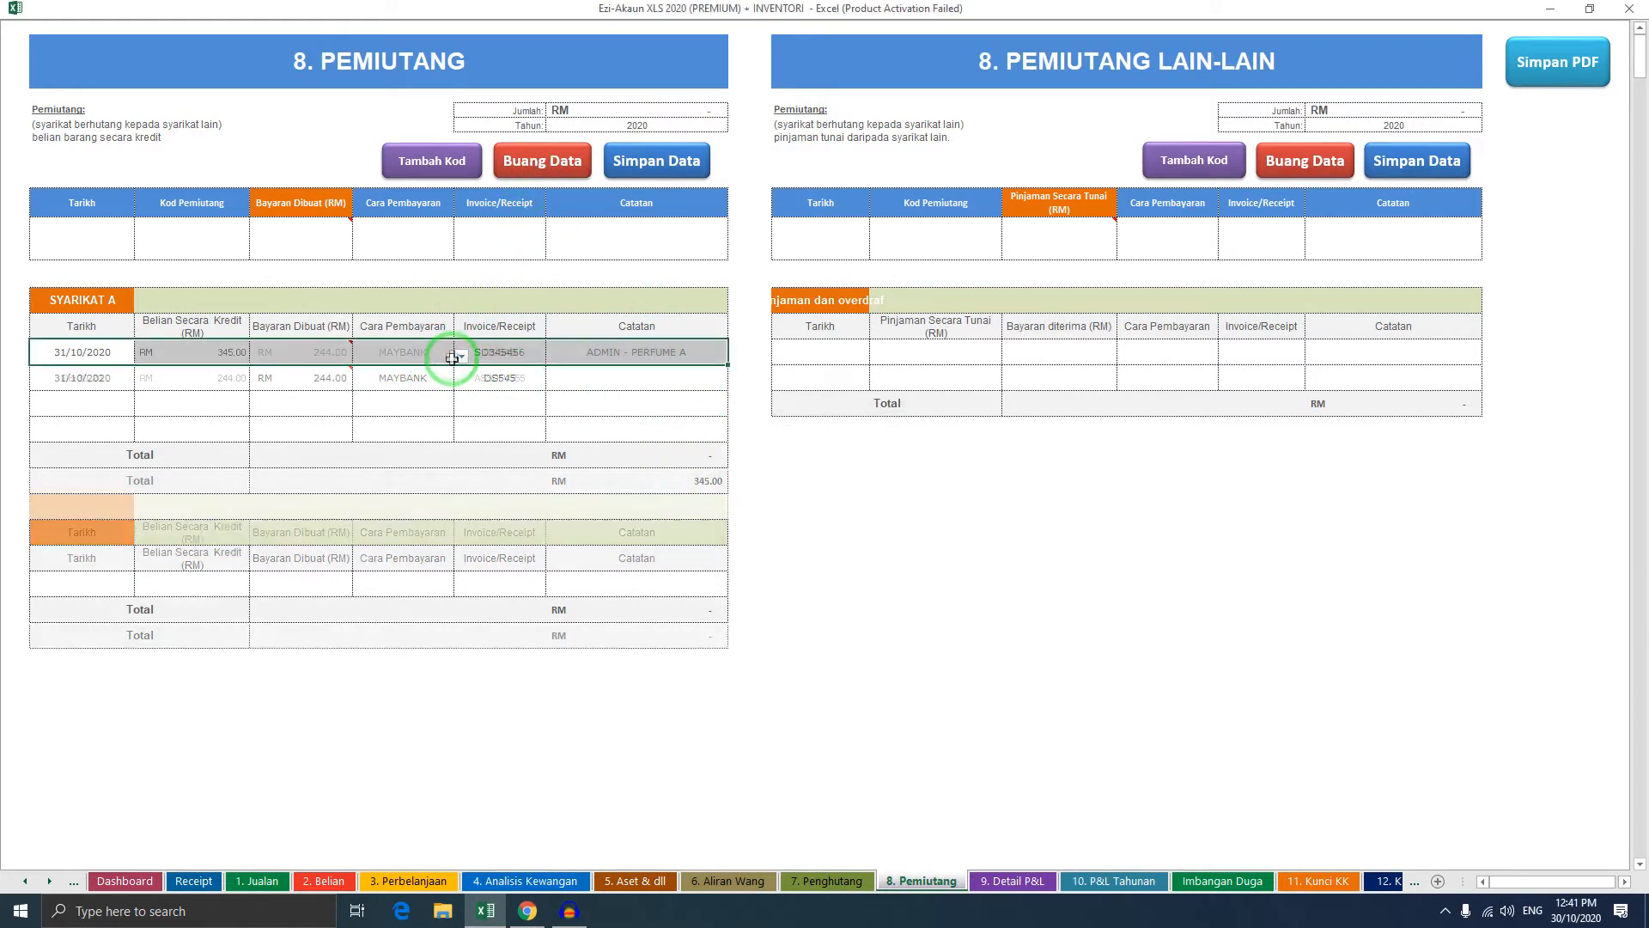
pyautogui.click(526, 165)
pyautogui.click(835, 505)
# Delete the two remaining RM 244.00 records, DS545 and ASSDFV555, from the SYARIKAT A table
pyautogui.click(500, 352)
pyautogui.click(542, 161)
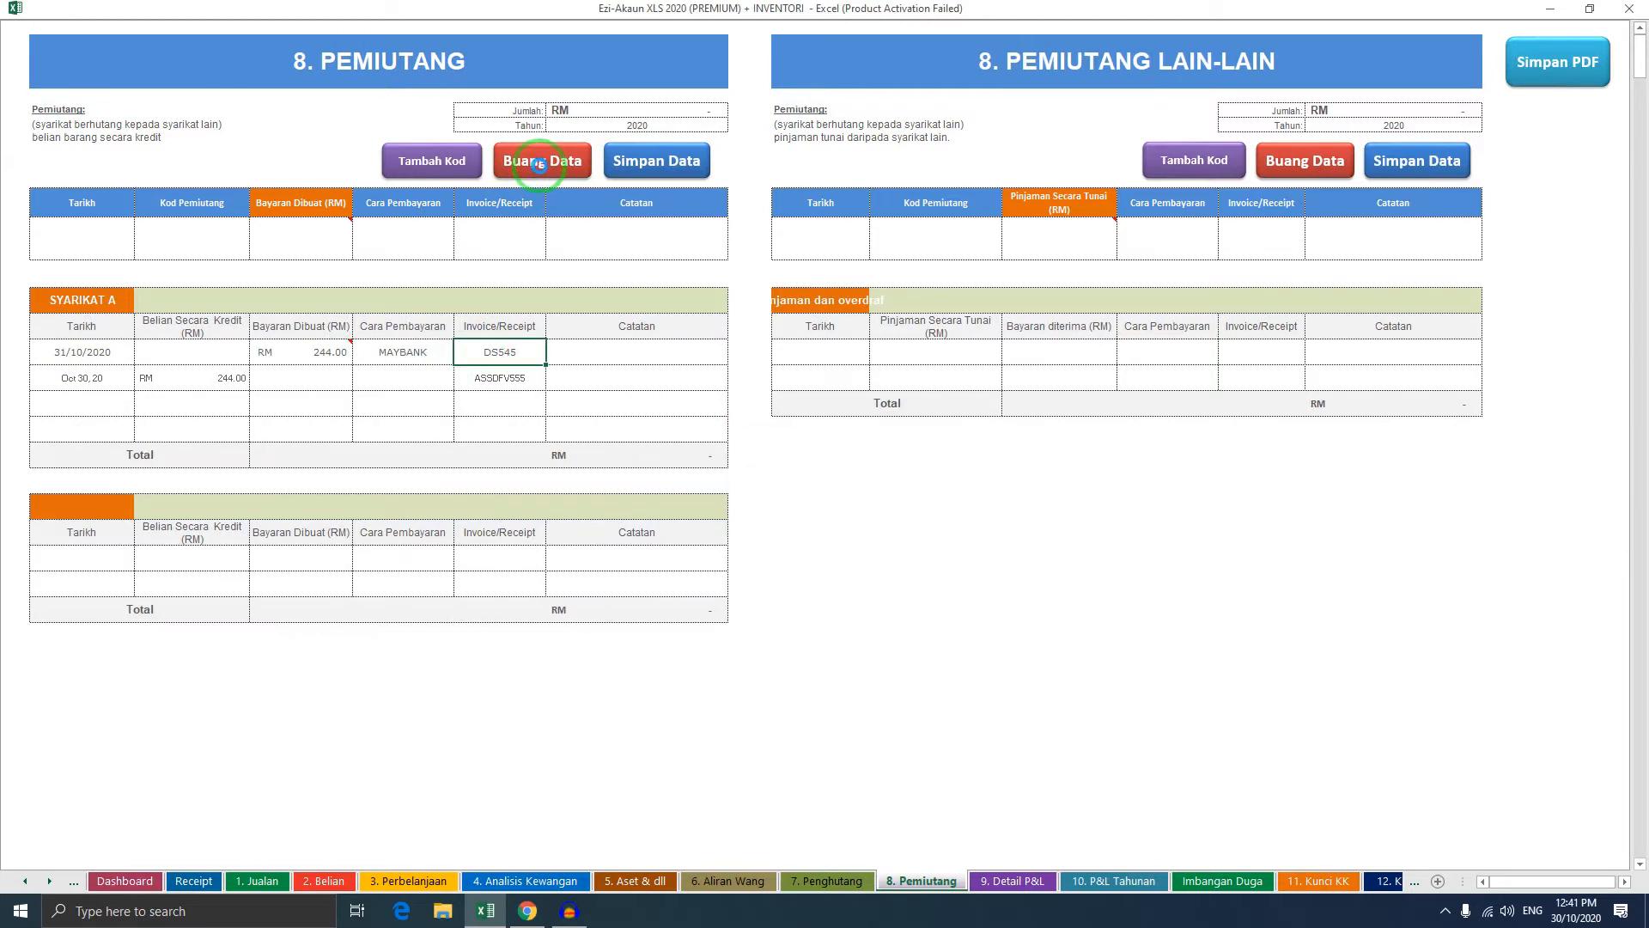
pyautogui.click(811, 508)
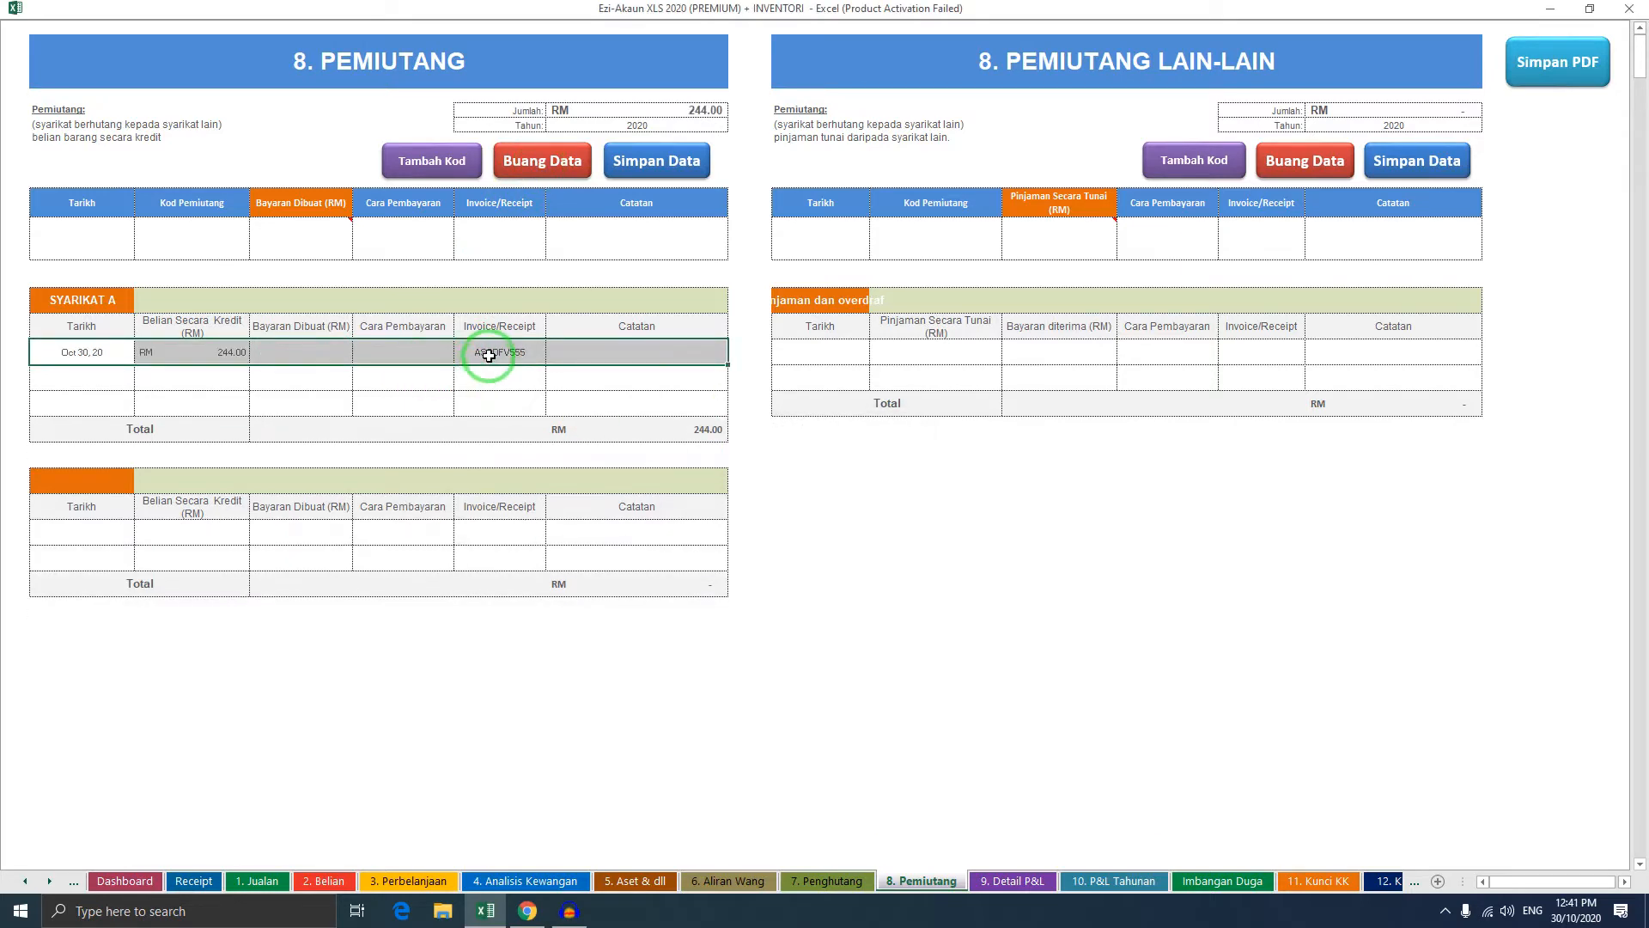
pyautogui.click(488, 354)
pyautogui.click(545, 165)
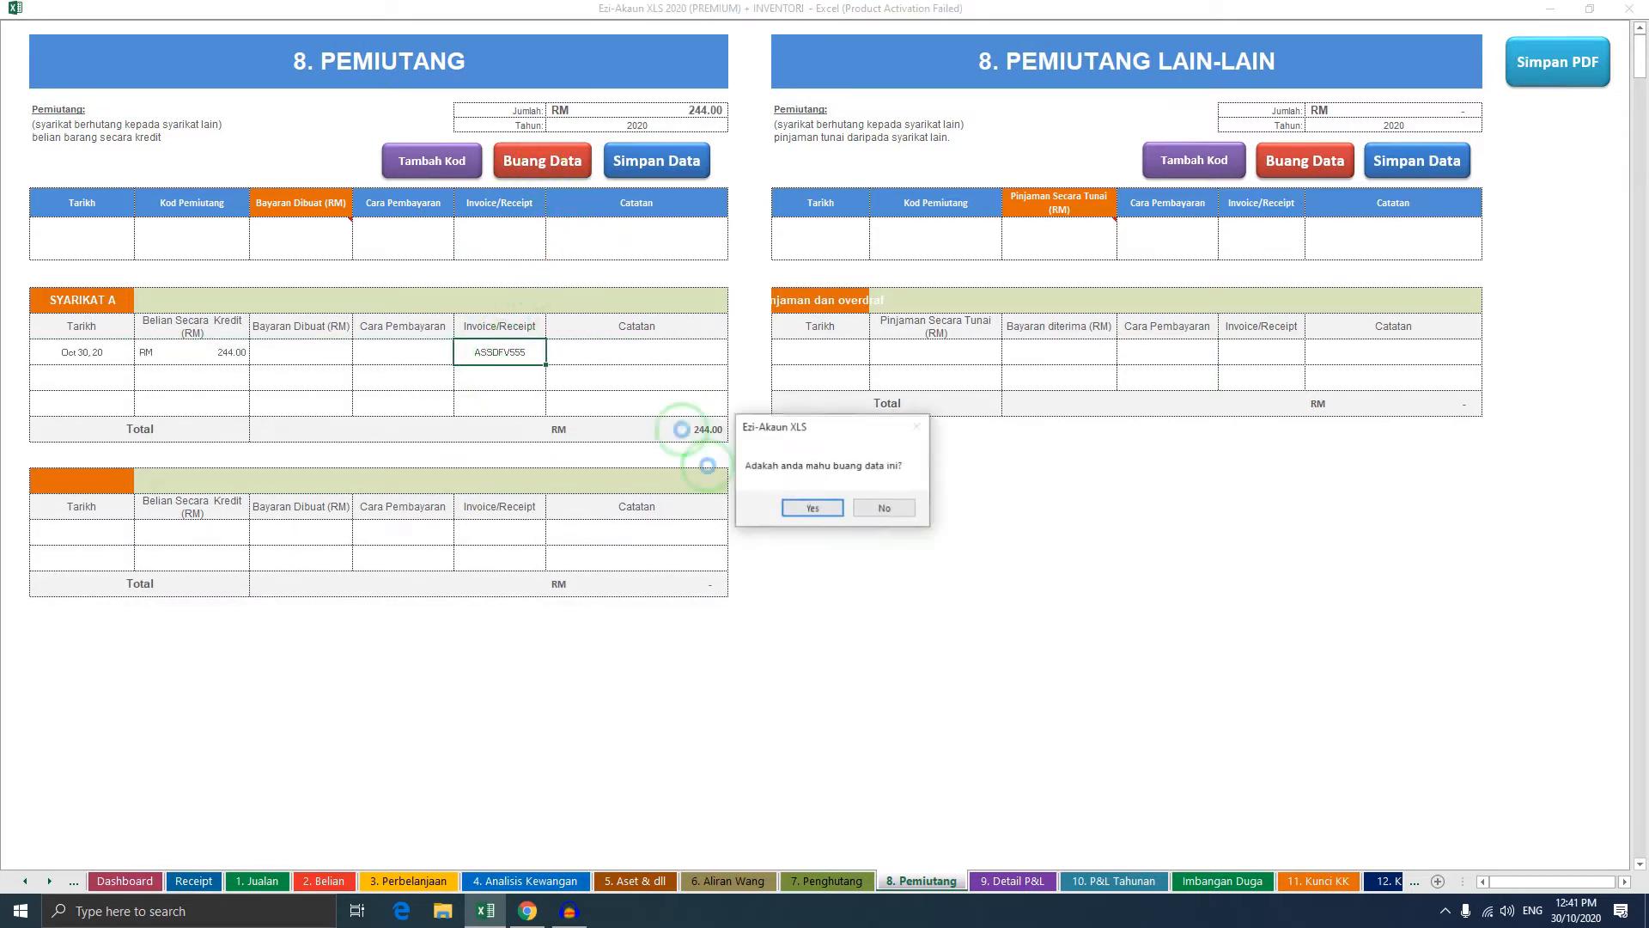
pyautogui.click(799, 509)
# Clear the SYARIKAT A code from the header of the emptied 8. Pemiutang table
pyautogui.click(79, 302)
pyautogui.press('Delete')
pyautogui.click(246, 346)
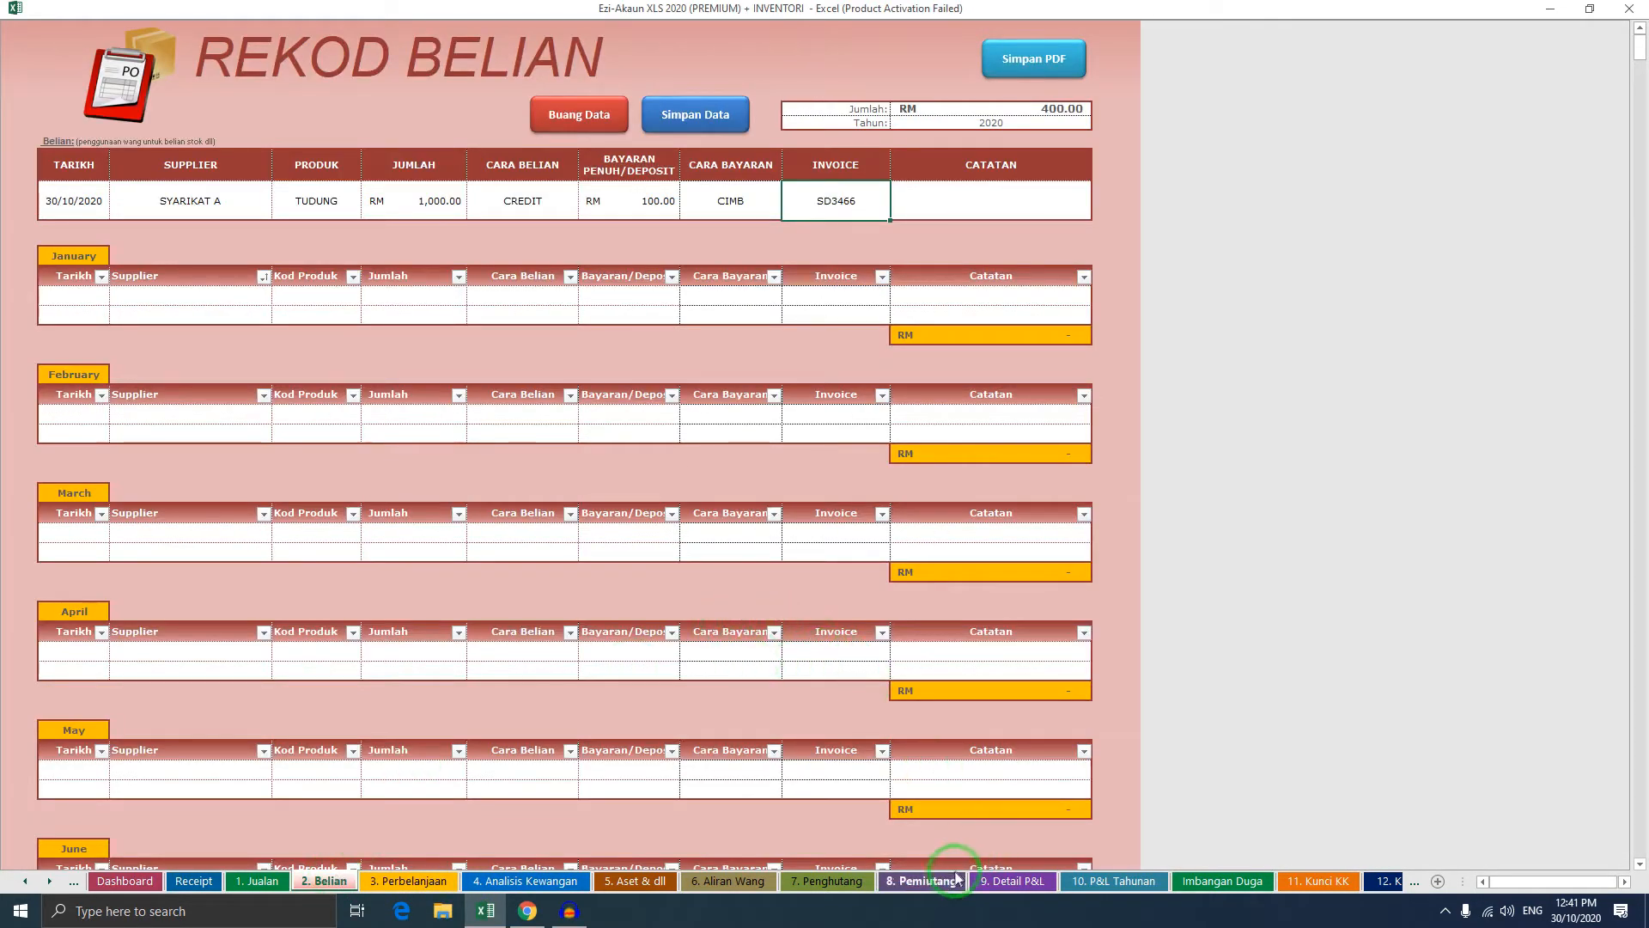
# Compare the pending 2. Belian entry with 8. Pemiutang and add another blank creditor code table there
pyautogui.click(939, 884)
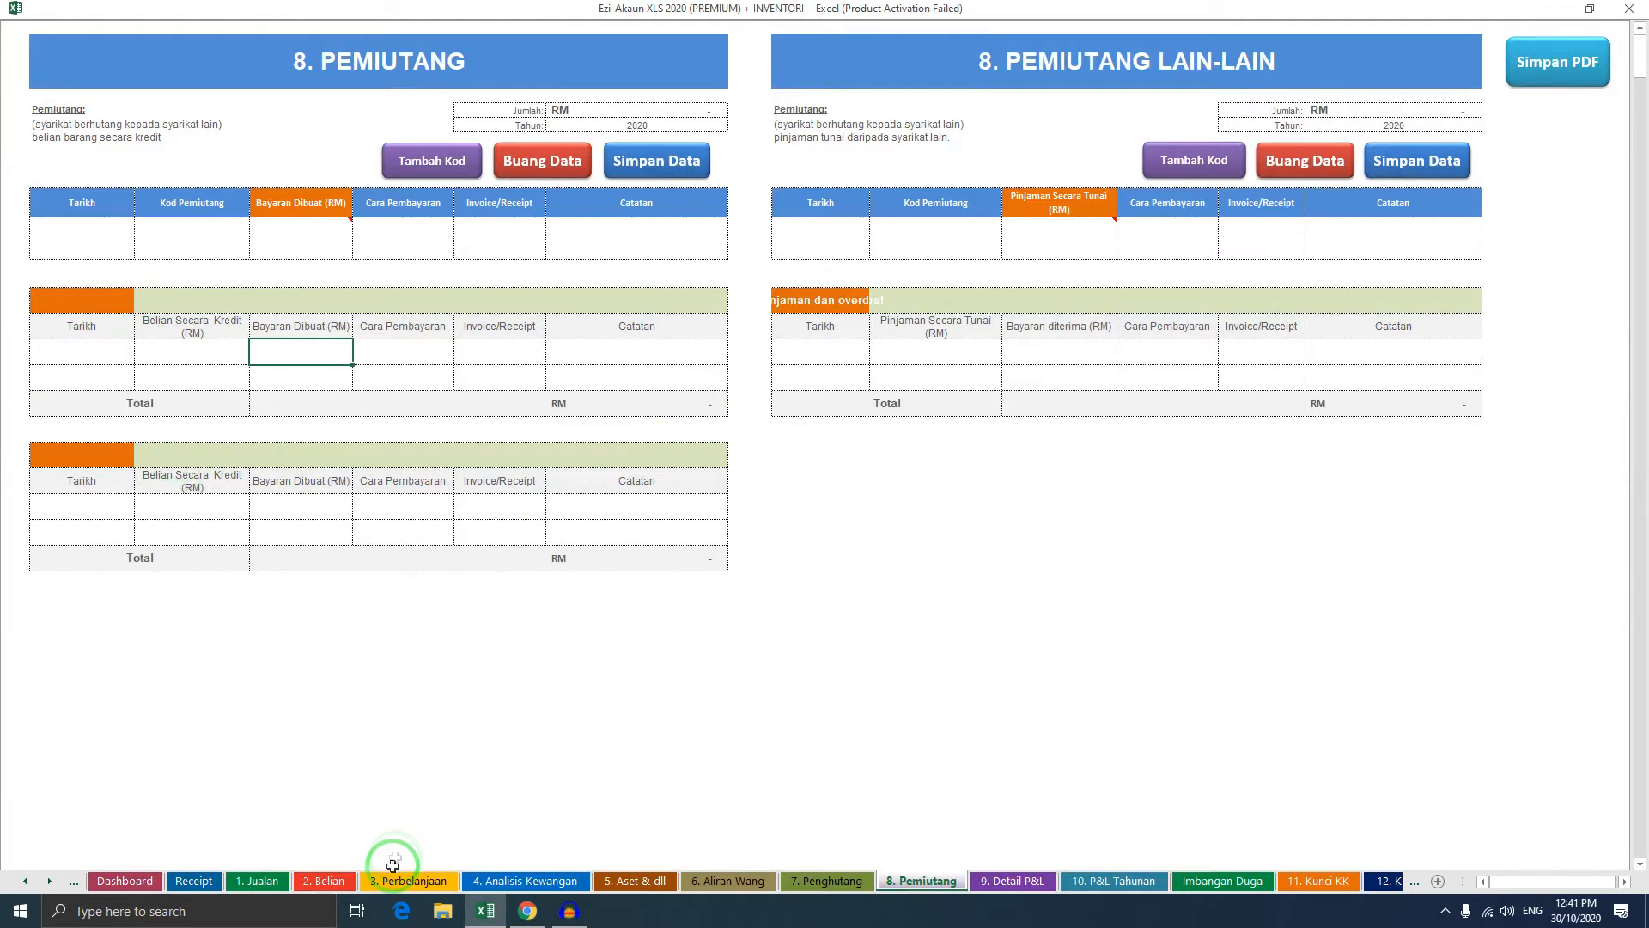
pyautogui.click(326, 881)
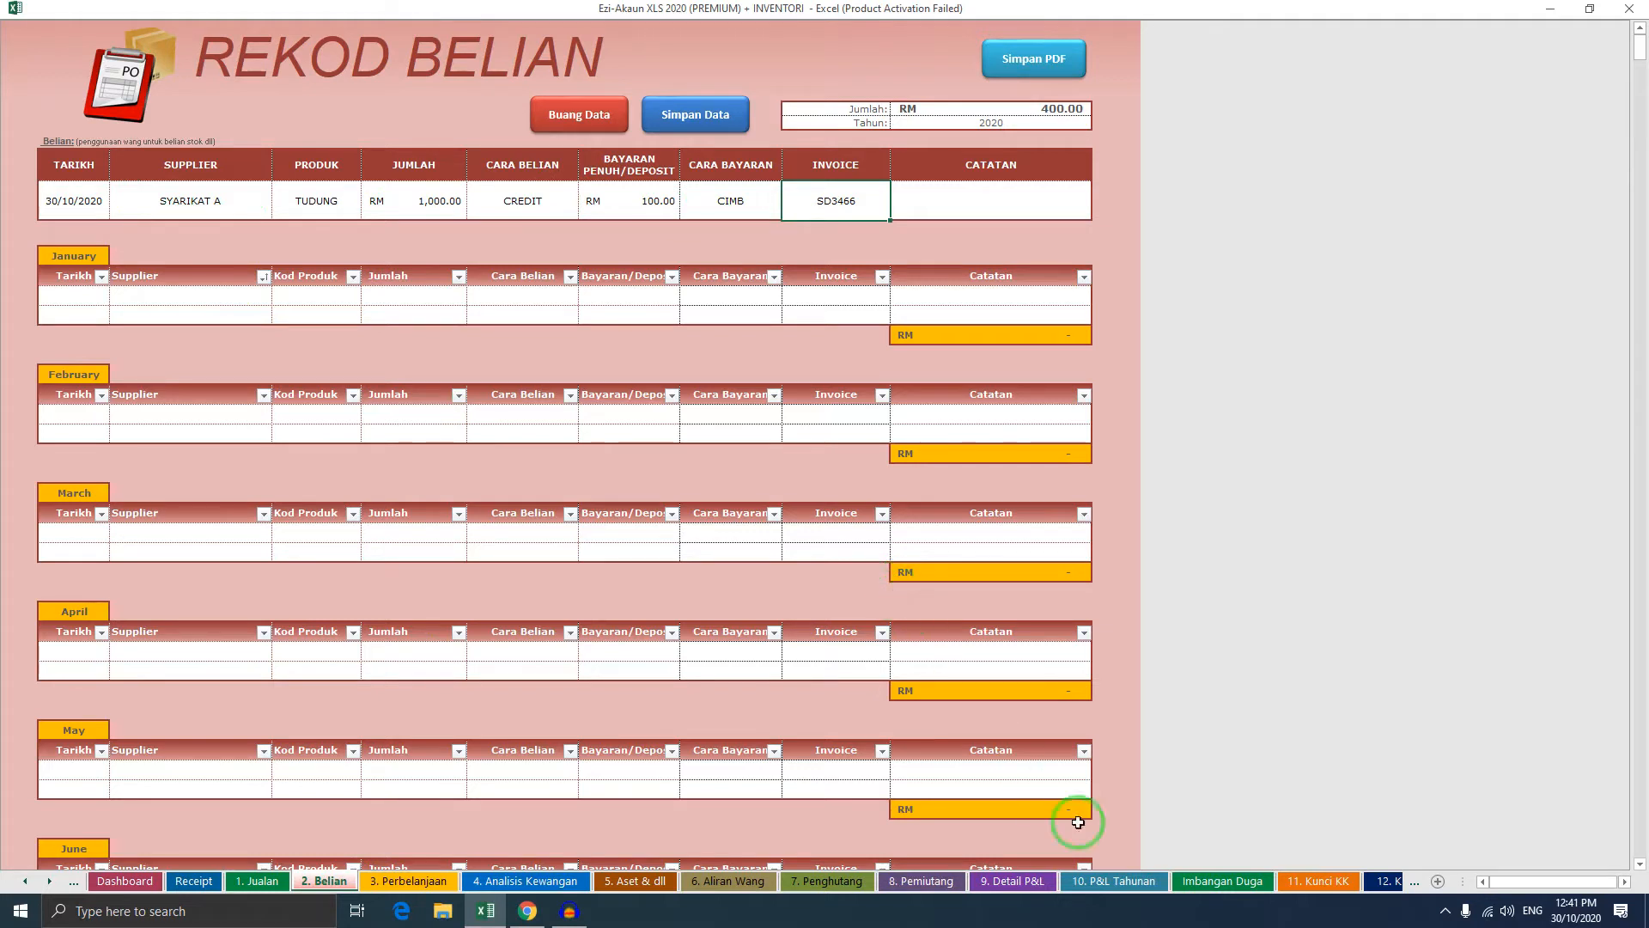
pyautogui.click(921, 882)
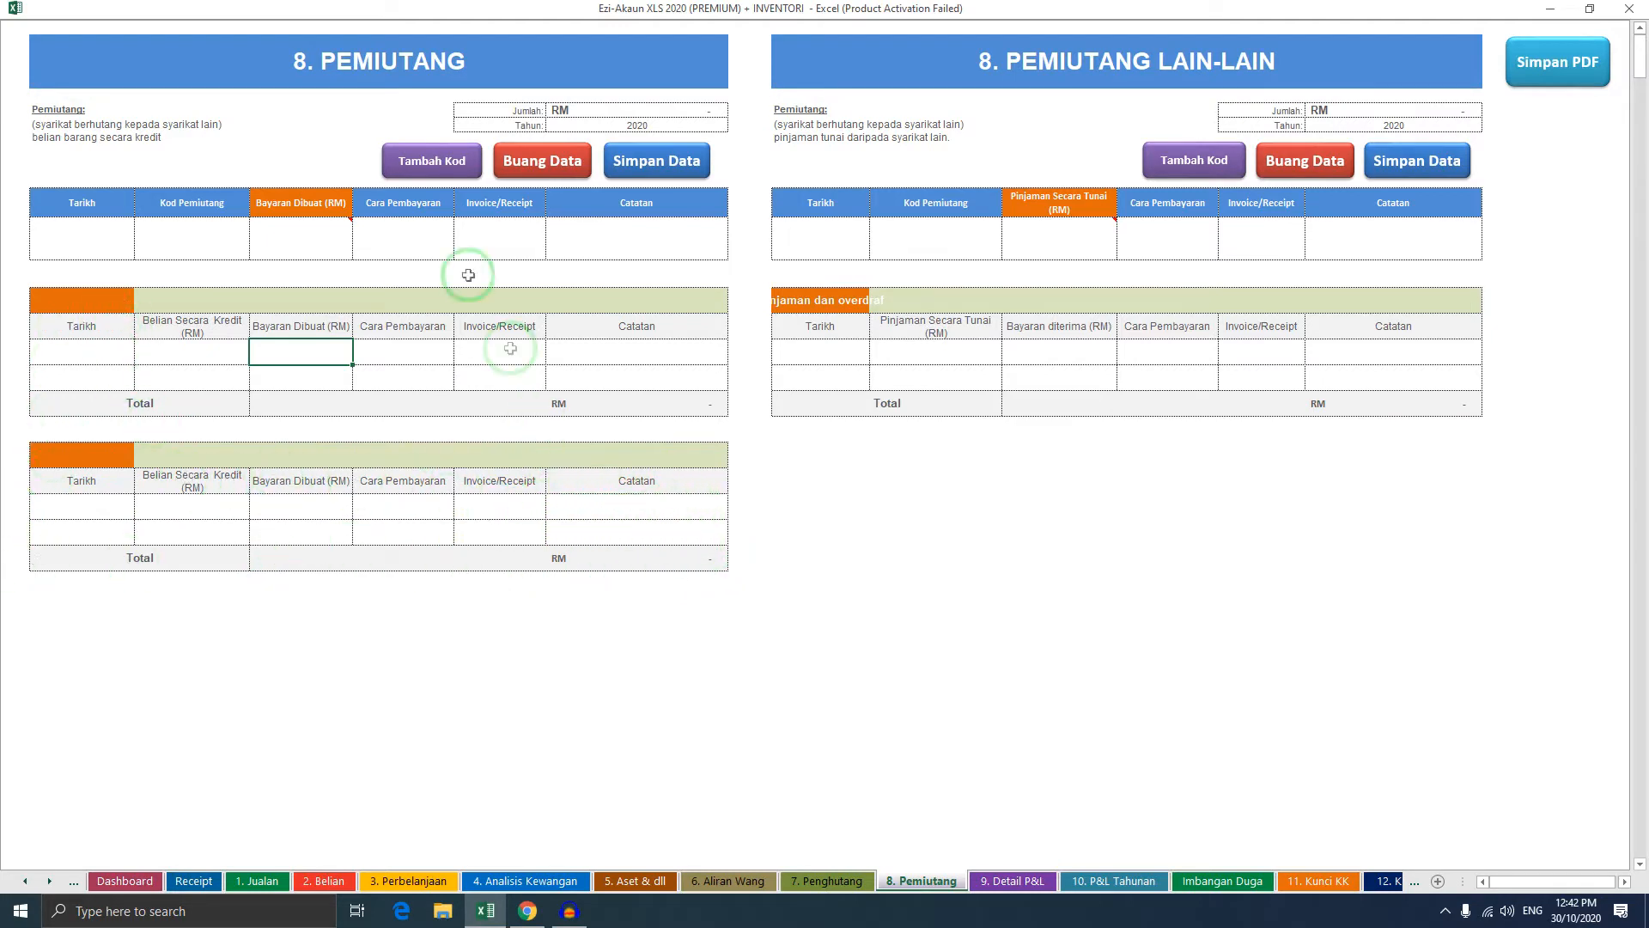
pyautogui.click(433, 164)
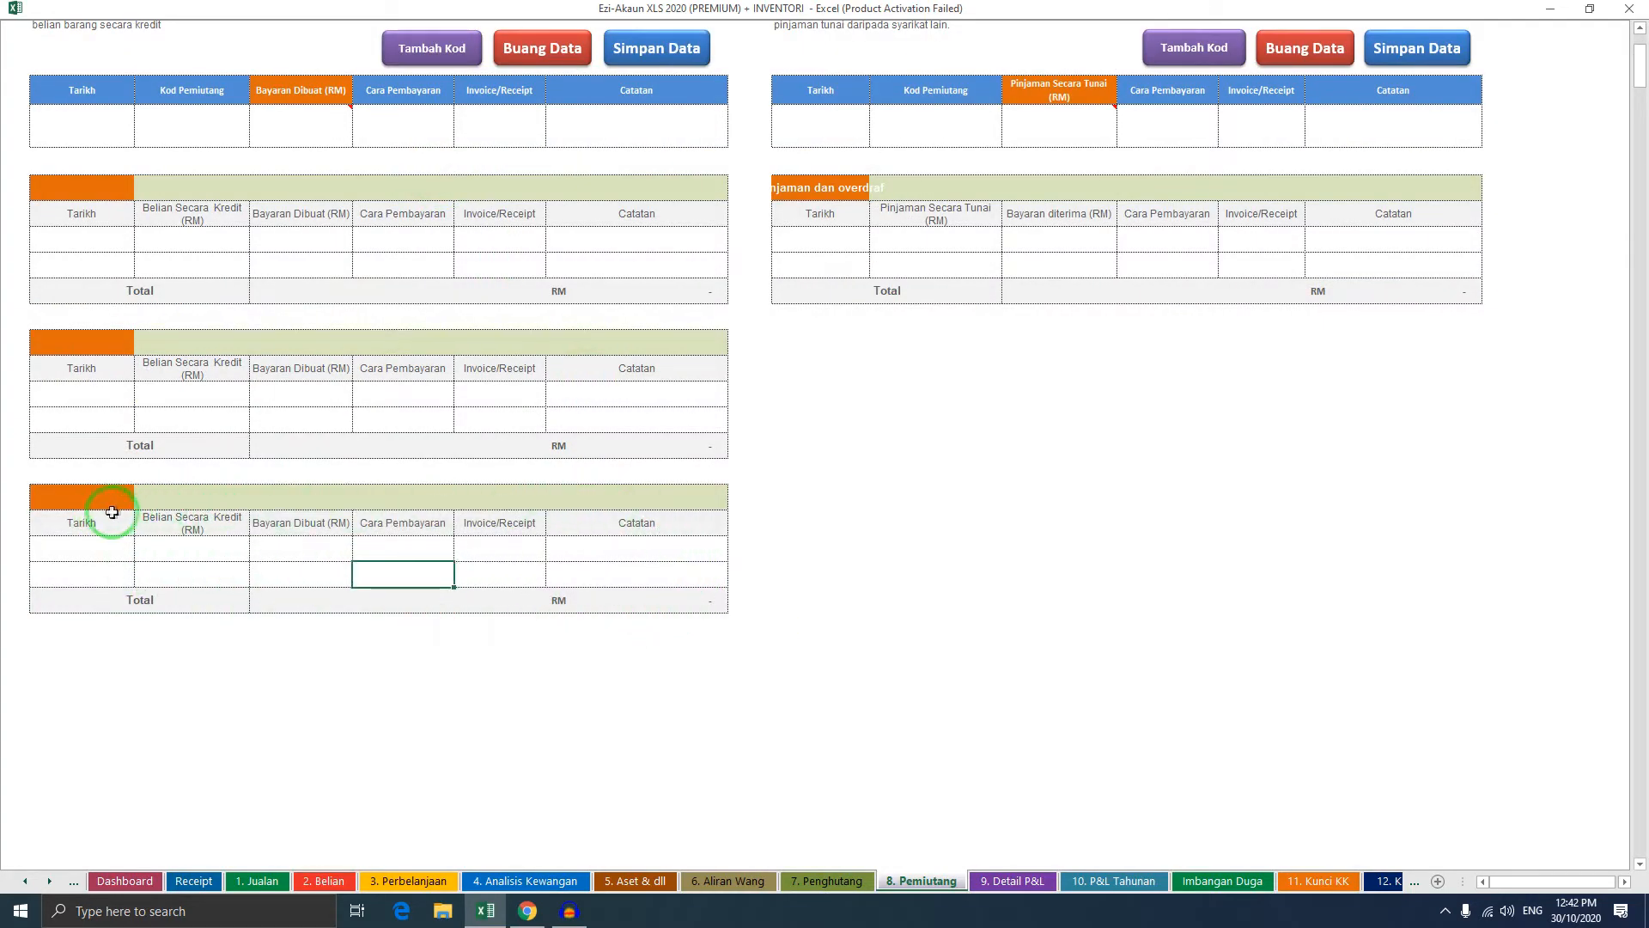
pyautogui.scroll(2, 480, 530)
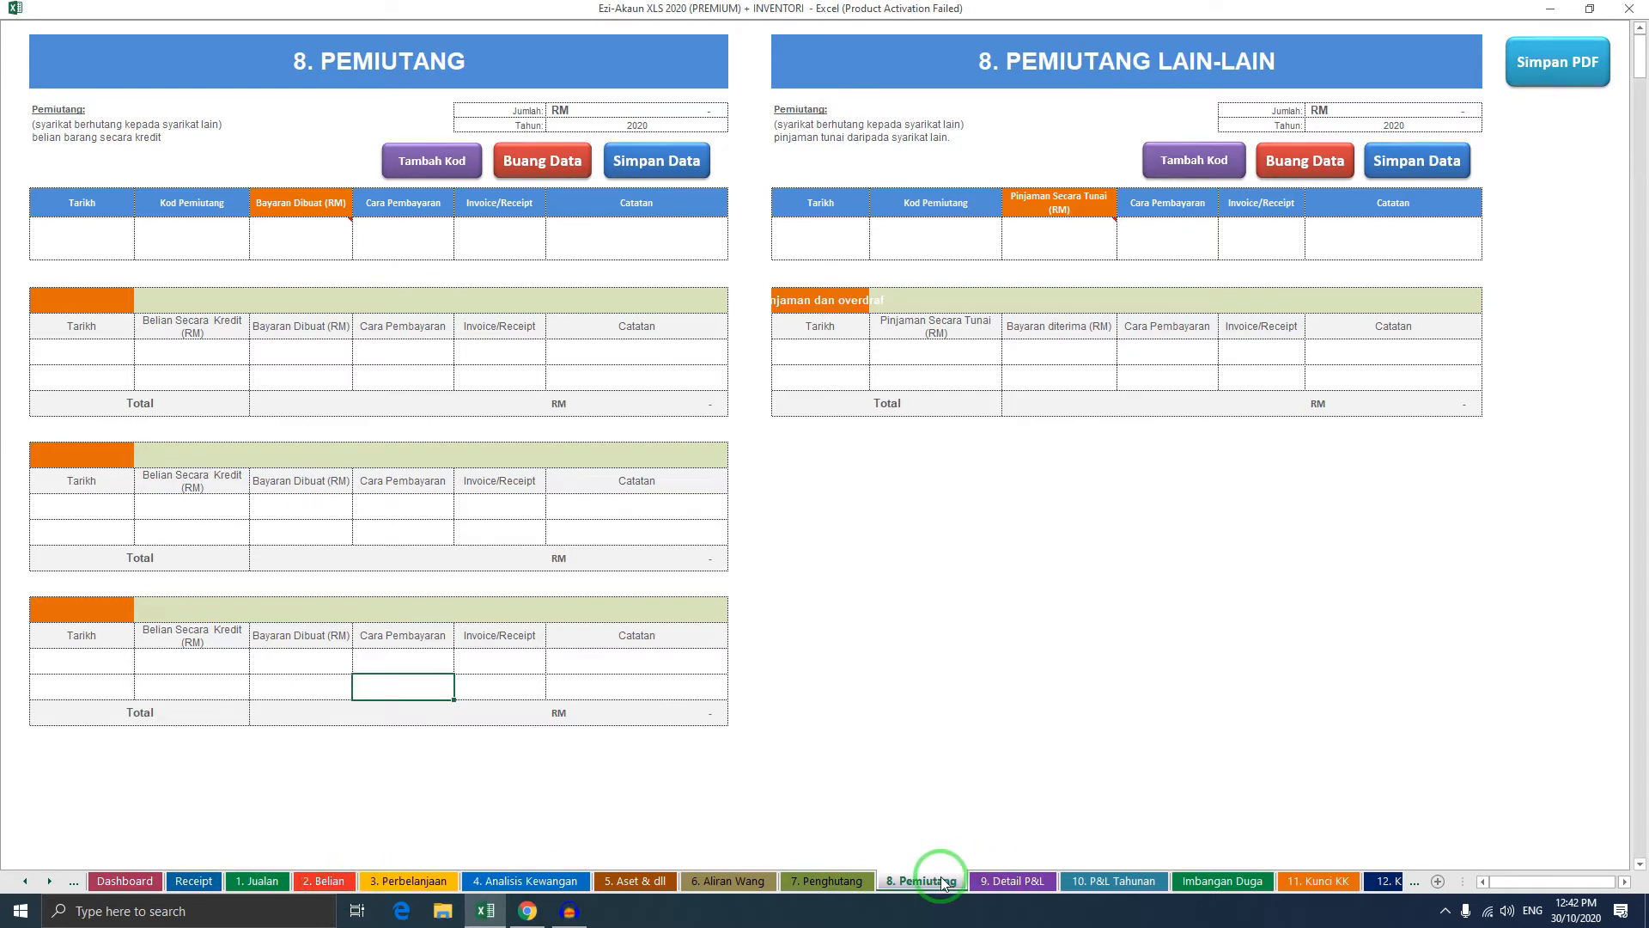
# Check the supplier in the pending 2. Belian entry and set the first 8. Pemiutang table's code to SYARIKAT A
pyautogui.click(326, 884)
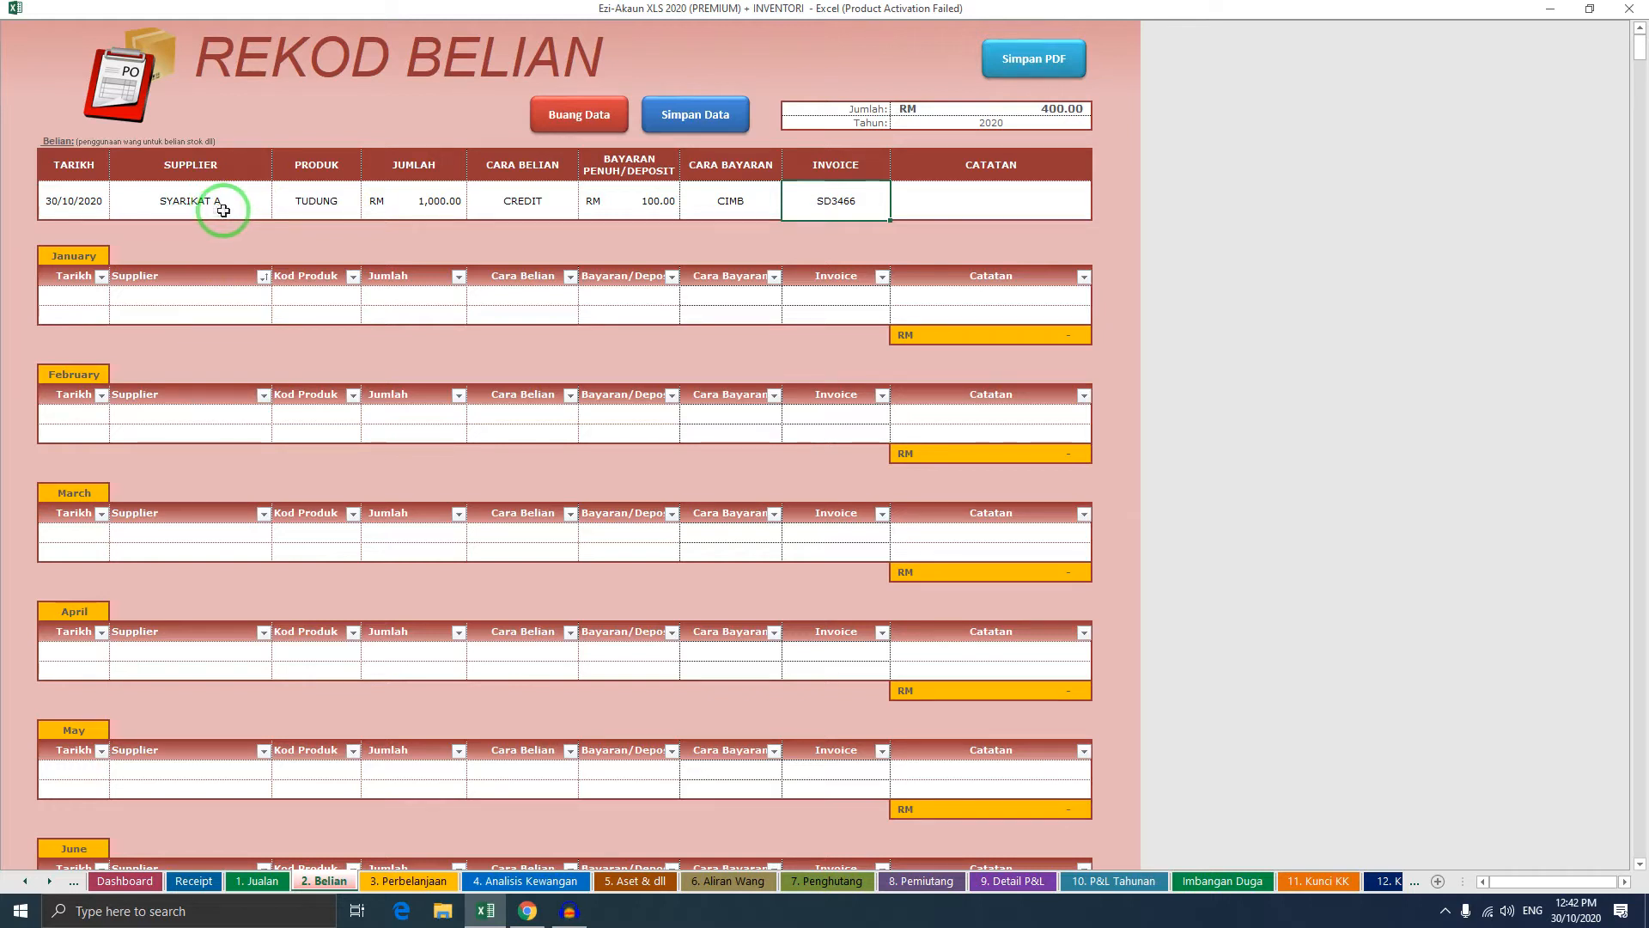
pyautogui.click(928, 882)
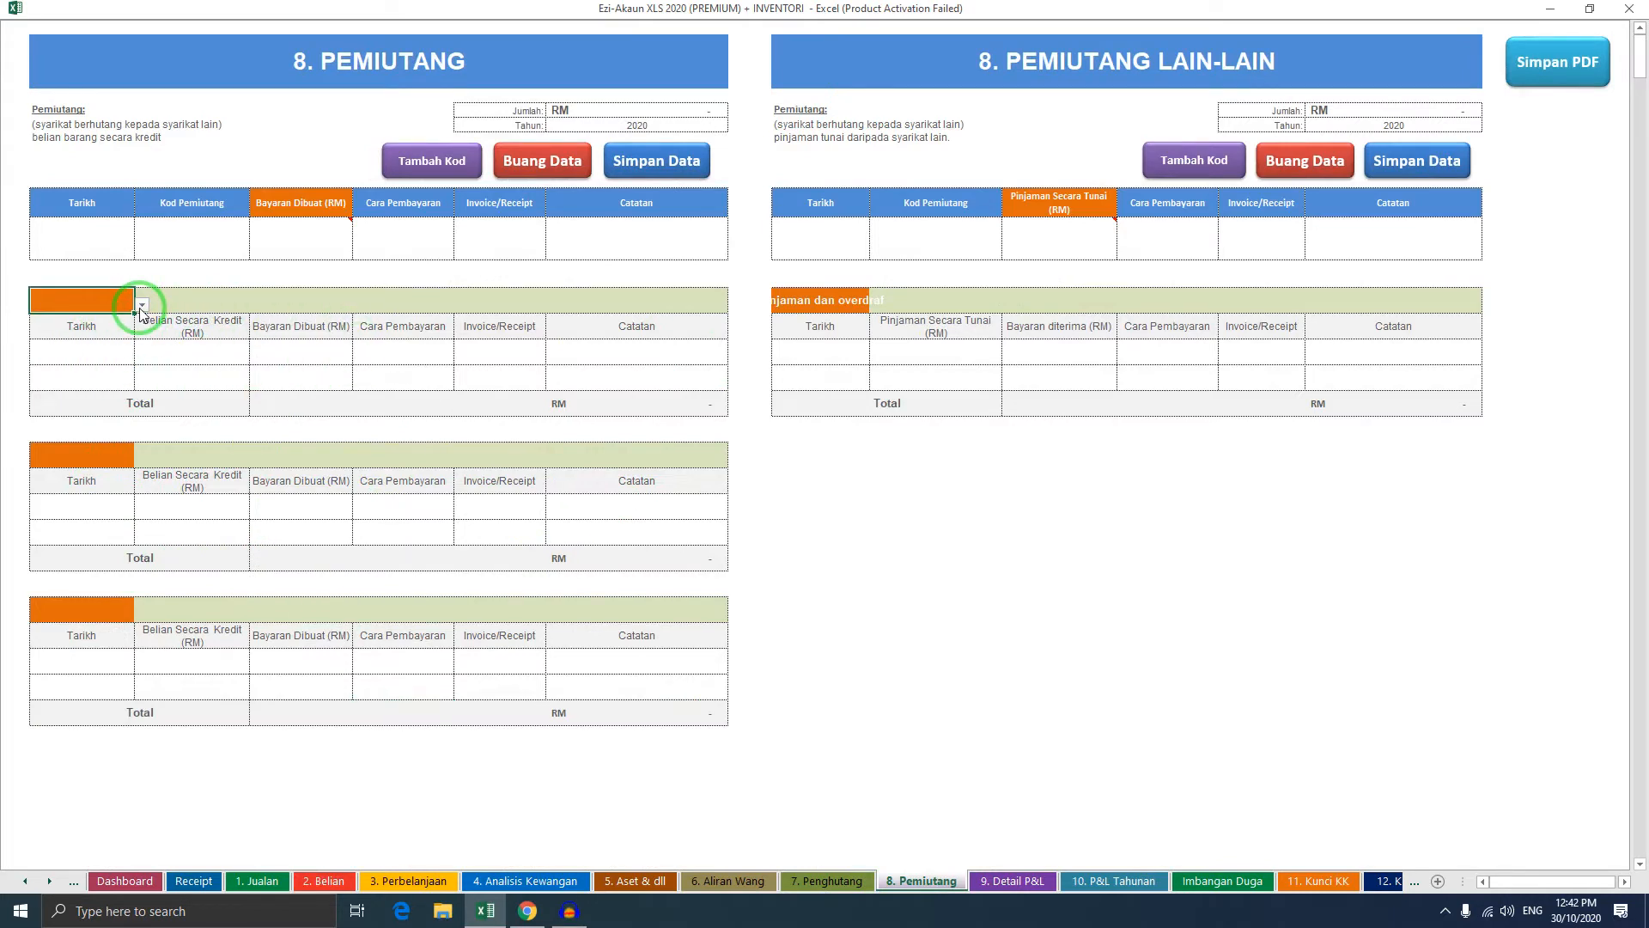
pyautogui.click(142, 306)
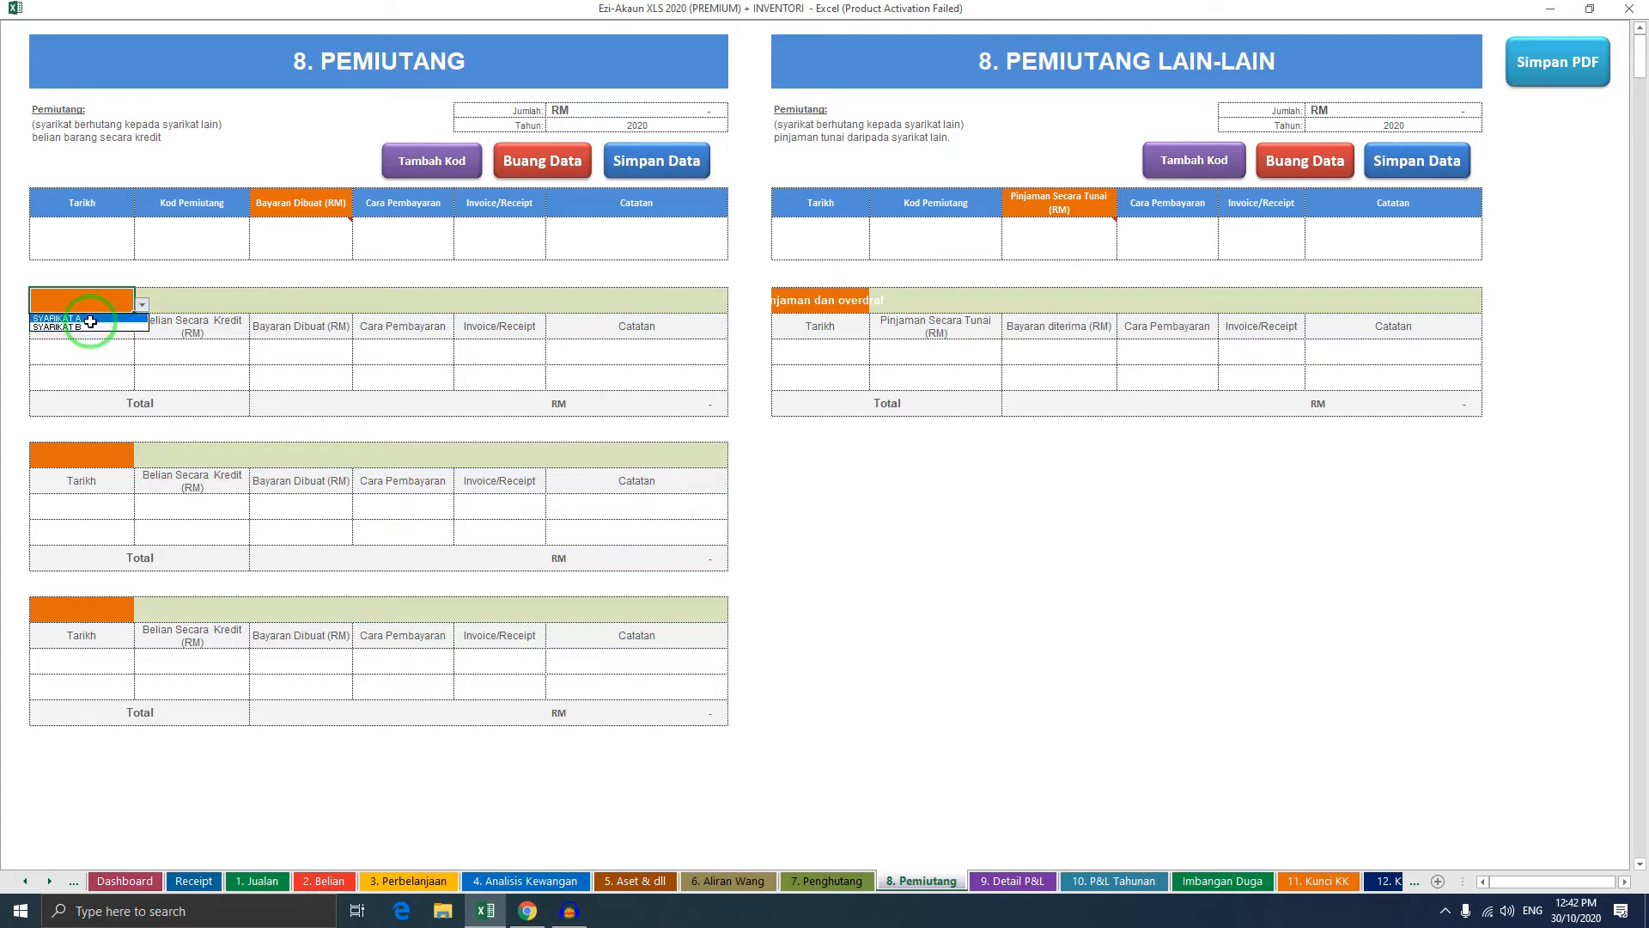
pyautogui.click(159, 316)
pyautogui.click(324, 881)
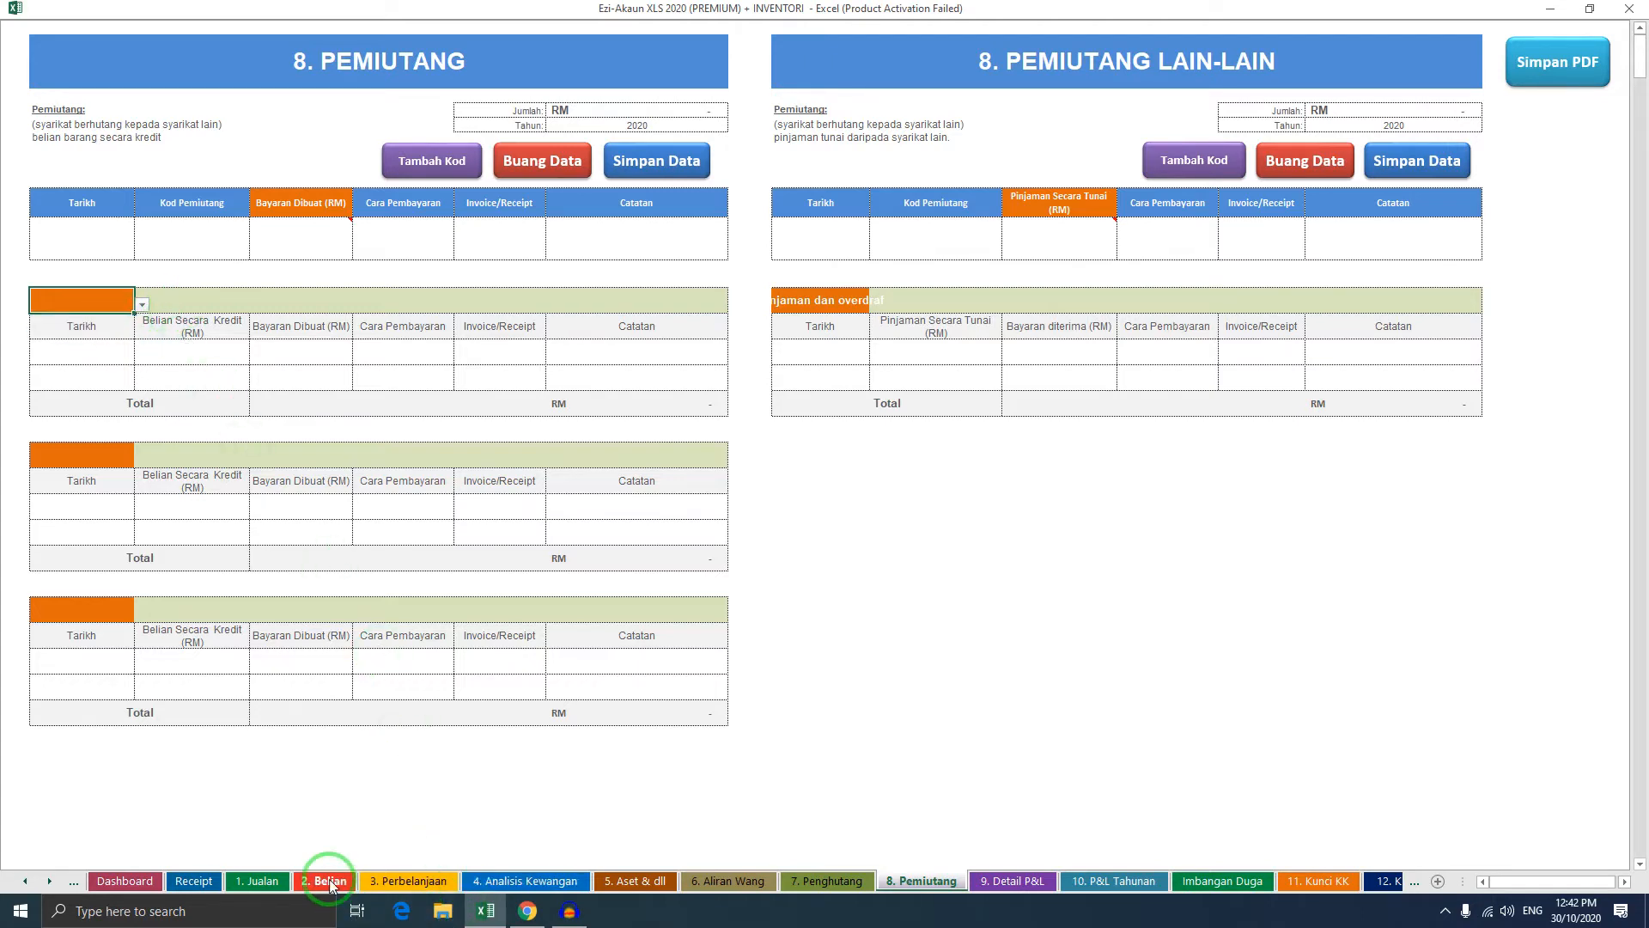
pyautogui.click(922, 880)
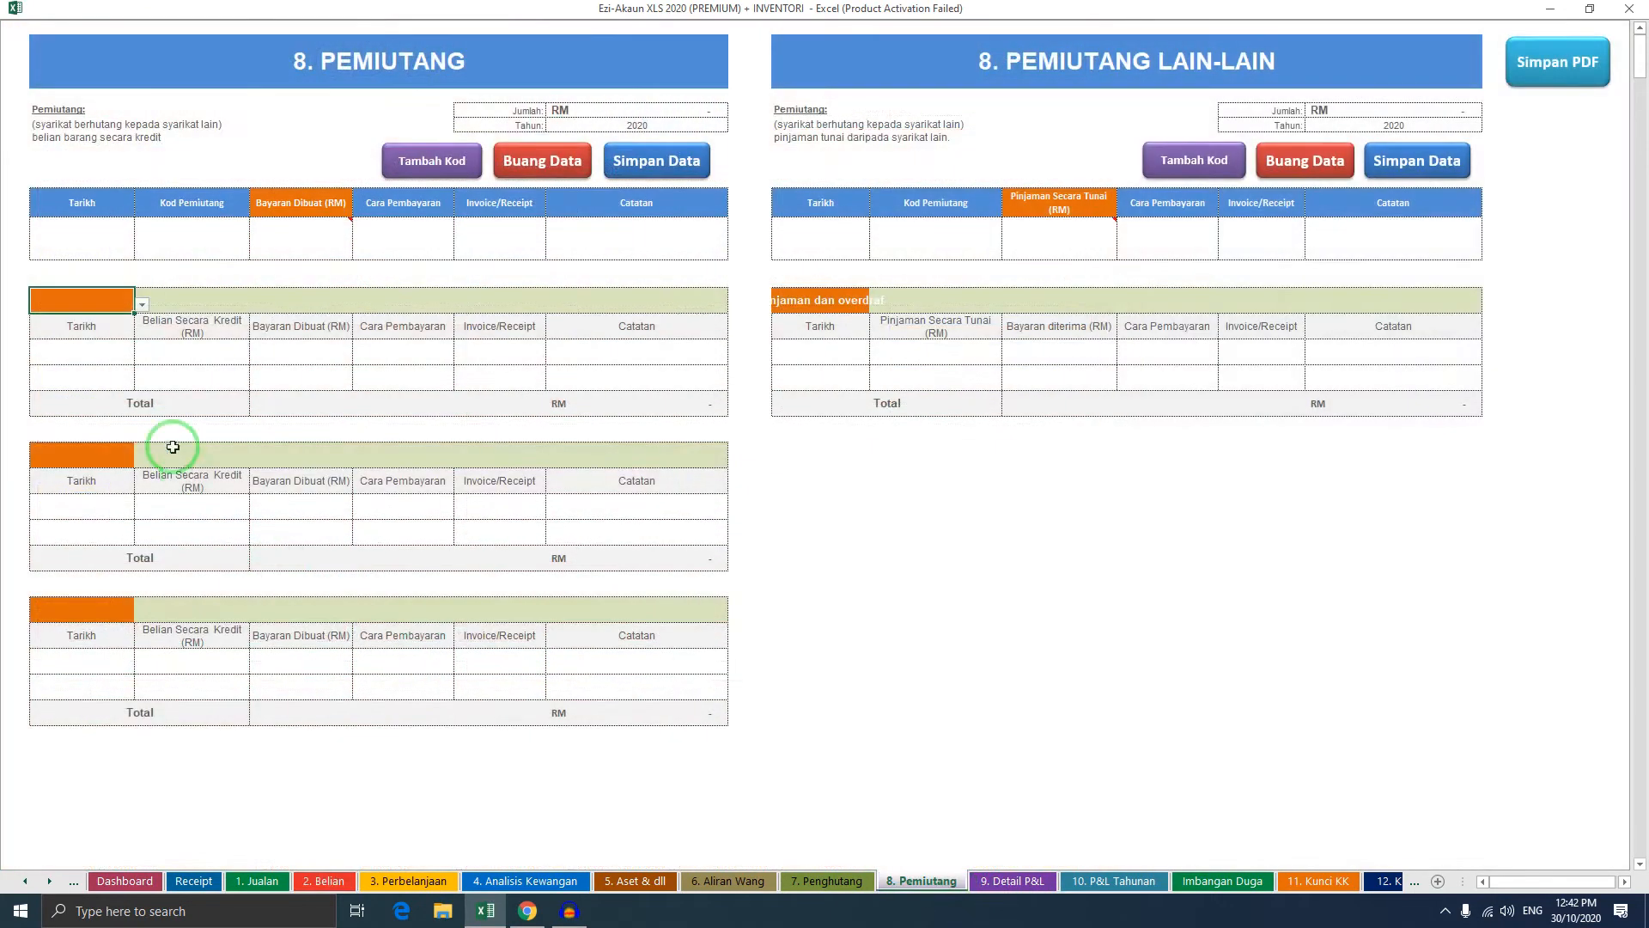
pyautogui.click(142, 306)
pyautogui.click(126, 324)
pyautogui.click(210, 348)
# Compare the pending credit purchase in 2. Belian with the SYARIKAT A table in 8. Pemiutang
pyautogui.click(323, 881)
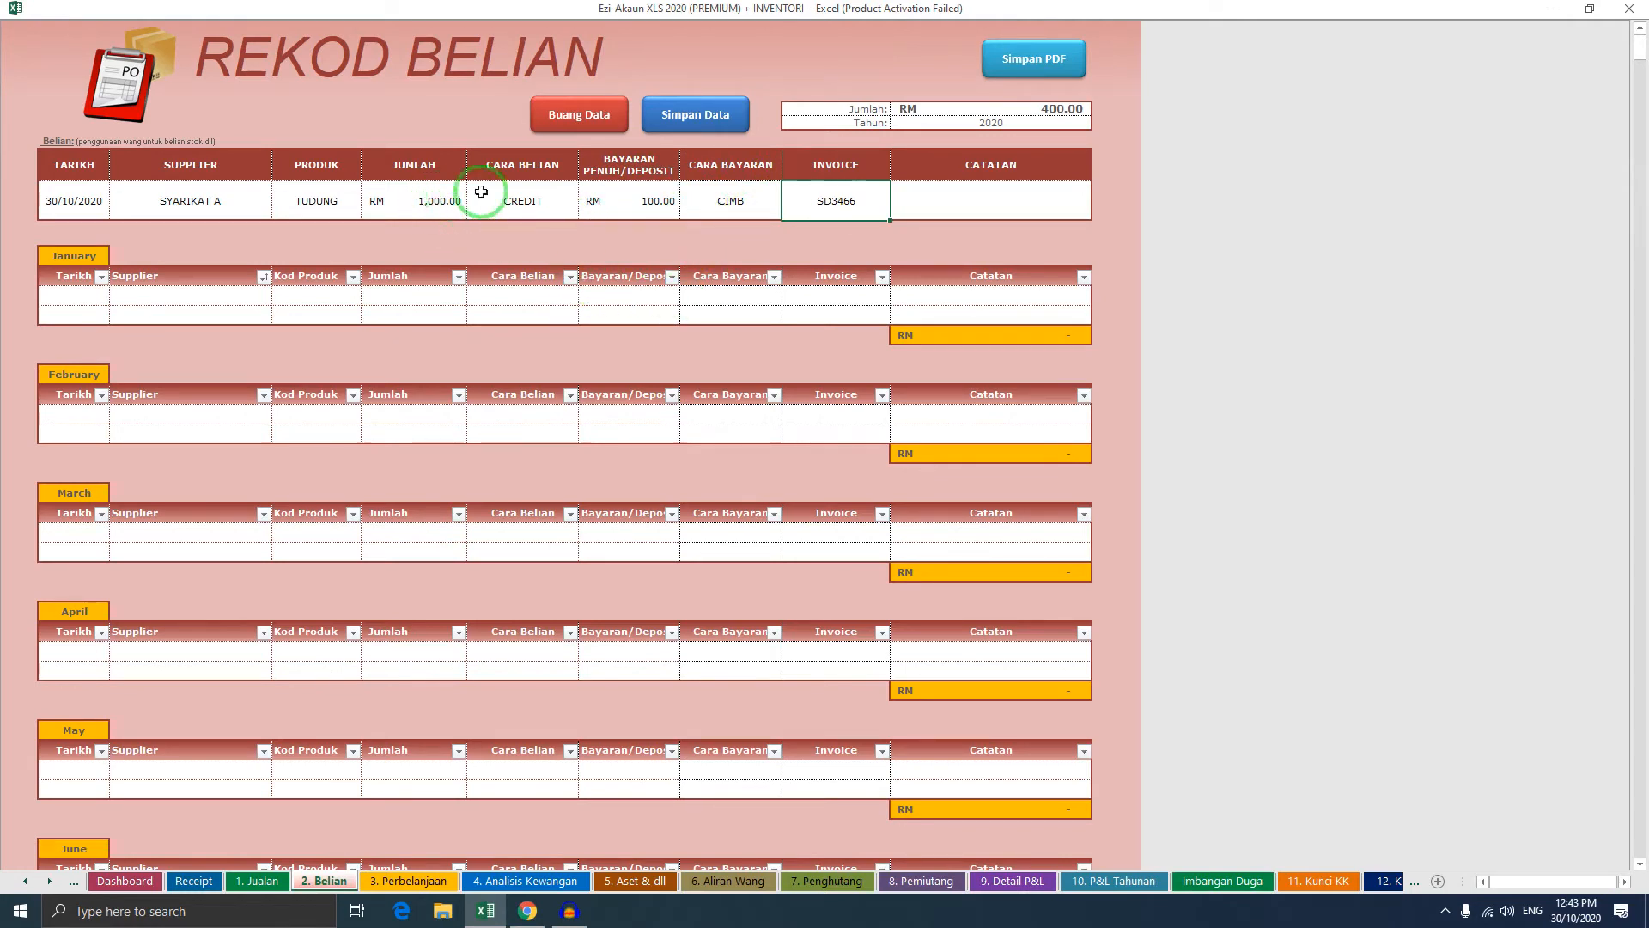
pyautogui.click(924, 882)
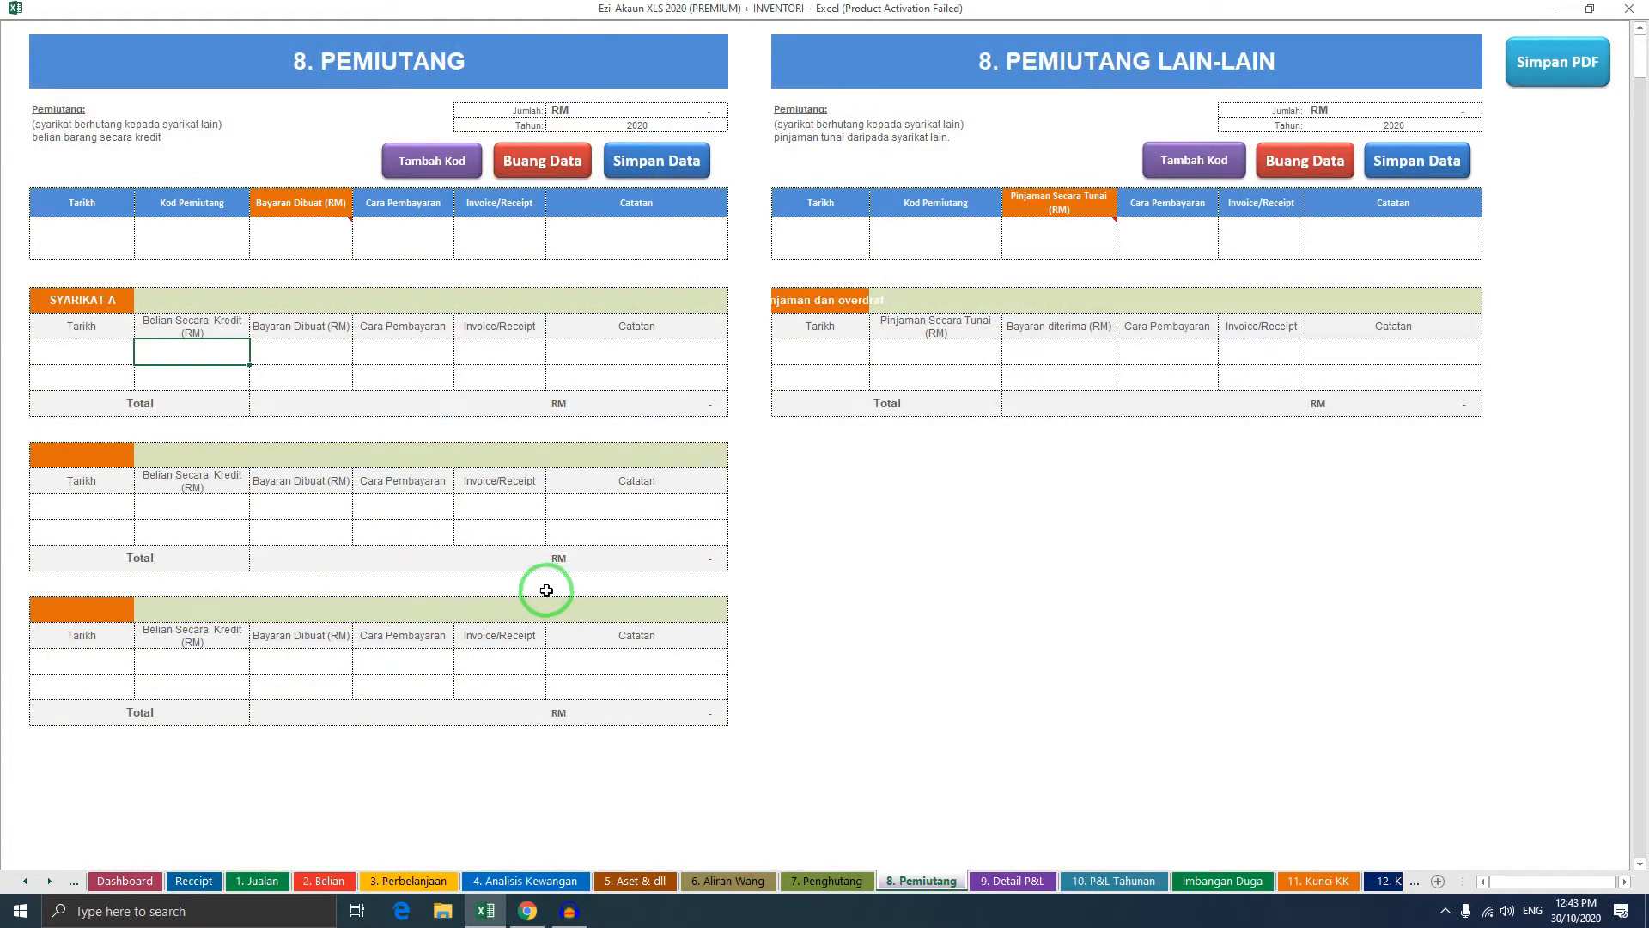
pyautogui.click(324, 881)
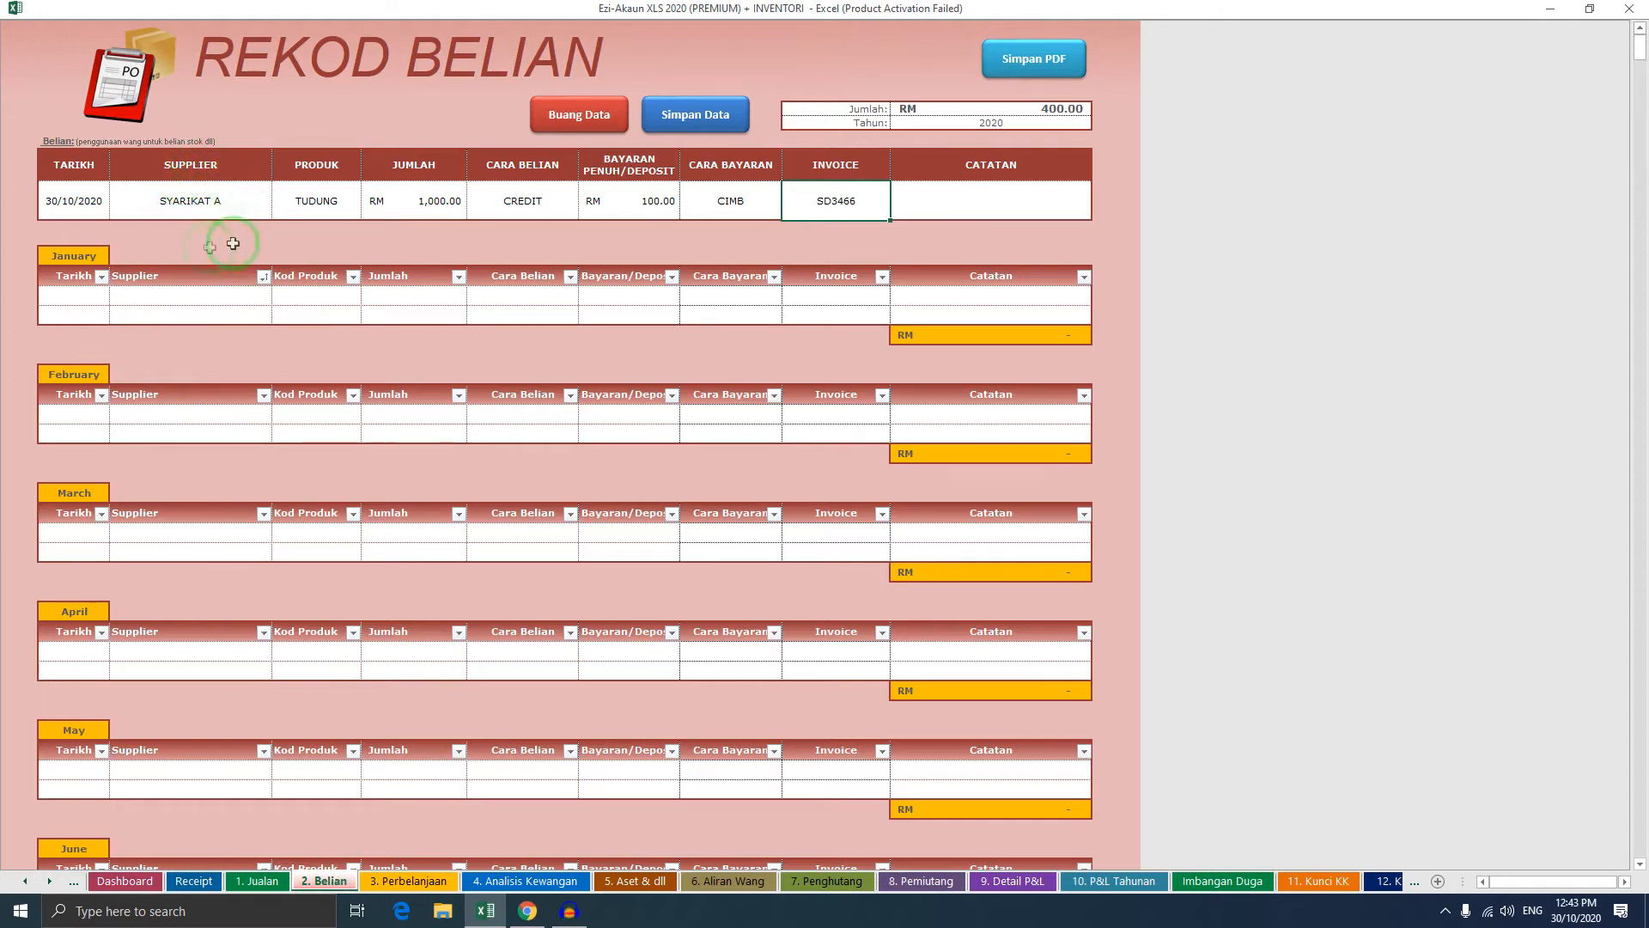
# Clear the first creditor table's code in 8. Pemiutang and select SYARIKAT A for it again
pyautogui.click(919, 880)
pyautogui.press('Delete')
pyautogui.click(191, 325)
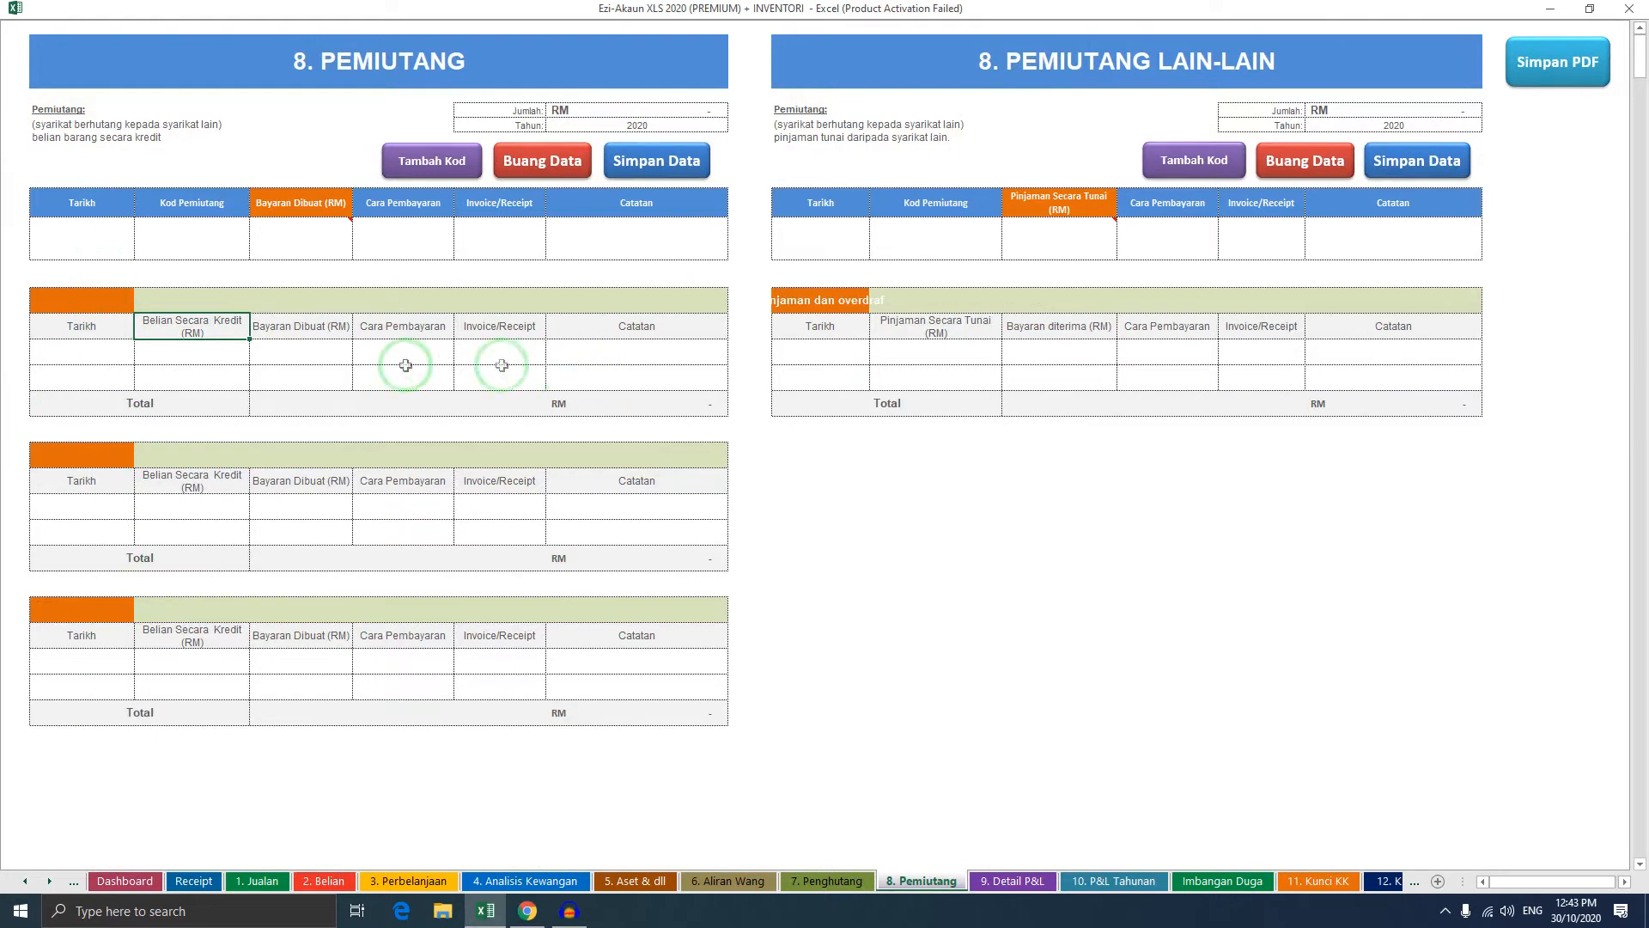
pyautogui.click(124, 307)
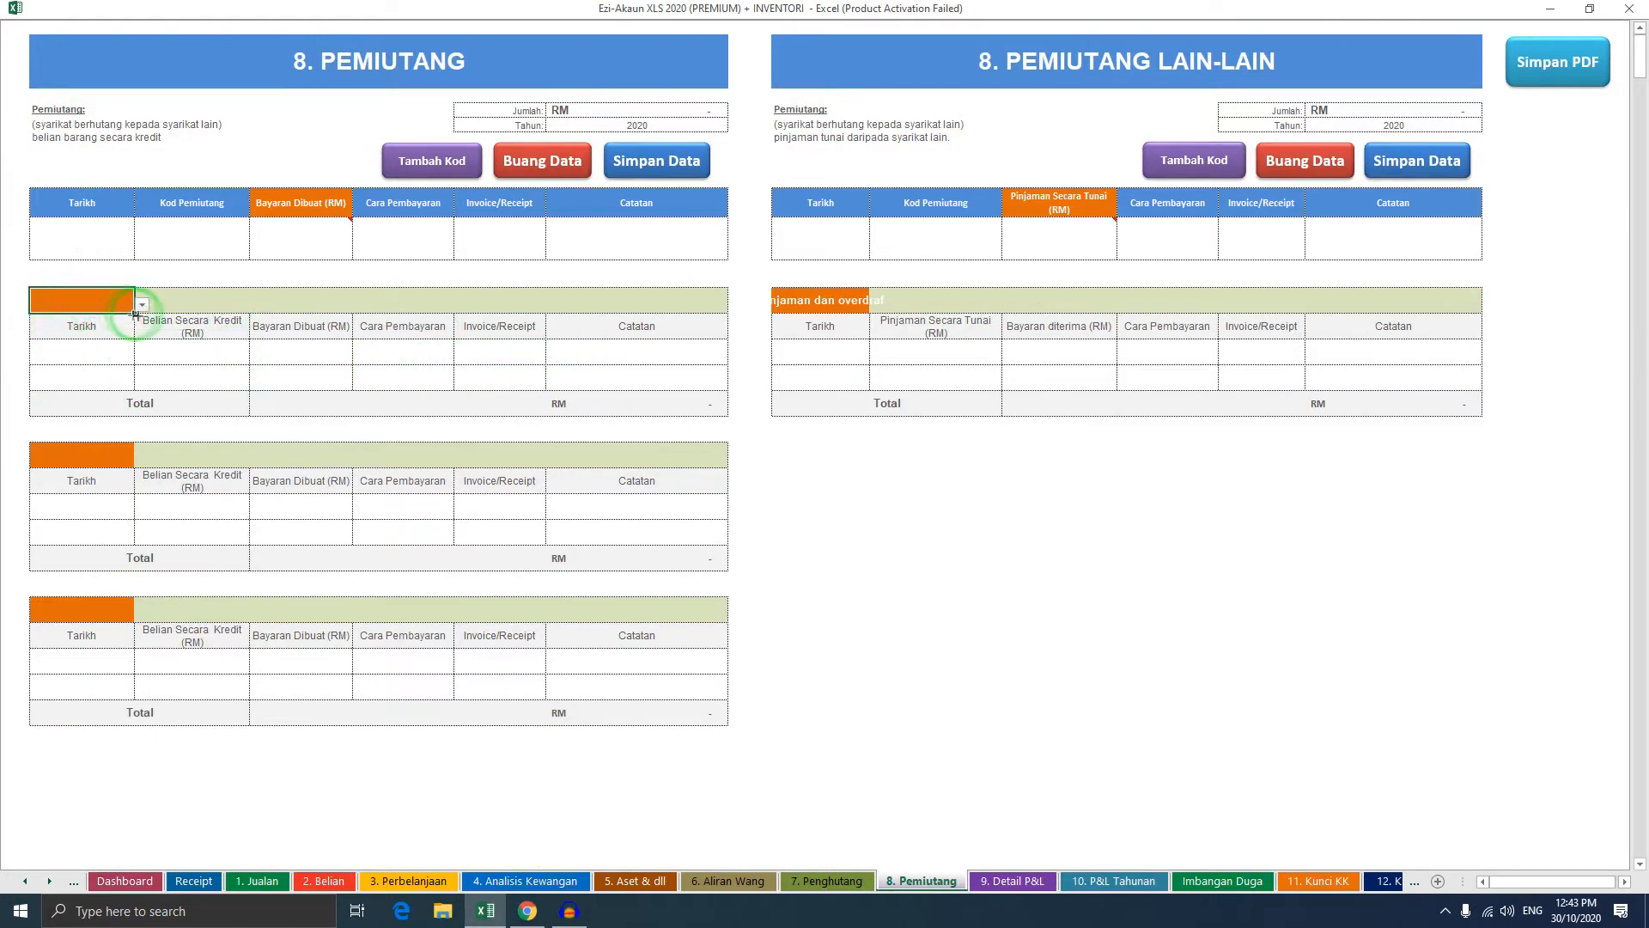
pyautogui.click(143, 306)
pyautogui.click(129, 324)
pyautogui.click(184, 354)
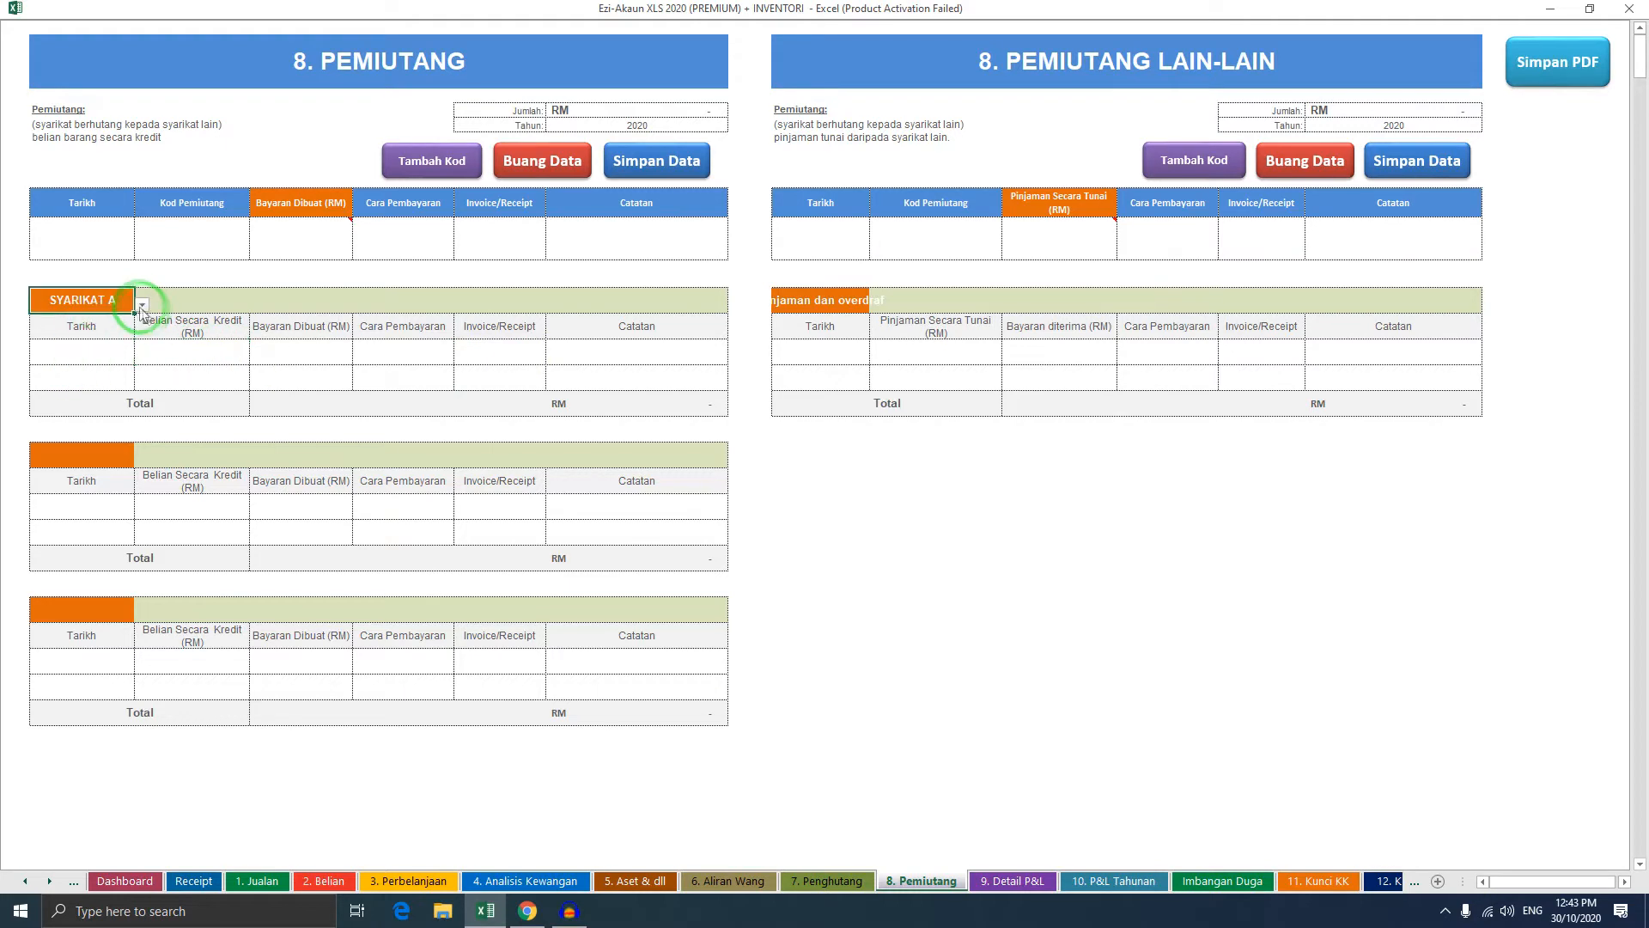
# Save the pending RM 1,000.00 credit purchase from SYARIKAT A in 2. Belian
pyautogui.click(324, 881)
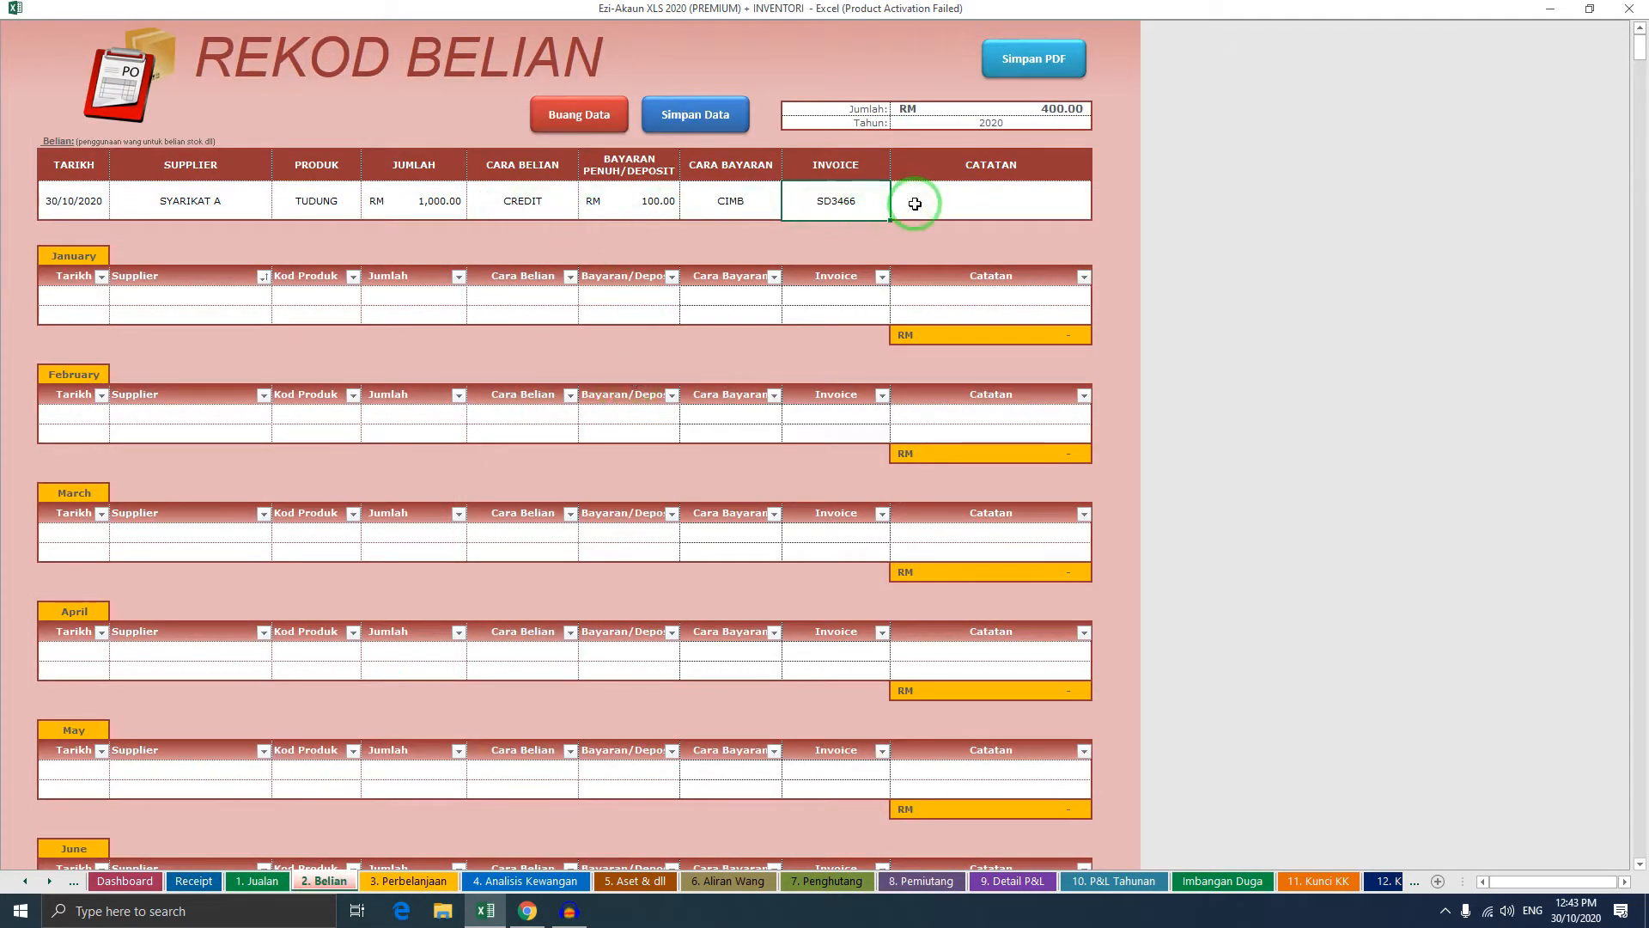
pyautogui.click(733, 198)
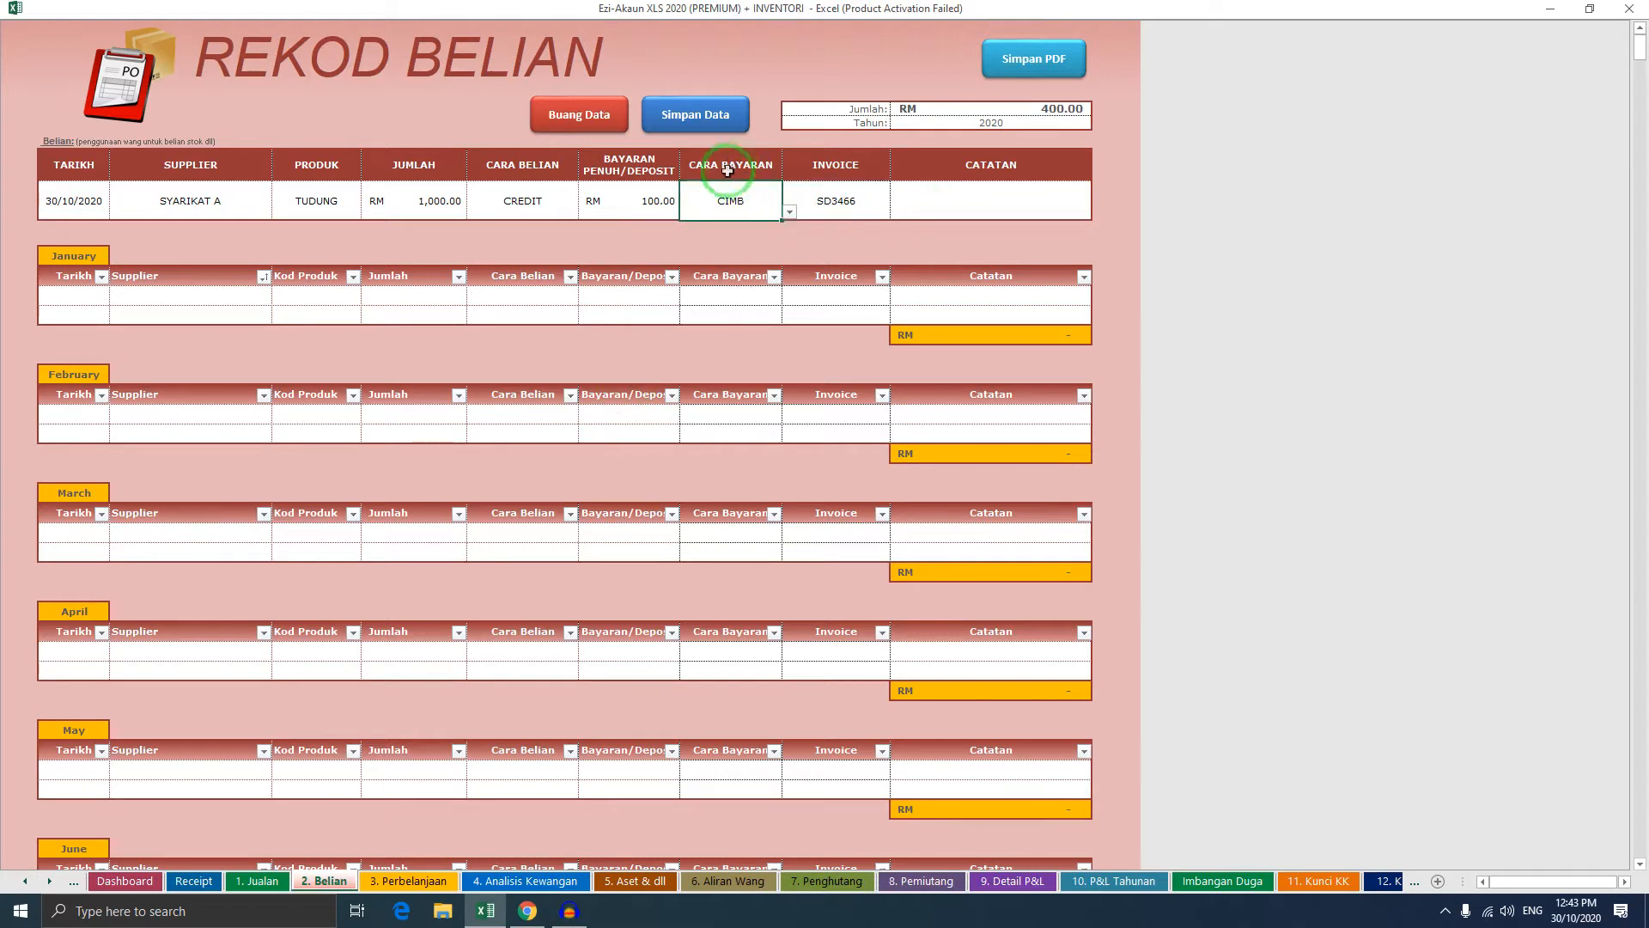
pyautogui.click(702, 133)
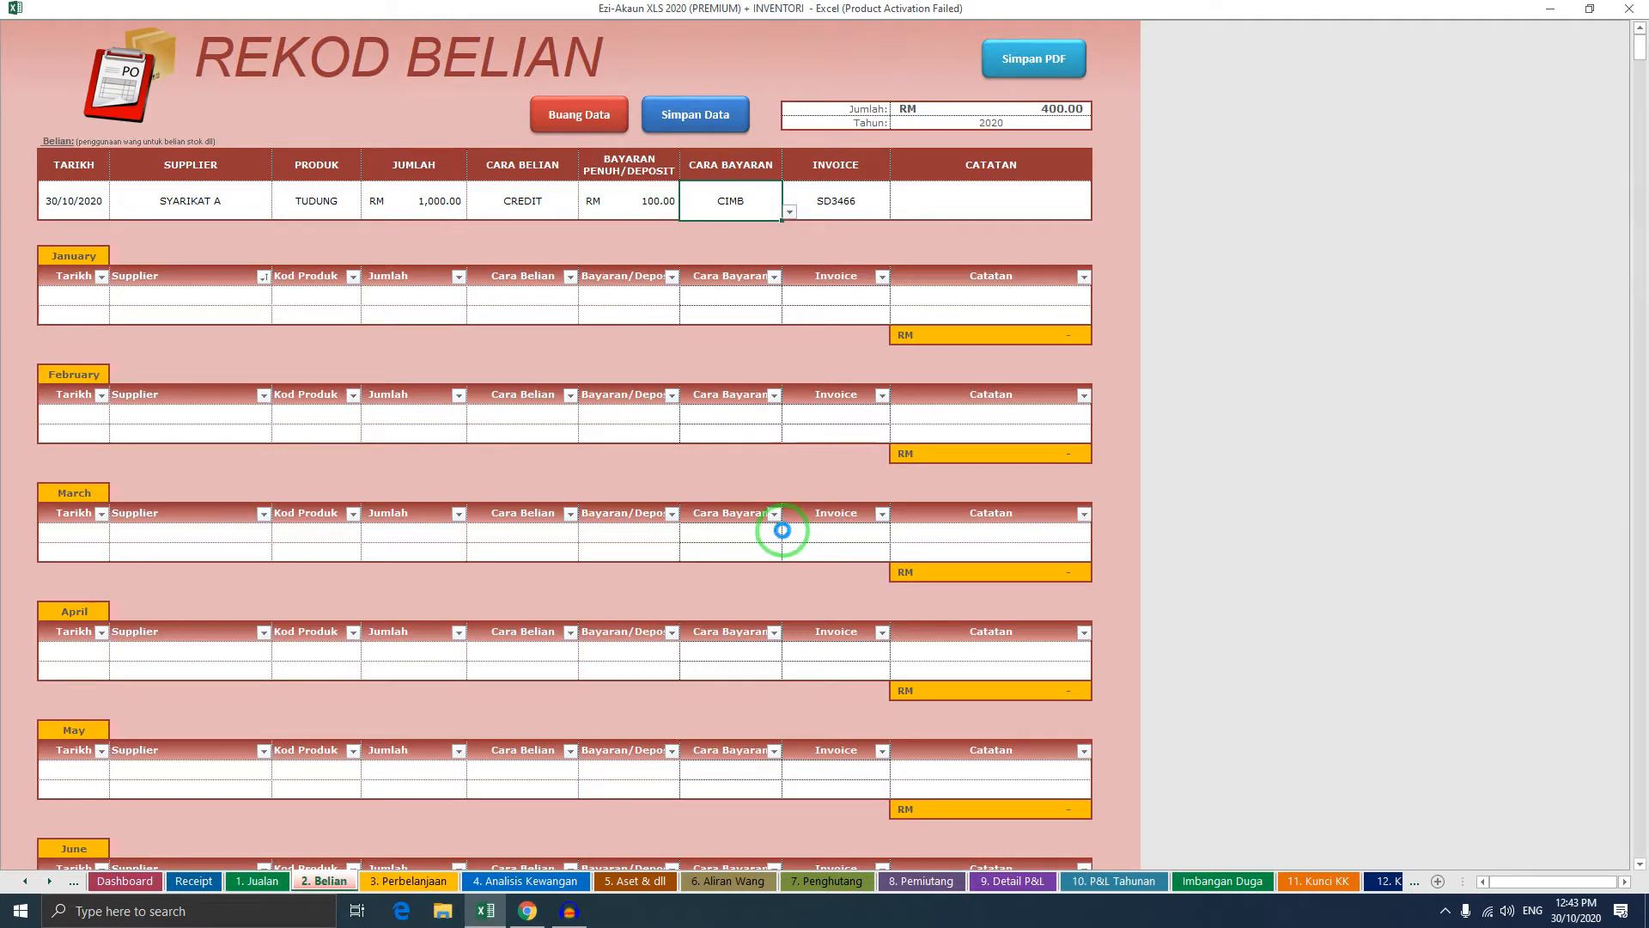
pyautogui.click(870, 519)
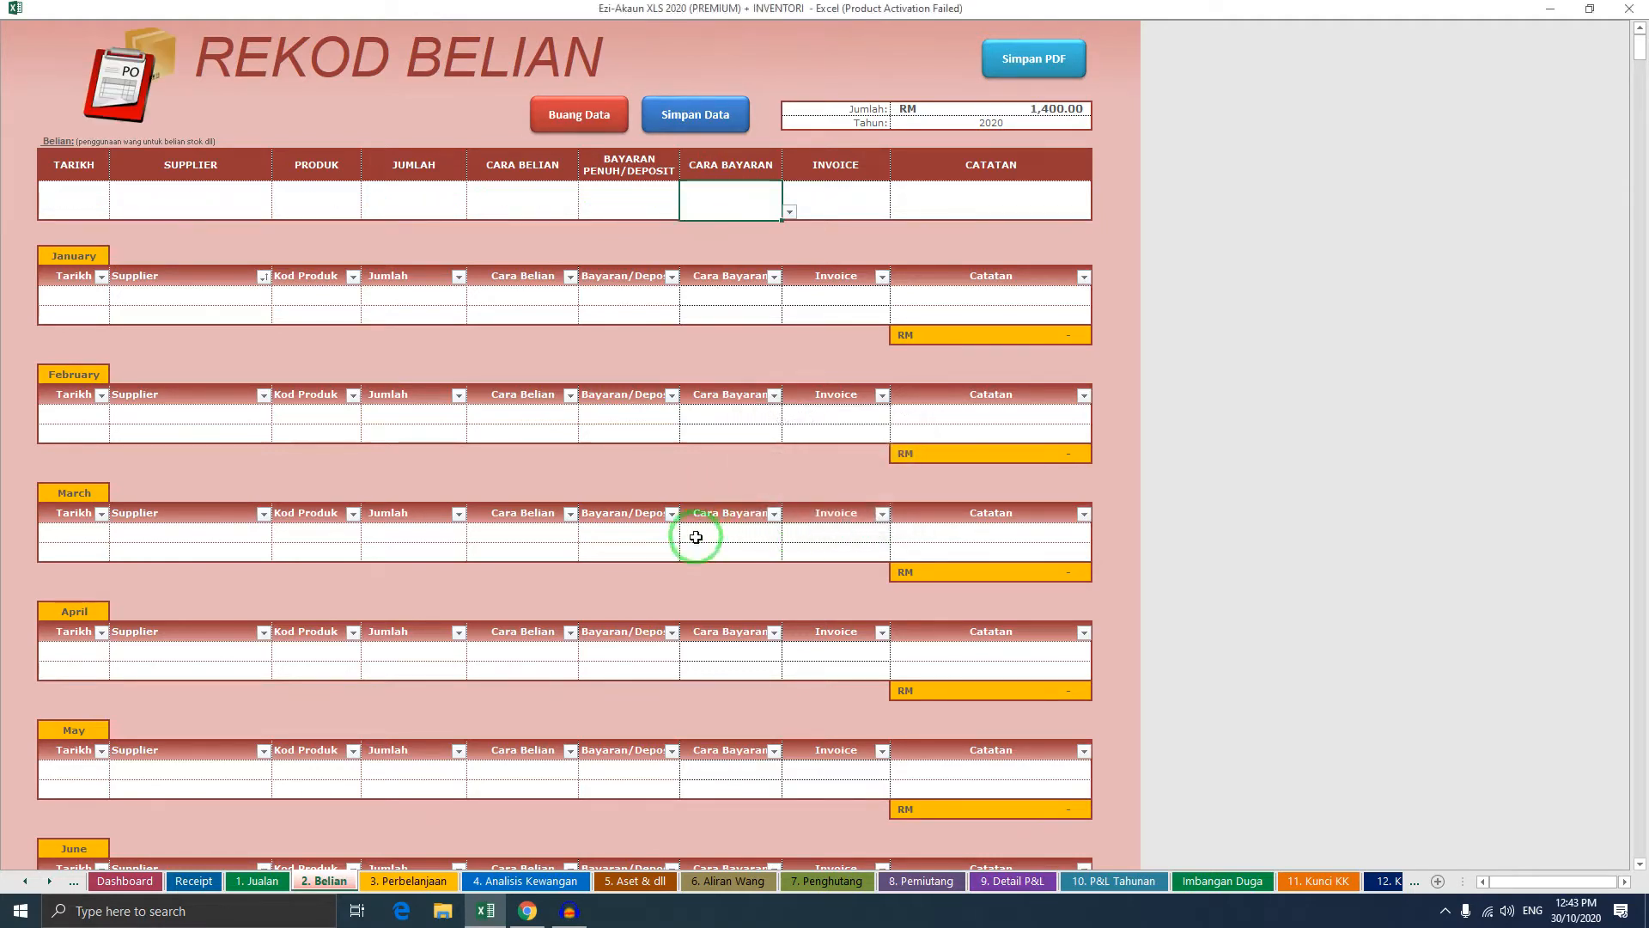
# Check the saved credit purchase in the October table of 2. Belian and in the SYARIKAT A table of 8. Pemiutang
pyautogui.scroll(-15, 755, 534)
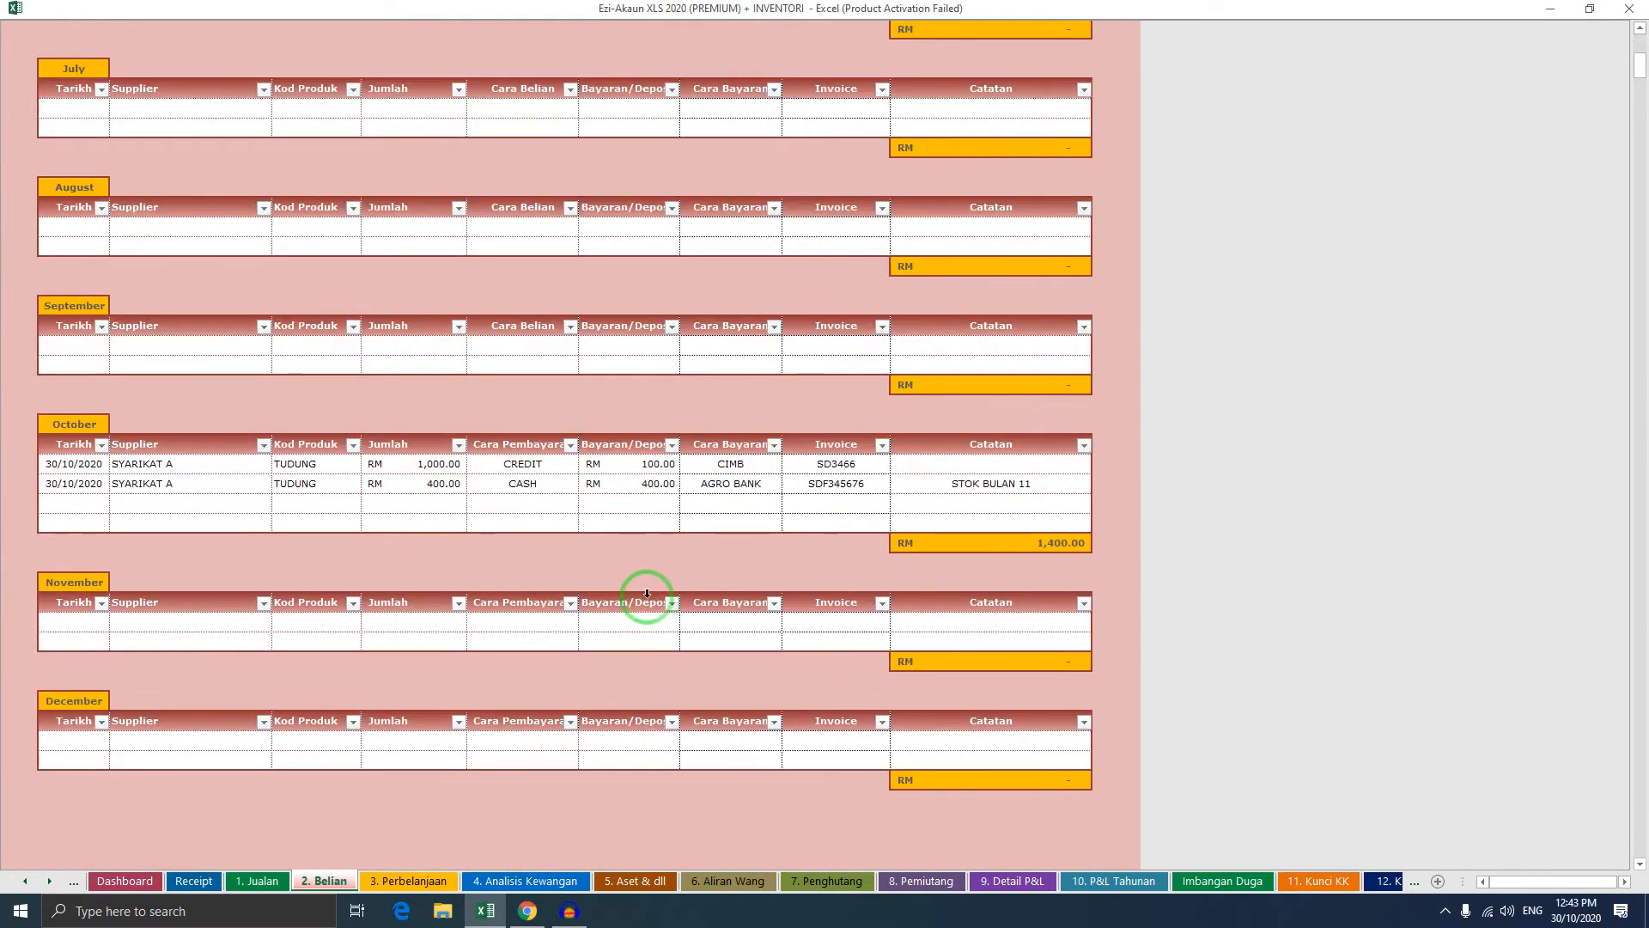
pyautogui.moveTo(121, 472); pyautogui.dragTo(950, 464)
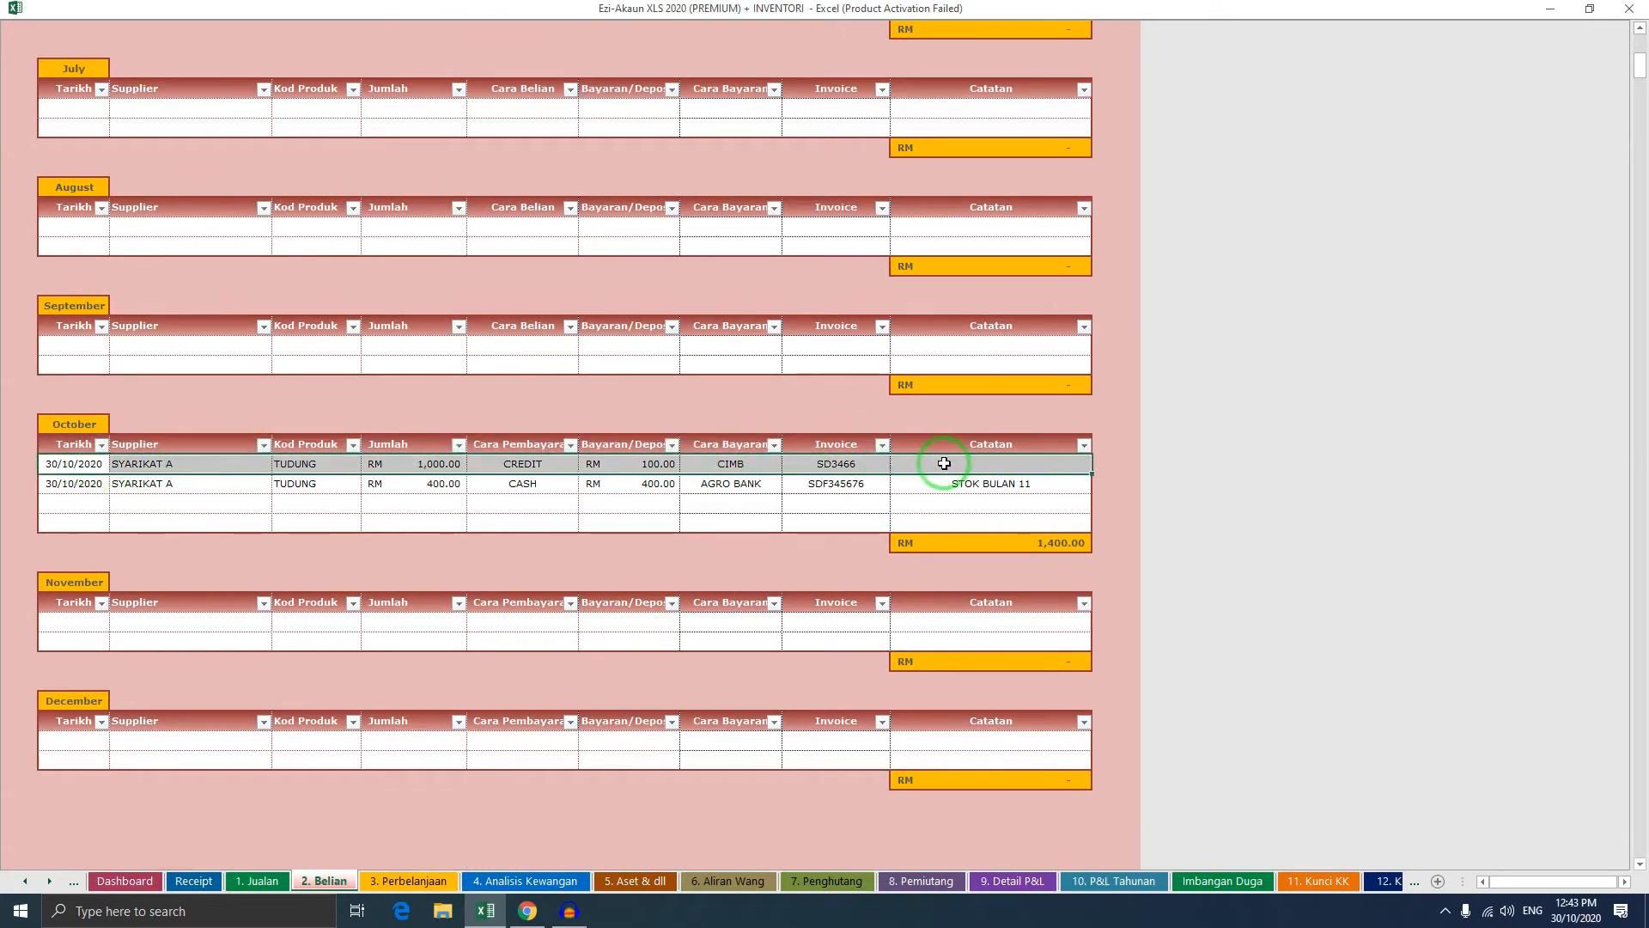
pyautogui.click(648, 467)
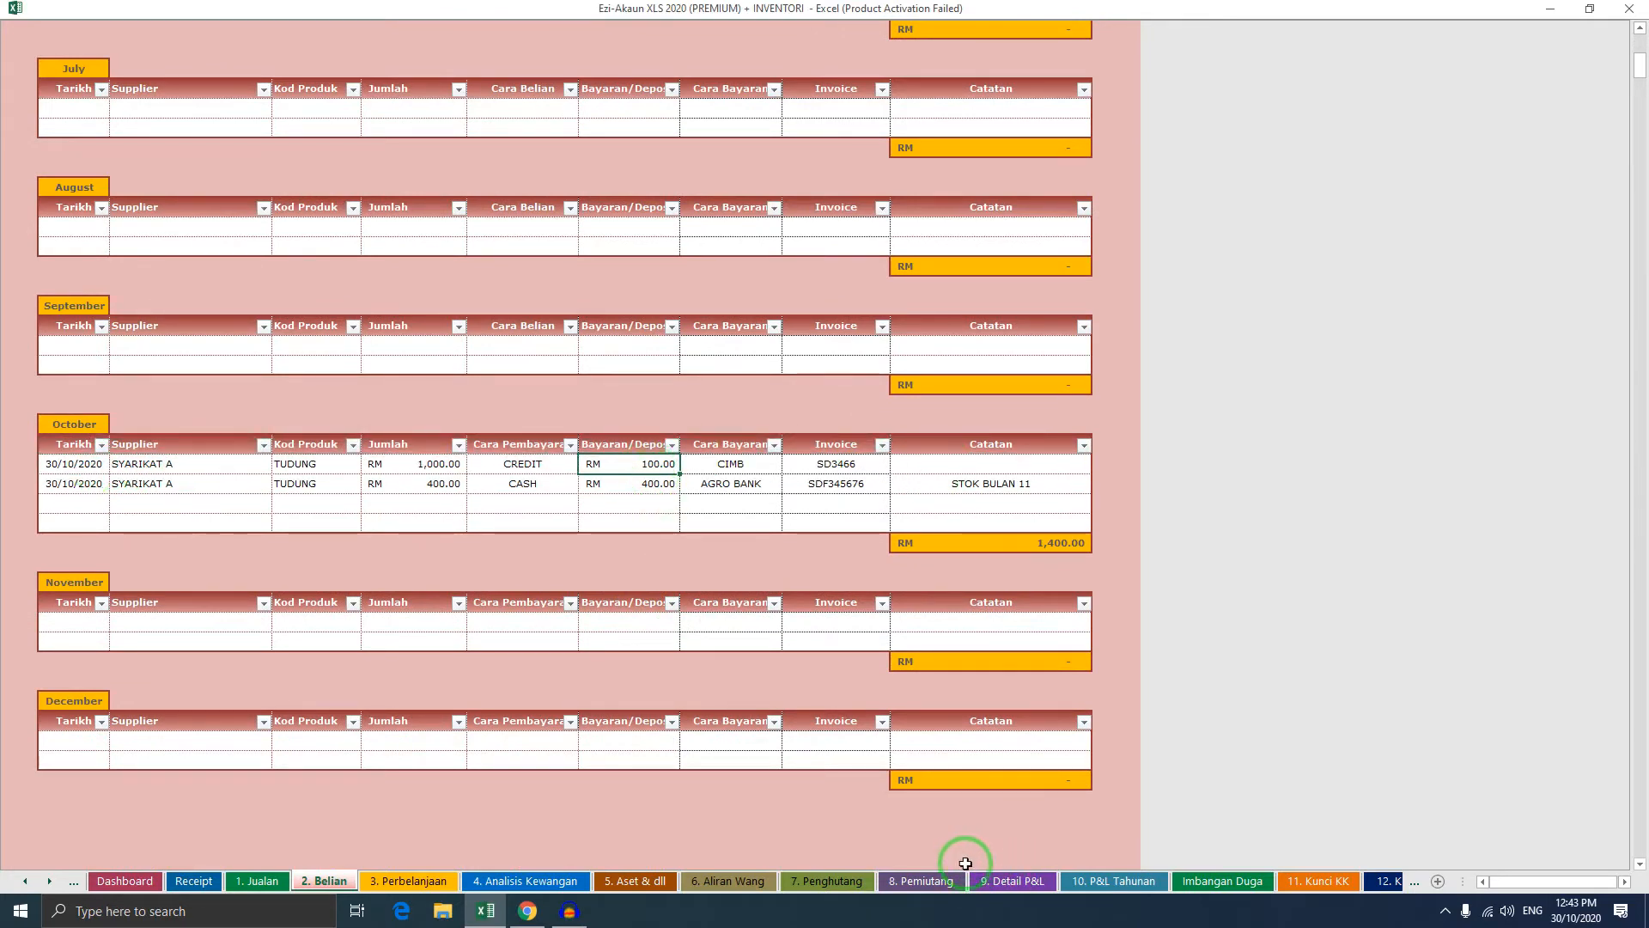
pyautogui.click(931, 880)
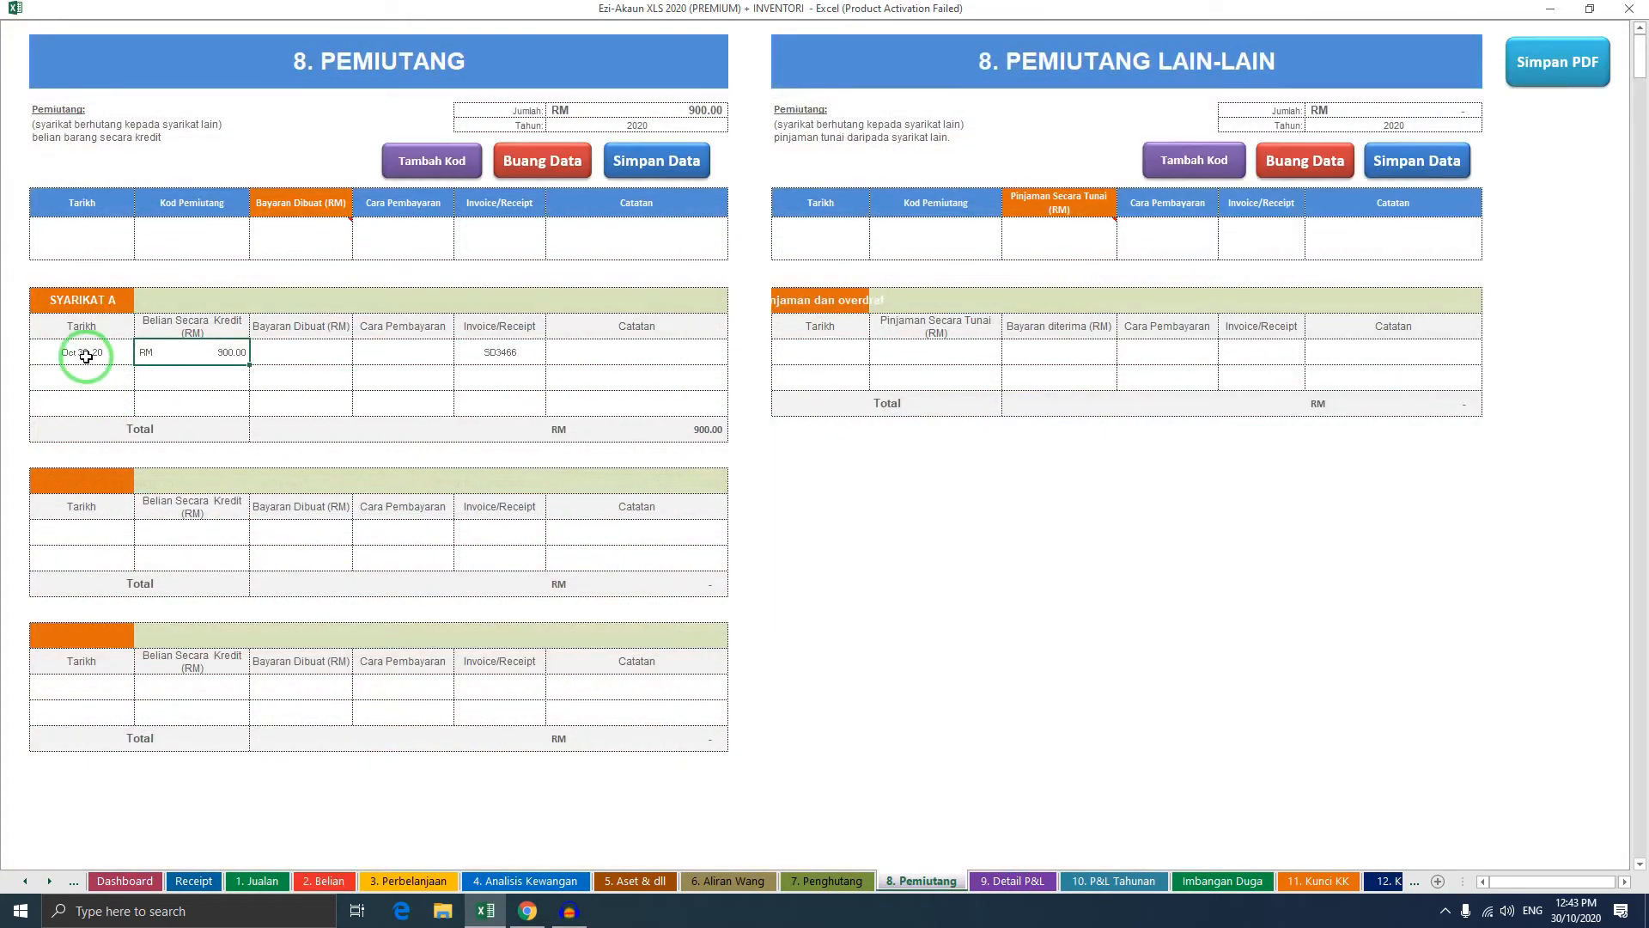
pyautogui.moveTo(80, 353); pyautogui.dragTo(549, 356)
pyautogui.click(488, 353)
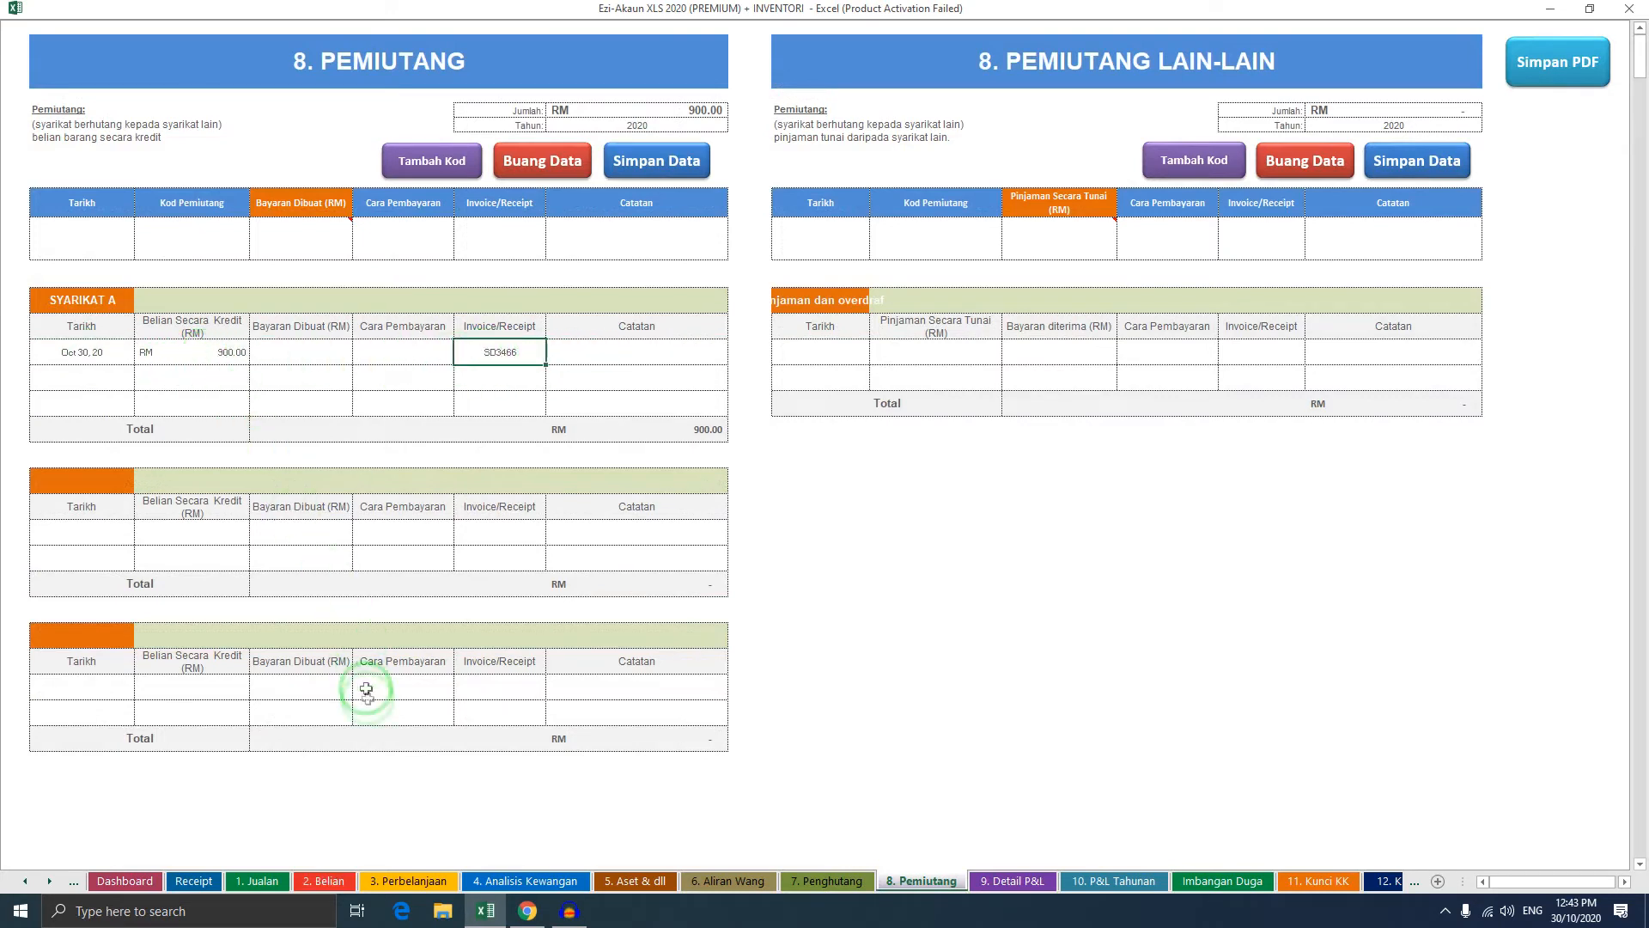
# Compare the October credit purchase's deposit in 2. Belian with the credit amount and invoice under SYARIKAT A in 8. Pemiutang
pyautogui.click(262, 882)
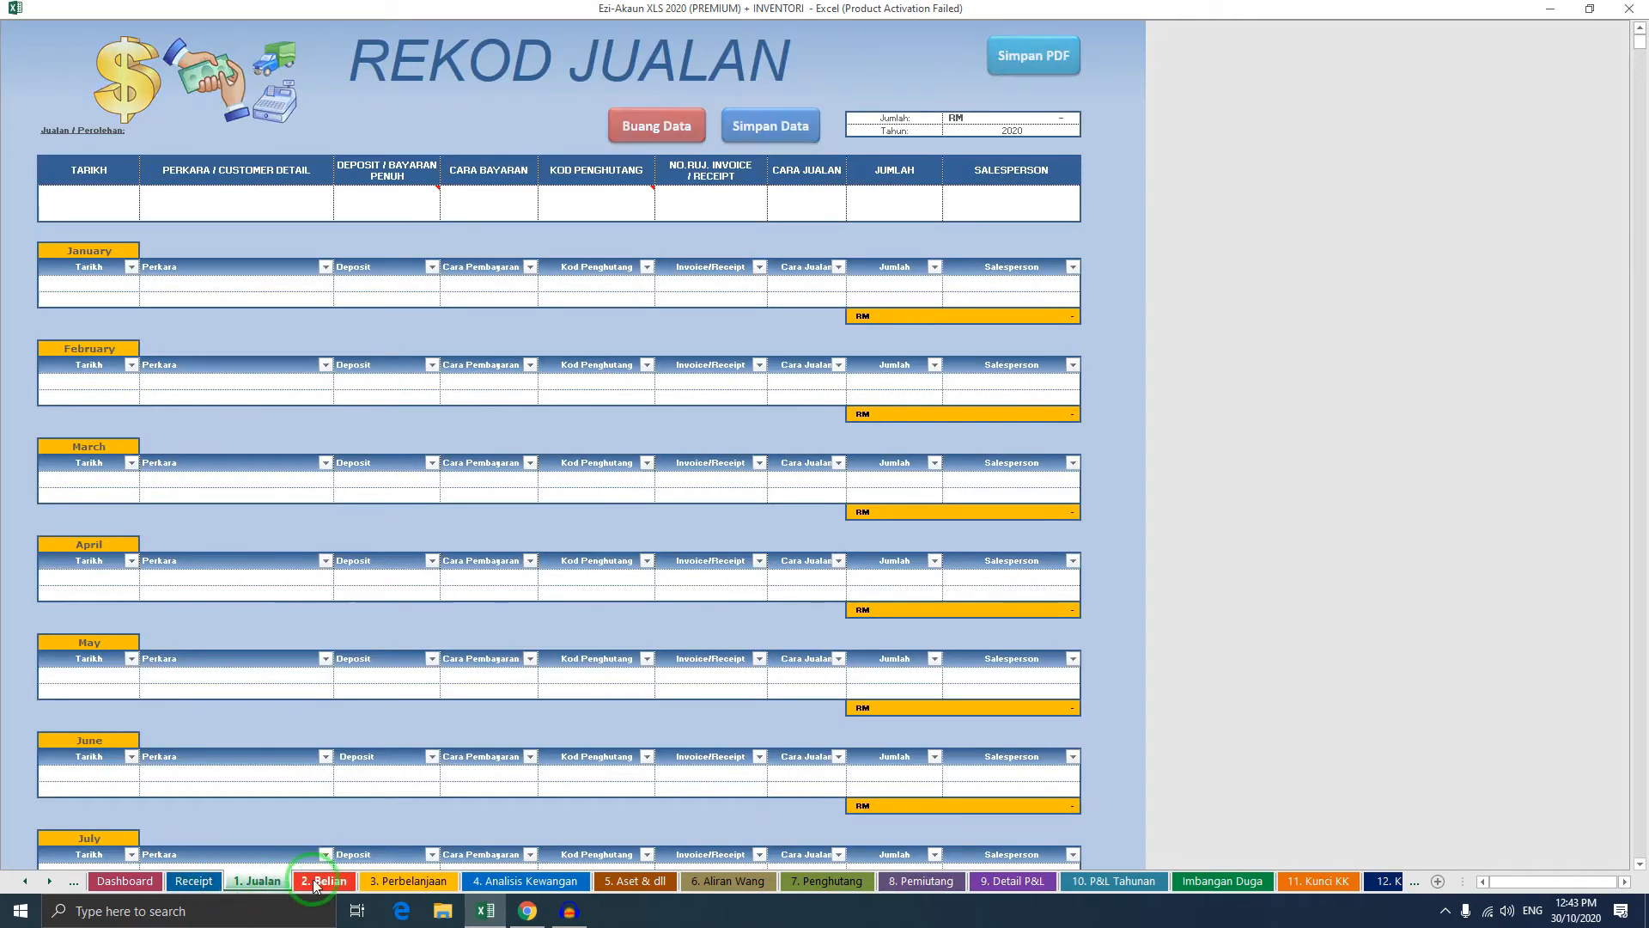
pyautogui.click(324, 880)
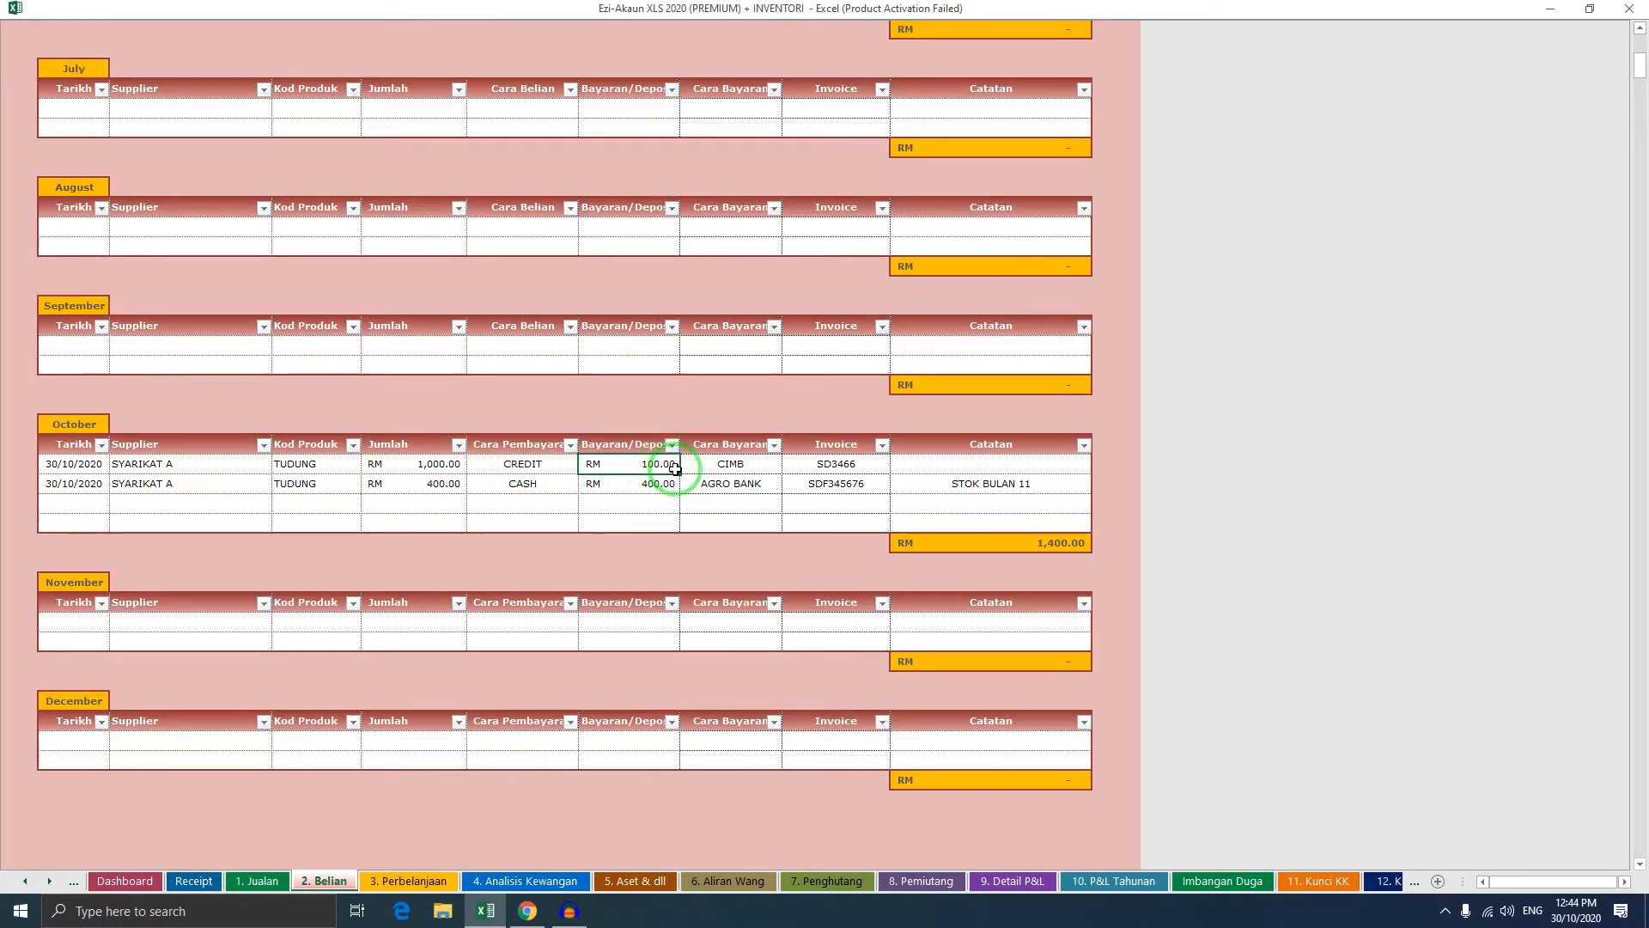
pyautogui.click(921, 880)
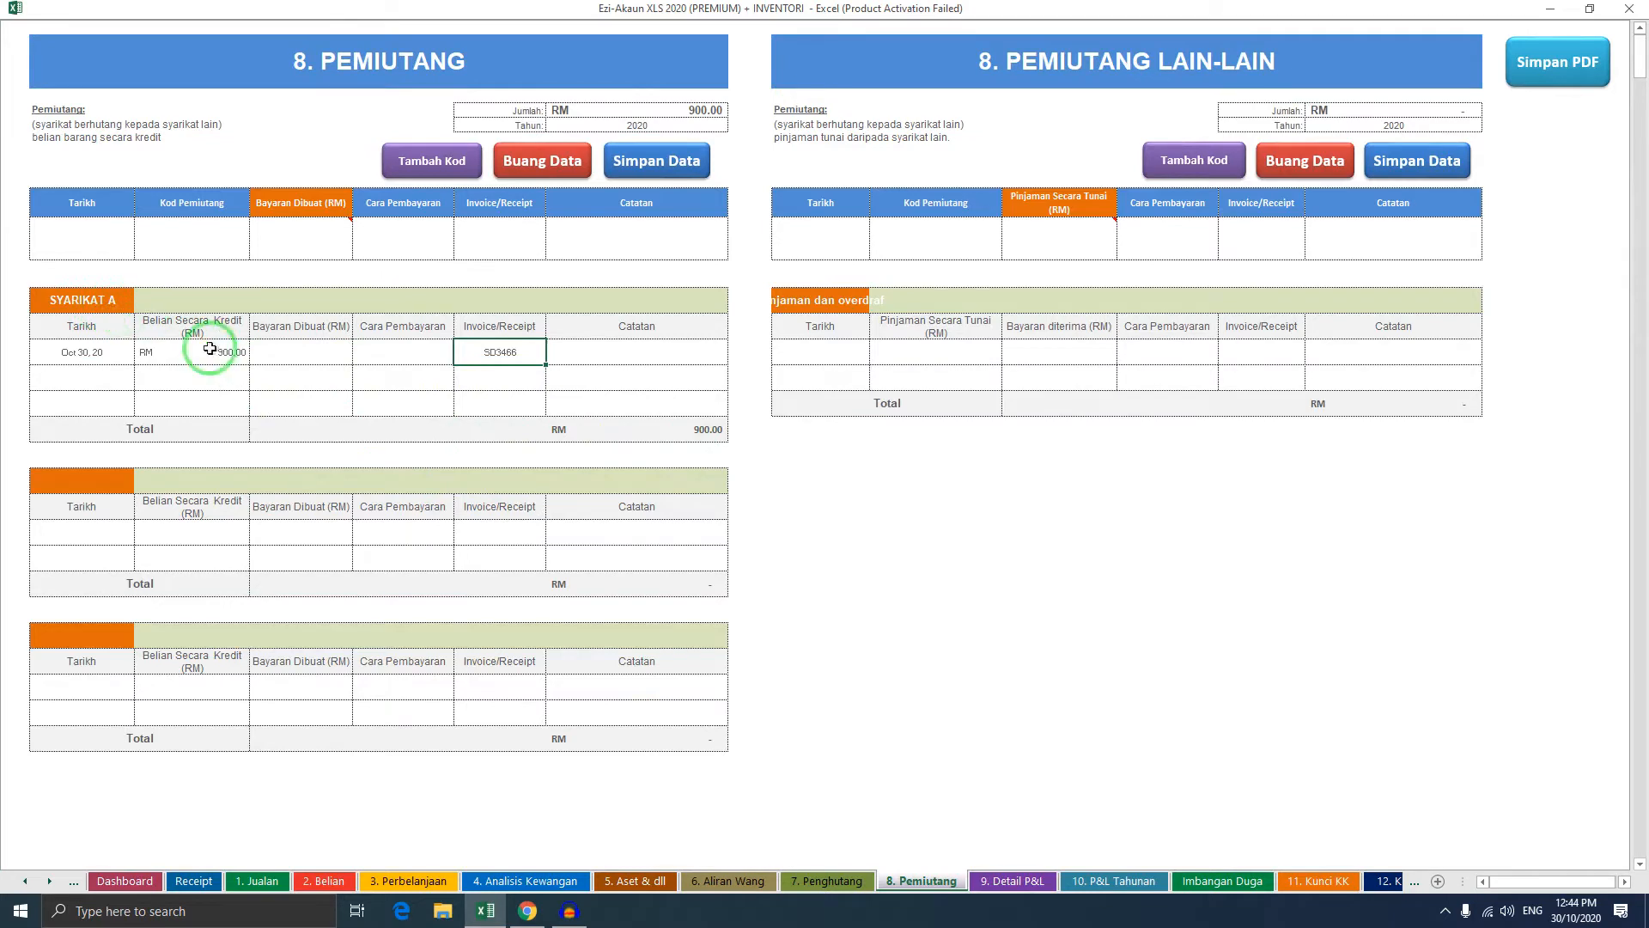
pyautogui.click(395, 348)
pyautogui.click(507, 355)
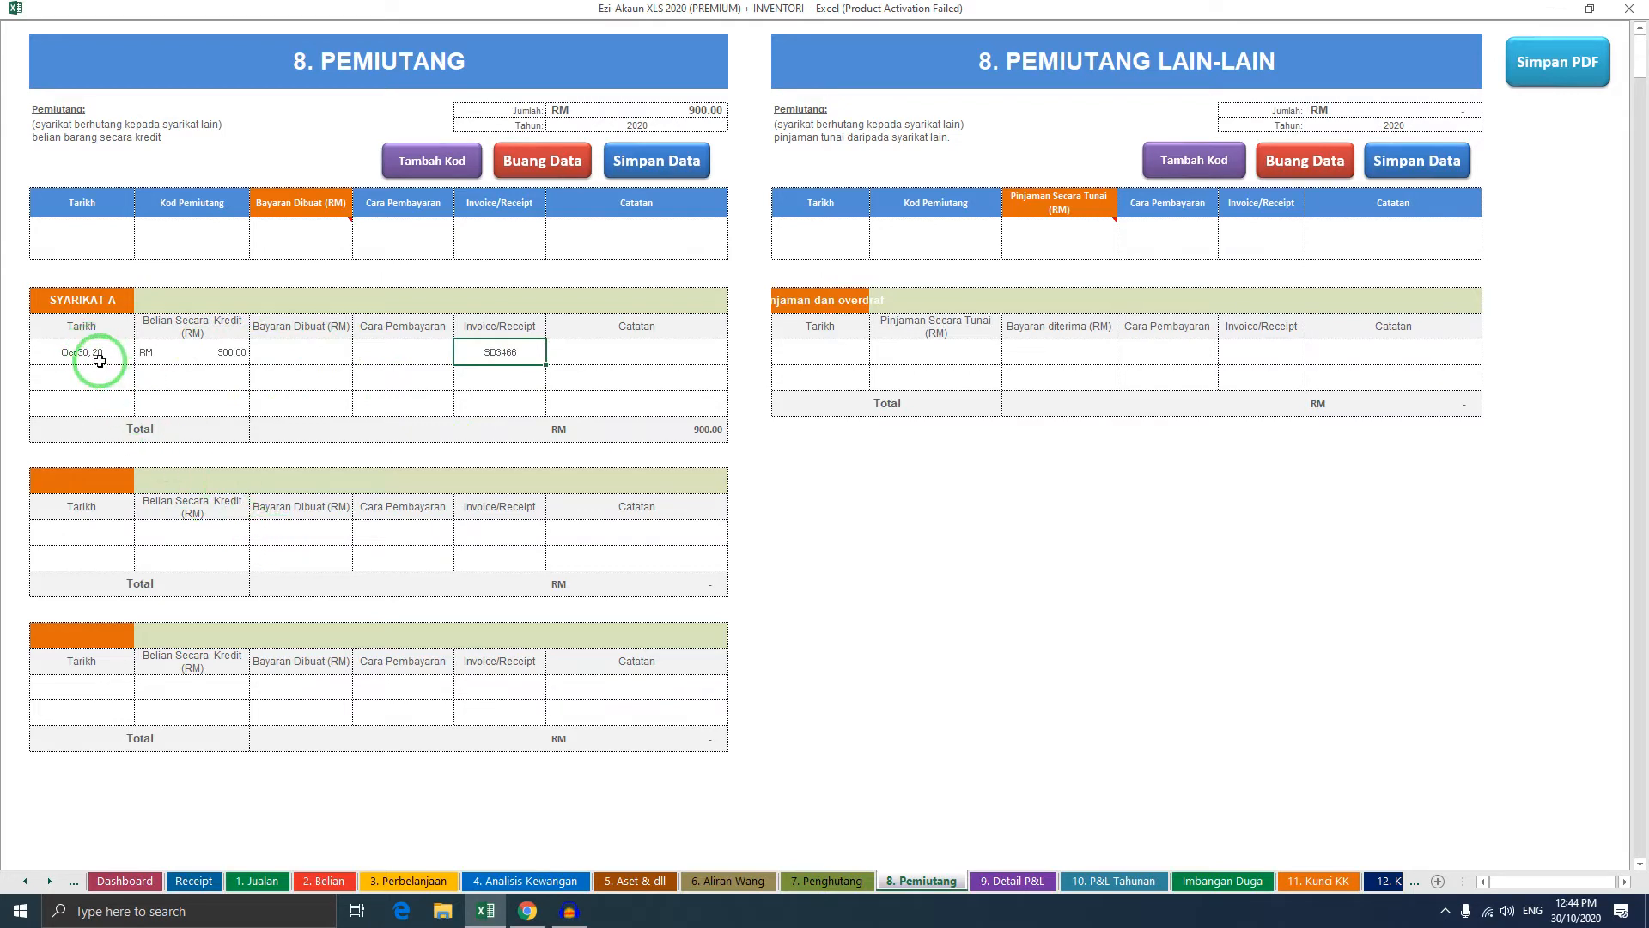
pyautogui.click(184, 375)
# Fill in the 8. Pemiutang entry row with the date 31/10/2020 and creditor code SYARIKAT A
pyautogui.click(99, 249)
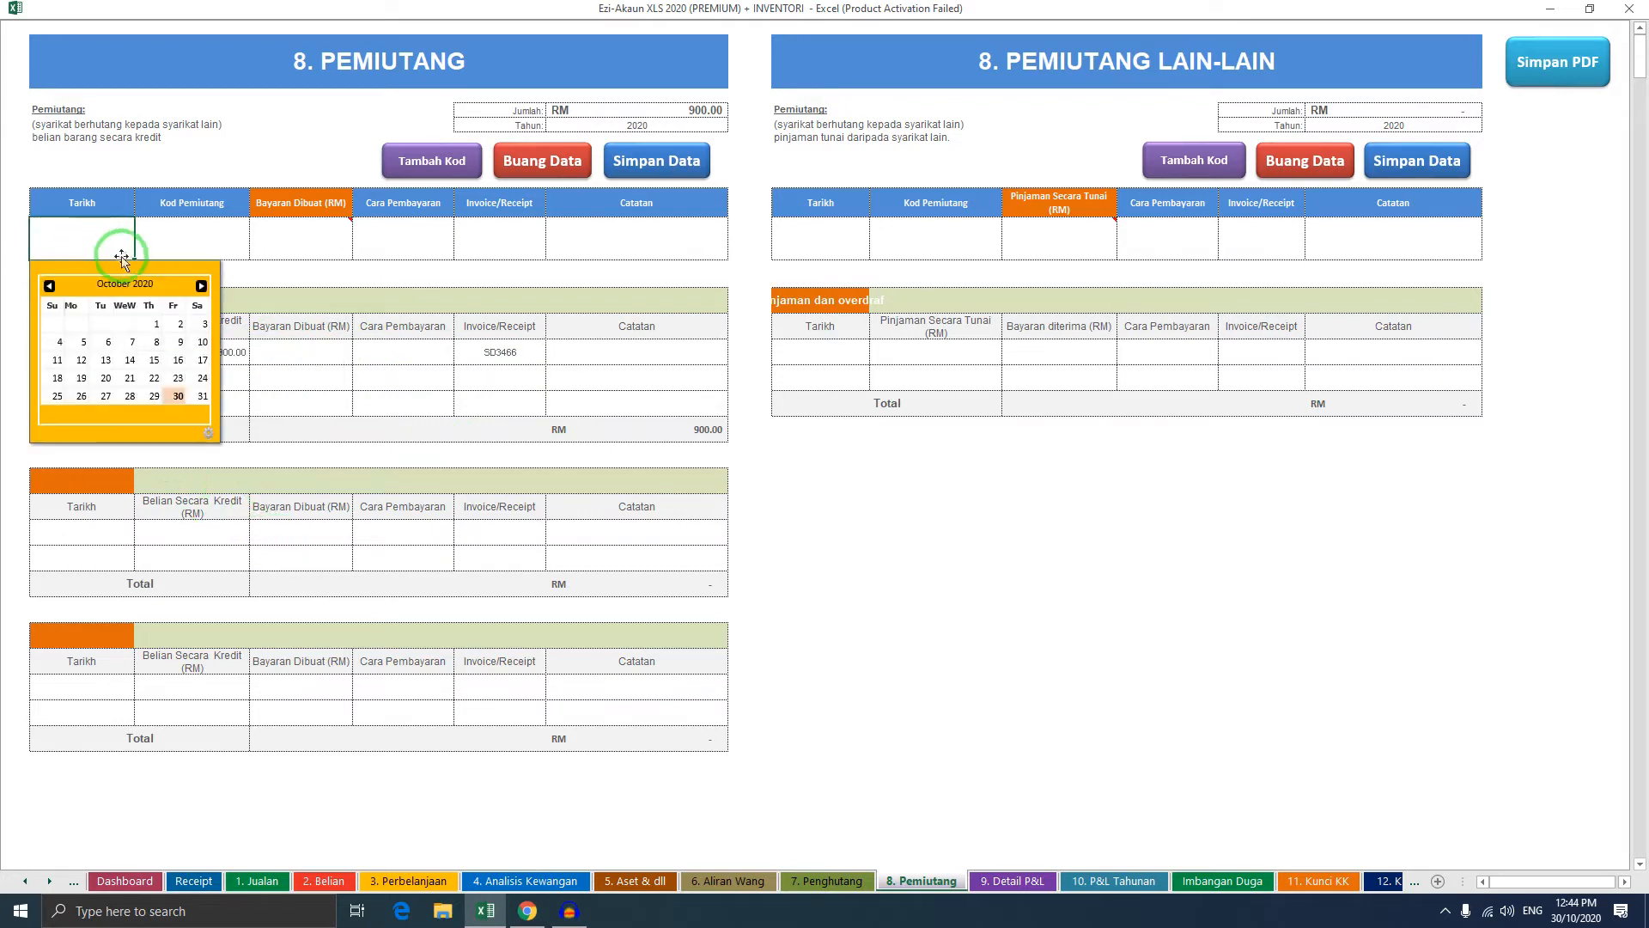
pyautogui.click(202, 396)
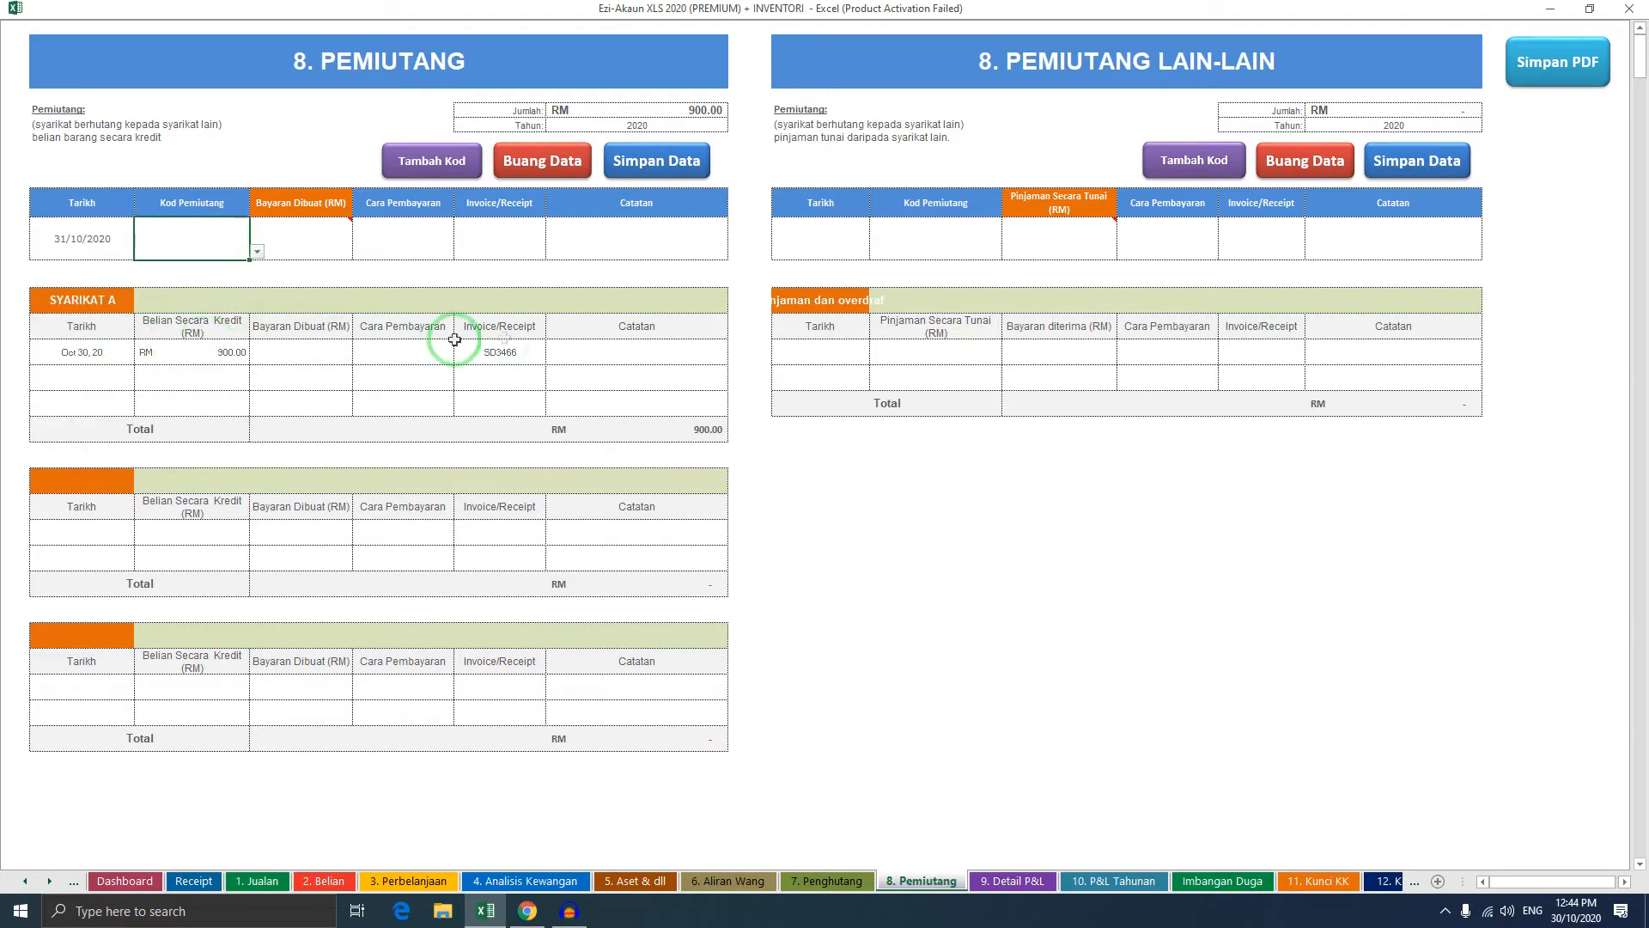
pyautogui.moveTo(108, 259); pyautogui.dragTo(660, 205)
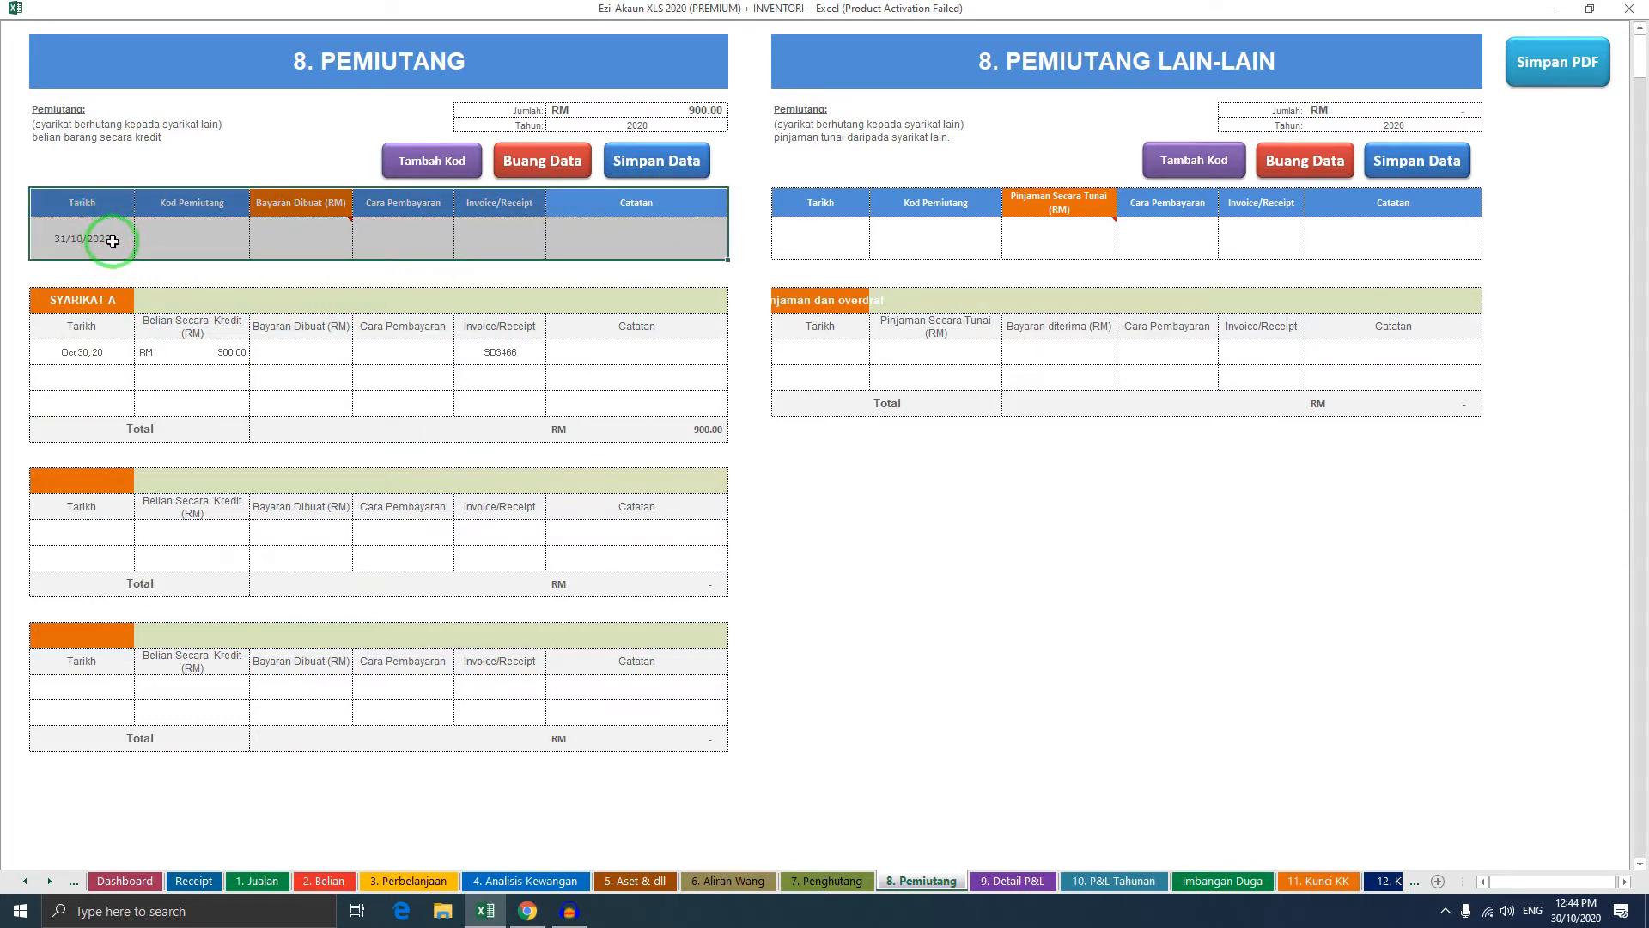
pyautogui.click(101, 240)
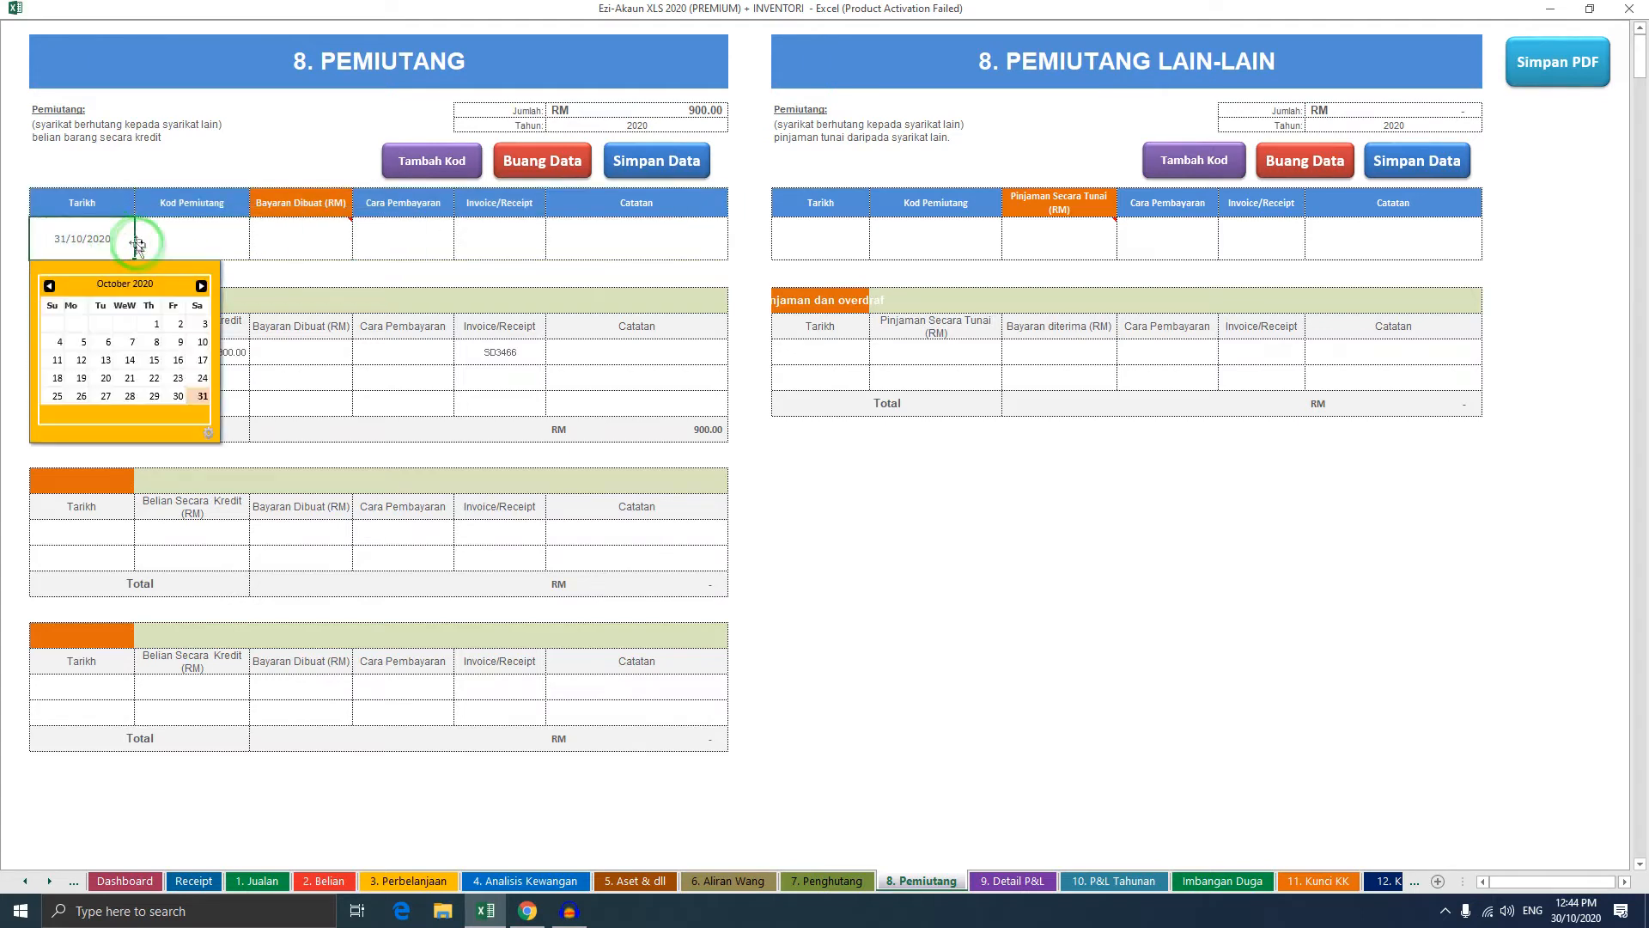
pyautogui.click(203, 399)
pyautogui.click(216, 239)
pyautogui.click(257, 251)
pyautogui.click(219, 265)
# Switch the entry row's amount type to Belian Secara Kredit (RM) and back to Bayaran Dibuat (RM)
pyautogui.moveTo(321, 221)
pyautogui.click(291, 231)
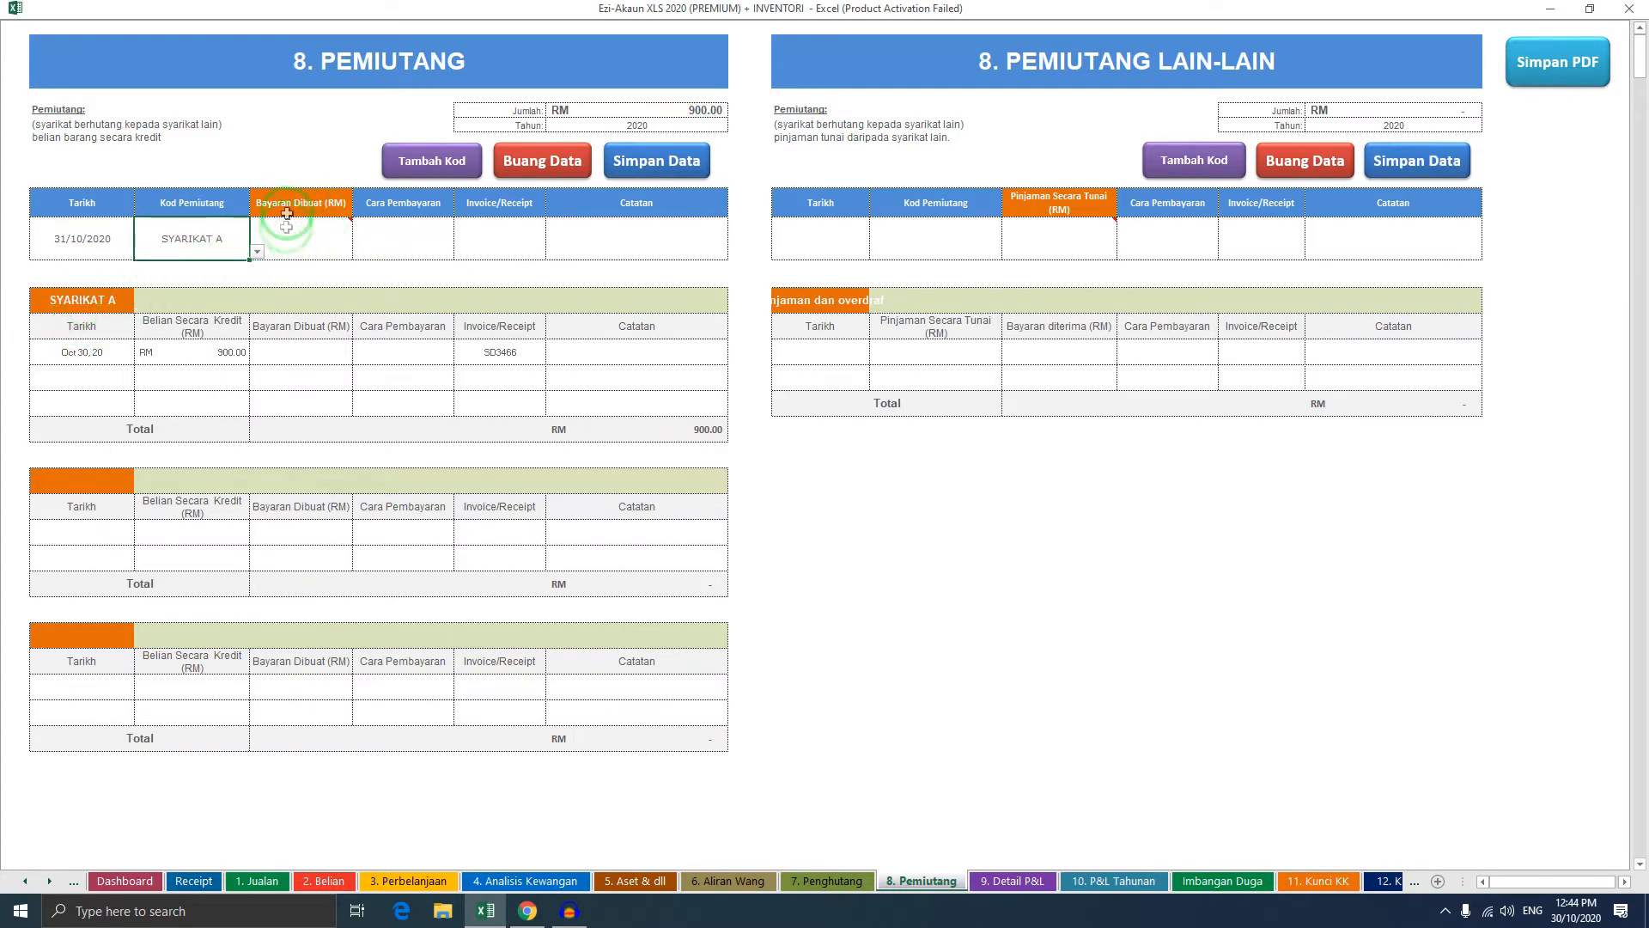
pyautogui.click(323, 210)
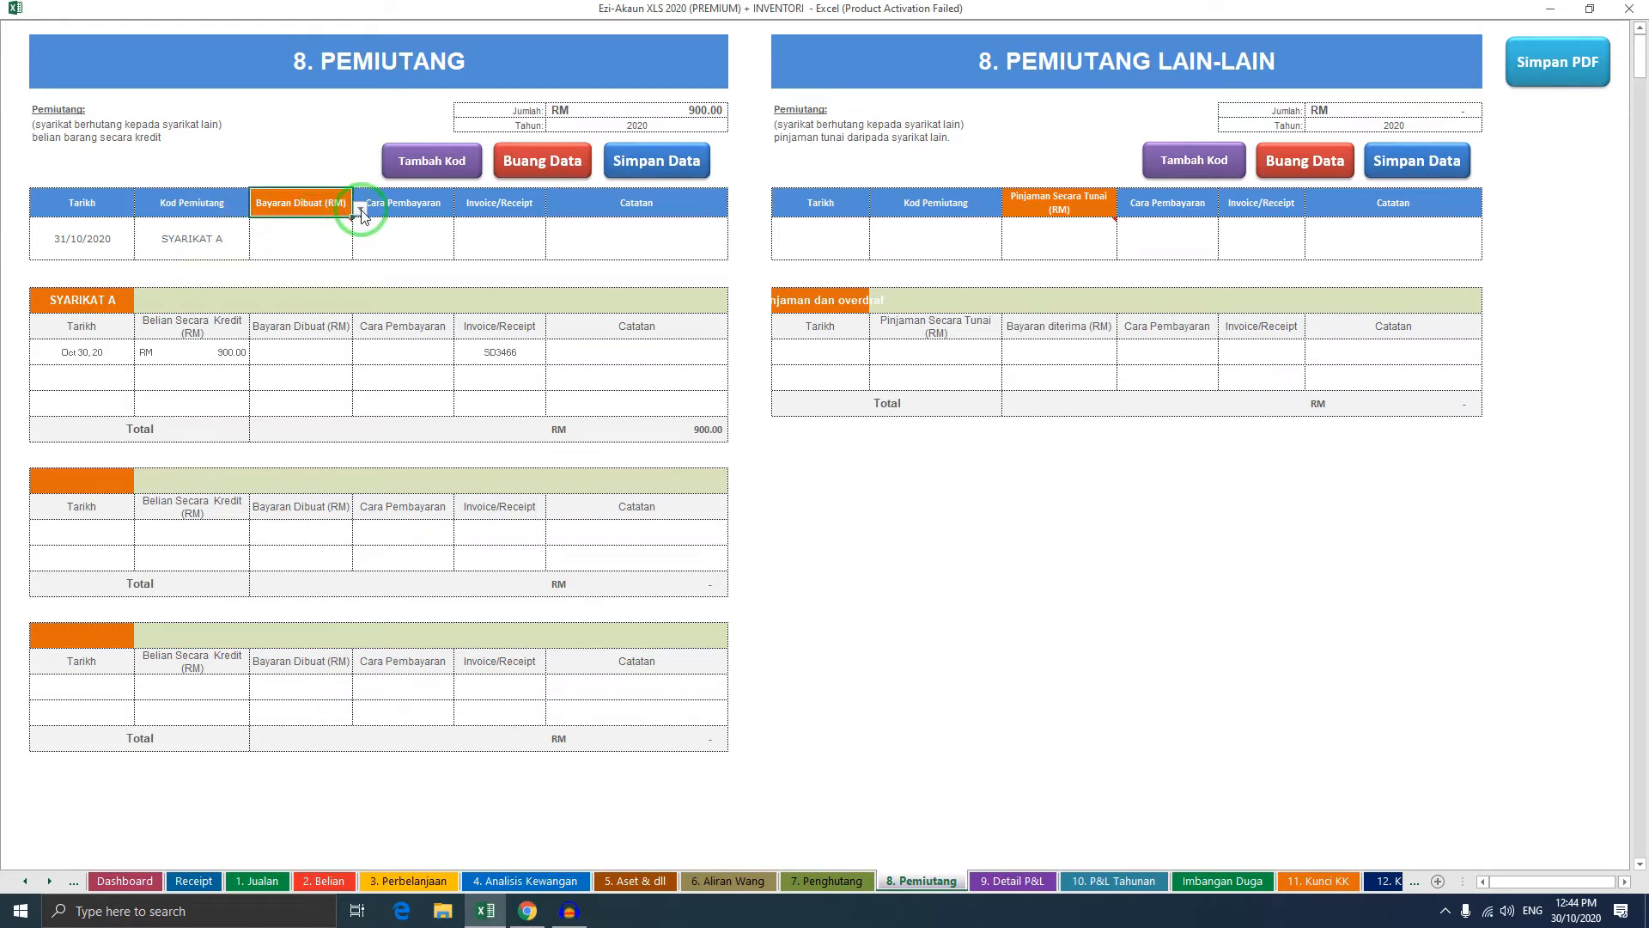
pyautogui.click(360, 212)
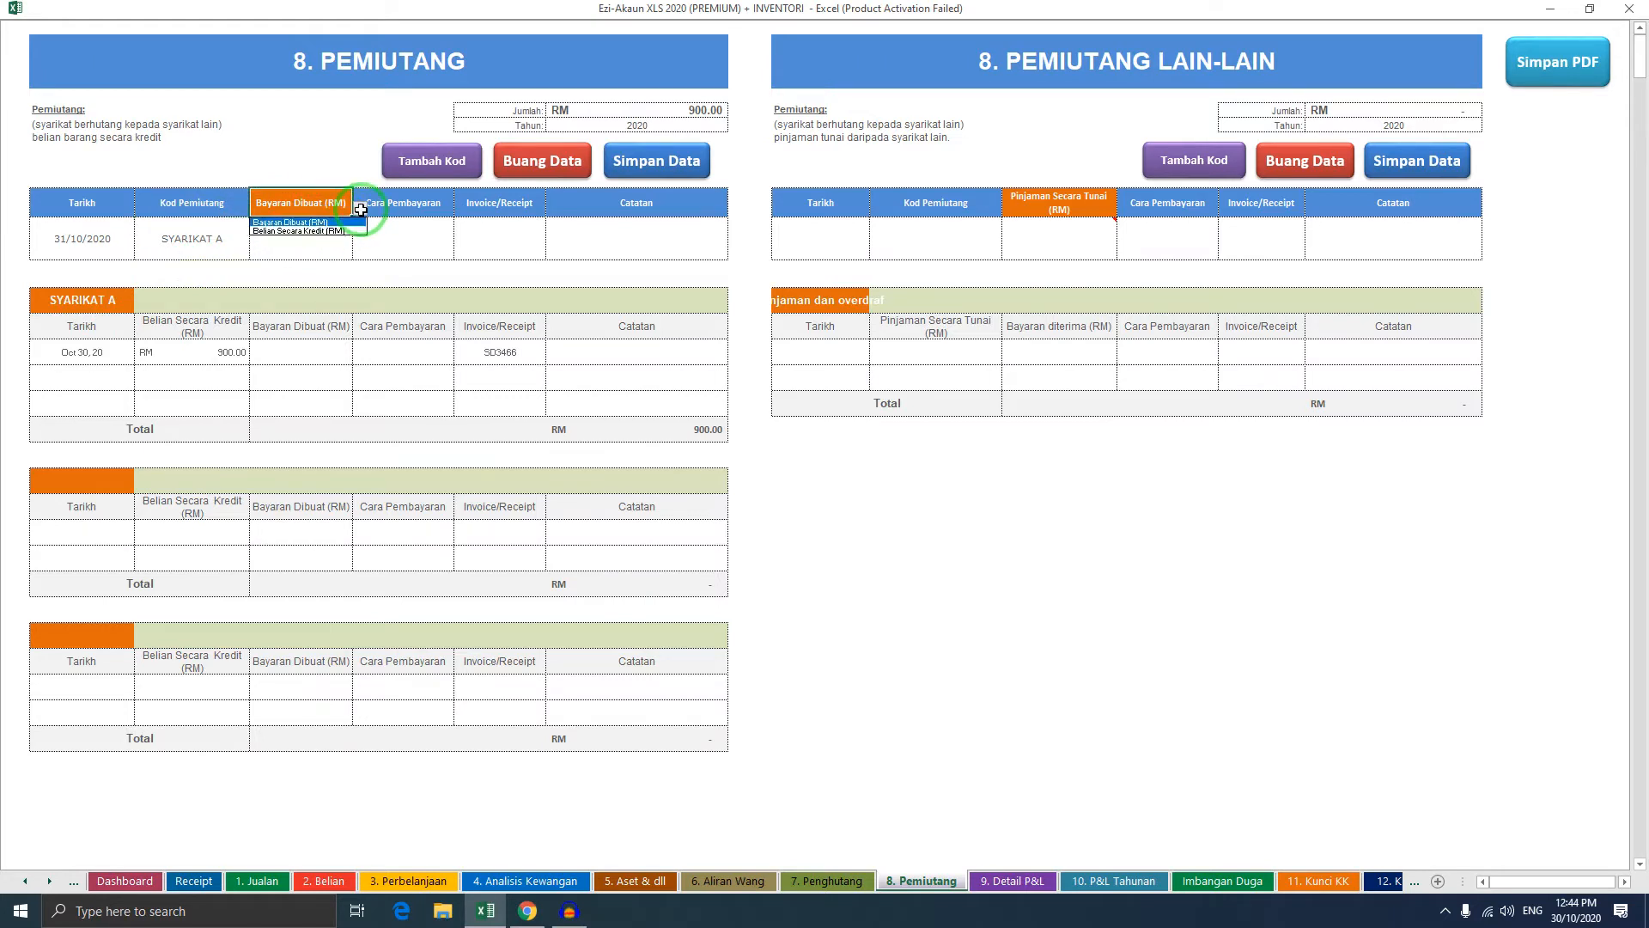
pyautogui.click(323, 231)
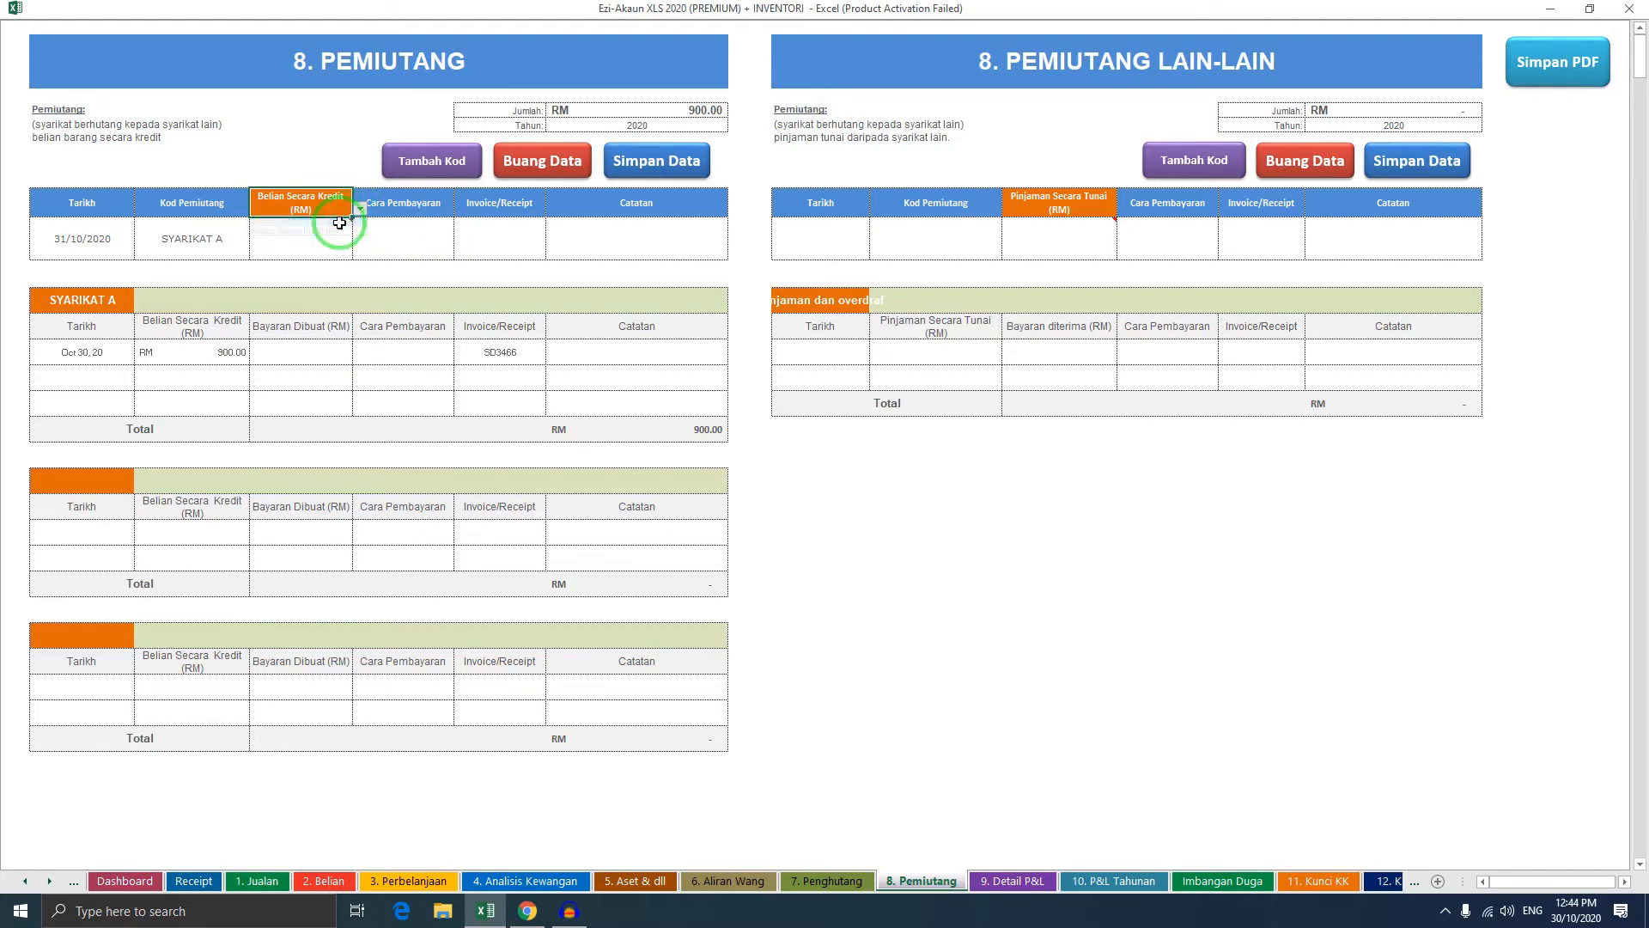
pyautogui.click(325, 243)
pyautogui.click(343, 226)
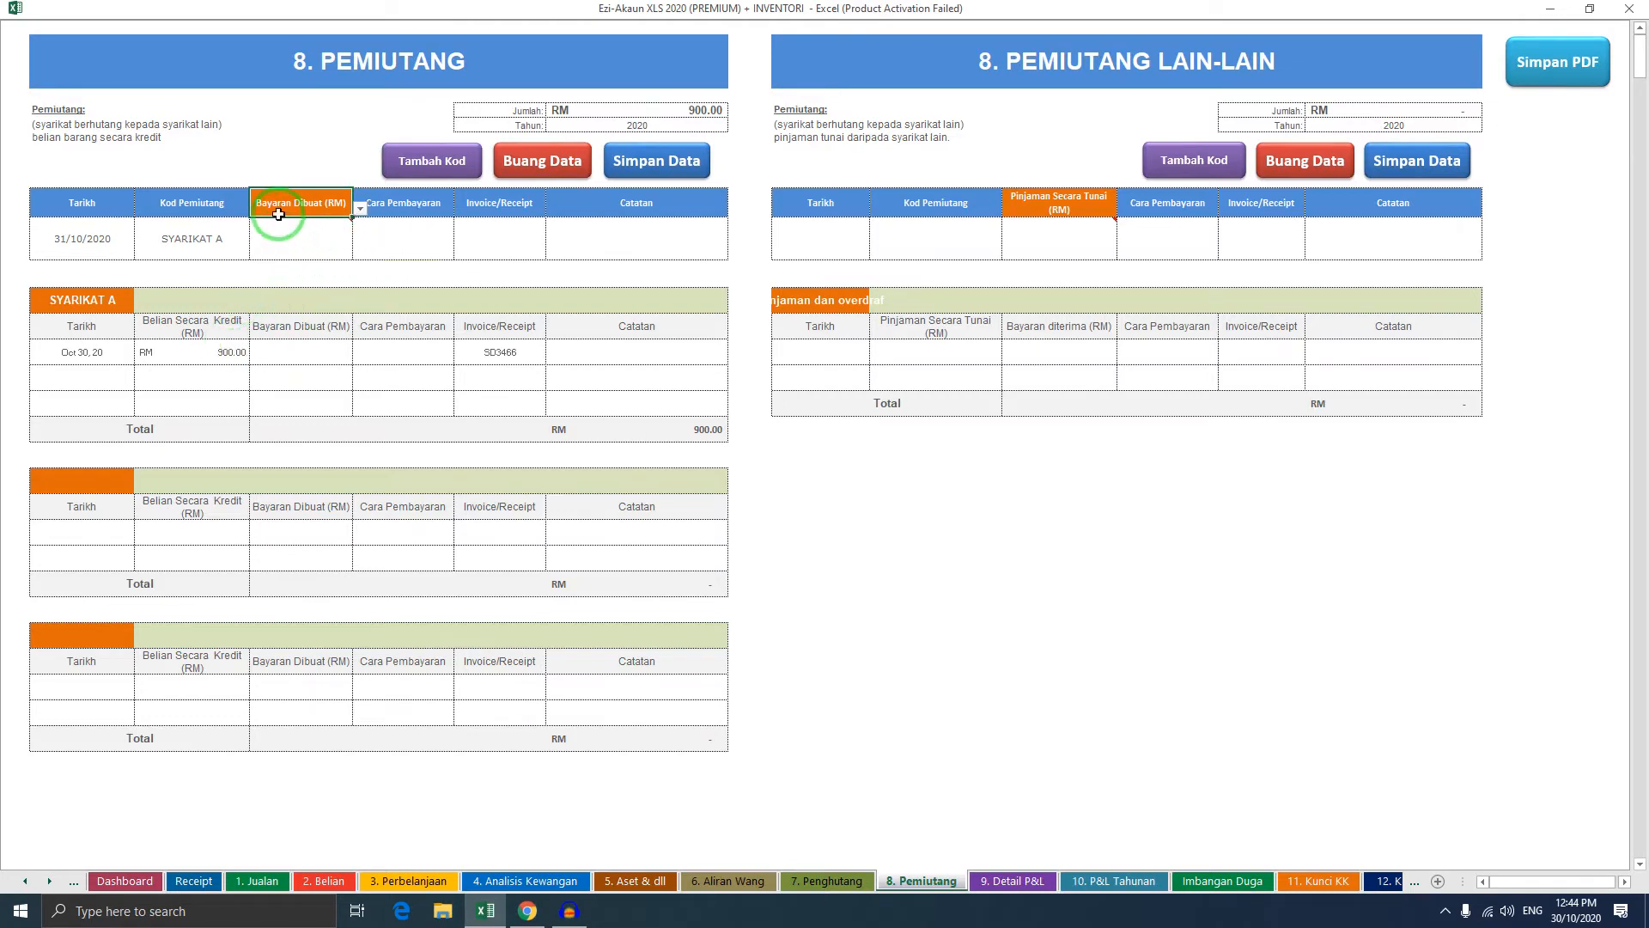
# Enter a Bayaran Dibuat amount of RM 900 with payment method CIMB and invoice/receipt SDFE55
pyautogui.click(311, 236)
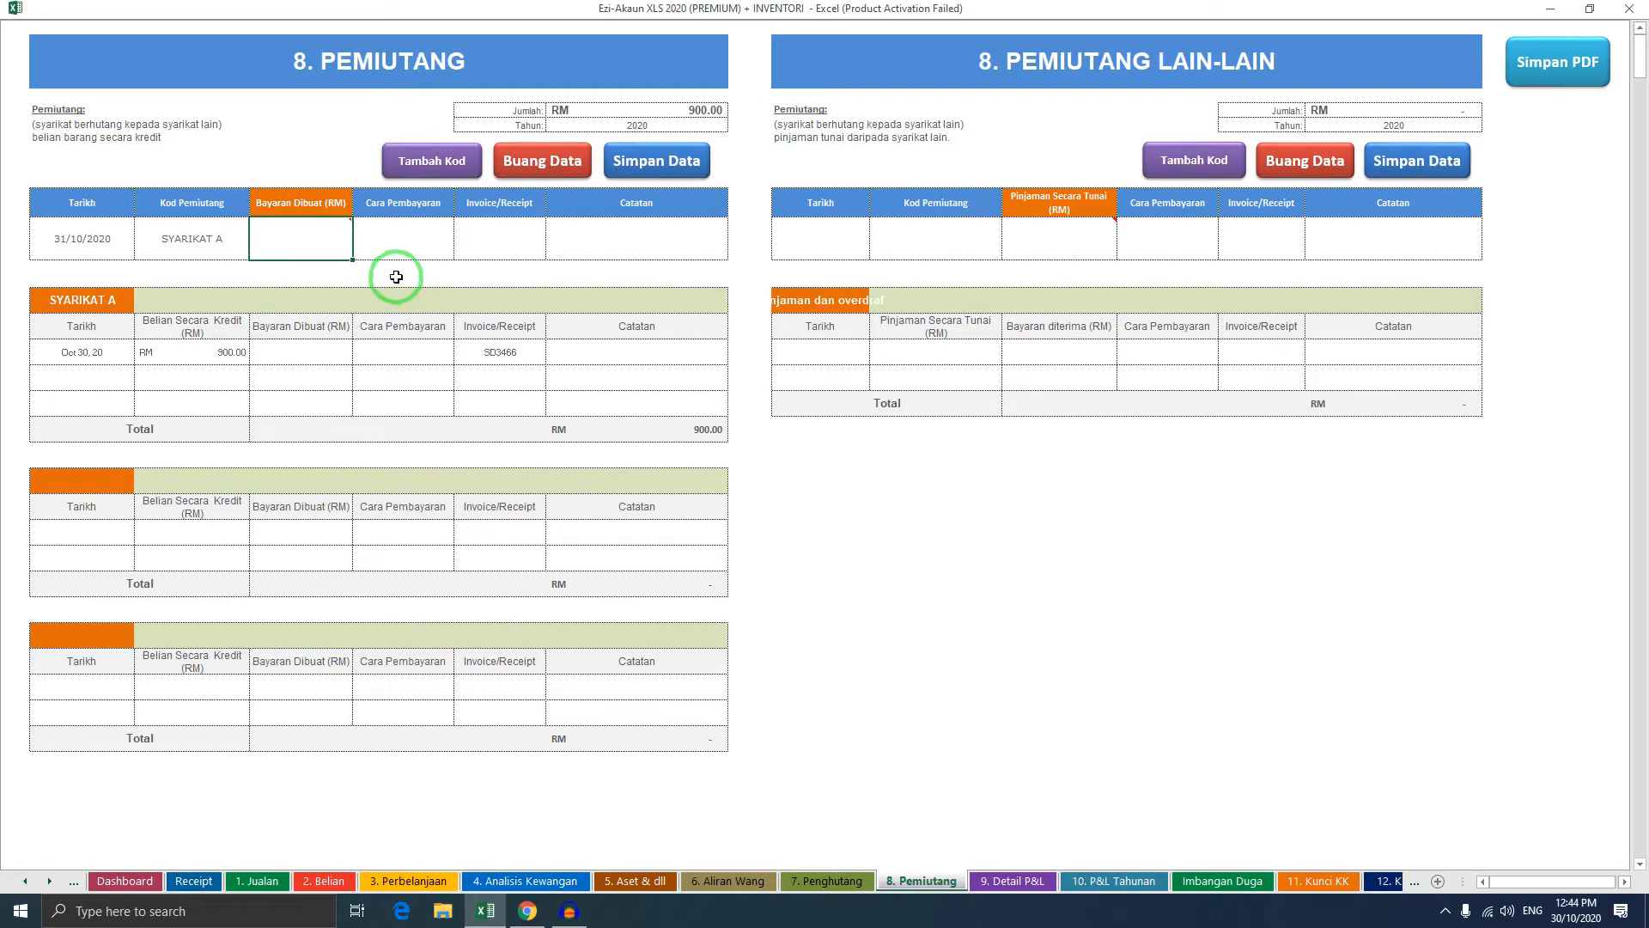
pyautogui.write('900')
pyautogui.click(387, 239)
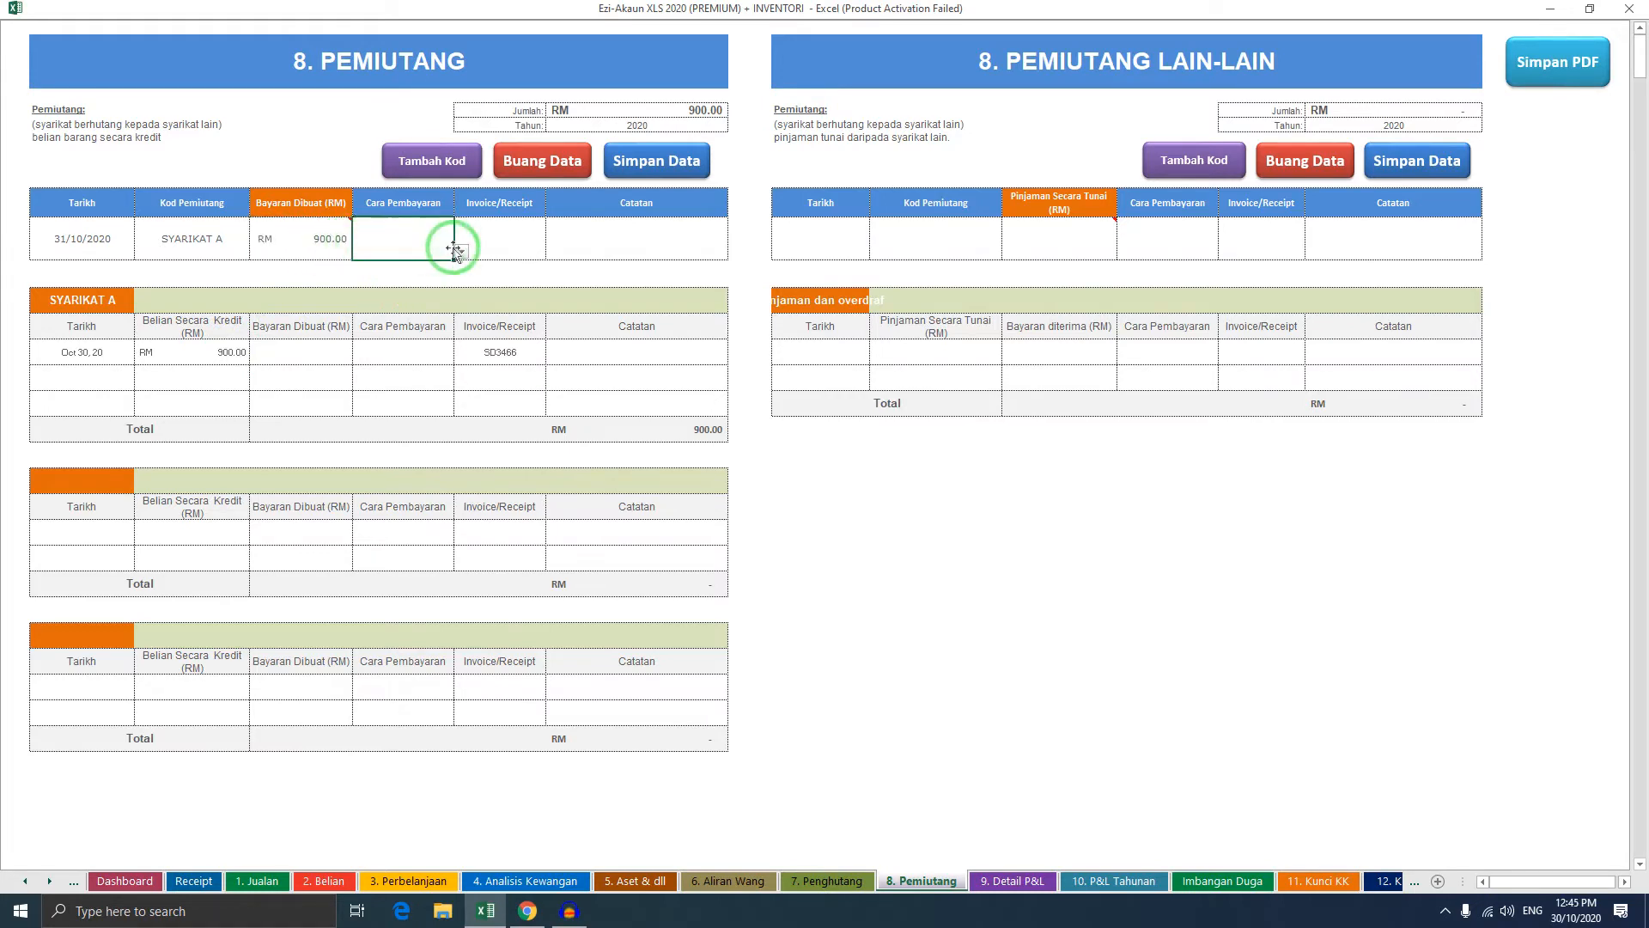
pyautogui.click(461, 250)
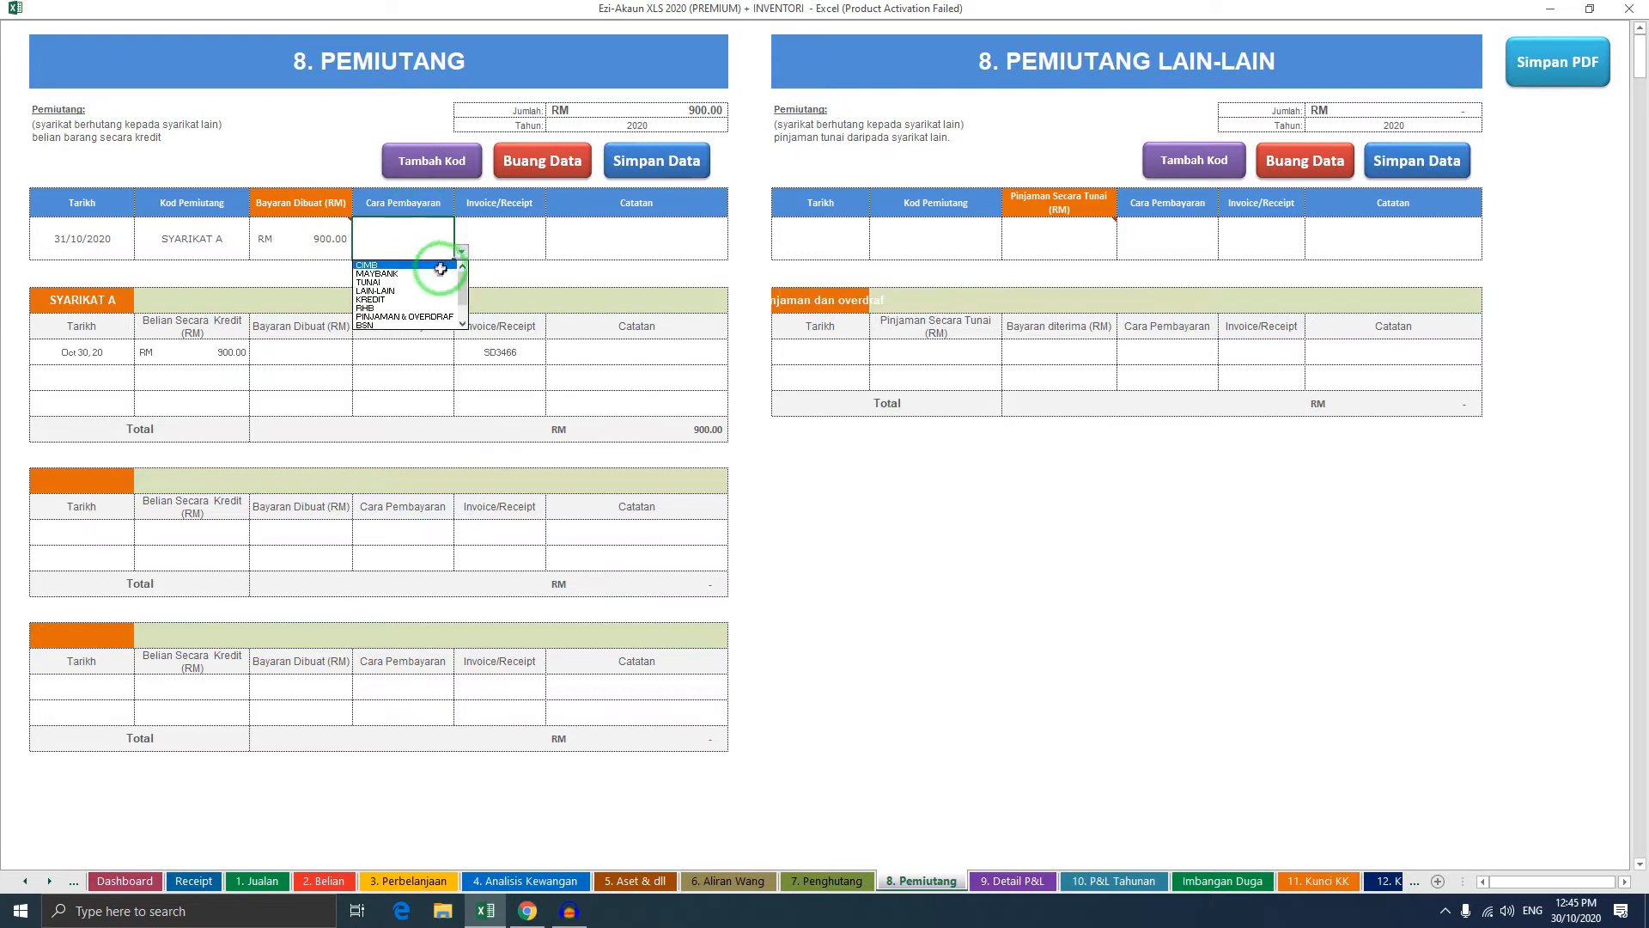
pyautogui.click(438, 265)
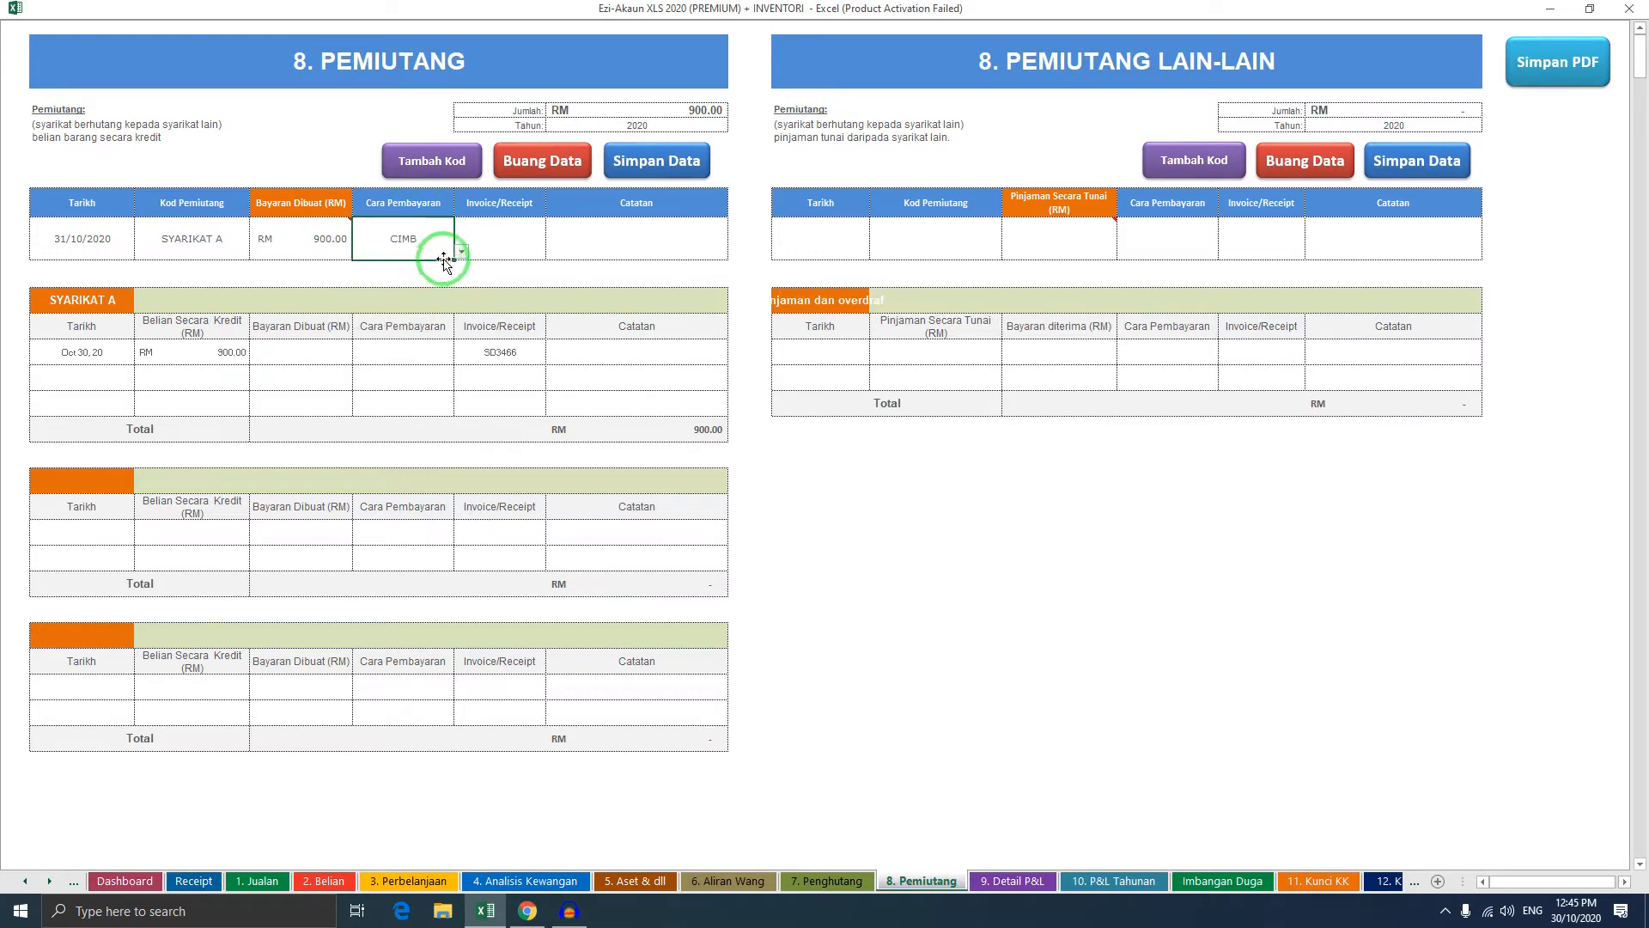
pyautogui.click(501, 237)
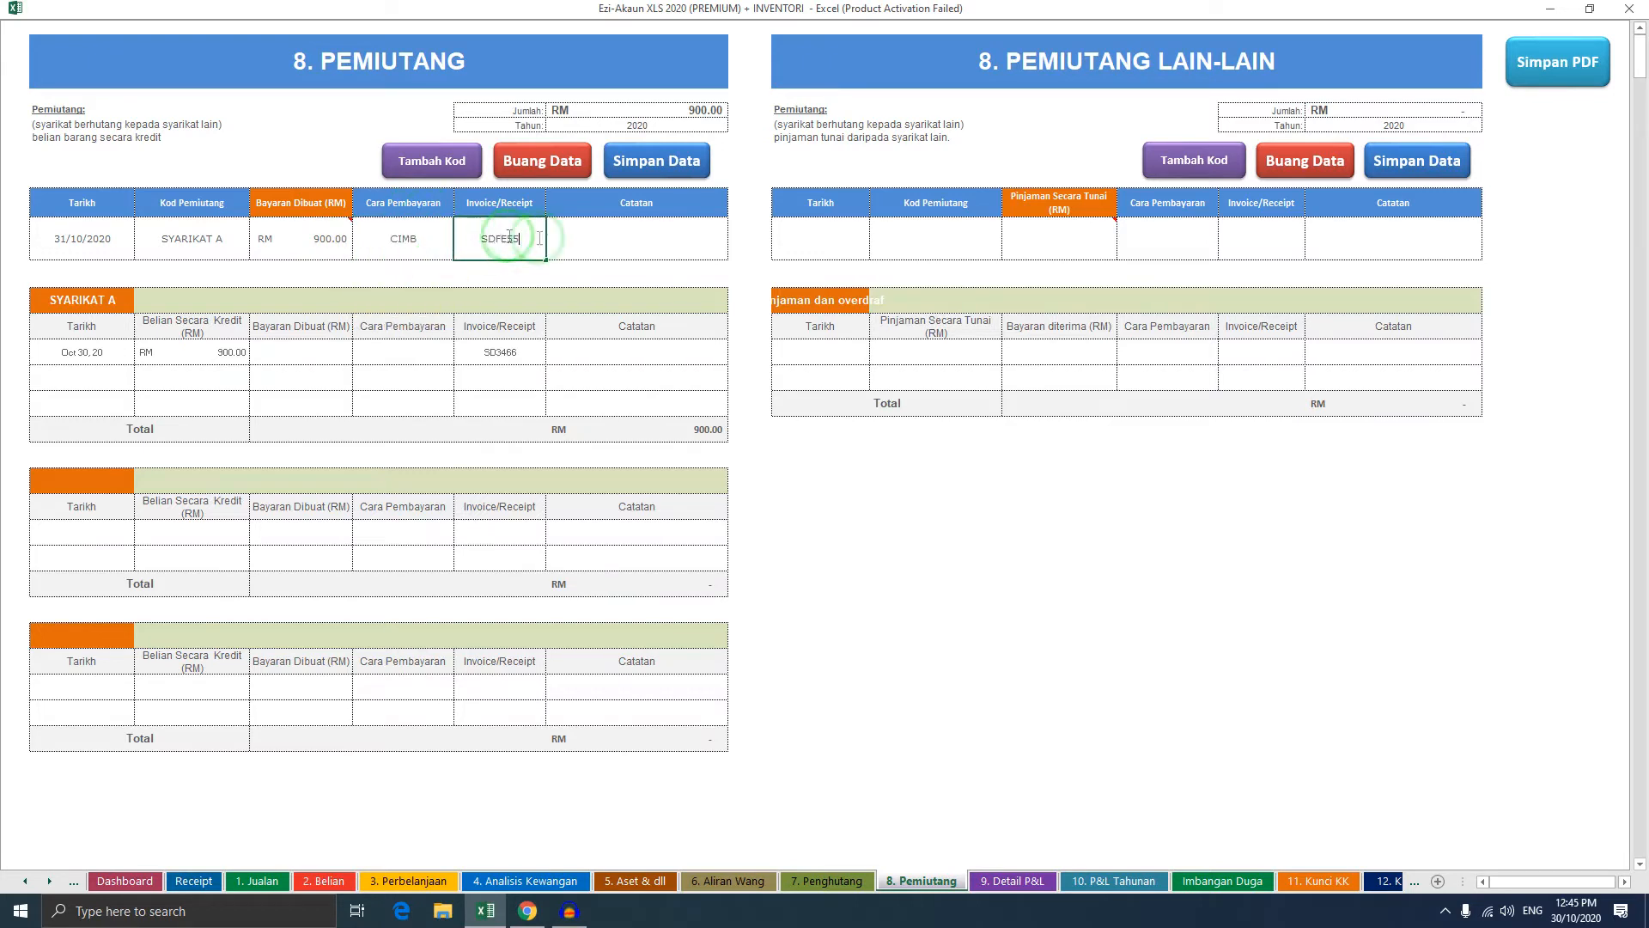
pyautogui.press('Tab')
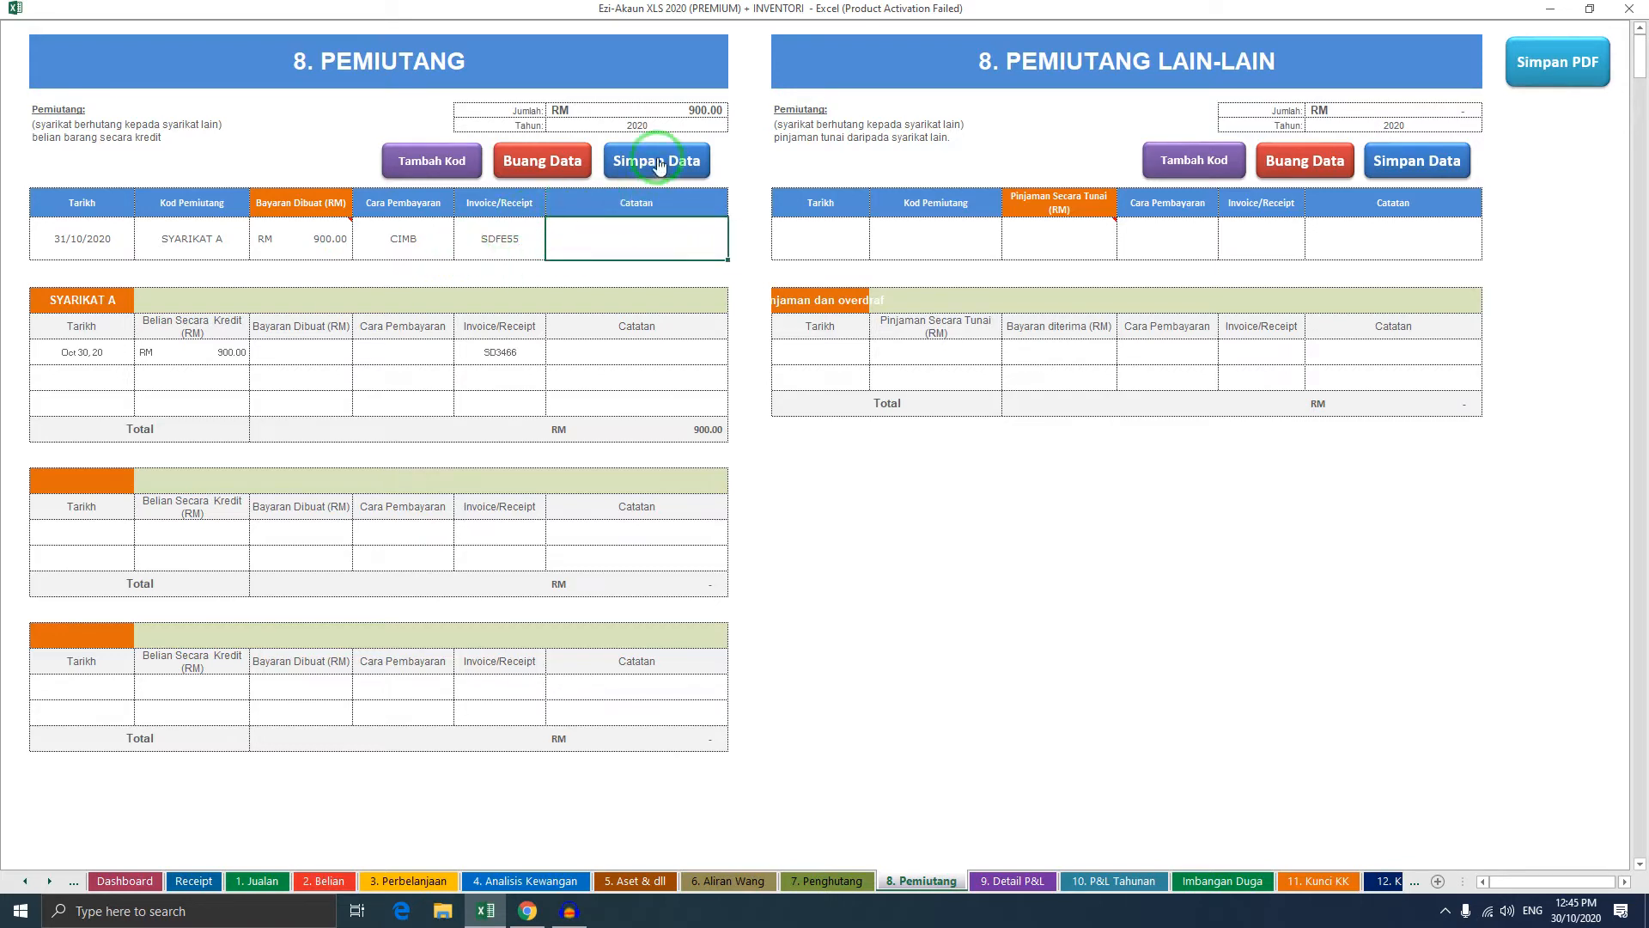
# Save the SYARIKAT A payment entry to its creditor table in 8. Pemiutang
pyautogui.click(656, 161)
pyautogui.click(873, 514)
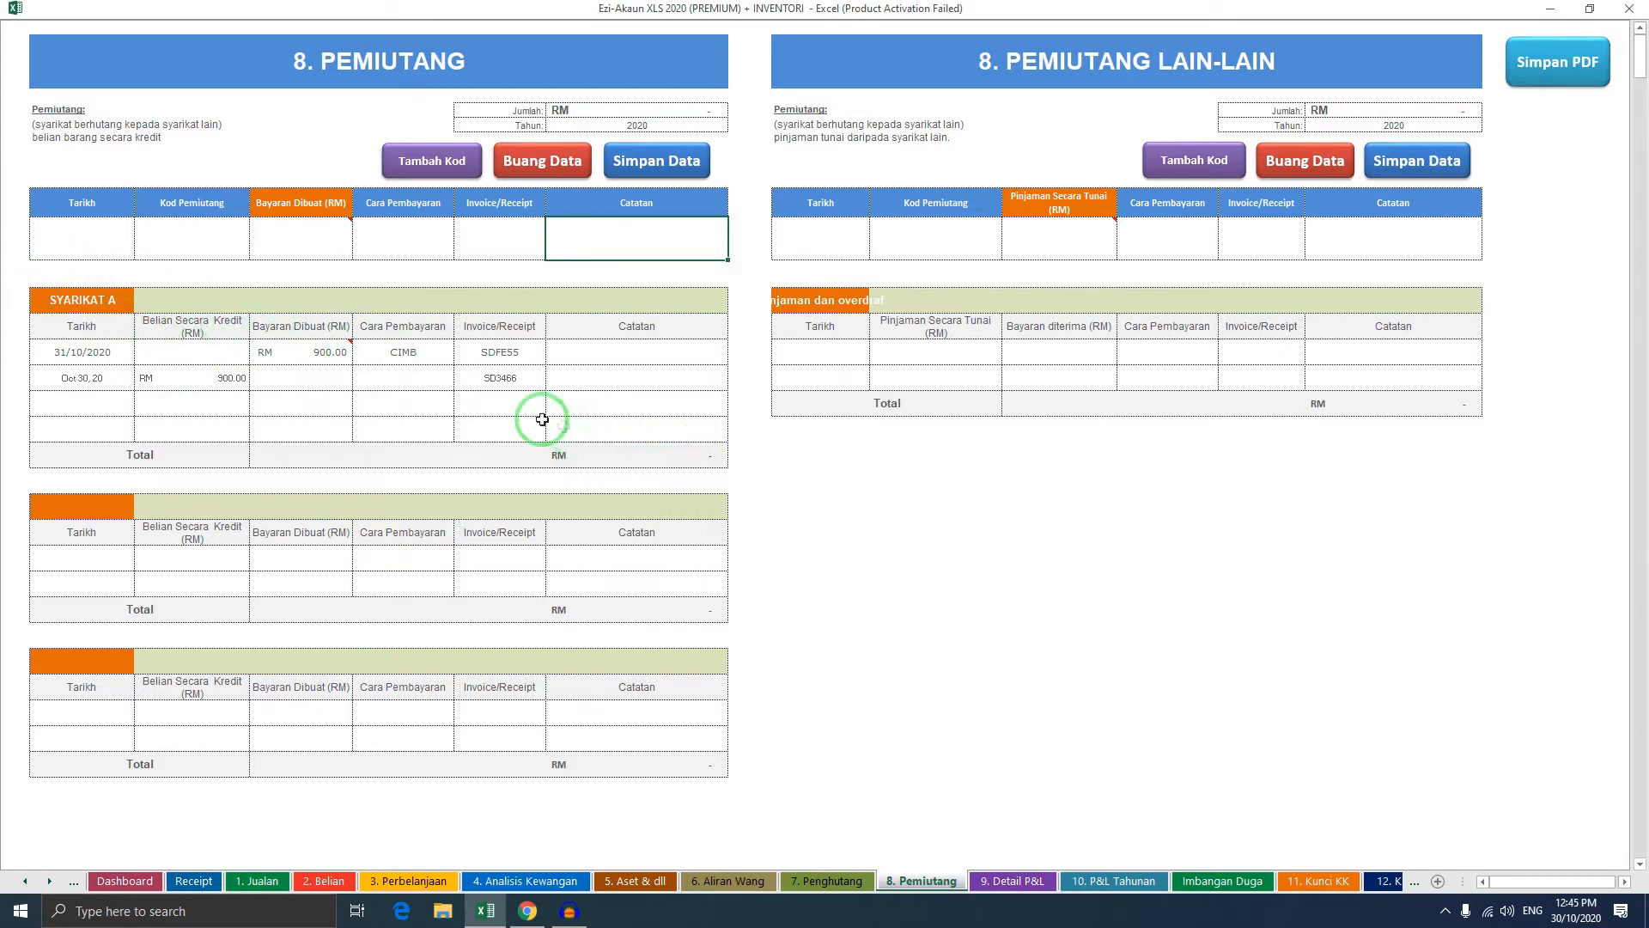
pyautogui.click(465, 413)
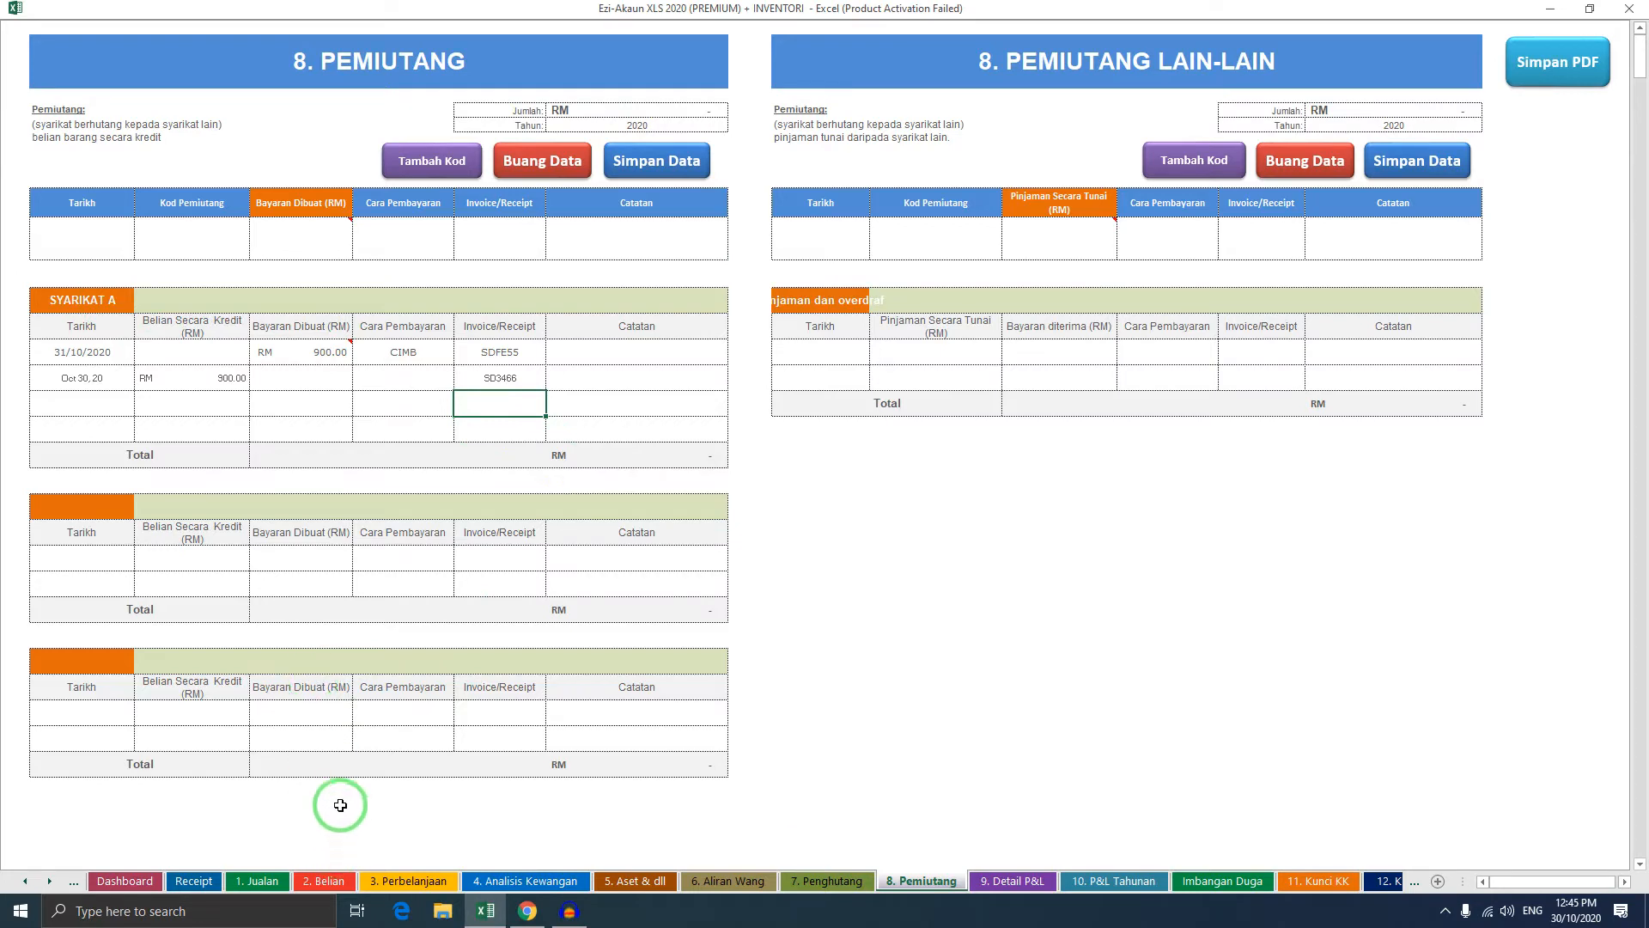
# Review the October purchase records and the overall total in 2. Belian
pyautogui.click(326, 881)
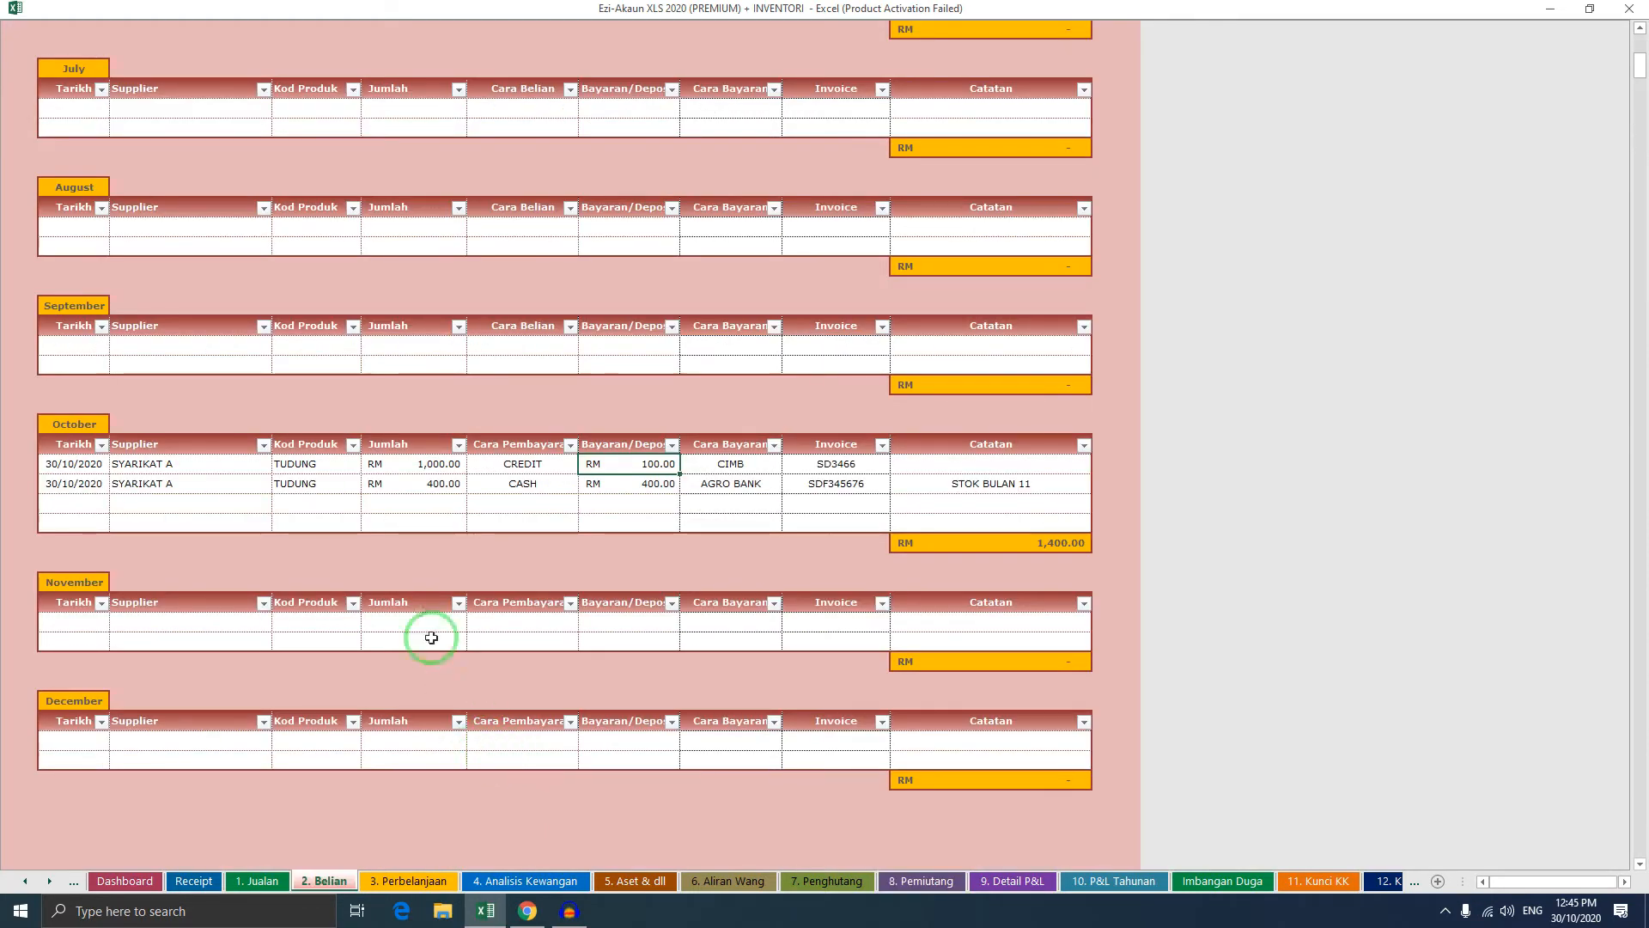
pyautogui.scroll(15, 447, 557)
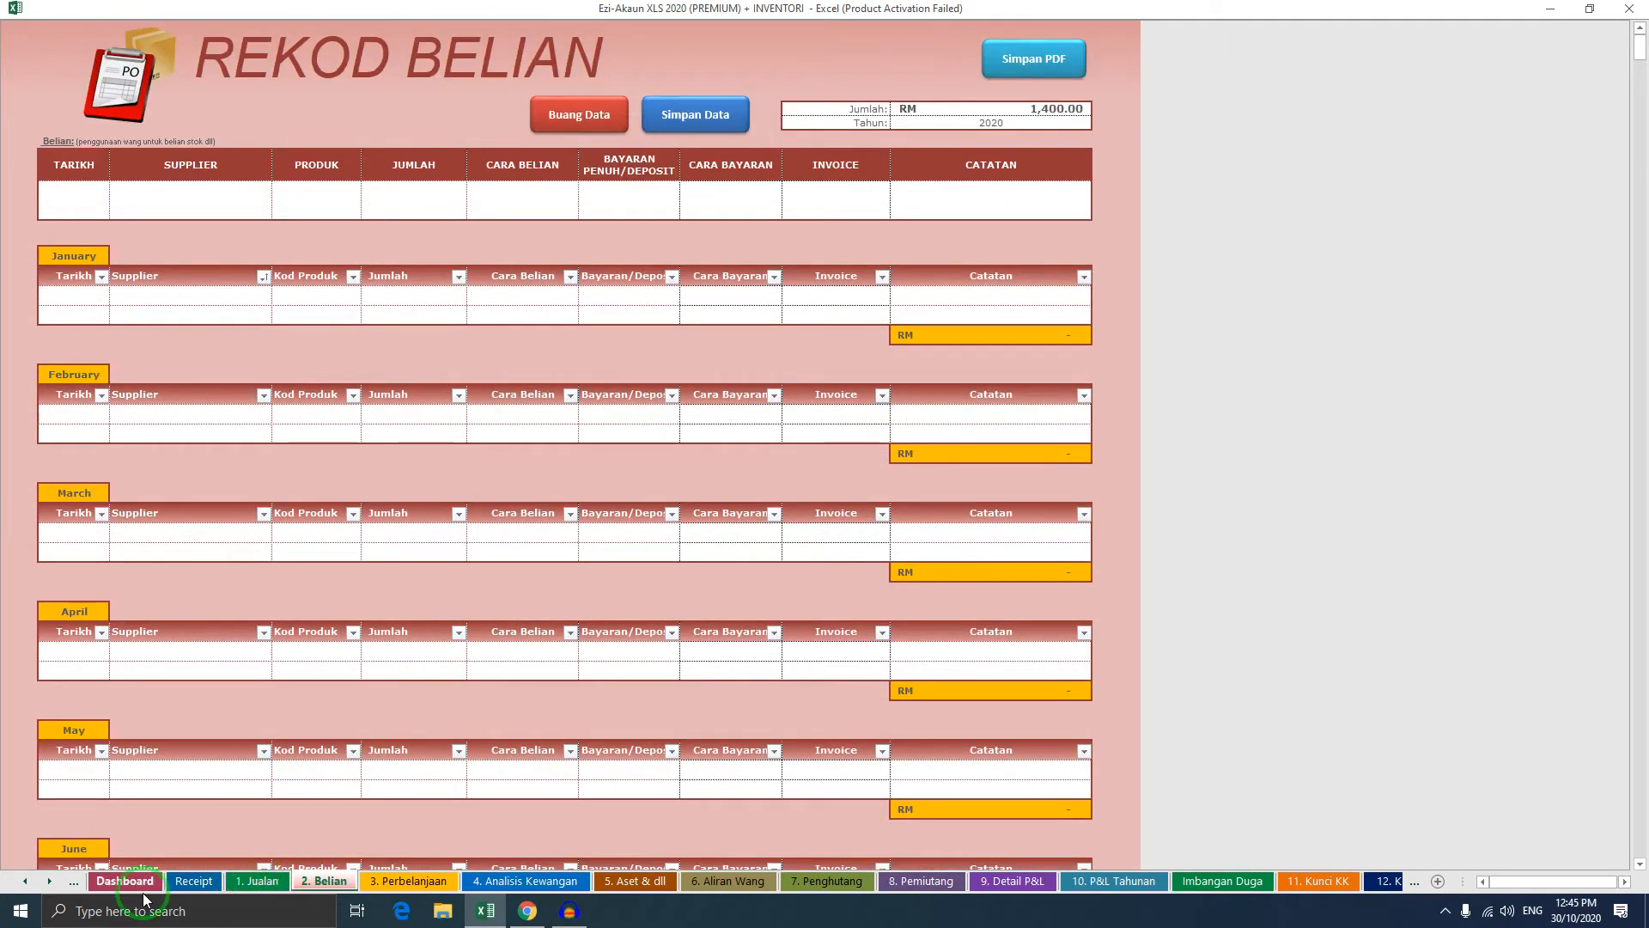
# Open the Inventori (Stok) sheet
pyautogui.click(26, 882)
pyautogui.click(28, 885)
pyautogui.click(28, 886)
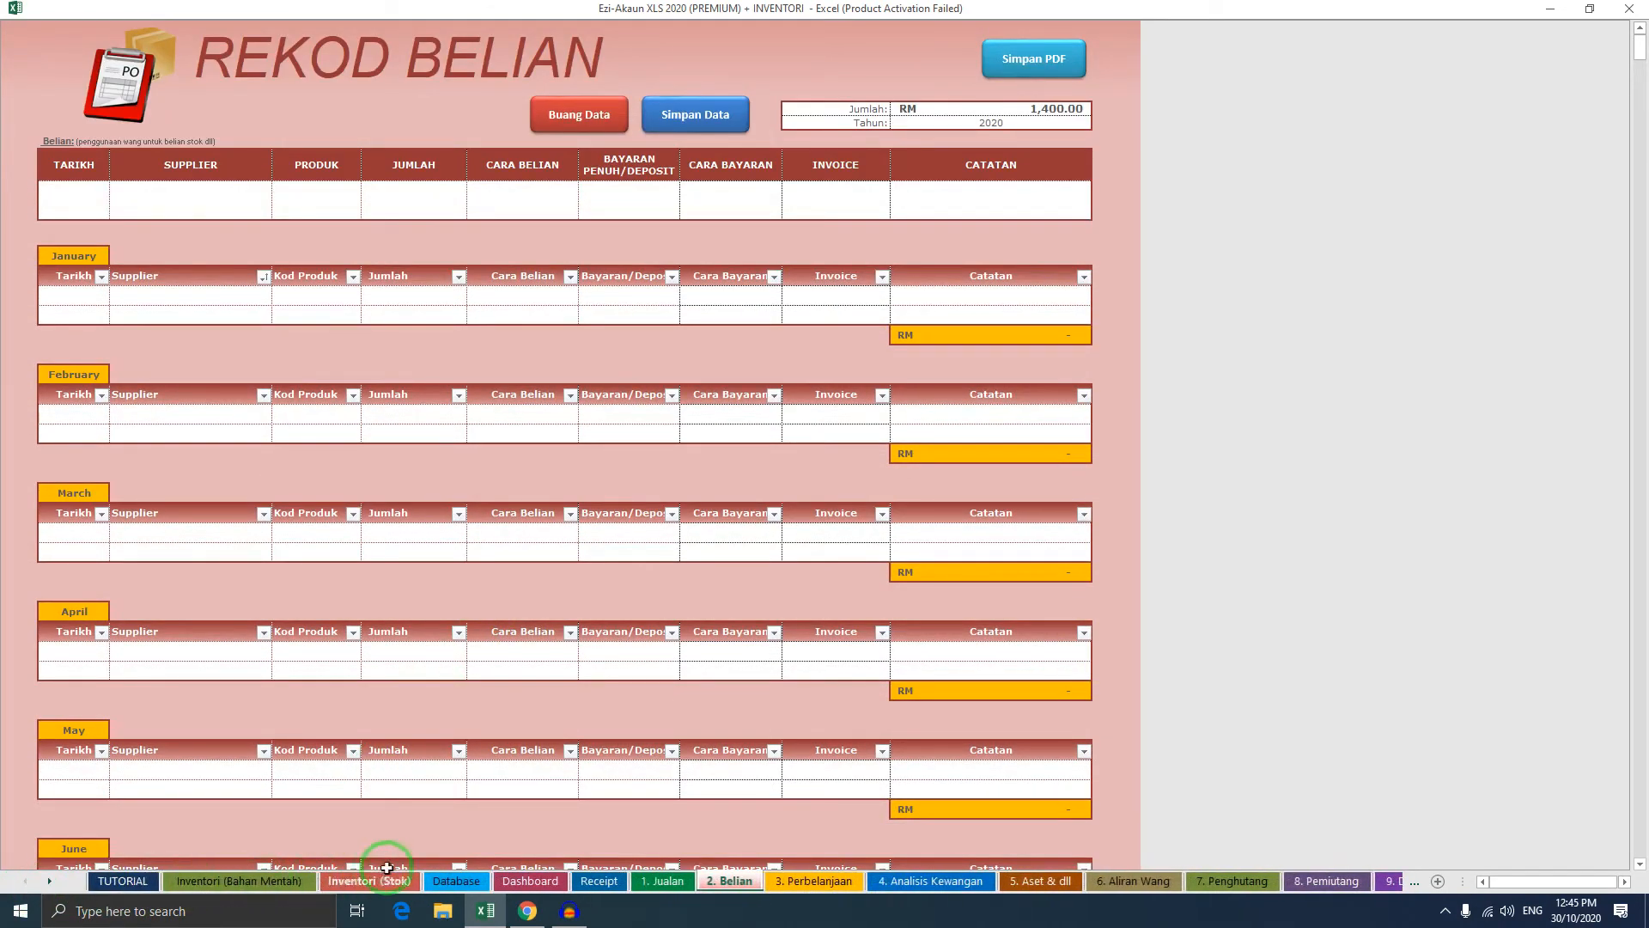
pyautogui.click(384, 881)
pyautogui.click(277, 883)
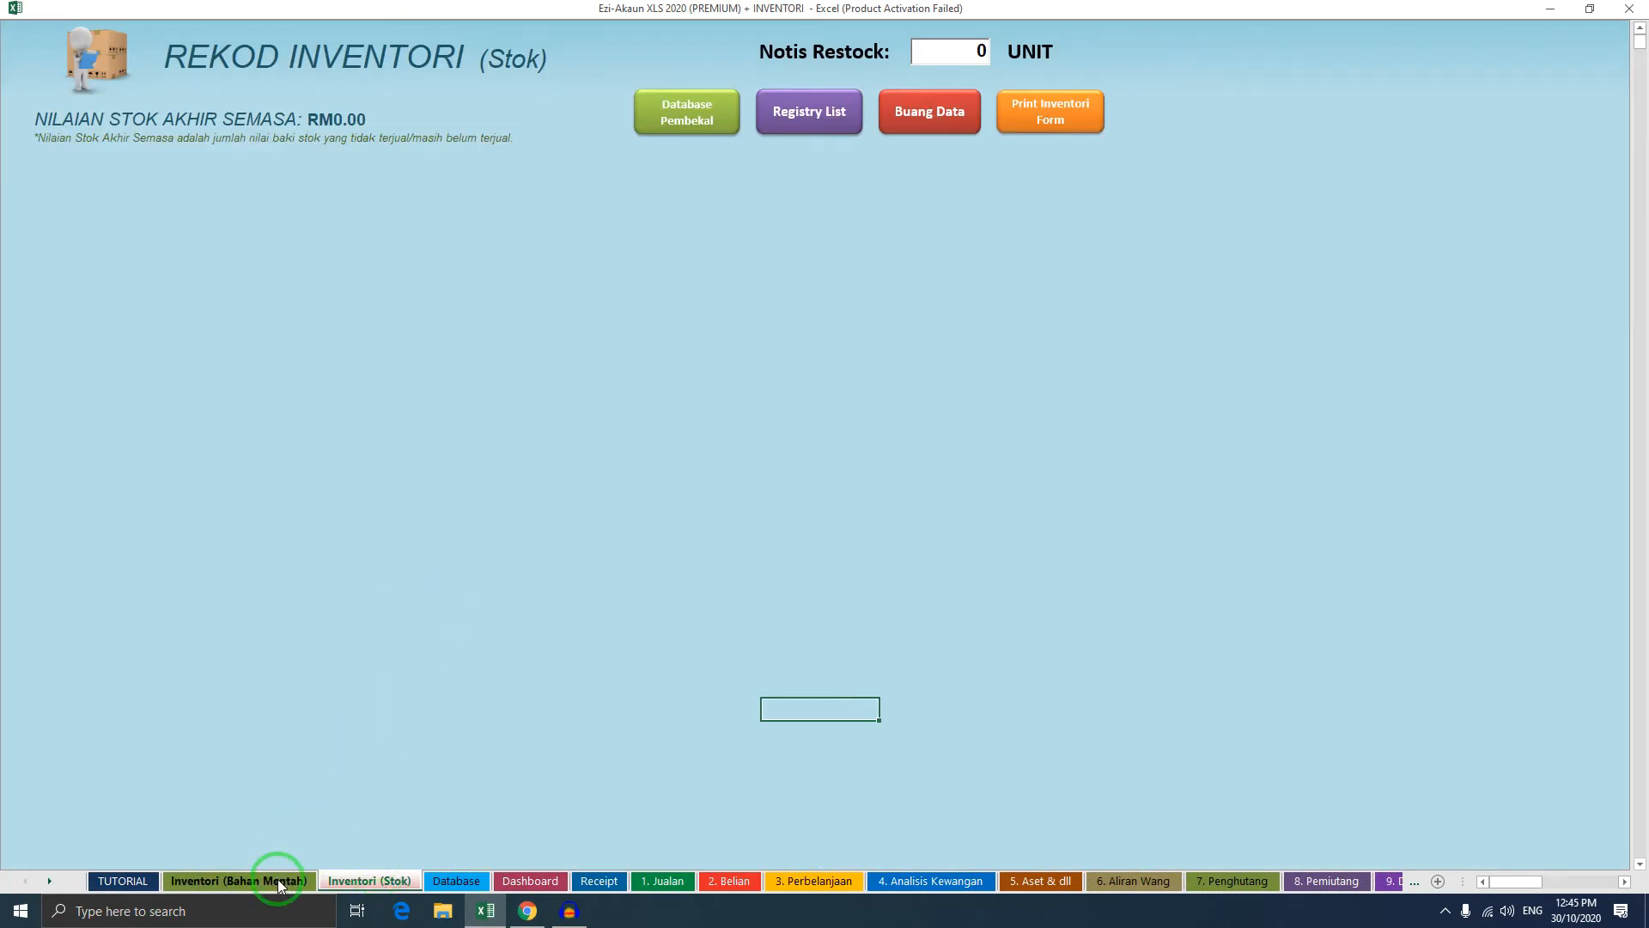
pyautogui.click(376, 882)
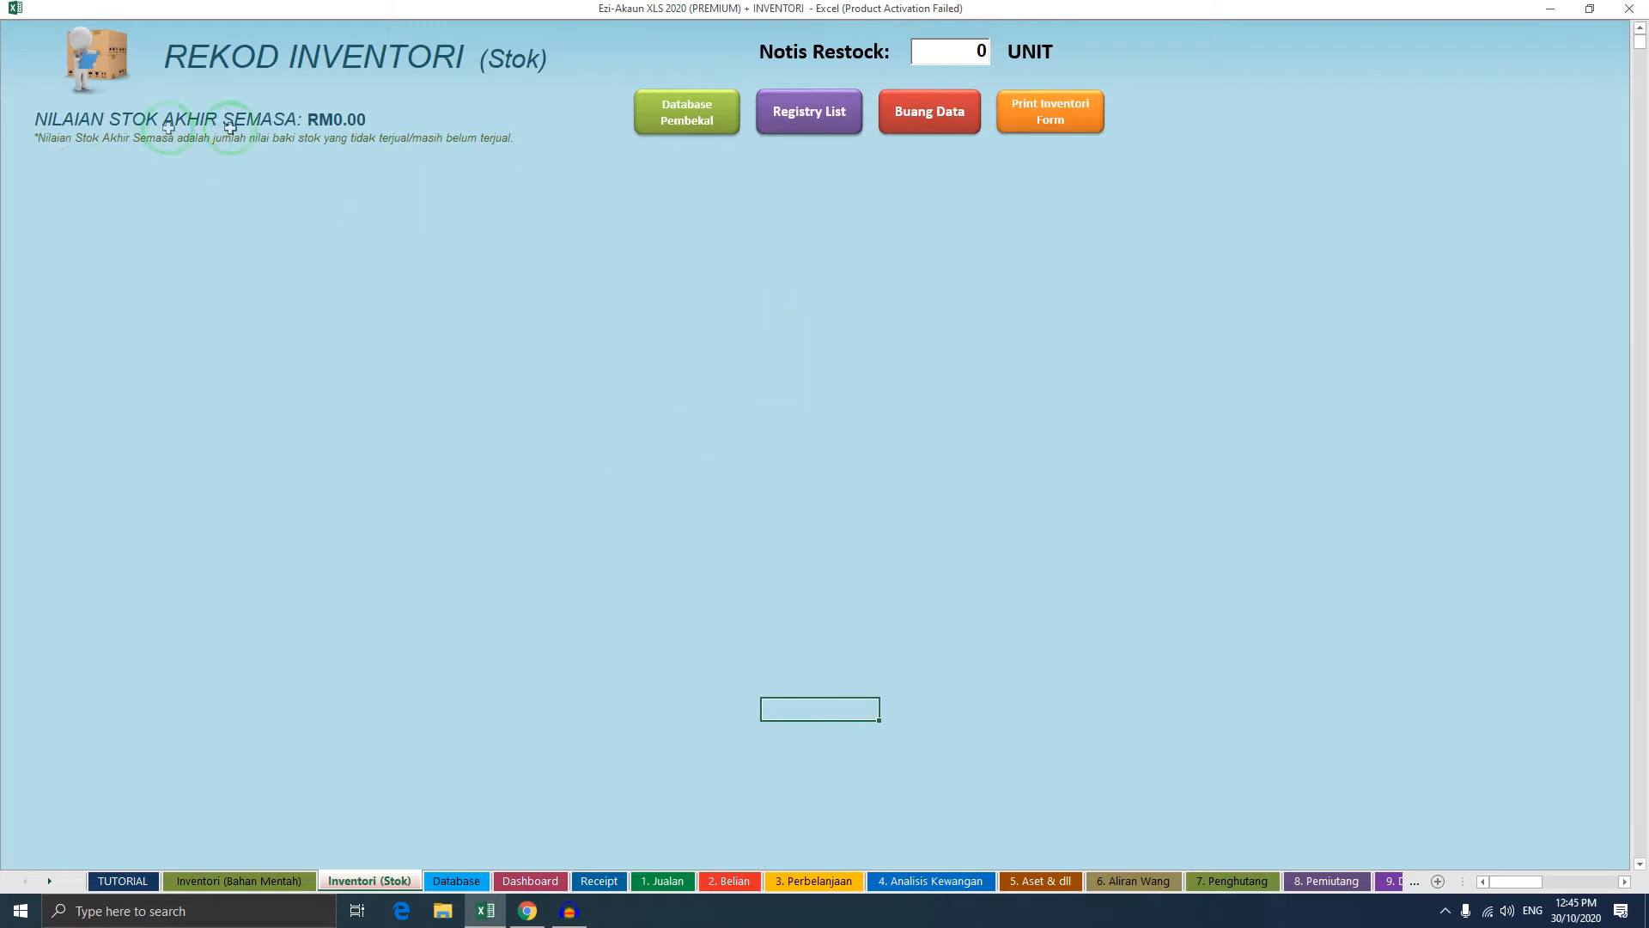
# Start registering a stock product in the Registry List form with name TUDUNG A, code AS344, type PRODUK and UOM PCS
pyautogui.click(831, 124)
pyautogui.click(629, 232)
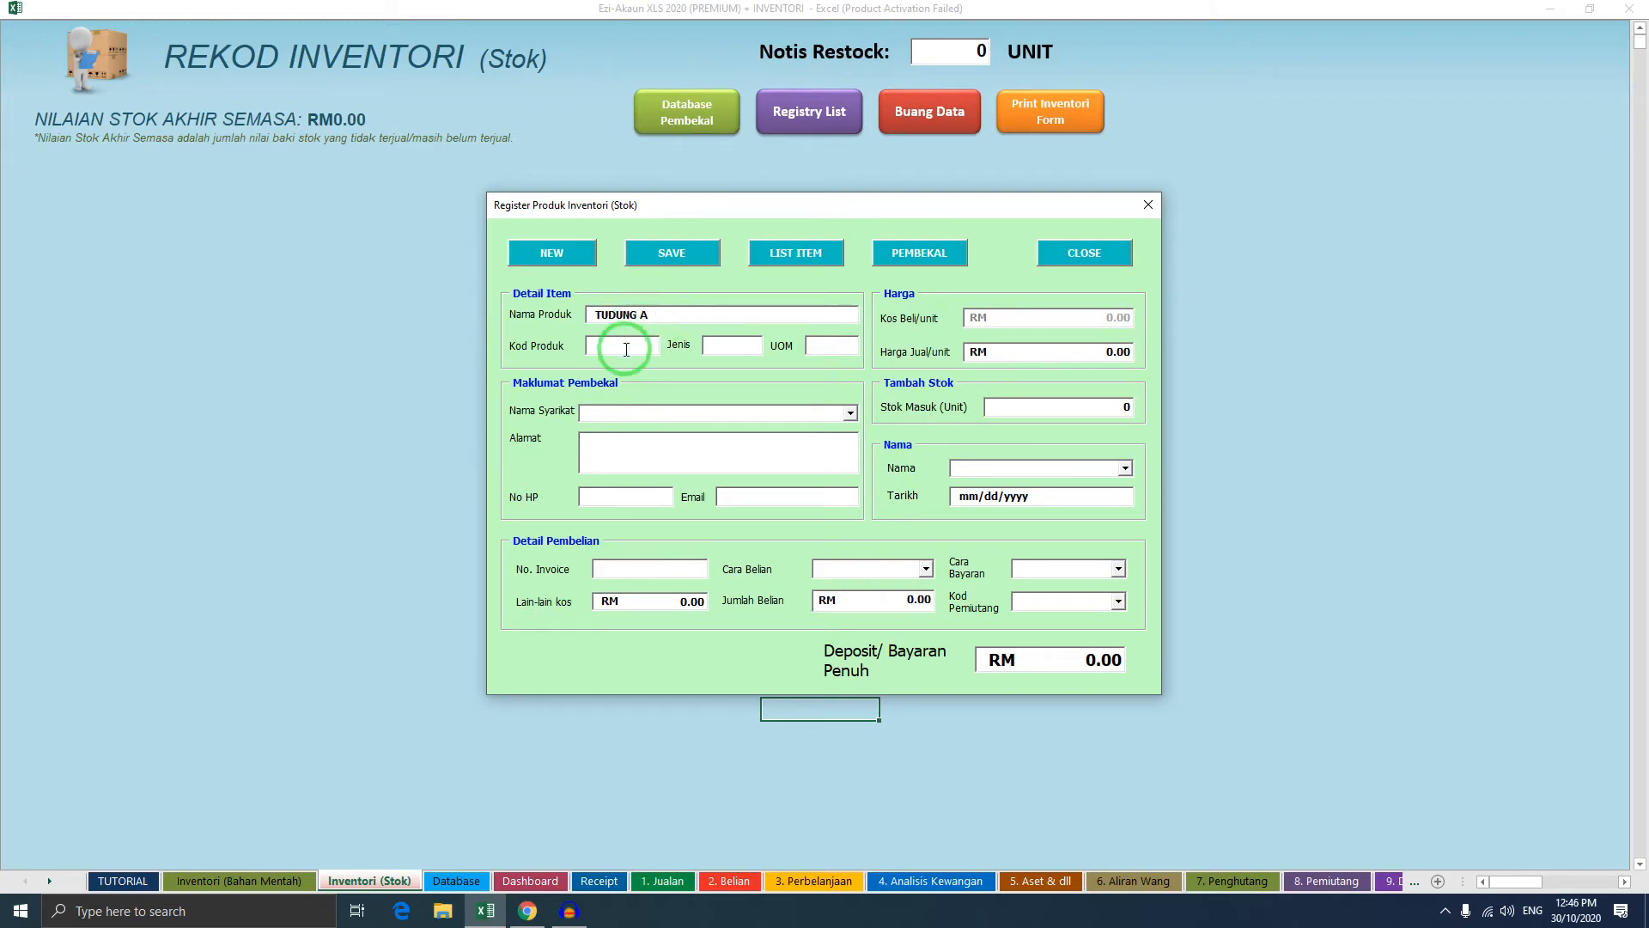
pyautogui.write('44')
pyautogui.click(718, 347)
pyautogui.write('DSF3')
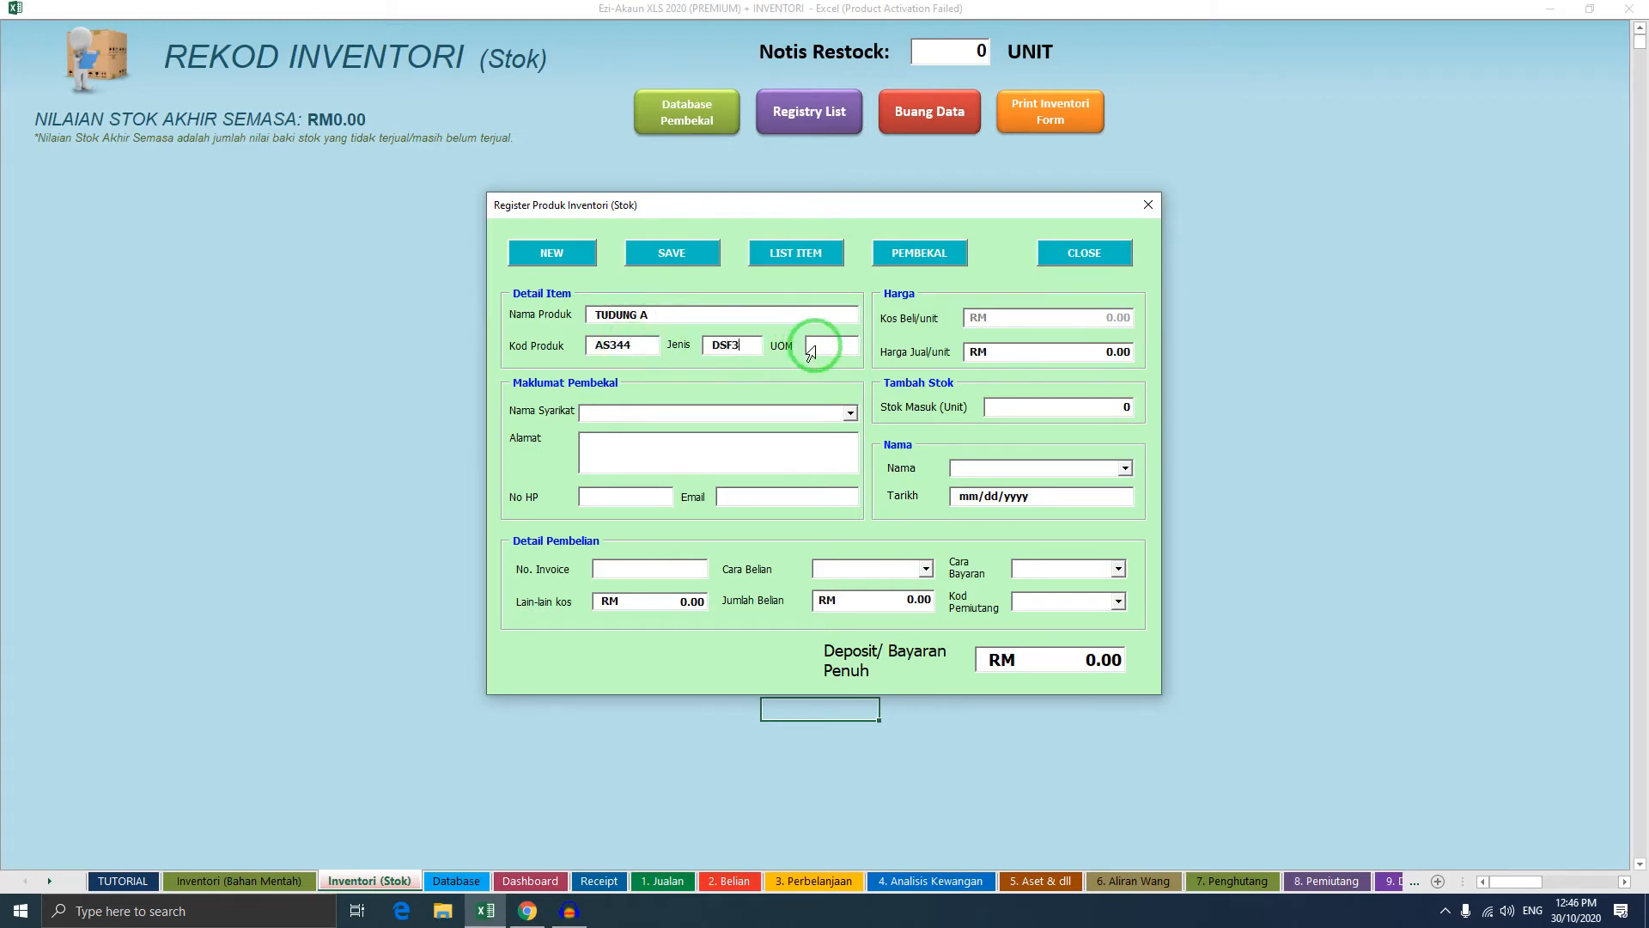
pyautogui.moveTo(754, 345); pyautogui.dragTo(620, 338)
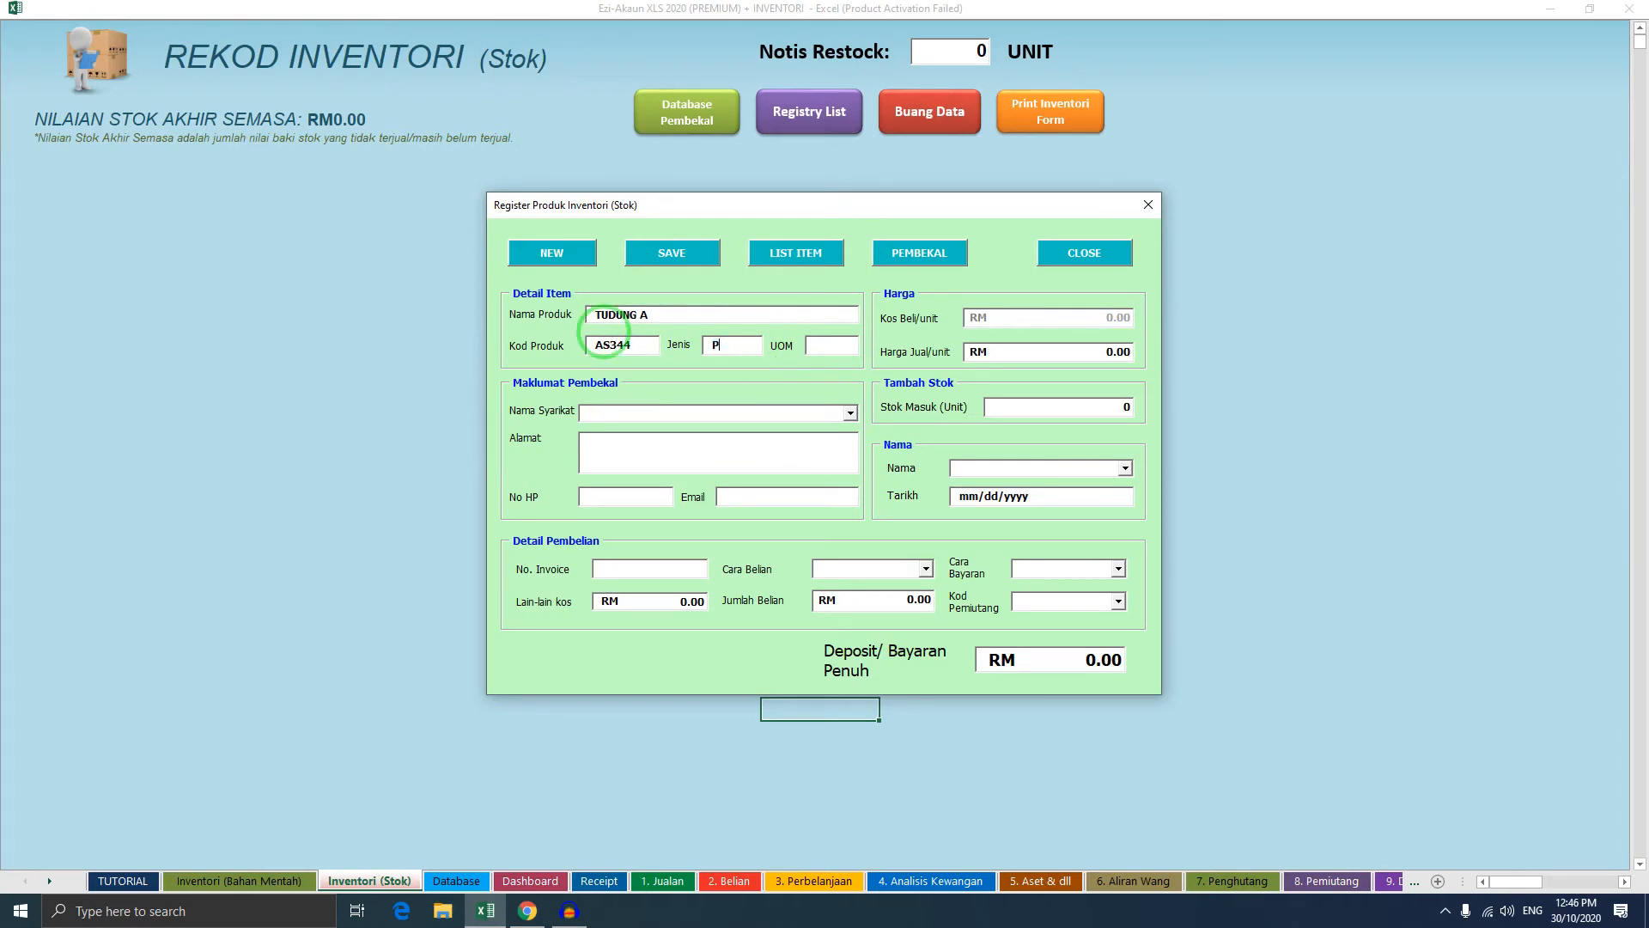
# Check which suppliers the Nama Syarikat list offers for the product
pyautogui.click(849, 413)
pyautogui.click(849, 414)
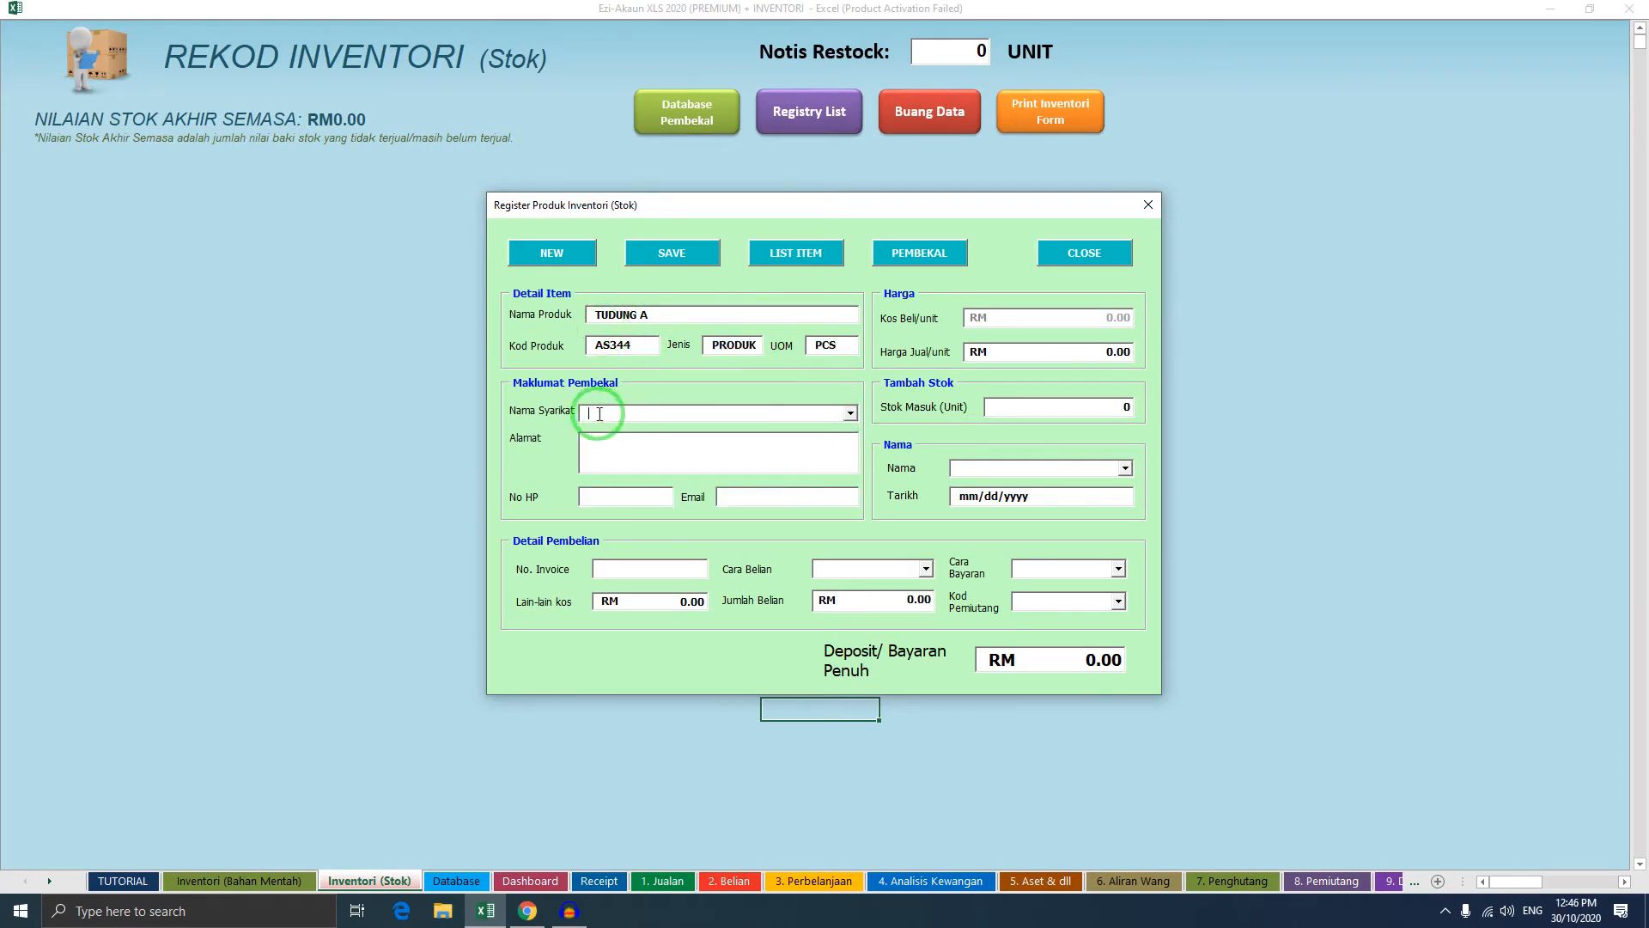
pyautogui.click(849, 413)
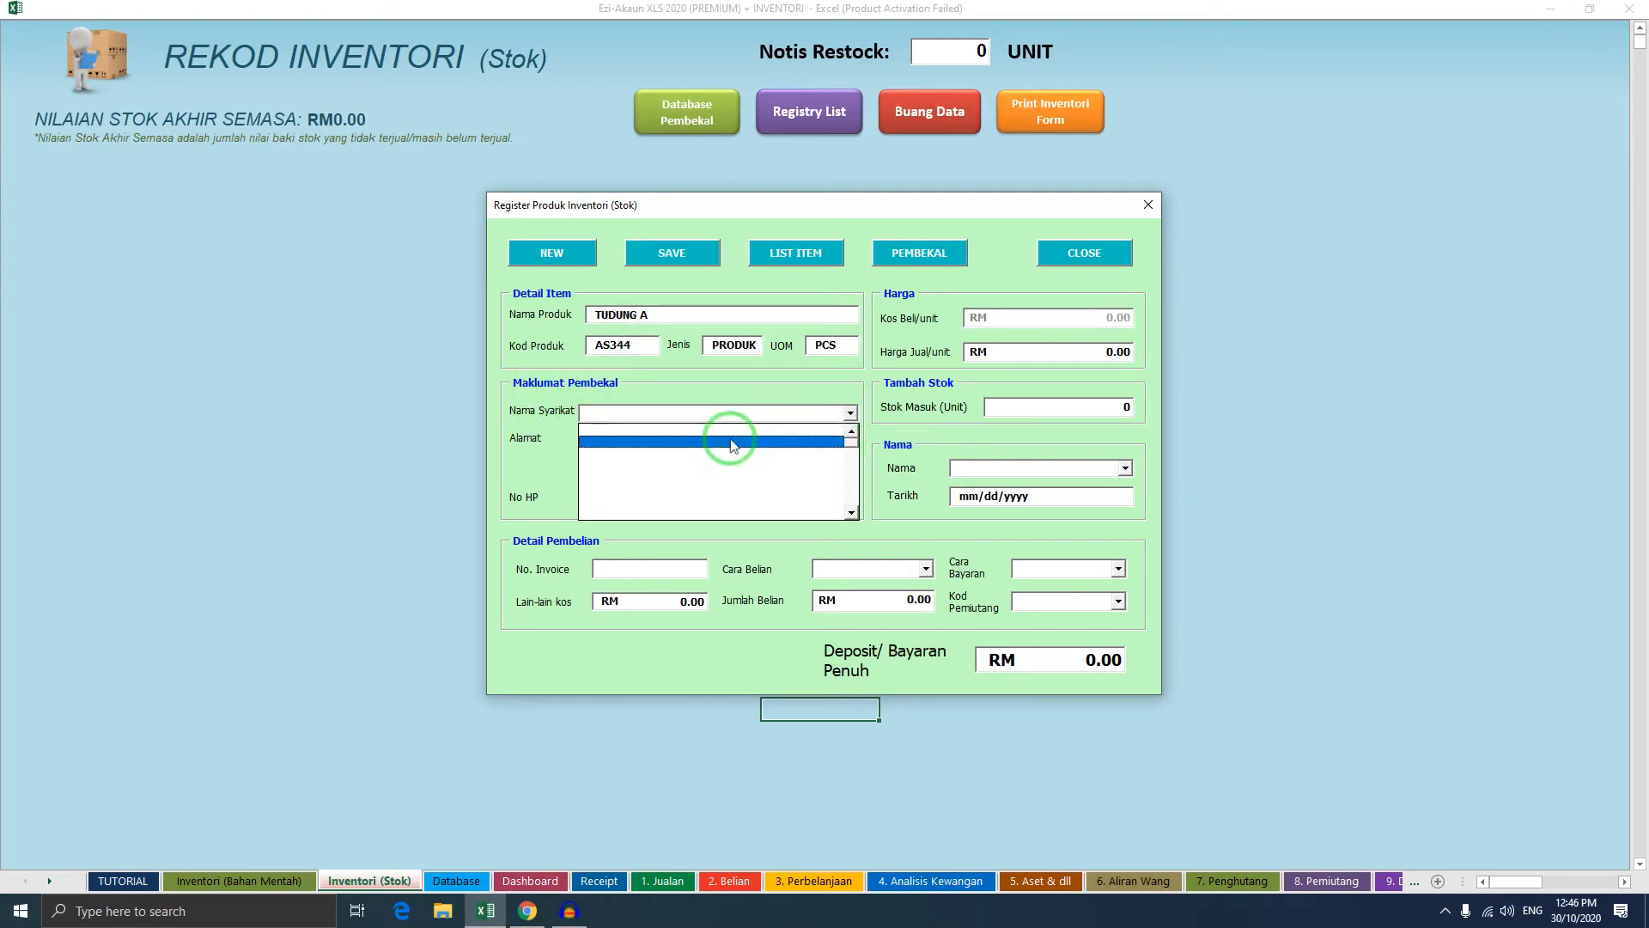
pyautogui.click(581, 394)
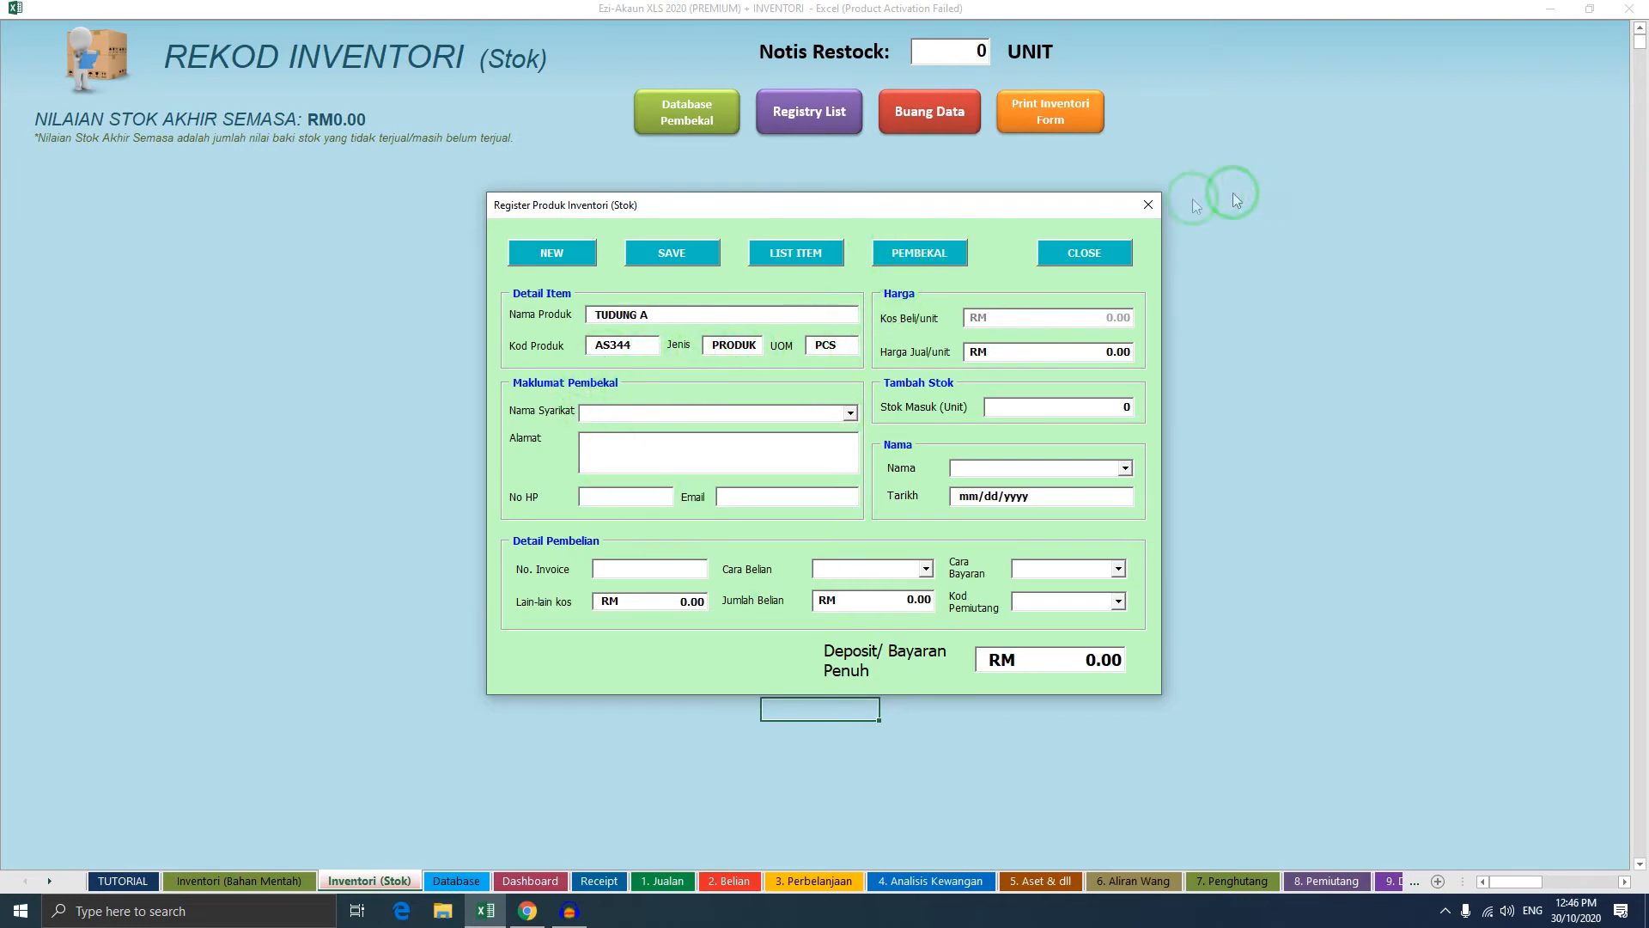
# Start a new supplier record from the product form with ID AS3823 and company name SYARIKAT A
pyautogui.click(903, 256)
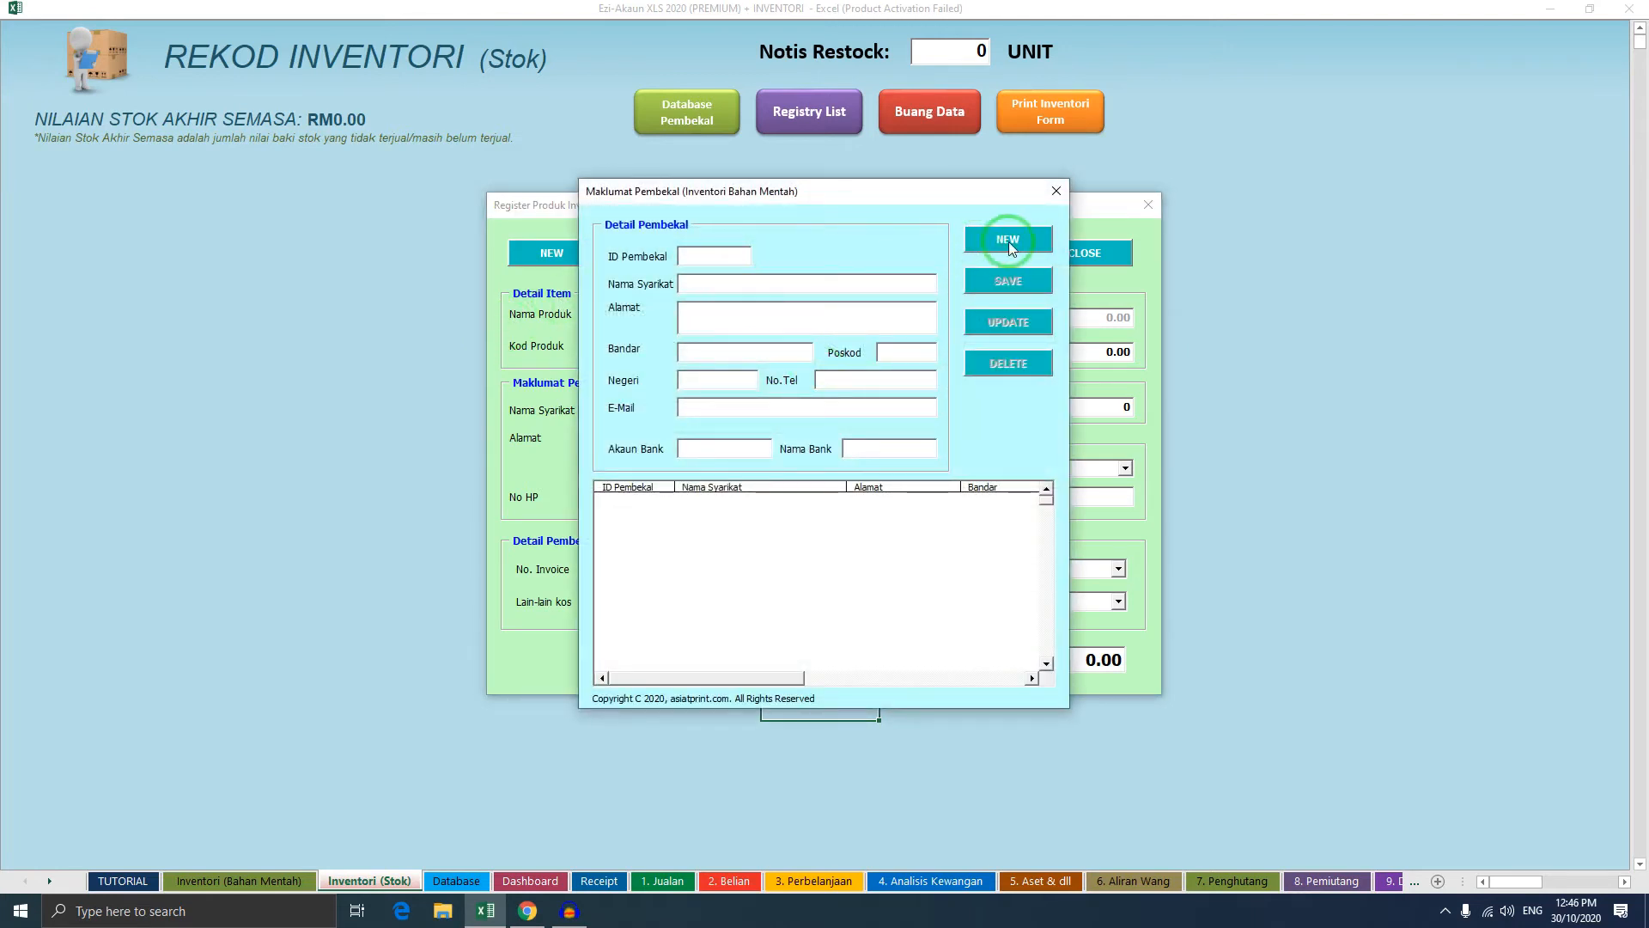
pyautogui.click(724, 258)
pyautogui.click(693, 263)
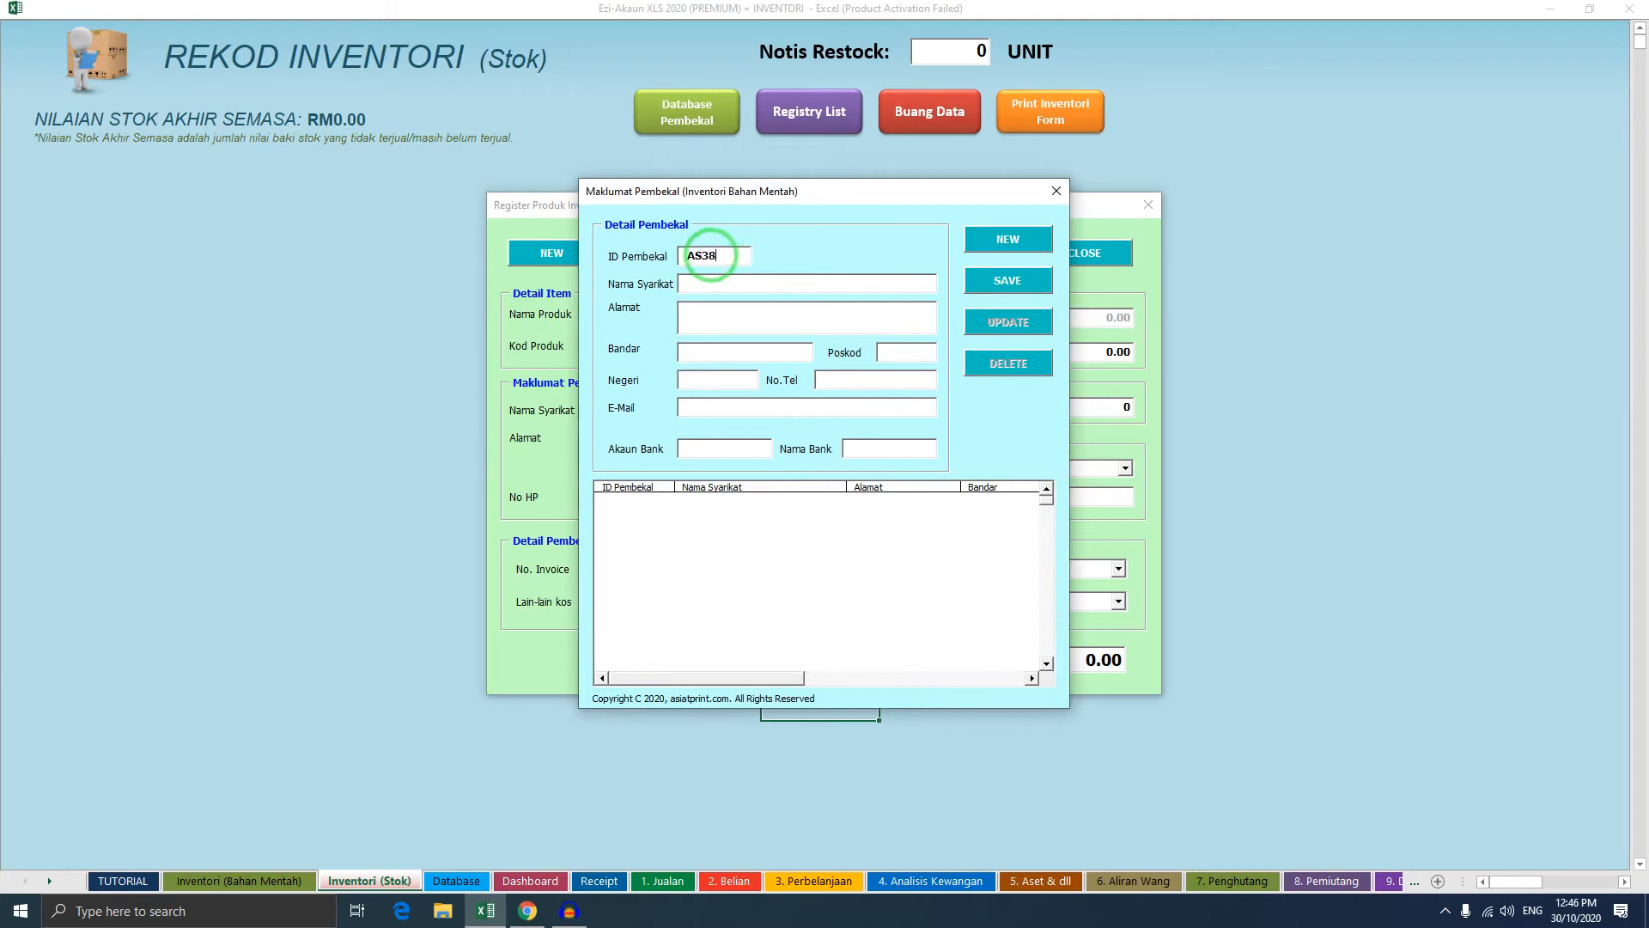
pyautogui.click(794, 285)
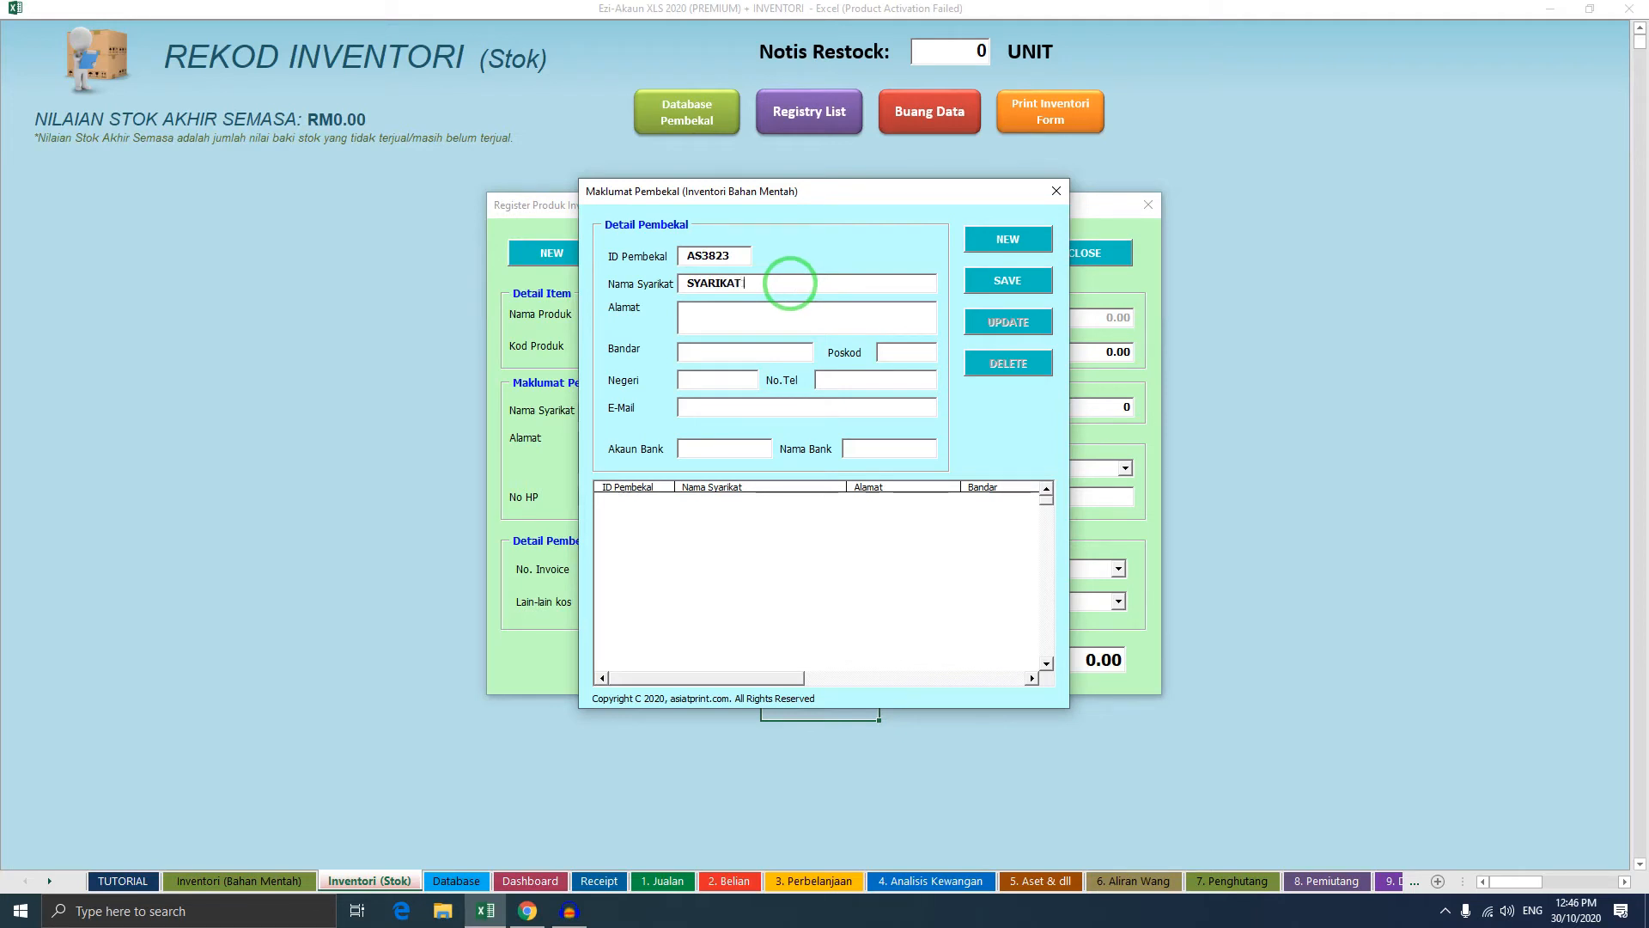
# Fill in the supplier's address, city, postcode and state
pyautogui.click(789, 310)
pyautogui.write('SDF')
pyautogui.click(773, 348)
pyautogui.write('SDF')
pyautogui.click(896, 352)
pyautogui.write('2243')
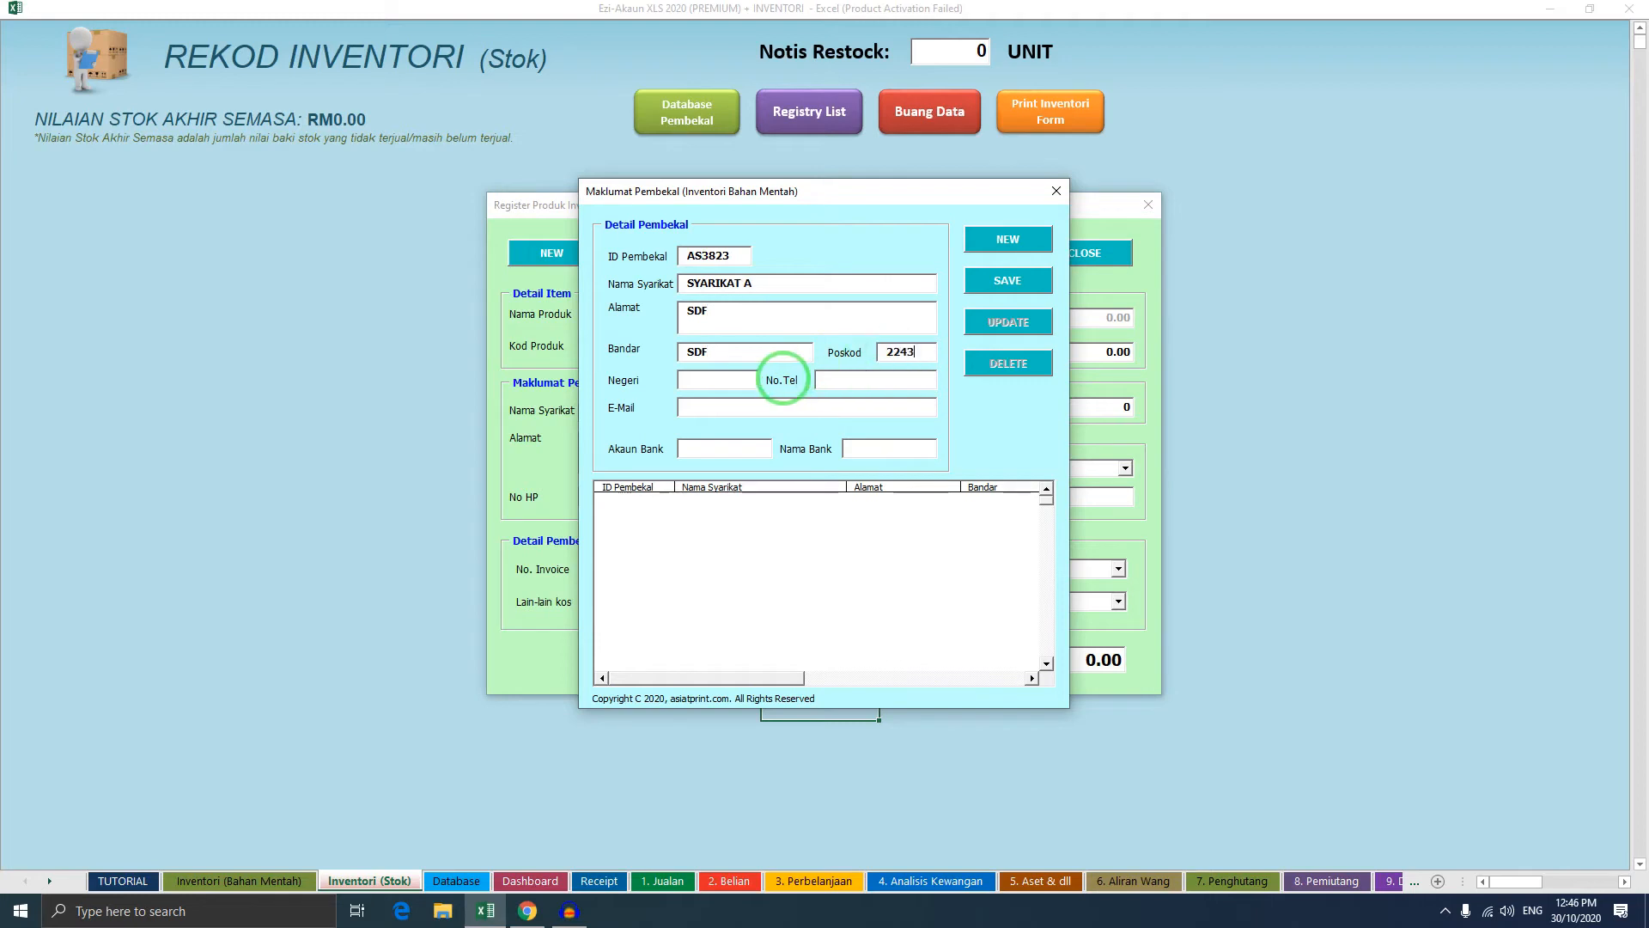
pyautogui.write('4K')
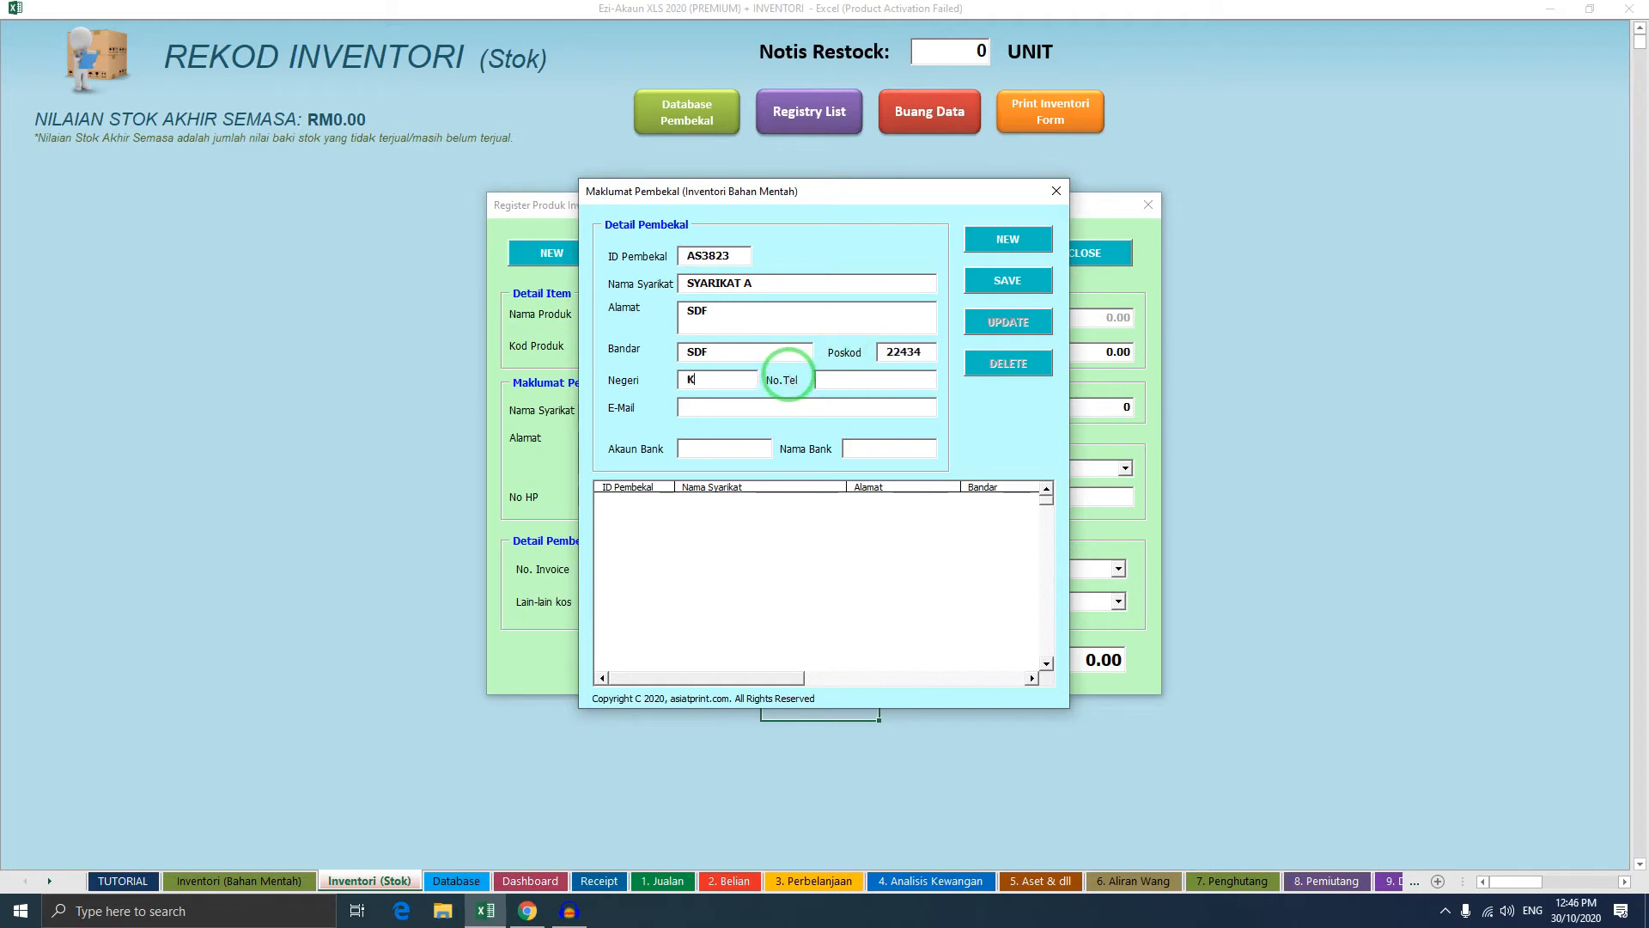
pyautogui.write('L')
# Enter the supplier's phone number and e-mail, and save the supplier record
pyautogui.click(839, 382)
pyautogui.write('2345345')
pyautogui.click(751, 415)
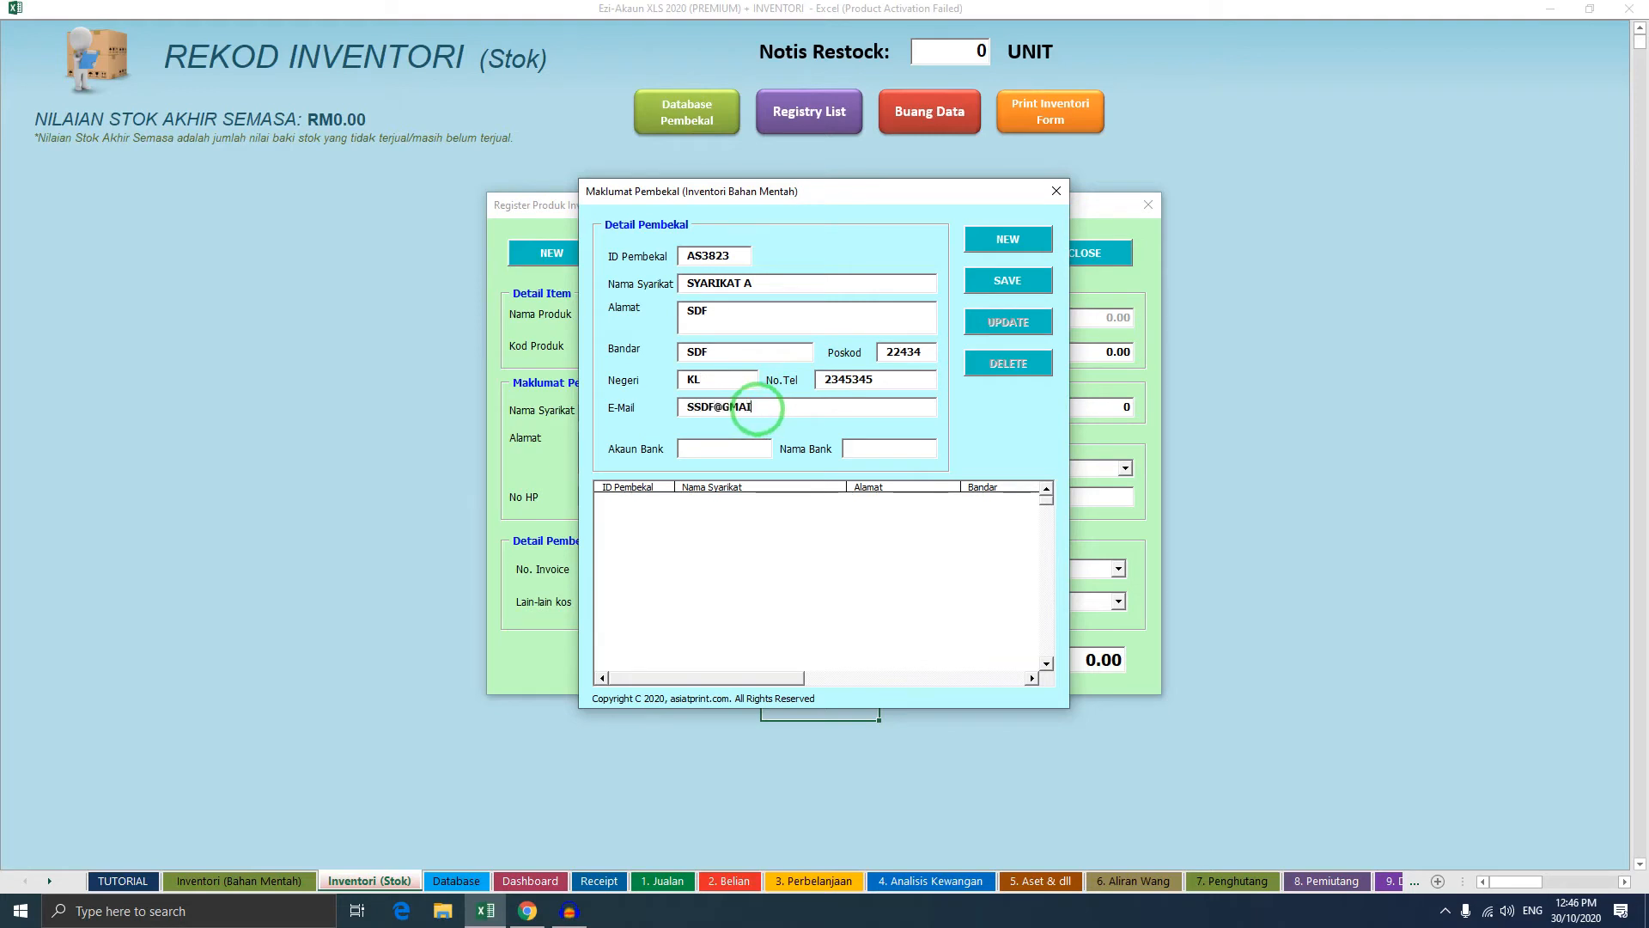
pyautogui.click(852, 382)
pyautogui.click(902, 516)
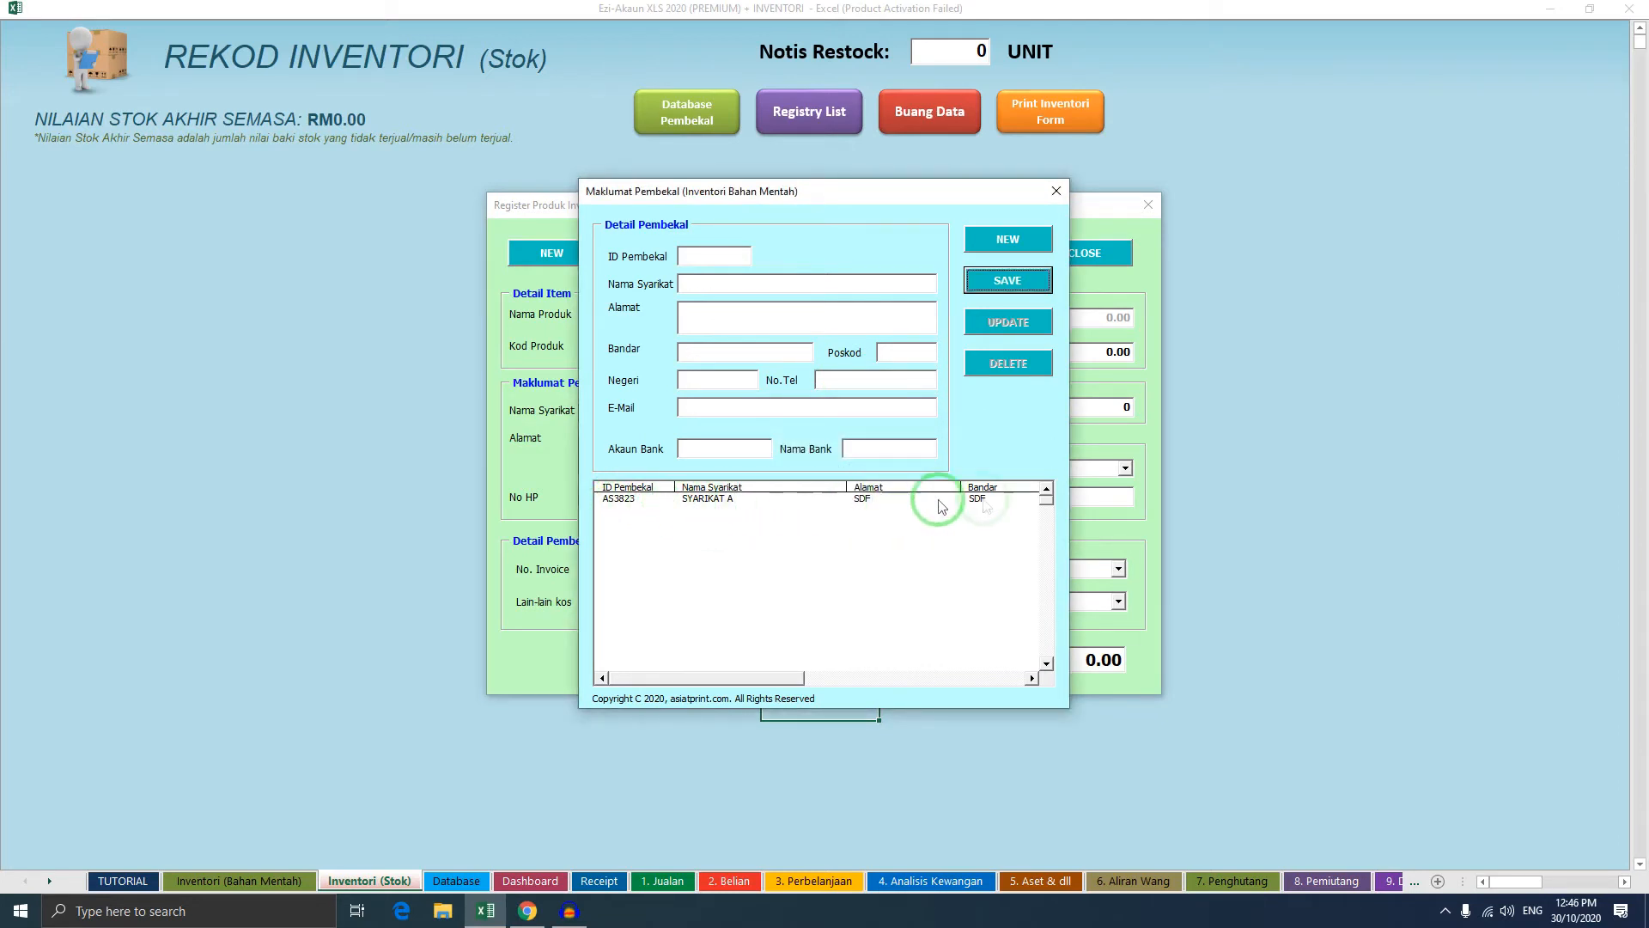
# Check the saved supplier record and choose SYARIKAT A as the supplier of TUDUNG A
pyautogui.click(615, 500)
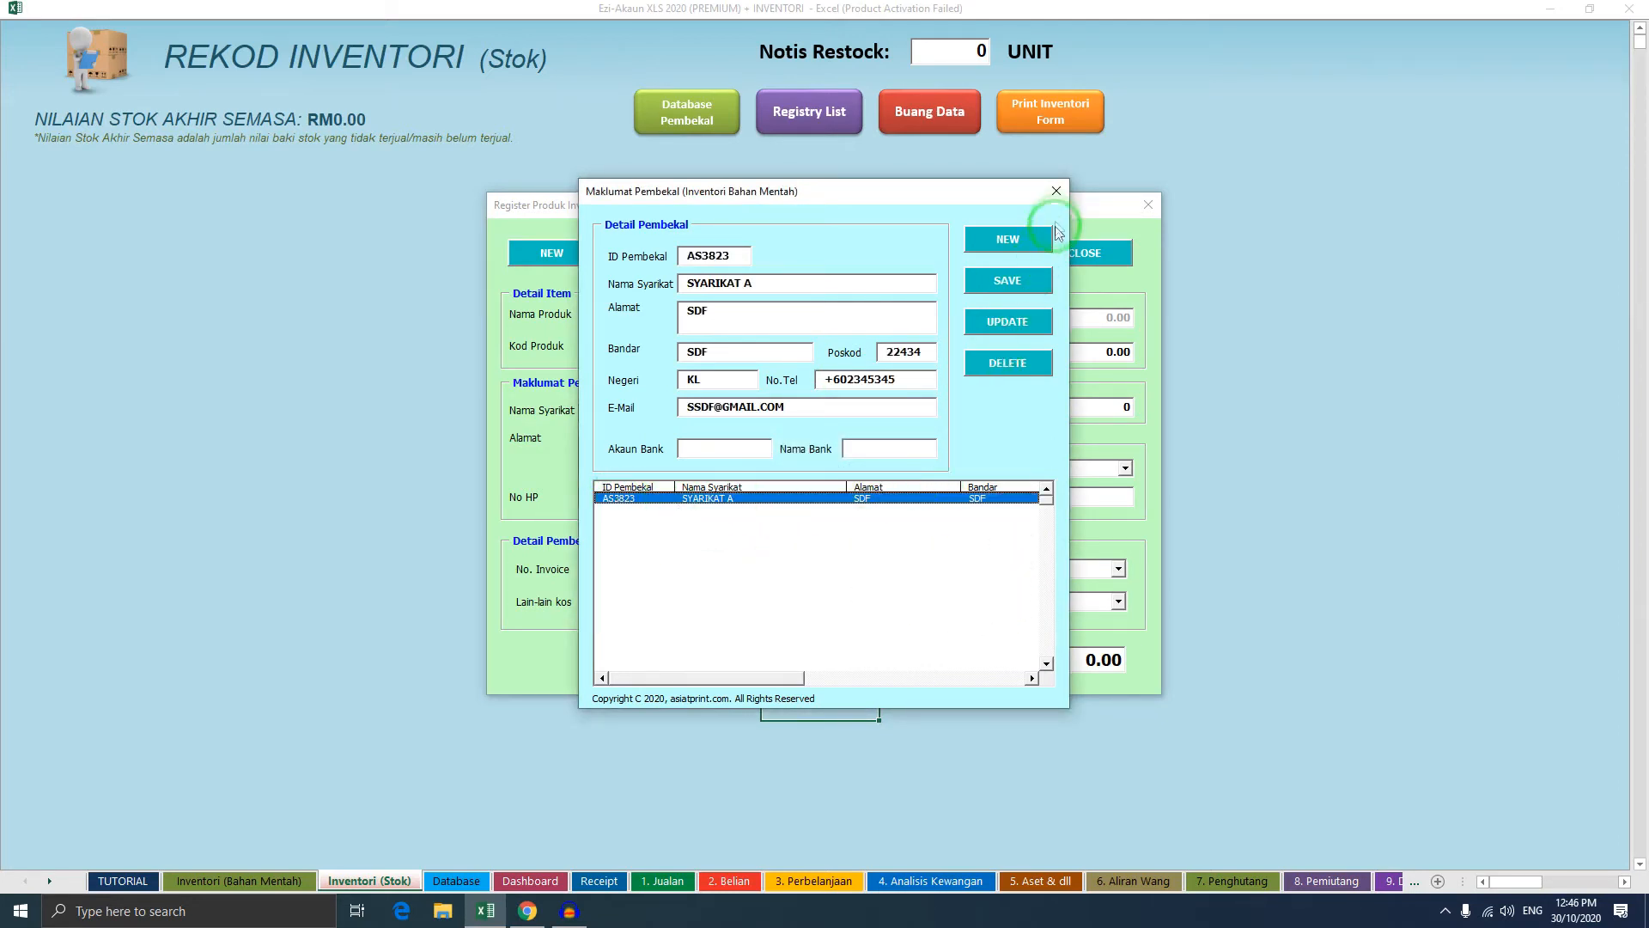
pyautogui.click(1056, 192)
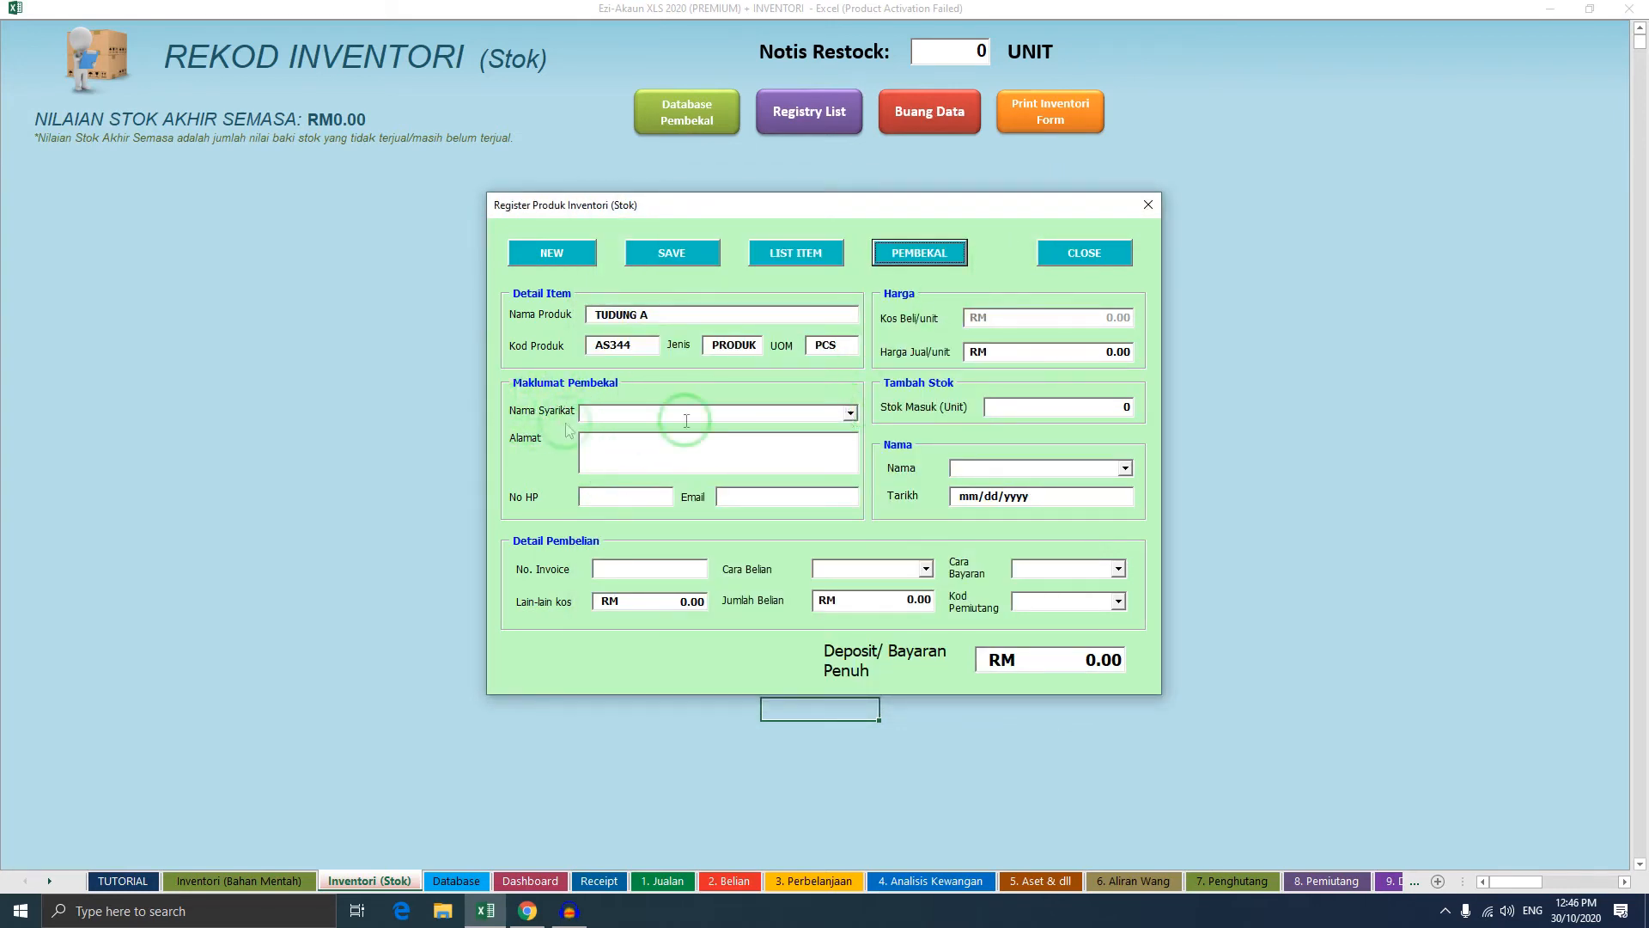
pyautogui.click(849, 415)
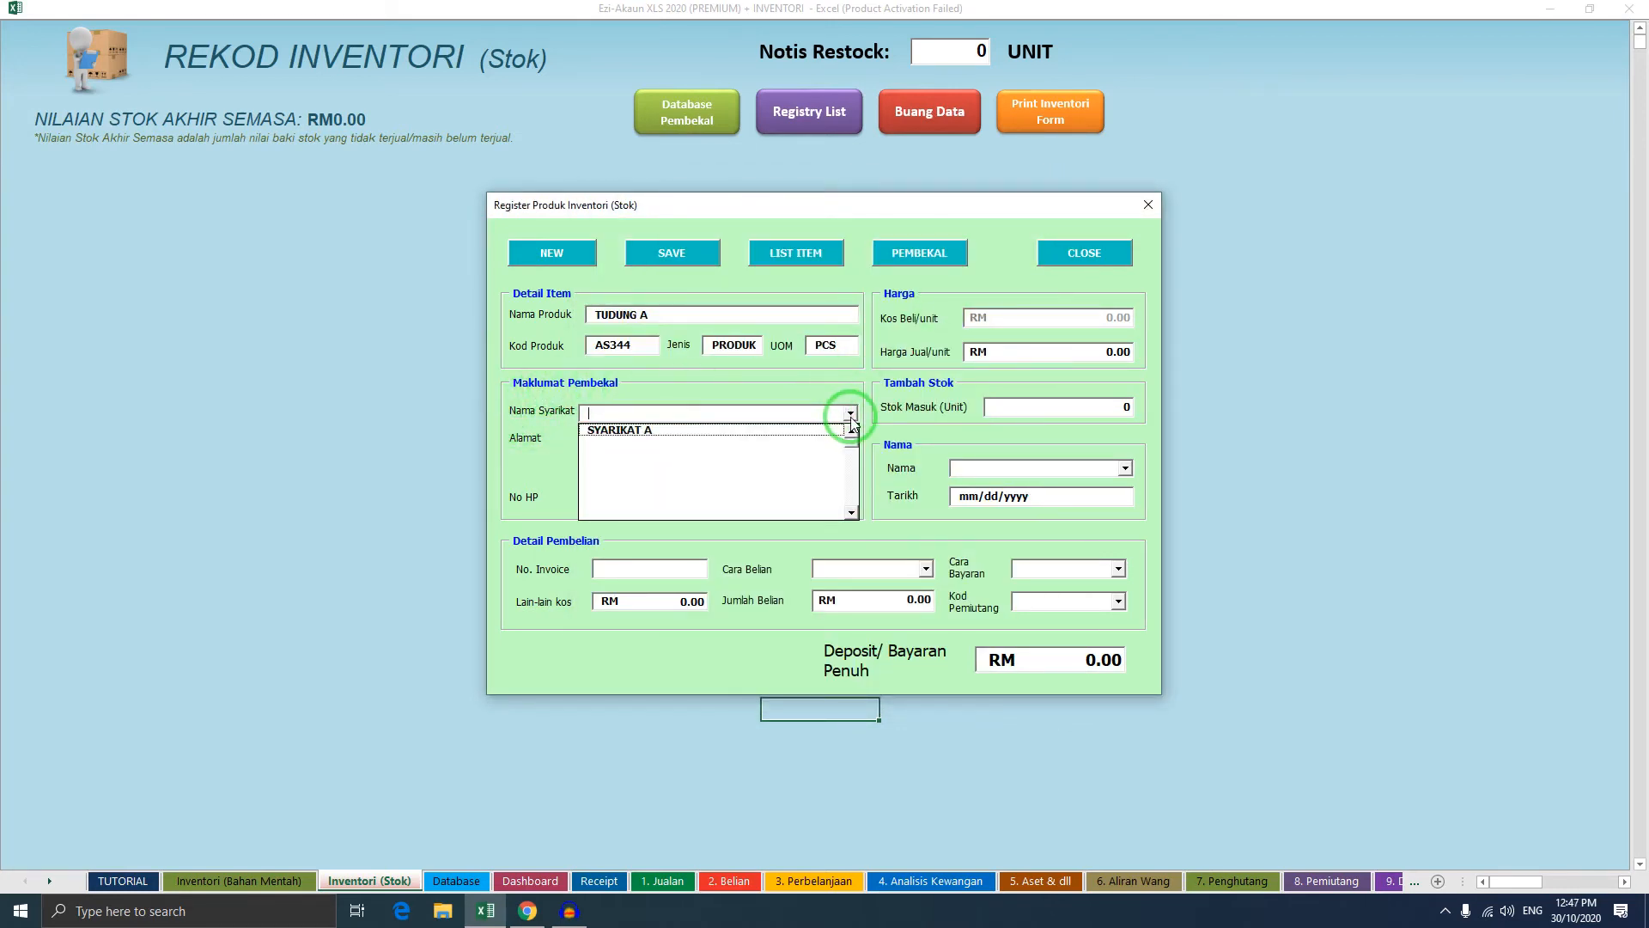
pyautogui.click(639, 437)
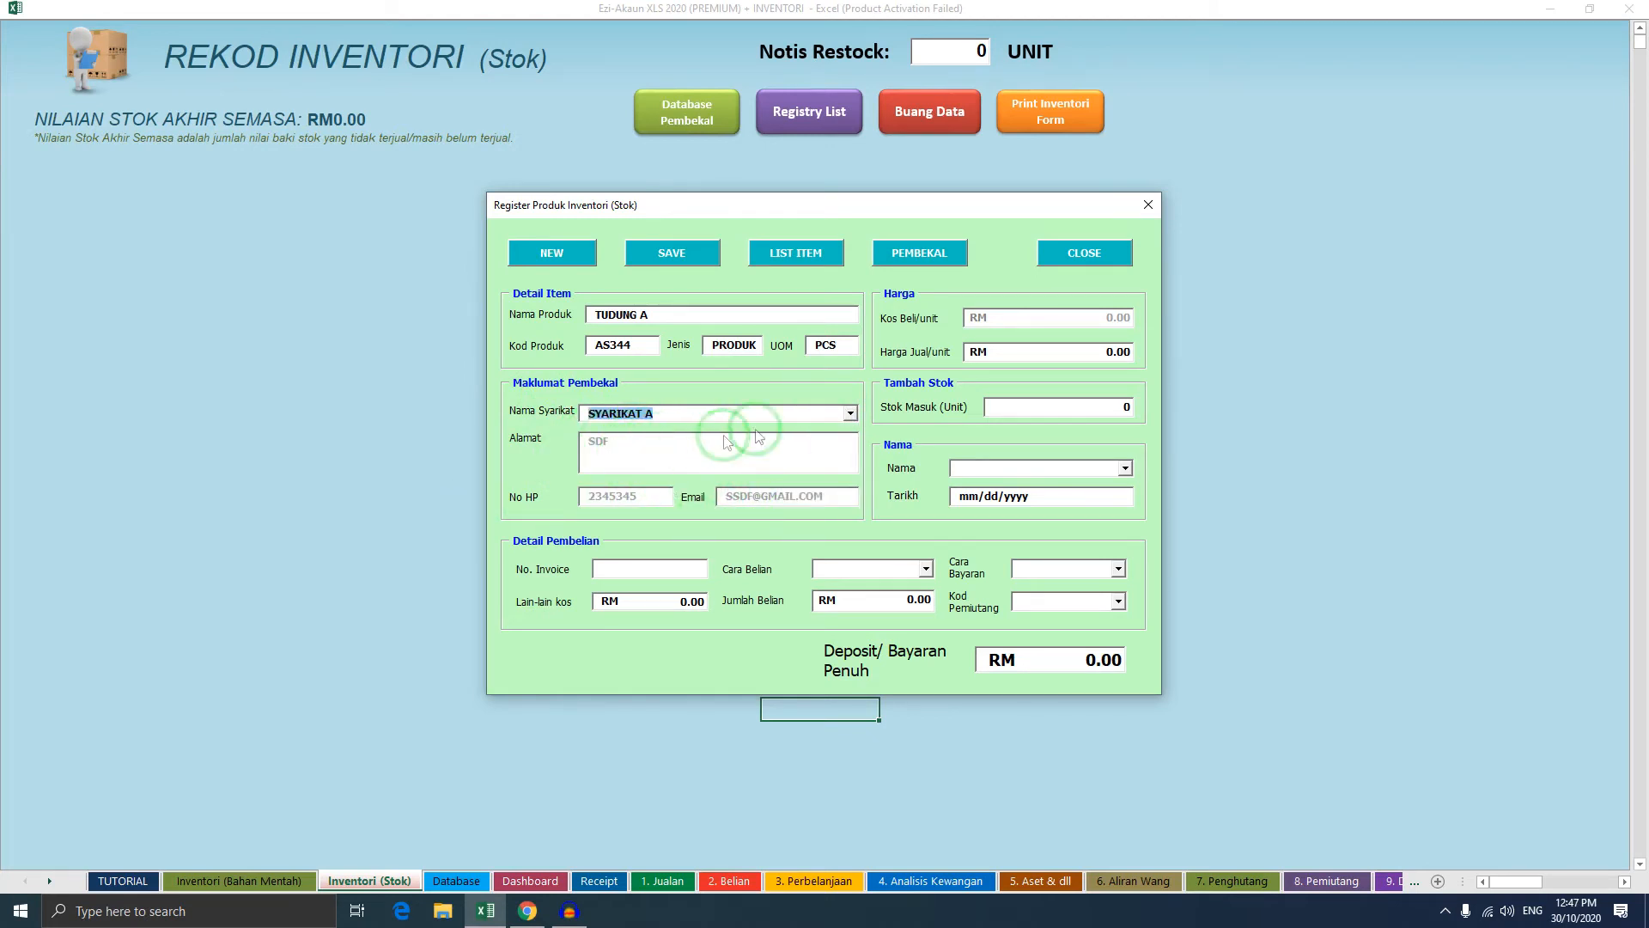
# Set the selling price to RM 19, incoming stock to 100 units, Nama to ADMIN and the date to 30/10/2020
pyautogui.click(1077, 359)
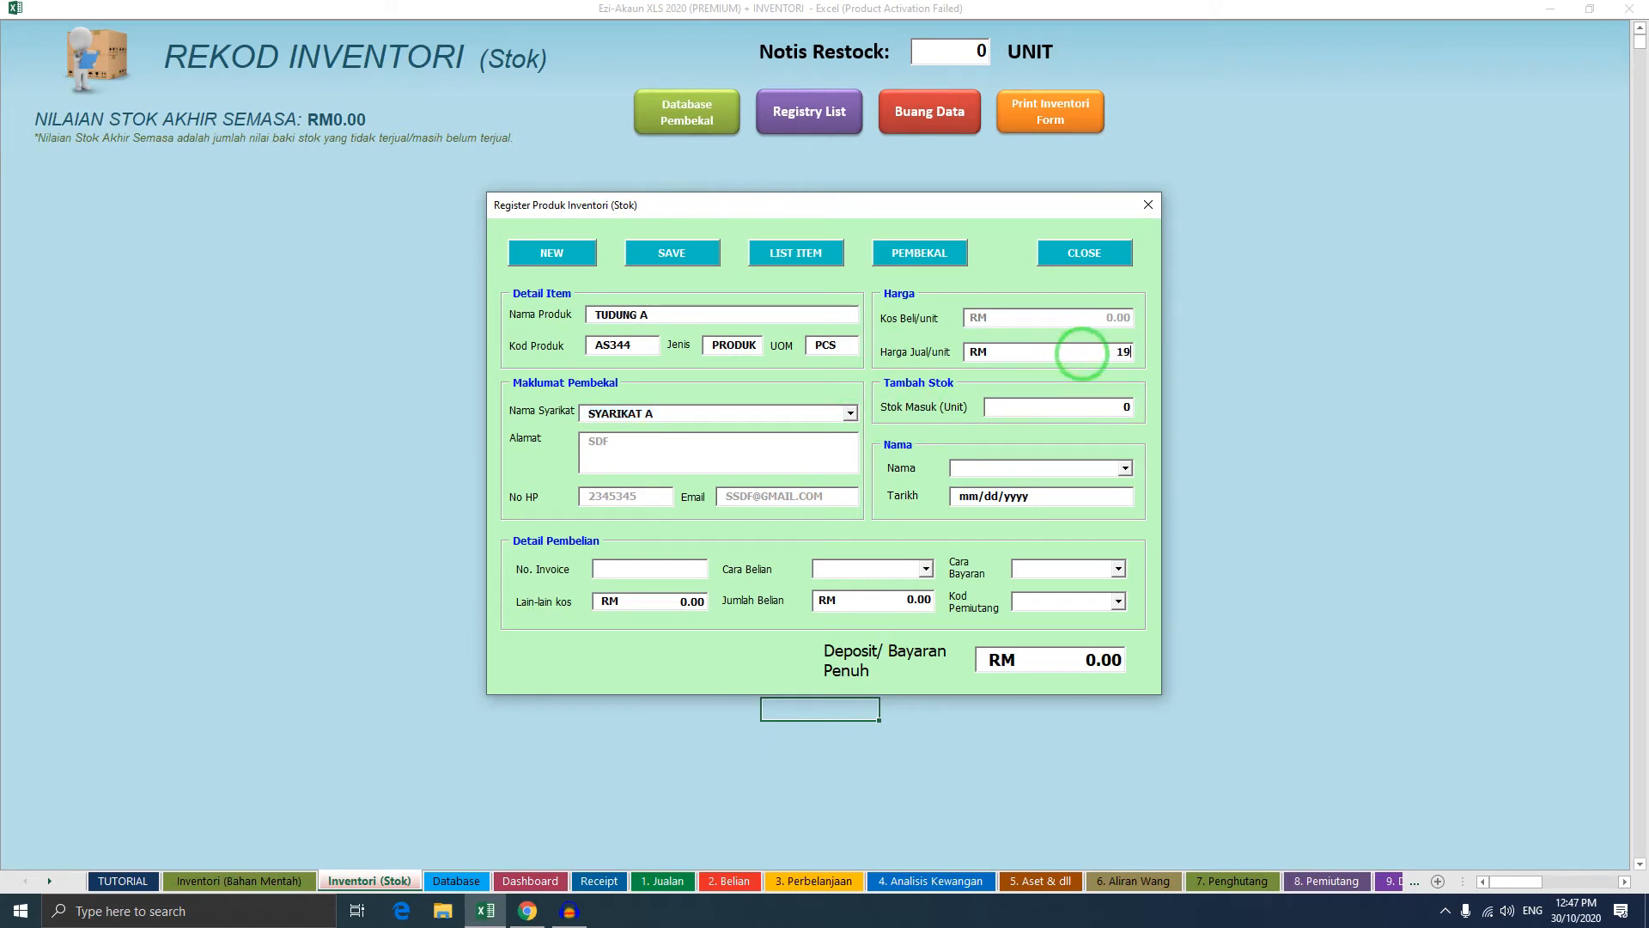
pyautogui.write('19')
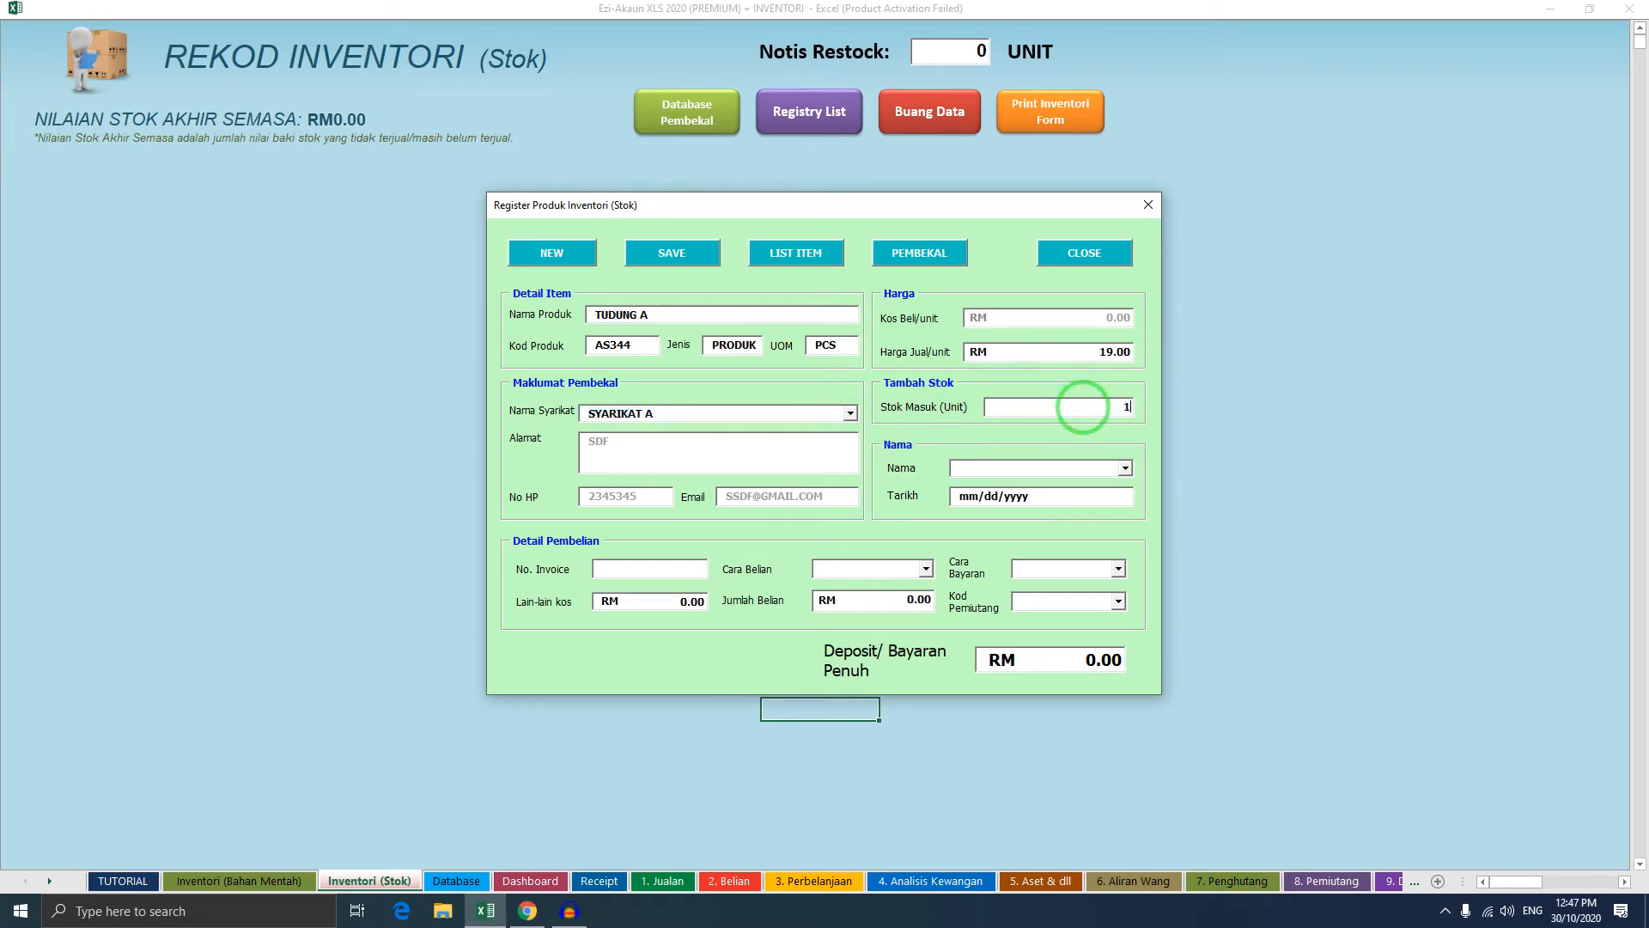
pyautogui.click(1127, 471)
pyautogui.click(1097, 482)
pyautogui.moveTo(1084, 494); pyautogui.dragTo(777, 495)
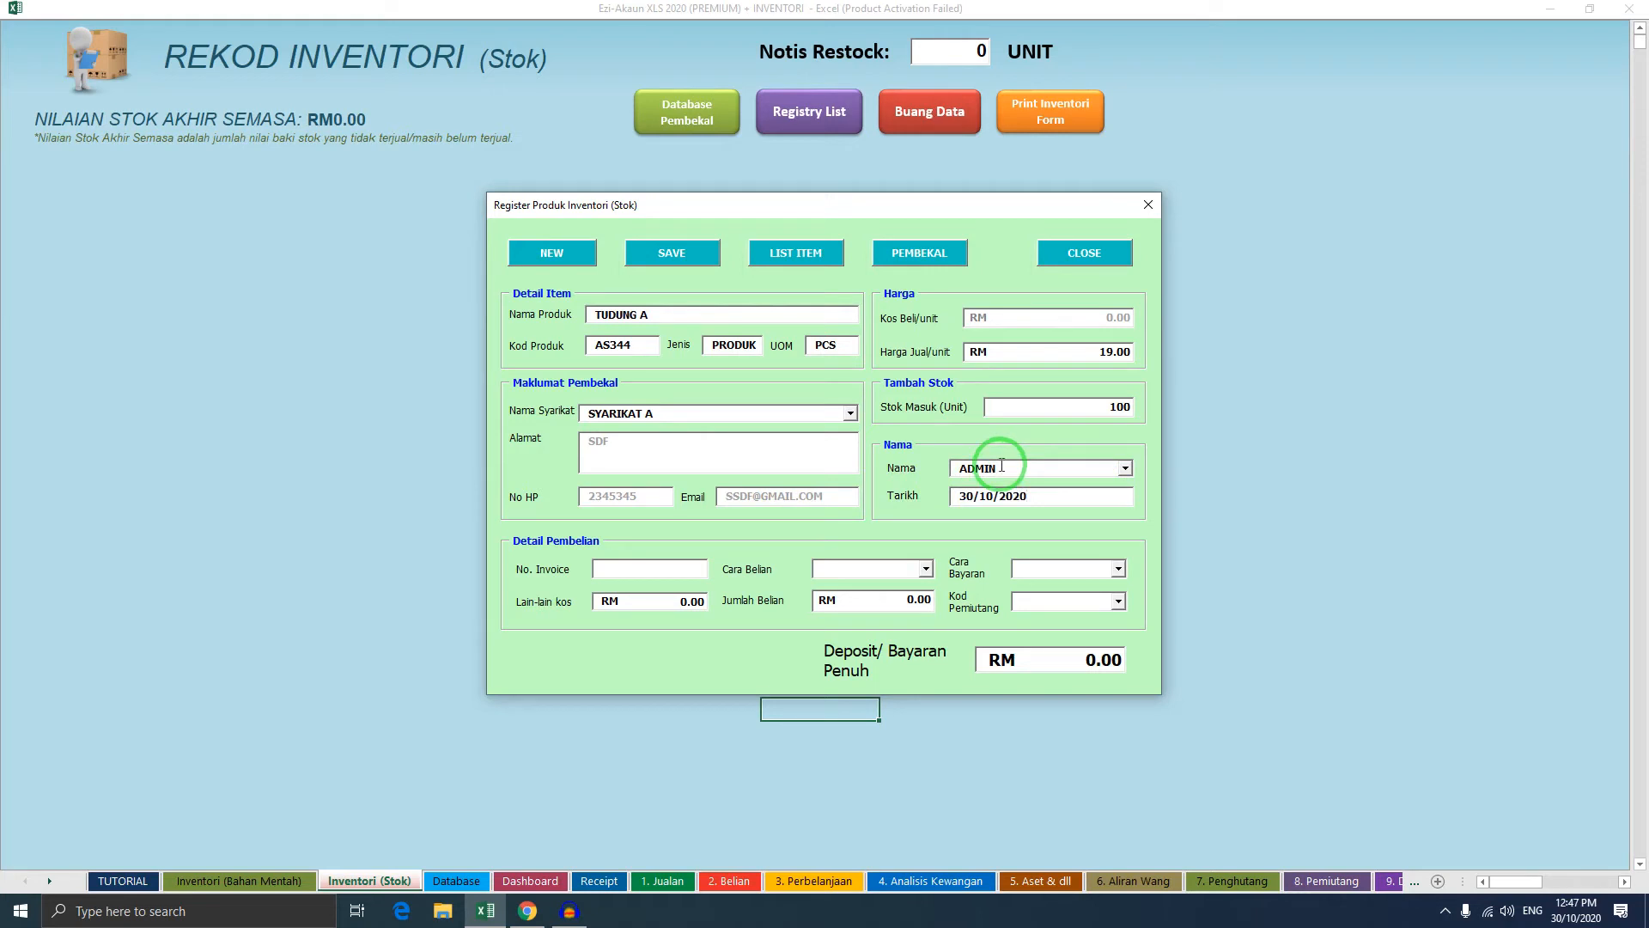
# Enter purchase invoice SD43564 with purchase type CREDIT and payment method CIMB
pyautogui.click(660, 571)
pyautogui.write('SD43564')
pyautogui.click(926, 569)
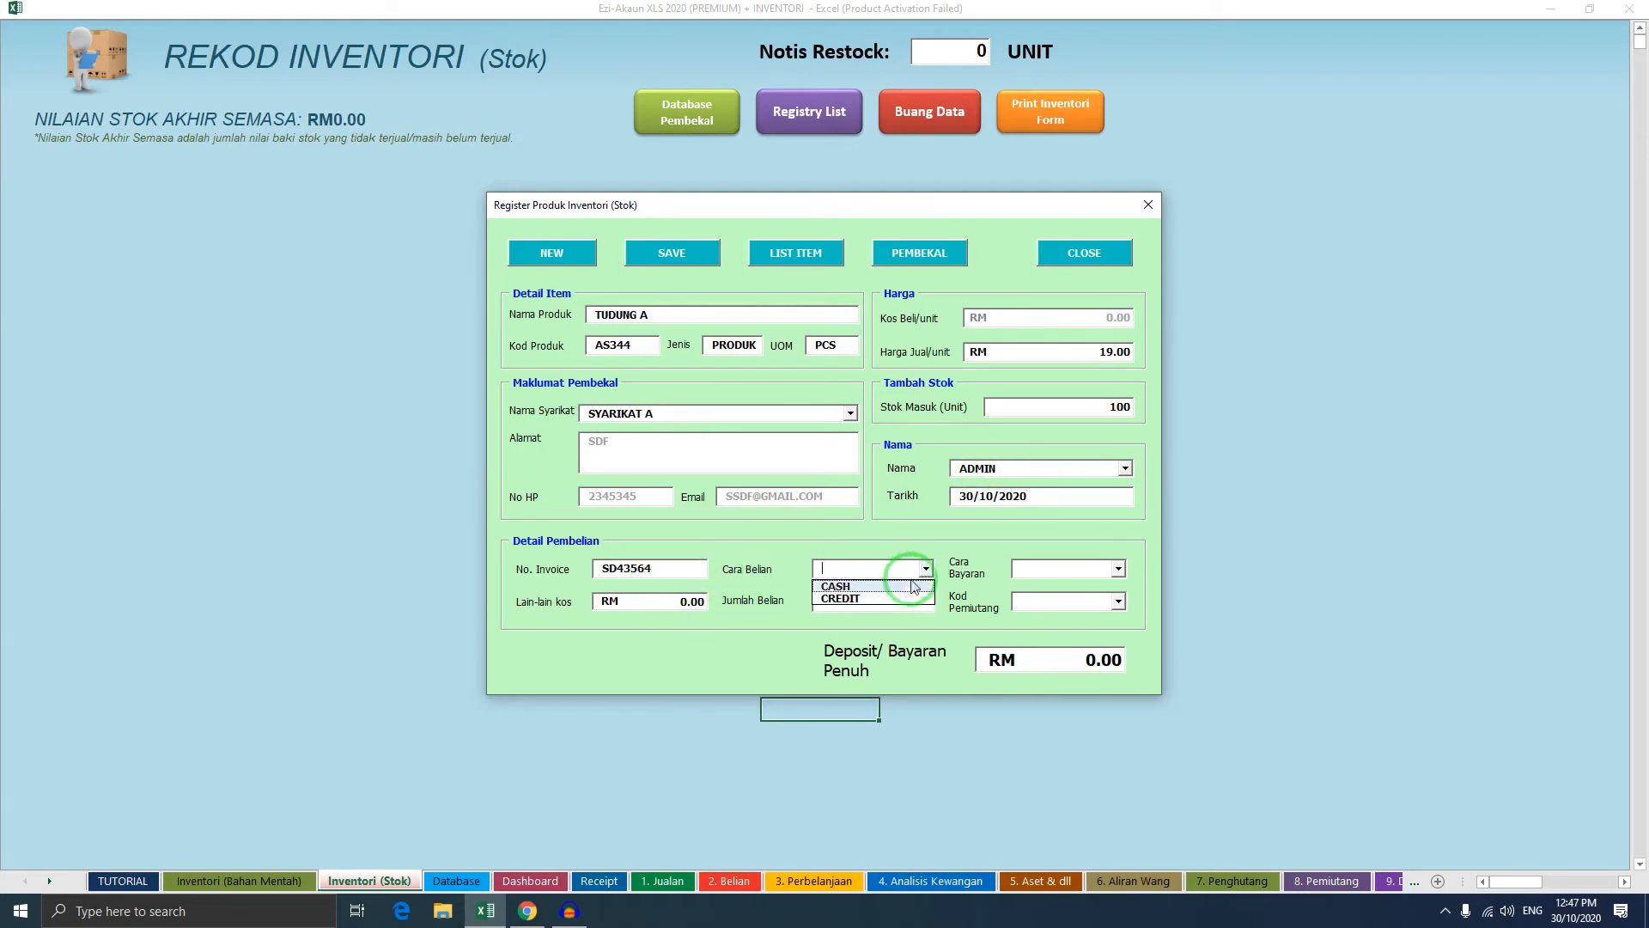
pyautogui.click(846, 588)
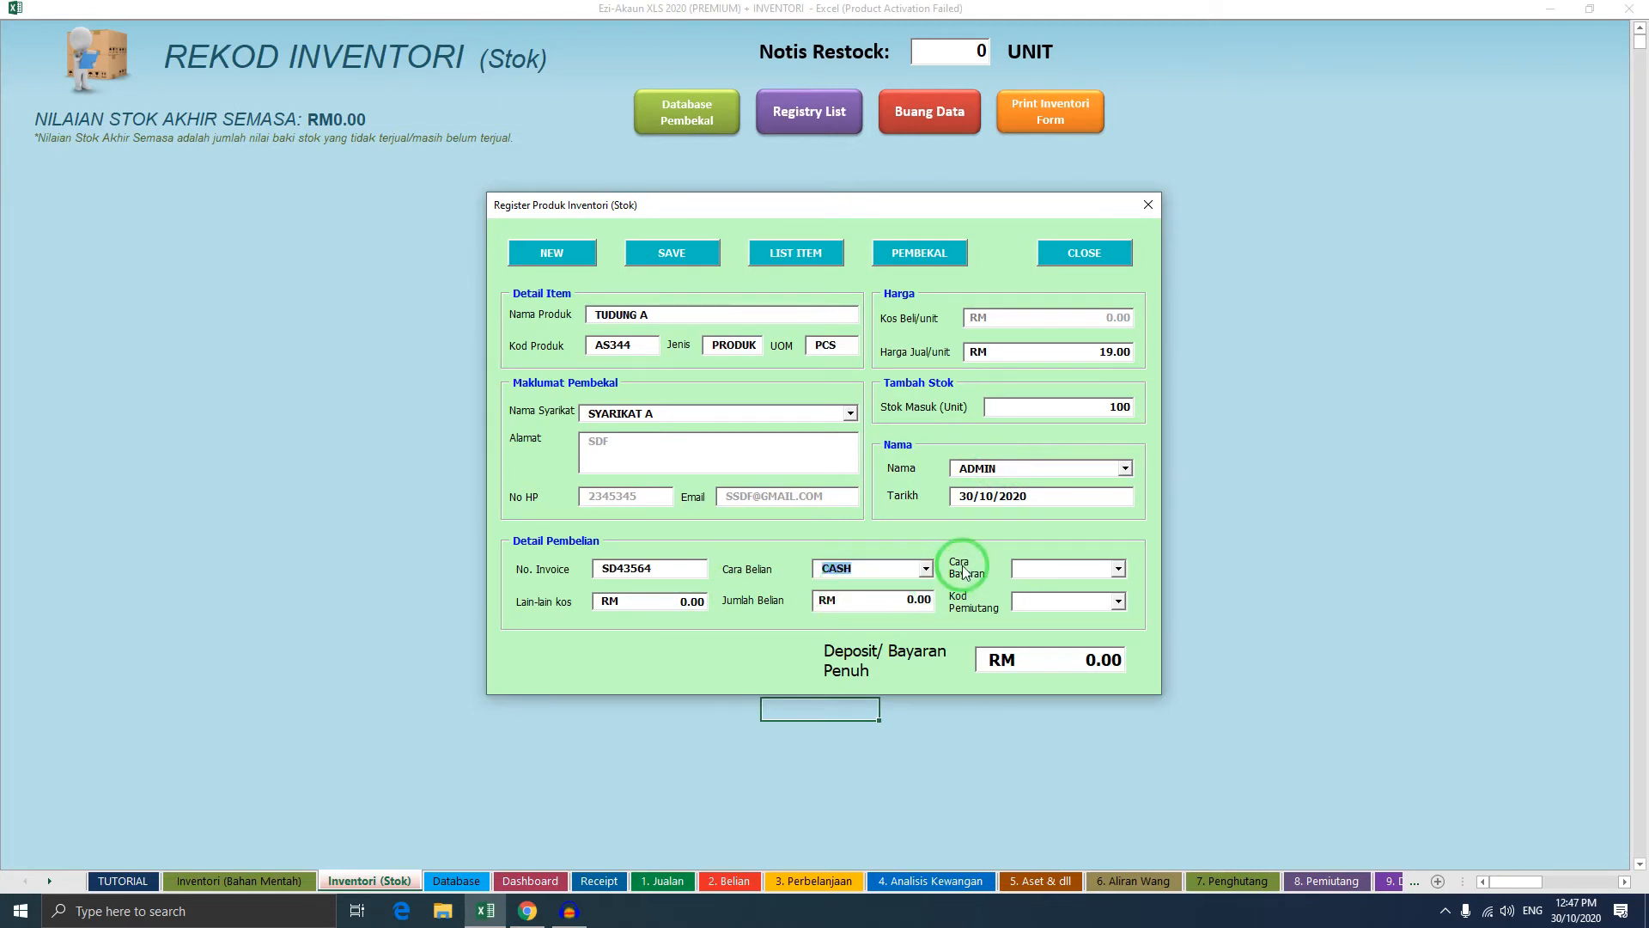
pyautogui.click(926, 569)
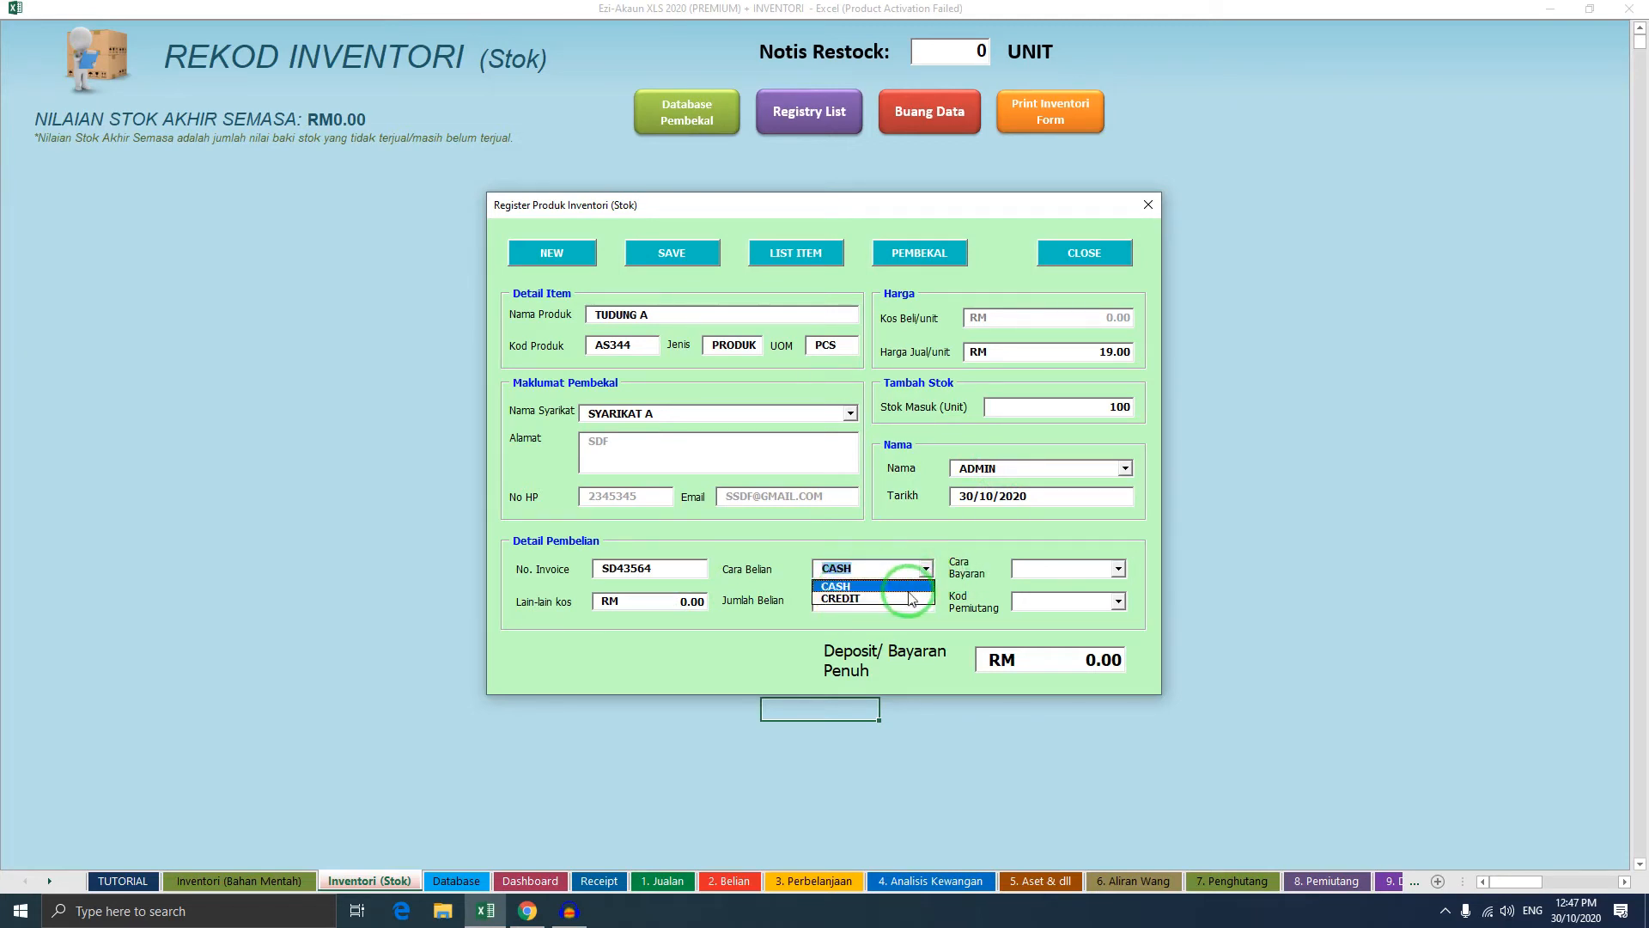
pyautogui.click(907, 599)
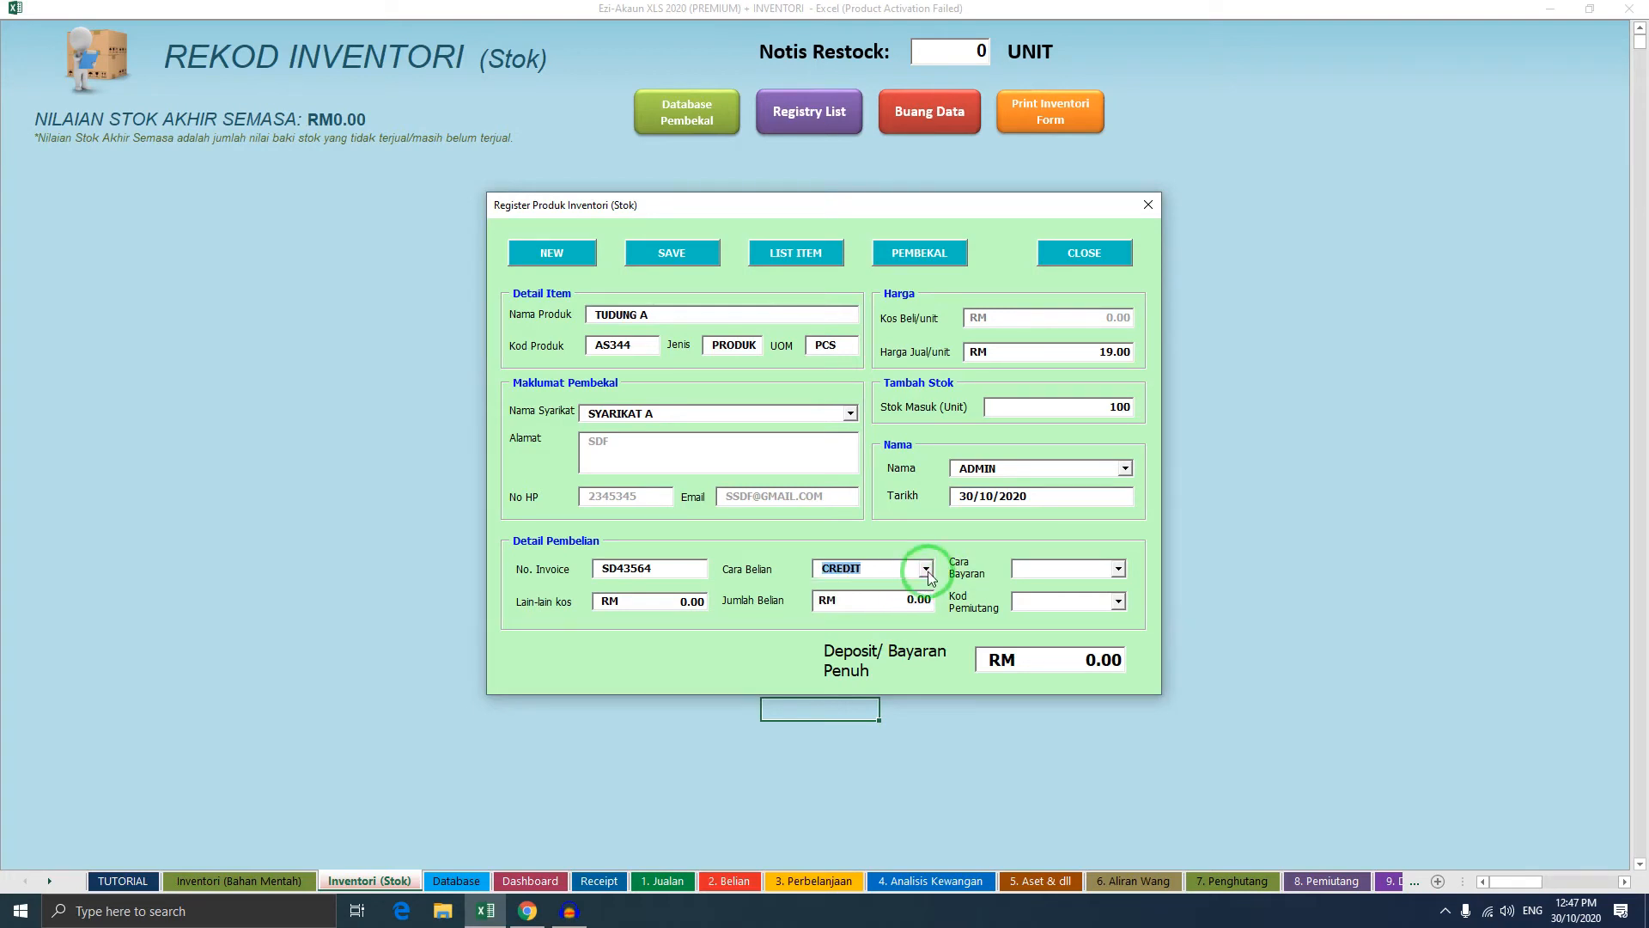
pyautogui.click(1118, 569)
pyautogui.click(1108, 586)
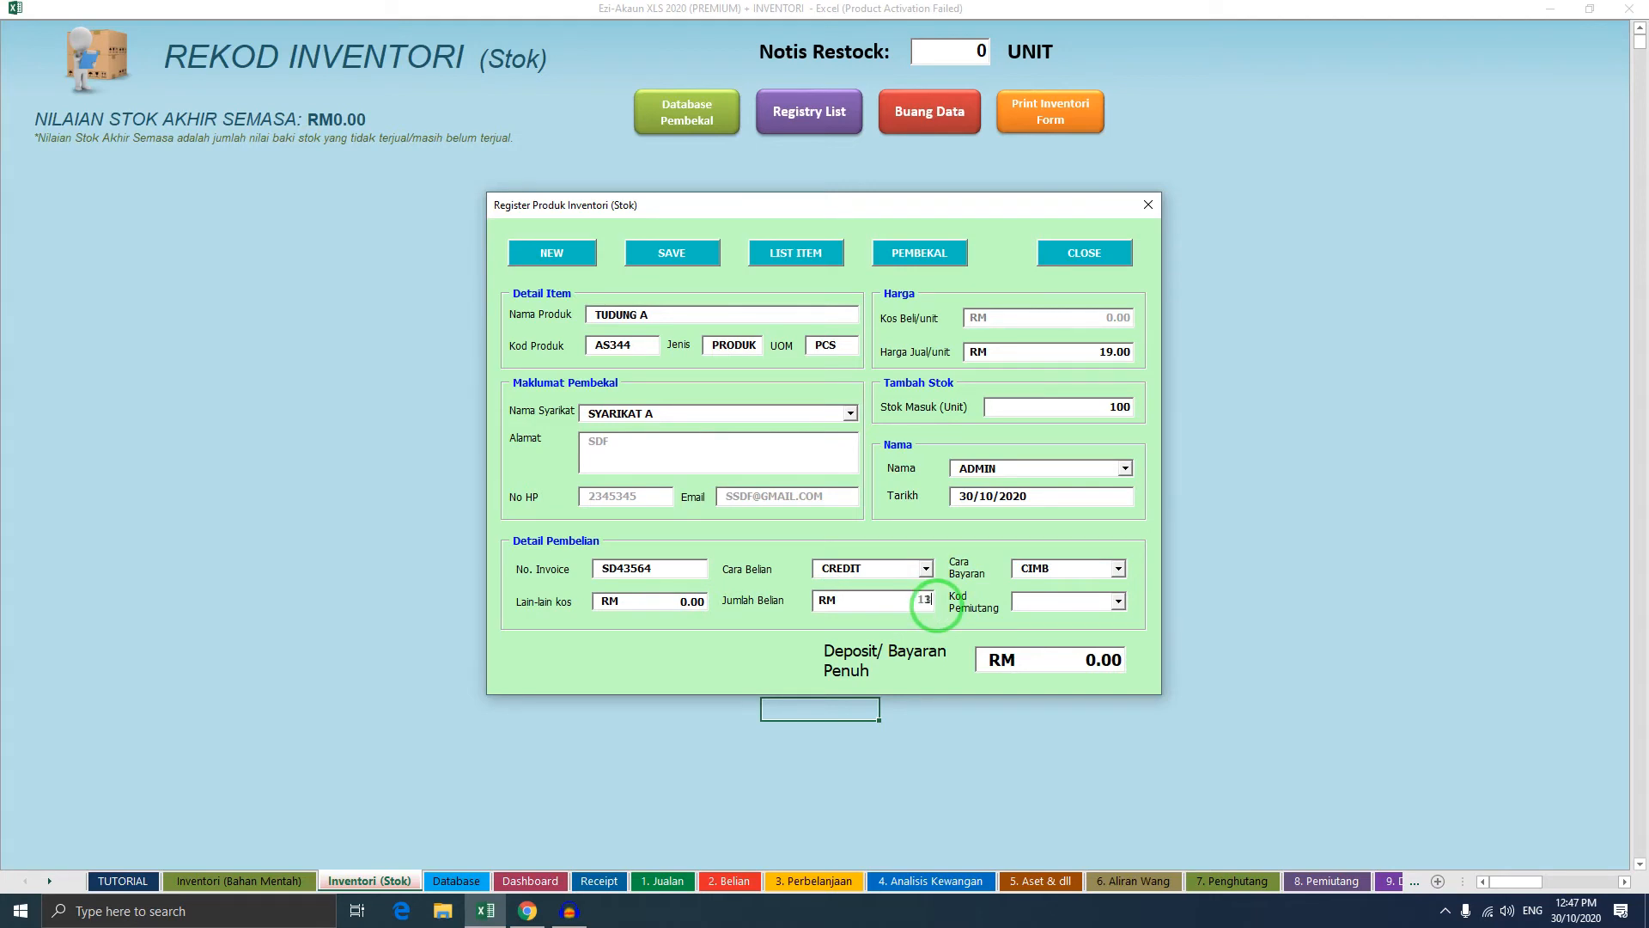
# Set Jumlah Belian to RM 1,350 and the Deposit/Bayaran Penuh to RM 500
pyautogui.click(873, 569)
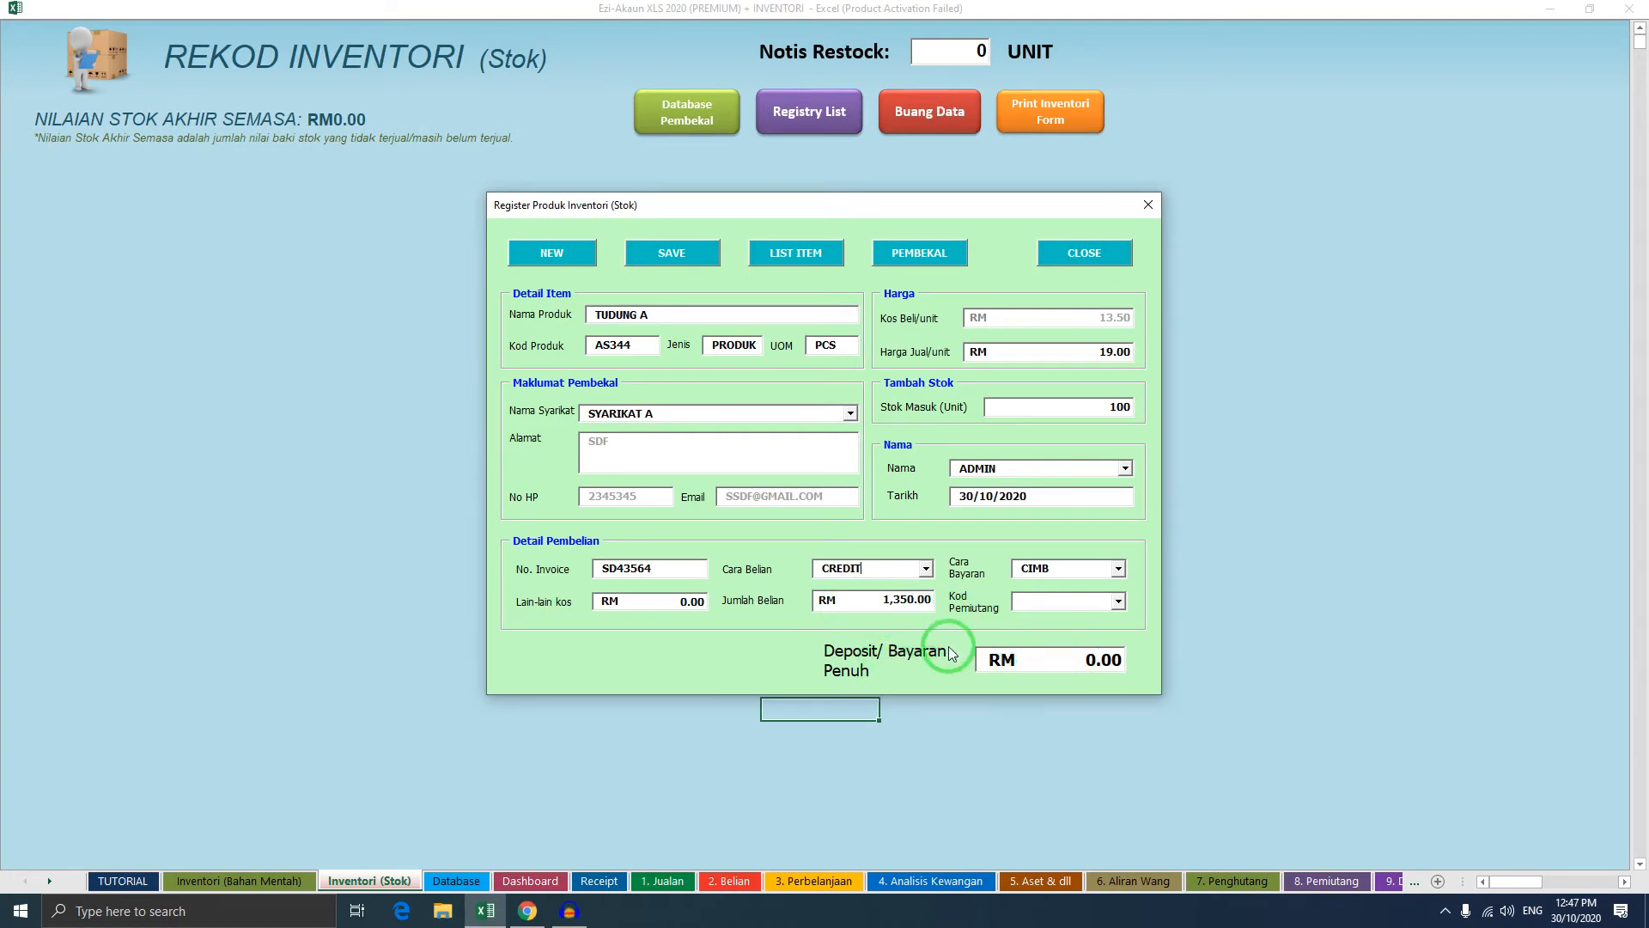
pyautogui.click(1098, 657)
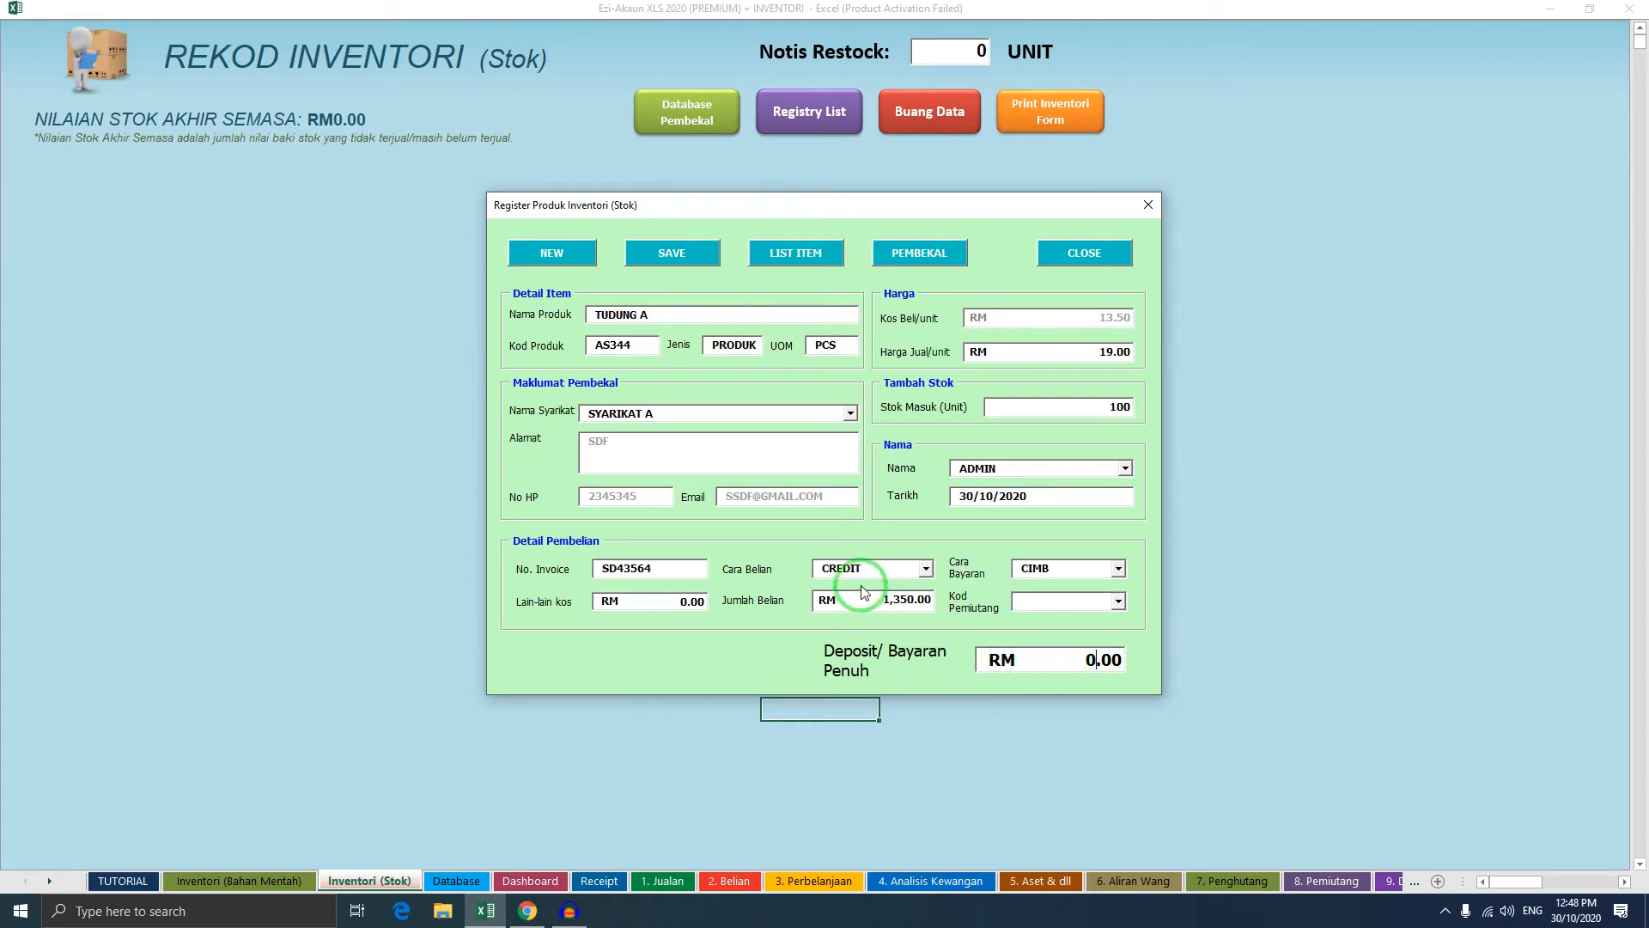
pyautogui.click(1060, 666)
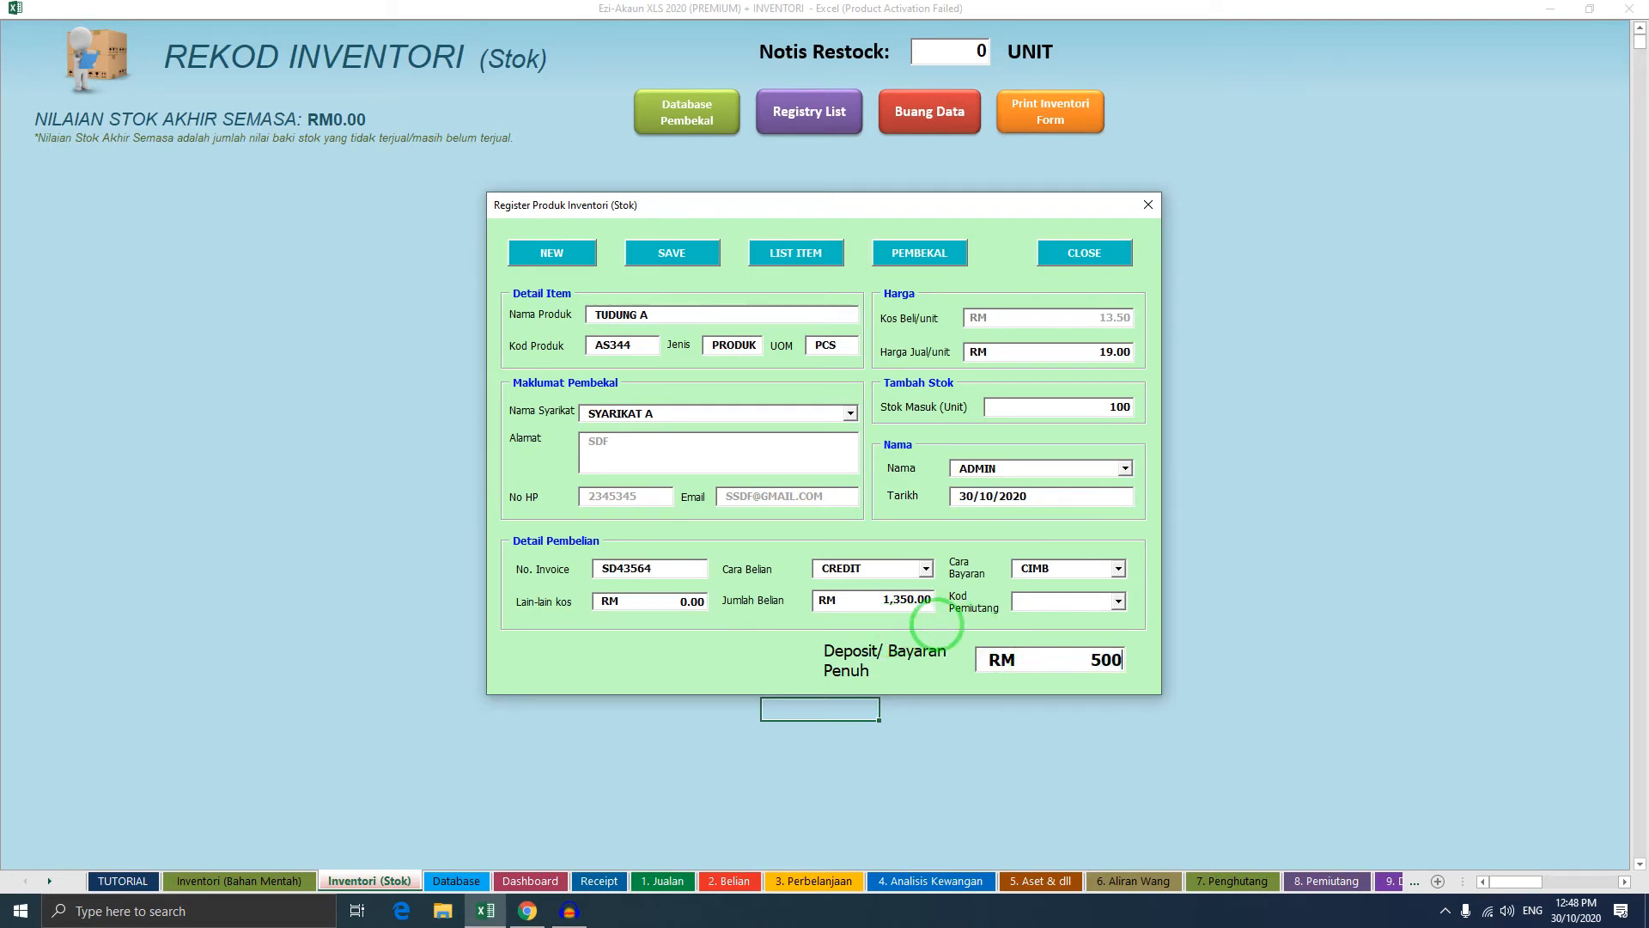
pyautogui.click(908, 598)
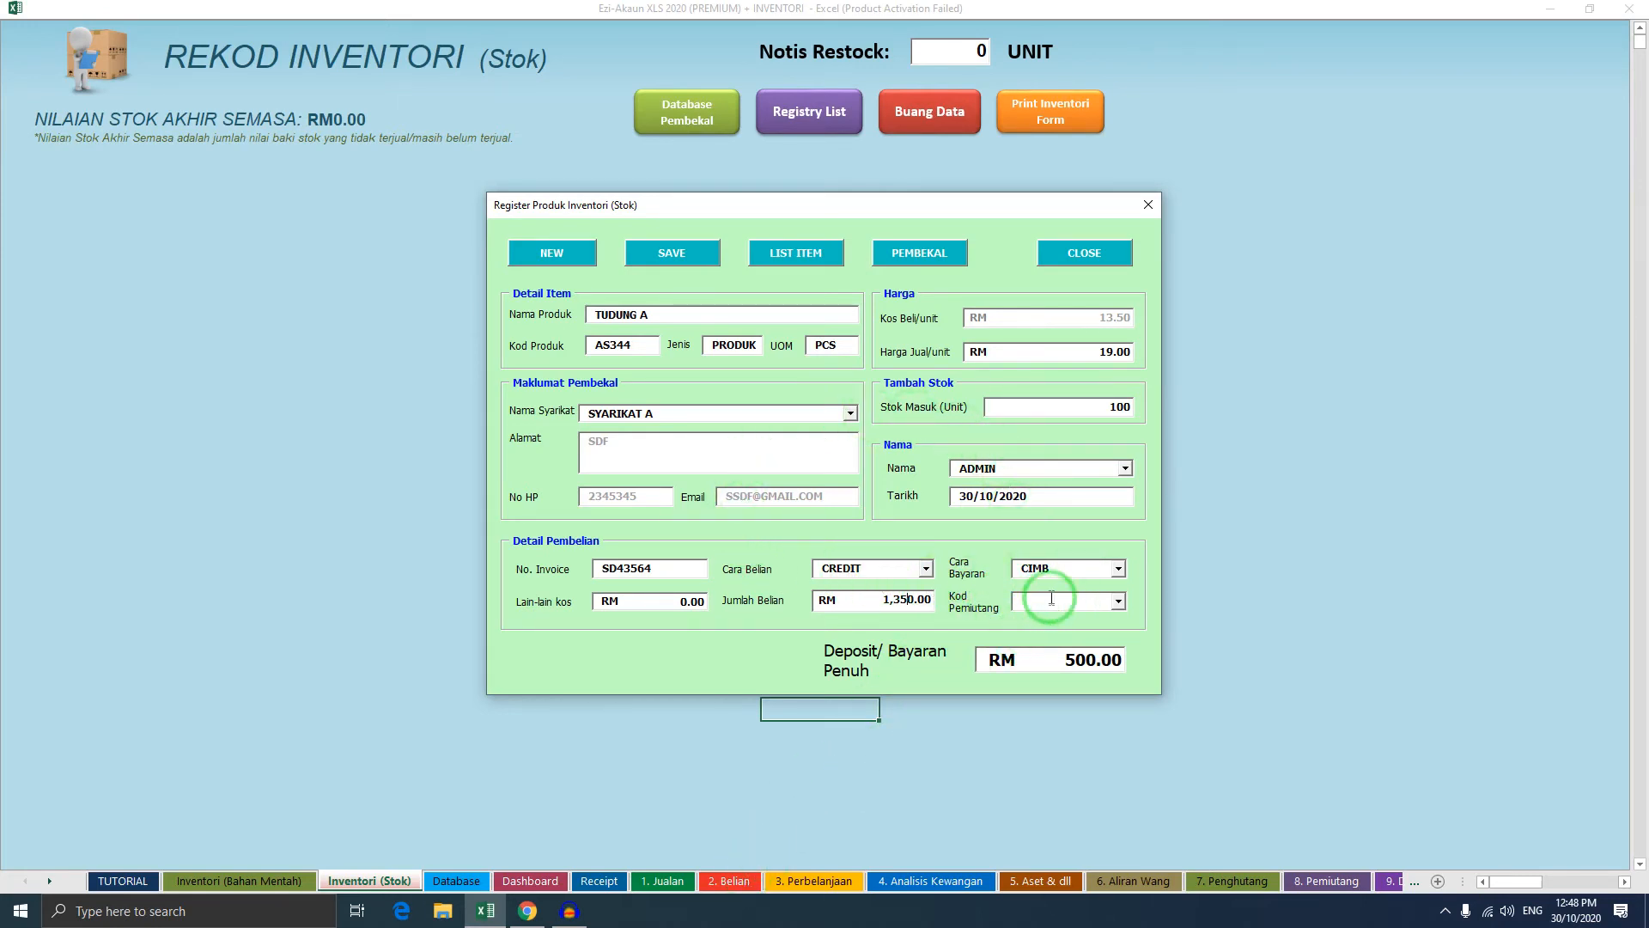
# Assign SYARIKAT A as the Kod Pemiutang for the TUDUNG A purchase
pyautogui.click(1119, 603)
pyautogui.click(1065, 622)
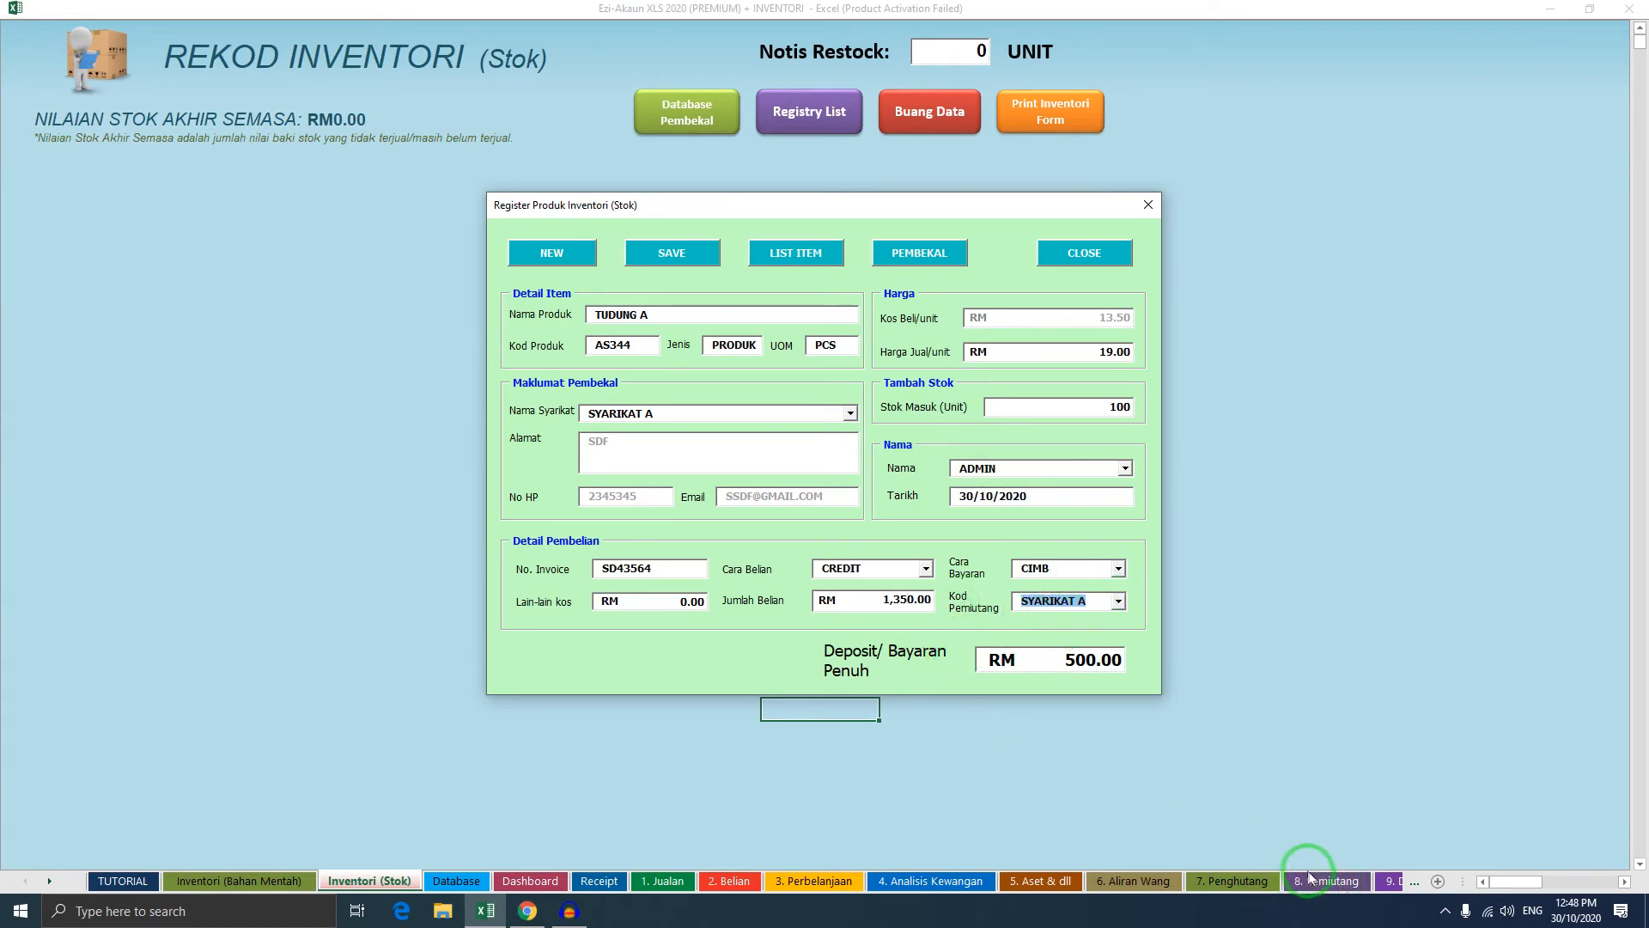
pyautogui.click(901, 600)
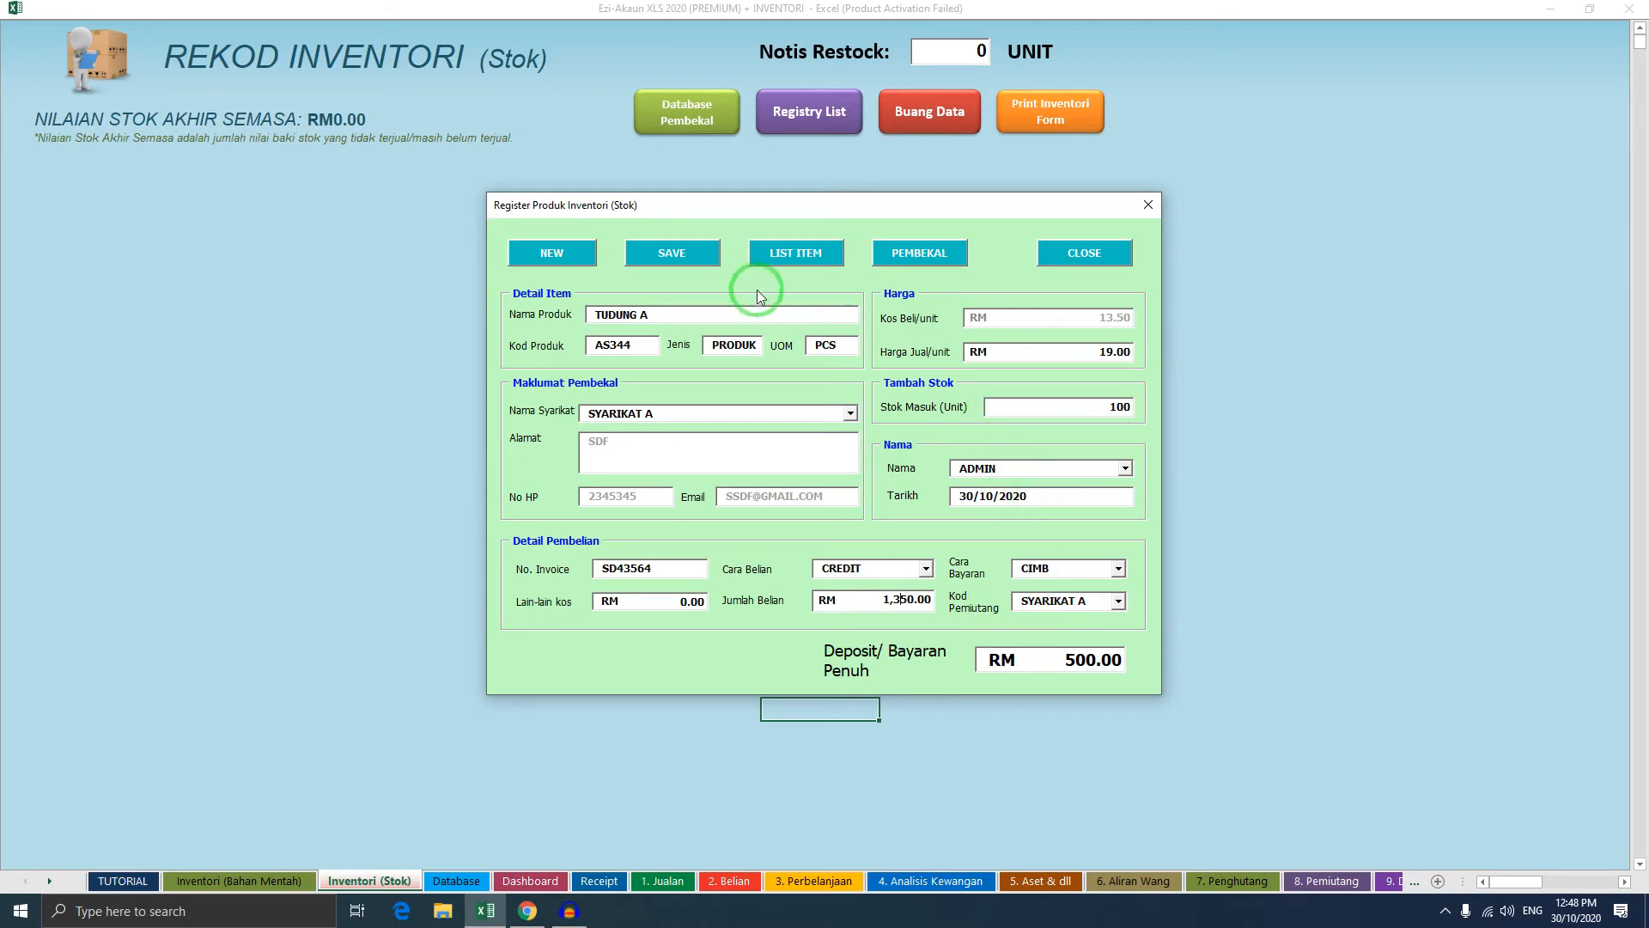
# Save the TUDUNG A registration as a credit purchase, send its data to sheet 2. Belian, and close the form
pyautogui.click(672, 252)
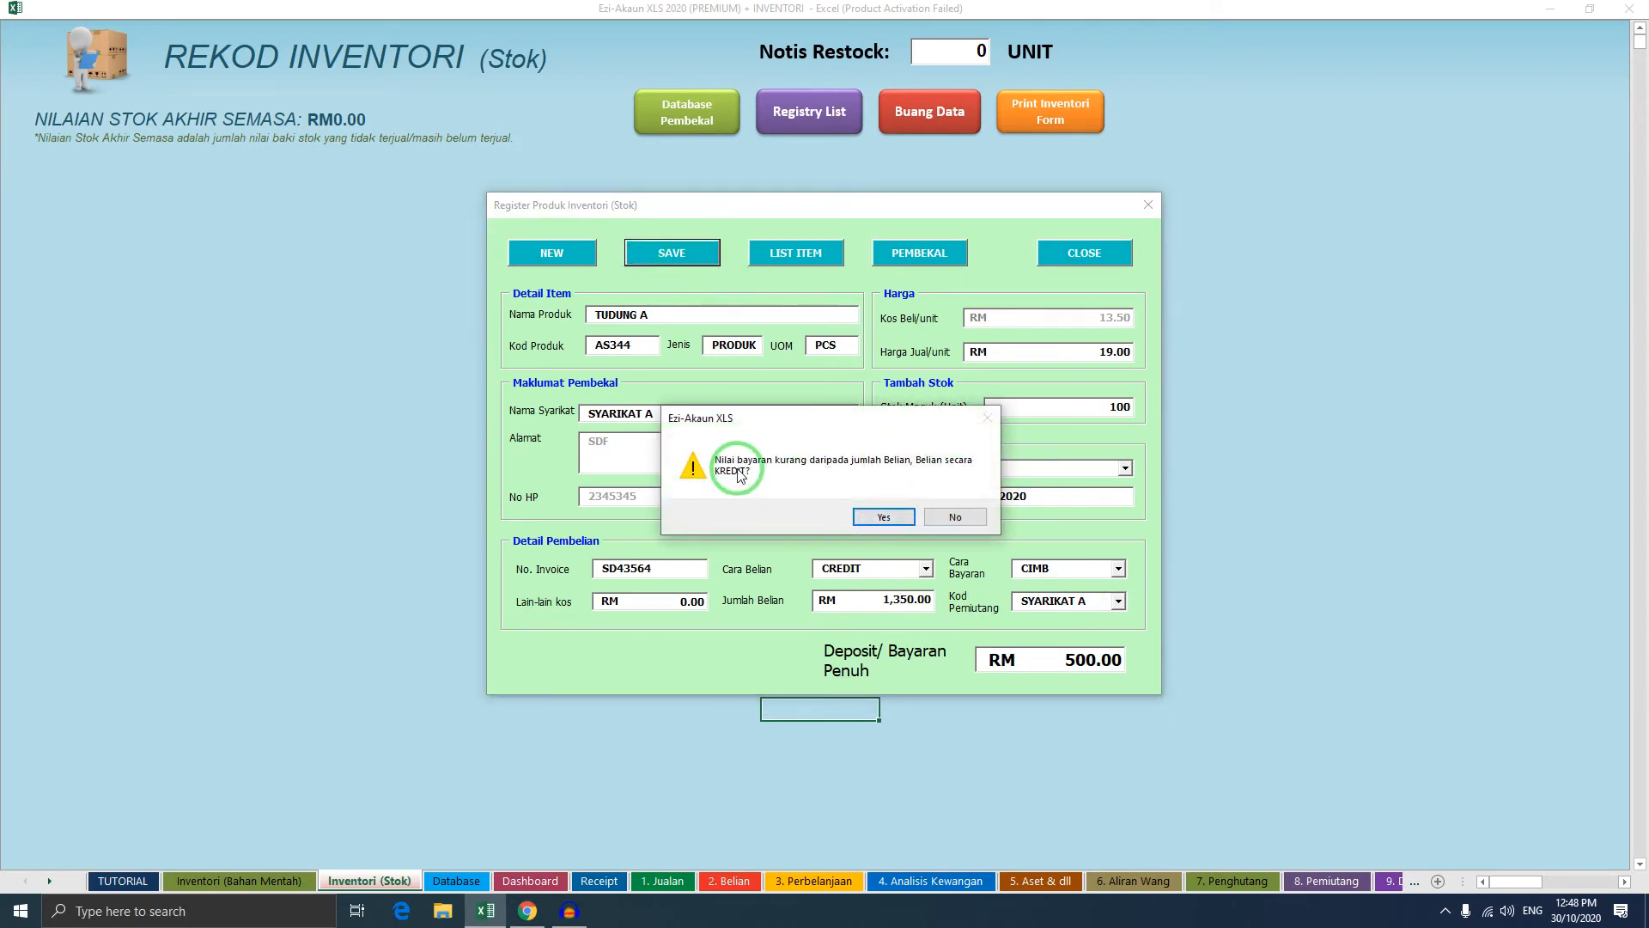
pyautogui.click(885, 517)
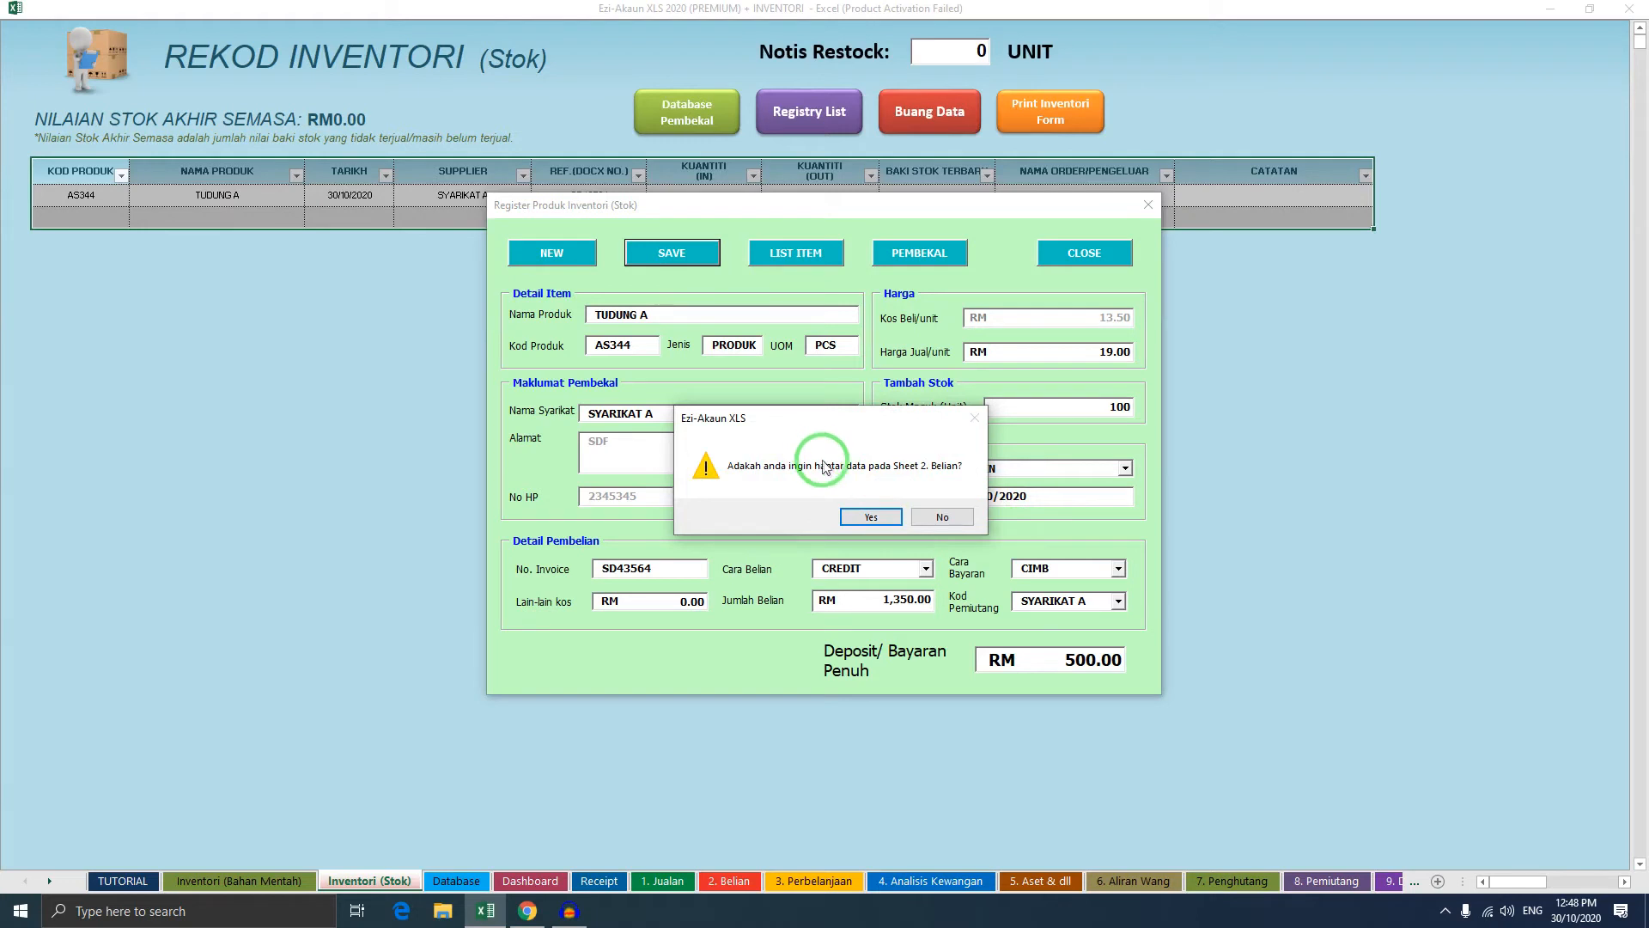
pyautogui.click(868, 515)
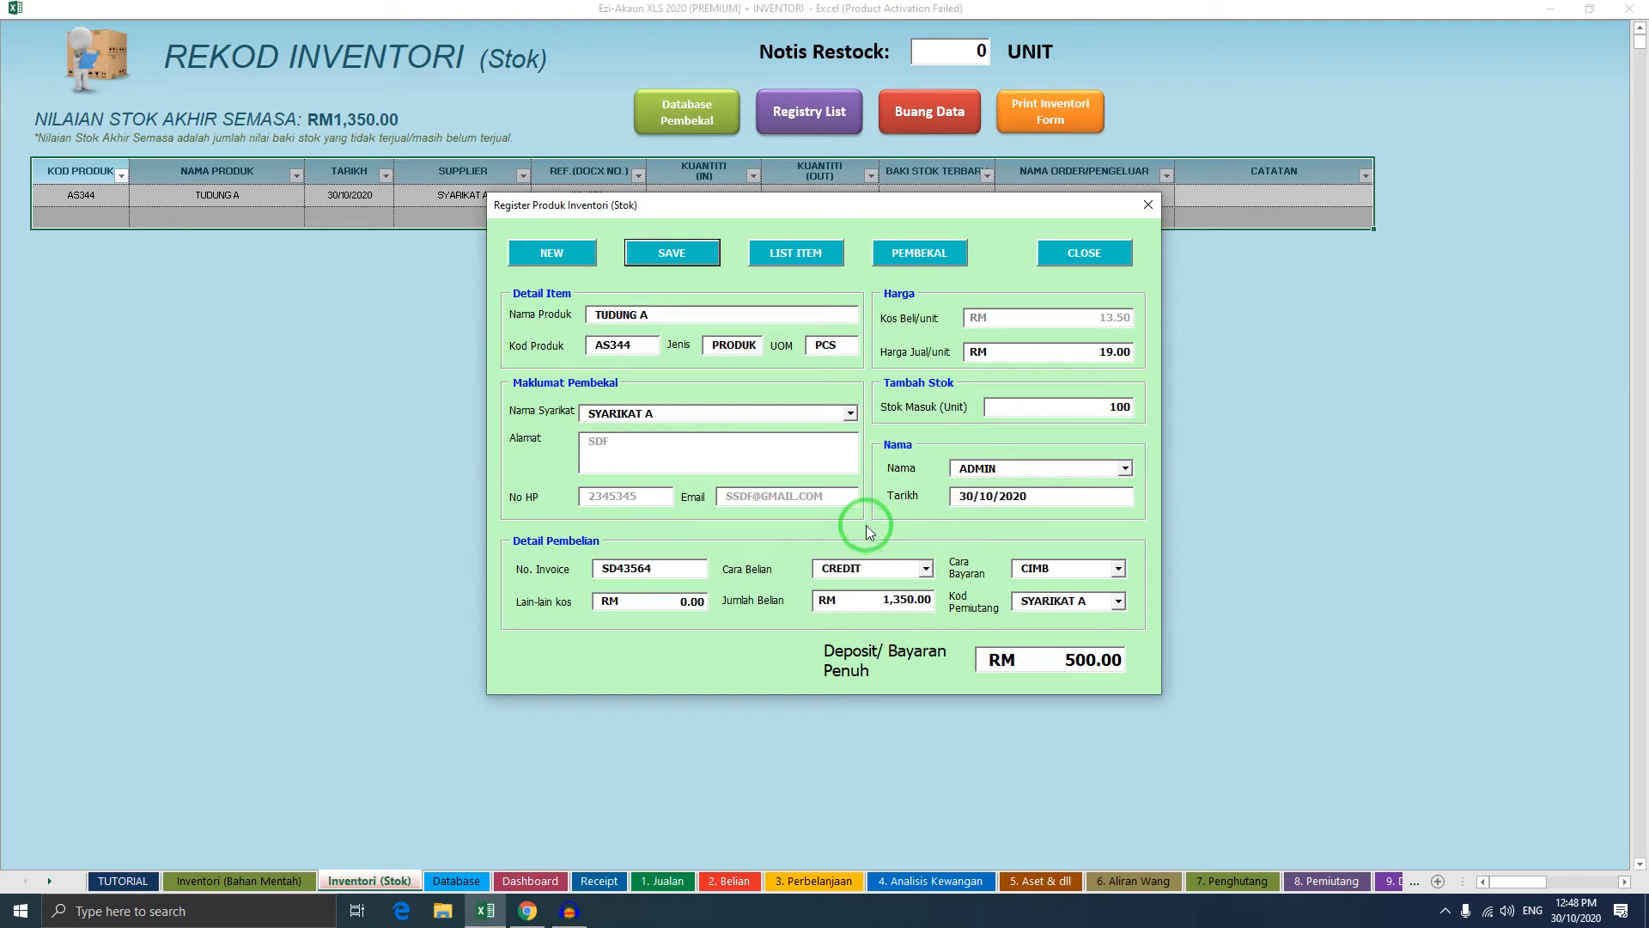
pyautogui.click(876, 519)
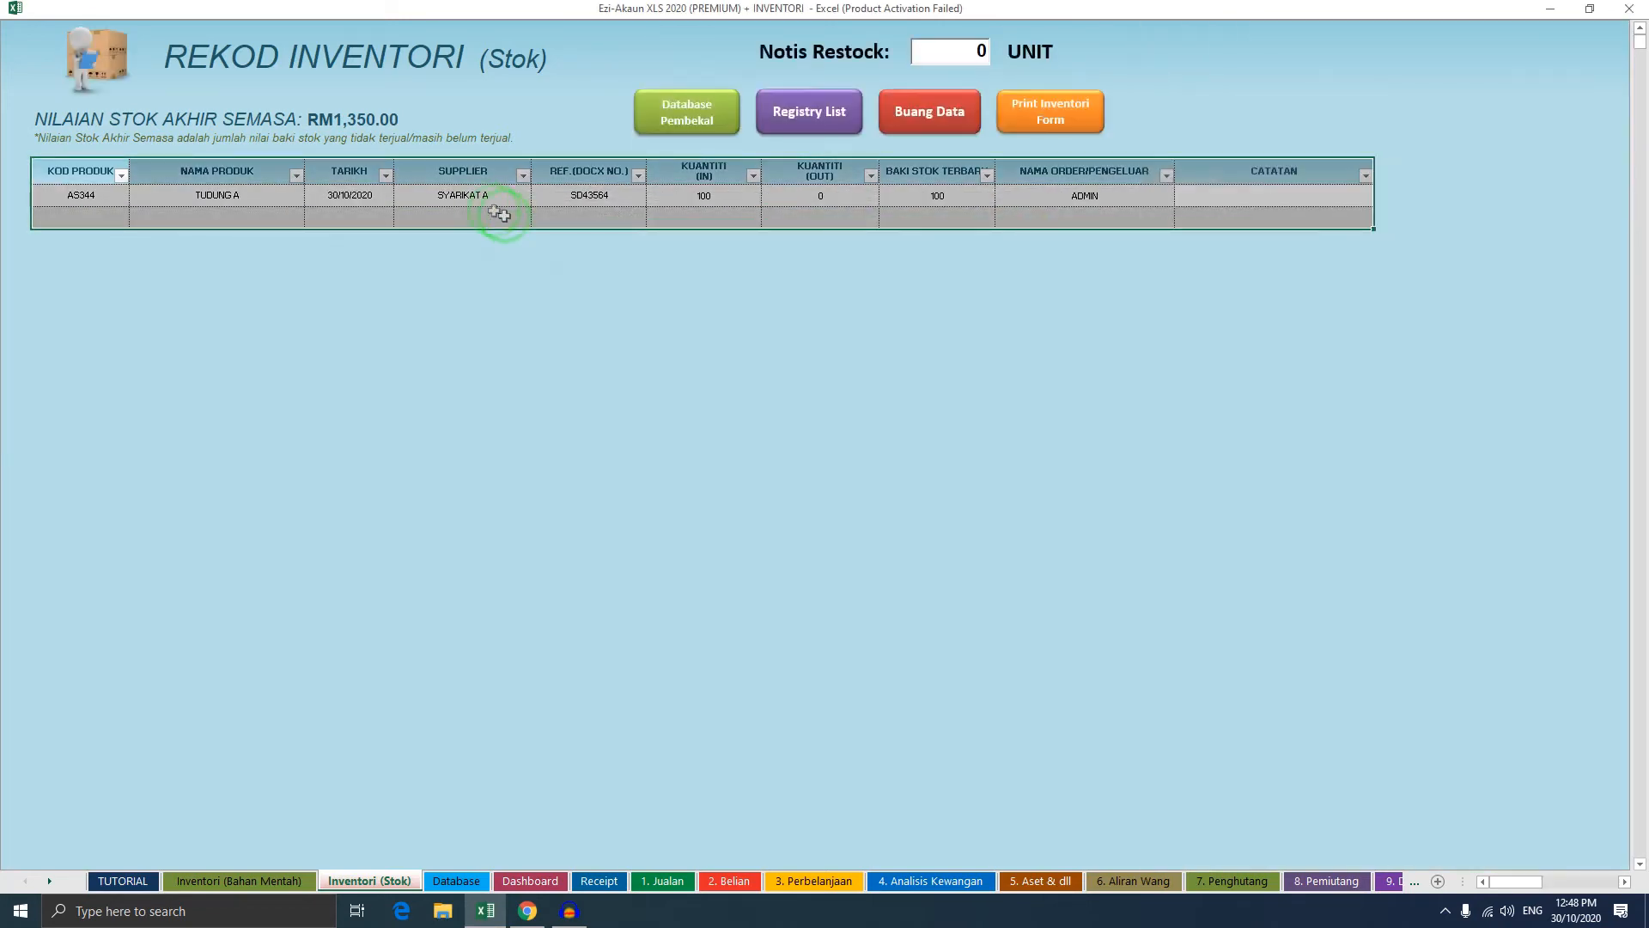
# Check the TUDUNG A row in the stock inventory and its October entry in 2. Belian, including the amount and deposit
pyautogui.click(464, 196)
pyautogui.moveTo(75, 178); pyautogui.dragTo(1255, 225)
pyautogui.click(1263, 205)
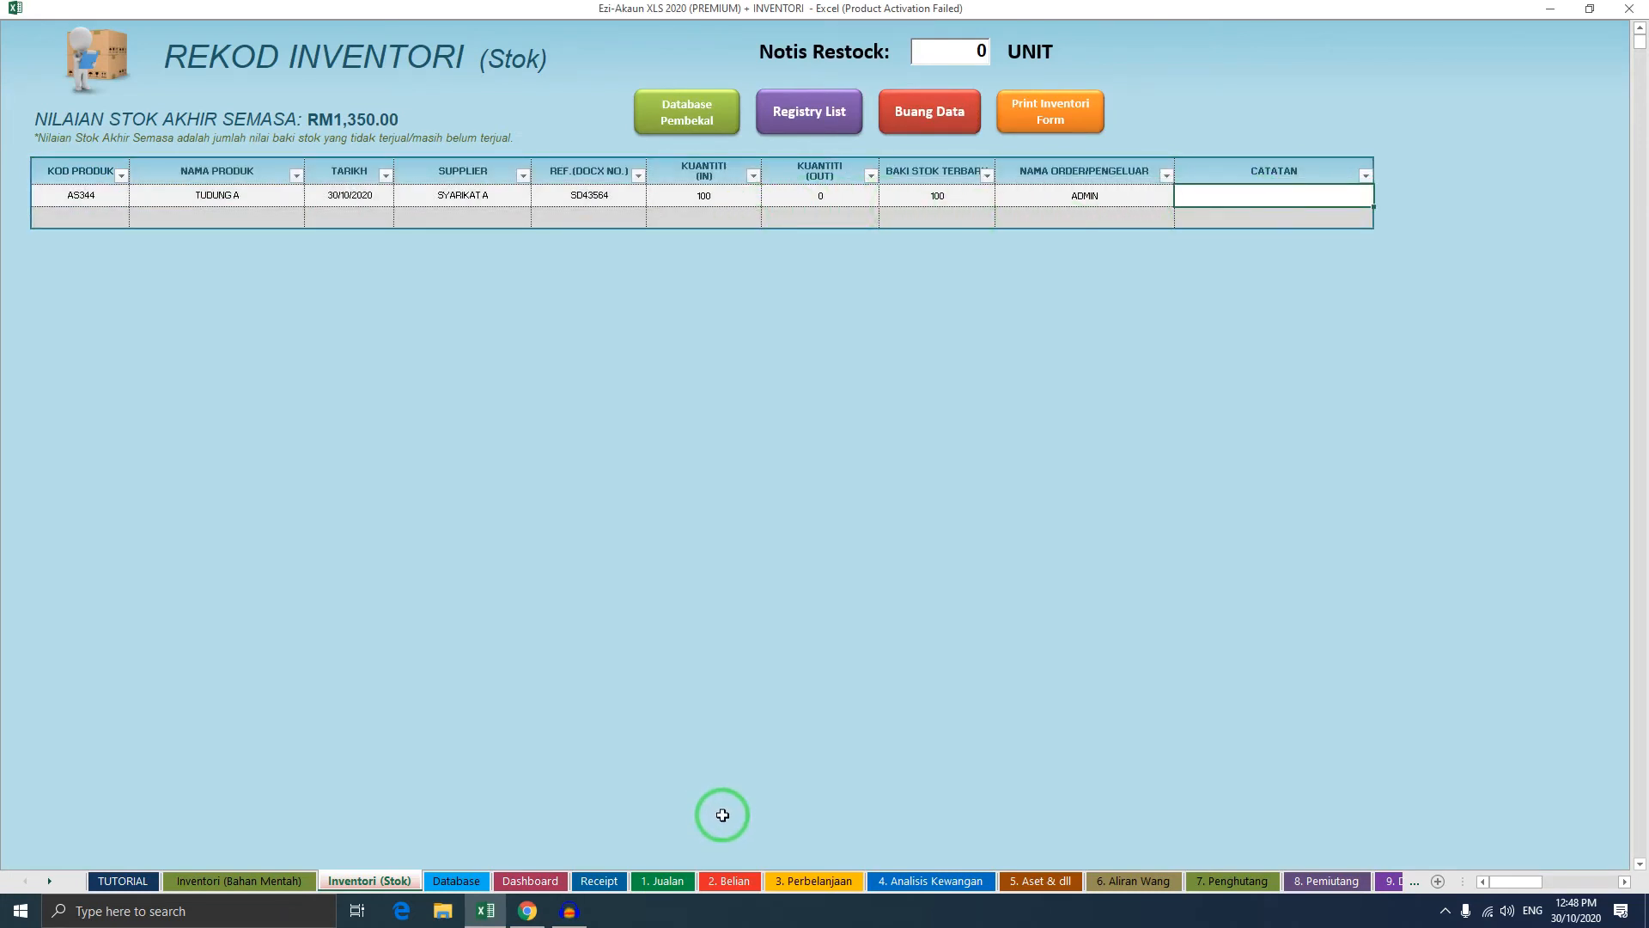
pyautogui.click(724, 880)
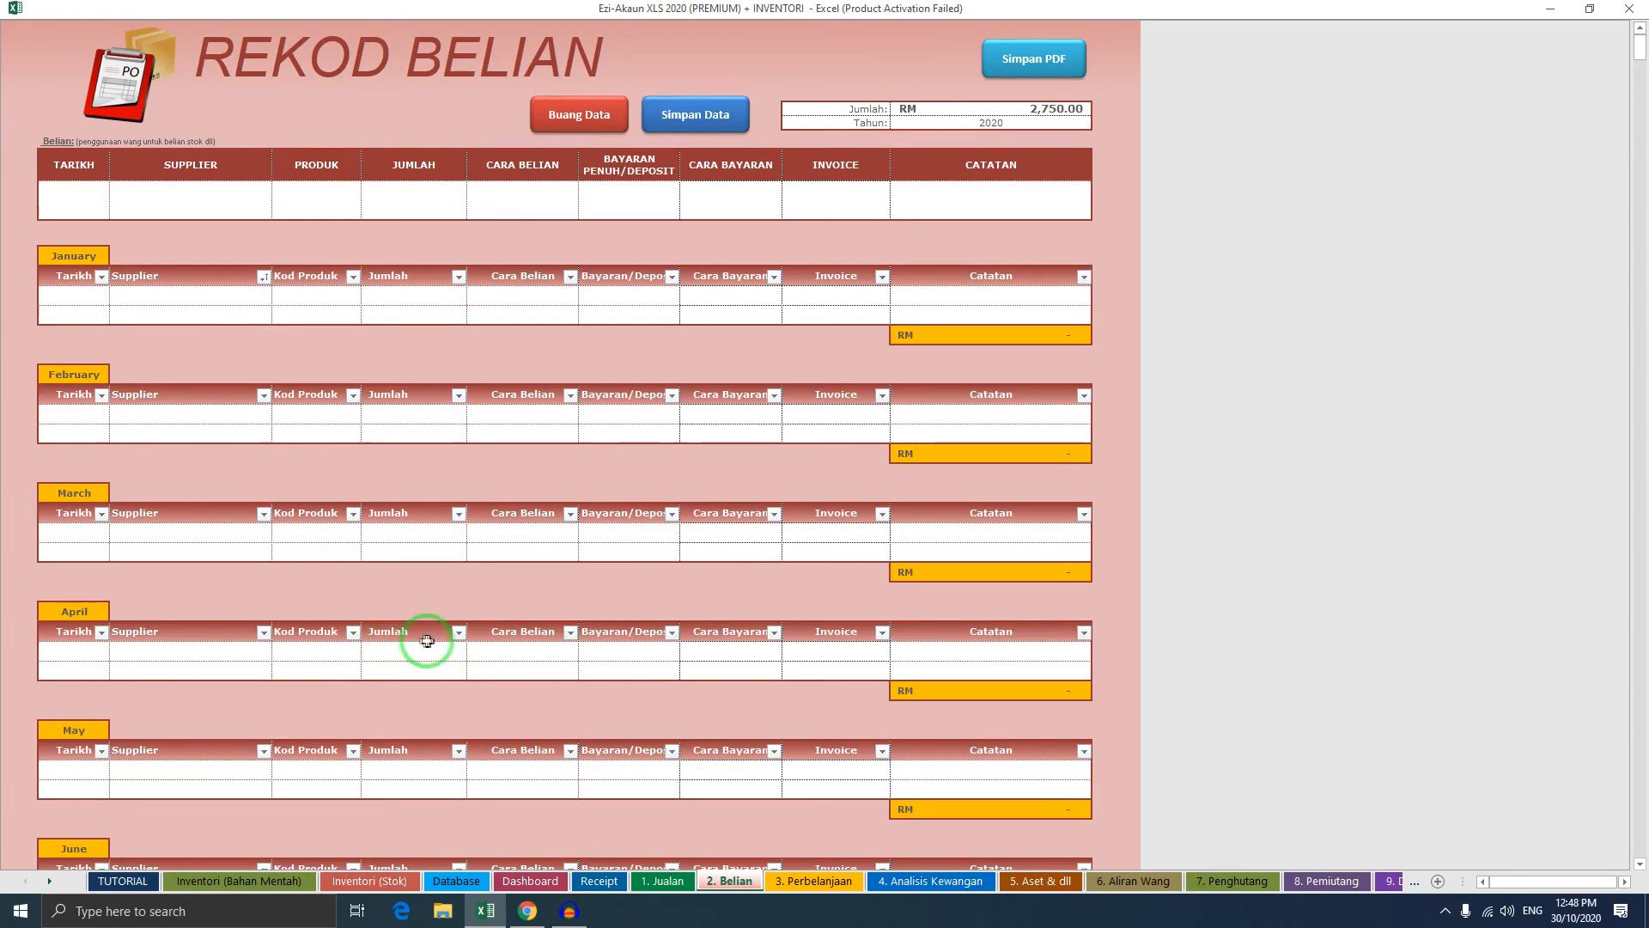
pyautogui.scroll(-12, 430, 637)
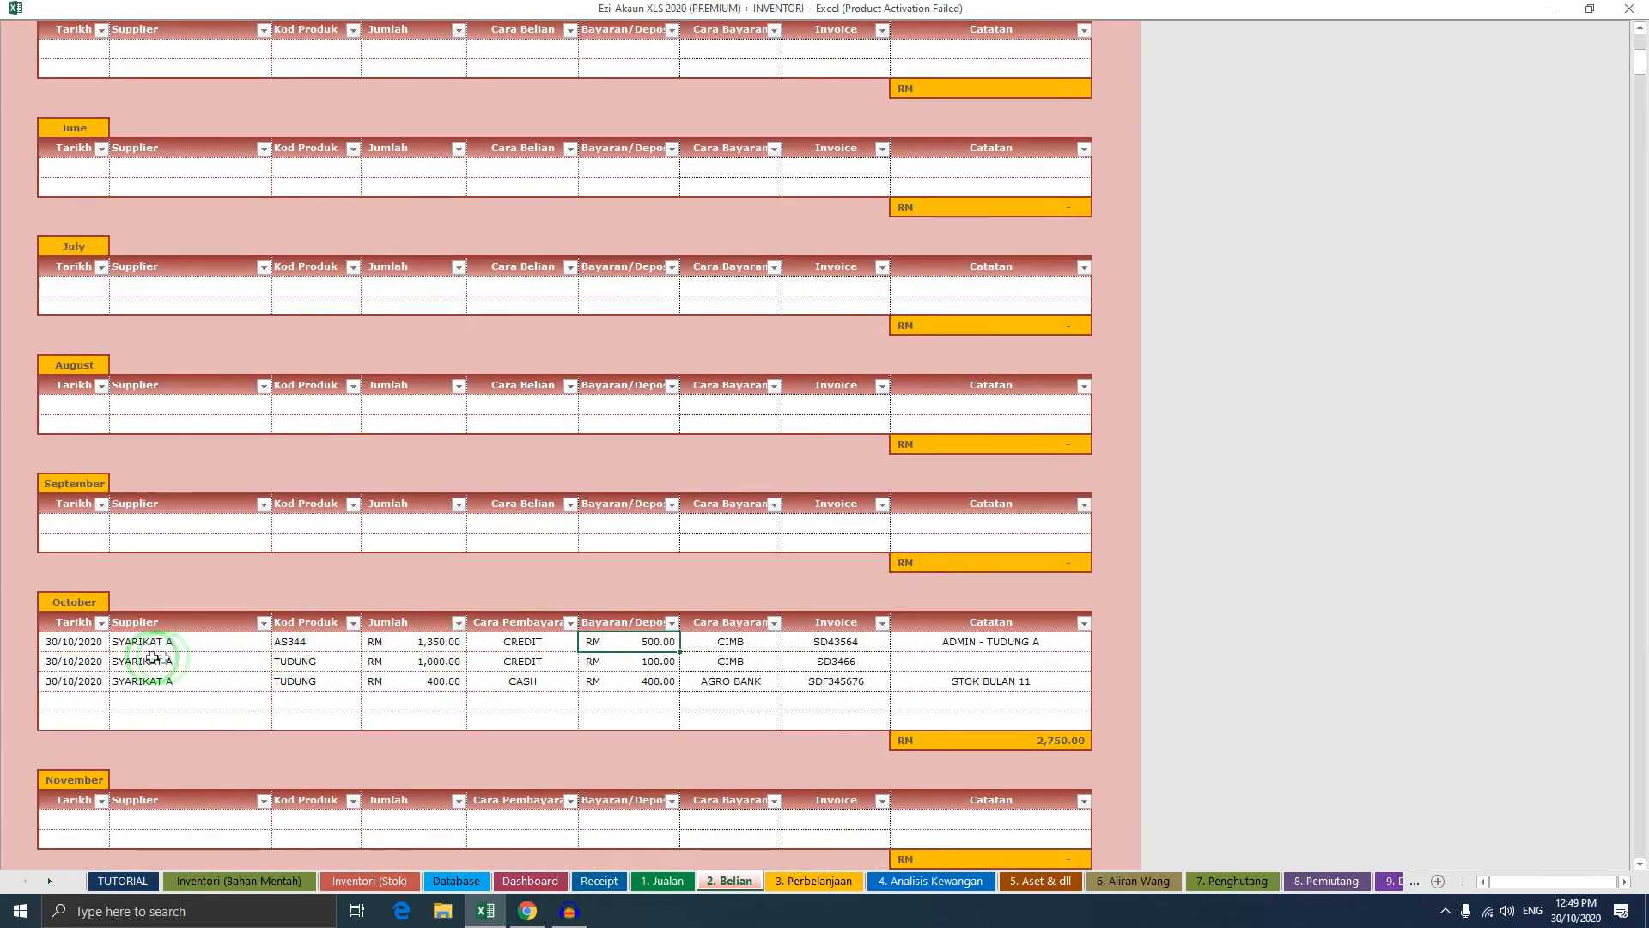
pyautogui.moveTo(81, 645); pyautogui.dragTo(920, 645)
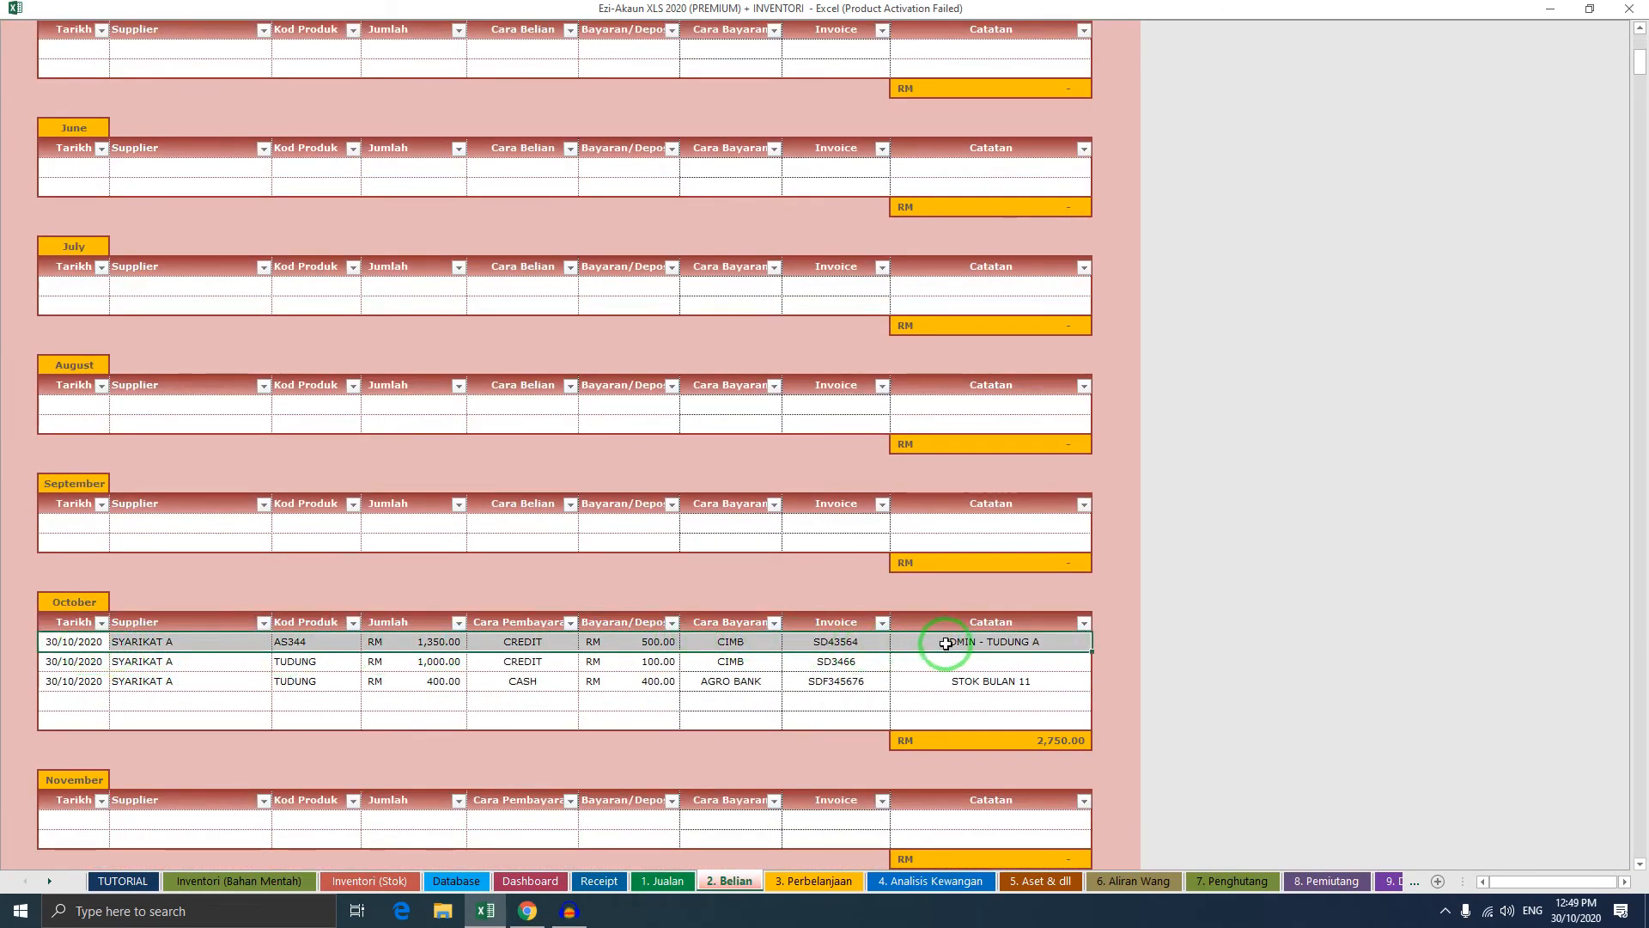
pyautogui.click(368, 650)
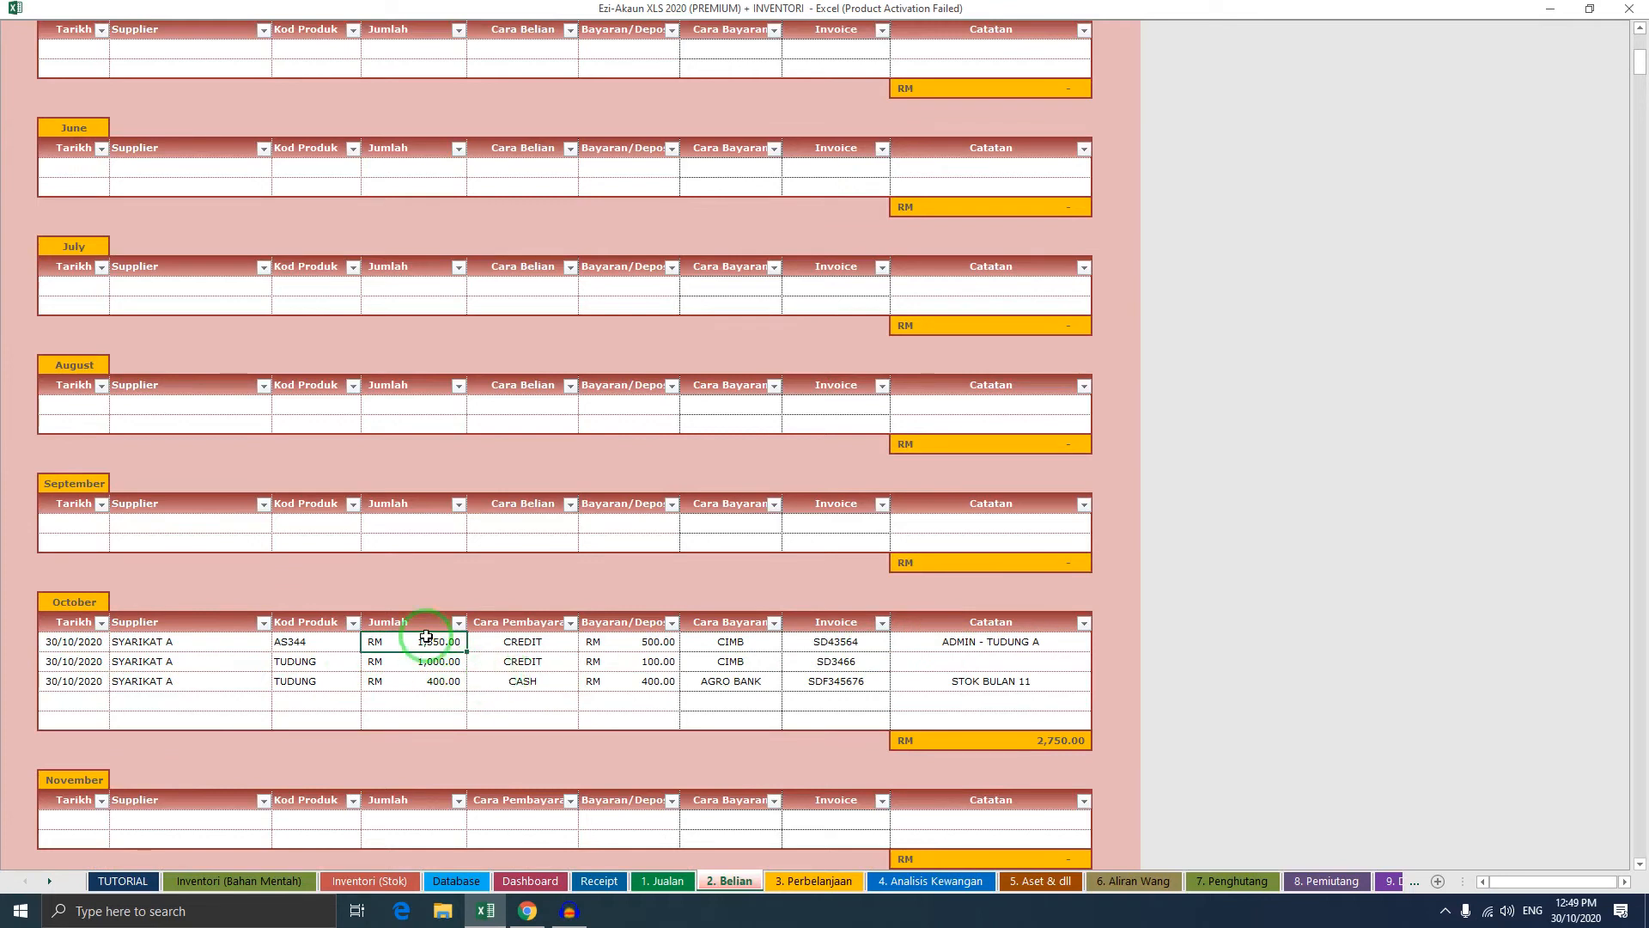
pyautogui.click(644, 646)
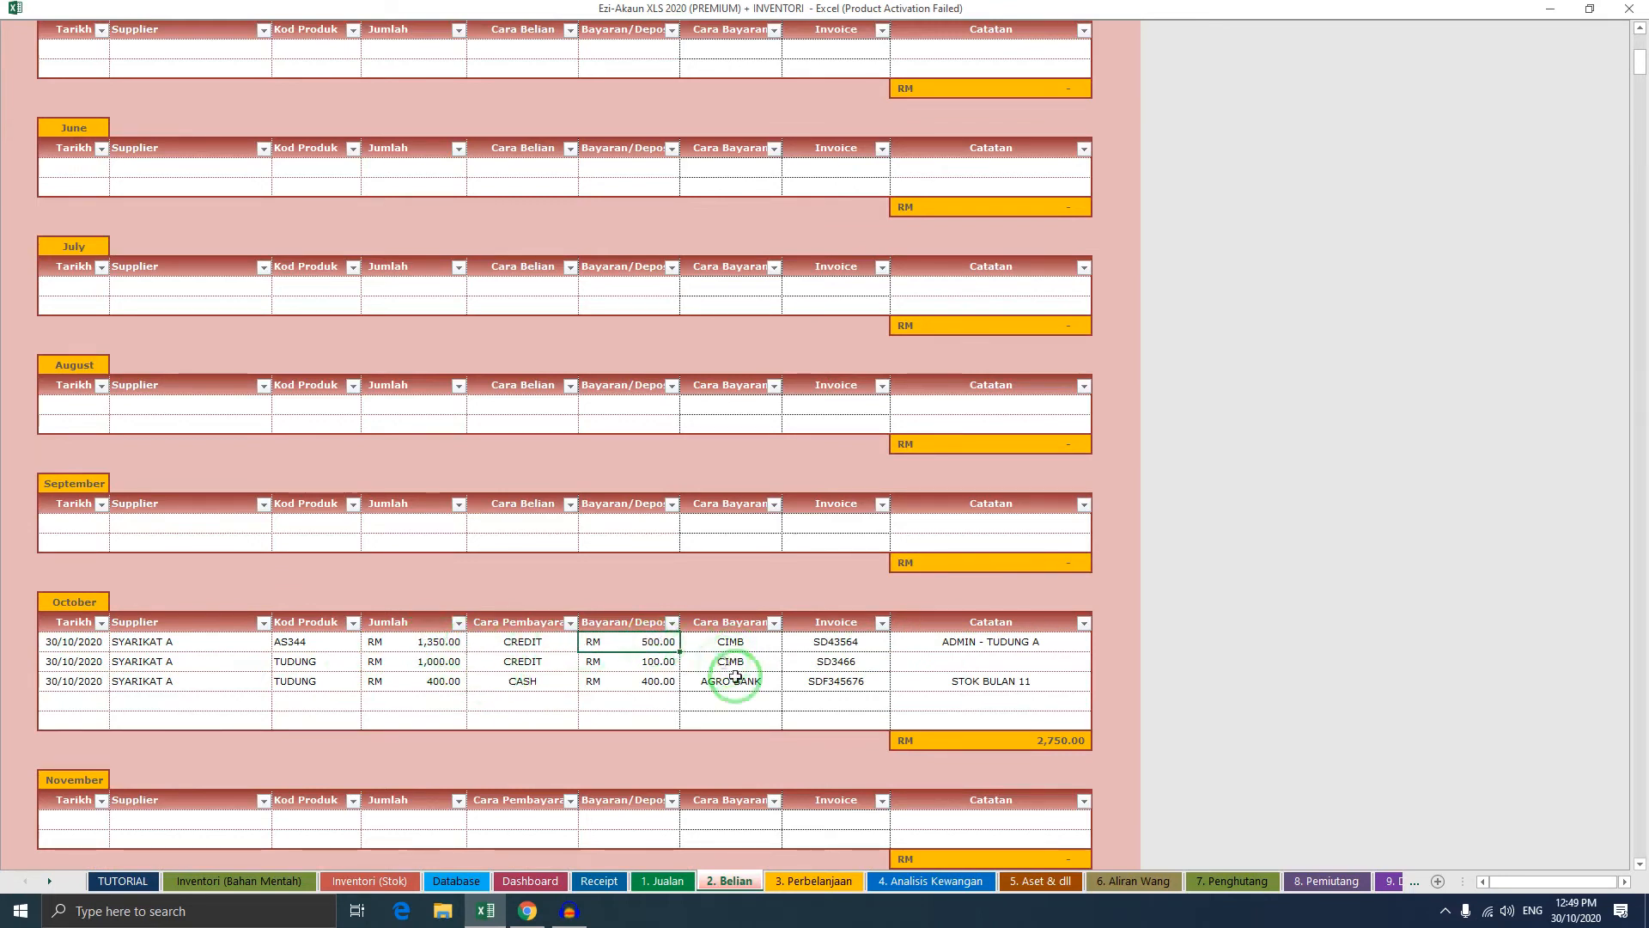
# Examine the SYARIKAT A table in 8. Pemiutang for the TUDUNG A credit entry and the outstanding total
pyautogui.click(1323, 880)
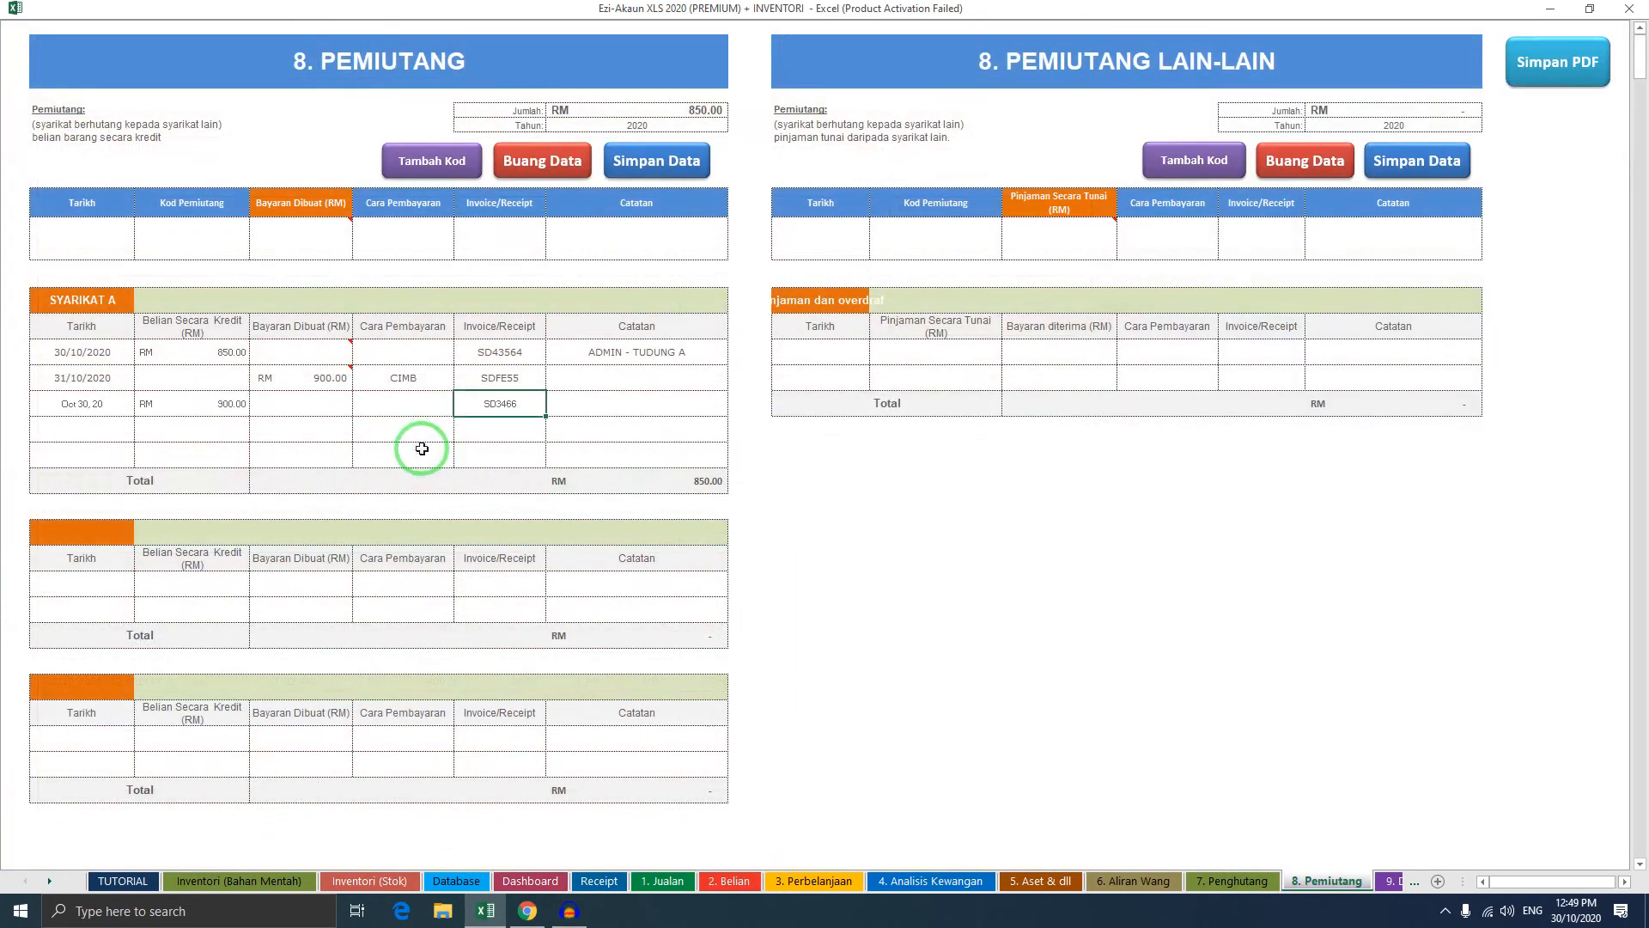
pyautogui.moveTo(81, 354); pyautogui.dragTo(682, 359)
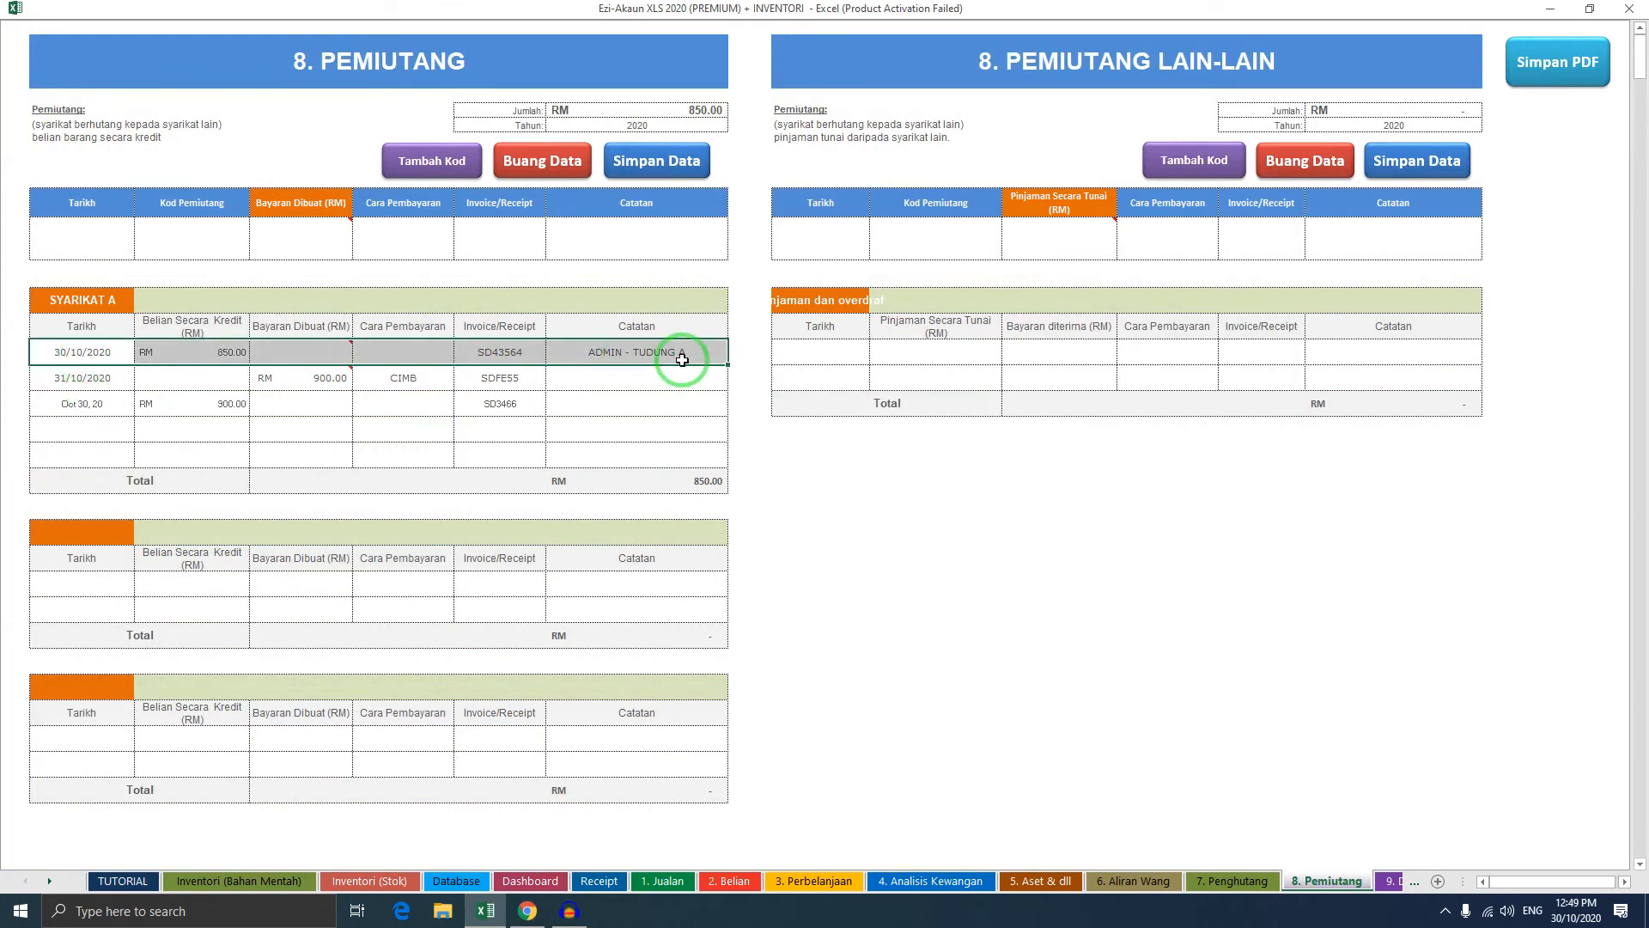
pyautogui.click(646, 356)
pyautogui.moveTo(67, 357); pyautogui.dragTo(599, 355)
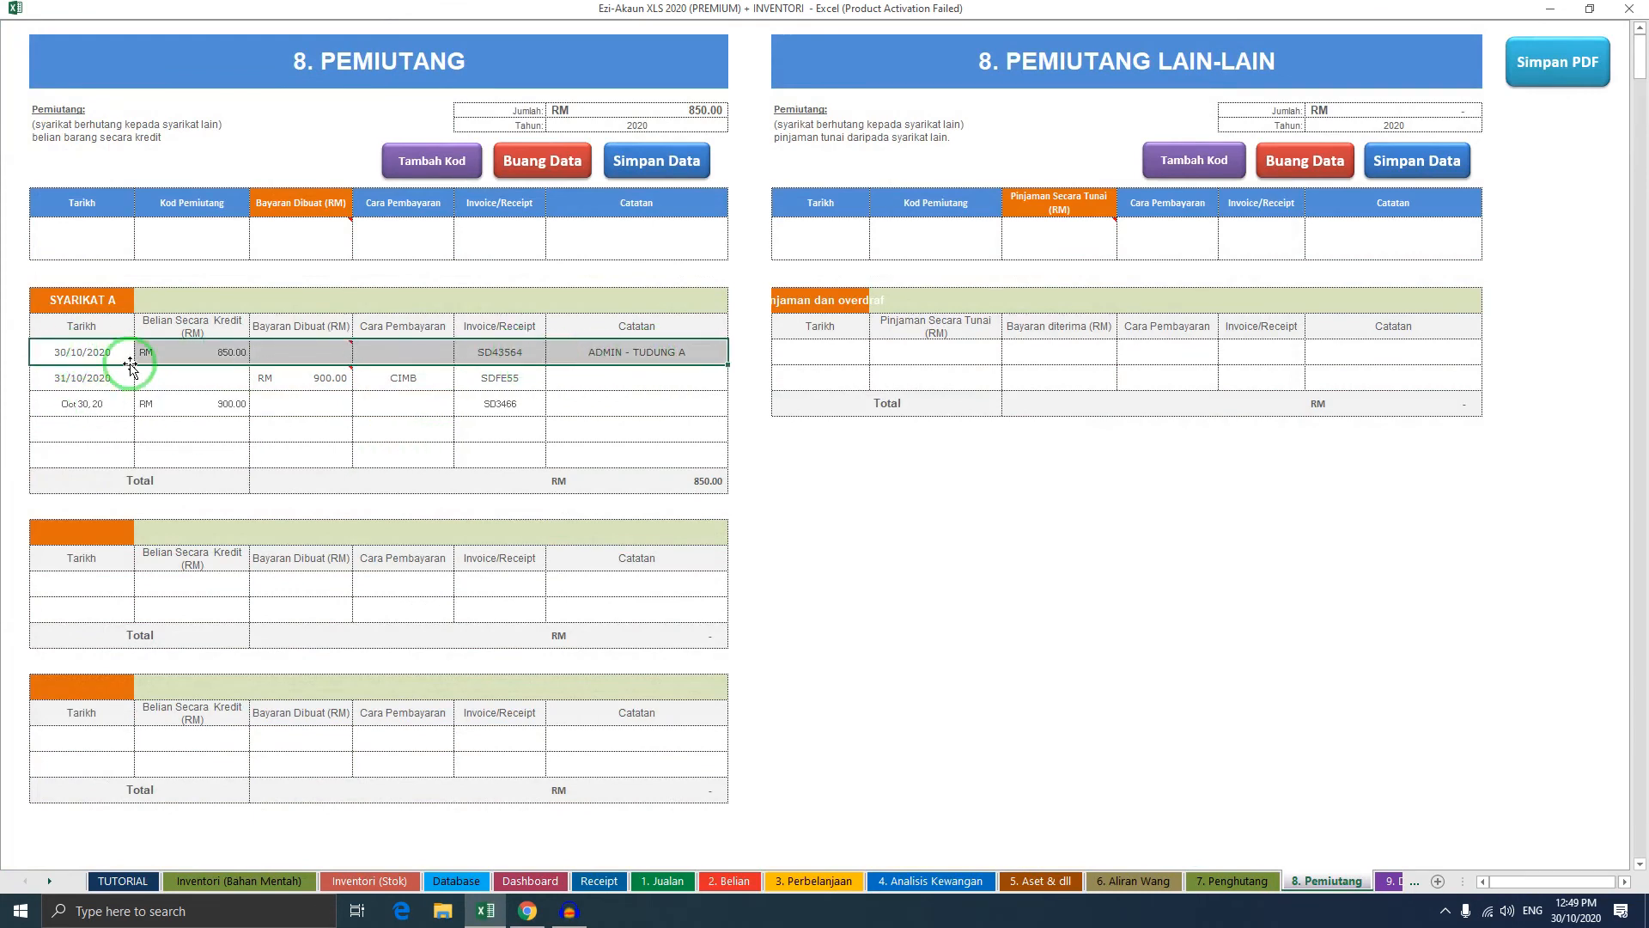
pyautogui.click(195, 354)
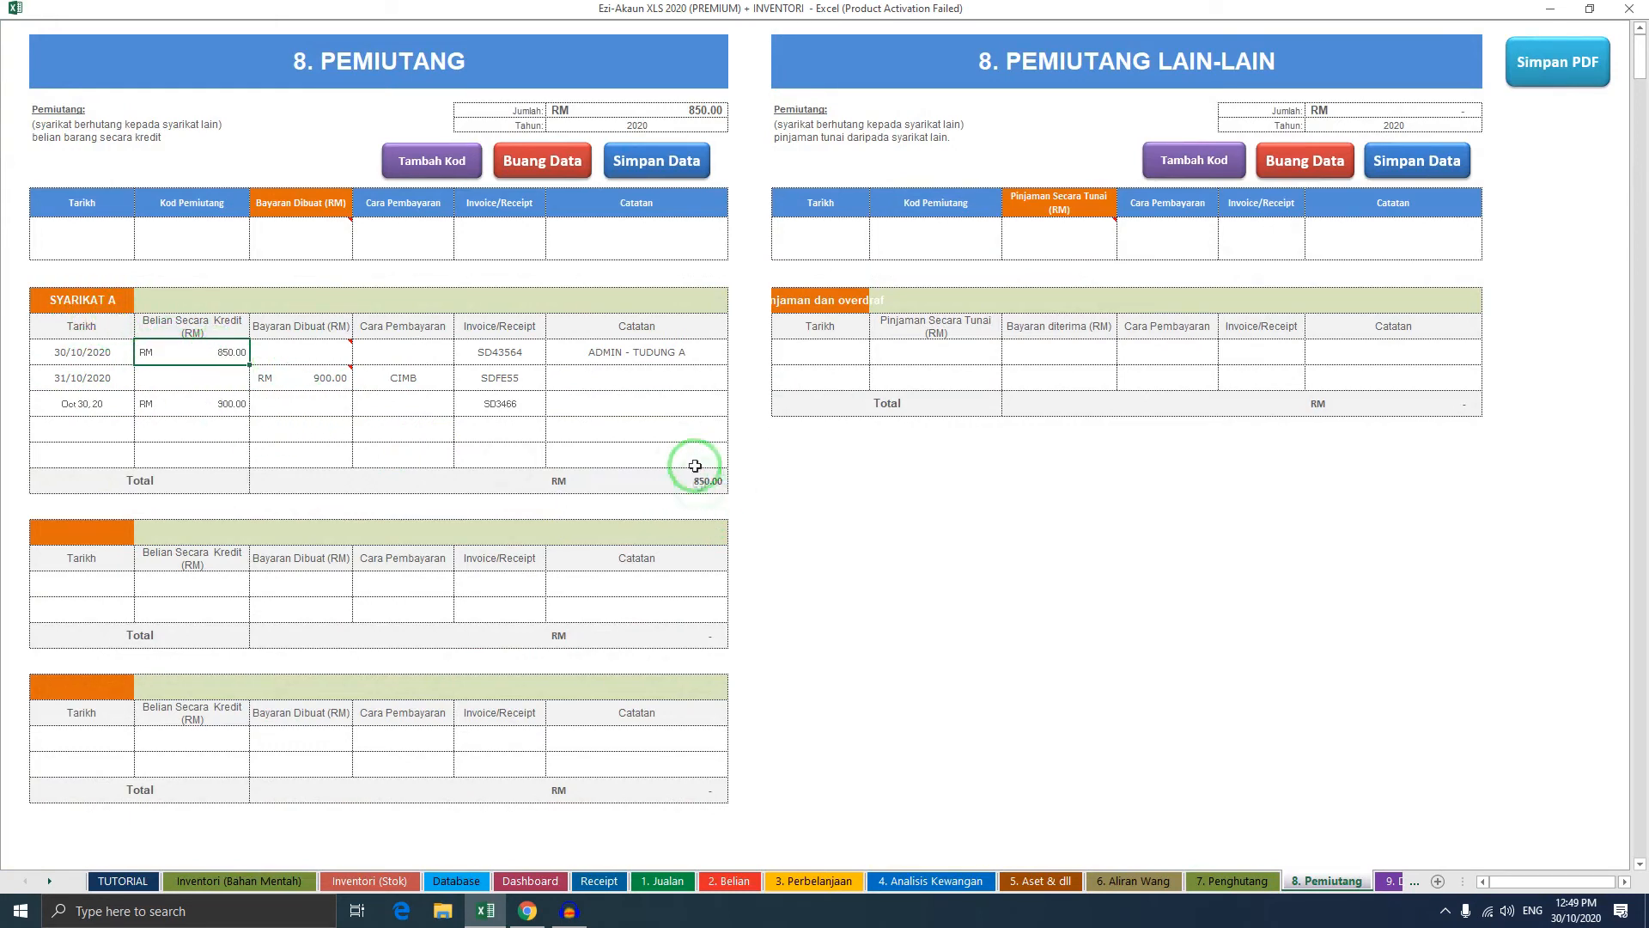
pyautogui.click(443, 397)
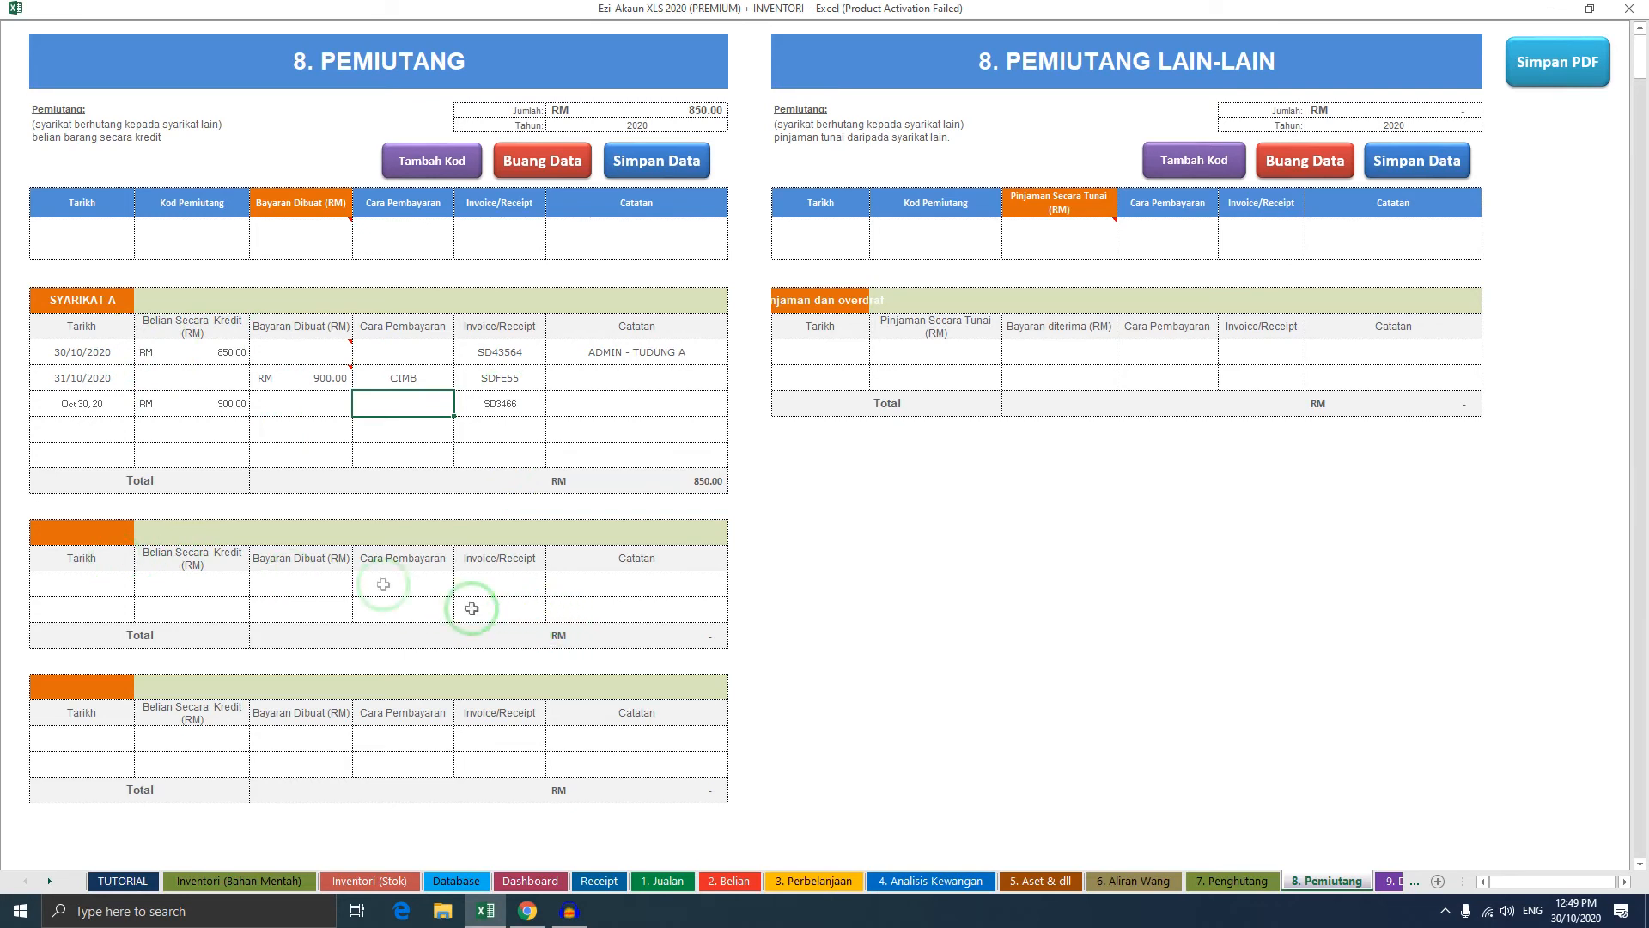
pyautogui.click(430, 583)
pyautogui.click(501, 588)
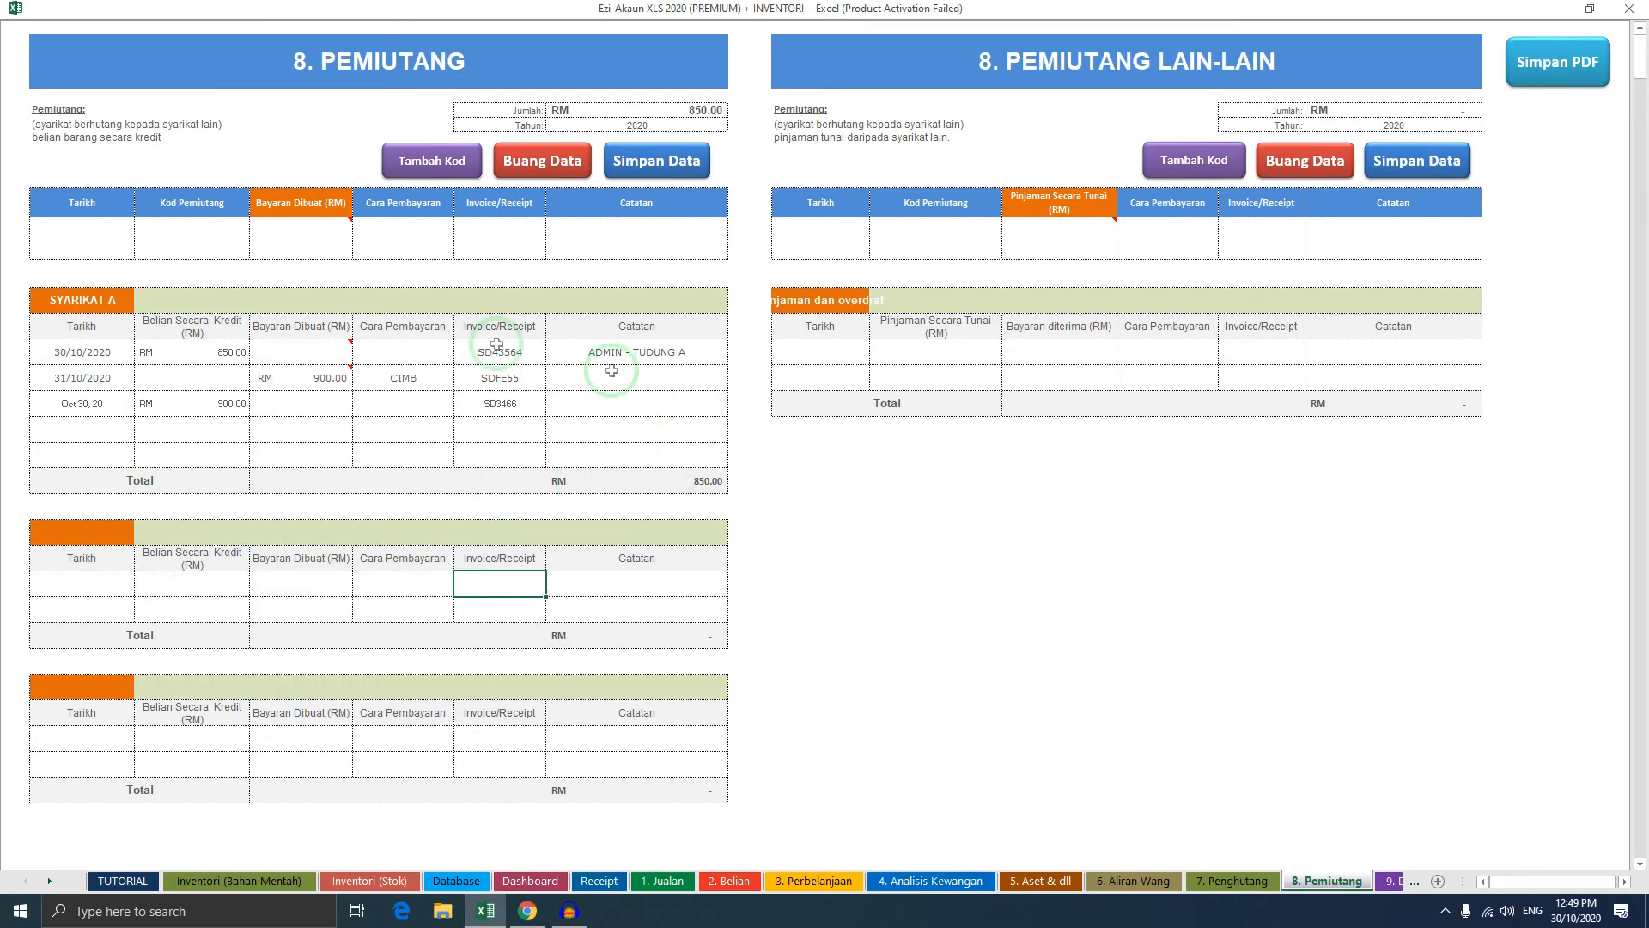
pyautogui.scroll(-1, 464, 570)
pyautogui.scroll(1, 509, 830)
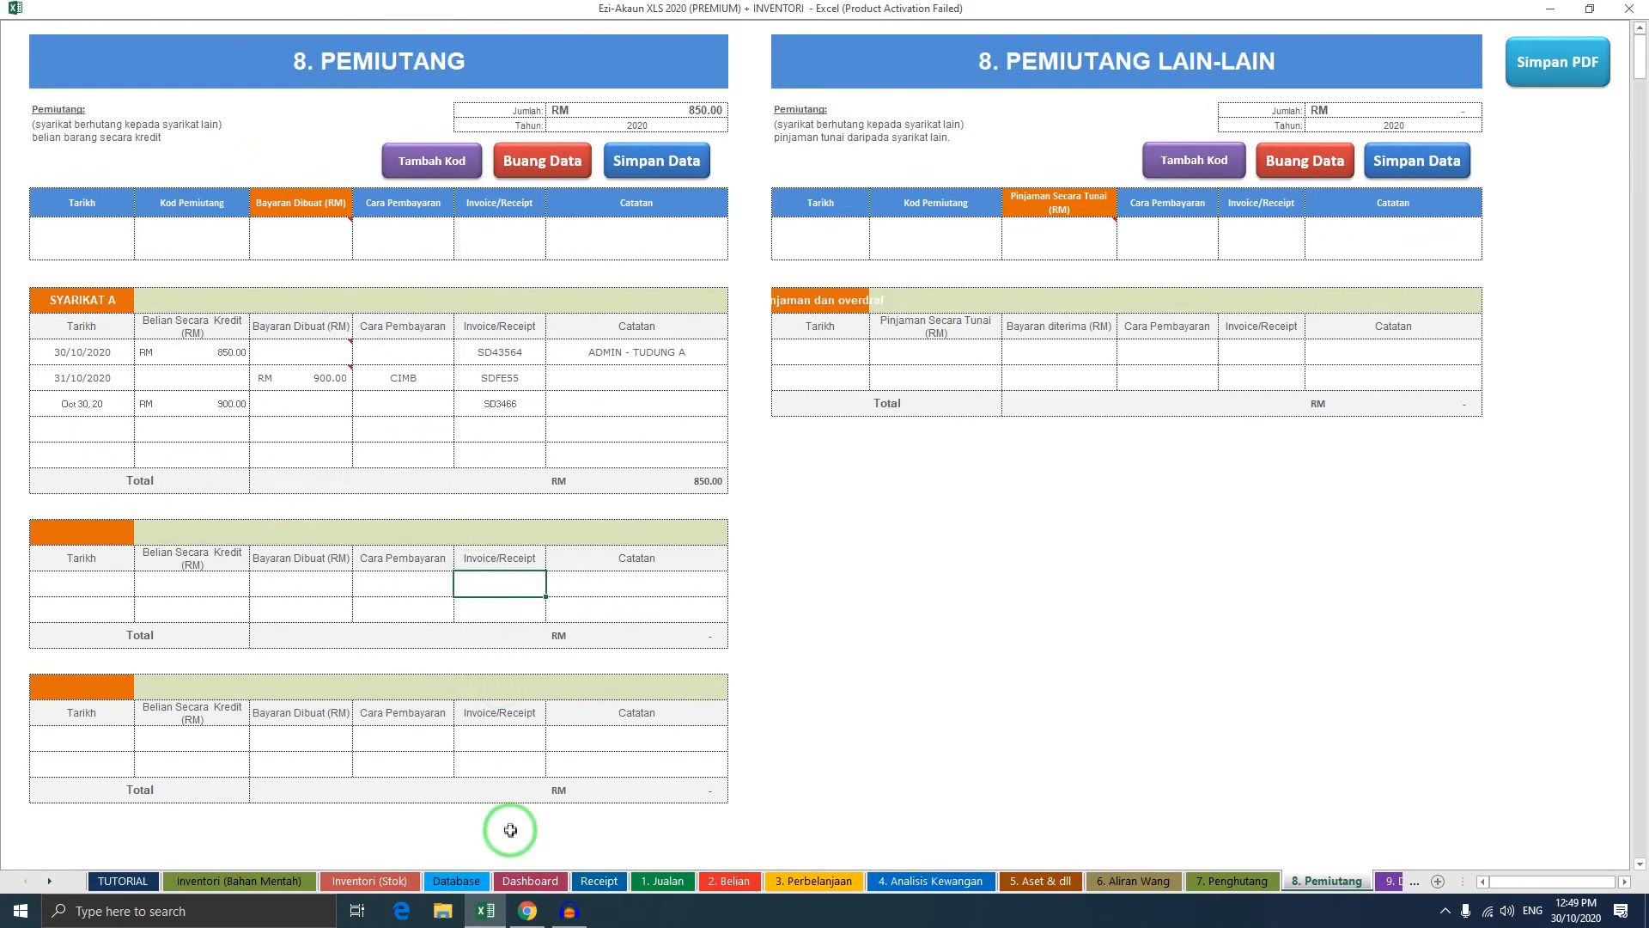
# Set the Tarikh of a new expense entry in 3. Perbelanjaan to 30/10/2020
pyautogui.click(812, 881)
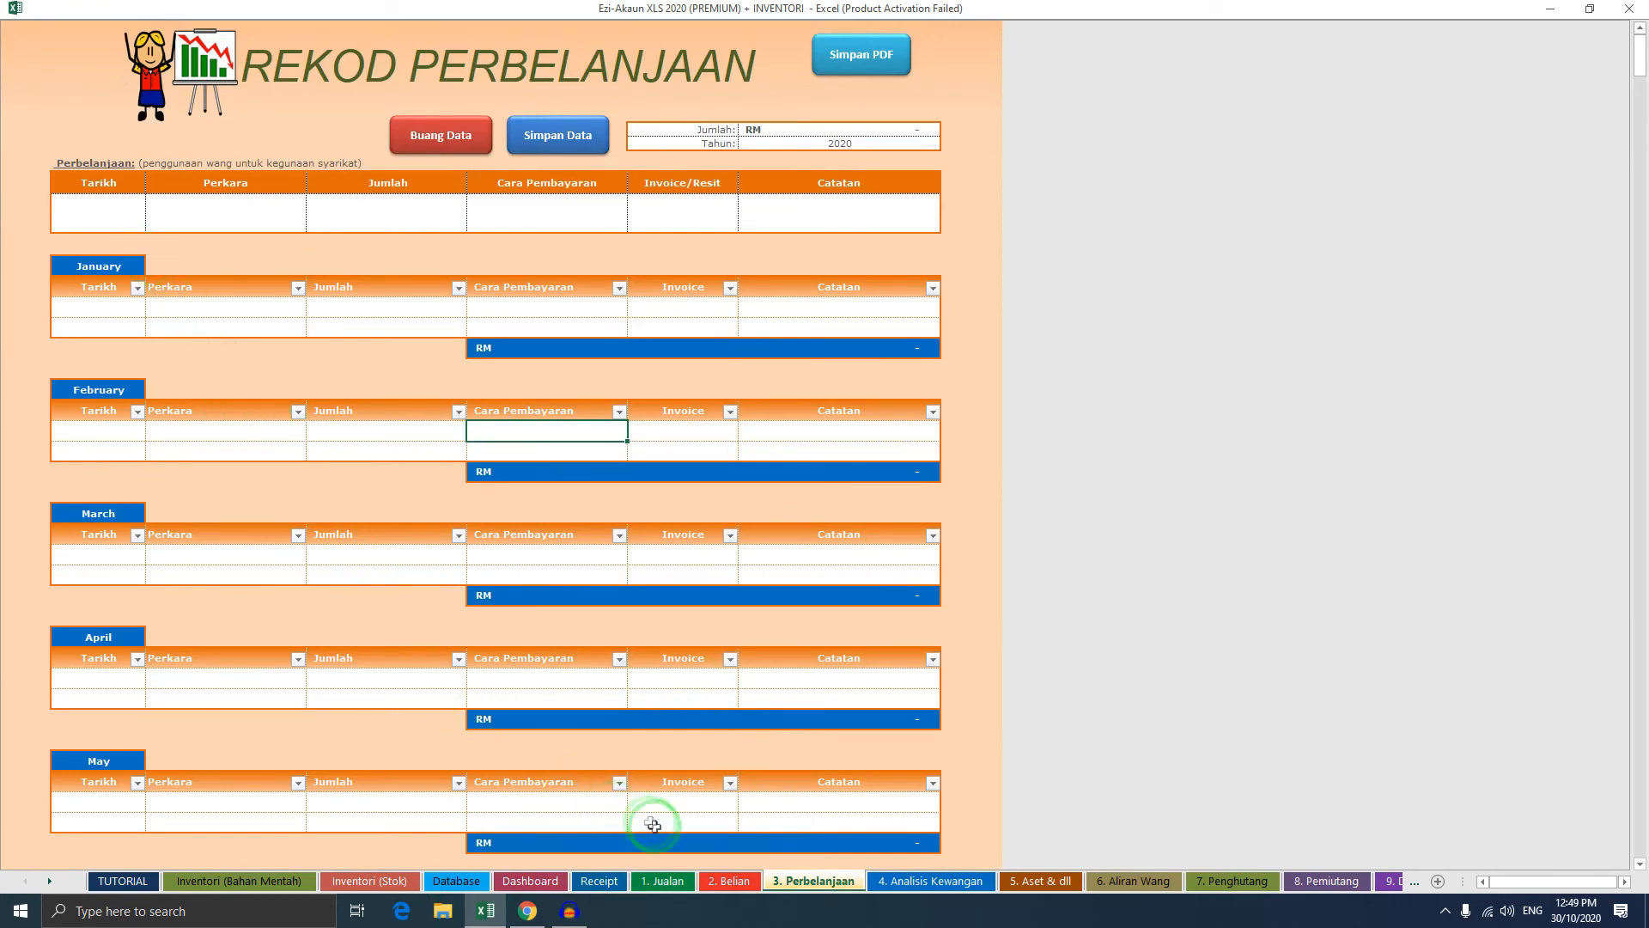
pyautogui.click(729, 881)
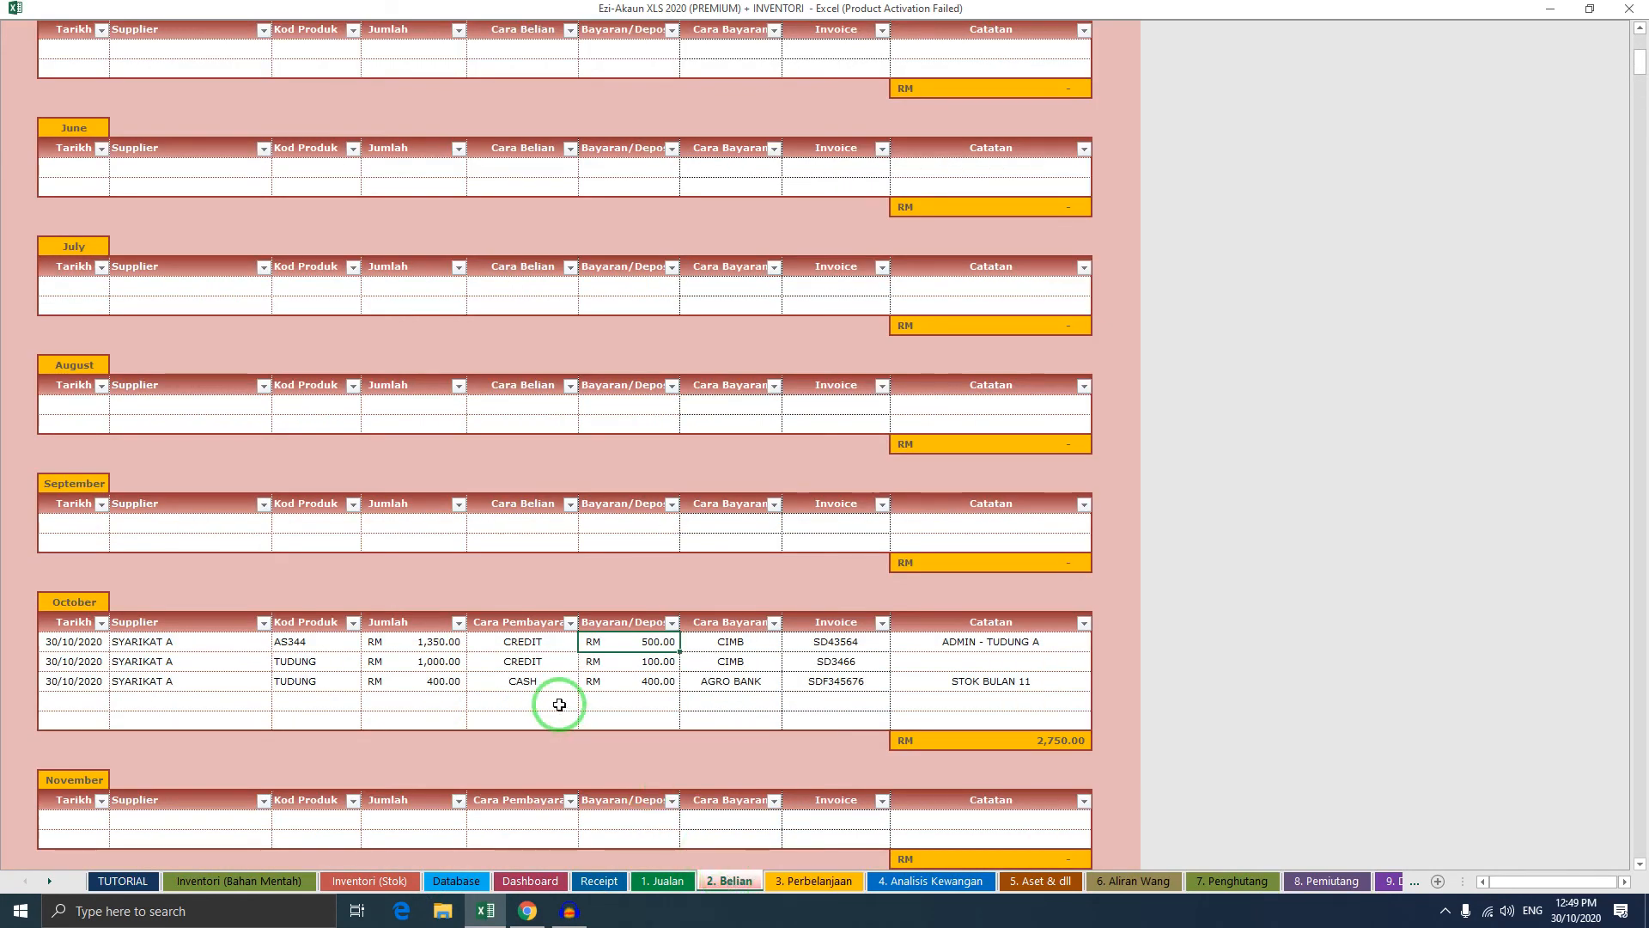
pyautogui.click(807, 880)
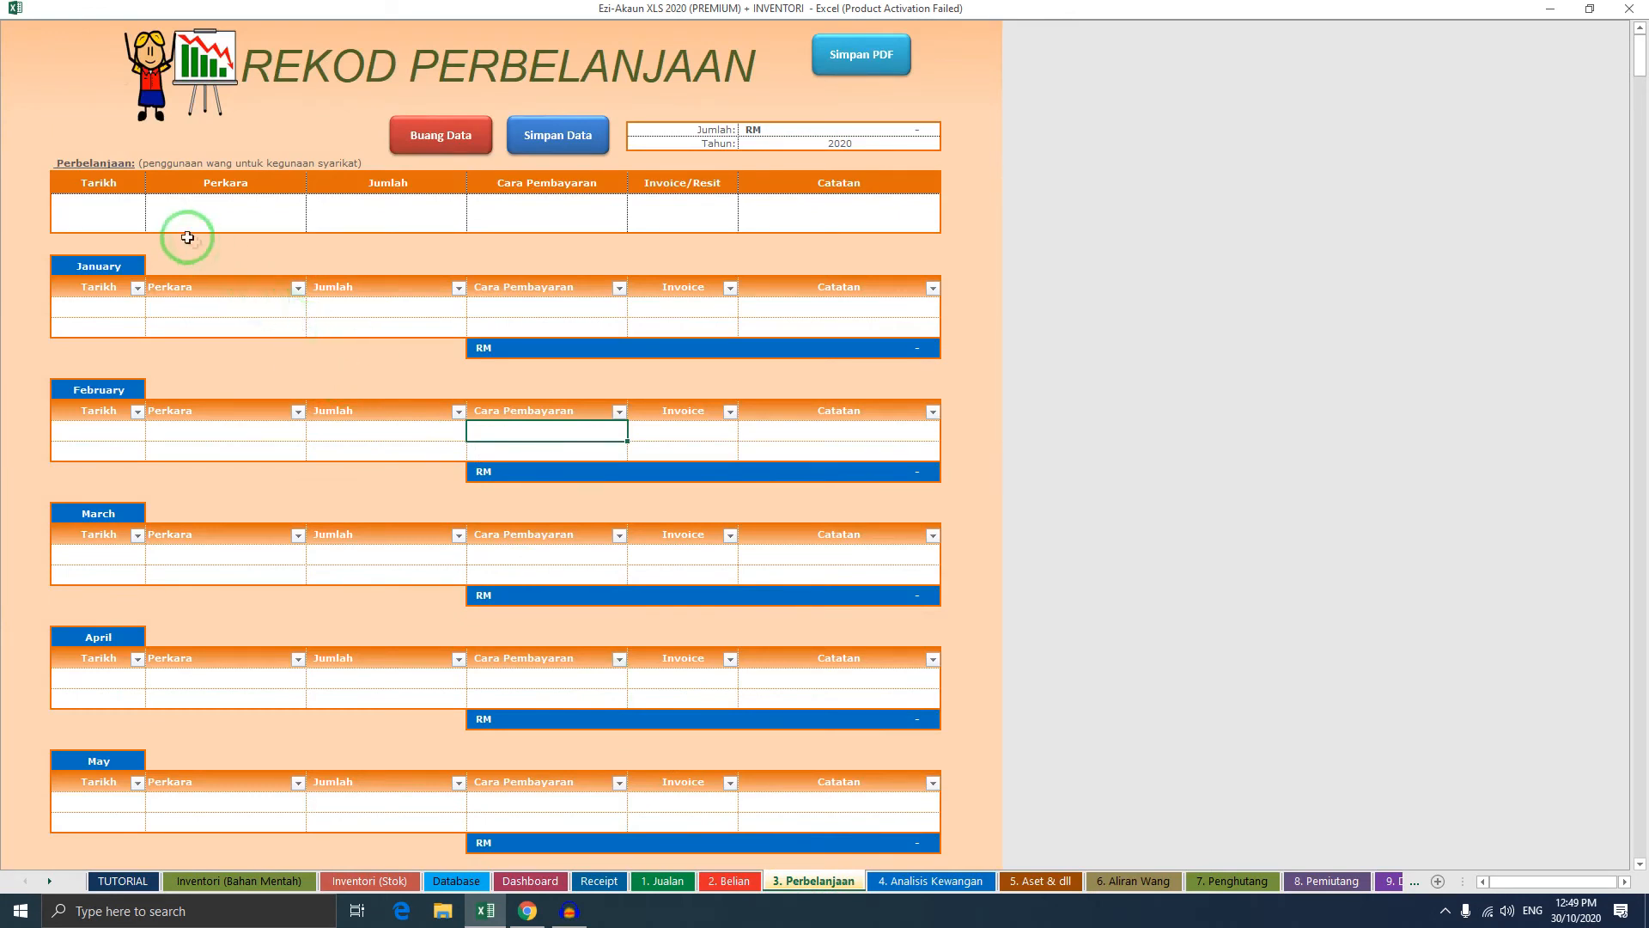
pyautogui.click(253, 216)
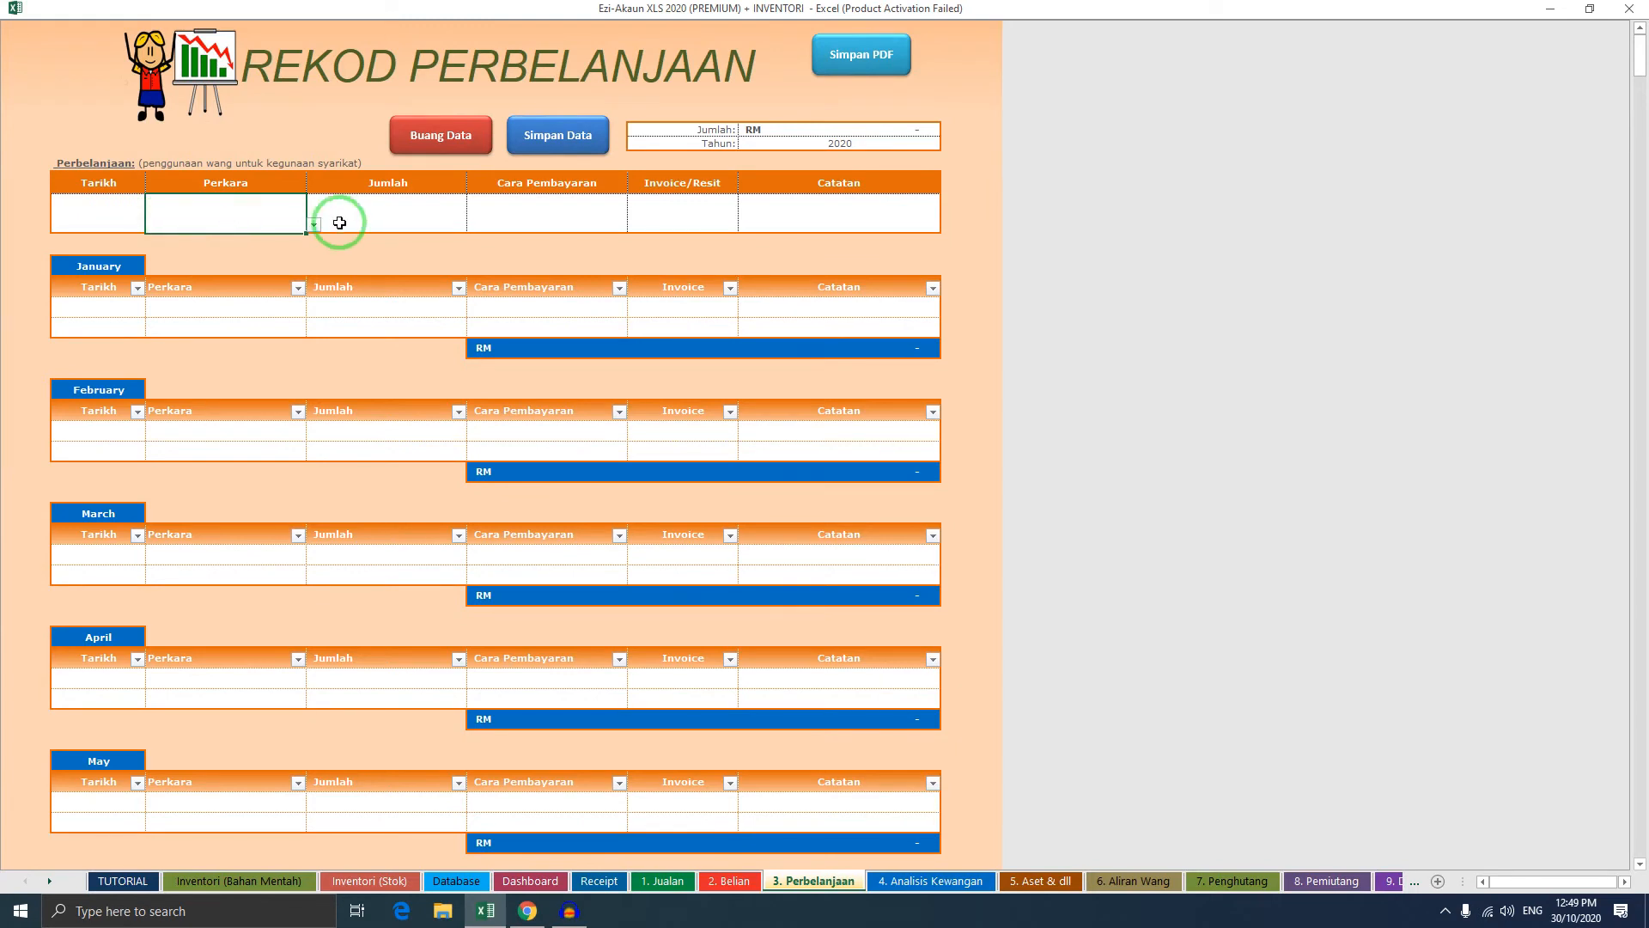
pyautogui.click(127, 218)
pyautogui.click(171, 338)
pyautogui.click(298, 229)
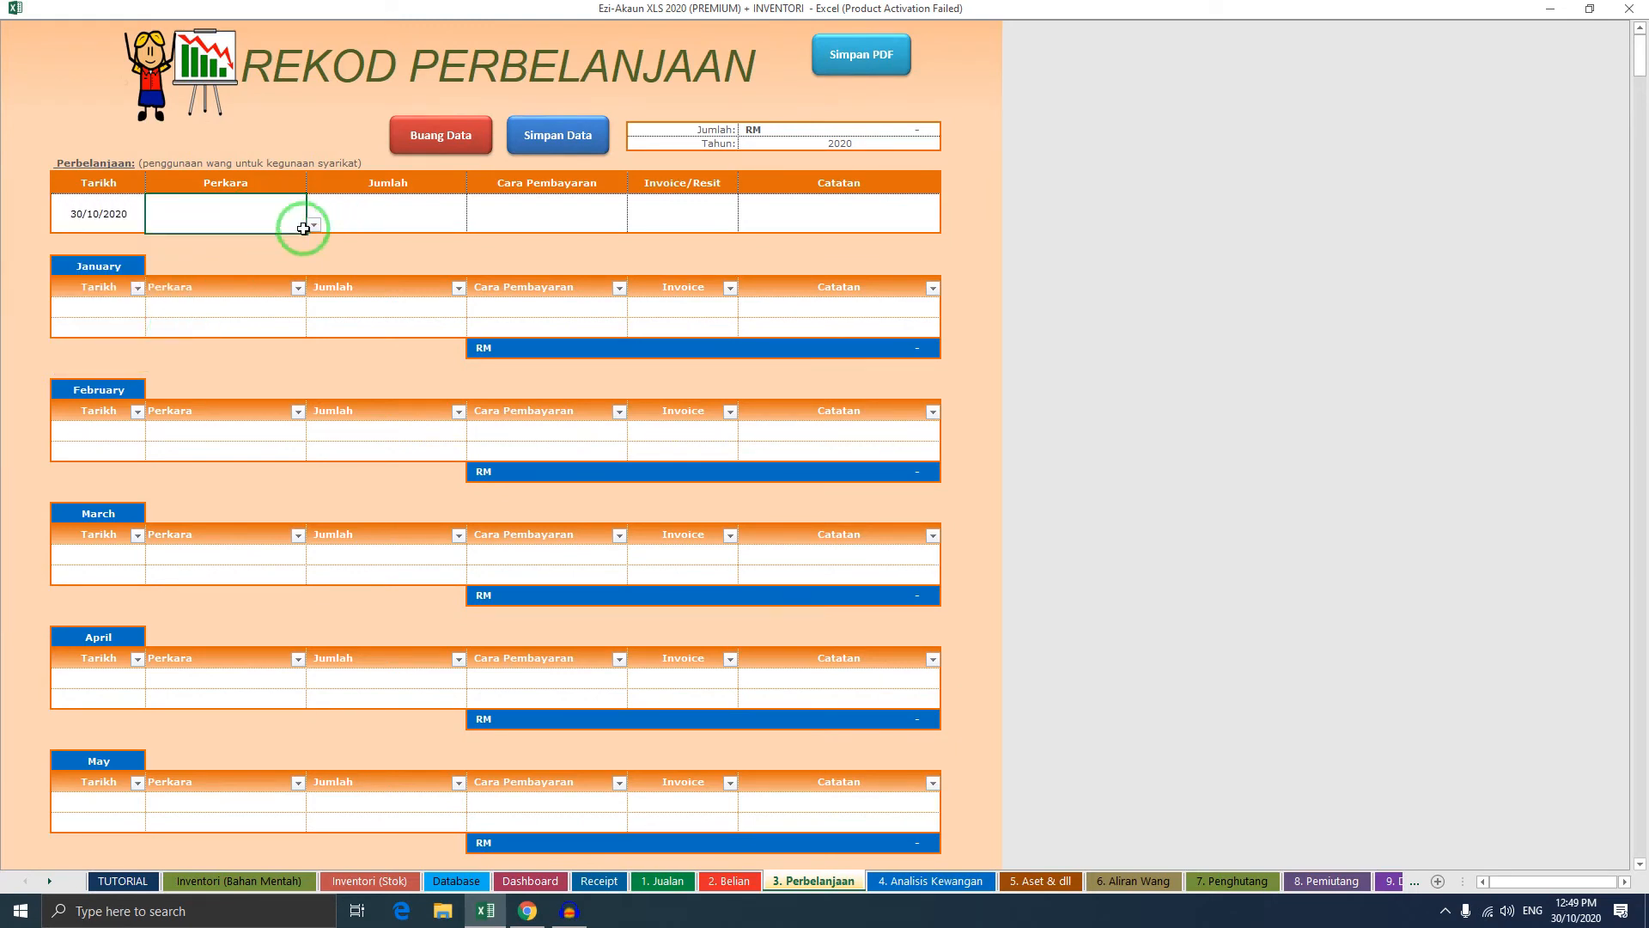
# Look through the expense categories available for the entry's Perkara
pyautogui.click(309, 229)
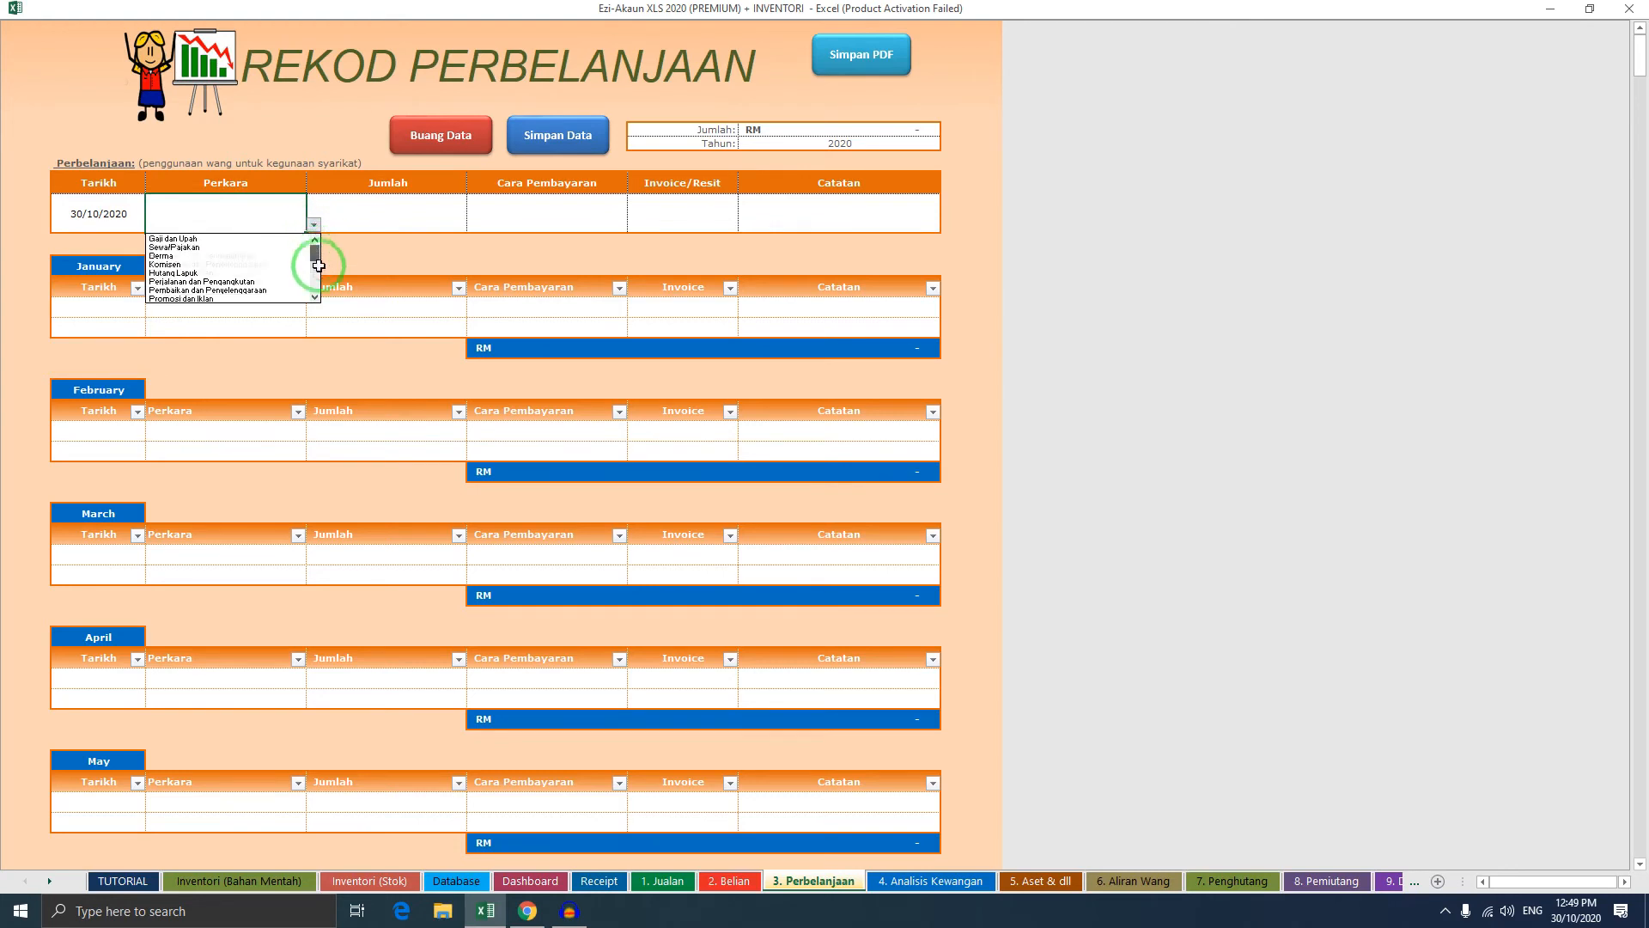
pyautogui.click(307, 217)
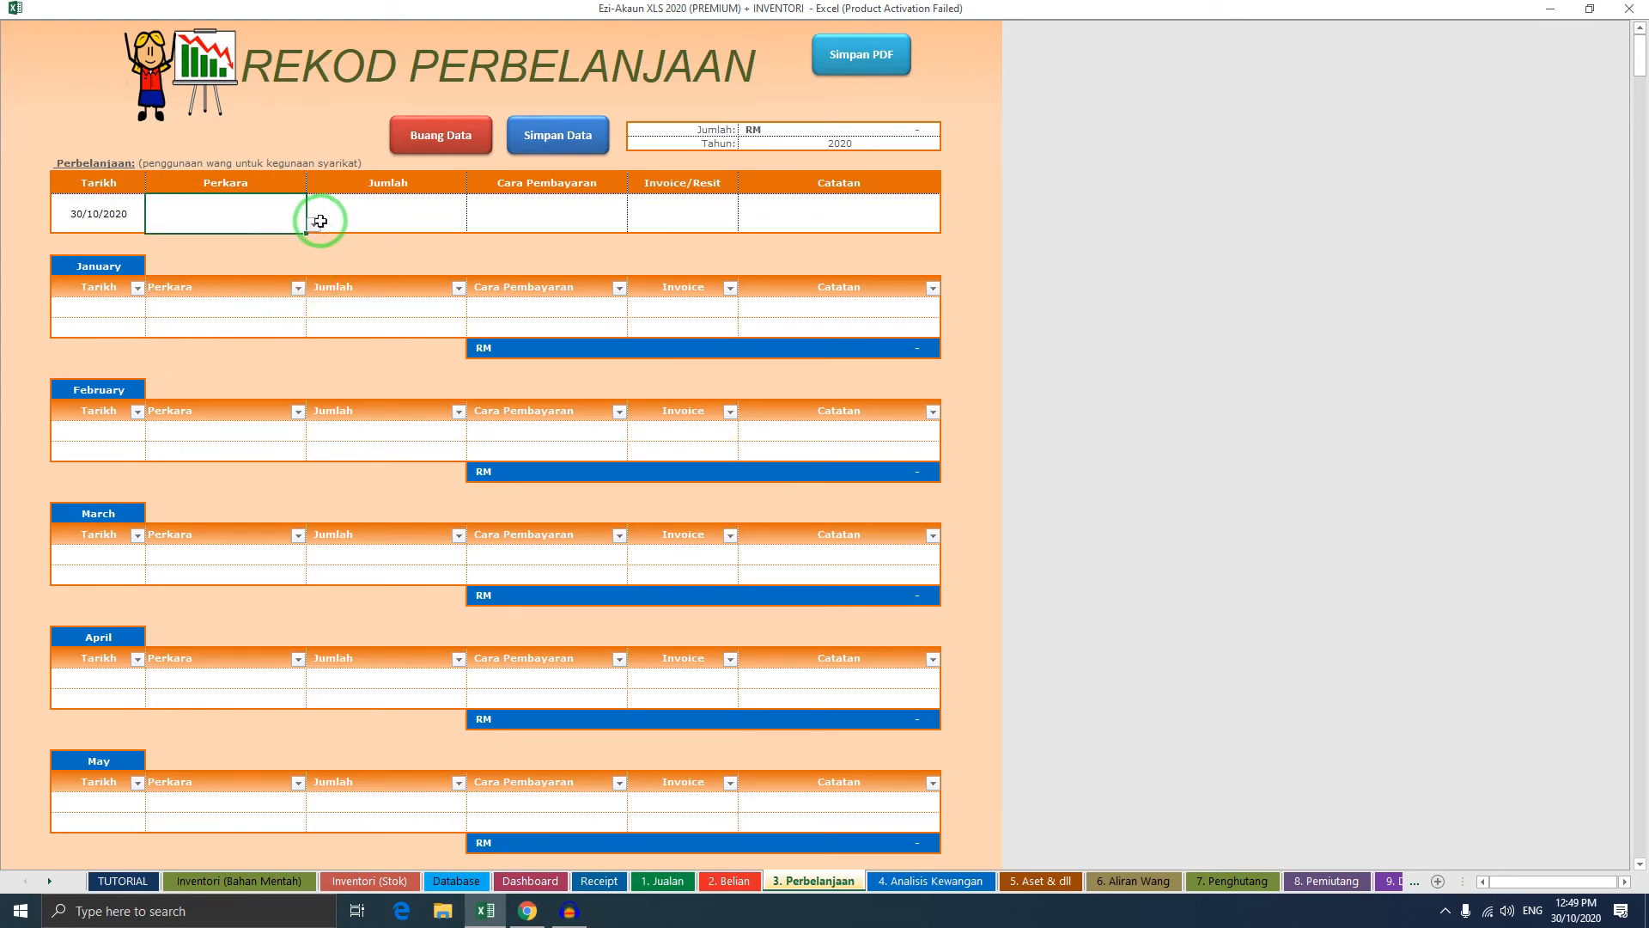
pyautogui.click(313, 223)
pyautogui.moveTo(315, 248)
pyautogui.mouseDown()
pyautogui.moveTo(319, 293)
pyautogui.moveTo(316, 247)
pyautogui.mouseUp()
pyautogui.click(339, 217)
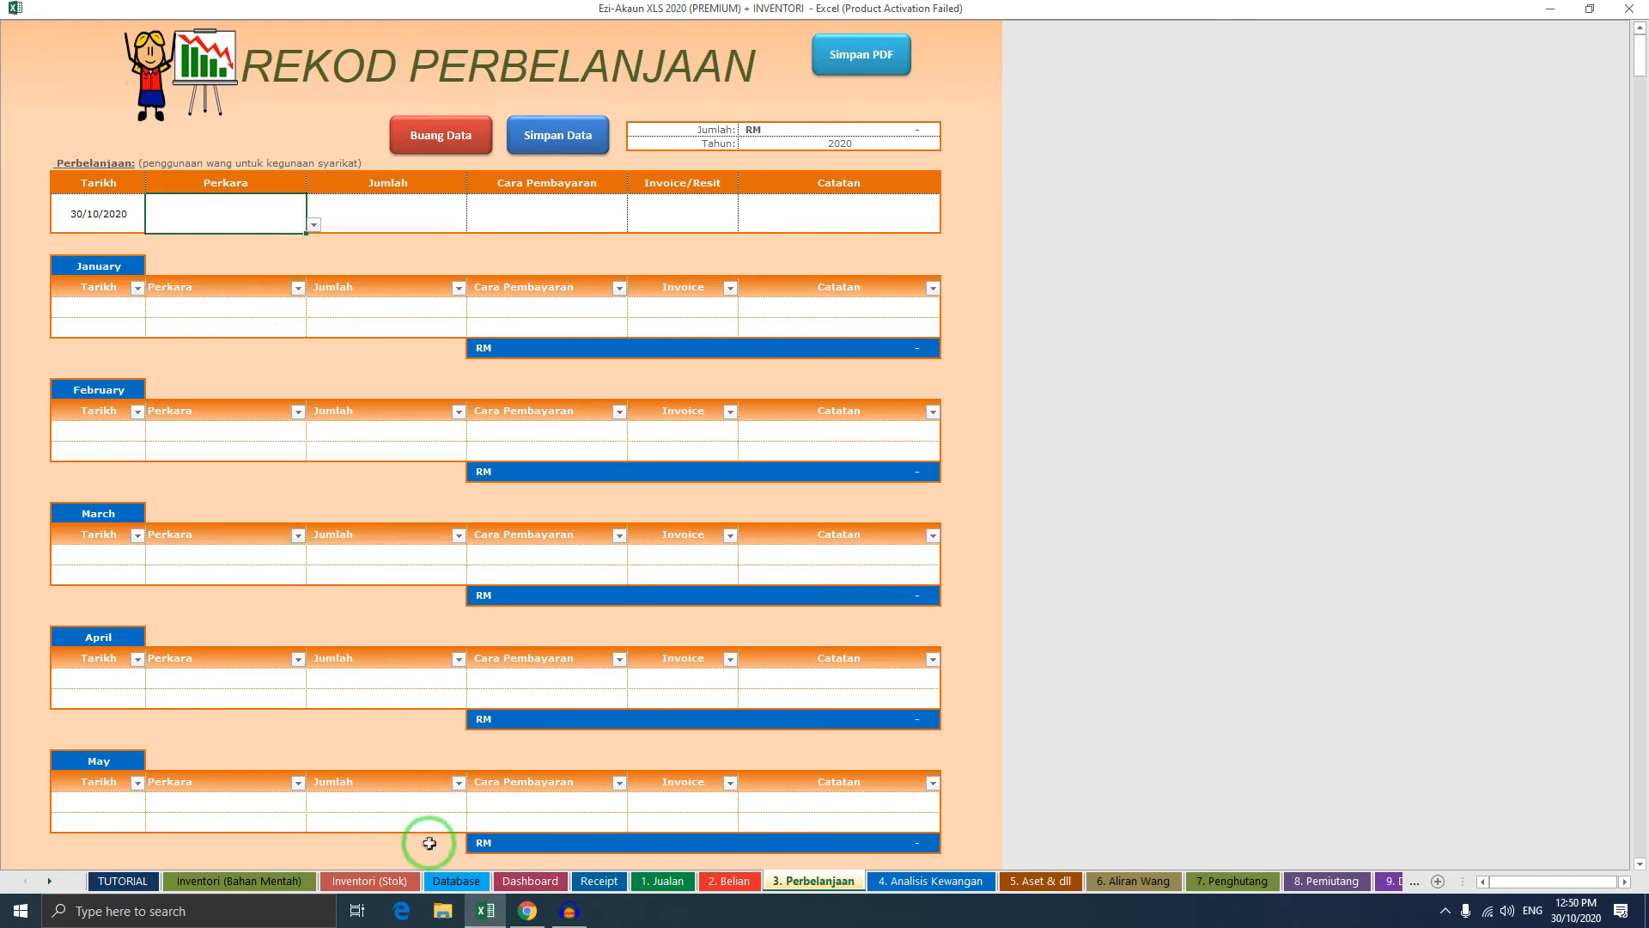
# Add the category Makan below Insurans in the PERBELANJAAN list of the Database sheet
pyautogui.click(462, 884)
pyautogui.moveTo(324, 325); pyautogui.dragTo(342, 668)
pyautogui.click(372, 671)
pyautogui.click(343, 685)
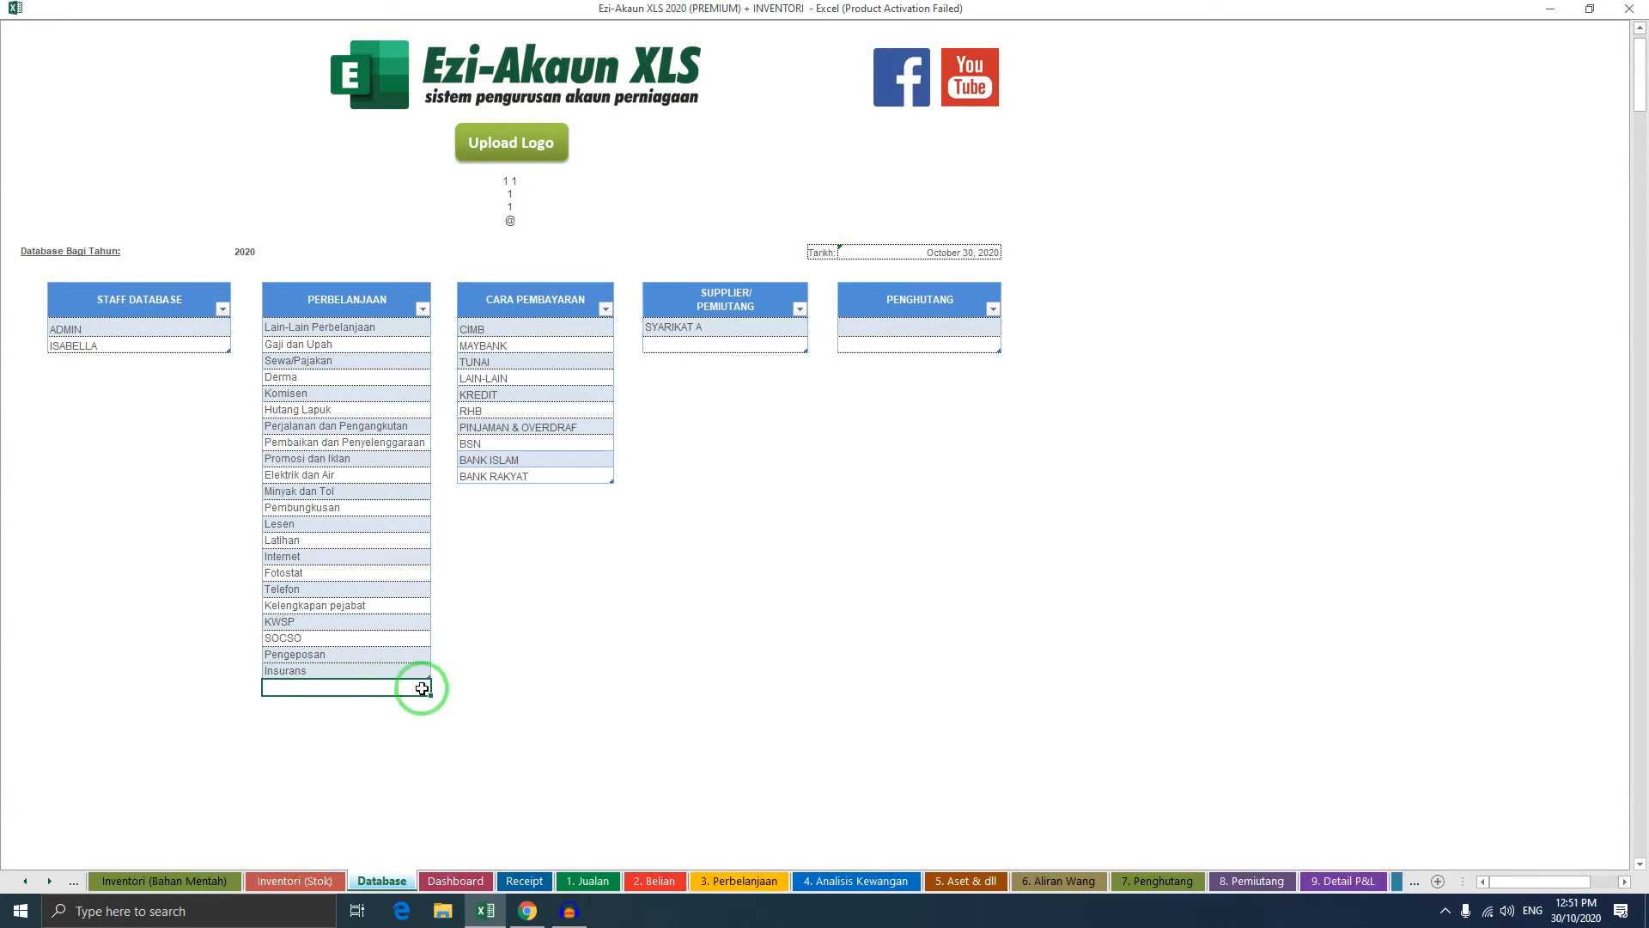
pyautogui.press('Return')
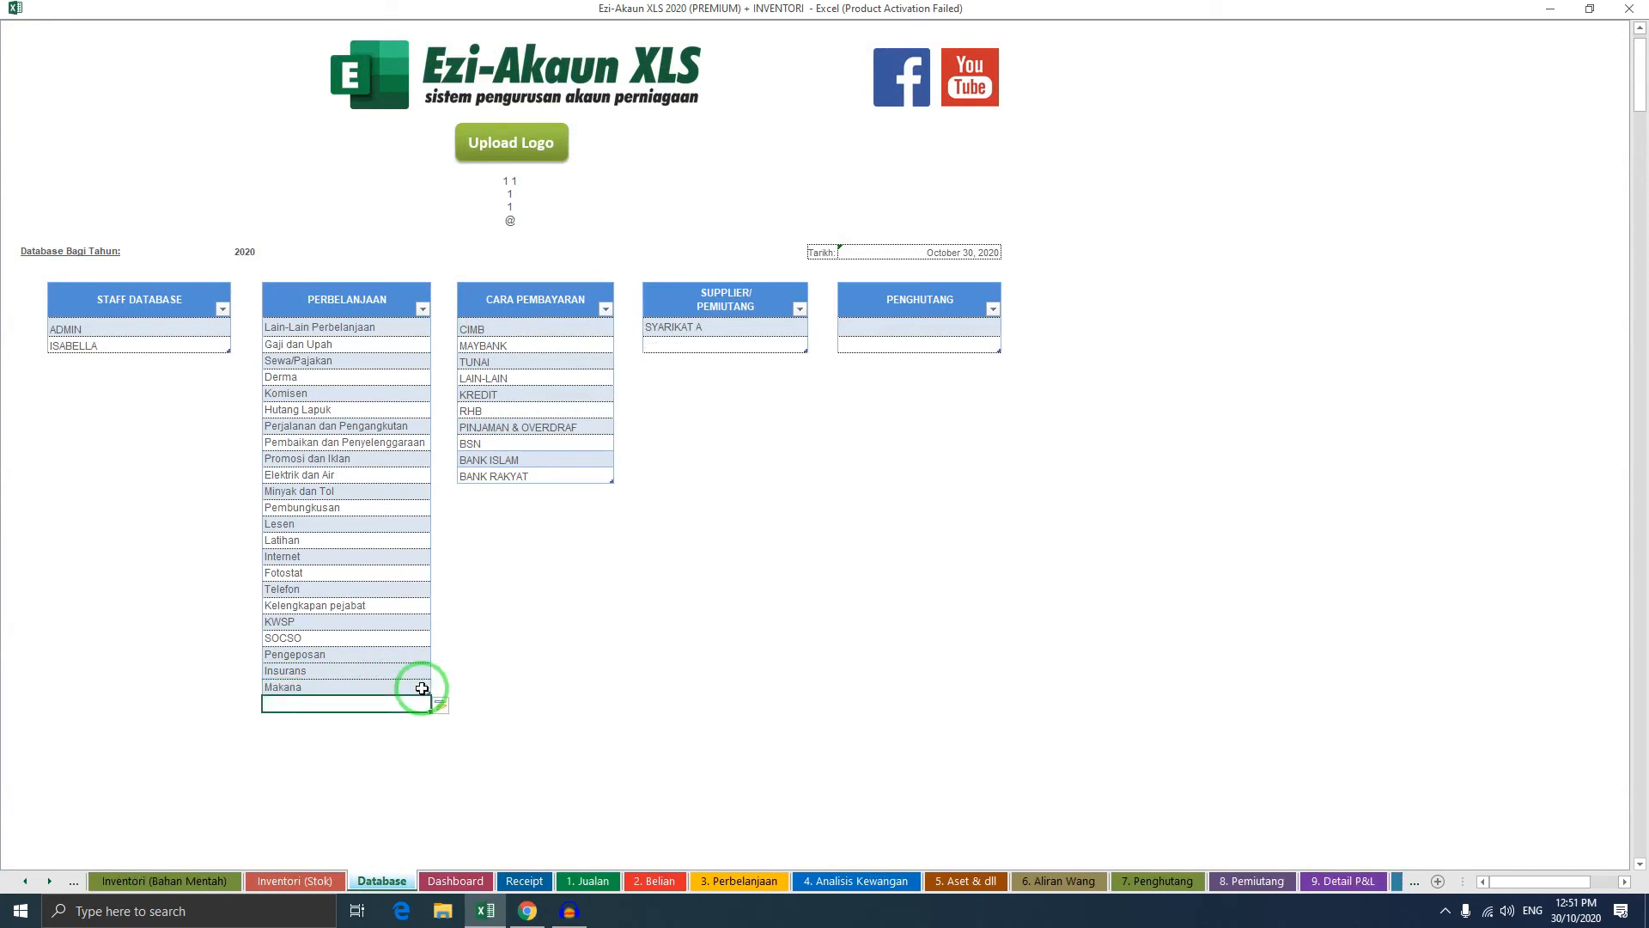
pyautogui.doubleClick(411, 687)
pyautogui.press('BackSpace')
pyautogui.press('Return')
pyautogui.click(316, 654)
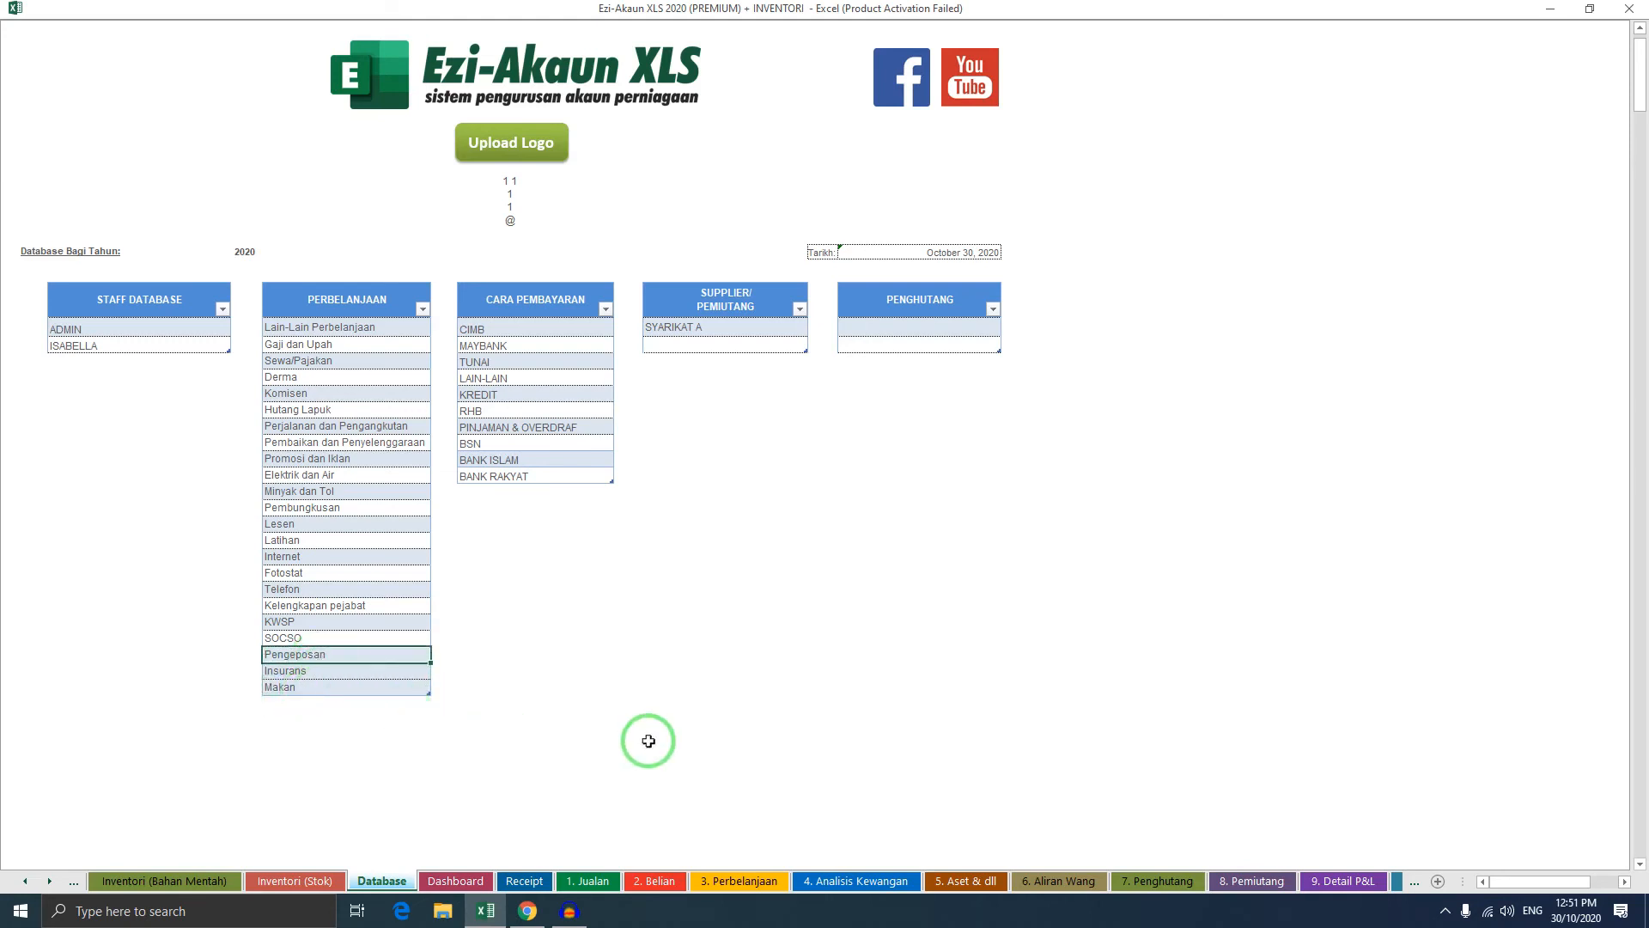
# Start a new 3. Perbelanjaan entry dated 30/10/2020 with Makan as the Perkara
pyautogui.click(739, 881)
pyautogui.scroll(1, 257, 358)
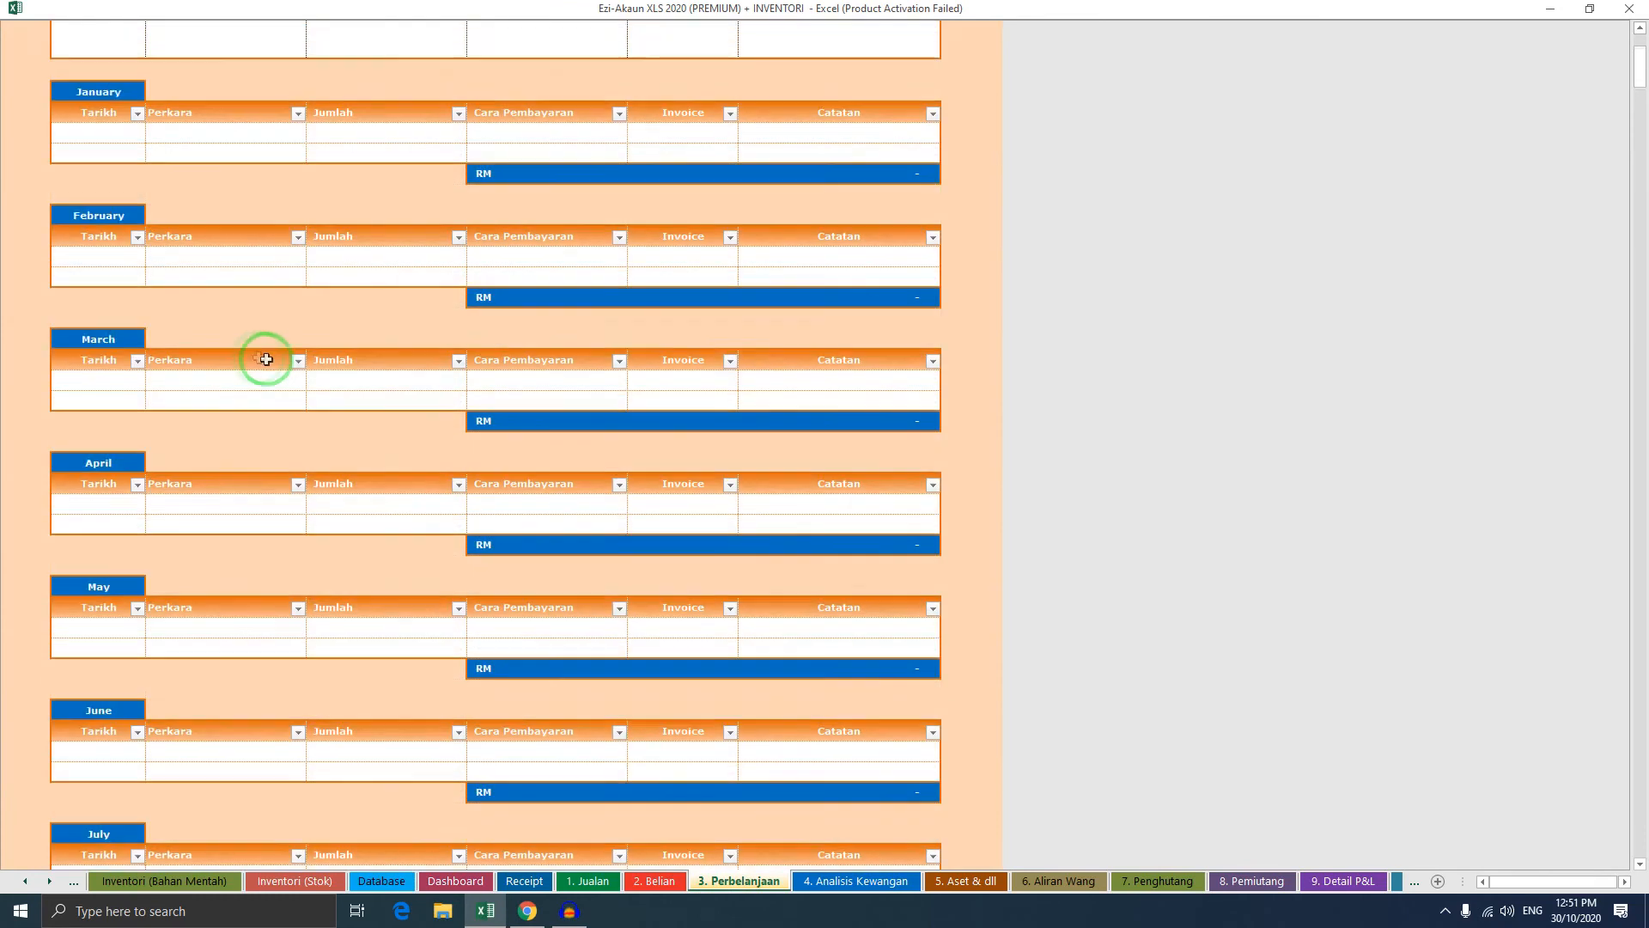
pyautogui.scroll(3, 257, 357)
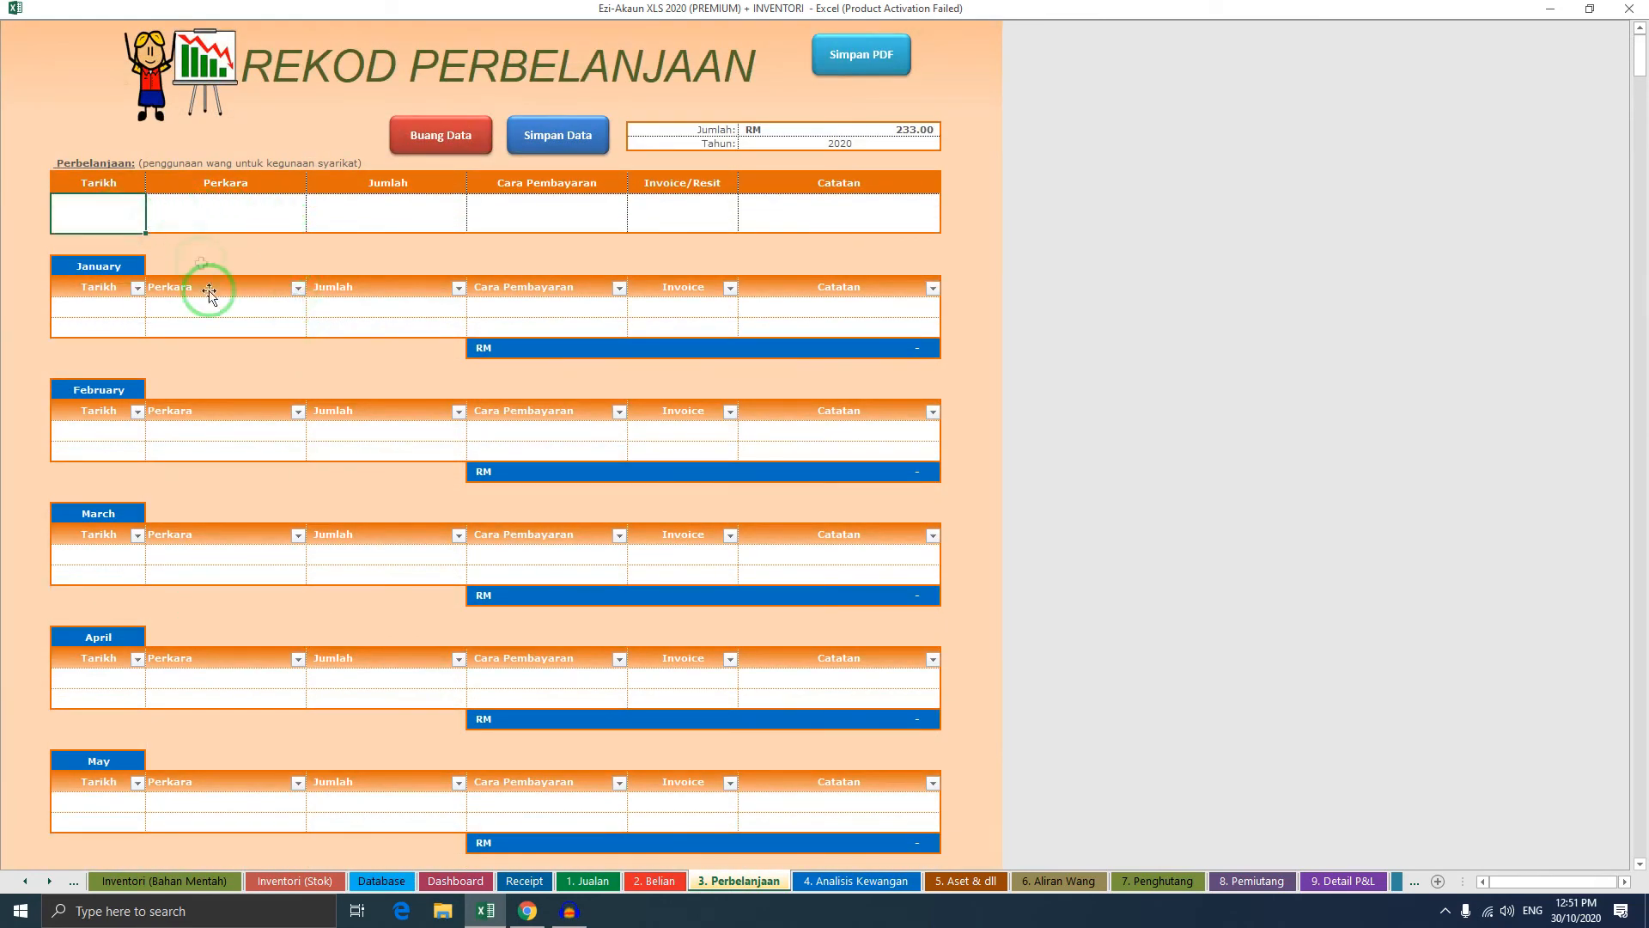
pyautogui.click(173, 339)
pyautogui.click(294, 213)
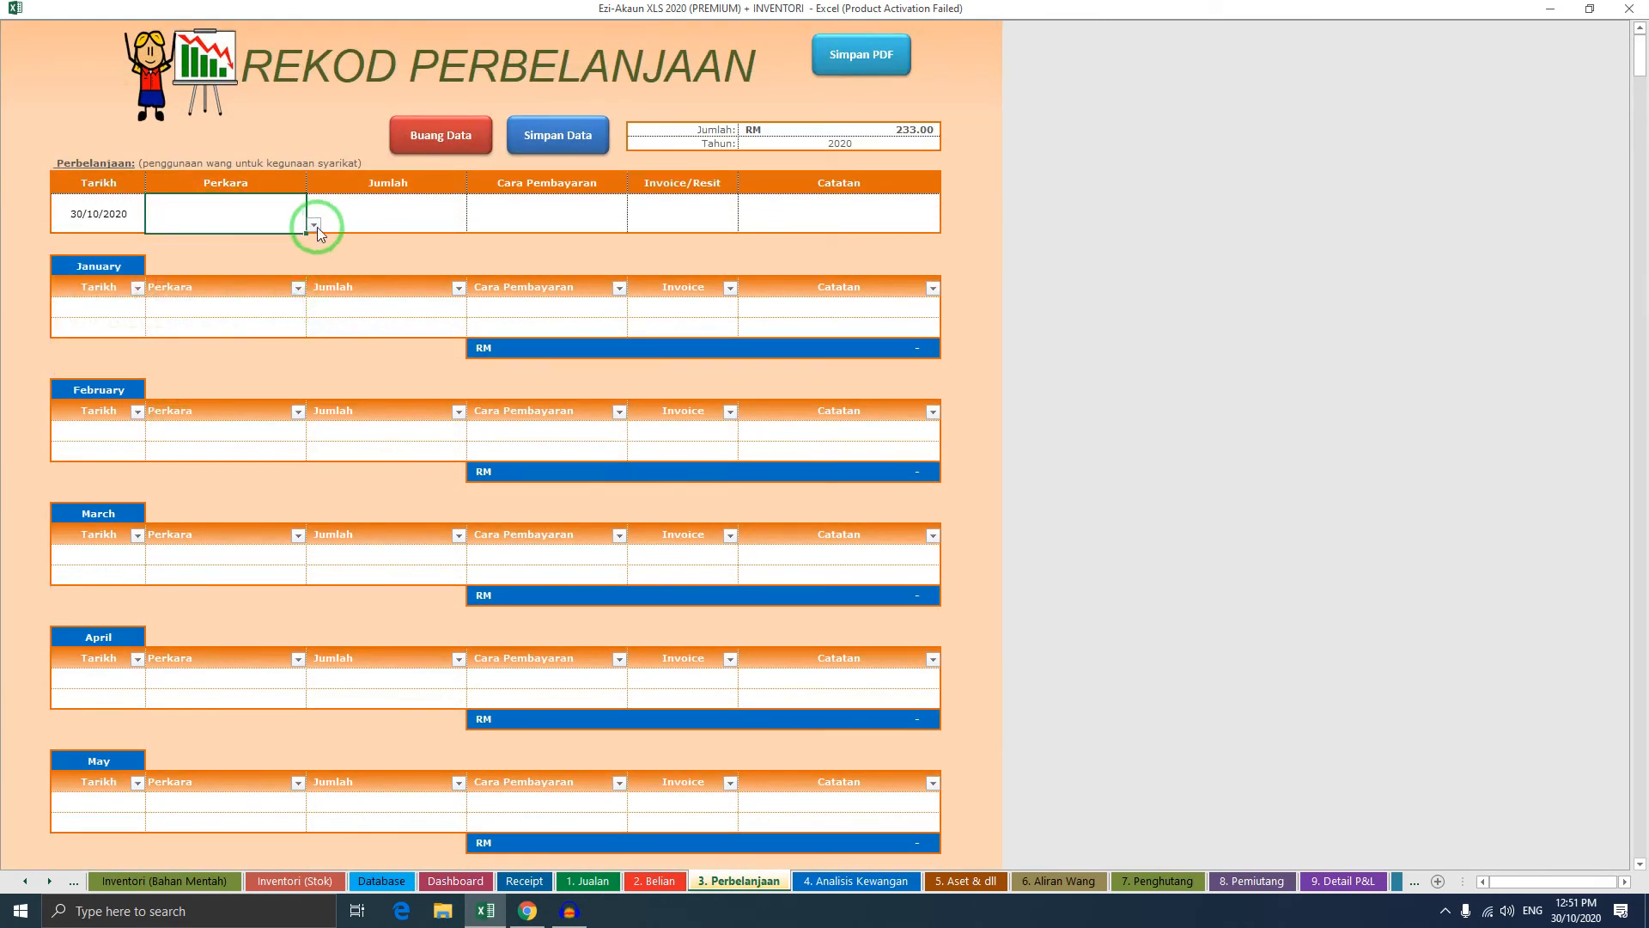
pyautogui.click(314, 225)
pyautogui.moveTo(315, 256); pyautogui.dragTo(312, 286)
pyautogui.click(161, 299)
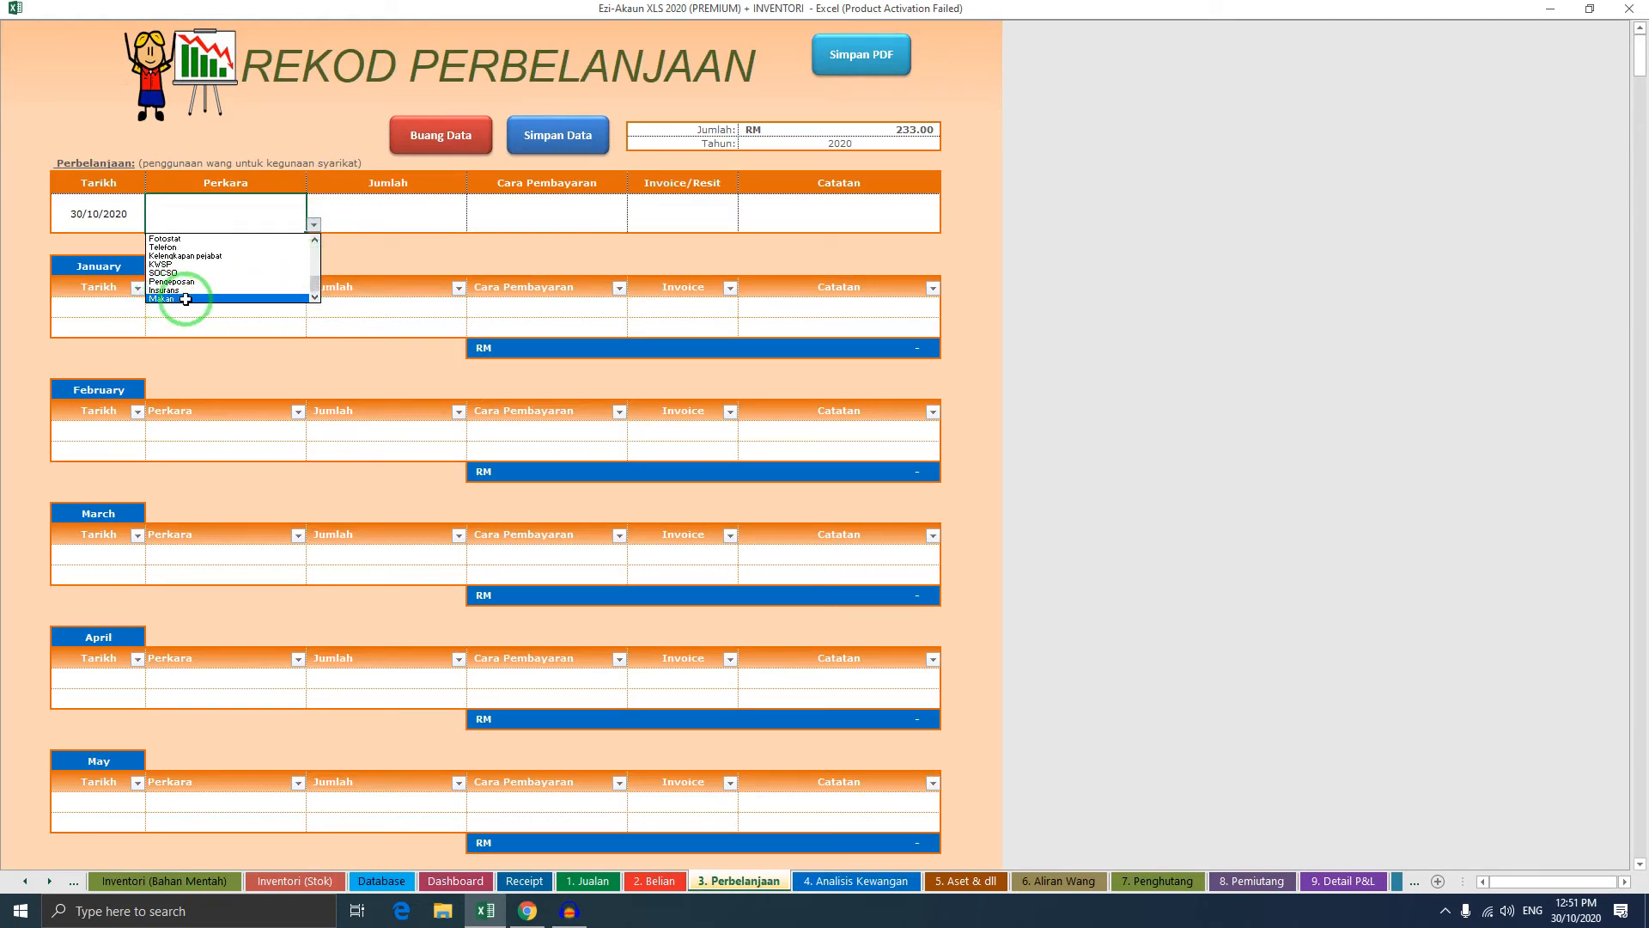
pyautogui.click(185, 299)
# Complete the Makan entry with a Jumlah of RM 300.00, CIMB as Cara Pembayaran and asd345 as Invoice/Resit, leaving Catatan blank
pyautogui.click(460, 216)
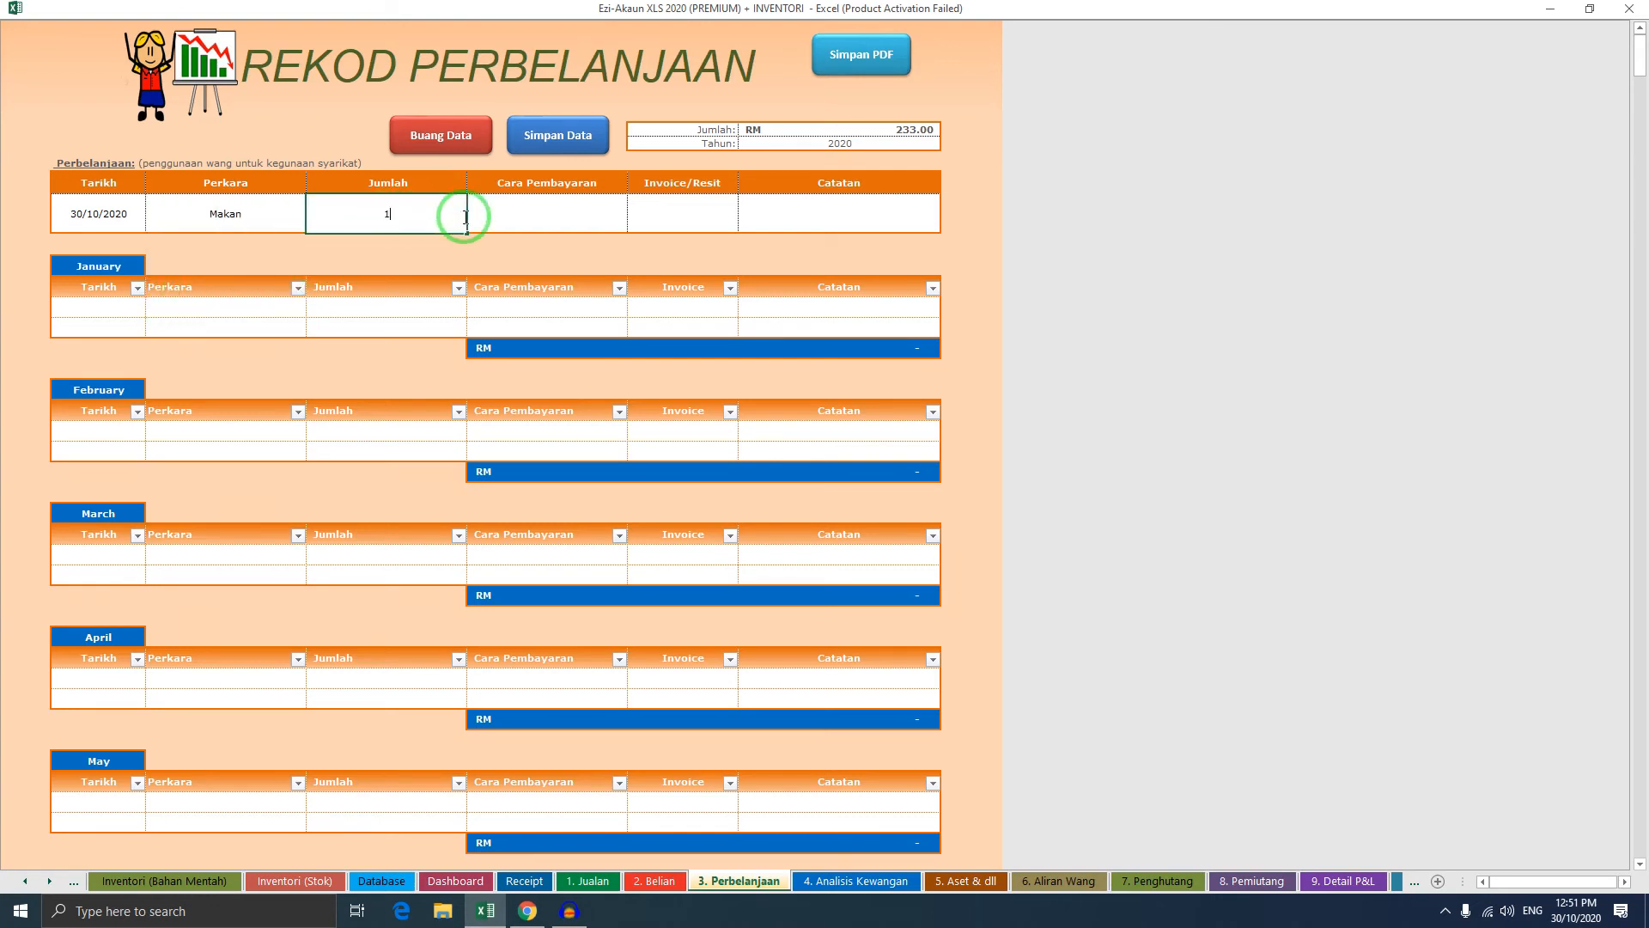
pyautogui.click(477, 218)
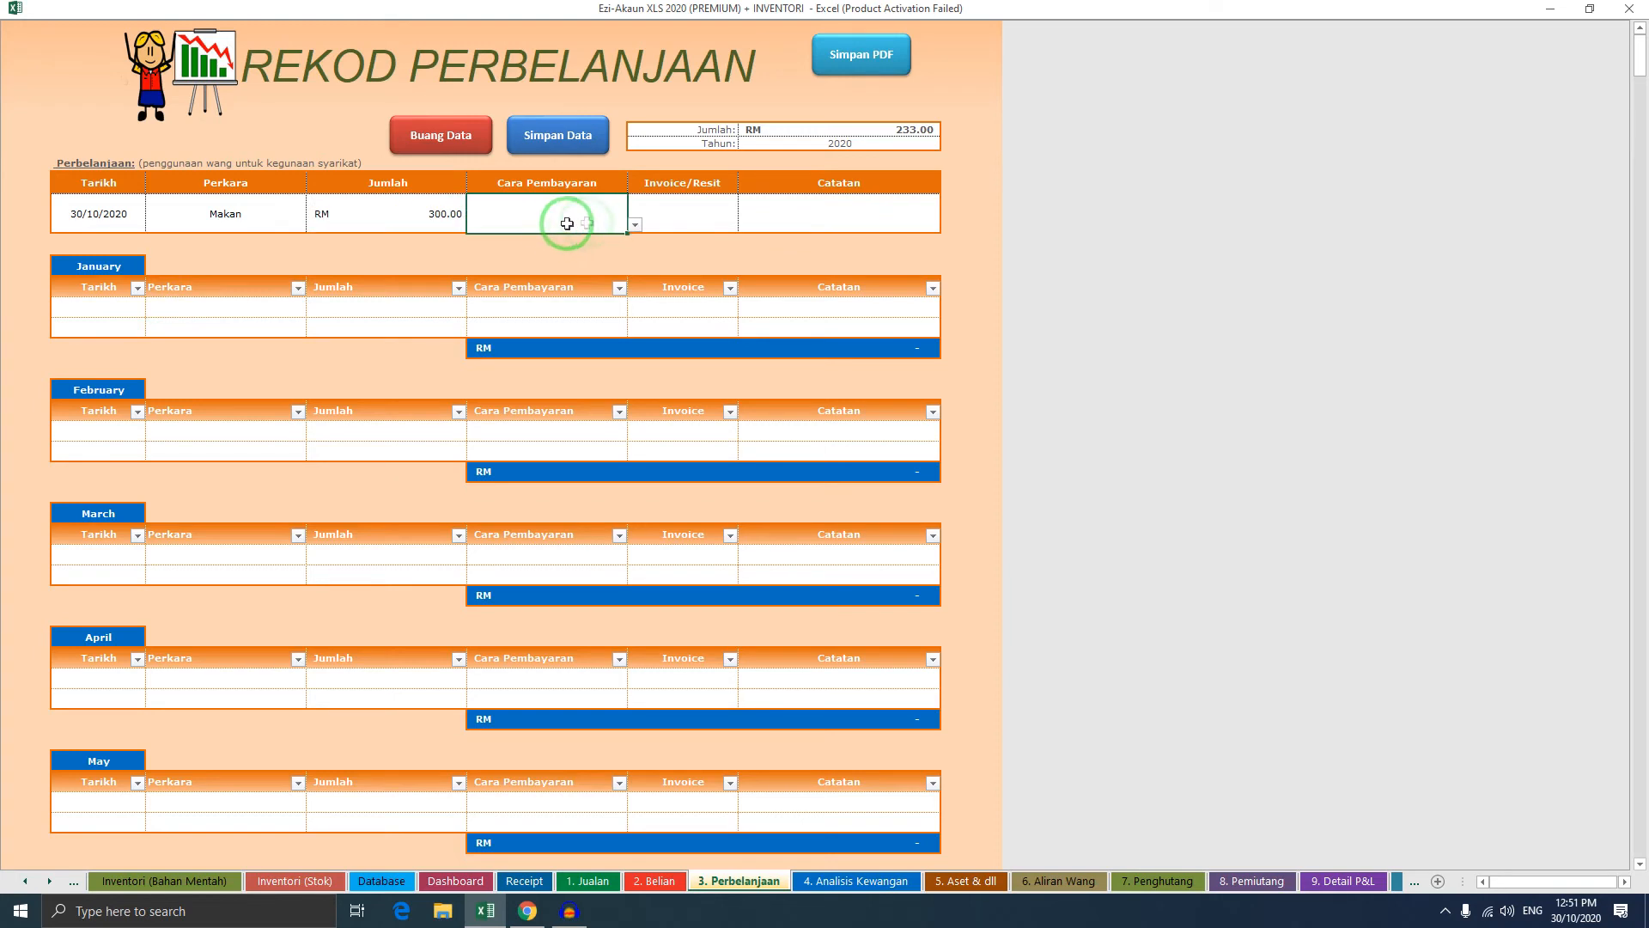
pyautogui.click(635, 224)
pyautogui.click(704, 218)
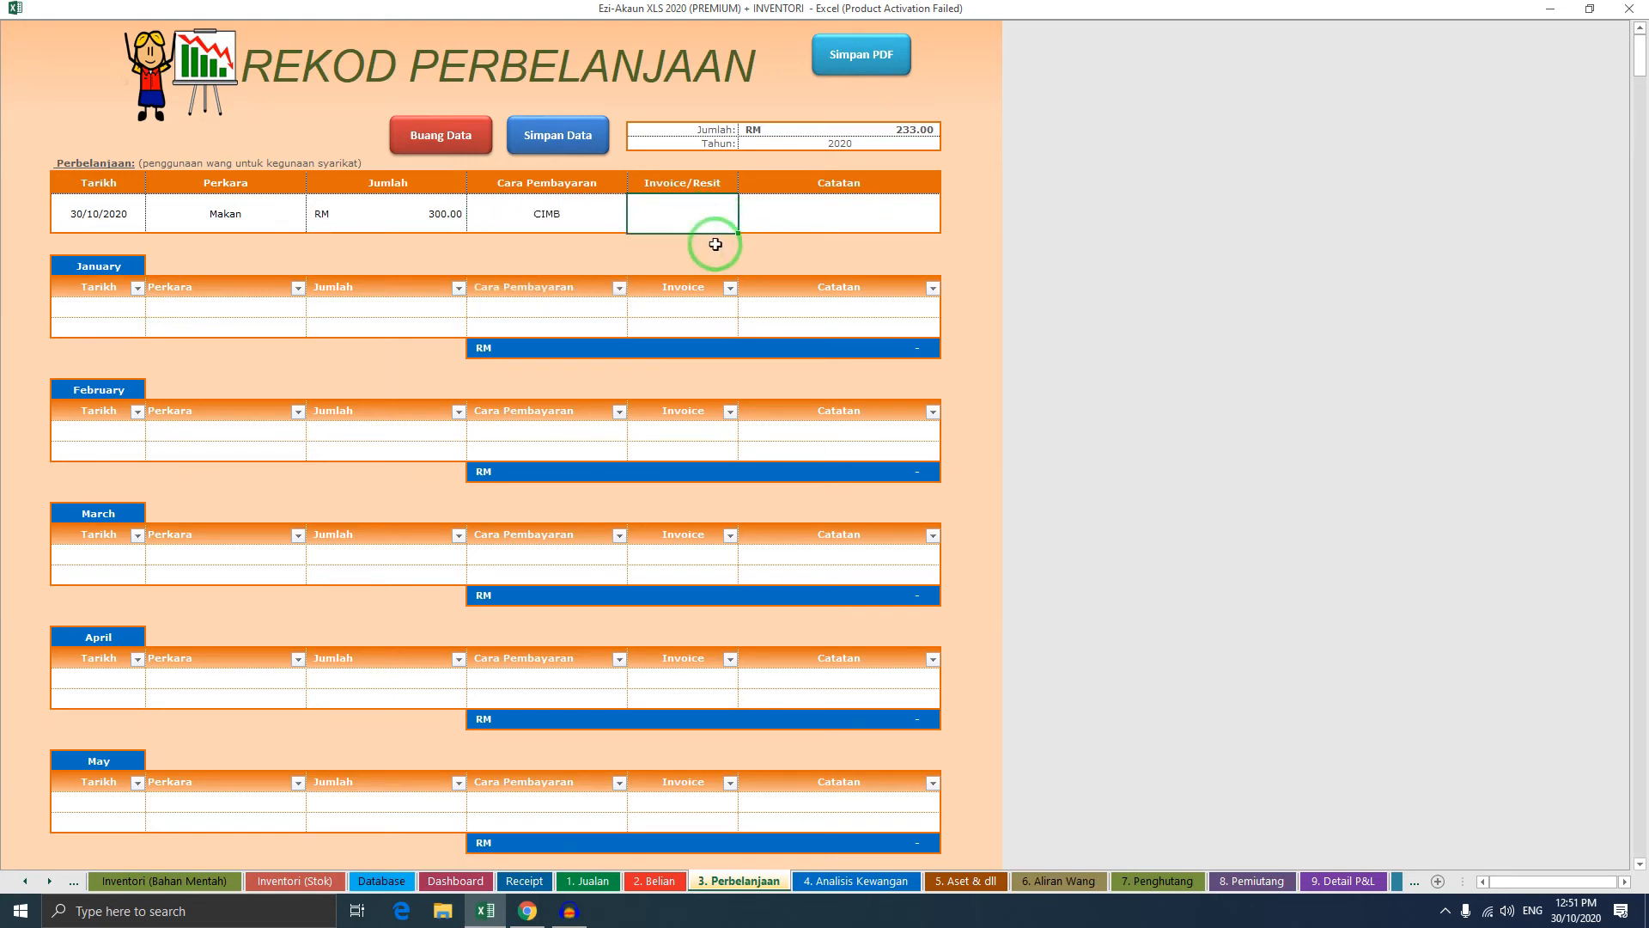
pyautogui.write('asd345')
pyautogui.click(817, 213)
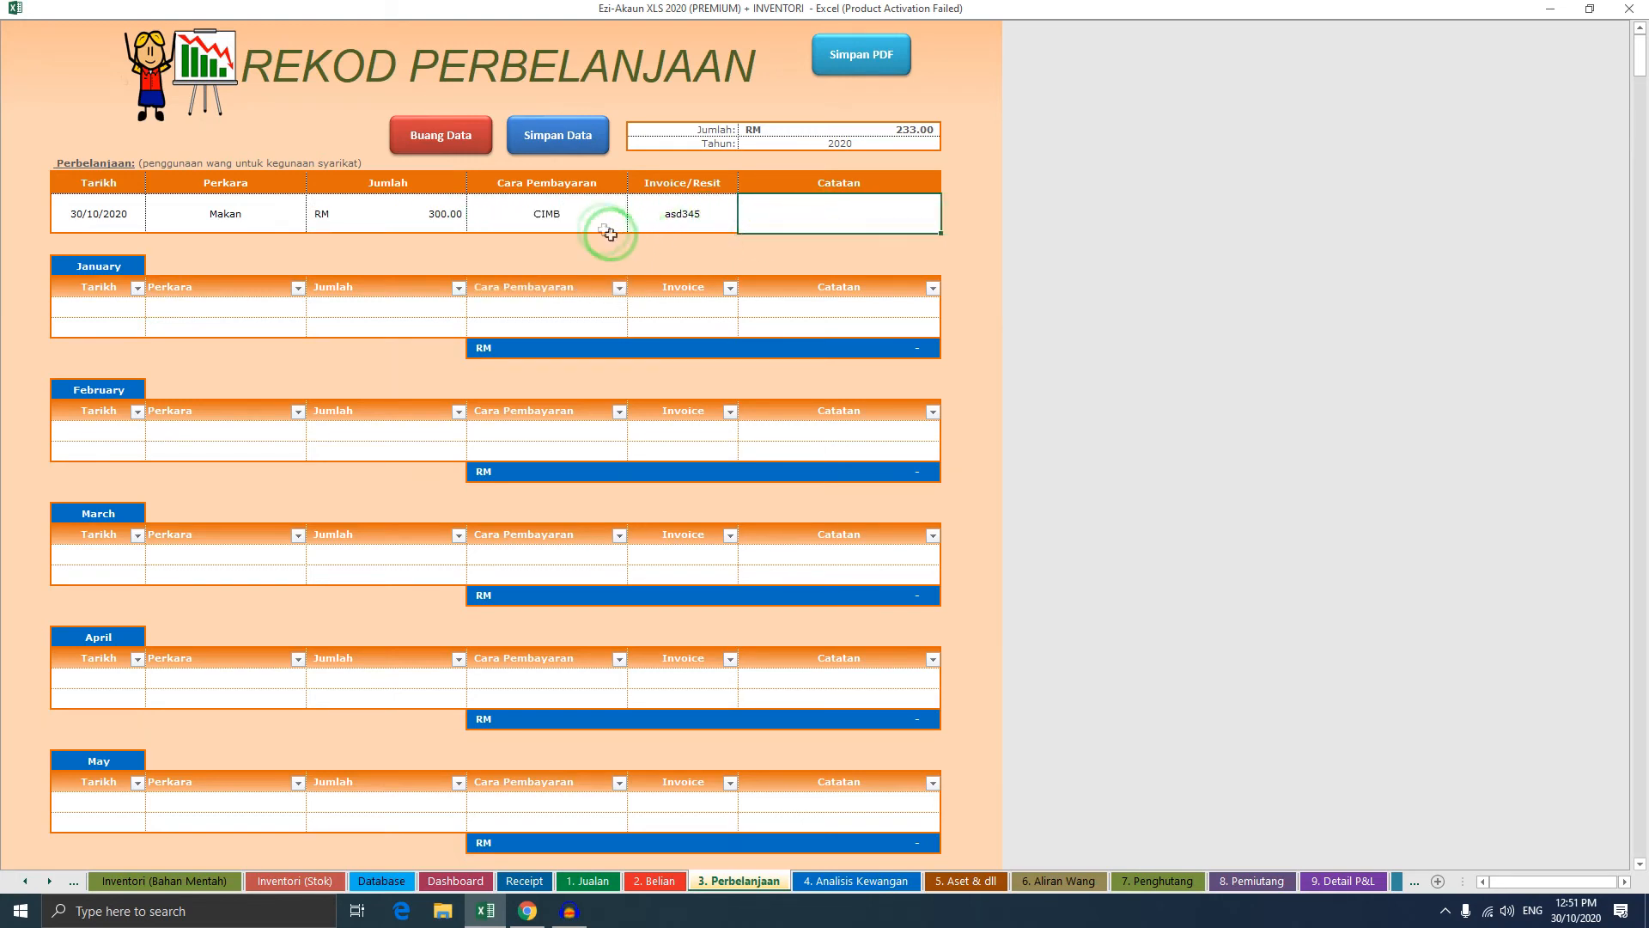
pyautogui.click(830, 215)
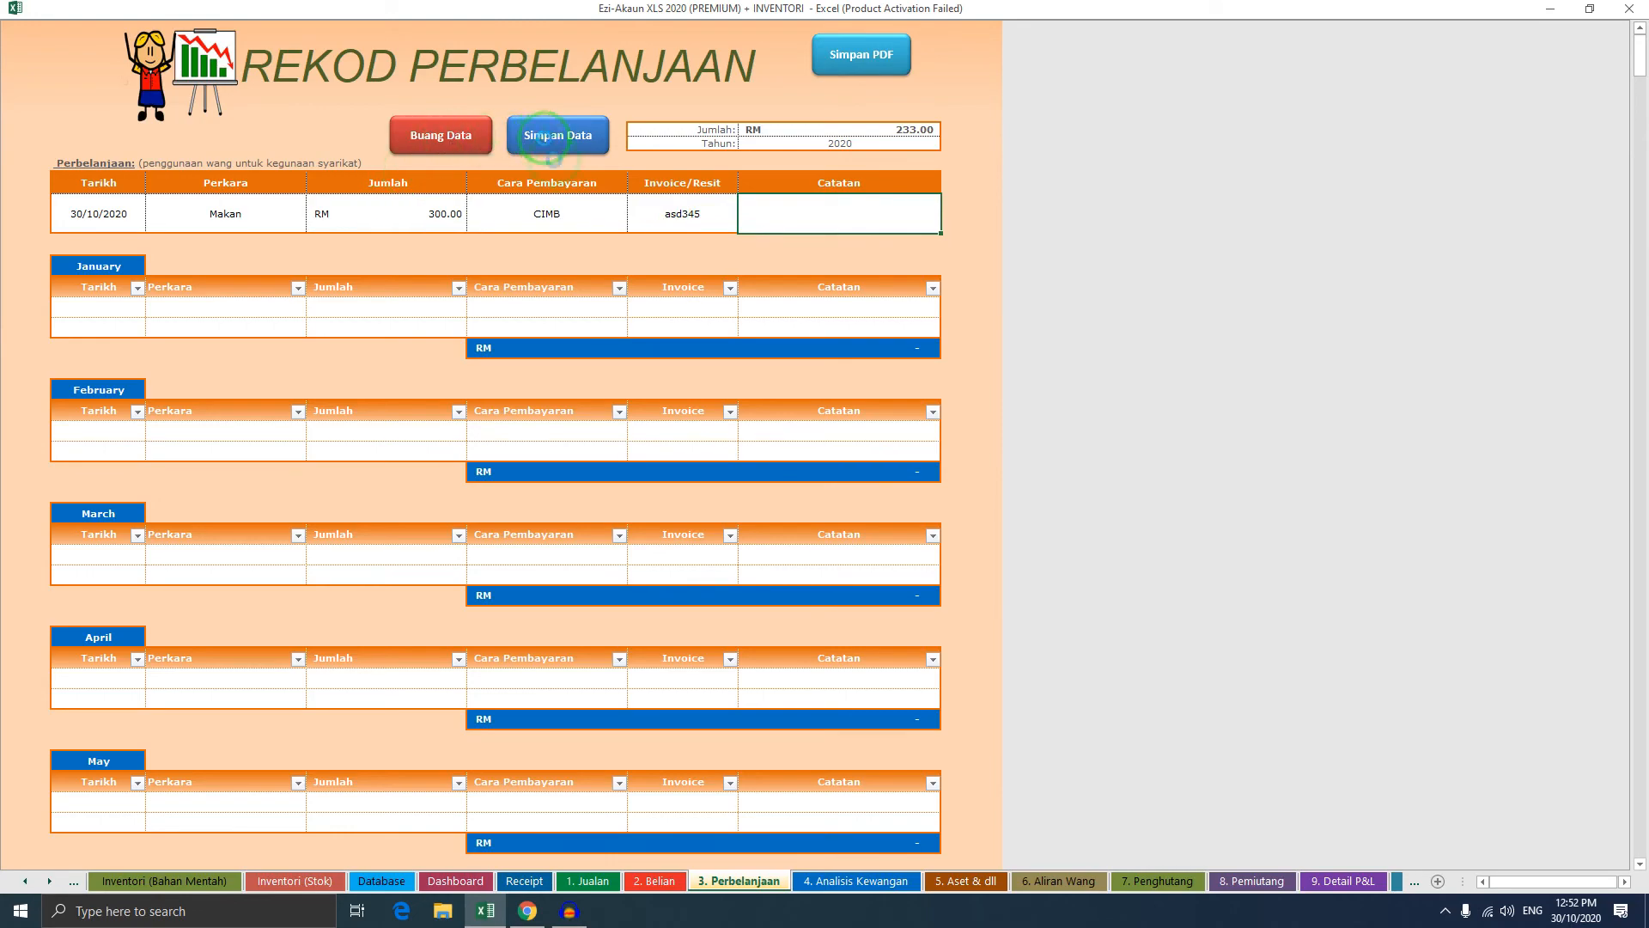
# Save the Makan expense entry and review its row in the October table
pyautogui.click(543, 135)
pyautogui.click(867, 520)
pyautogui.scroll(-13, 424, 526)
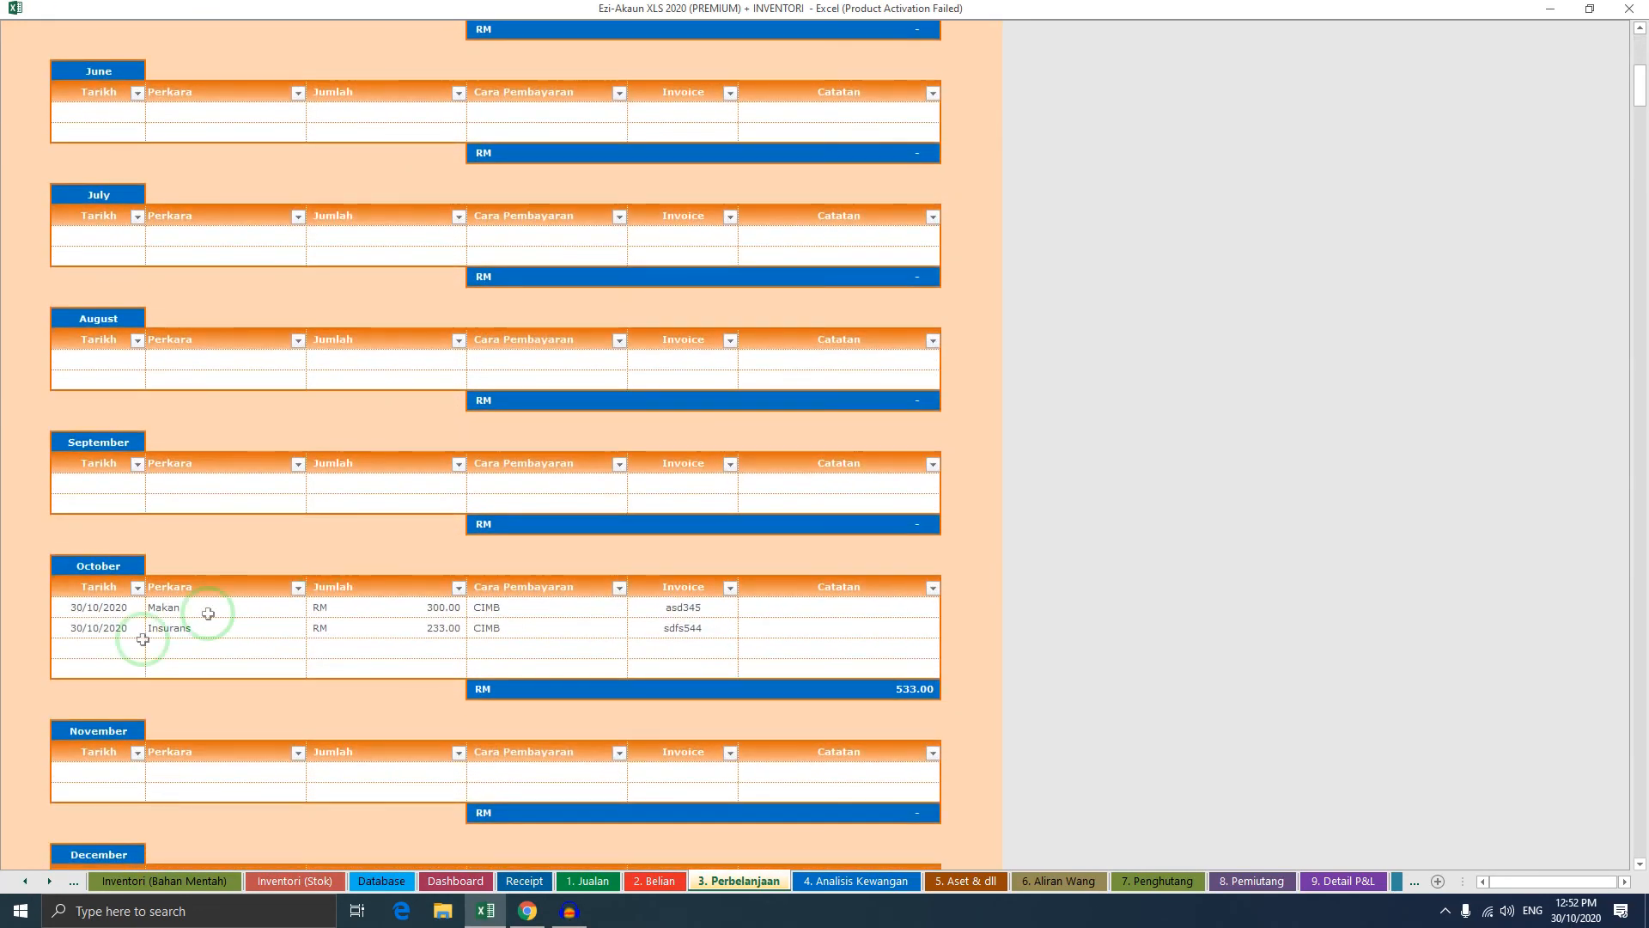
pyautogui.moveTo(94, 608); pyautogui.dragTo(825, 612)
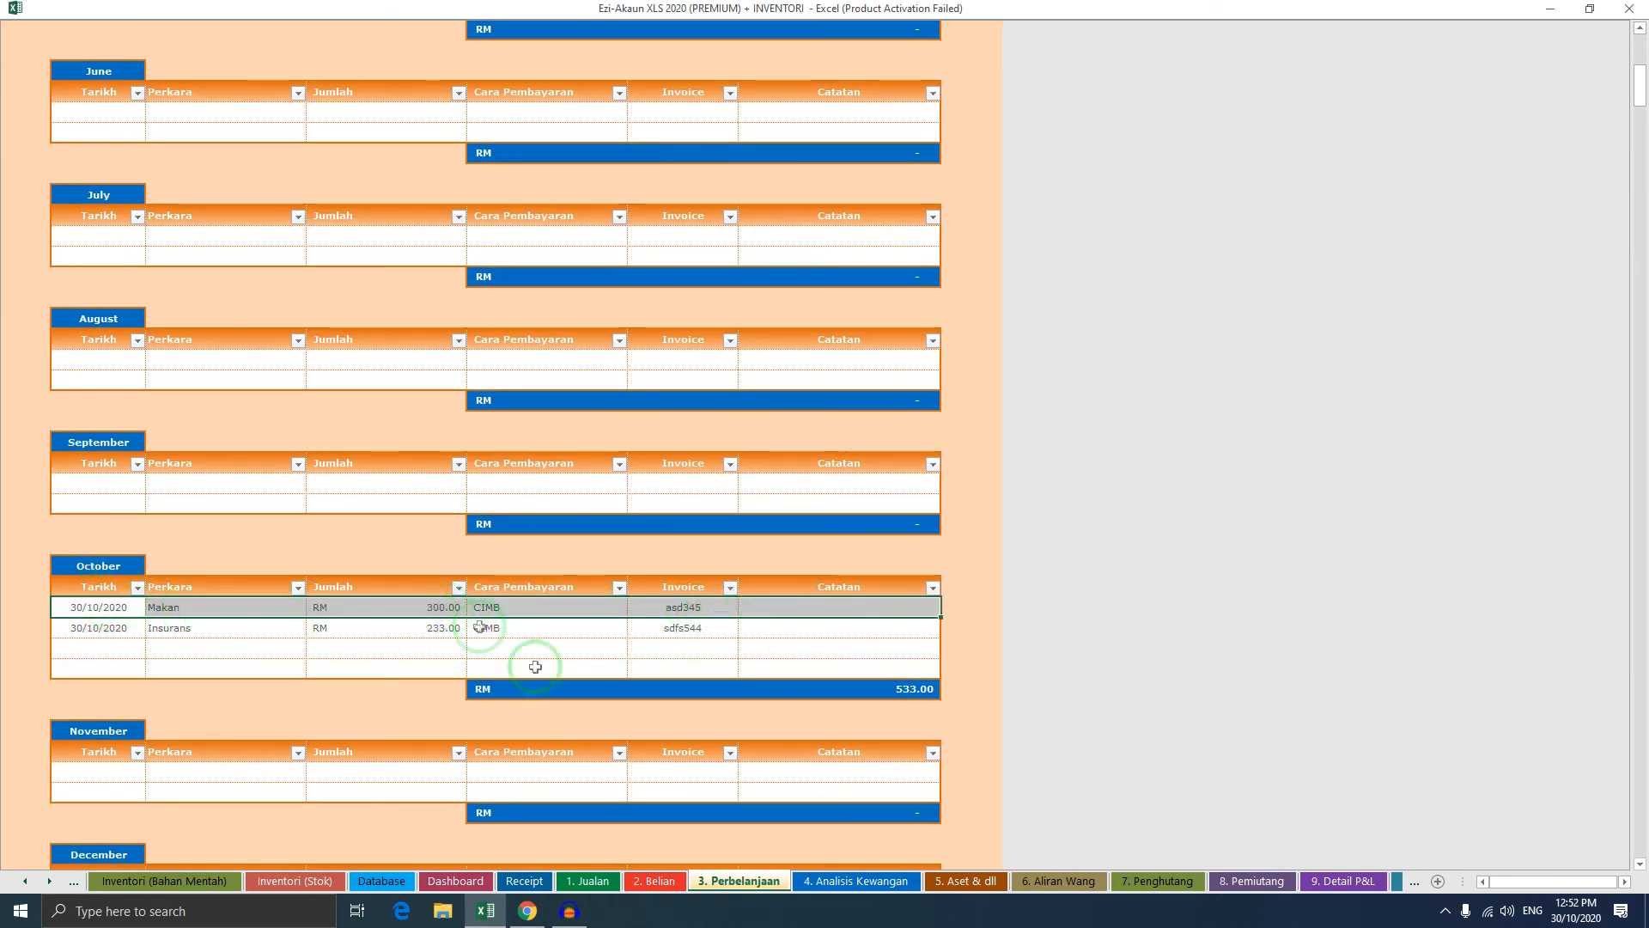
# Review 4. Analisis Kewangan against its source sheets 1. Jualan, 2. Belian and 3. Perbelanjaan
pyautogui.click(850, 882)
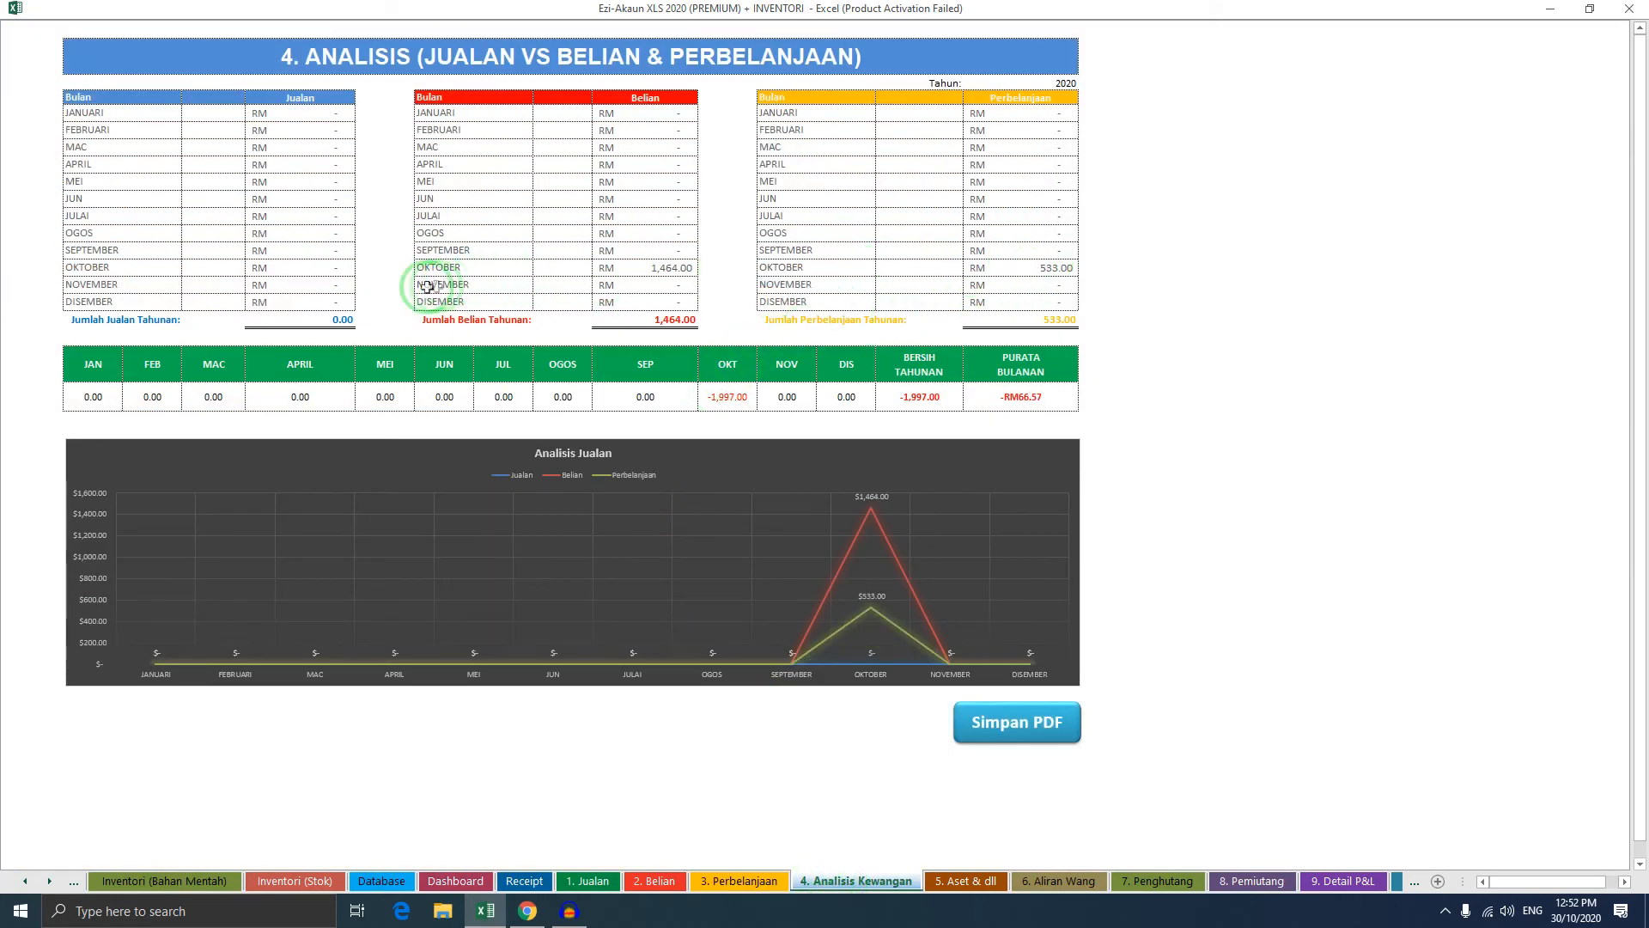
pyautogui.click(587, 882)
pyautogui.click(654, 882)
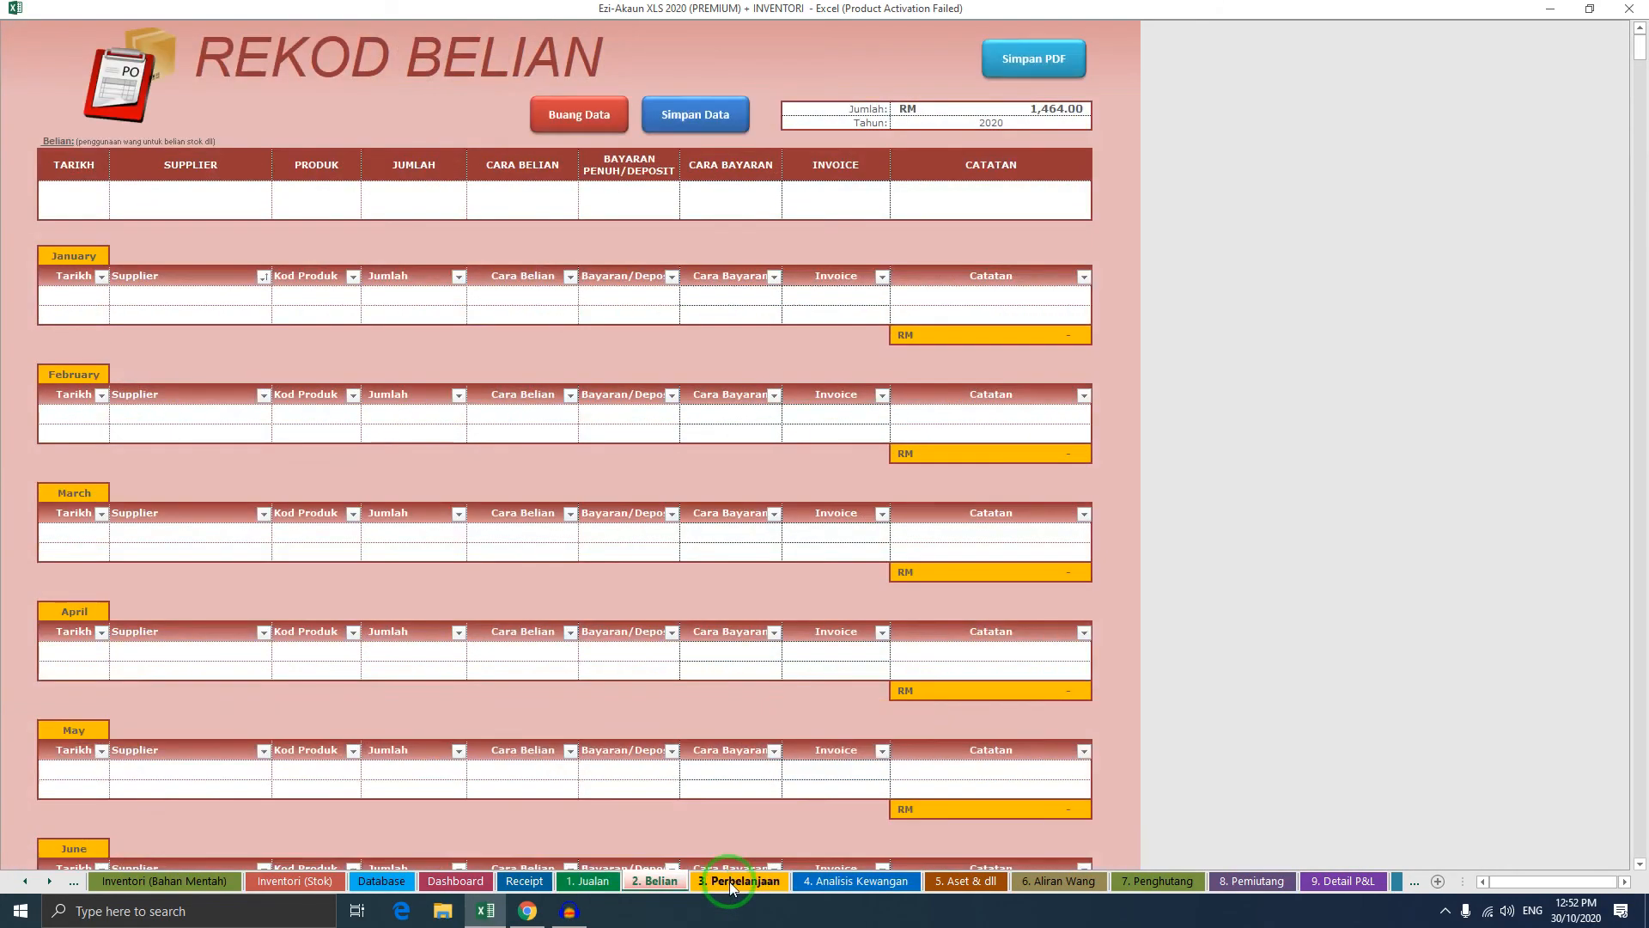
pyautogui.click(739, 881)
pyautogui.click(860, 881)
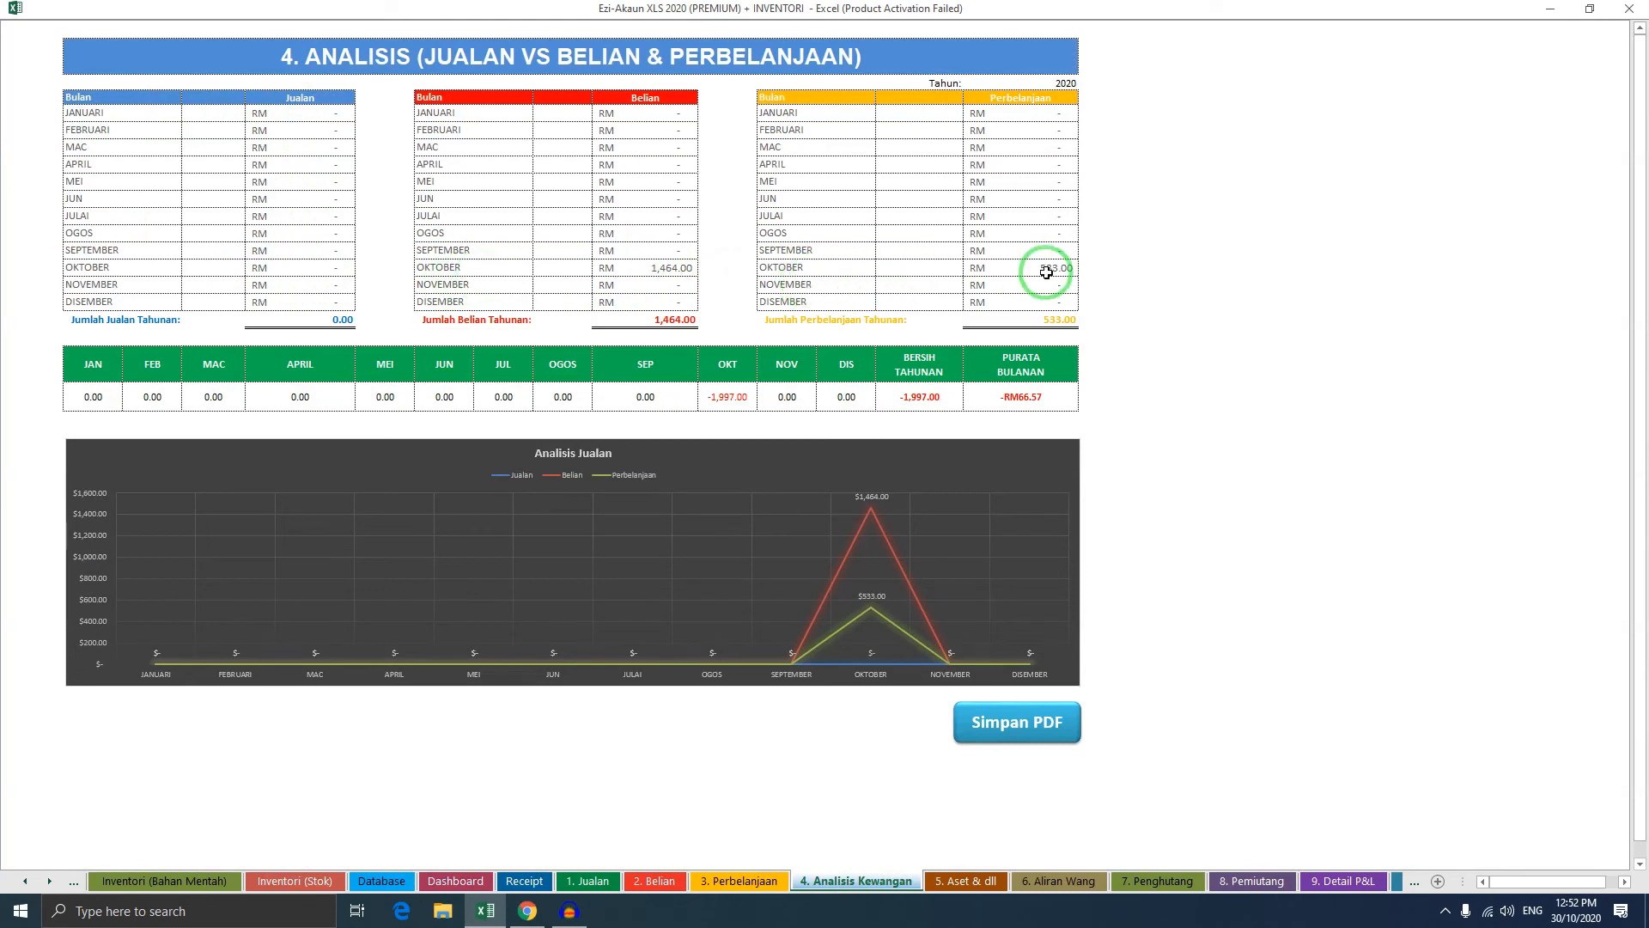
# Remove the Insurans expense from 3. Perbelanjaan and check the remaining October entry
pyautogui.click(739, 881)
pyautogui.scroll(13, 332, 578)
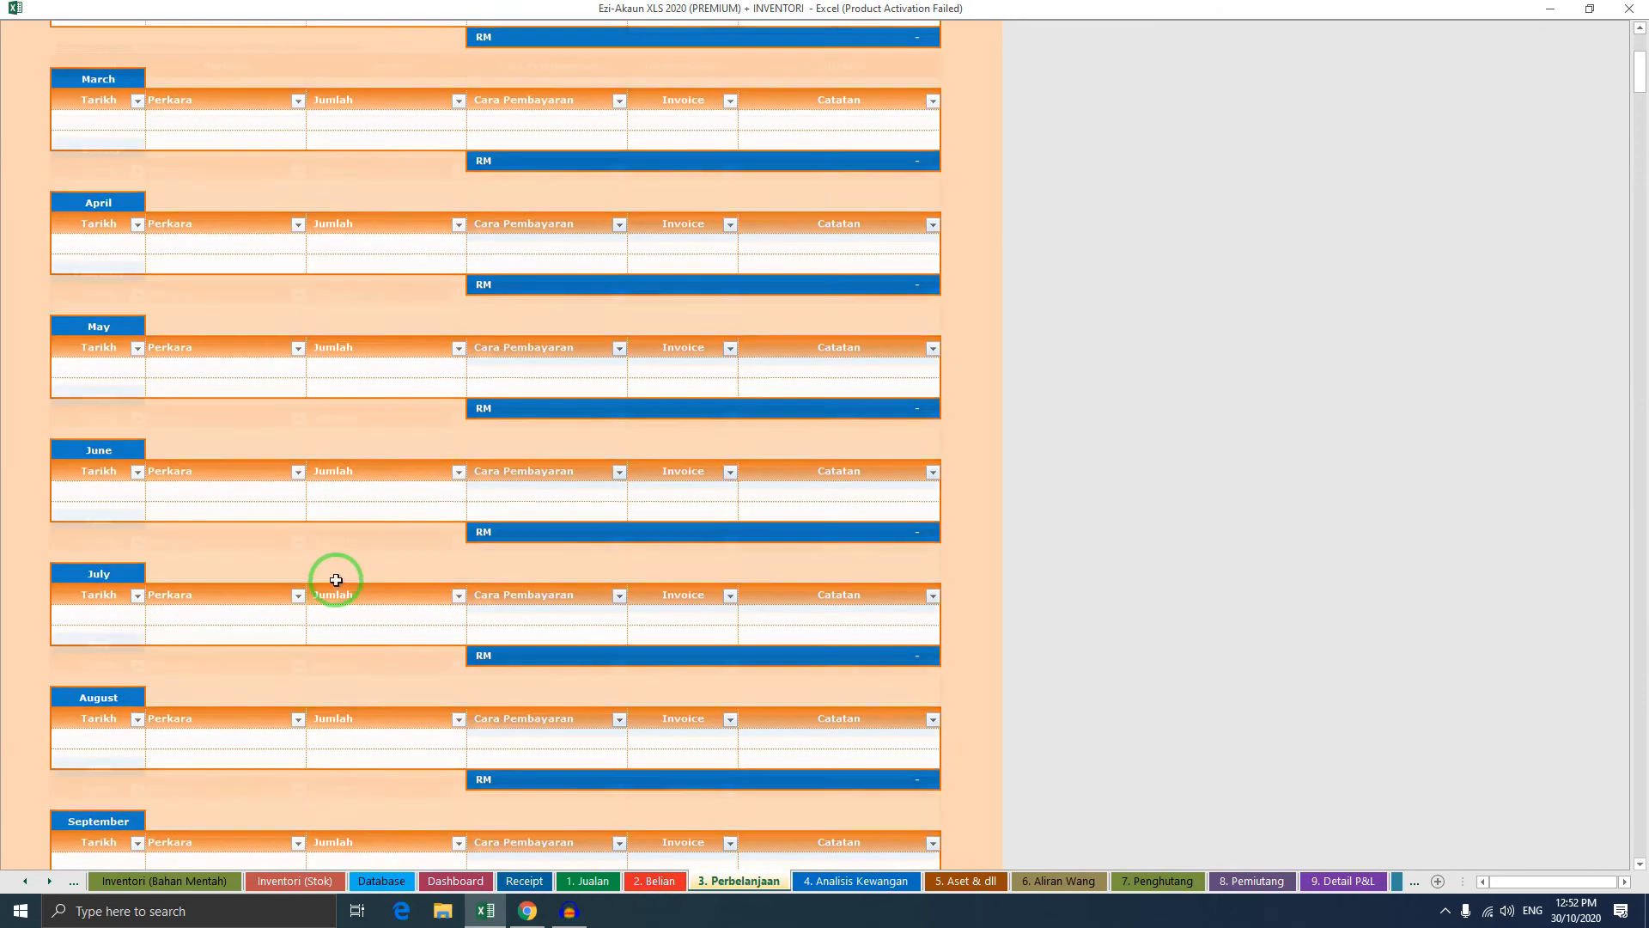
pyautogui.click(778, 507)
pyautogui.scroll(-14, 449, 555)
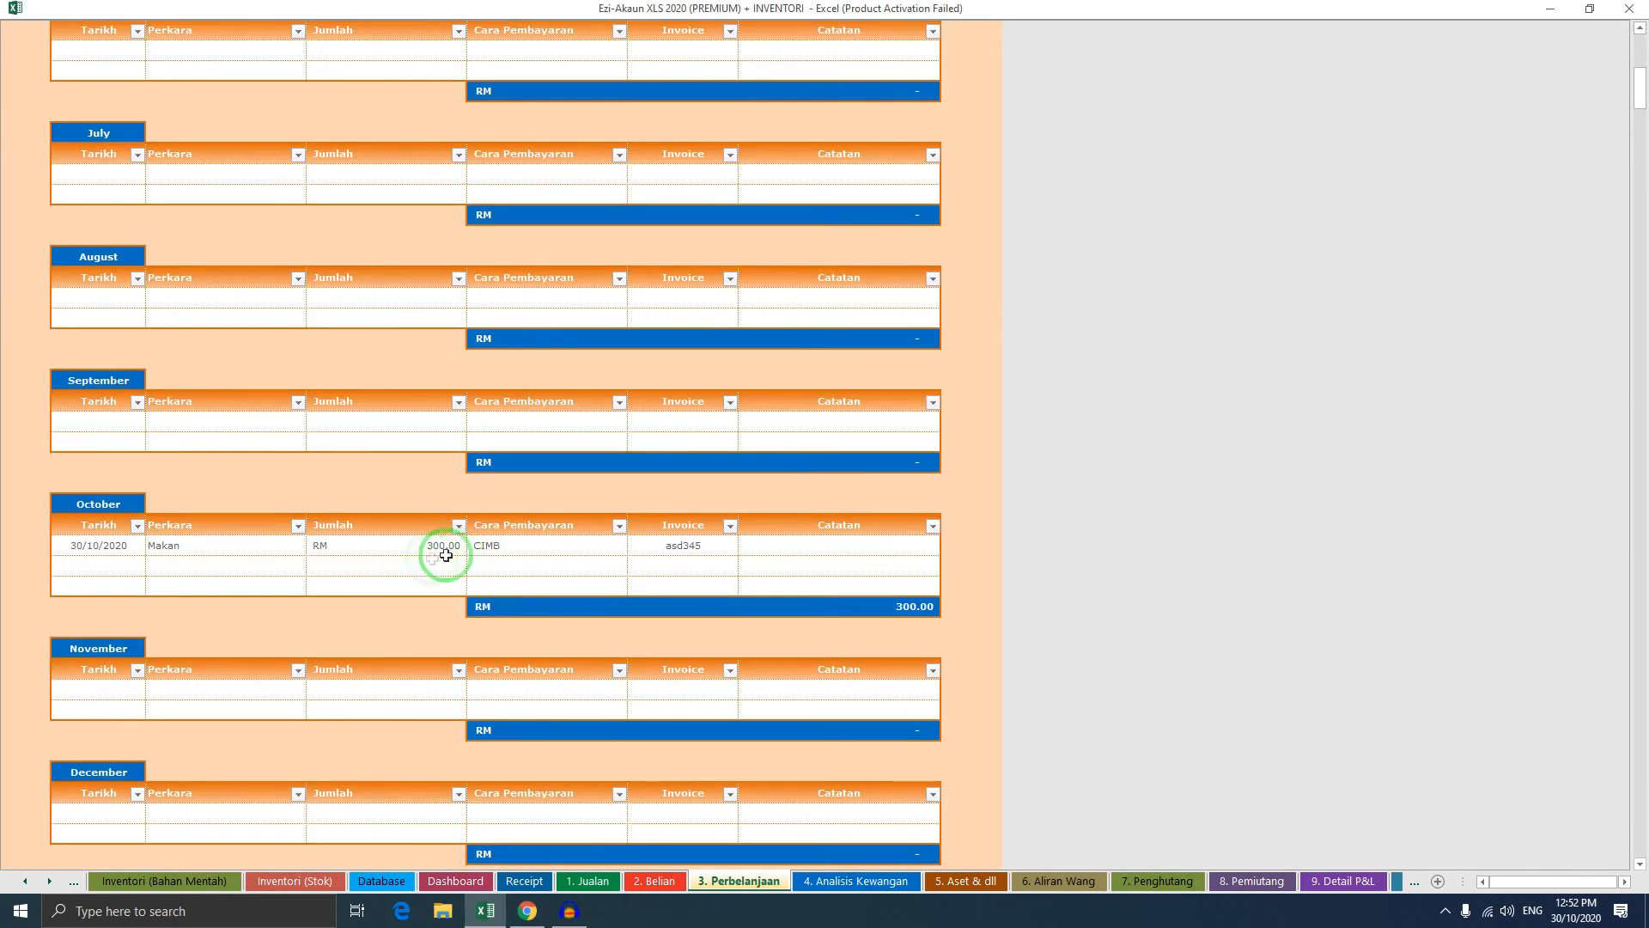
pyautogui.click(424, 552)
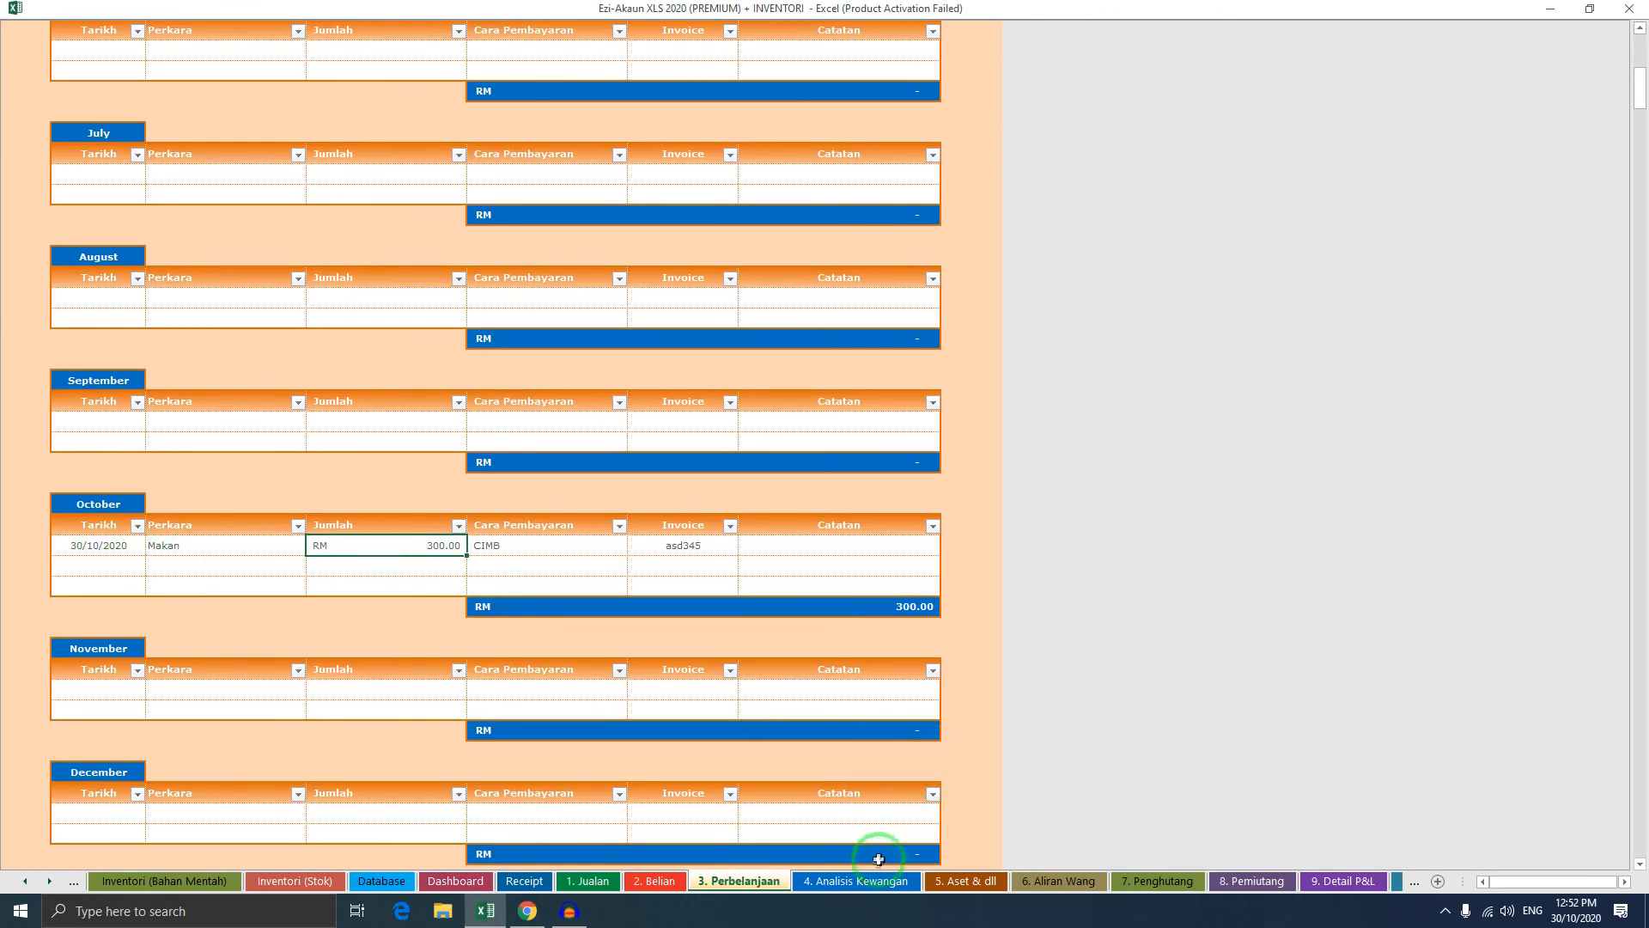
# Check the October expenses in 4. Analisis Kewangan, then the Makan entry and its category in the Database sheet
pyautogui.click(857, 880)
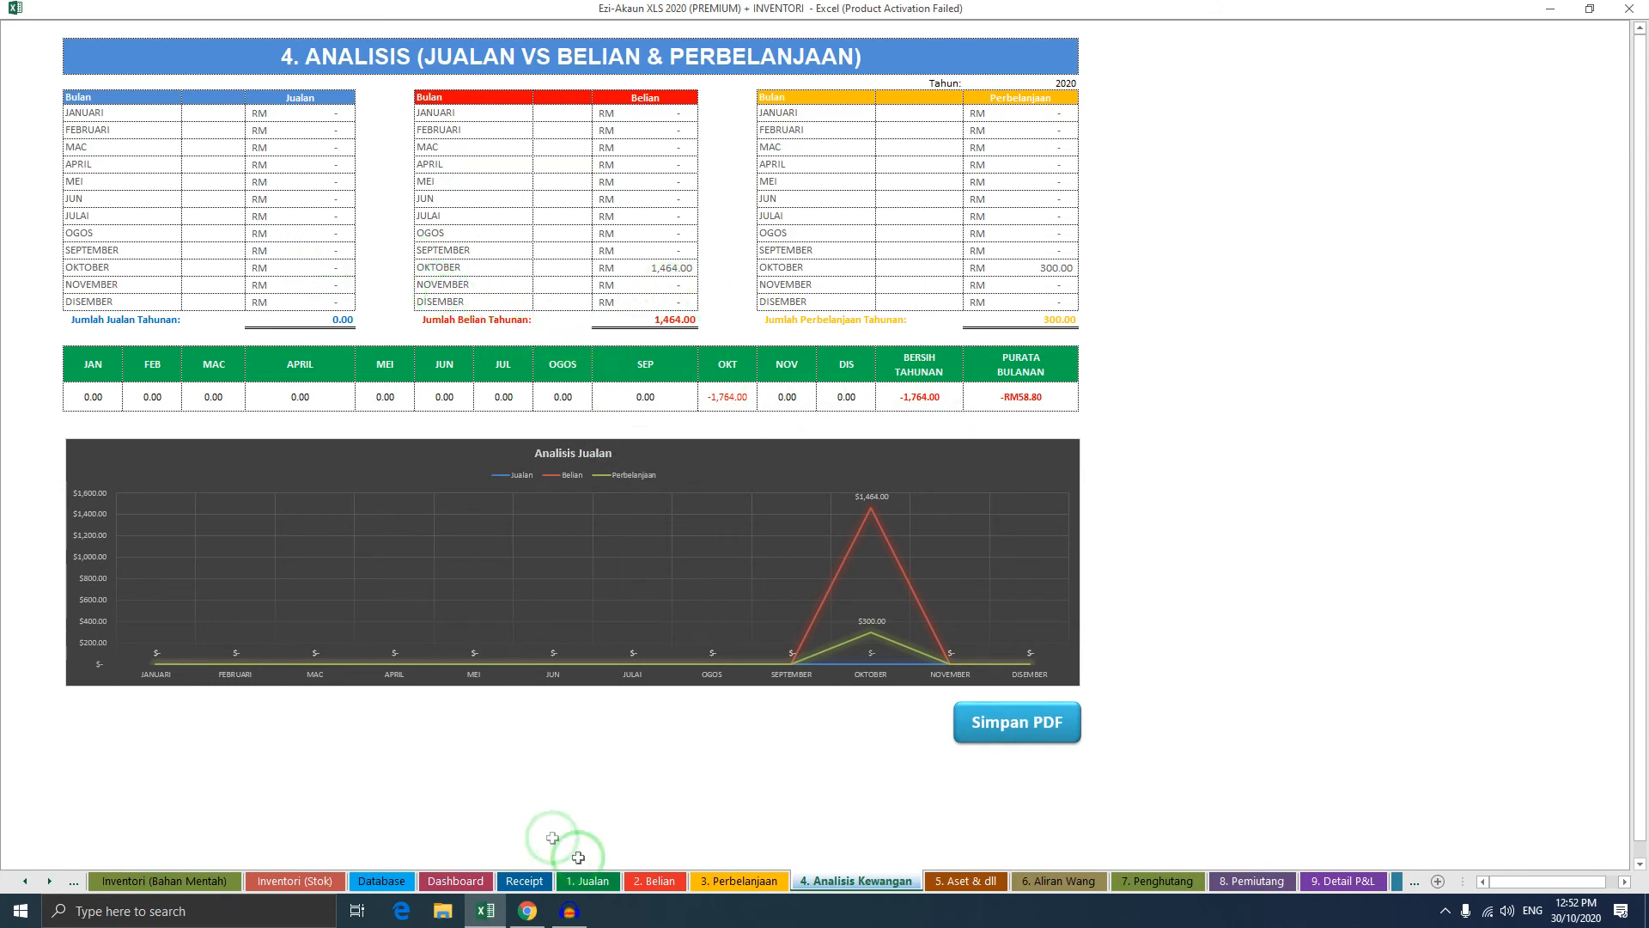
pyautogui.click(717, 883)
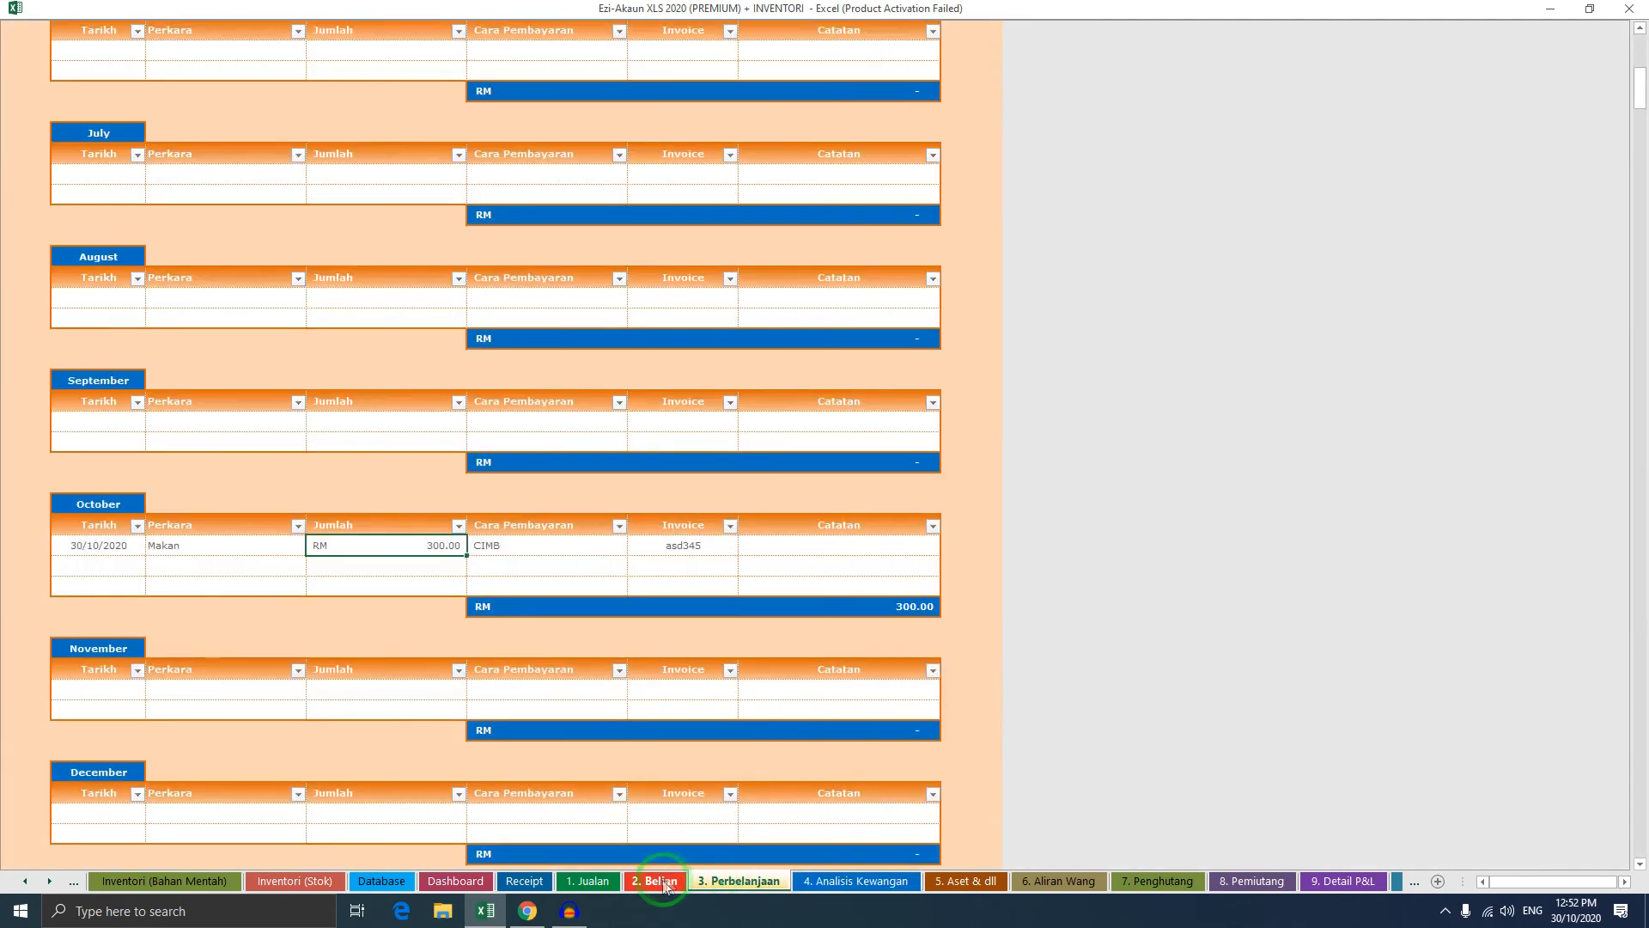
pyautogui.click(220, 546)
pyautogui.scroll(4, 323, 578)
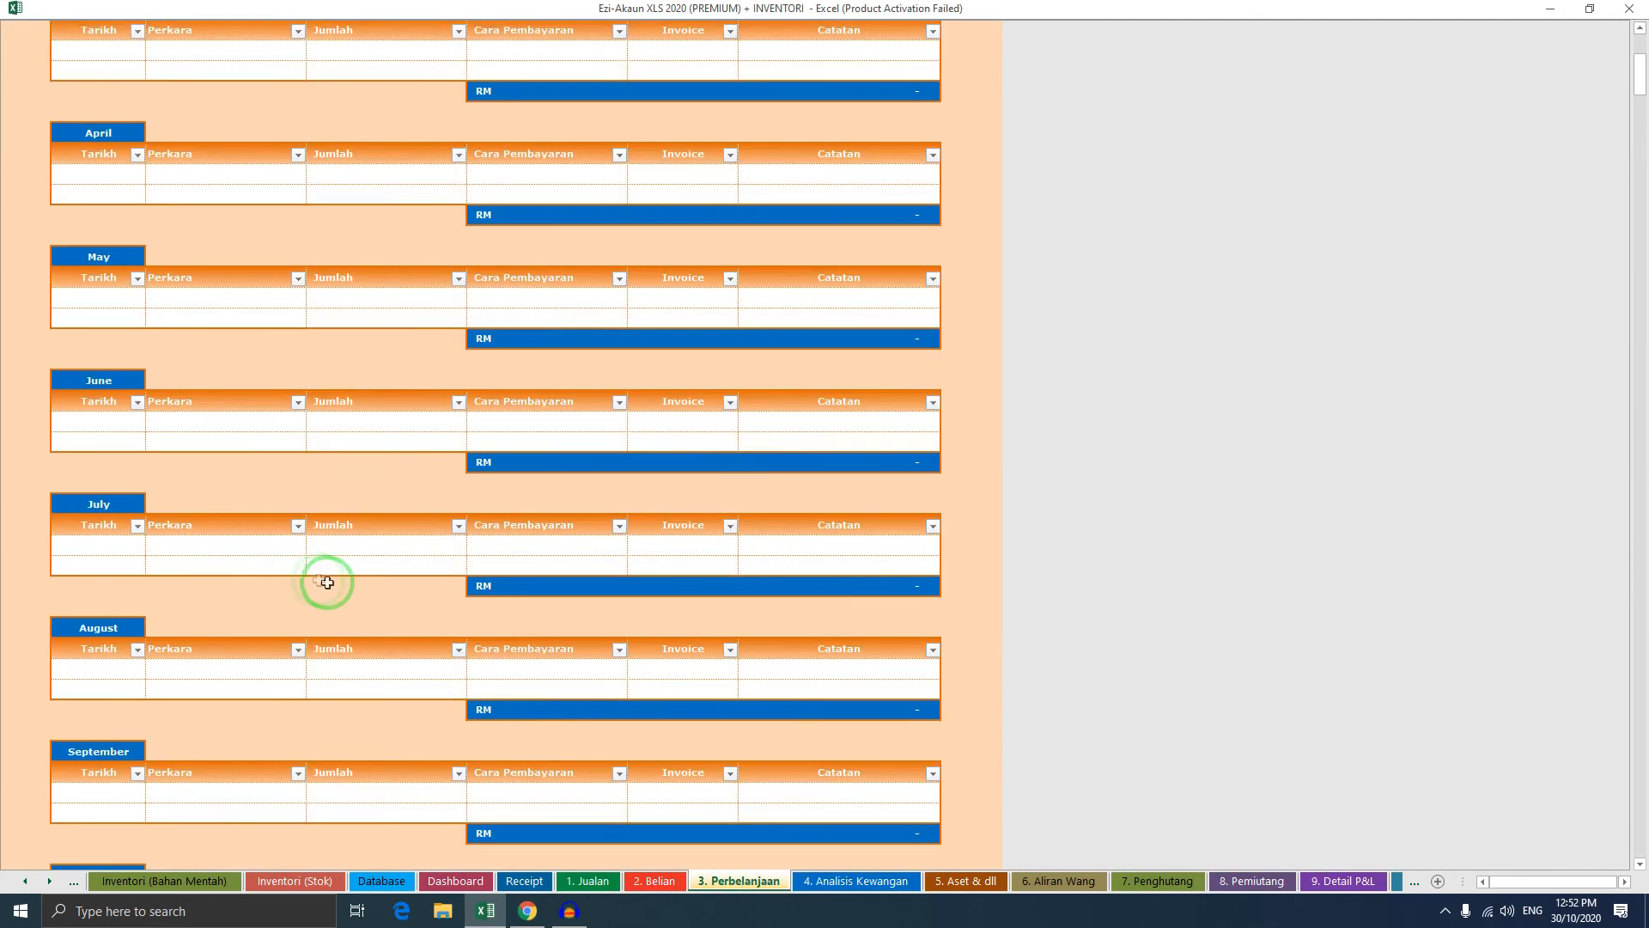
pyautogui.click(381, 881)
pyautogui.click(295, 700)
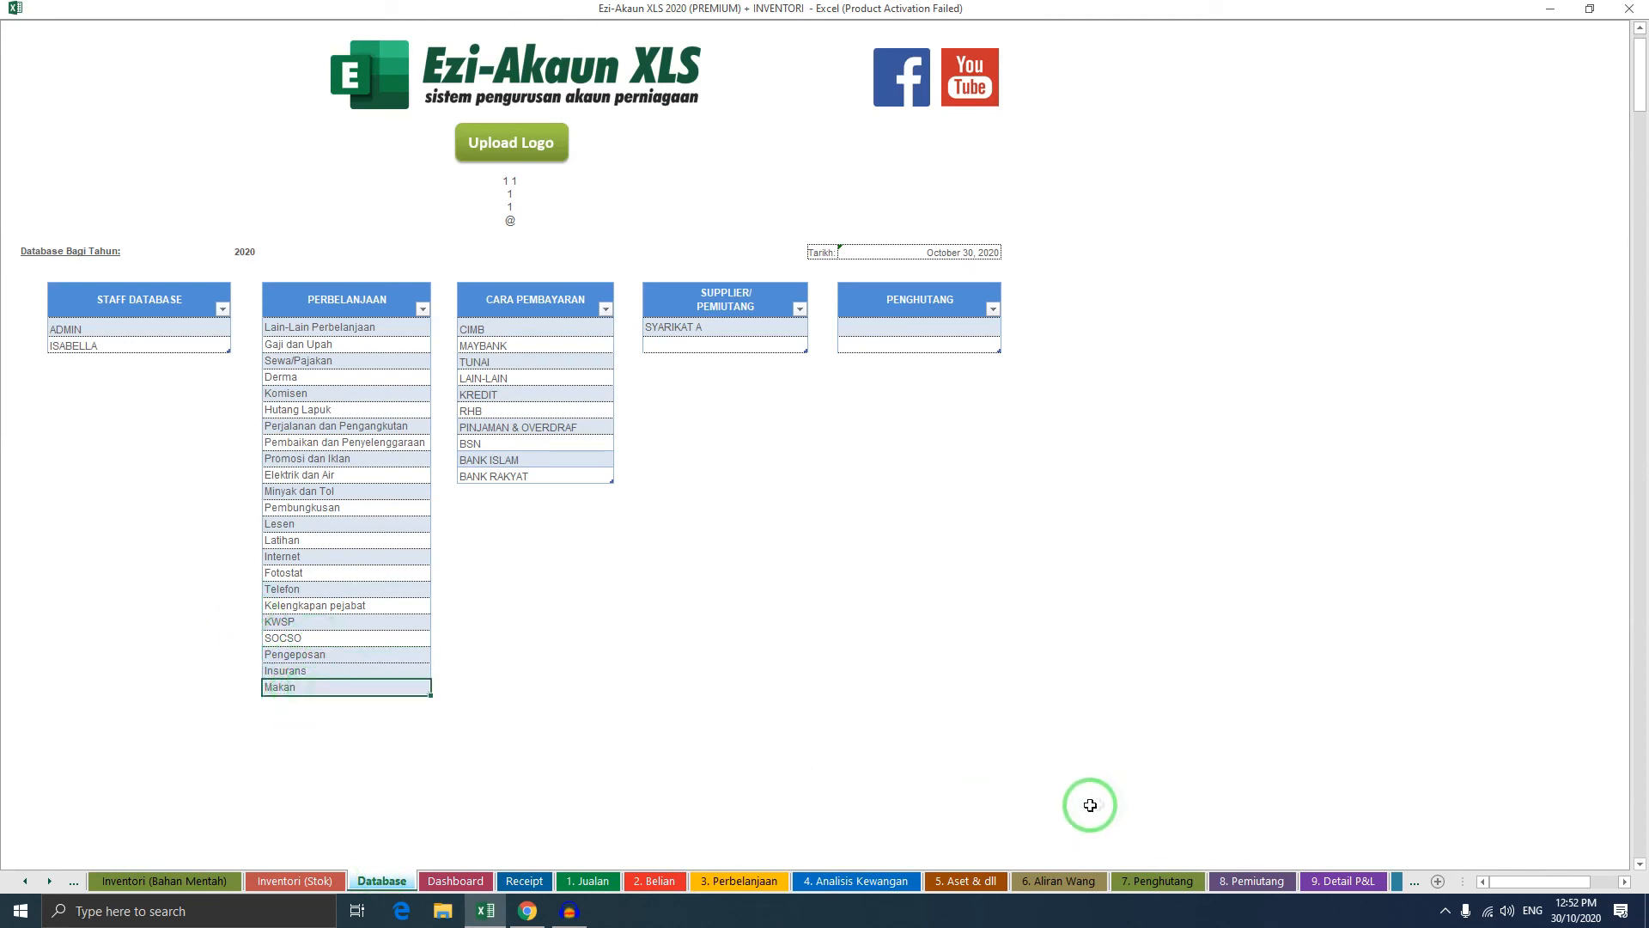
# Check the expense rows of 10. P&L Tahunan and 9. Detail P&L against the October Makan entry in 3. Perbelanjaan
pyautogui.click(50, 882)
pyautogui.click(50, 881)
pyautogui.click(50, 882)
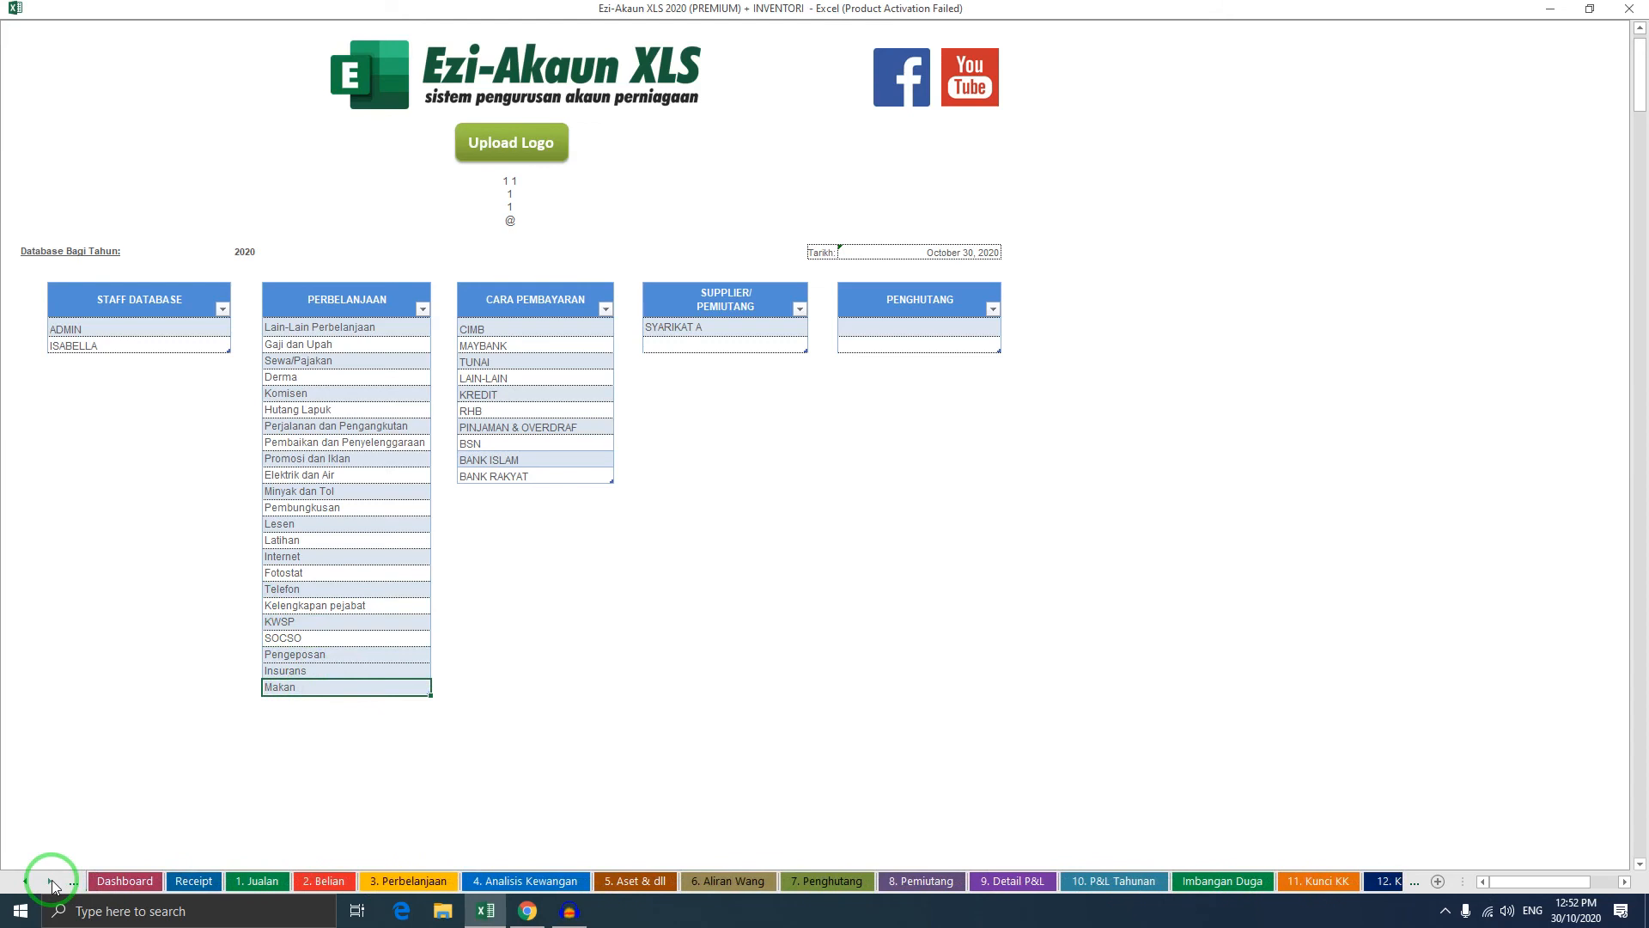
pyautogui.click(50, 882)
pyautogui.click(49, 882)
pyautogui.click(980, 884)
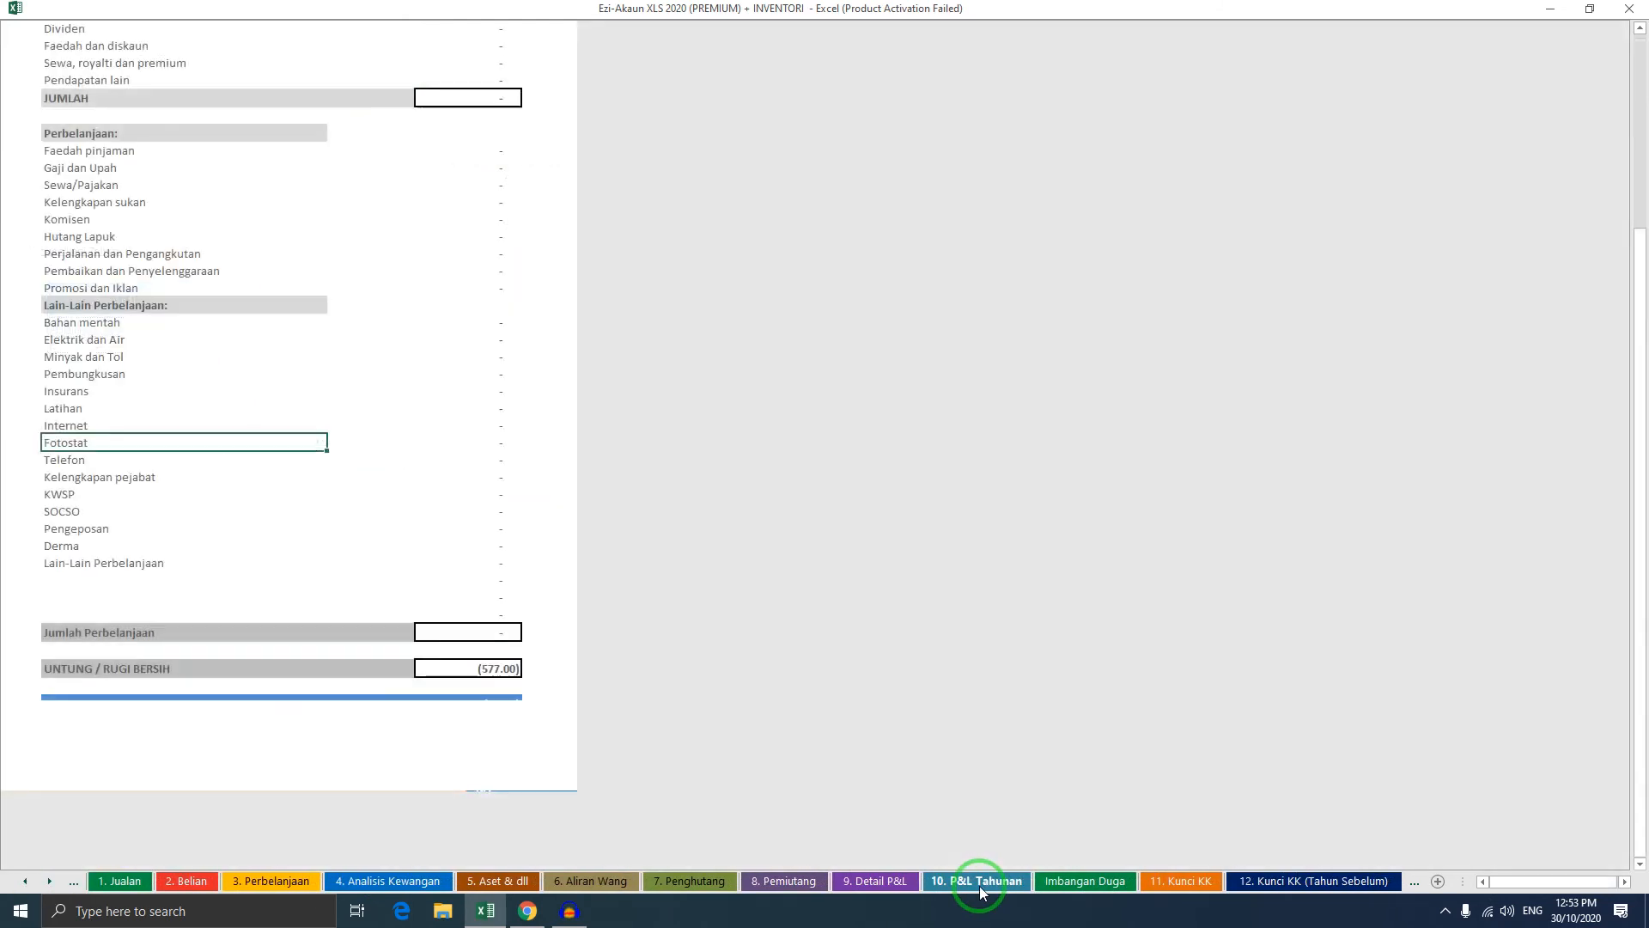
pyautogui.click(878, 885)
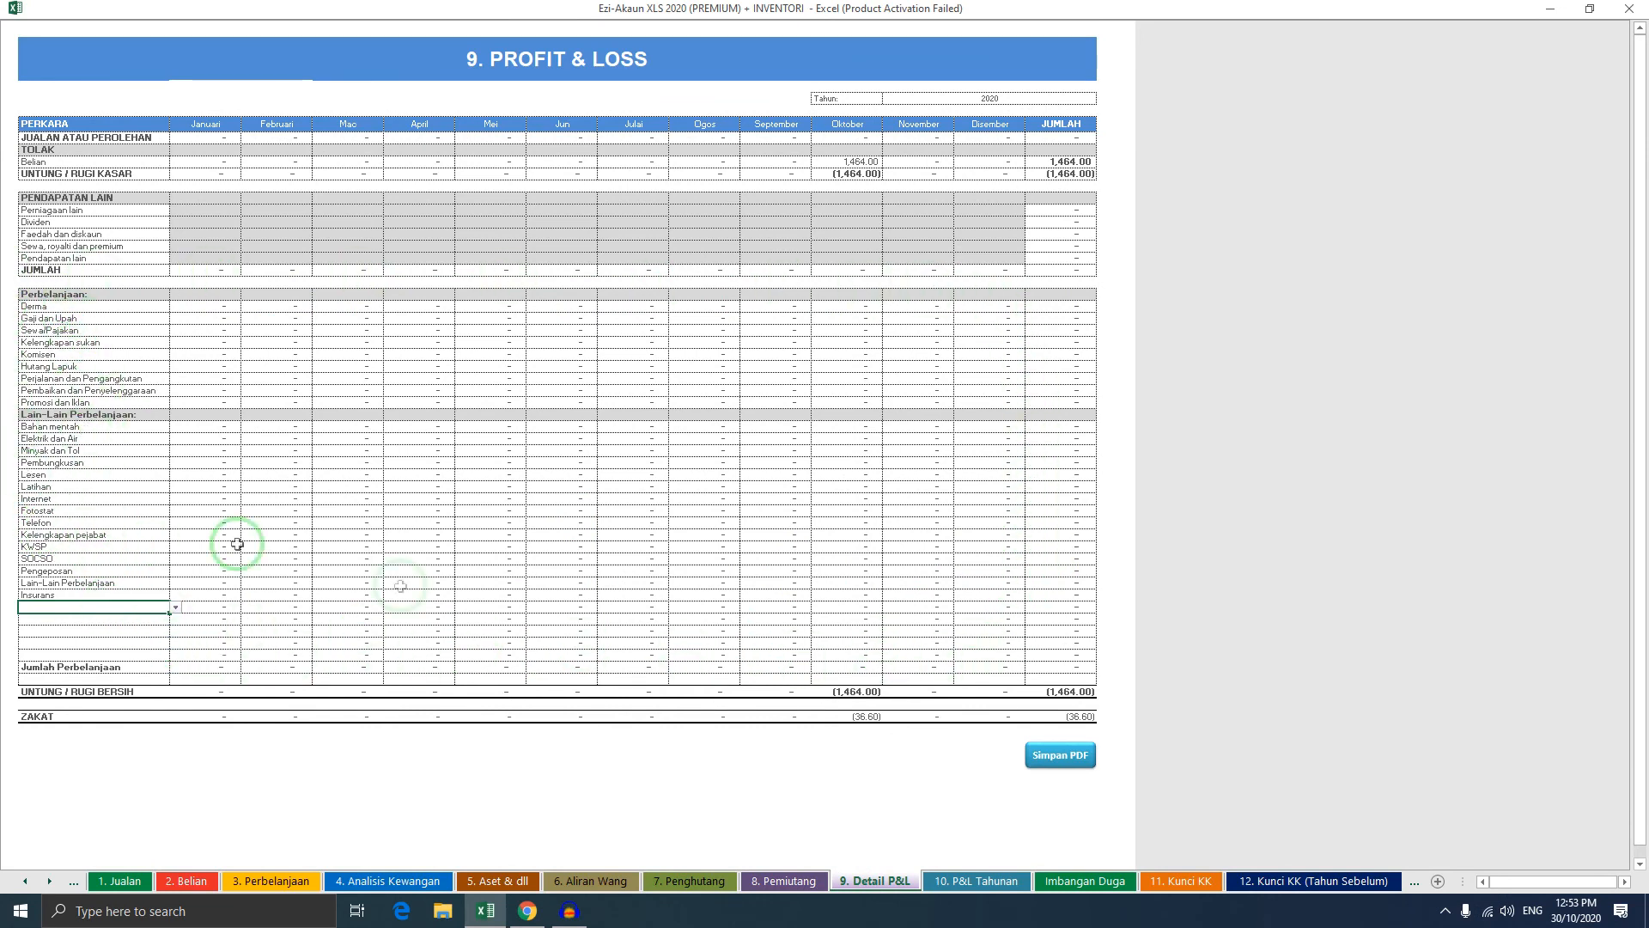
pyautogui.click(275, 881)
pyautogui.scroll(5, 552, 607)
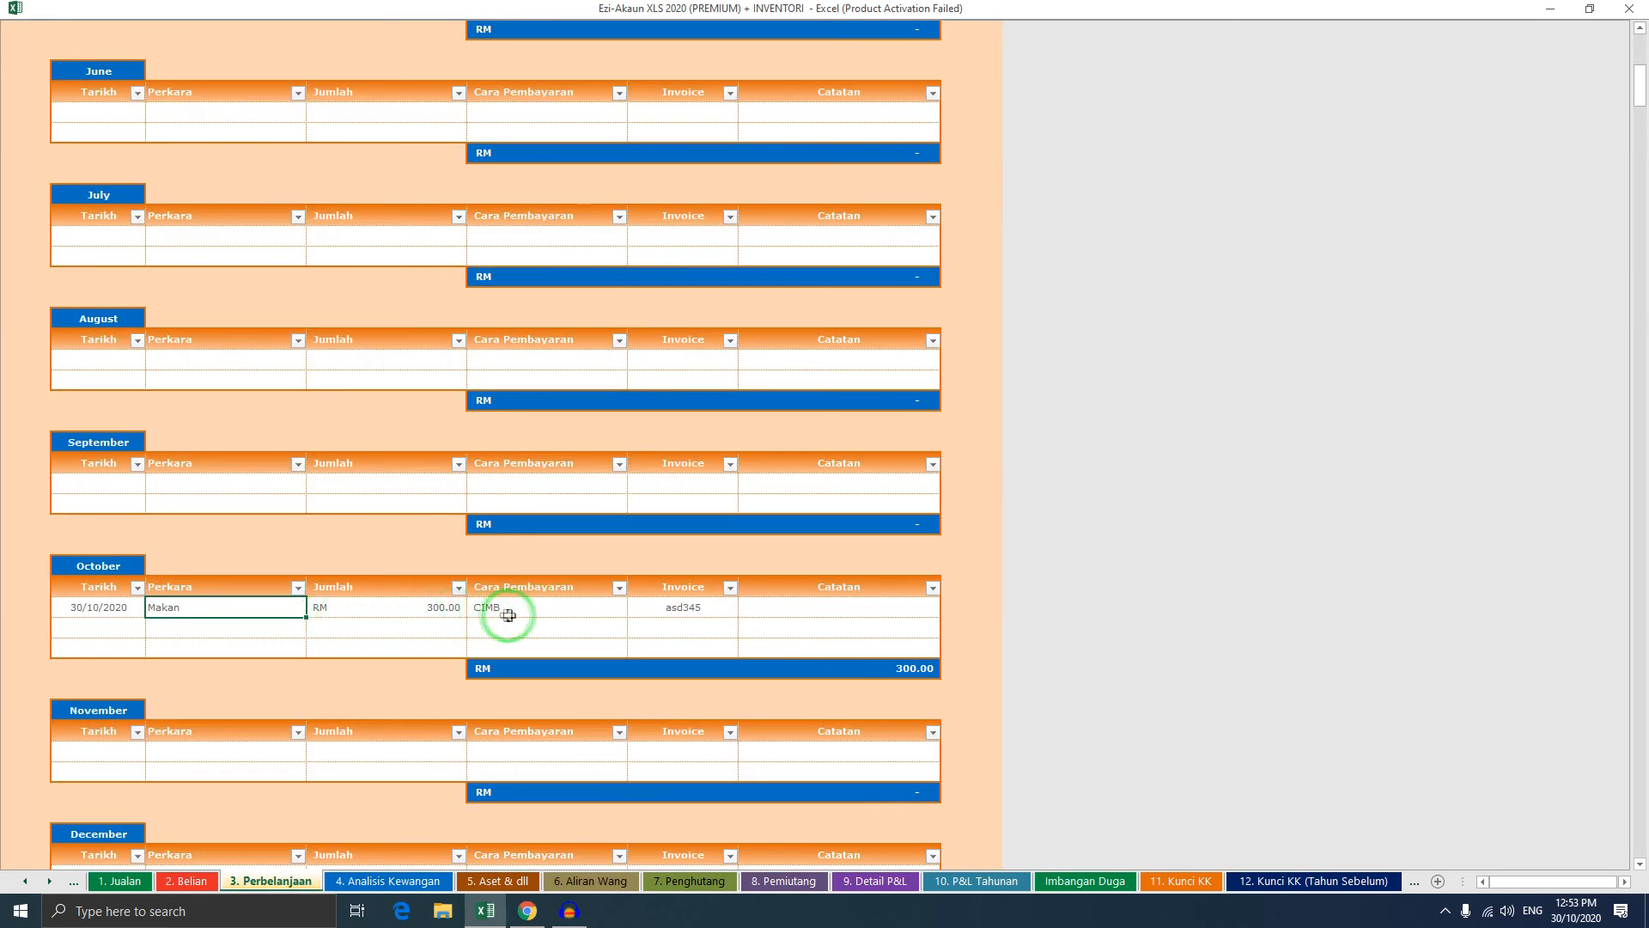
pyautogui.click(875, 881)
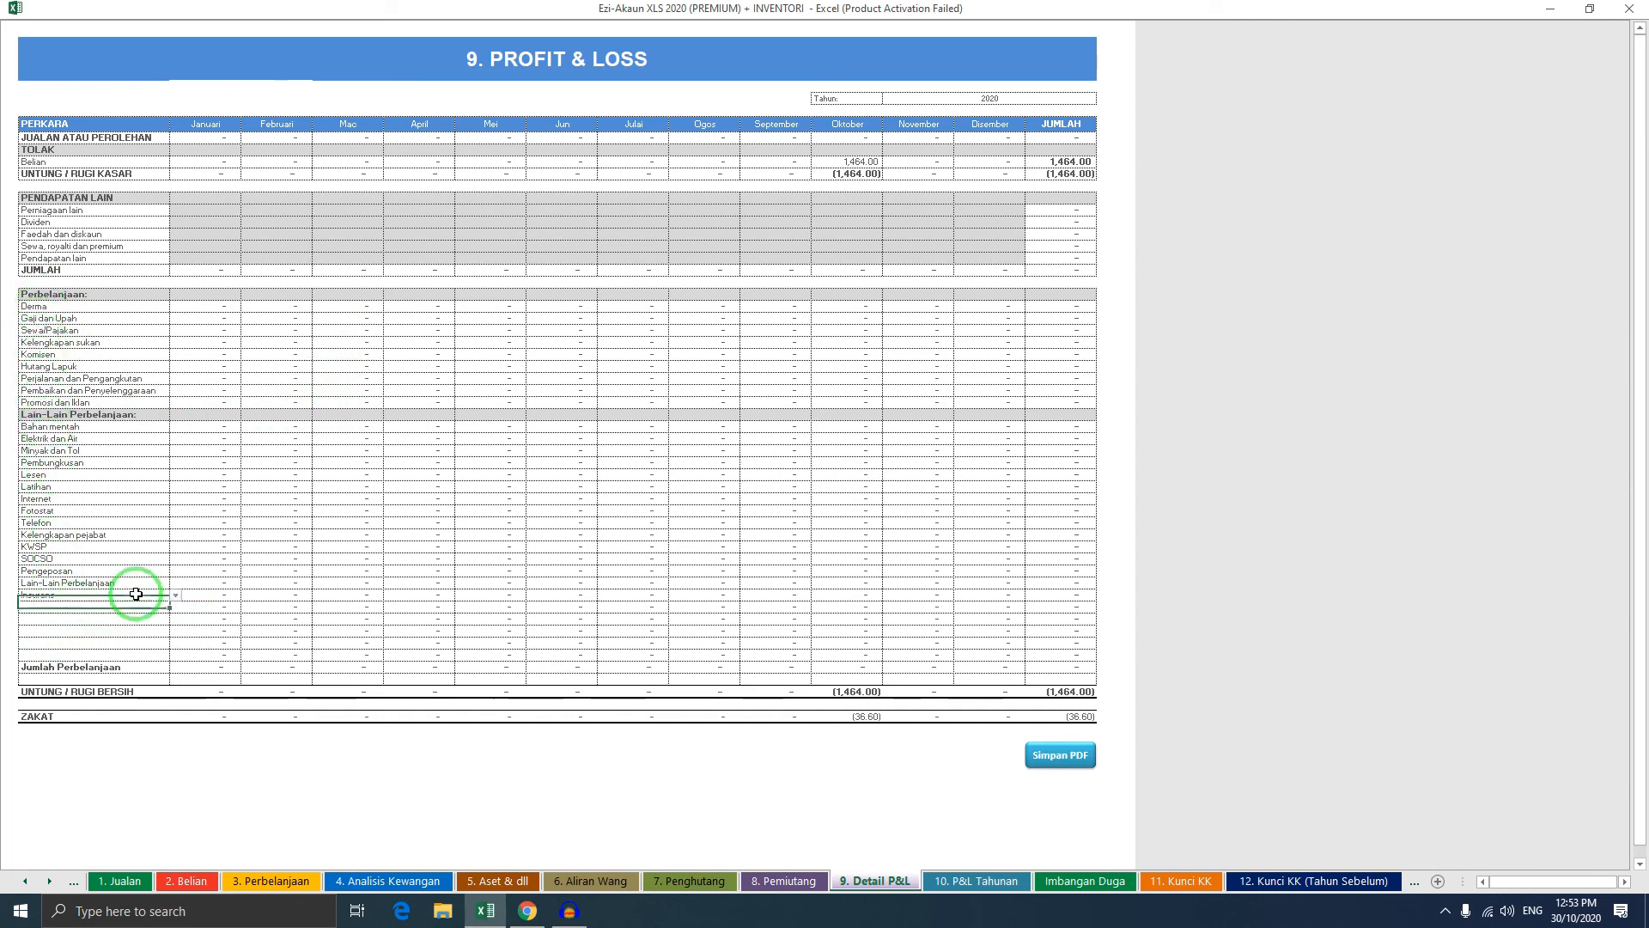
# Change the Minyak dan Tol row under Lain-Lain Perbelanjaan in 9. Detail P&L to Derma
pyautogui.click(82, 427)
pyautogui.click(117, 439)
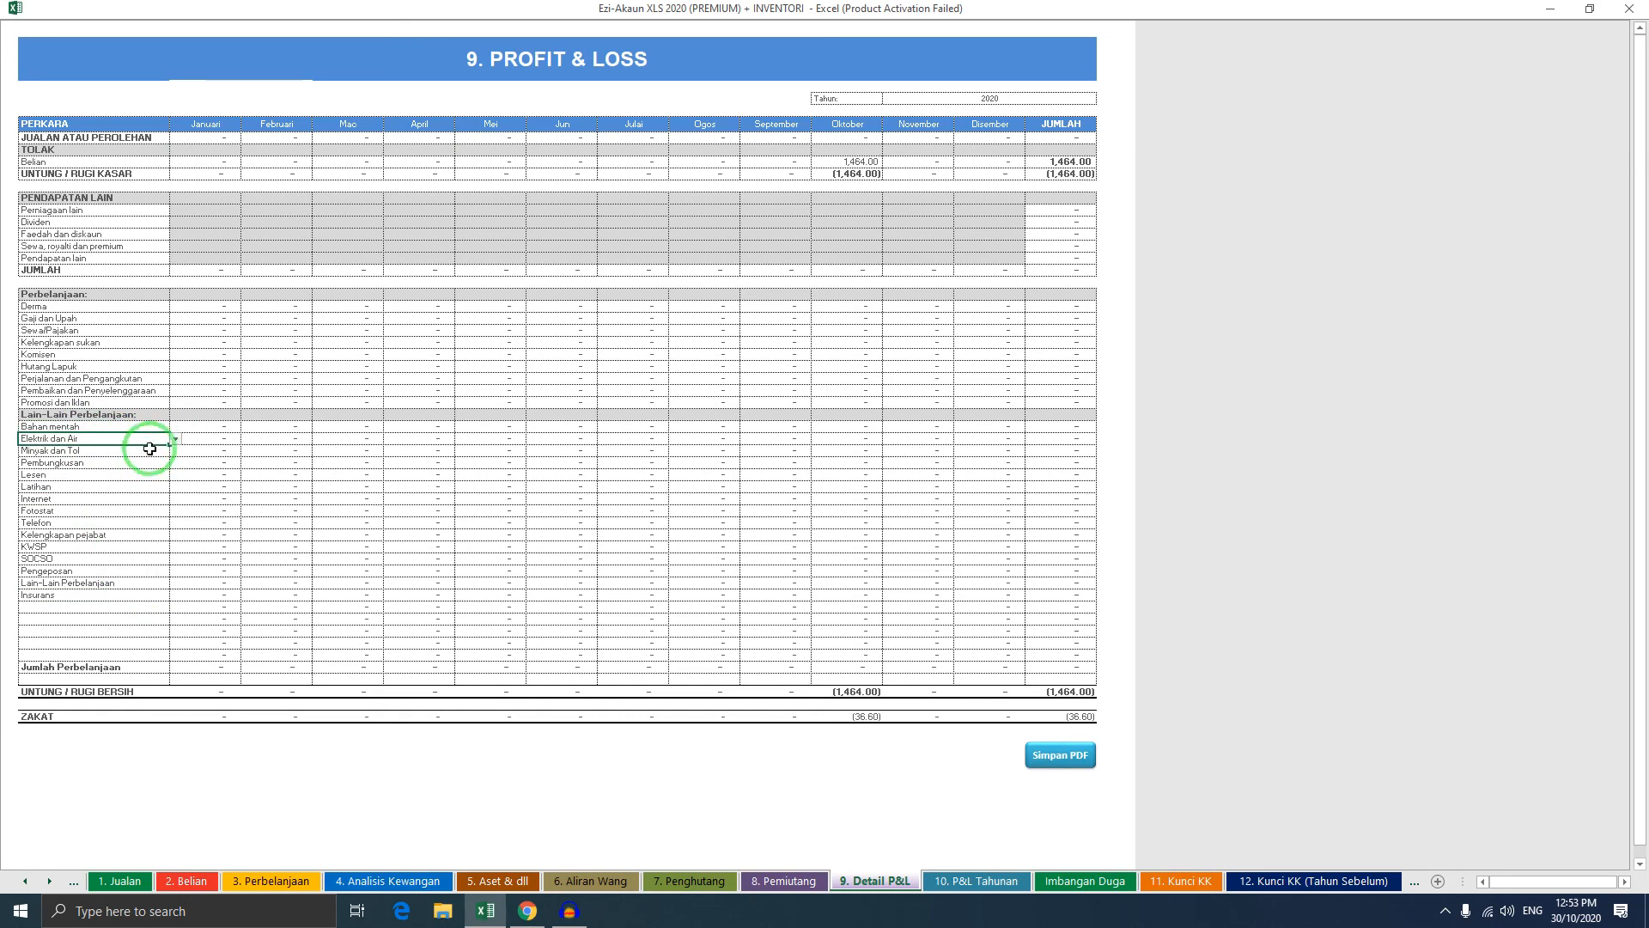
pyautogui.click(150, 450)
pyautogui.click(175, 450)
pyautogui.moveTo(176, 492); pyautogui.dragTo(174, 458)
pyautogui.click(168, 461)
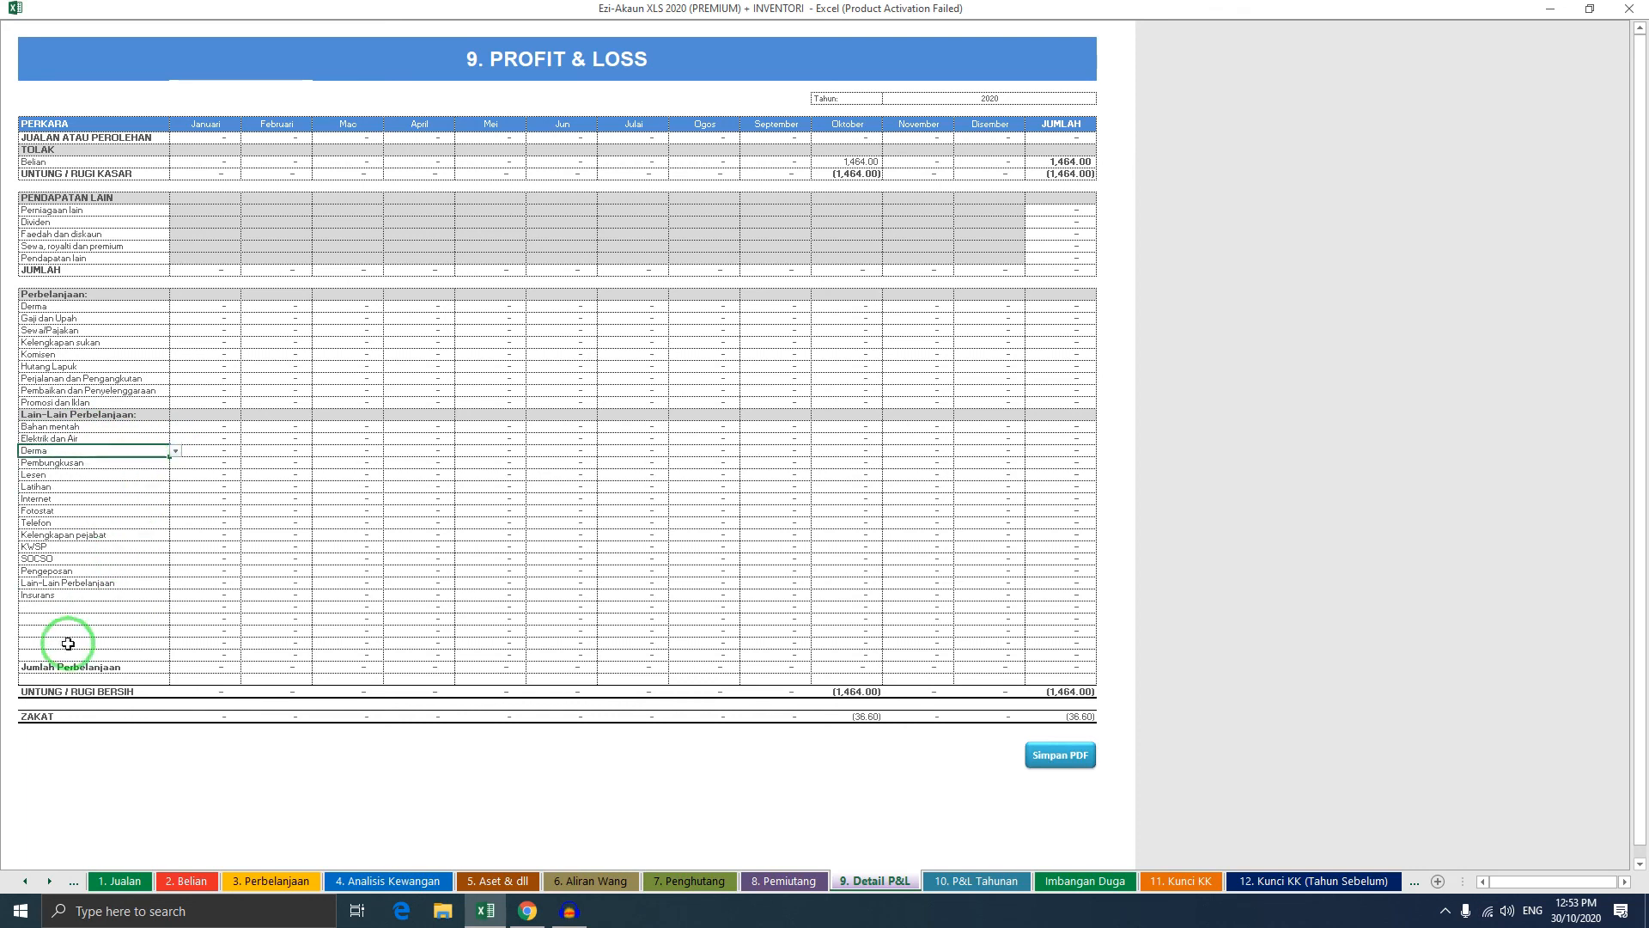
# Set the first empty row below Insurans in 9. Detail P&L to the category Makan
pyautogui.moveTo(59, 609); pyautogui.dragTo(65, 655)
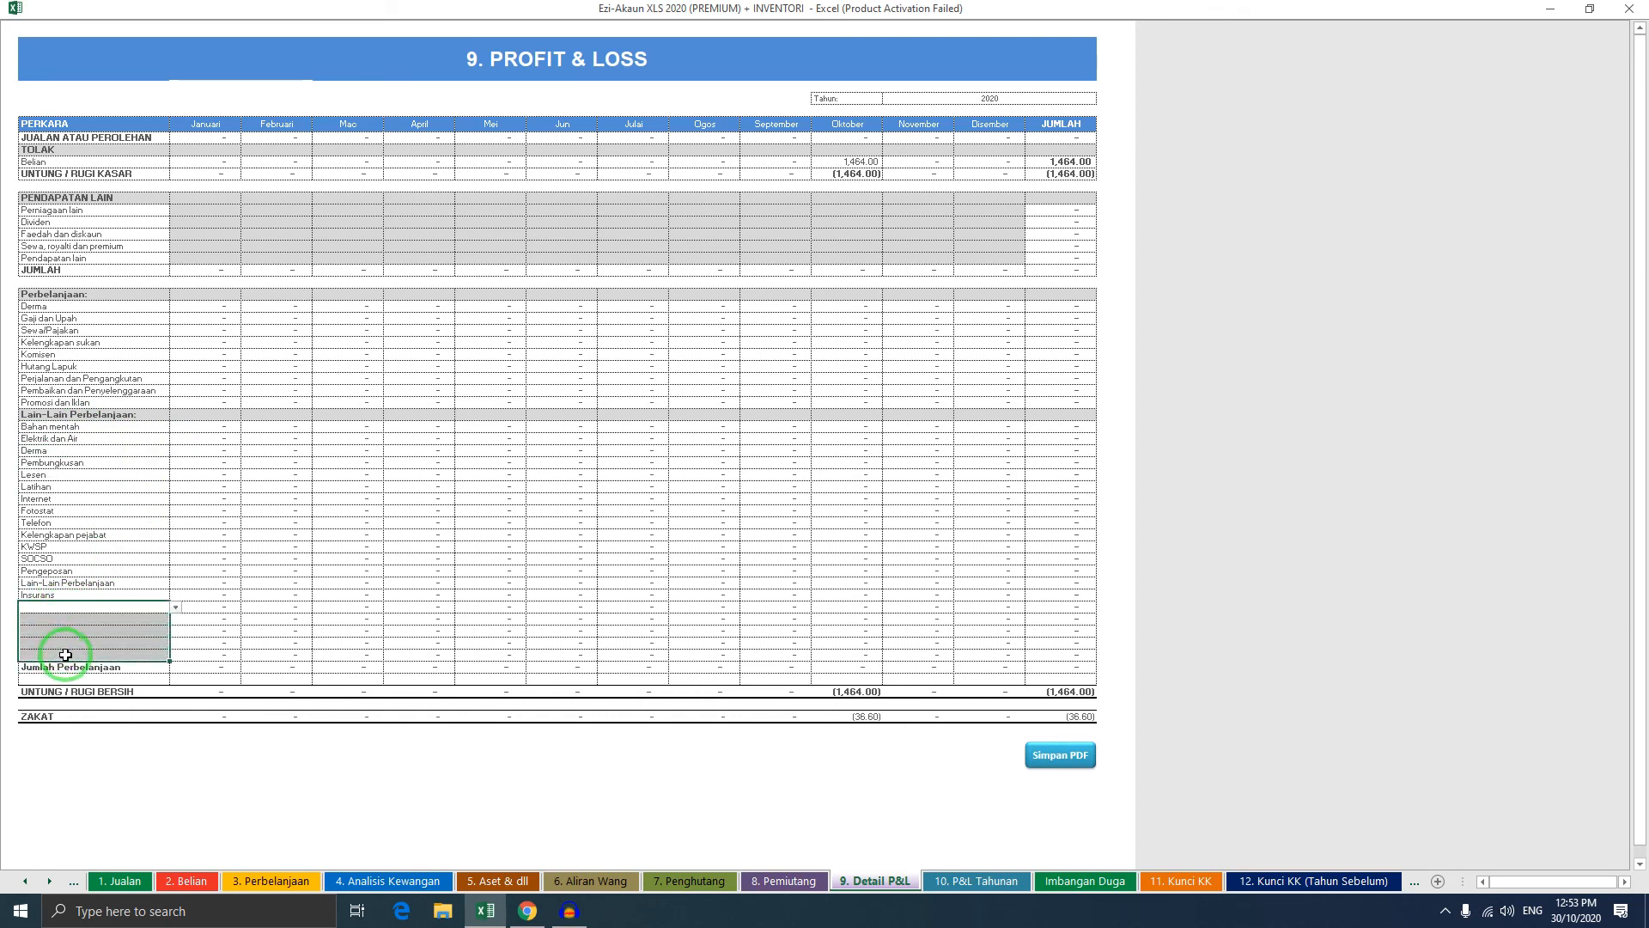
pyautogui.click(69, 606)
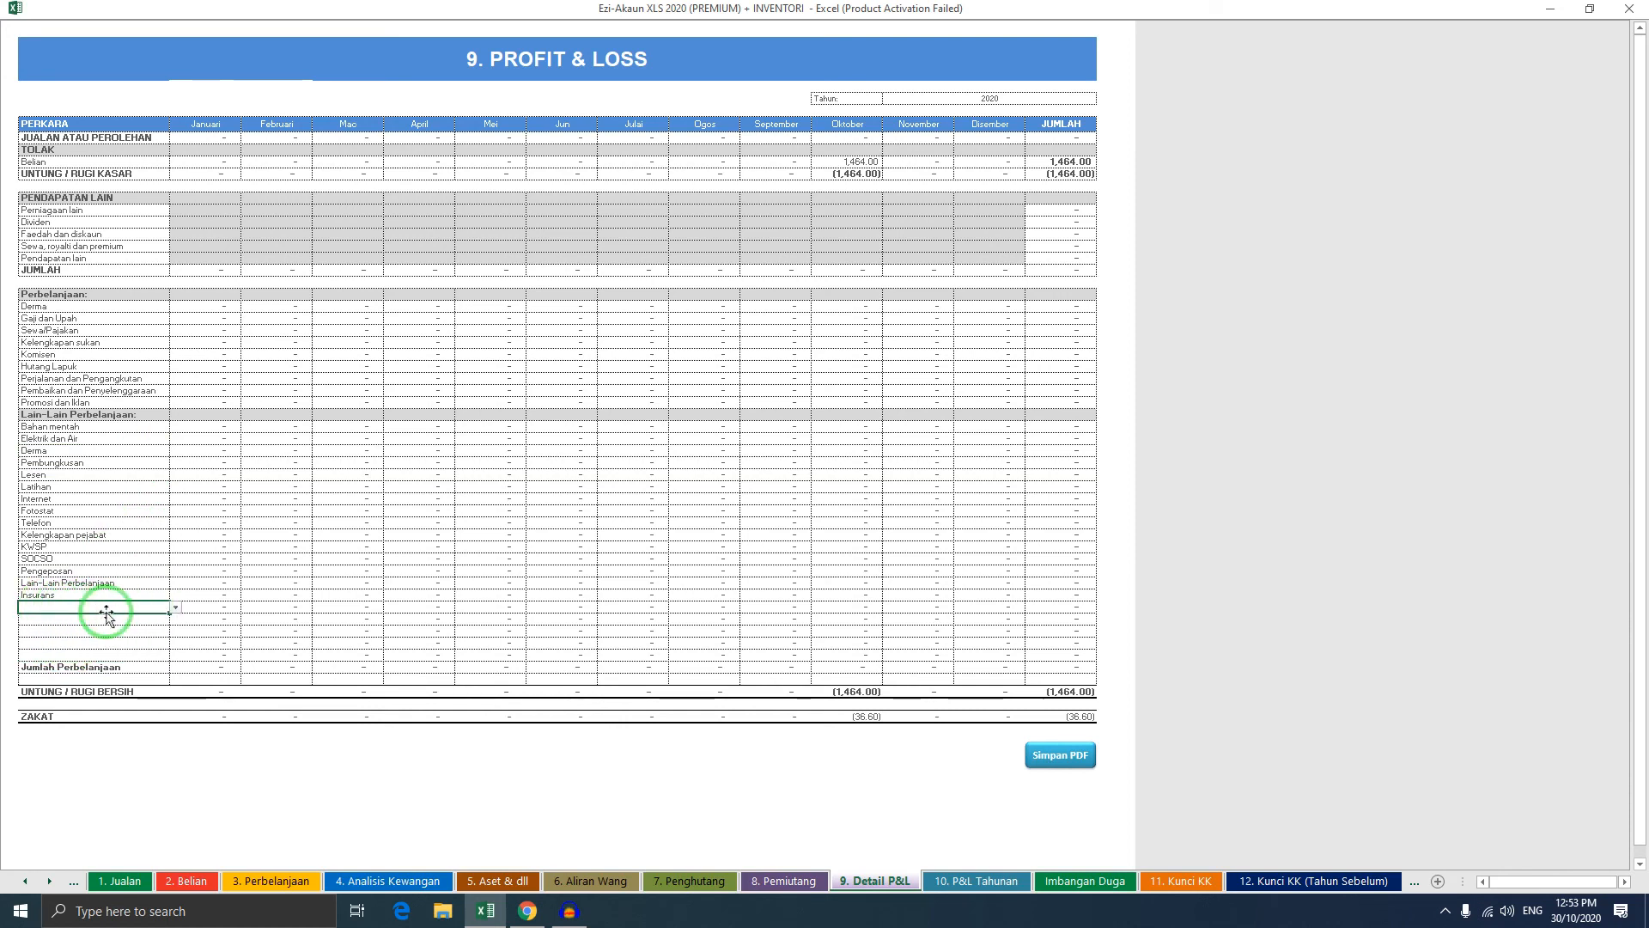
pyautogui.click(176, 608)
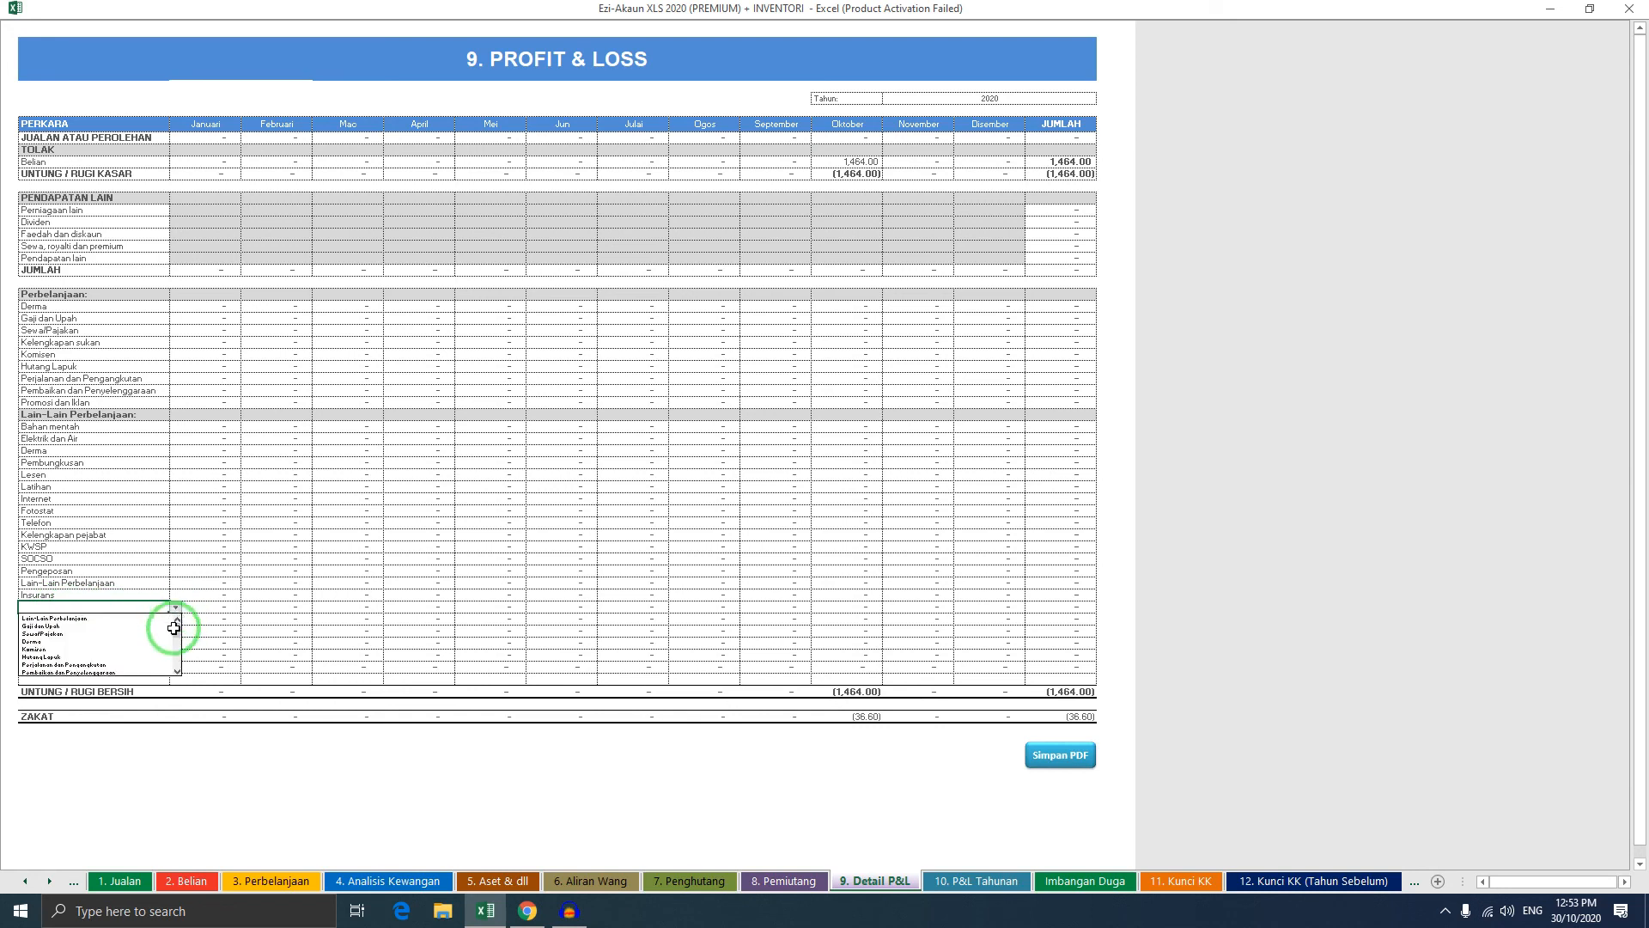
pyautogui.moveTo(175, 629); pyautogui.dragTo(177, 660)
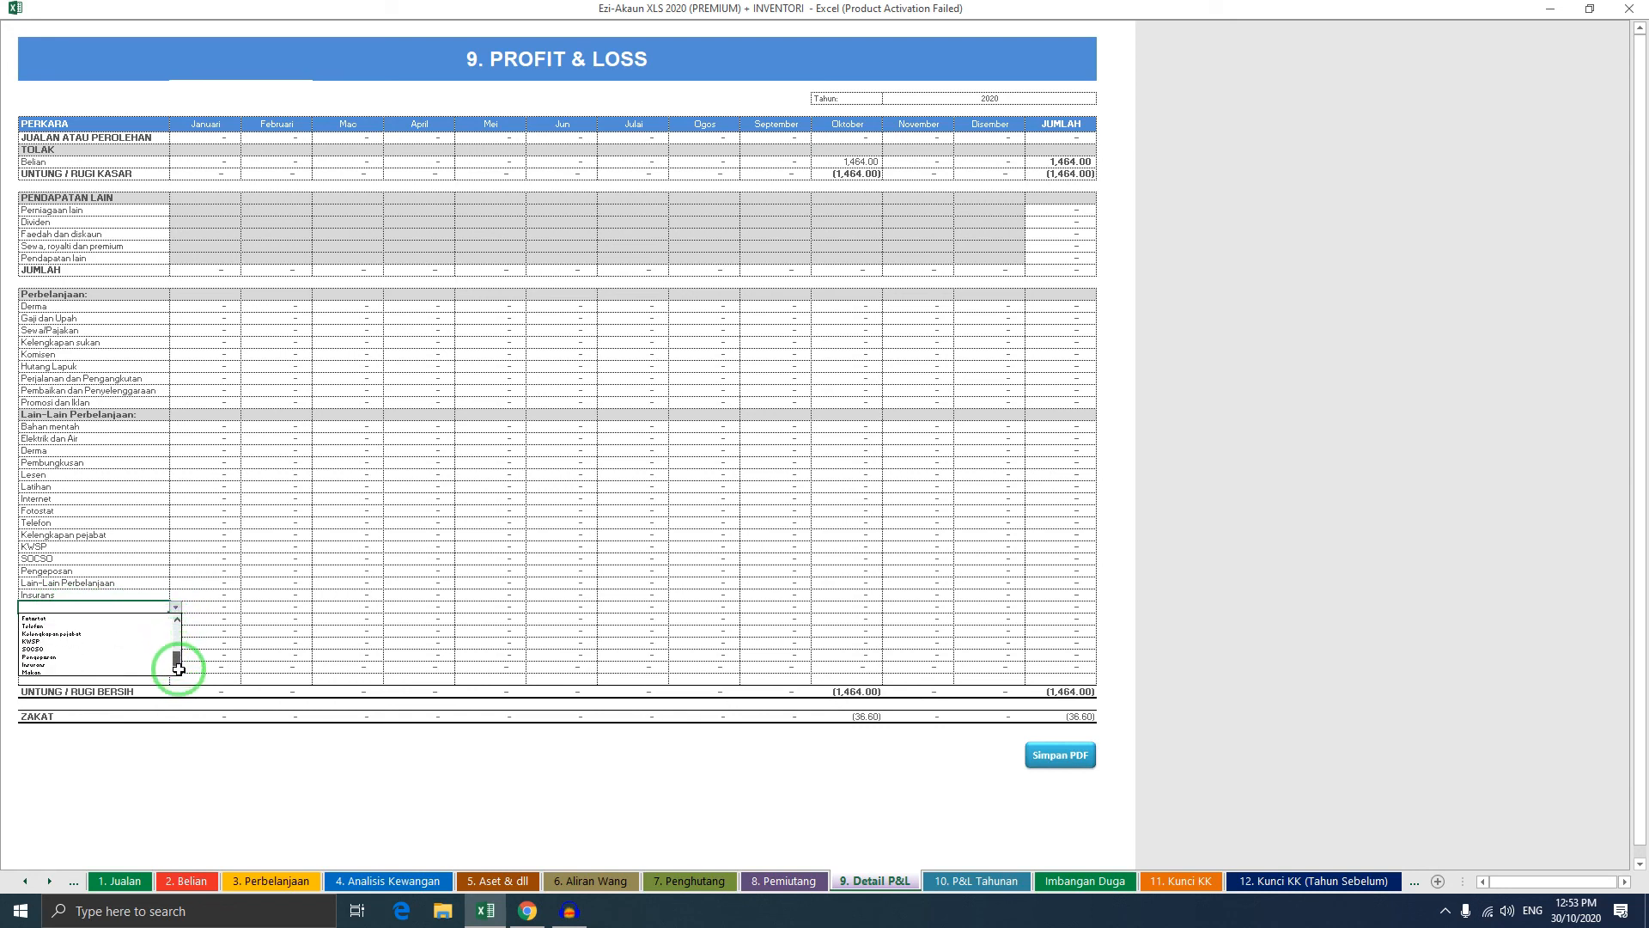
pyautogui.click(142, 671)
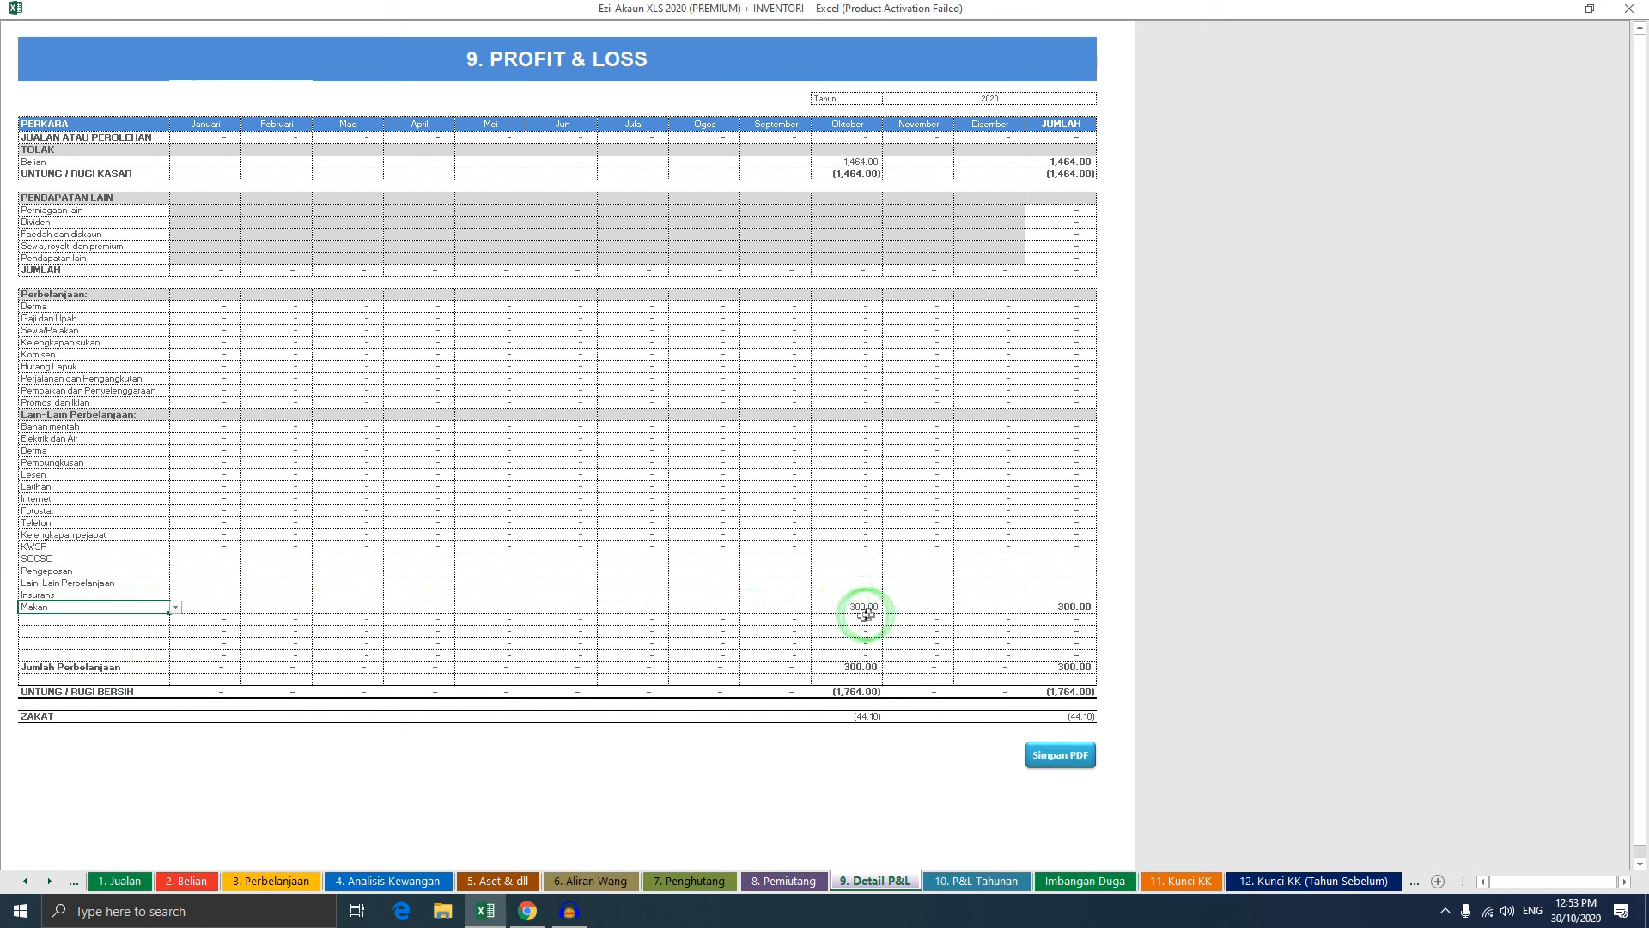
pyautogui.click(85, 620)
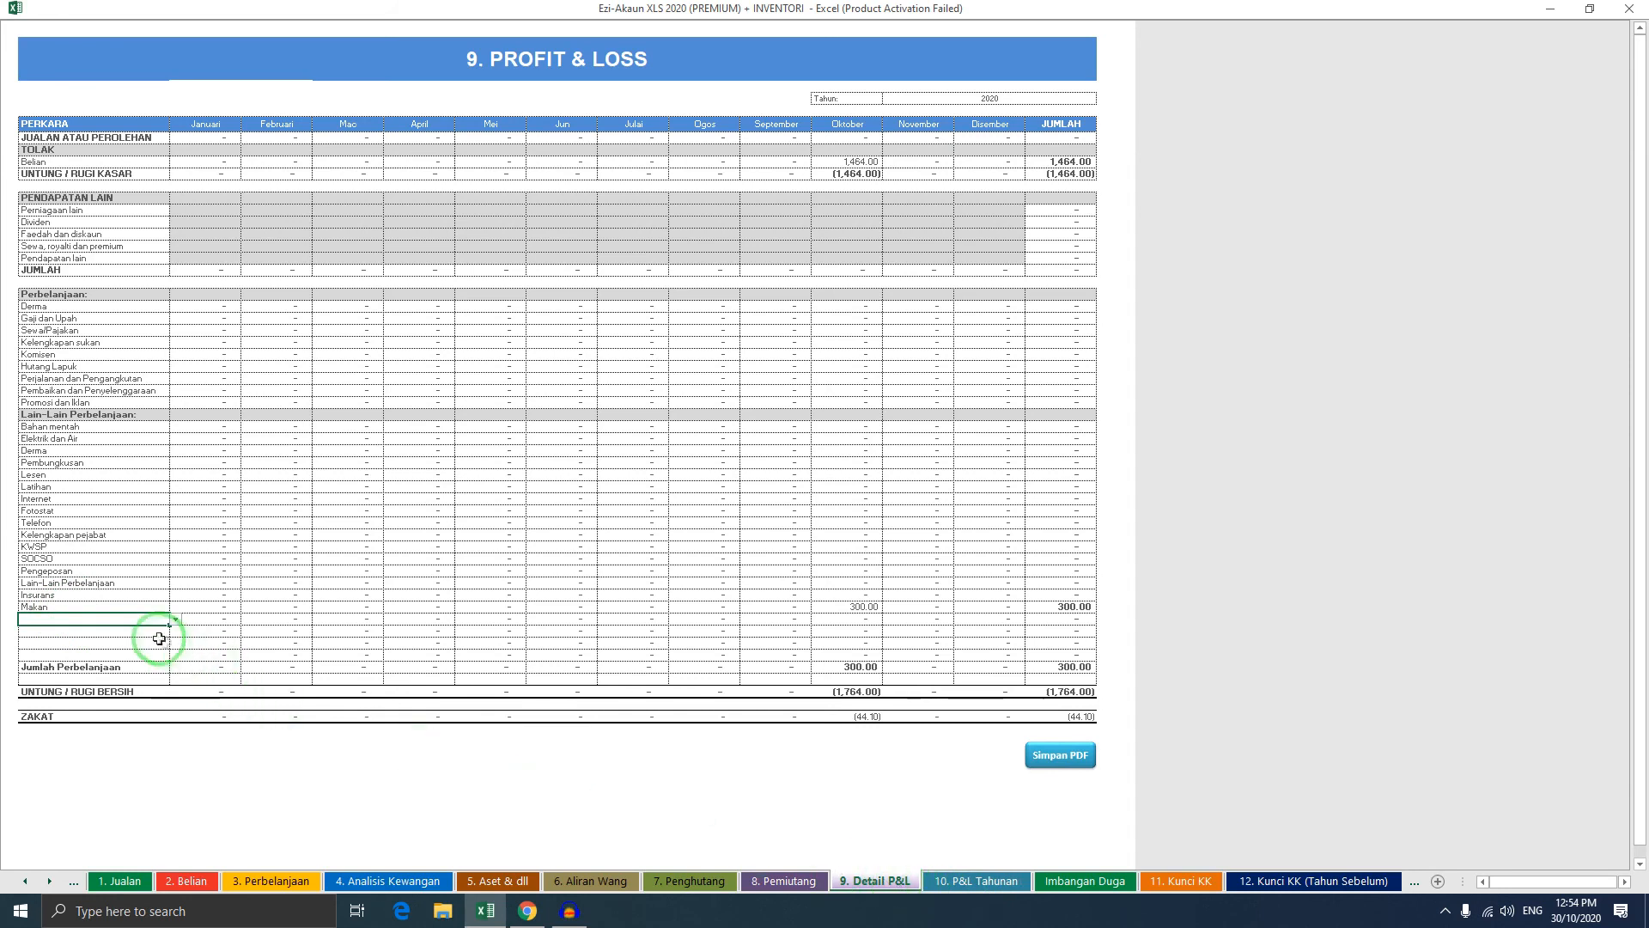
# Set the first empty row below Lain-Lain Perbelanjaan in 10. P&L Tahunan to the category Makan
pyautogui.click(978, 881)
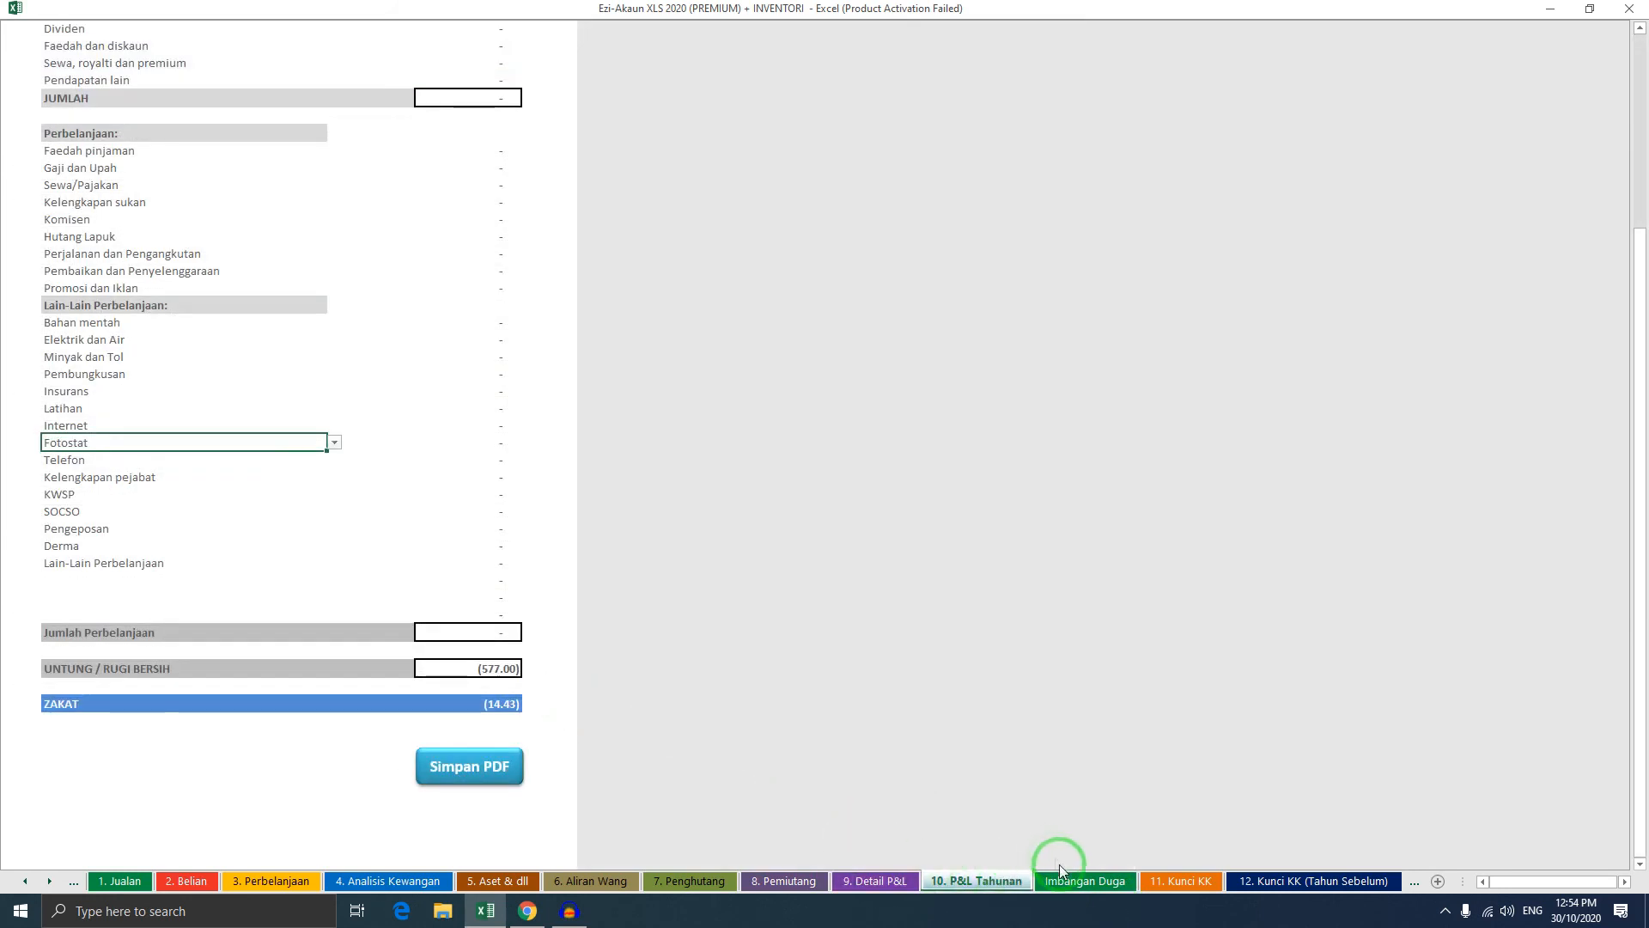
pyautogui.click(870, 880)
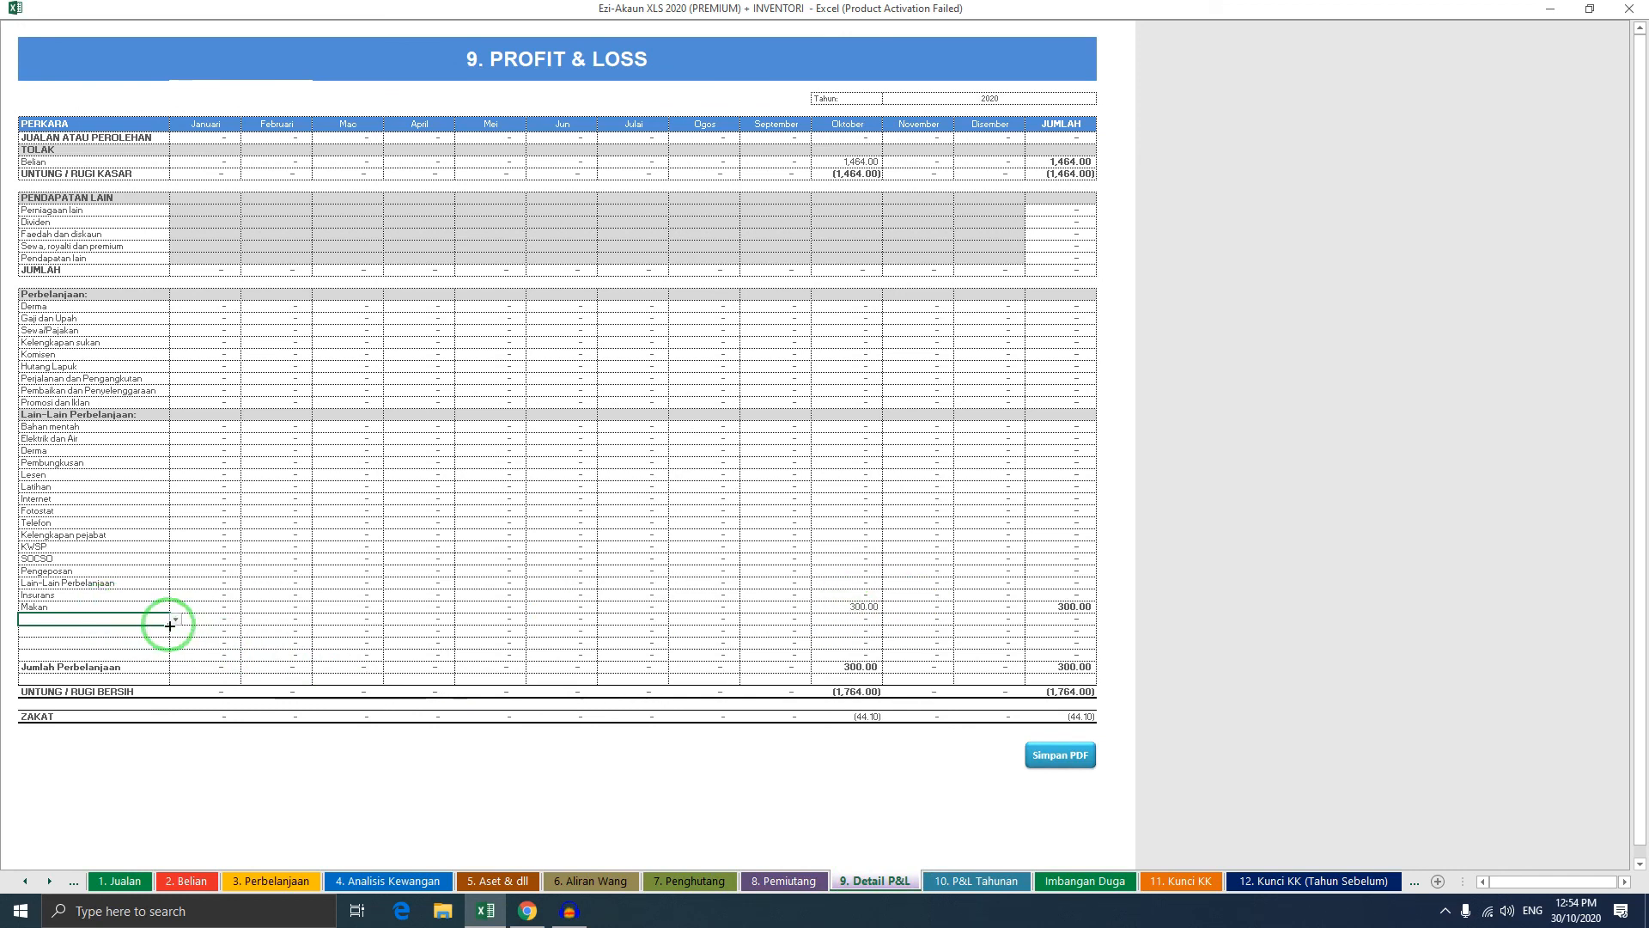
pyautogui.click(969, 880)
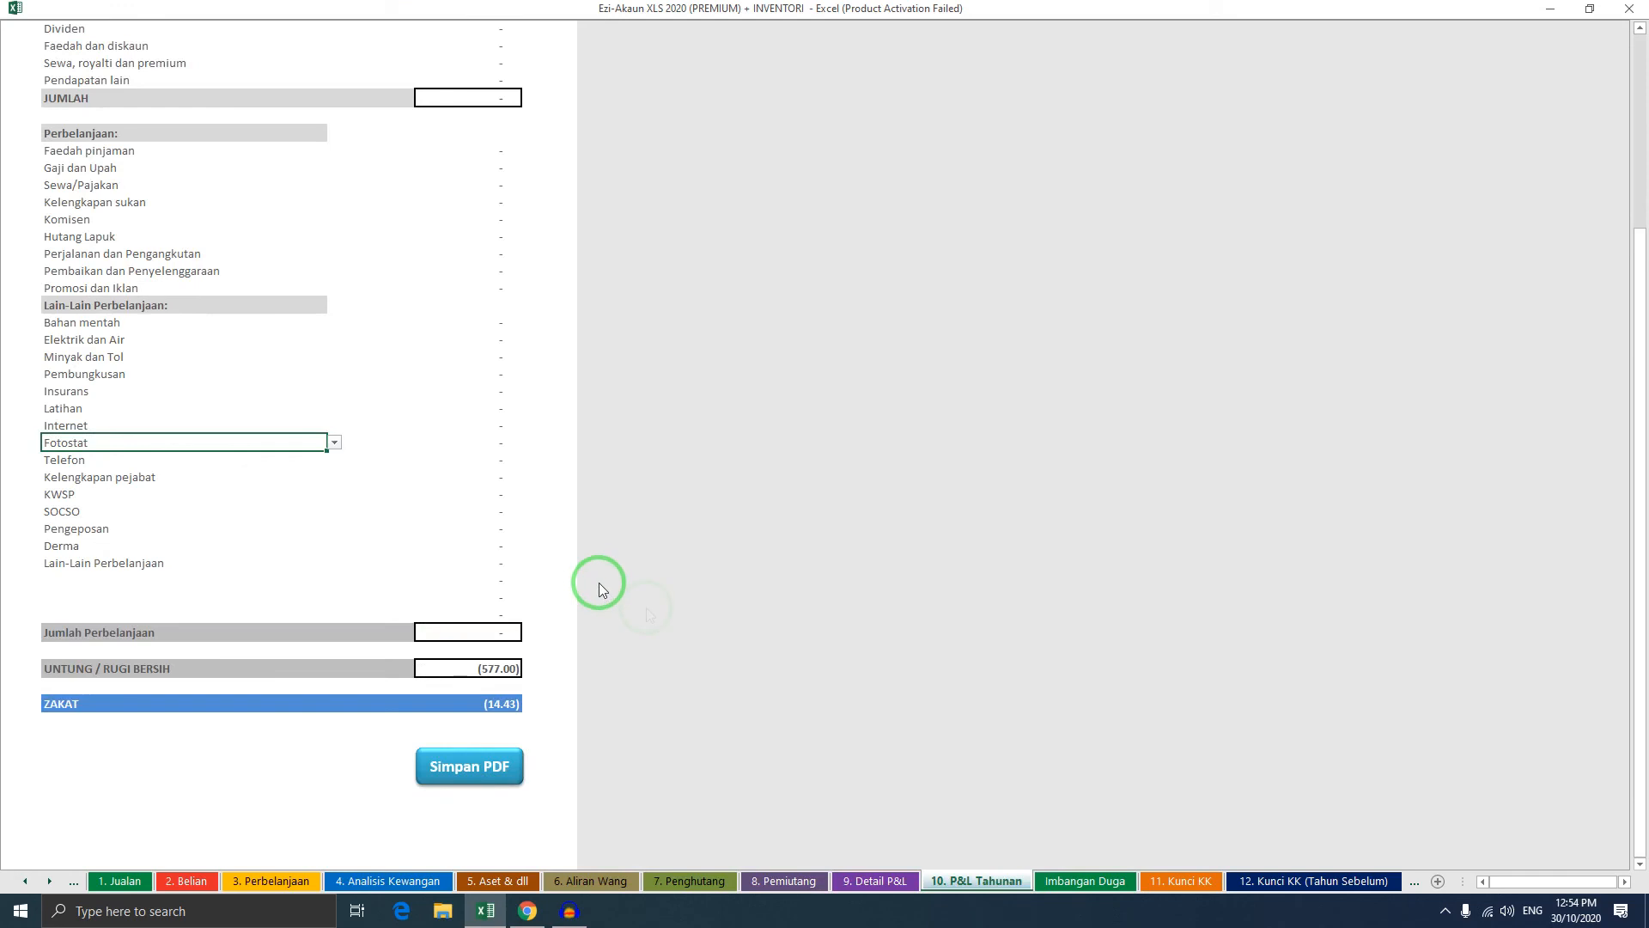
pyautogui.moveTo(74, 574); pyautogui.dragTo(78, 618)
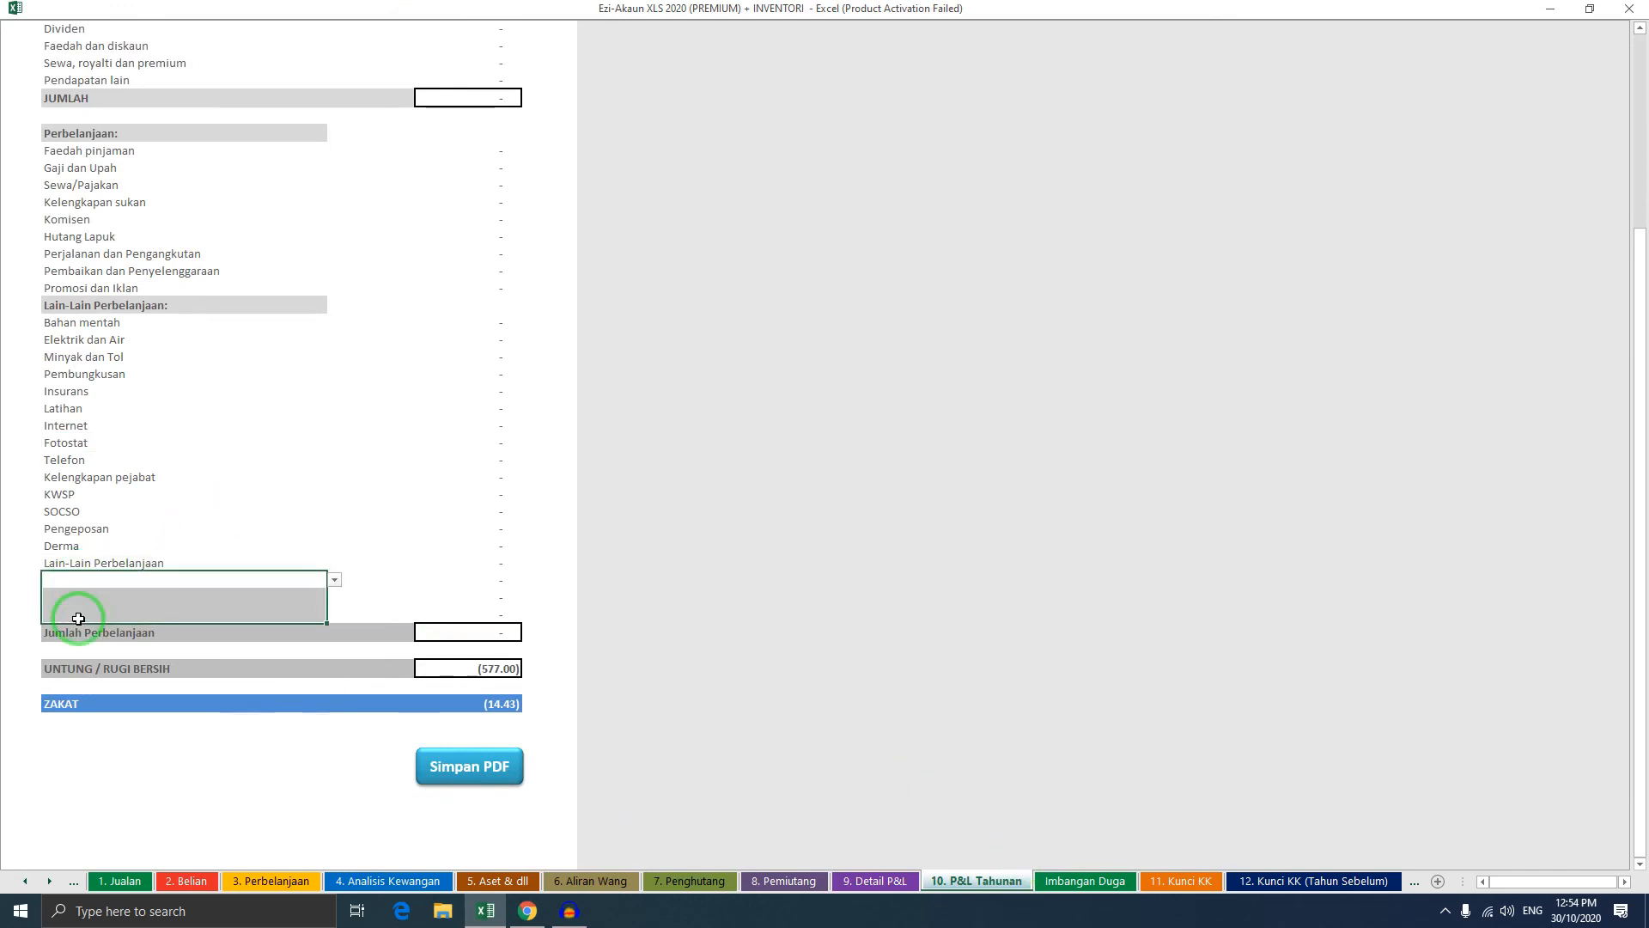
pyautogui.click(334, 580)
pyautogui.moveTo(336, 616); pyautogui.dragTo(334, 667)
pyautogui.click(308, 669)
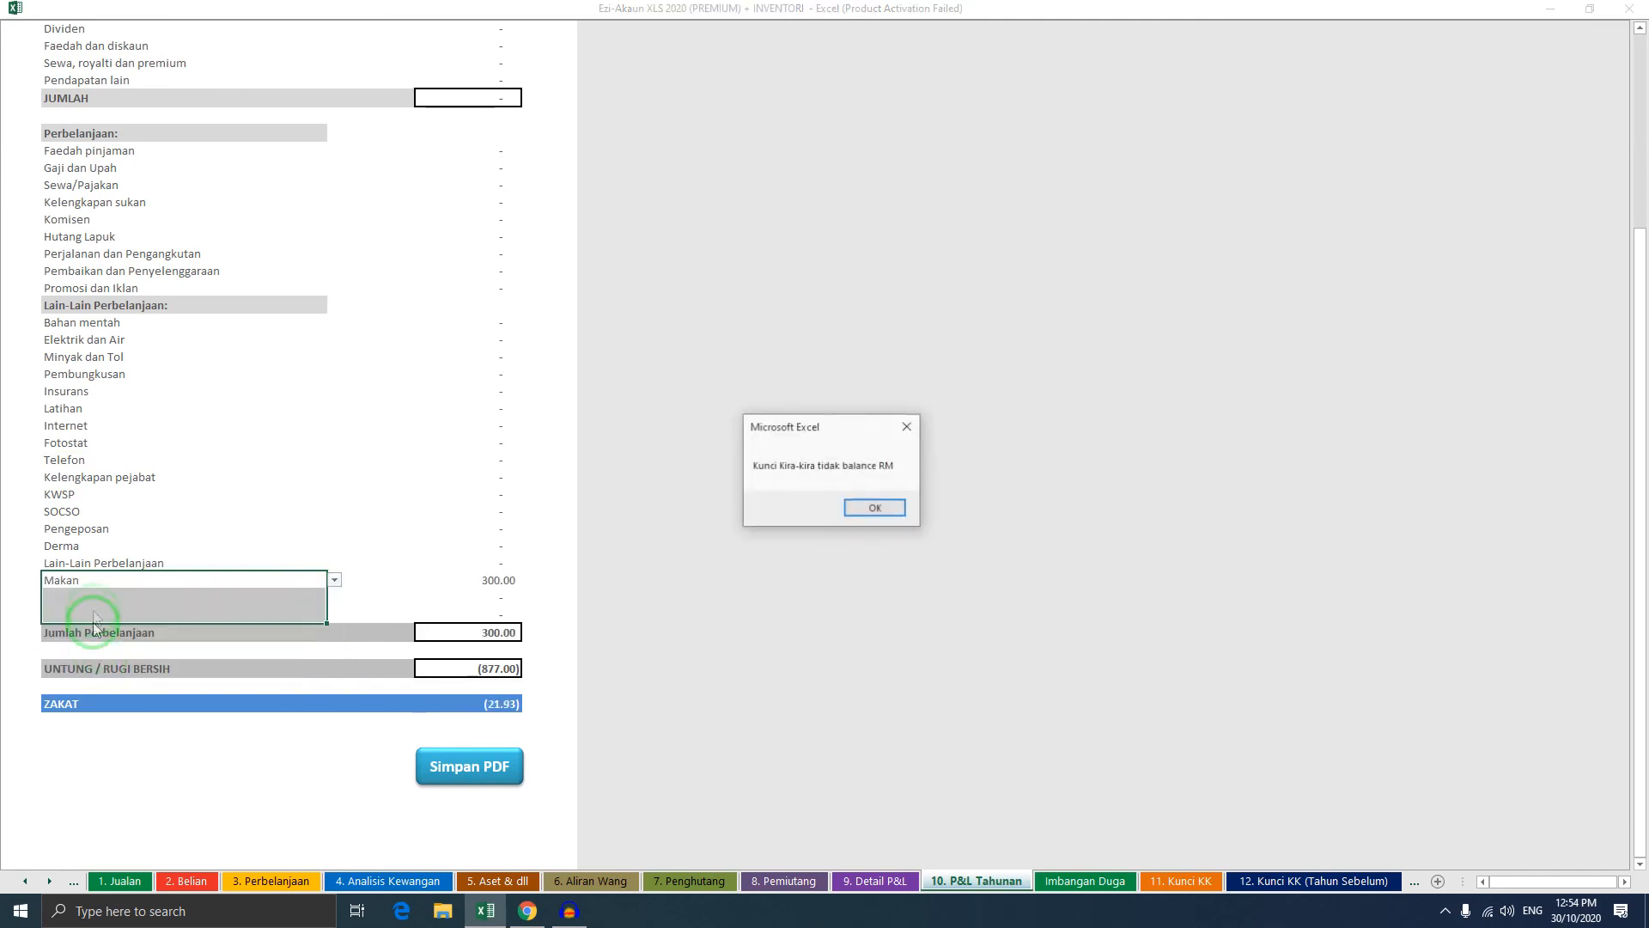
# Dismiss the balance alert and set the first empty row below Insurans in Imbangan Duga to the category Makan
pyautogui.click(874, 507)
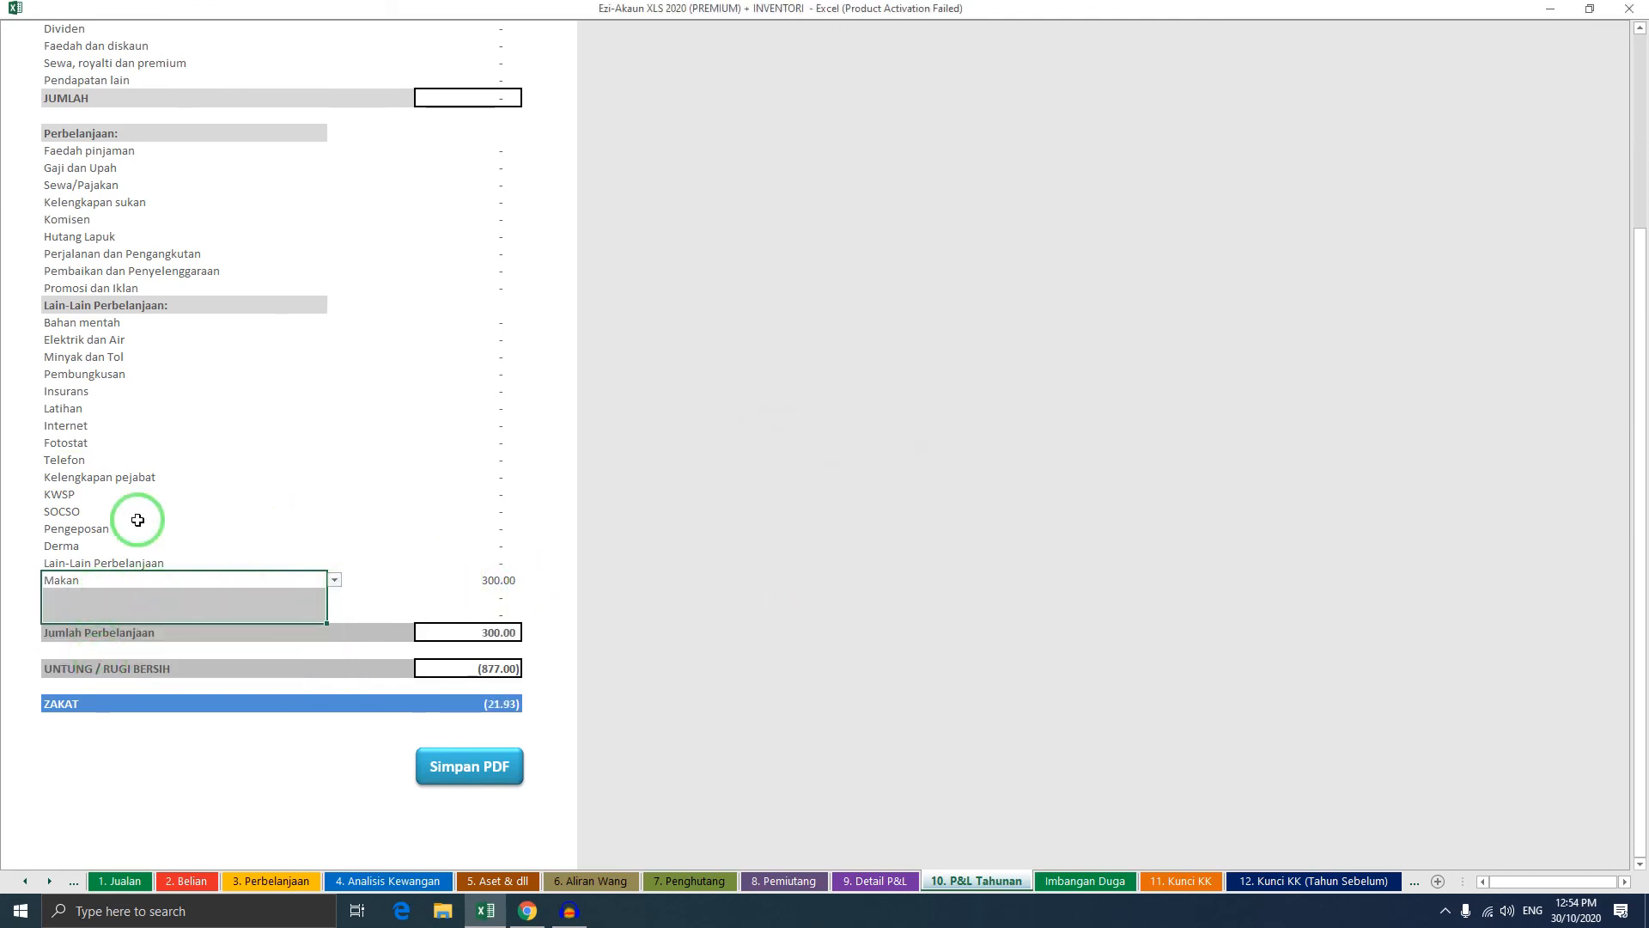
pyautogui.click(138, 526)
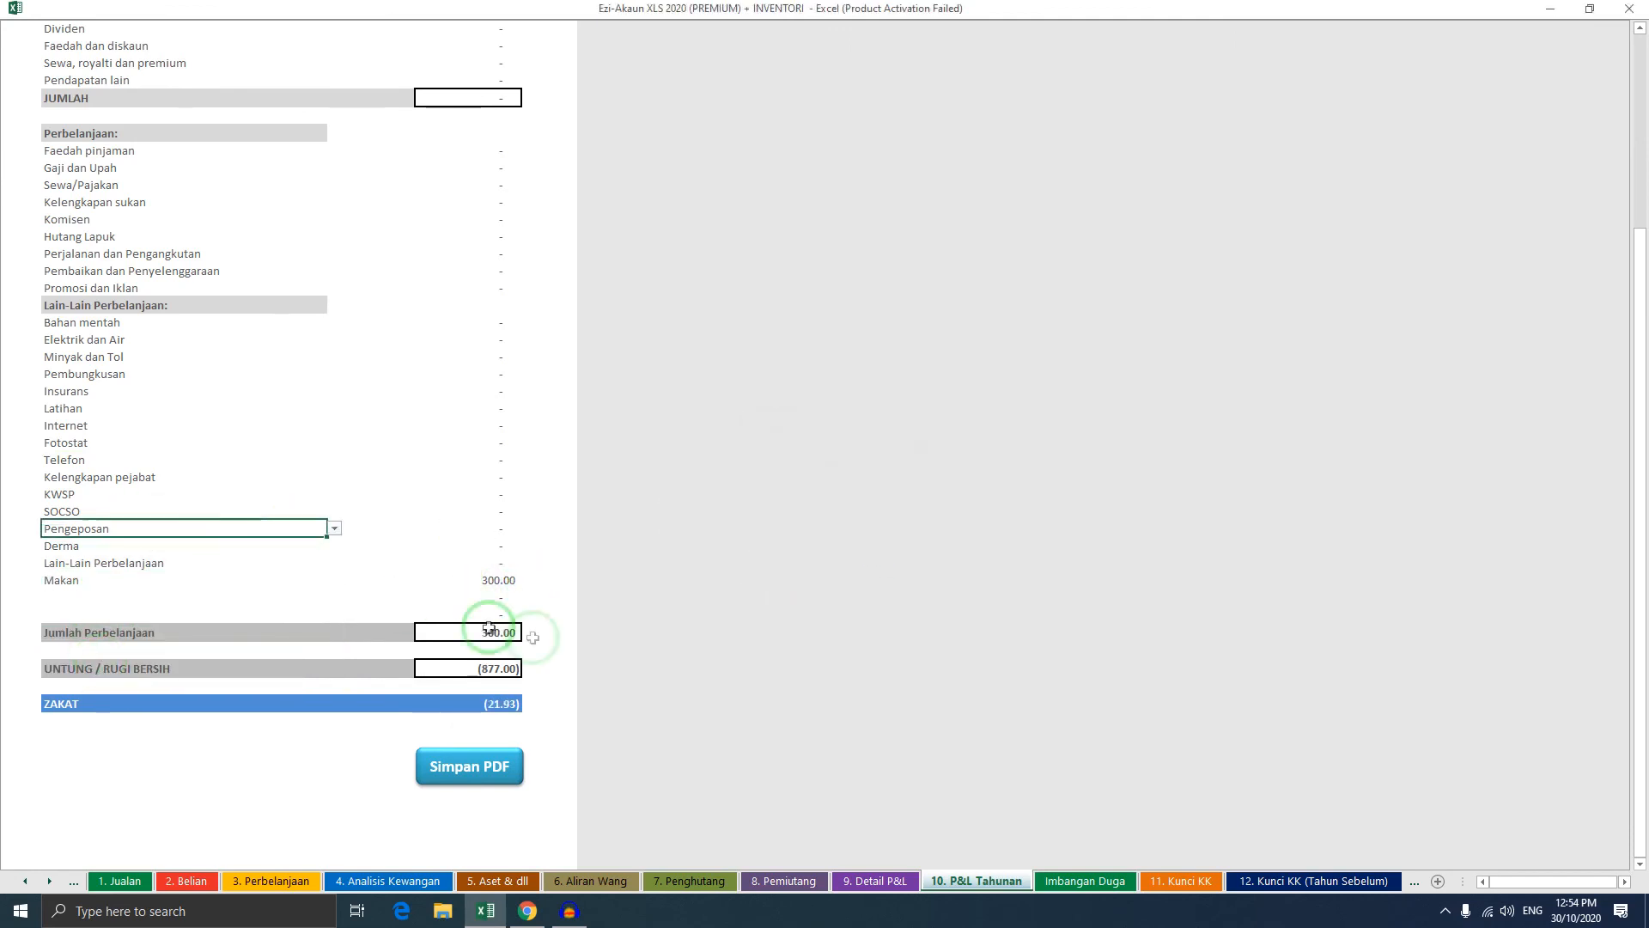
pyautogui.click(1087, 882)
pyautogui.click(198, 377)
pyautogui.click(333, 378)
pyautogui.moveTo(333, 397); pyautogui.dragTo(331, 460)
pyautogui.click(221, 467)
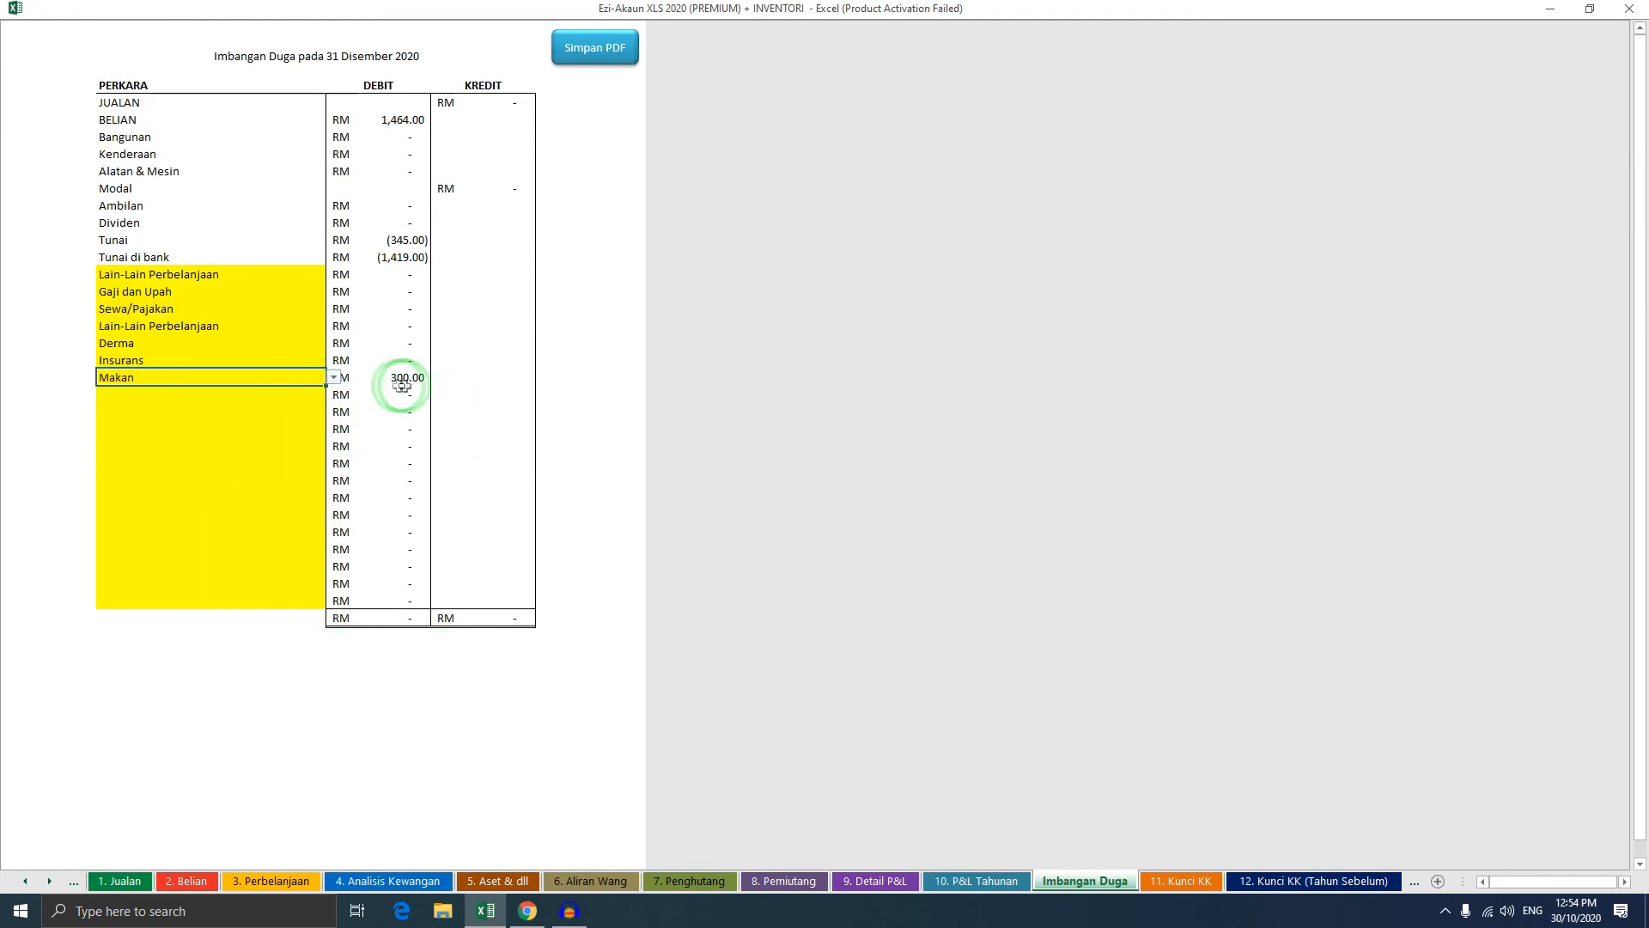
pyautogui.click(268, 394)
# Review the balance sheet in 11. Kunci KK and the full yearly income statement in 10. P&L Tahunan
pyautogui.click(1185, 881)
pyautogui.click(489, 543)
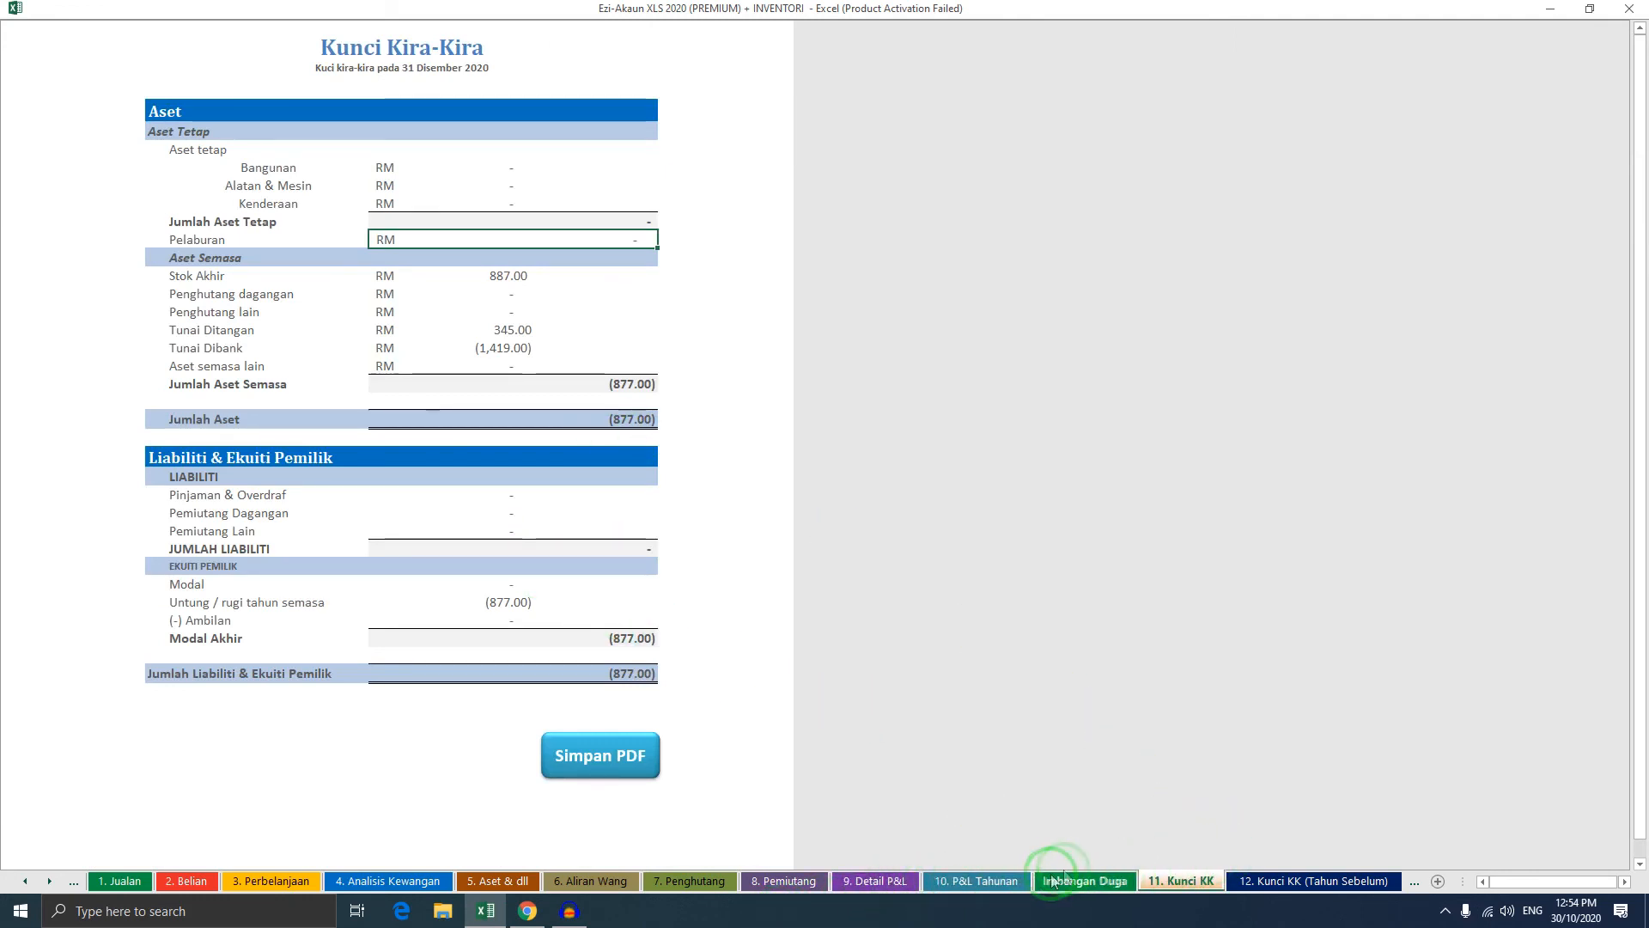
pyautogui.click(977, 881)
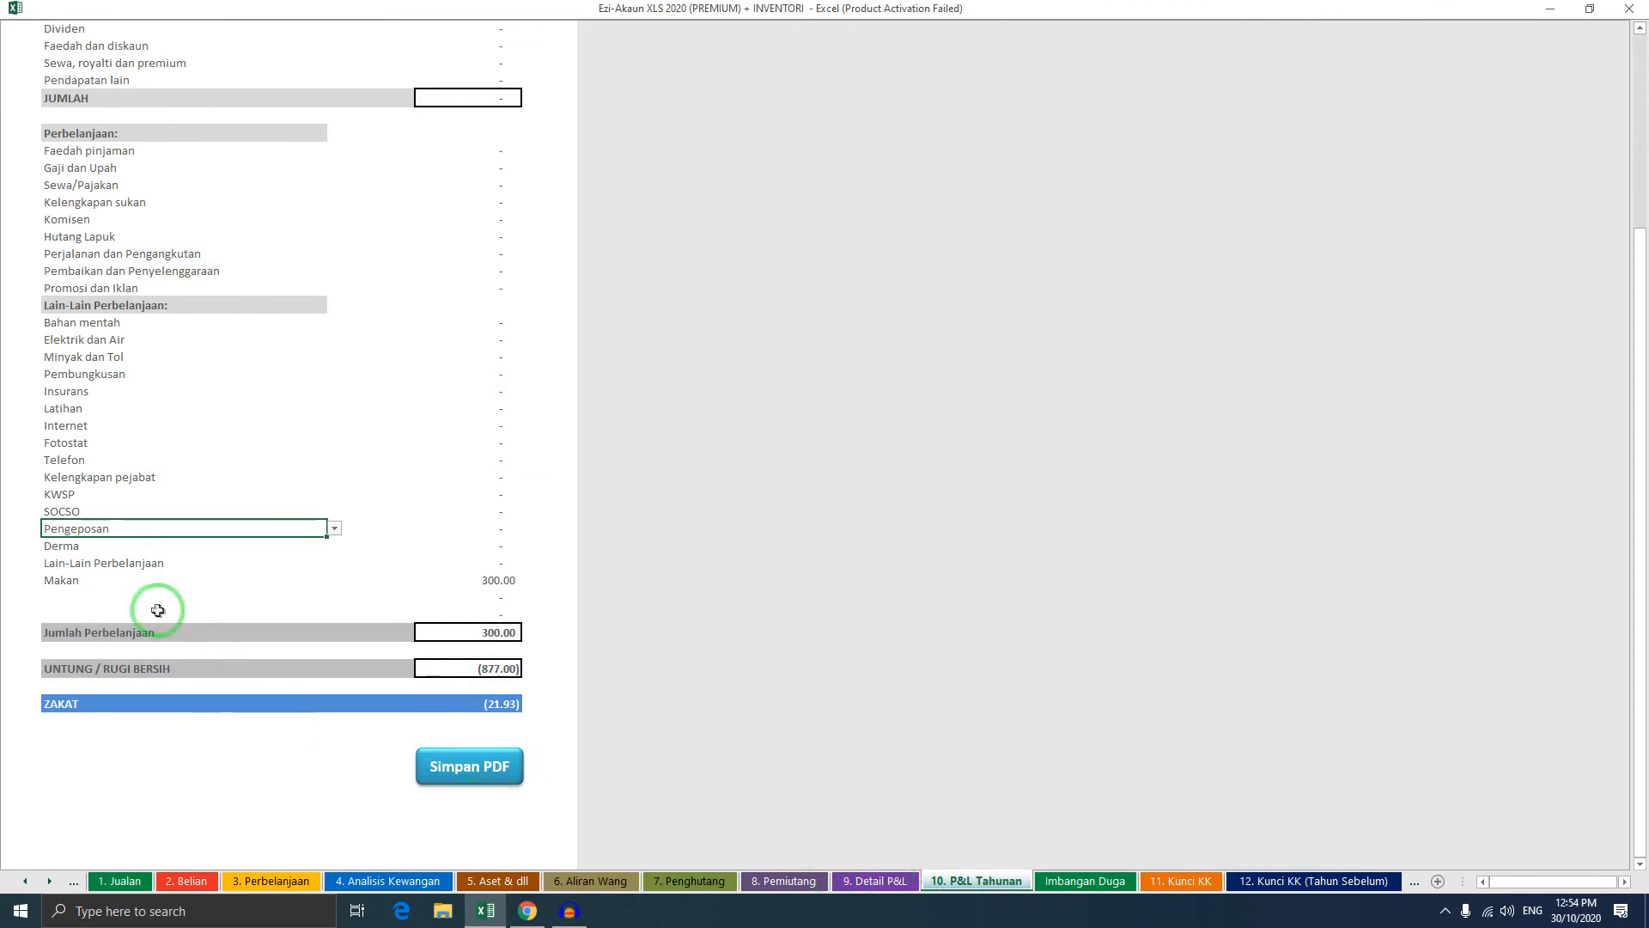
pyautogui.click(21, 885)
pyautogui.click(20, 885)
pyautogui.click(21, 885)
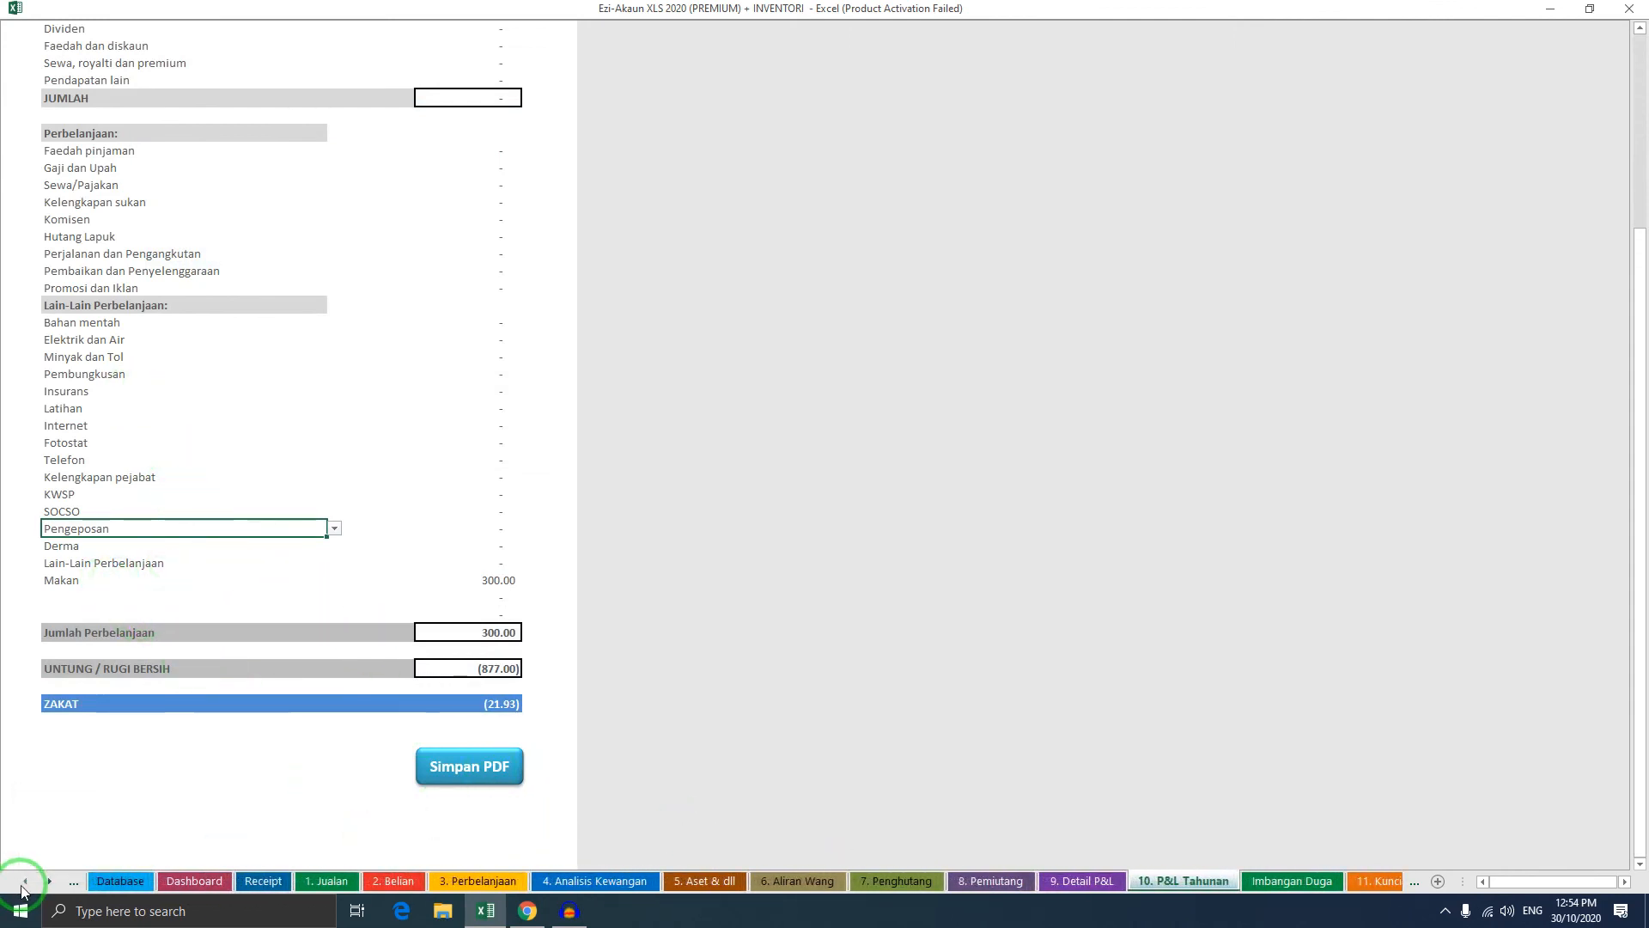
pyautogui.click(1092, 883)
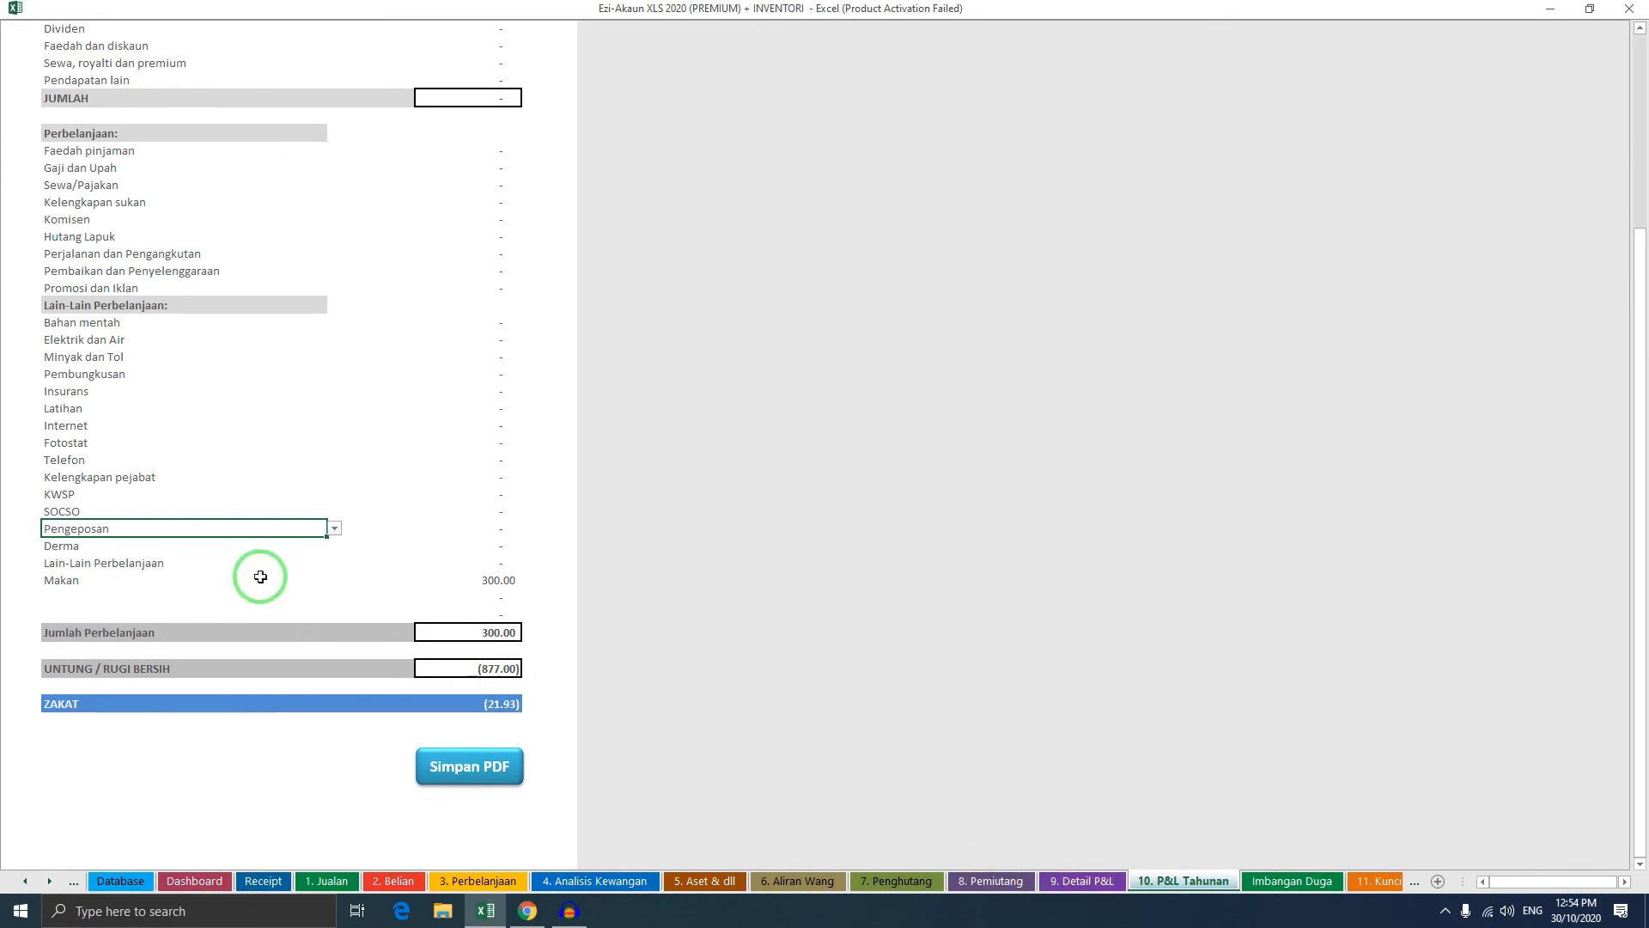
pyautogui.scroll(6, 261, 576)
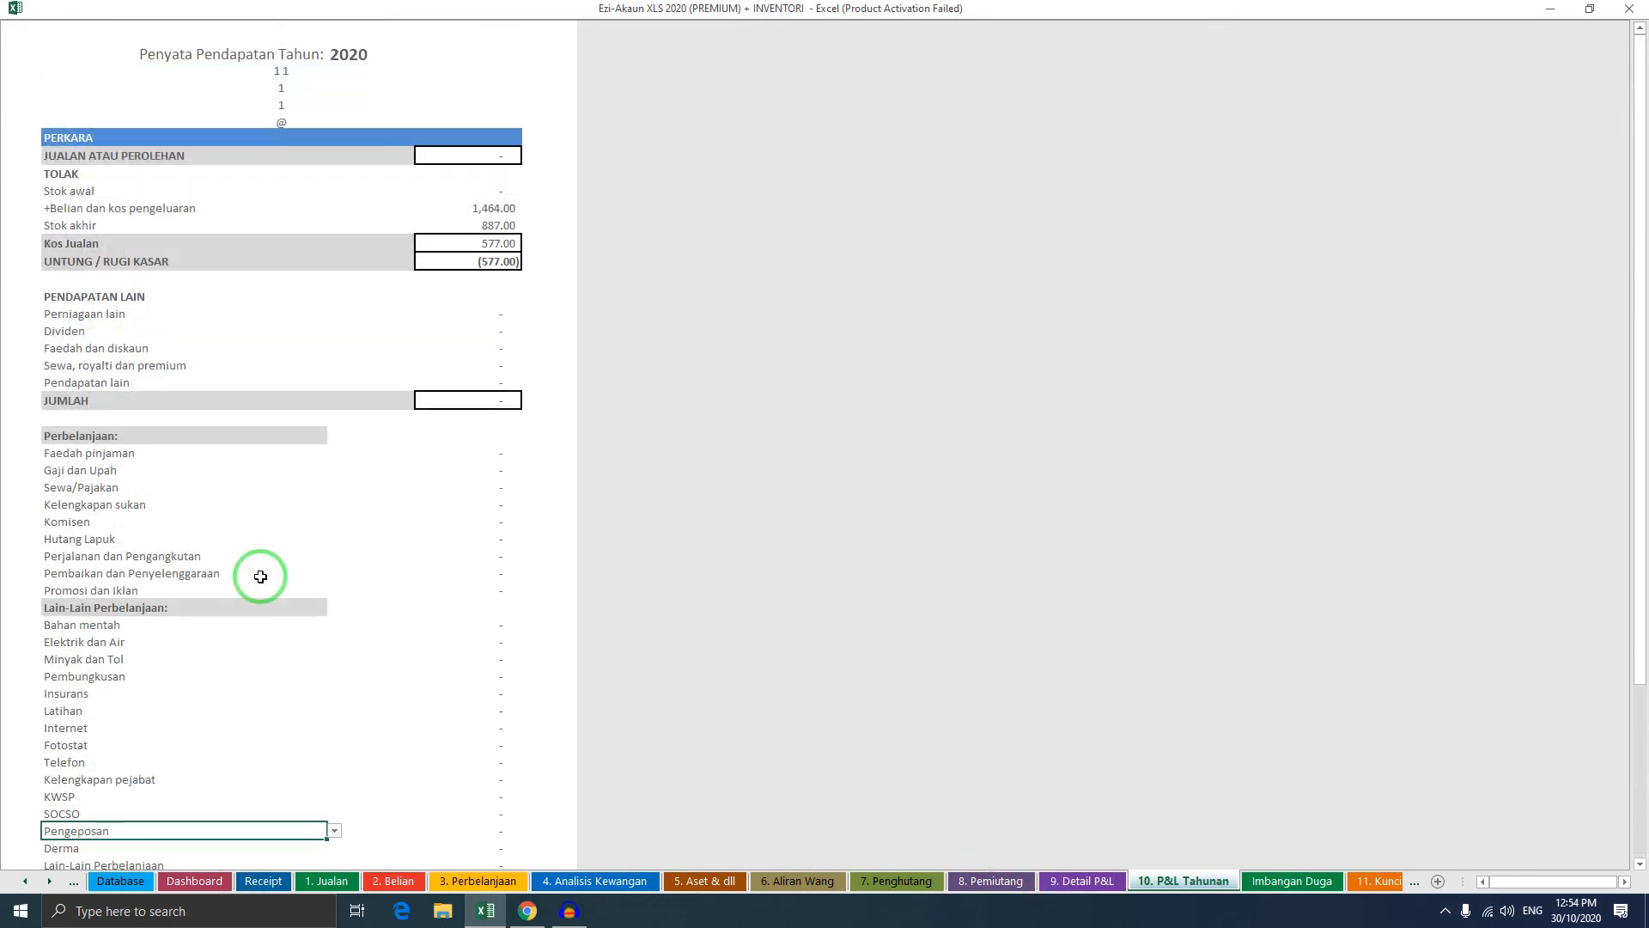
# Return to 3. Perbelanjaan and review the October expense table with the Makan entry
pyautogui.click(1083, 883)
pyautogui.click(990, 882)
pyautogui.click(471, 882)
pyautogui.click(401, 882)
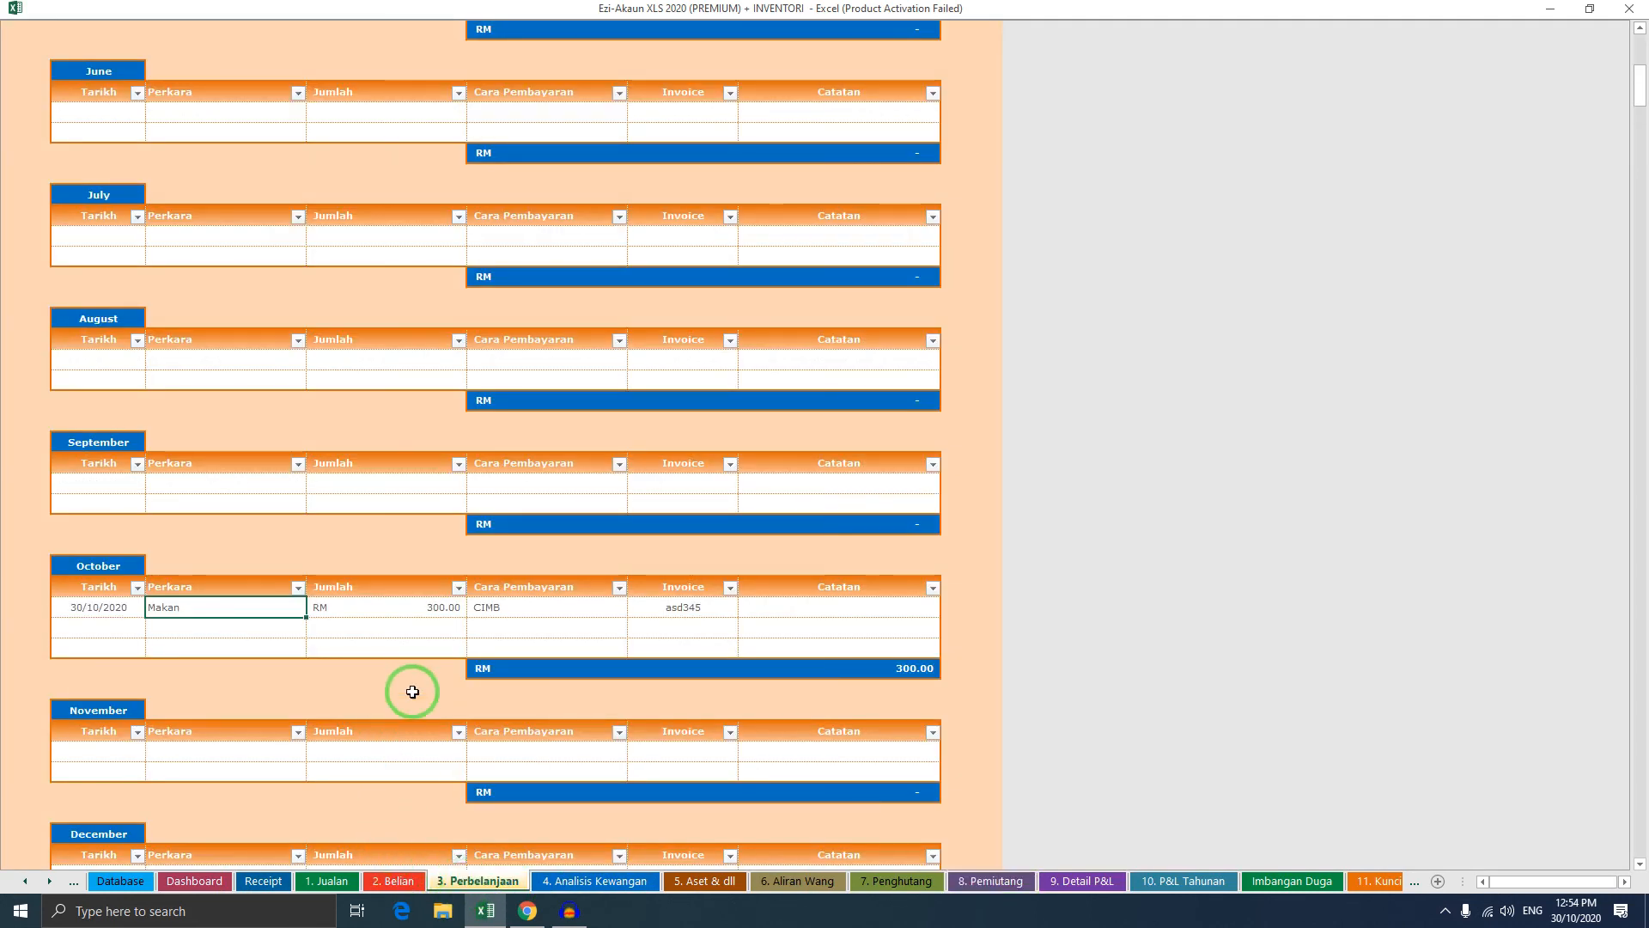
pyautogui.click(617, 628)
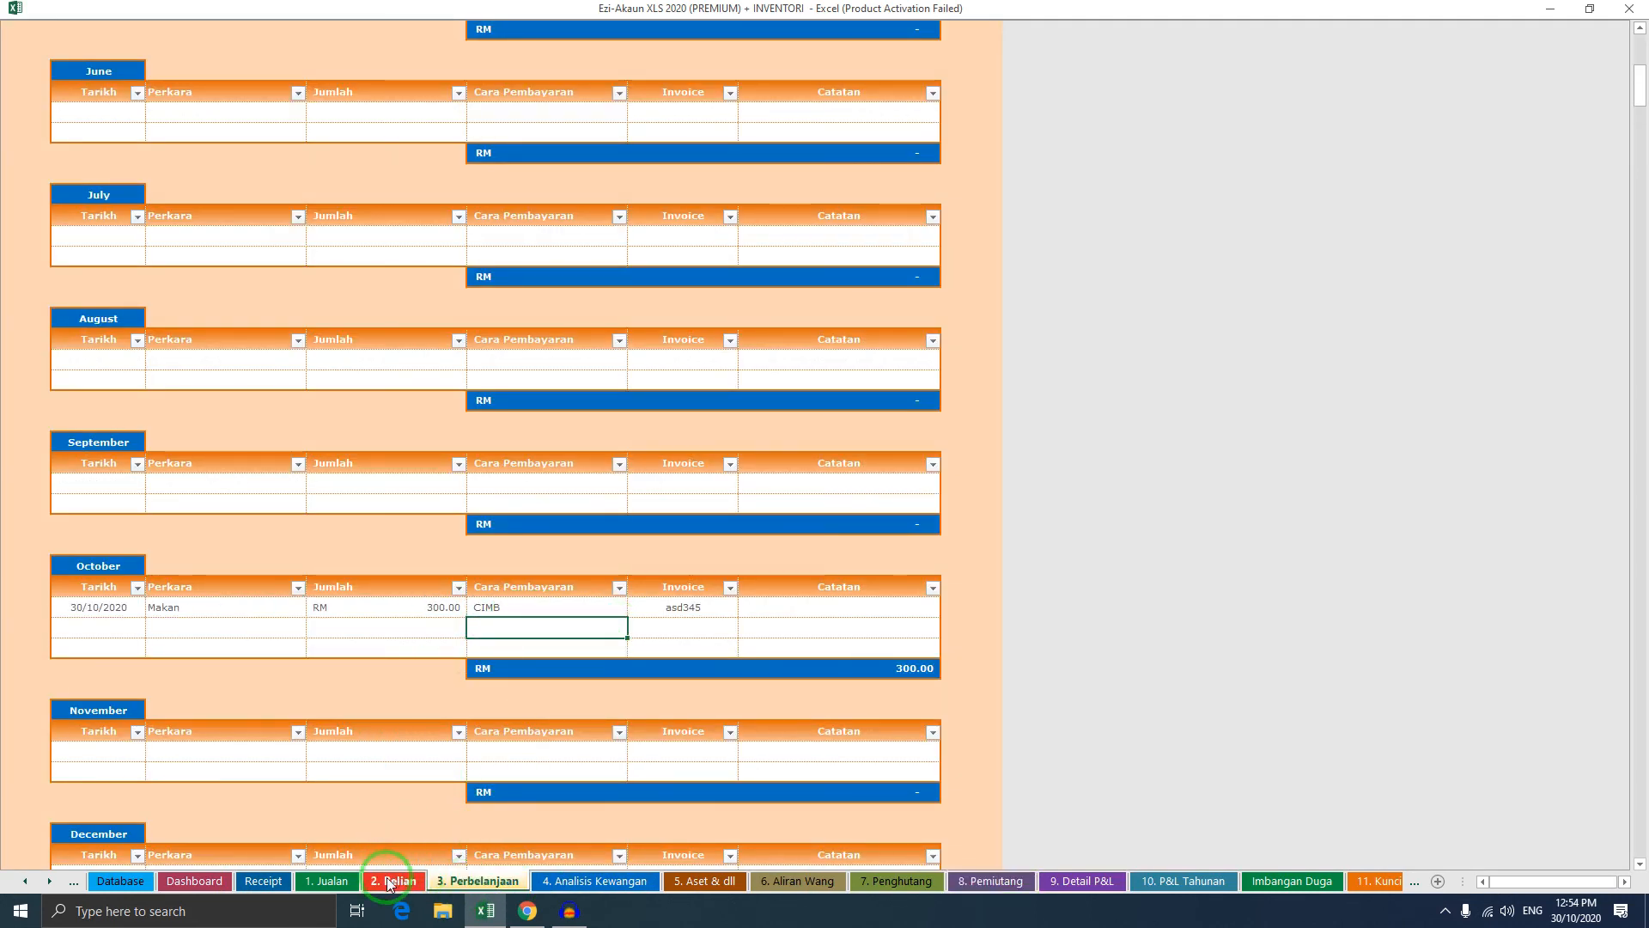